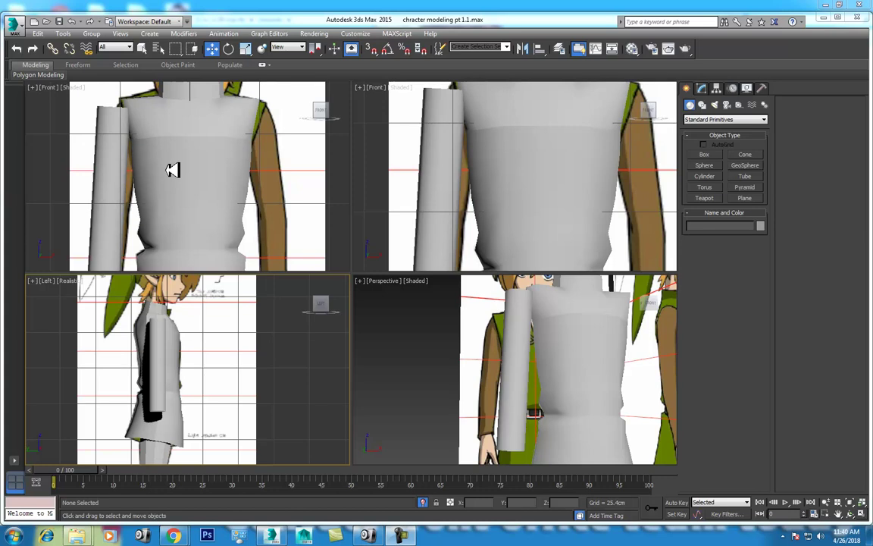
Step: Switch a viewport to the Left view and frame the head and upper body
{"action": "scroll", "coordinate": [205, 182], "scroll_direction": "down", "scroll_amount": 3}
{"action": "key", "text": "l"}
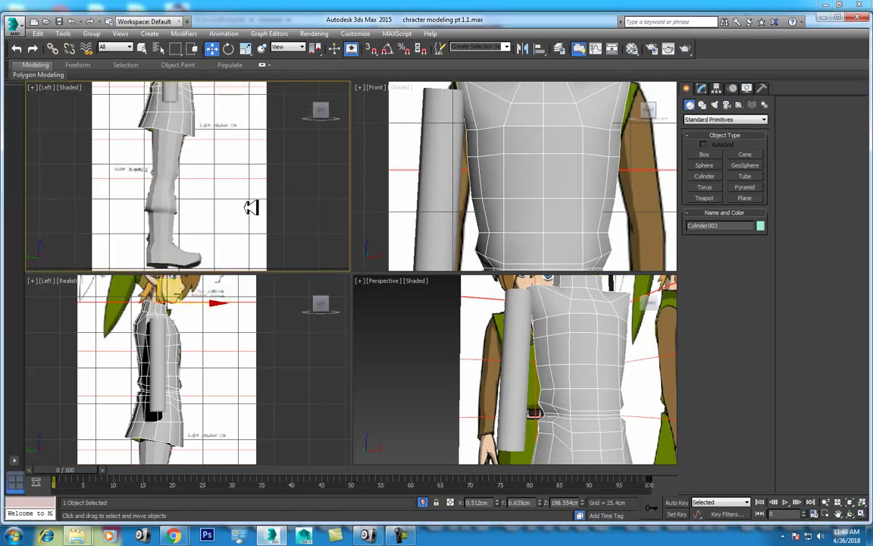
{"action": "middle_click_drag", "start_coordinate": [252, 207], "coordinate": [247, 180]}
{"action": "scroll", "coordinate": [261, 159], "scroll_direction": "down", "scroll_amount": 2}
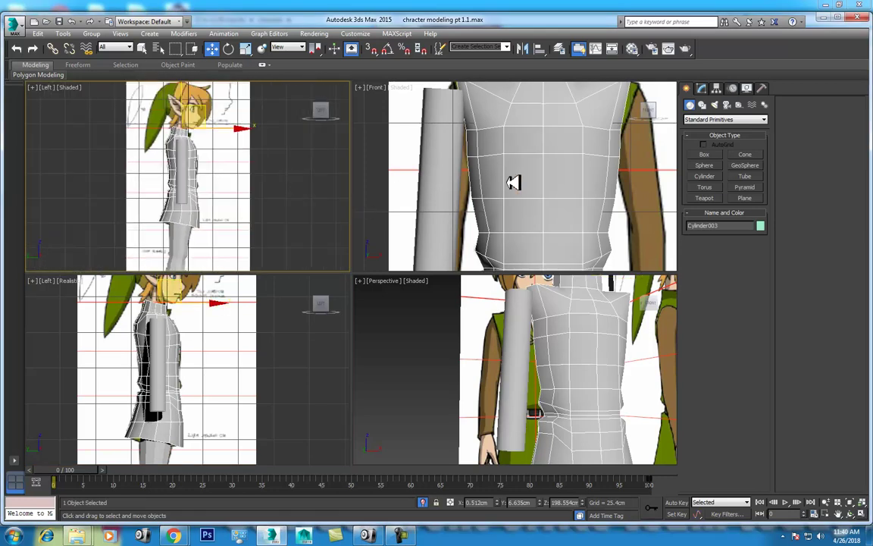
{"action": "scroll", "coordinate": [514, 182], "scroll_direction": "down", "scroll_amount": 2}
{"action": "scroll", "coordinate": [533, 334], "scroll_direction": "down", "scroll_amount": 2}
{"action": "scroll", "coordinate": [502, 187], "scroll_direction": "down", "scroll_amount": 2}
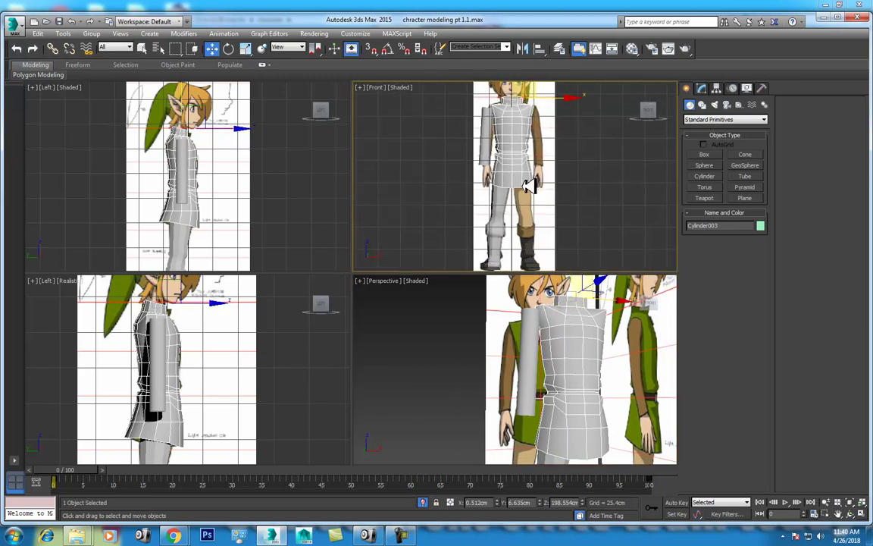
Step: Select the leg cylinder, the arm cylinder, then the torso mesh in turn
{"action": "left_click", "coordinate": [502, 237]}
{"action": "scroll", "coordinate": [224, 352], "scroll_direction": "down", "scroll_amount": 3}
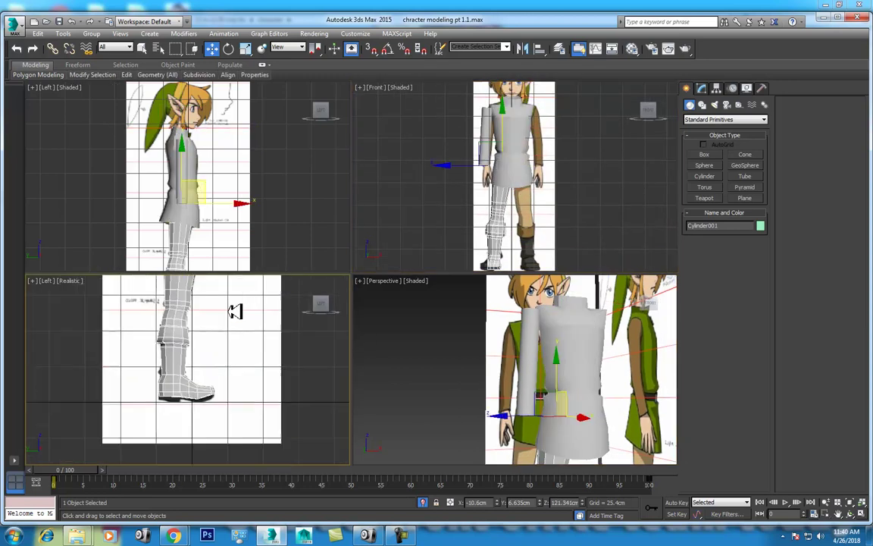
{"action": "scroll", "coordinate": [194, 339], "scroll_direction": "up", "scroll_amount": 3}
{"action": "scroll", "coordinate": [470, 227], "scroll_direction": "down", "scroll_amount": 2}
{"action": "left_click", "coordinate": [489, 219]}
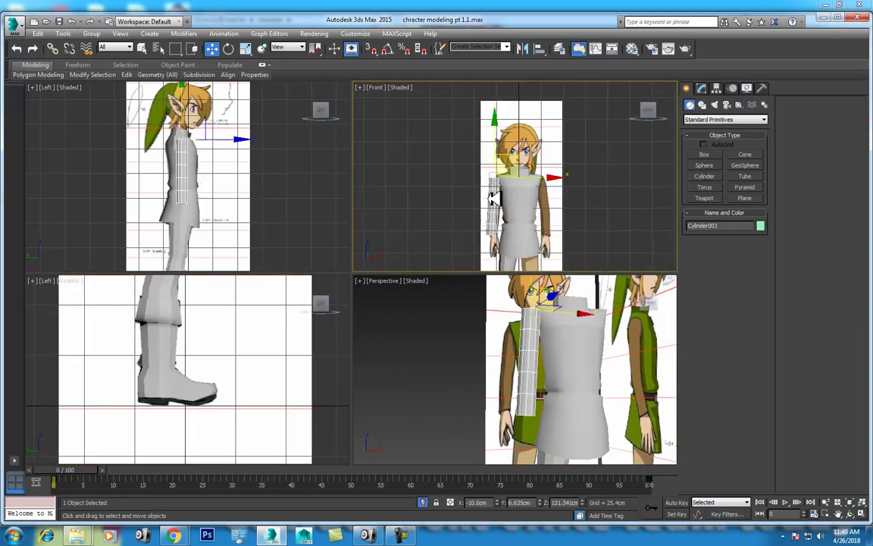
{"action": "scroll", "coordinate": [225, 179], "scroll_direction": "up", "scroll_amount": 3}
{"action": "left_click", "coordinate": [209, 185]}
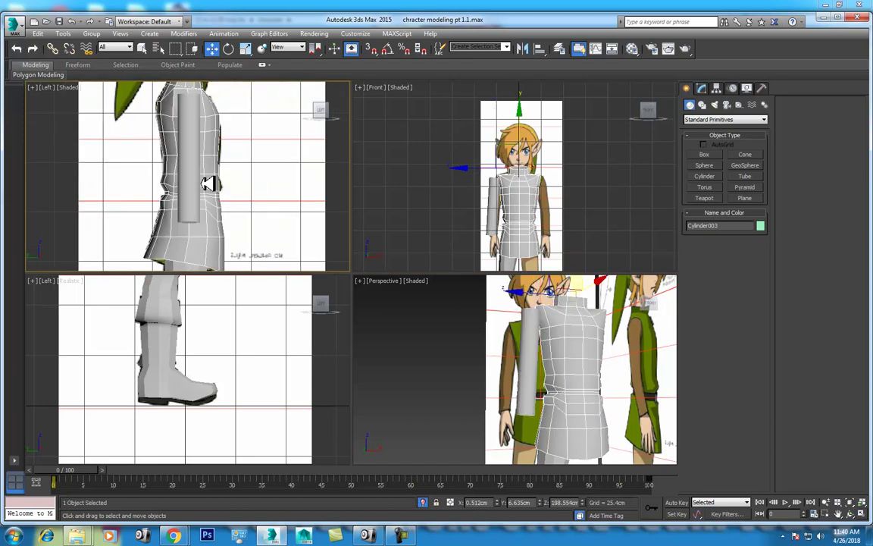
{"action": "right_click", "coordinate": [216, 135]}
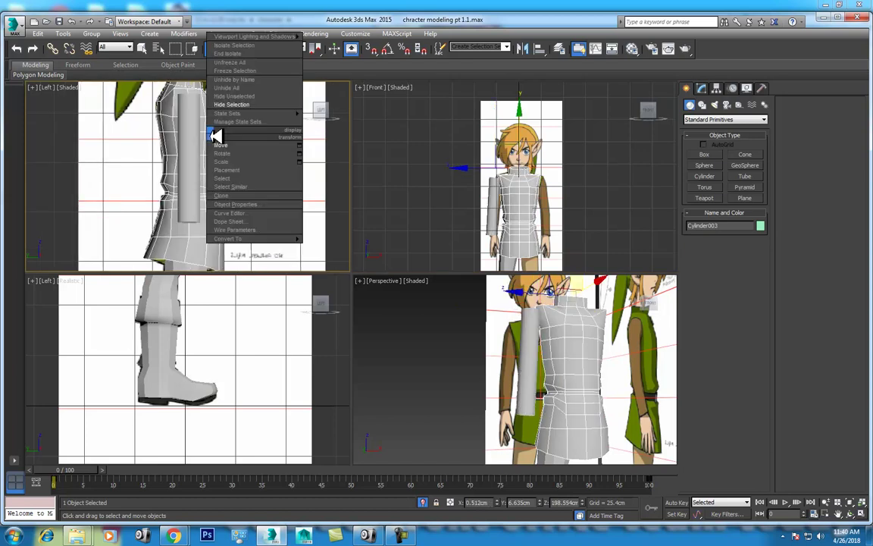
{"action": "left_click", "coordinate": [72, 467]}
Step: Jump the timeline to frame 70 and hide the torso mesh
{"action": "left_click_drag", "start_coordinate": [85, 467], "coordinate": [505, 469]}
{"action": "key", "text": "w"}
{"action": "left_click", "coordinate": [533, 180]}
{"action": "right_click", "coordinate": [531, 171]}
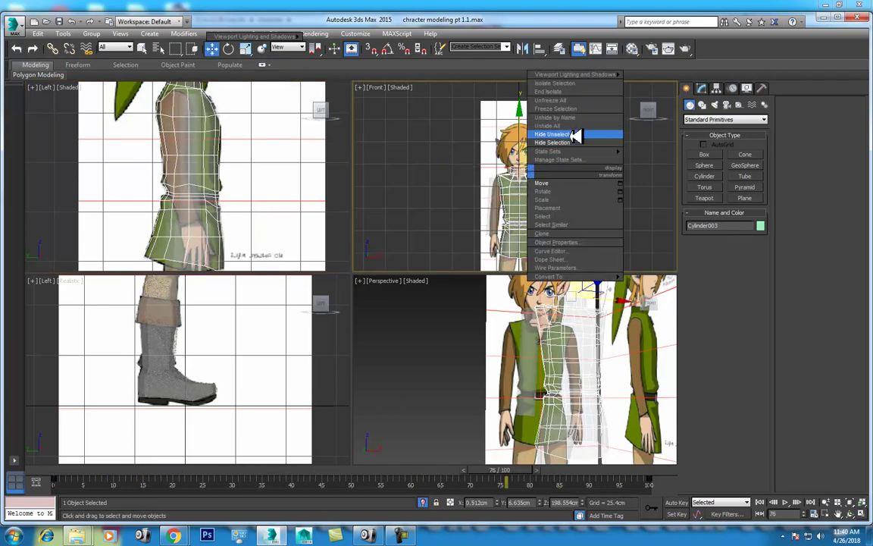
{"action": "left_click", "coordinate": [574, 141]}
Step: Maximize the Left view and move the arm cylinder left onto the reference arm
{"action": "left_click", "coordinate": [187, 147]}
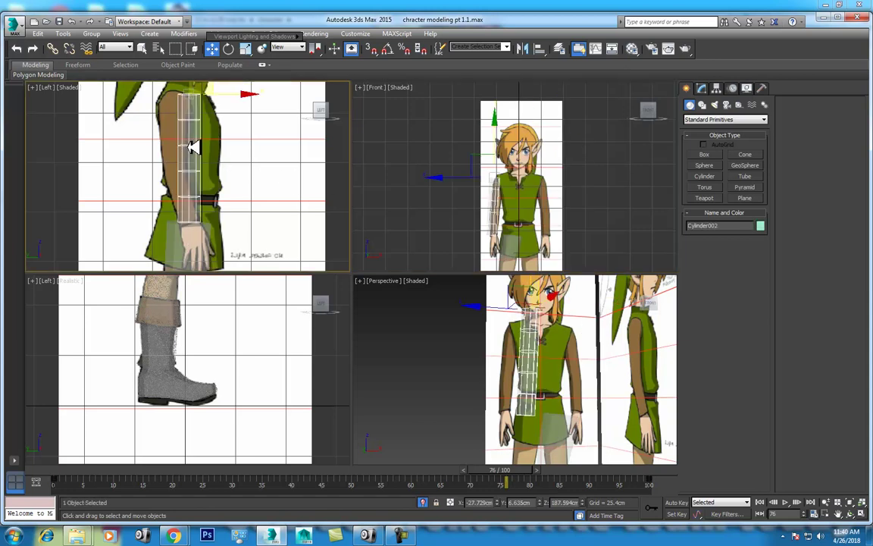
{"action": "middle_click_drag", "start_coordinate": [221, 167], "coordinate": [274, 199]}
{"action": "middle_click_drag", "start_coordinate": [175, 349], "coordinate": [216, 358]}
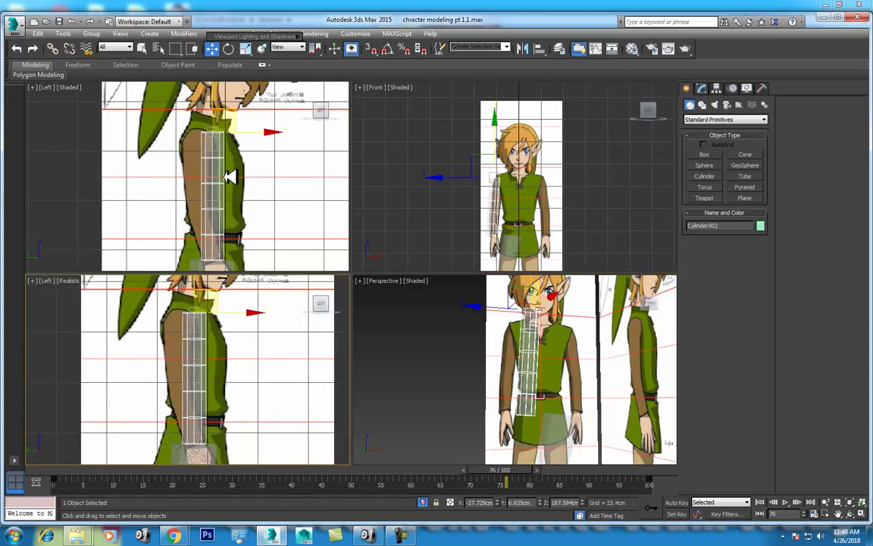
{"action": "middle_click_drag", "start_coordinate": [230, 182], "coordinate": [231, 189]}
{"action": "key", "text": "alt+w"}
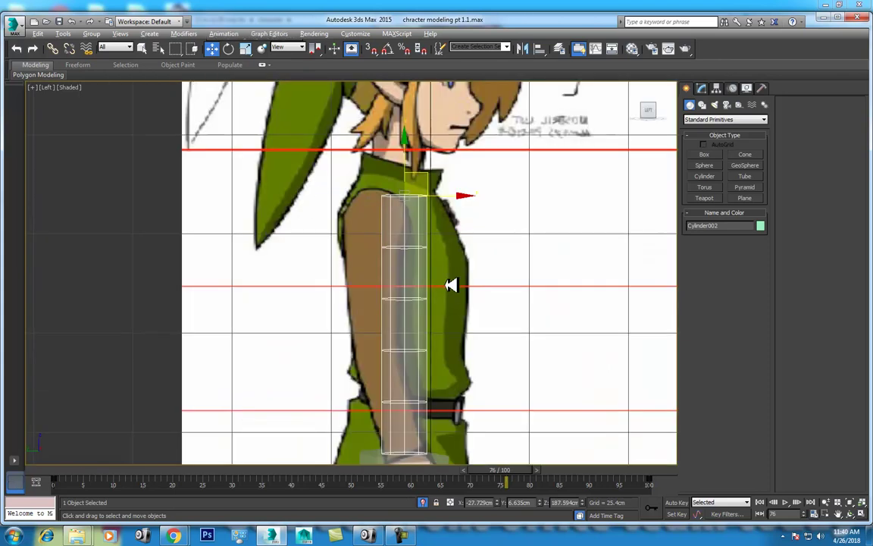
{"action": "middle_click_drag", "start_coordinate": [433, 296], "coordinate": [462, 191]}
{"action": "left_click_drag", "start_coordinate": [464, 166], "coordinate": [432, 166]}
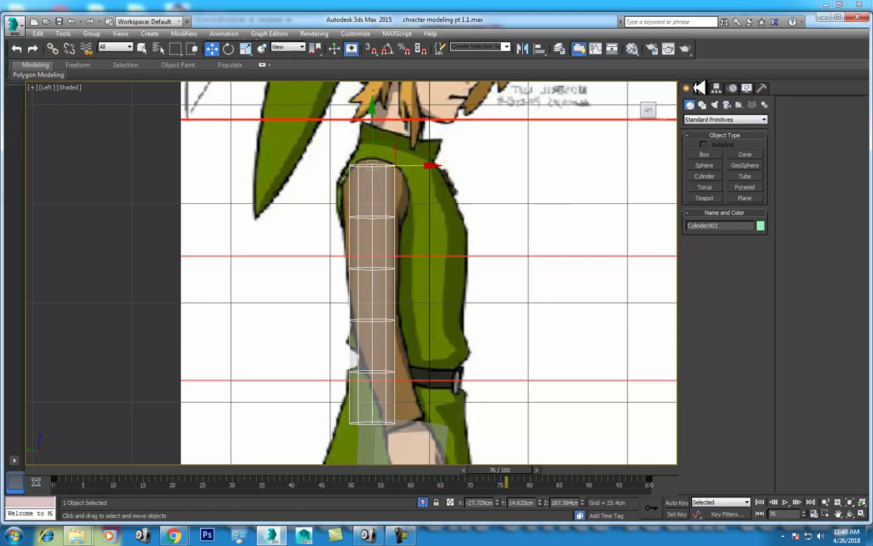
{"action": "left_click", "coordinate": [699, 88]}
{"action": "middle_click_drag", "start_coordinate": [447, 307], "coordinate": [491, 275]}
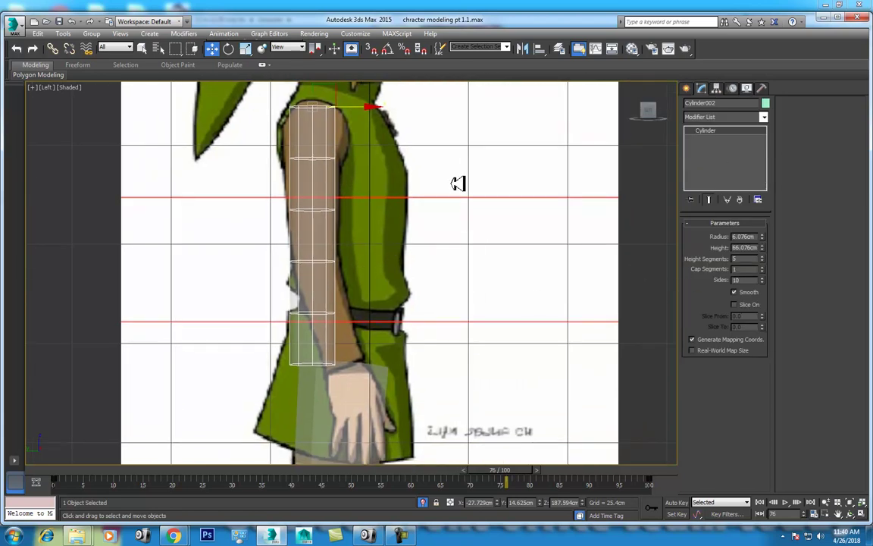
Step: Convert the arm cylinder to Editable Poly and shift and tilt its bottom rings toward the wrist
{"action": "right_click", "coordinate": [370, 155]}
{"action": "left_click", "coordinate": [523, 286]}
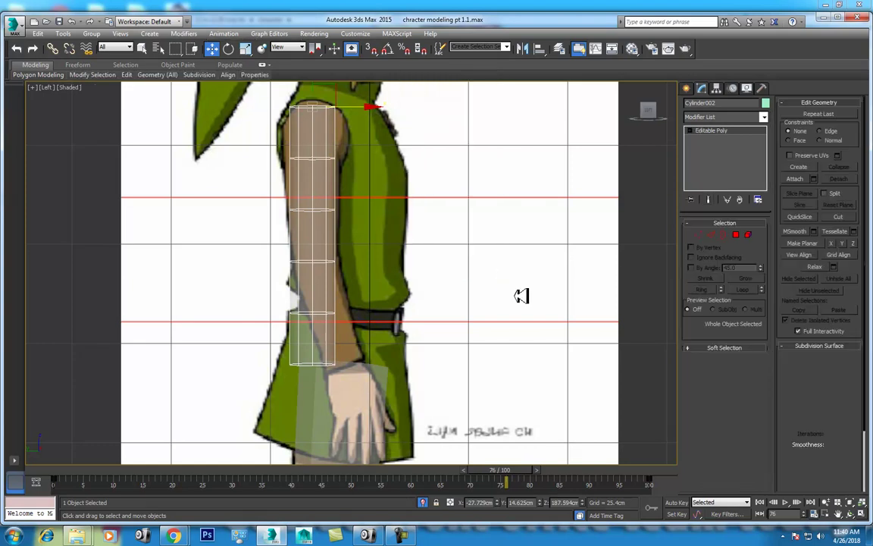
{"action": "key", "text": "1"}
{"action": "left_click_drag", "start_coordinate": [369, 288], "coordinate": [226, 419]}
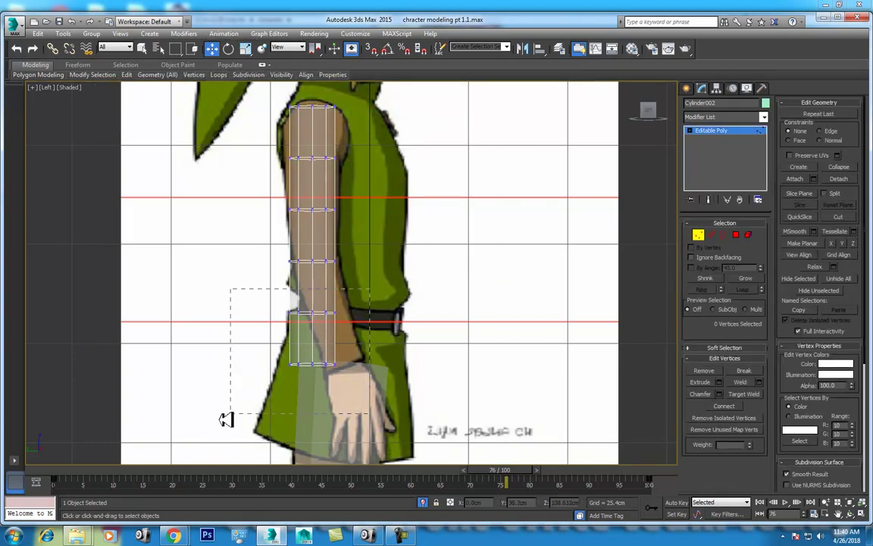
{"action": "left_click_drag", "start_coordinate": [372, 340], "coordinate": [389, 339]}
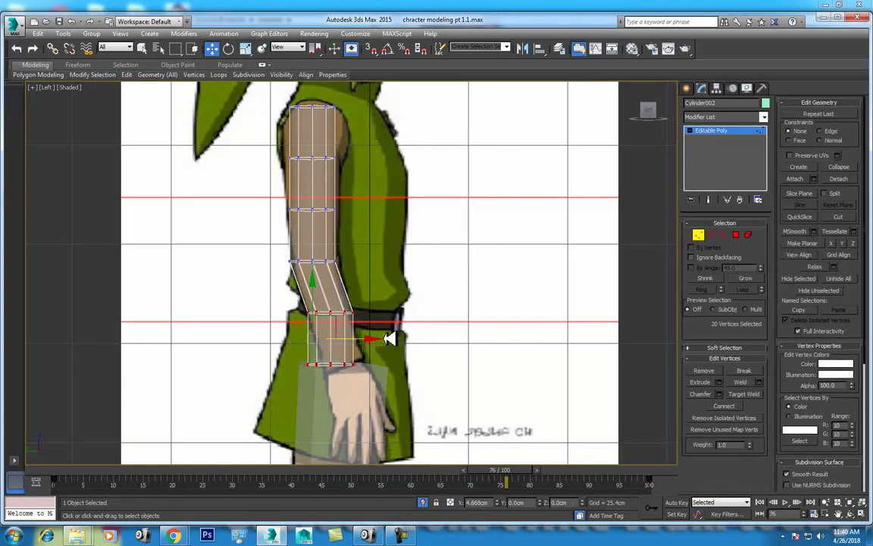
{"action": "mouse_move", "coordinate": [389, 286]}
{"action": "left_mouse_down"}
{"action": "mouse_move", "coordinate": [371, 351]}
{"action": "mouse_move", "coordinate": [407, 368]}
{"action": "left_mouse_up"}
{"action": "key", "text": "e"}
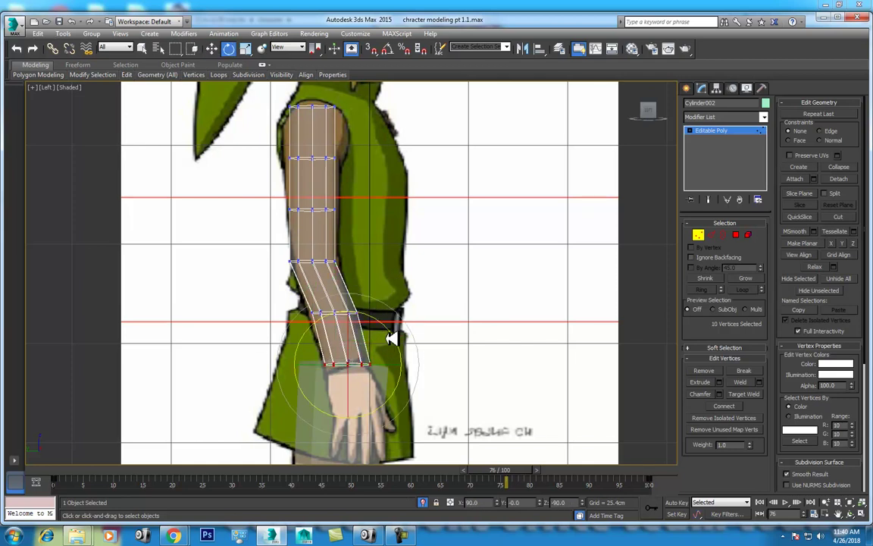
{"action": "mouse_move", "coordinate": [402, 331]}
{"action": "left_mouse_down"}
{"action": "mouse_move", "coordinate": [339, 292]}
{"action": "mouse_move", "coordinate": [343, 321]}
{"action": "left_mouse_up"}
Step: Rotate the middle and elbow vertex rings to bend the forearm at the elbow
{"action": "key", "text": "w"}
{"action": "key", "text": "e"}
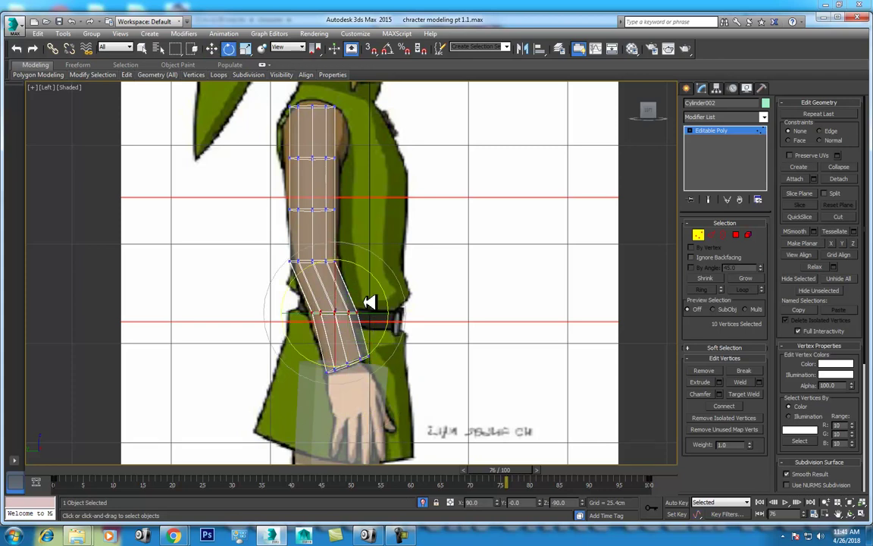
{"action": "key", "text": "w"}
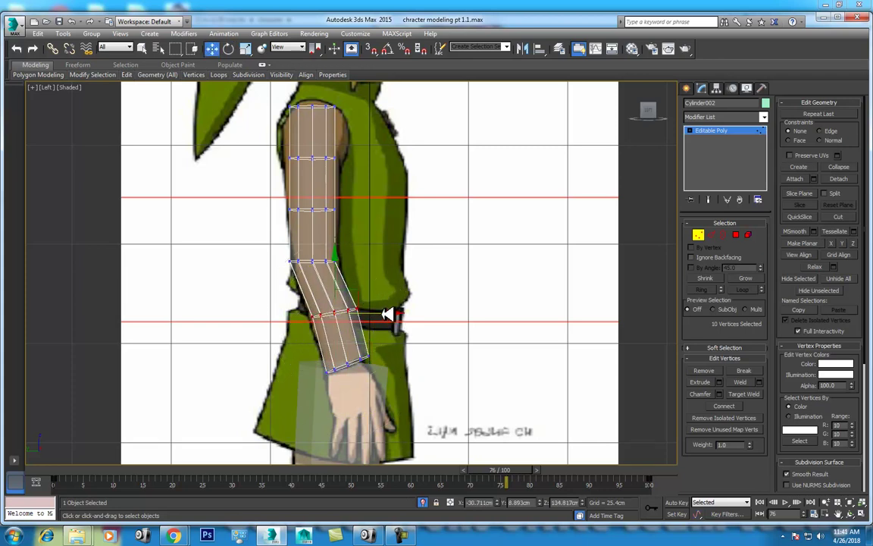
{"action": "left_click_drag", "start_coordinate": [263, 244], "coordinate": [364, 275]}
{"action": "middle_click_drag", "start_coordinate": [353, 234], "coordinate": [367, 277]}
{"action": "key", "text": "e"}
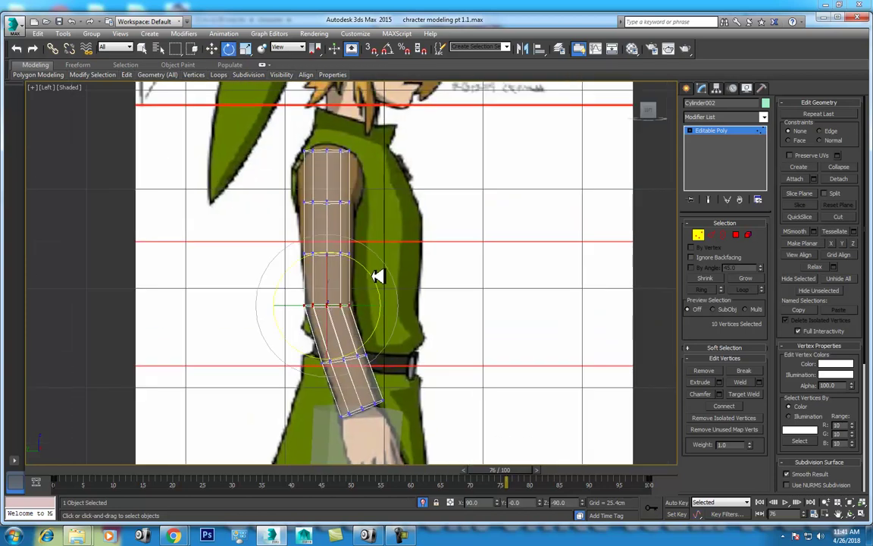
{"action": "key", "text": "w"}
{"action": "scroll", "coordinate": [352, 305], "scroll_direction": "up", "scroll_amount": 2}
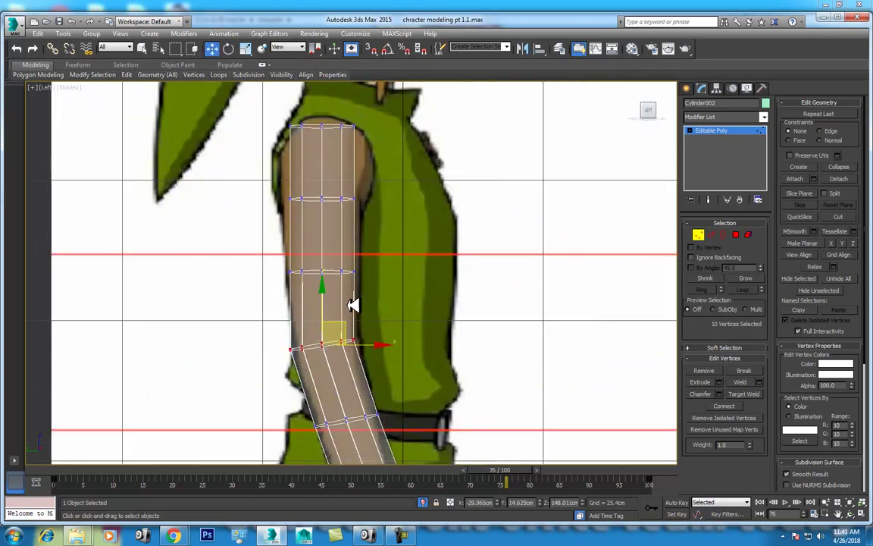
Step: Scale the rings from above the elbow up to the shoulder to match the reference arm
{"action": "left_click_drag", "start_coordinate": [267, 298], "coordinate": [356, 258]}
{"action": "key", "text": "r"}
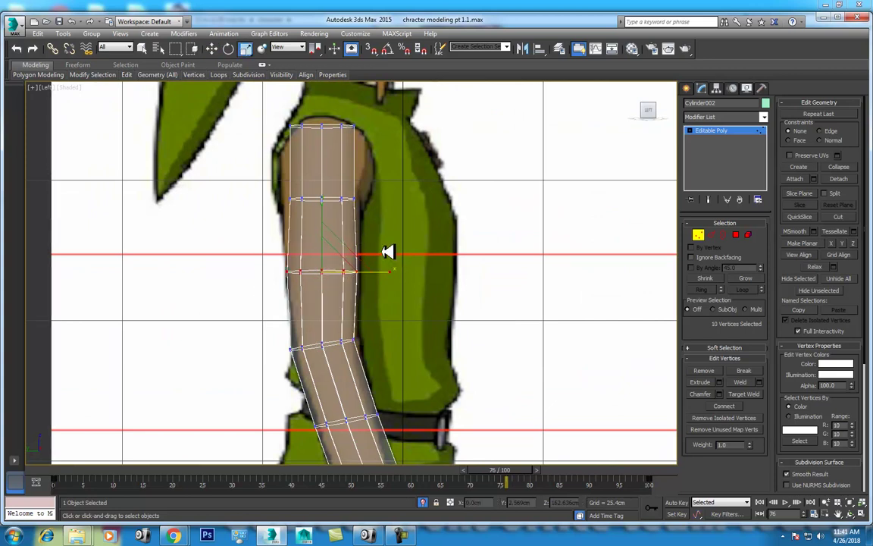
{"action": "mouse_move", "coordinate": [244, 188]}
{"action": "left_mouse_down"}
{"action": "mouse_move", "coordinate": [373, 219]}
{"action": "mouse_move", "coordinate": [404, 202]}
{"action": "left_mouse_up"}
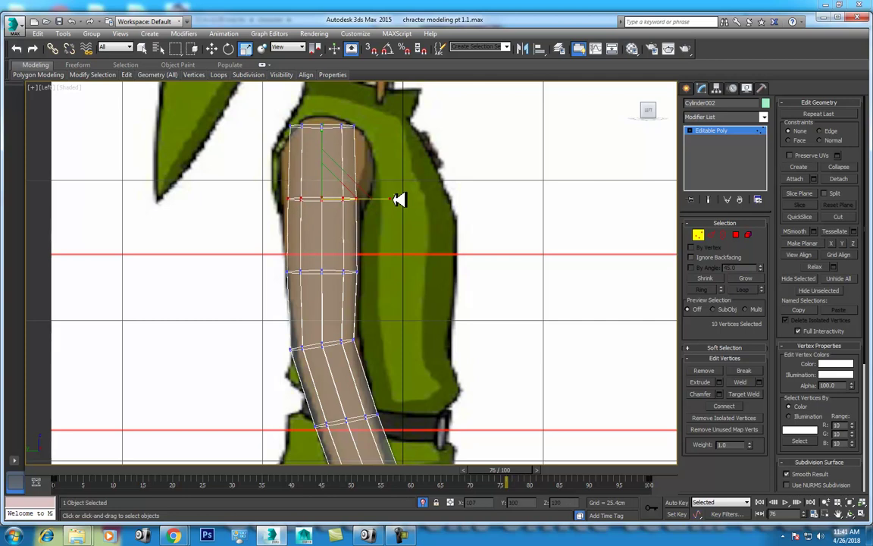
{"action": "left_click_drag", "start_coordinate": [384, 104], "coordinate": [235, 137]}
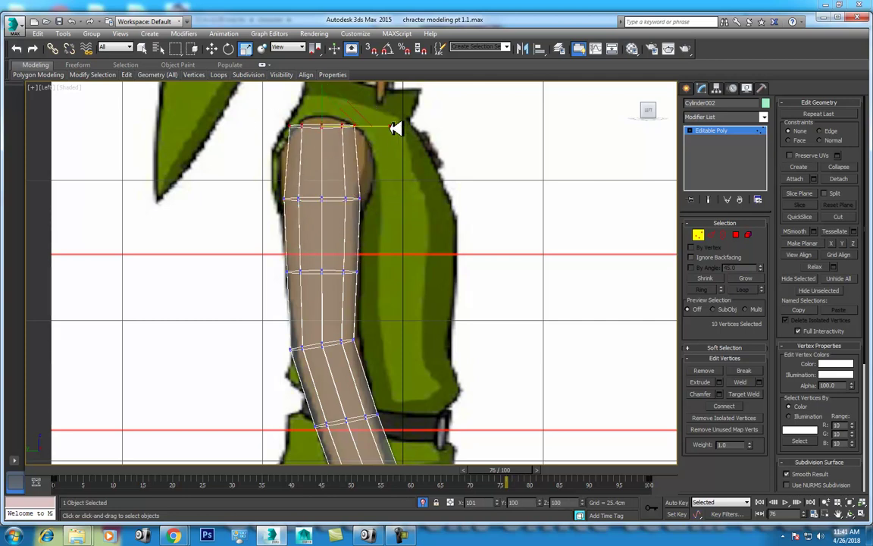
Step: Maximize the Front view and frame it on the forearm
{"action": "key", "text": "alt+w"}
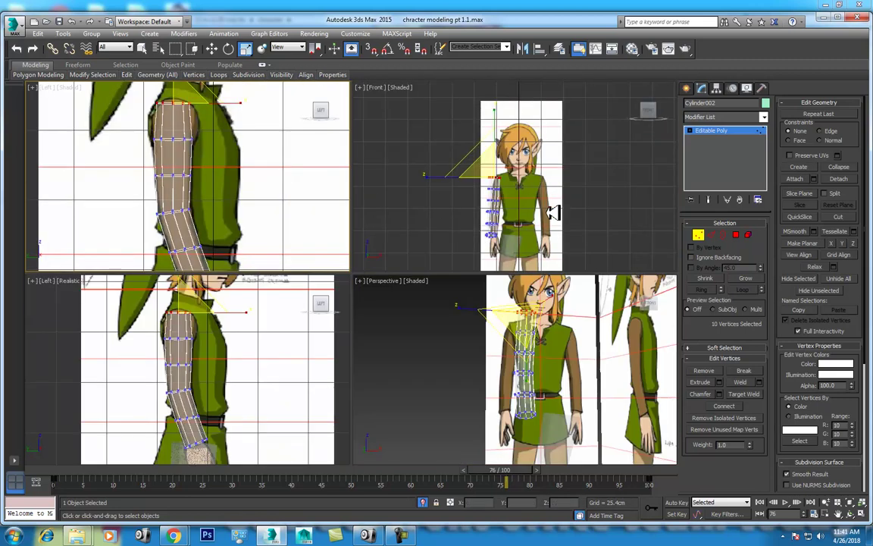
{"action": "scroll", "coordinate": [497, 191], "scroll_direction": "up", "scroll_amount": 3}
{"action": "scroll", "coordinate": [497, 191], "scroll_direction": "up", "scroll_amount": 2}
{"action": "middle_click_drag", "start_coordinate": [496, 191], "coordinate": [531, 209]}
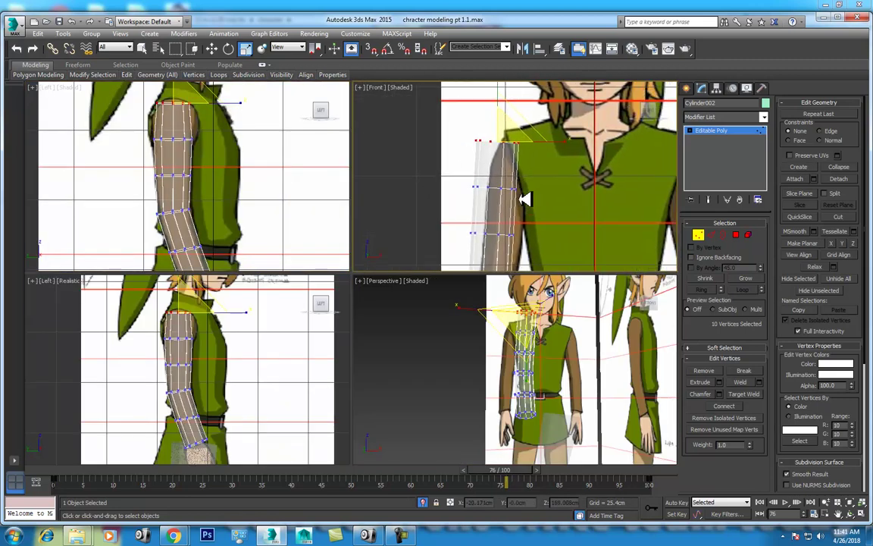
{"action": "scroll", "coordinate": [533, 207], "scroll_direction": "up", "scroll_amount": 1}
{"action": "key", "text": "alt+w"}
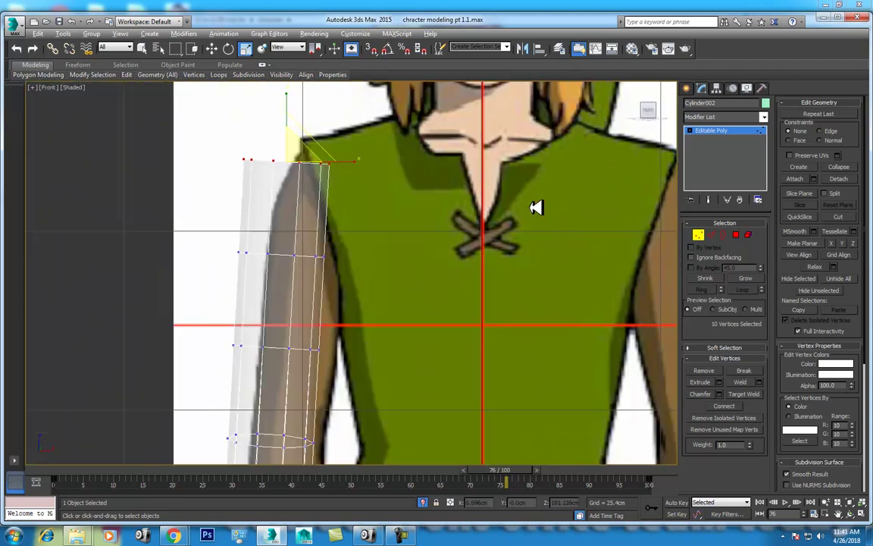
{"action": "scroll", "coordinate": [433, 146], "scroll_direction": "down", "scroll_amount": 1}
{"action": "scroll", "coordinate": [396, 215], "scroll_direction": "up", "scroll_amount": 1}
{"action": "scroll", "coordinate": [398, 268], "scroll_direction": "down", "scroll_amount": 2}
{"action": "mouse_move", "coordinate": [398, 268]}
{"action": "middle_mouse_down"}
{"action": "mouse_move", "coordinate": [392, 253]}
{"action": "mouse_move", "coordinate": [383, 259]}
{"action": "middle_mouse_up"}
Step: Move the forearm's lower rings and the mid-arm ring right to fit the sleeve
{"action": "left_click_drag", "start_coordinate": [387, 259], "coordinate": [296, 383]}
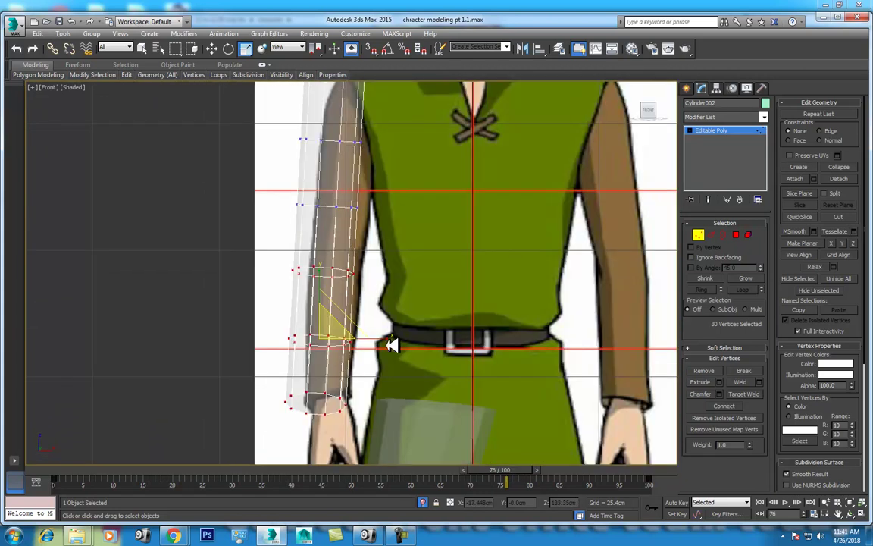
{"action": "key", "text": "w"}
{"action": "left_click_drag", "start_coordinate": [381, 340], "coordinate": [393, 342]}
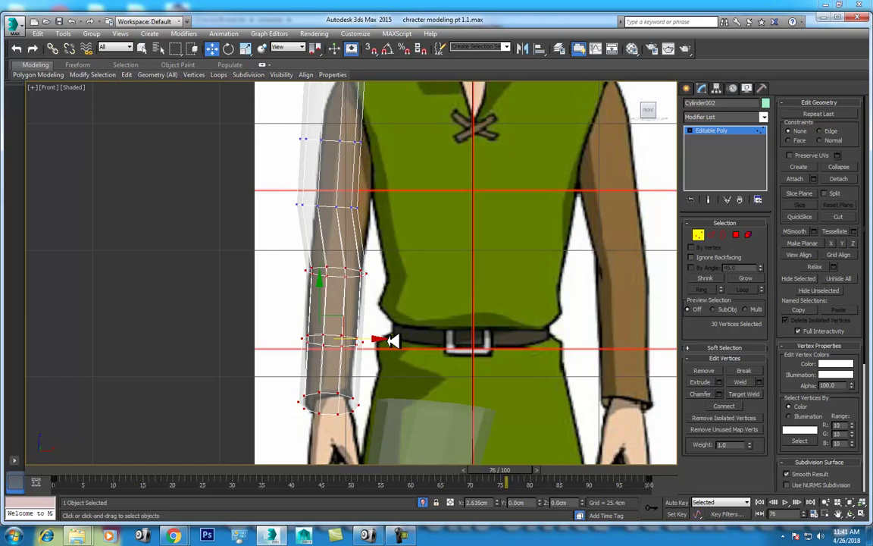
{"action": "left_click_drag", "start_coordinate": [383, 198], "coordinate": [276, 233]}
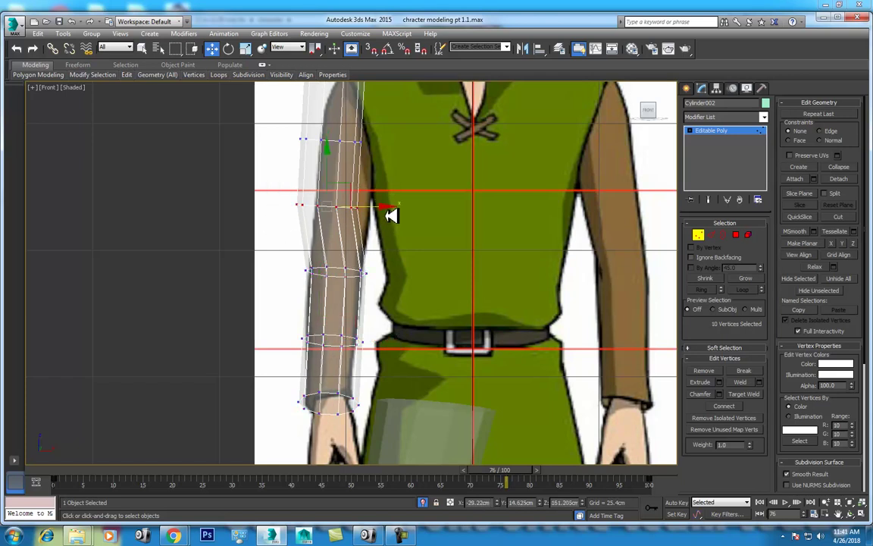
{"action": "left_click_drag", "start_coordinate": [391, 205], "coordinate": [405, 204]}
Step: Shift the top shoulder ring slightly right and restore the four-view layout
{"action": "left_click_drag", "start_coordinate": [231, 137], "coordinate": [370, 151]}
{"action": "middle_click_drag", "start_coordinate": [370, 151], "coordinate": [386, 230]}
{"action": "left_click_drag", "start_coordinate": [389, 230], "coordinate": [403, 231]}
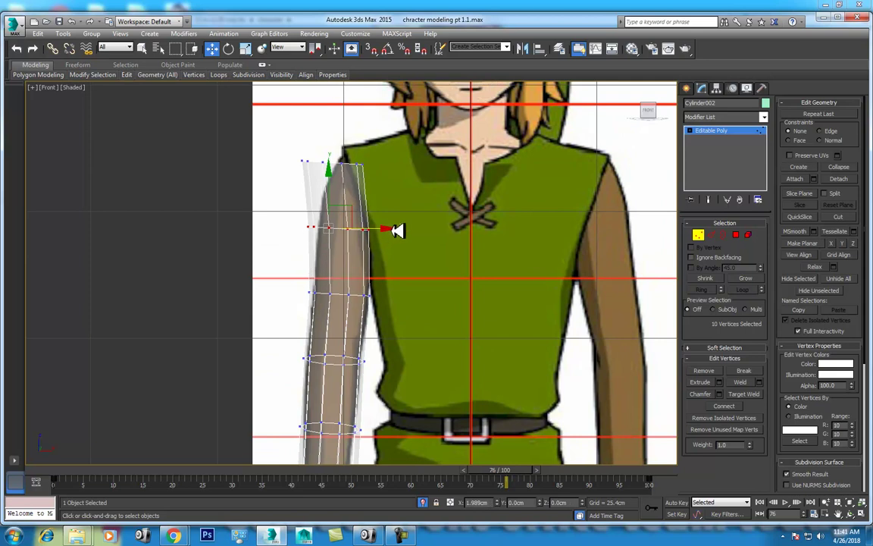
{"action": "middle_click_drag", "start_coordinate": [399, 230], "coordinate": [409, 240]}
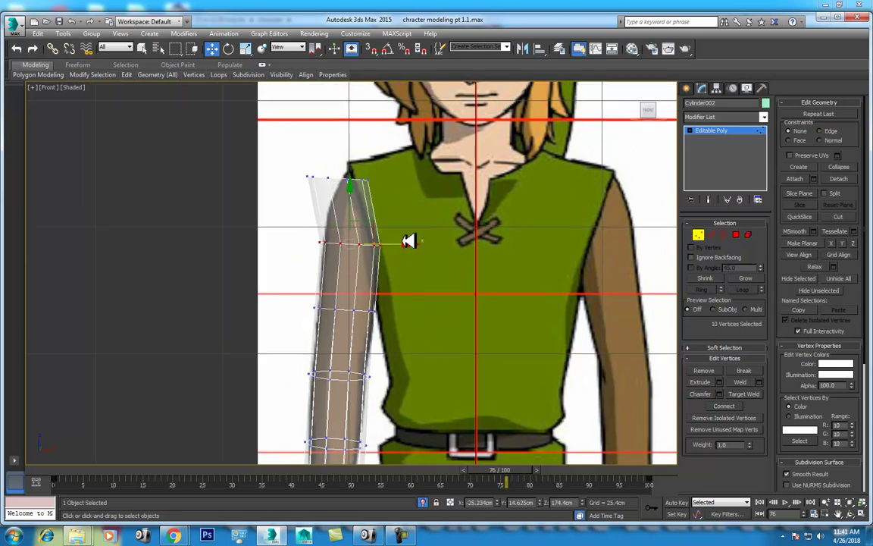
{"action": "key", "text": "alt+w"}
{"action": "scroll", "coordinate": [235, 360], "scroll_direction": "up", "scroll_amount": 2}
{"action": "scroll", "coordinate": [244, 365], "scroll_direction": "up", "scroll_amount": 1}
{"action": "scroll", "coordinate": [248, 362], "scroll_direction": "up", "scroll_amount": 1}
{"action": "scroll", "coordinate": [230, 362], "scroll_direction": "up", "scroll_amount": 1}
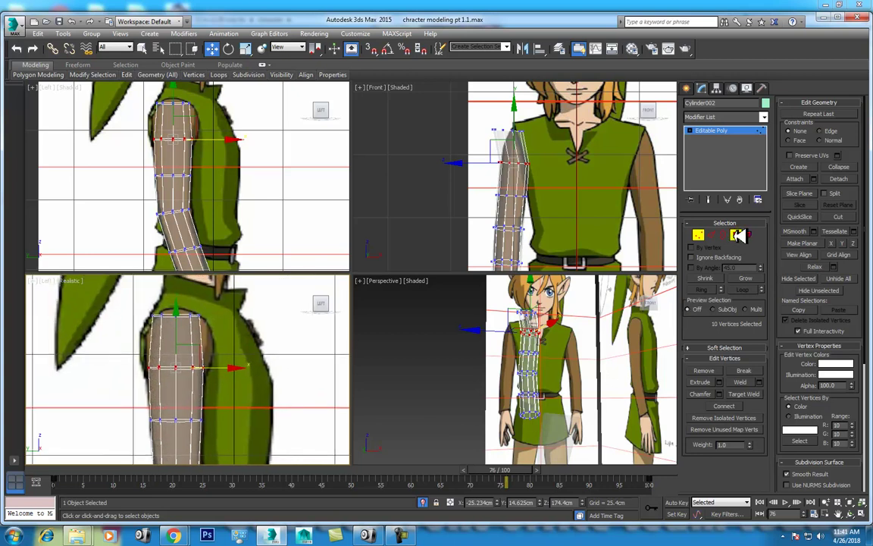
Step: Delete the faces capping the top of the arm cylinder
{"action": "left_click", "coordinate": [739, 236]}
{"action": "left_click_drag", "start_coordinate": [220, 299], "coordinate": [108, 339]}
{"action": "key", "text": "Delete"}
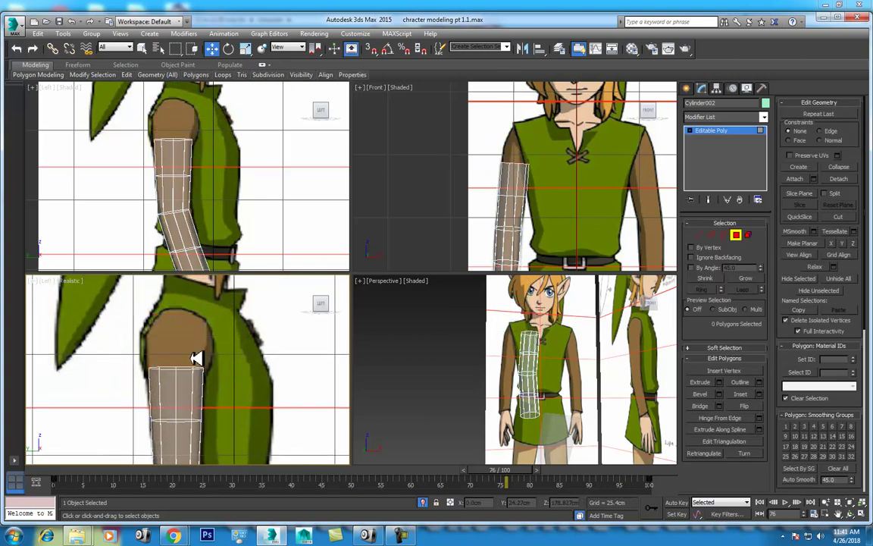
{"action": "scroll", "coordinate": [530, 161], "scroll_direction": "up", "scroll_amount": 2}
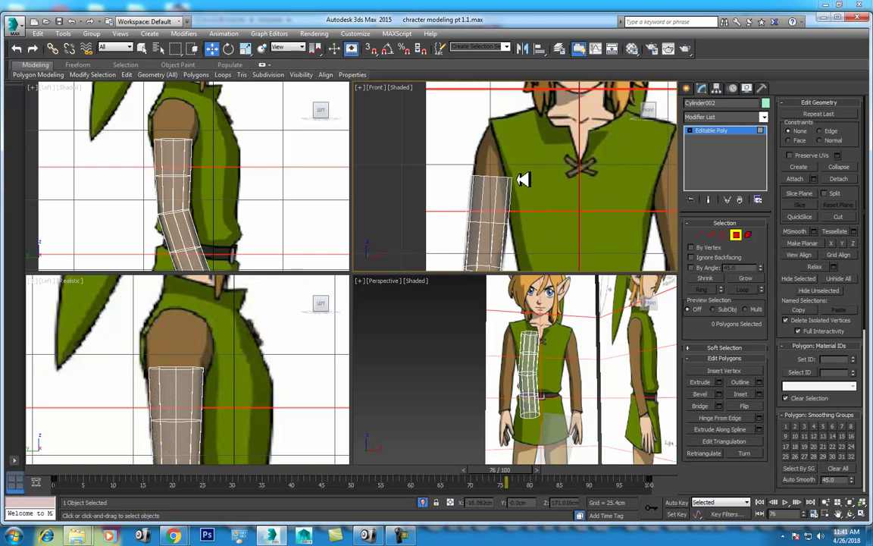
{"action": "middle_click_drag", "start_coordinate": [520, 178], "coordinate": [494, 142]}
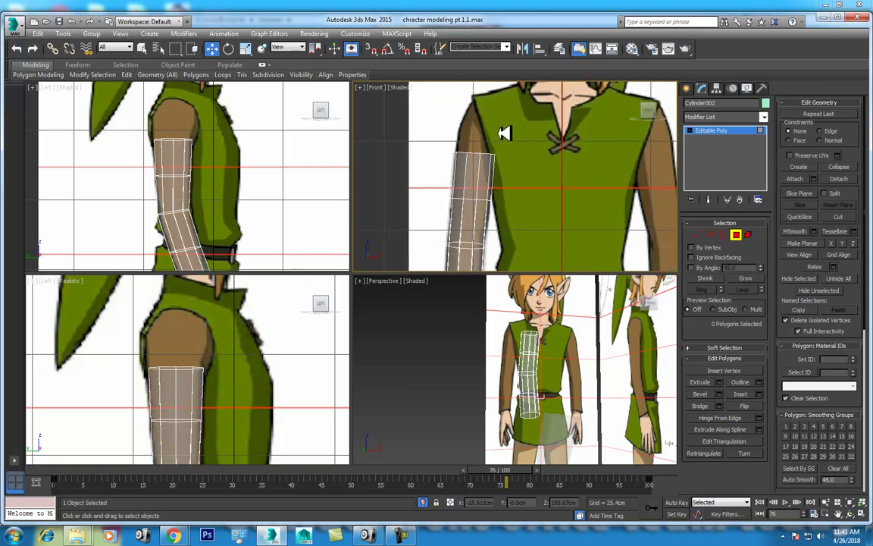
{"action": "middle_click_drag", "start_coordinate": [228, 355], "coordinate": [247, 332]}
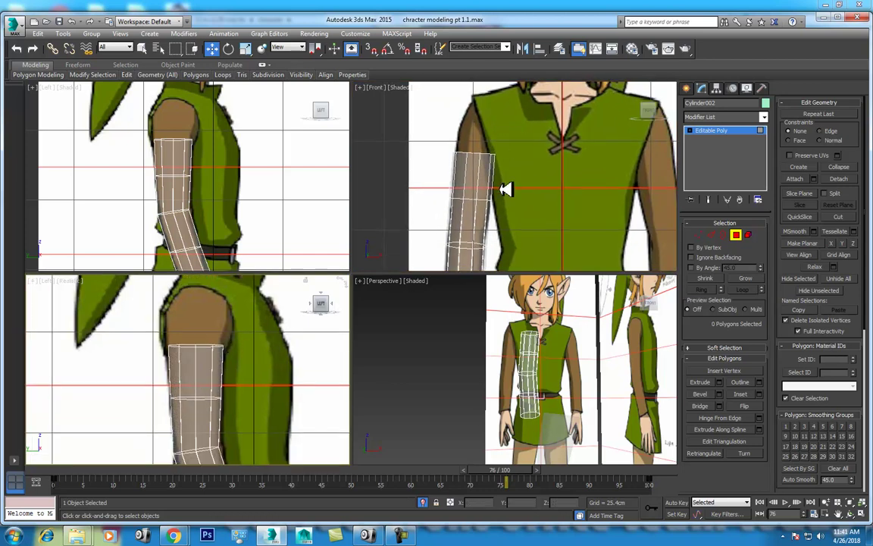
{"action": "middle_click_drag", "start_coordinate": [506, 188], "coordinate": [483, 191]}
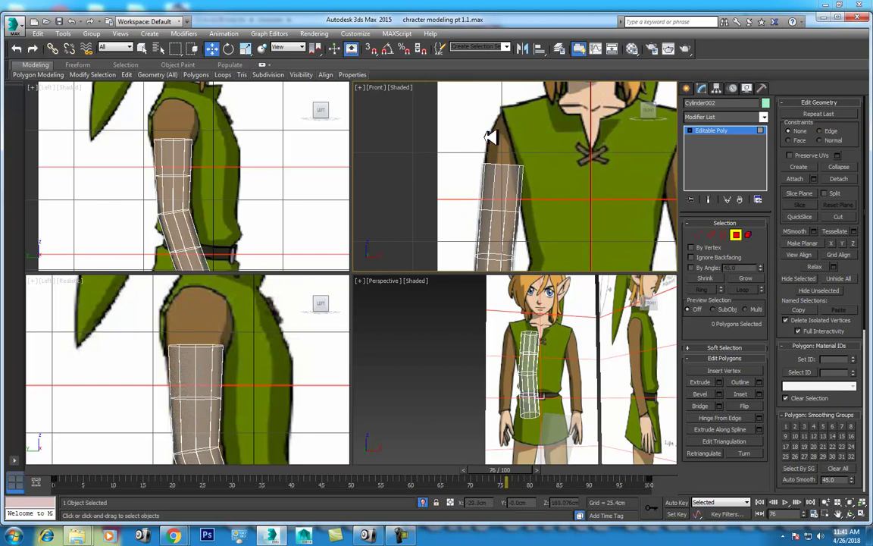
{"action": "middle_click_drag", "start_coordinate": [230, 361], "coordinate": [207, 306]}
{"action": "middle_click_drag", "start_coordinate": [495, 218], "coordinate": [506, 135]}
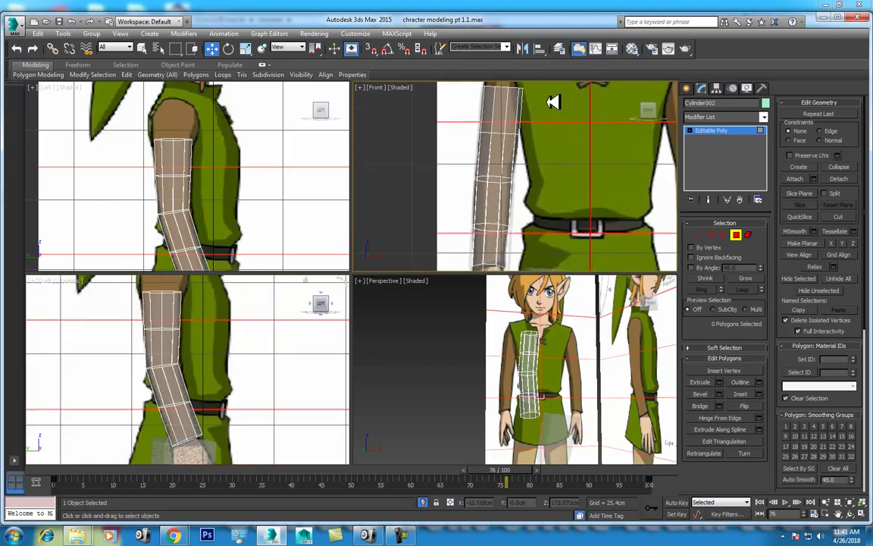
{"action": "middle_click_drag", "start_coordinate": [159, 334], "coordinate": [175, 314]}
{"action": "left_click", "coordinate": [182, 322]}
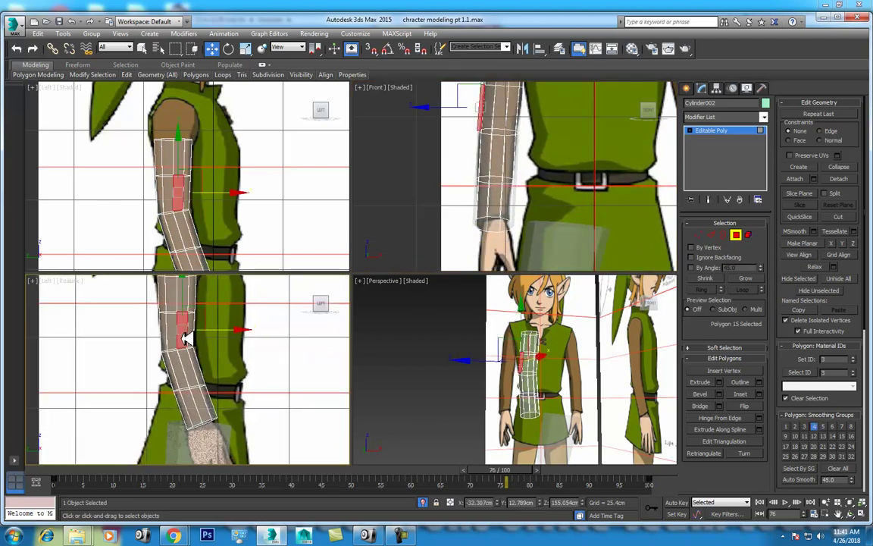
{"action": "middle_click_drag", "start_coordinate": [553, 161], "coordinate": [556, 195]}
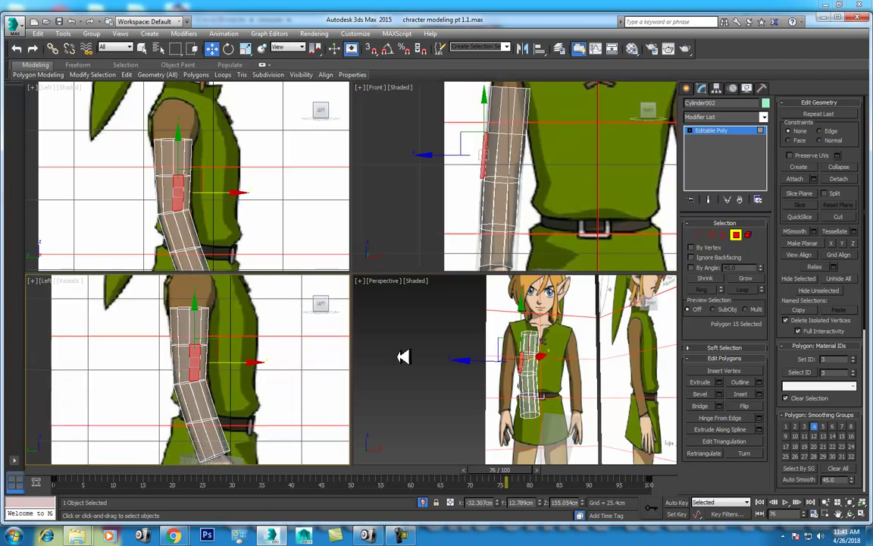
Step: Select a full ring of edges around the arm and open Connect for a new edge loop
{"action": "left_click", "coordinate": [712, 236]}
{"action": "scroll", "coordinate": [206, 372], "scroll_direction": "up", "scroll_amount": 3}
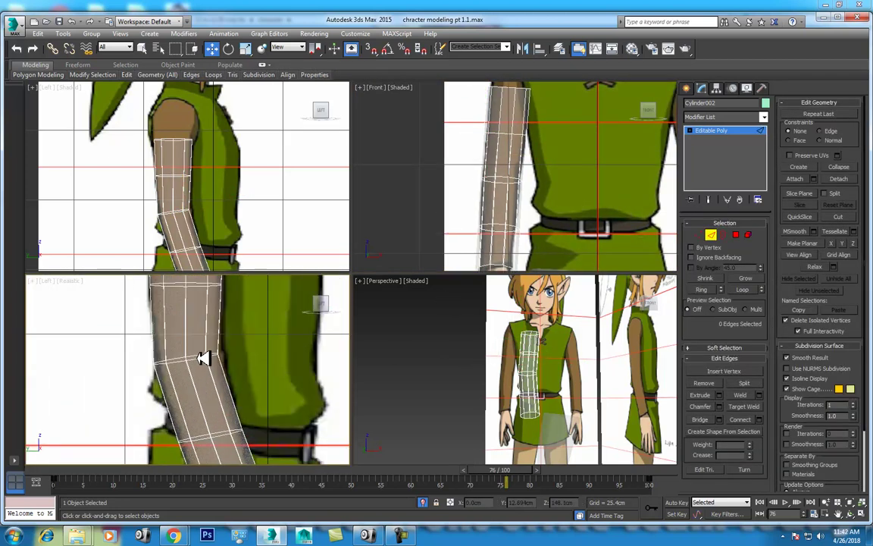
{"action": "left_click", "coordinate": [202, 357]}
{"action": "left_click", "coordinate": [745, 290]}
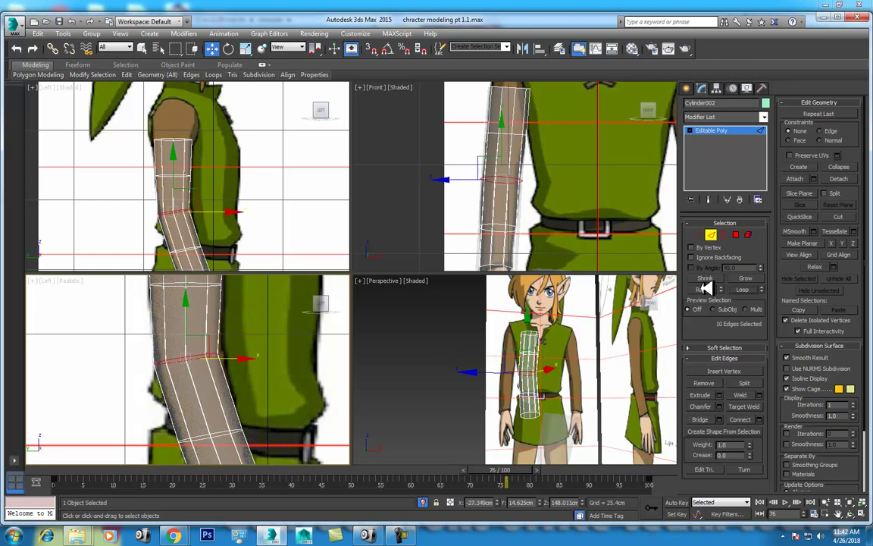
{"action": "middle_click_drag", "start_coordinate": [188, 353], "coordinate": [135, 297]}
{"action": "right_click", "coordinate": [216, 345]}
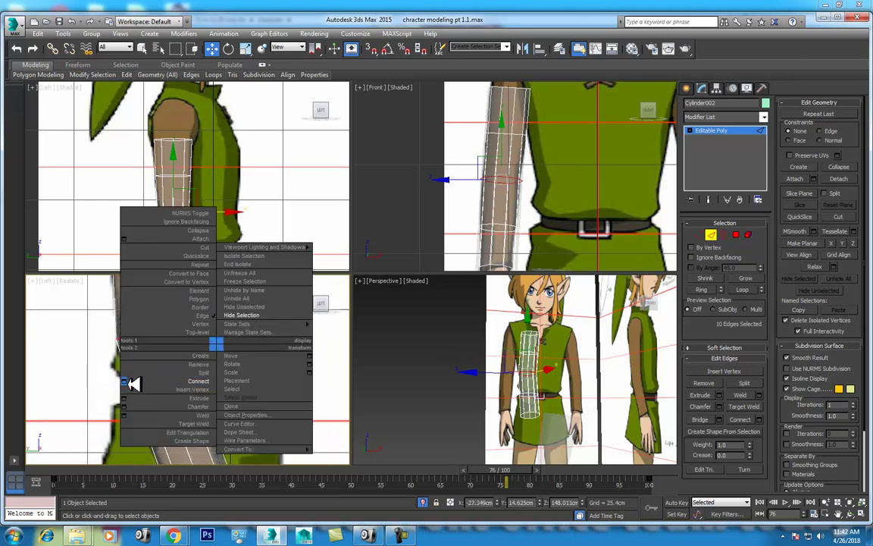
{"action": "left_click", "coordinate": [125, 381]}
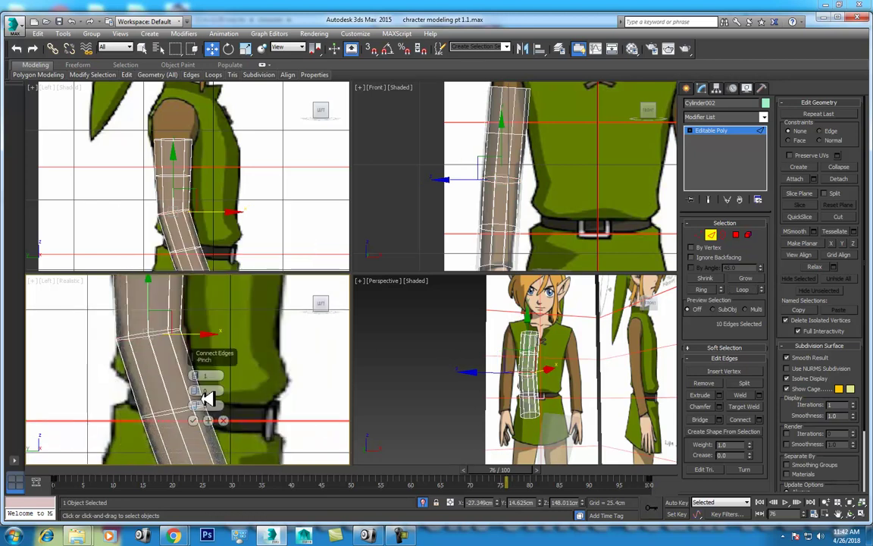
Step: Confirm the new loop and chamfer it 2.54cm with 2 segments into parallel elbow loops
{"action": "left_click", "coordinate": [223, 419]}
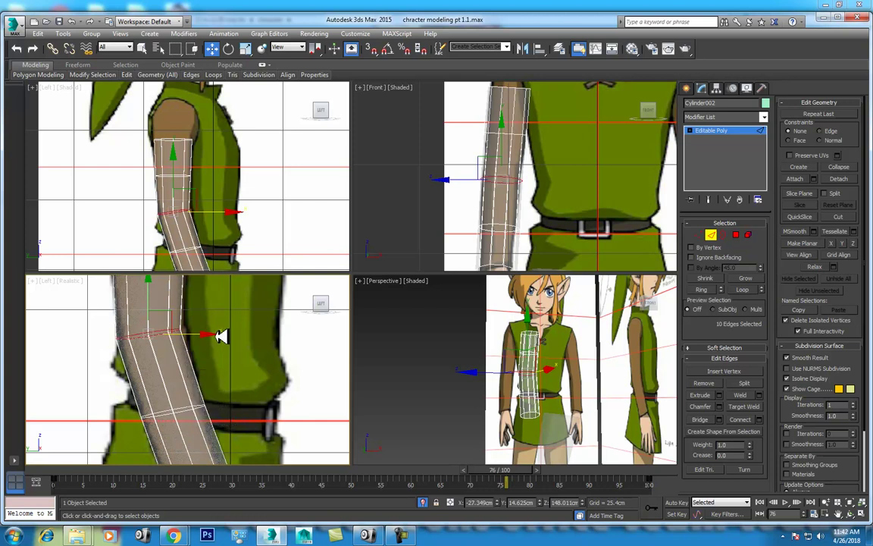
{"action": "right_click", "coordinate": [213, 333]}
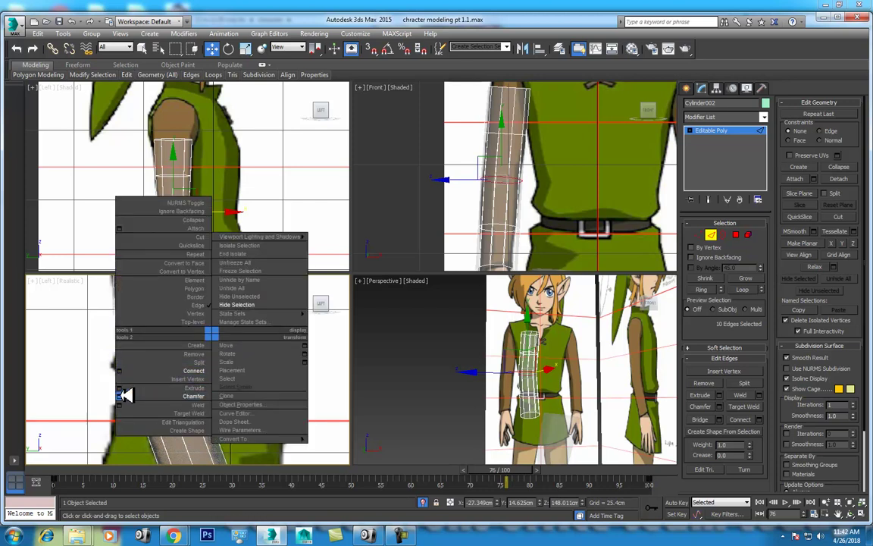
{"action": "left_click", "coordinate": [119, 371]}
{"action": "left_click_drag", "start_coordinate": [196, 399], "coordinate": [196, 394]}
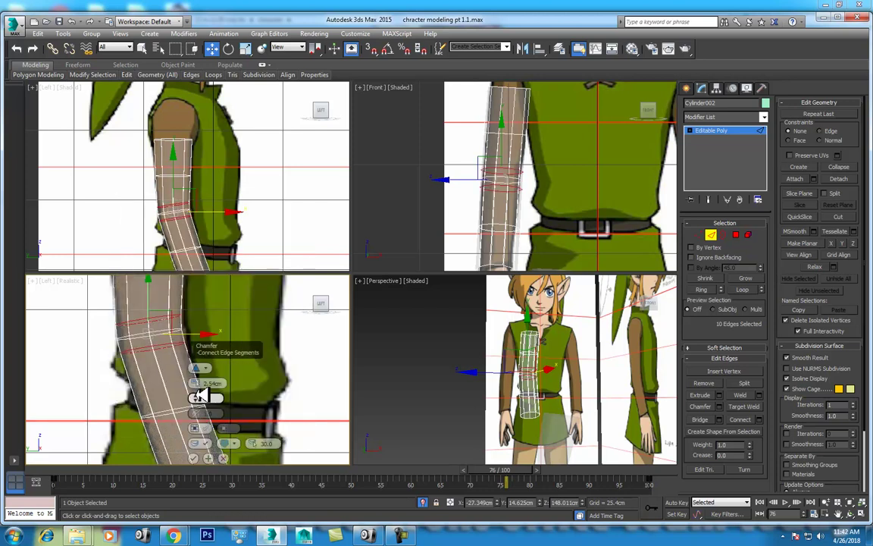
{"action": "left_click", "coordinate": [195, 459]}
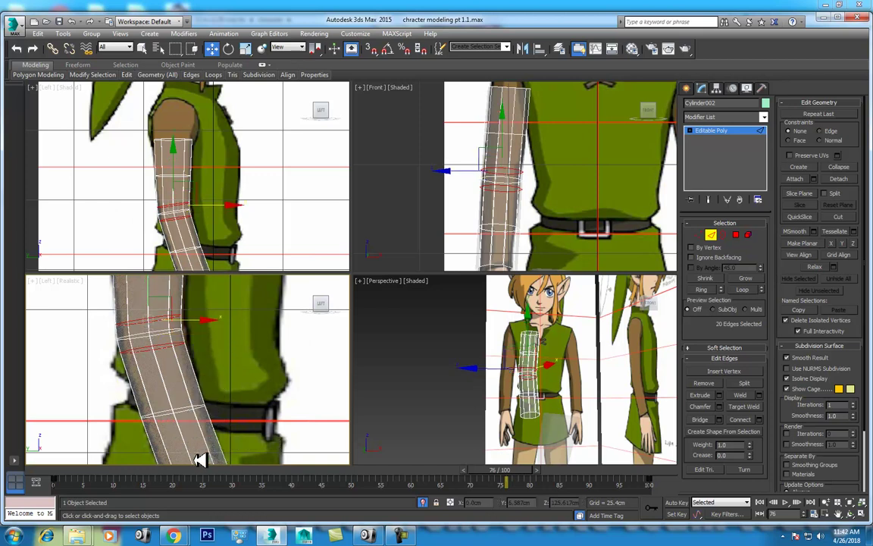
{"action": "scroll", "coordinate": [525, 191], "scroll_direction": "up", "scroll_amount": 2}
Step: Scale the selected forearm vertex ring narrower across its width, to about 86%
{"action": "middle_click_drag", "start_coordinate": [539, 188], "coordinate": [548, 199]}
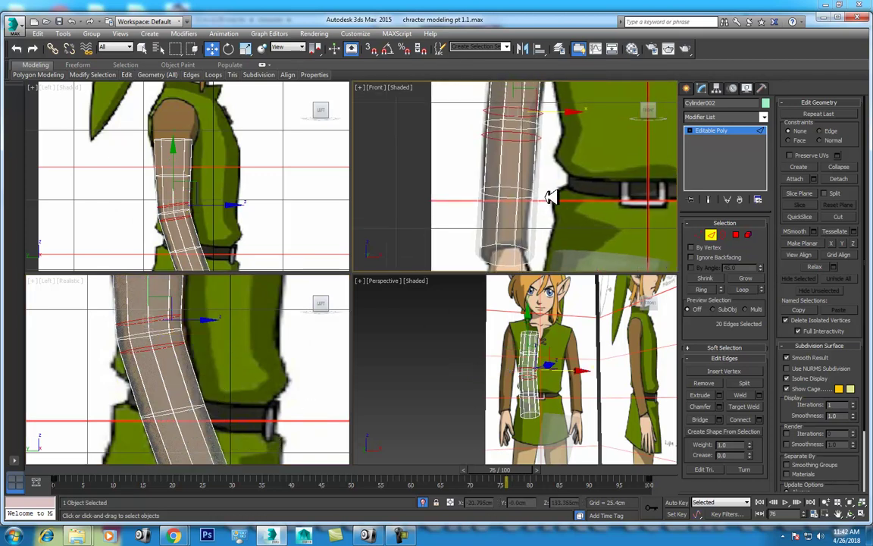
{"action": "key", "text": "1"}
{"action": "key", "text": "r"}
{"action": "left_click_drag", "start_coordinate": [584, 195], "coordinate": [576, 196]}
{"action": "middle_click_drag", "start_coordinate": [576, 195], "coordinate": [569, 154]}
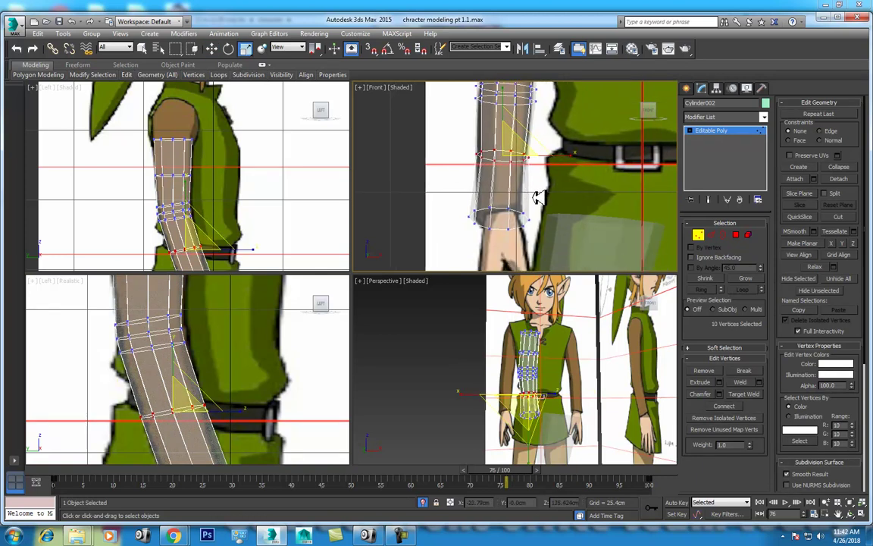
Step: Select the arm's lower vertex ring, then its bottom cap face in Polygon mode
{"action": "left_click_drag", "start_coordinate": [446, 253], "coordinate": [566, 215]}
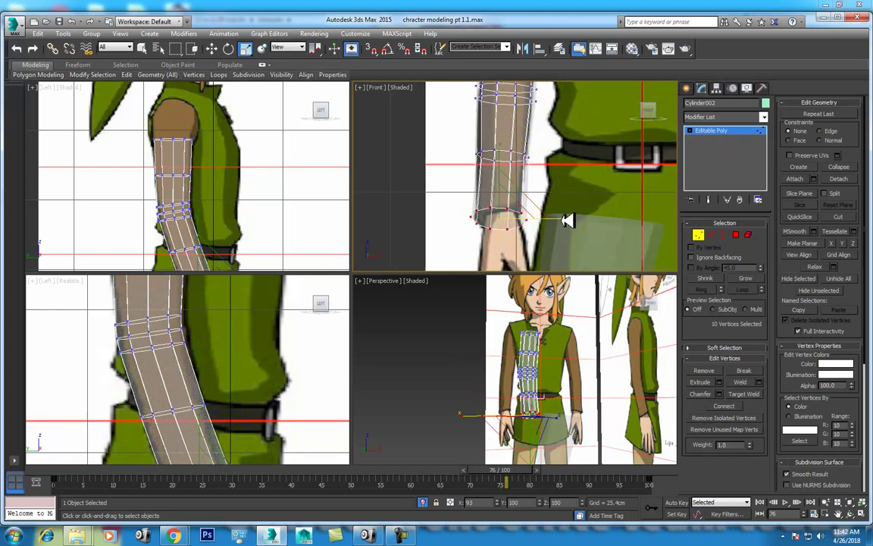
{"action": "scroll", "coordinate": [506, 209], "scroll_direction": "up", "scroll_amount": 1}
{"action": "scroll", "coordinate": [502, 197], "scroll_direction": "up", "scroll_amount": 1}
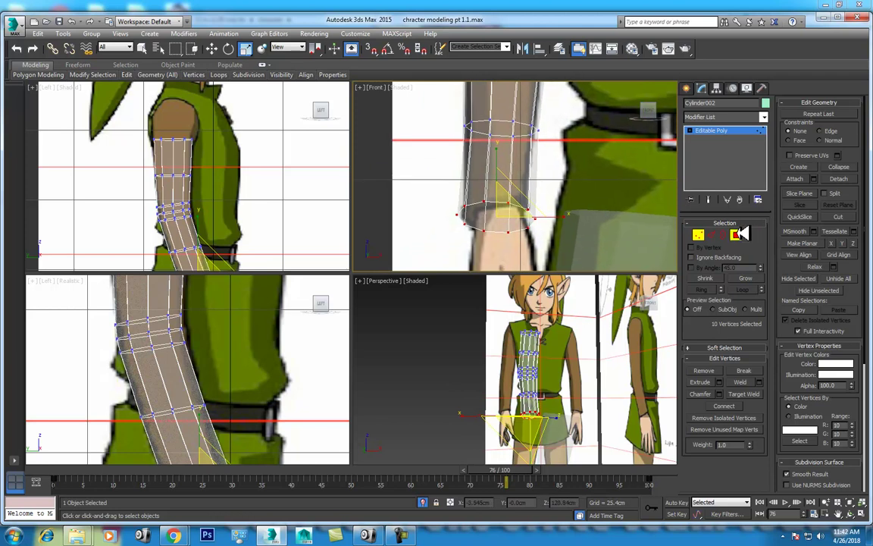
{"action": "left_click", "coordinate": [736, 234]}
{"action": "left_click", "coordinate": [501, 219]}
Step: Inset a smaller ring into the arm's bottom cap face
{"action": "right_click", "coordinate": [501, 215]}
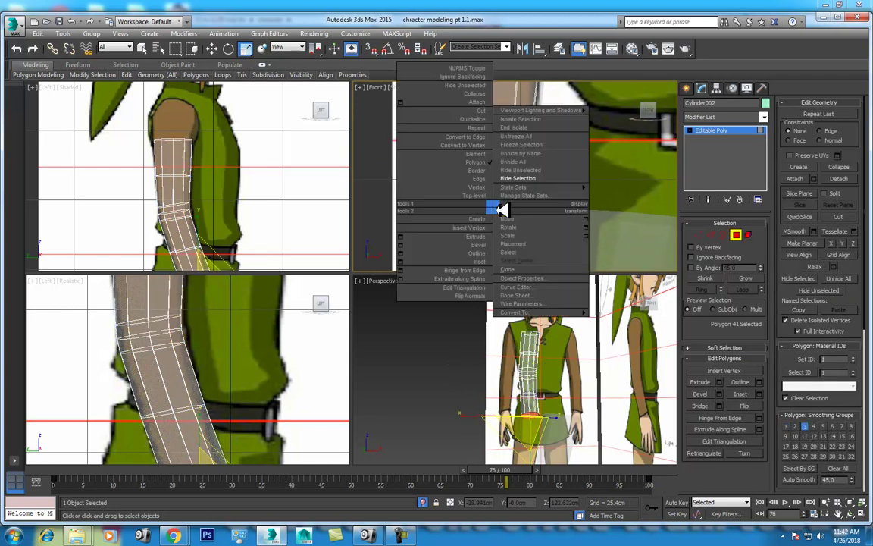
{"action": "left_click", "coordinate": [485, 244]}
{"action": "left_click_drag", "start_coordinate": [494, 215], "coordinate": [495, 217]}
{"action": "mouse_move", "coordinate": [201, 353]}
{"action": "middle_mouse_down", "text": "alt"}
{"action": "mouse_move", "coordinate": [229, 366]}
{"action": "mouse_move", "coordinate": [229, 351]}
{"action": "middle_mouse_up", "text": "alt"}
Step: Extrude the inset cap with a height of -0.785cm
{"action": "key", "text": "w"}
{"action": "right_click", "coordinate": [225, 347]}
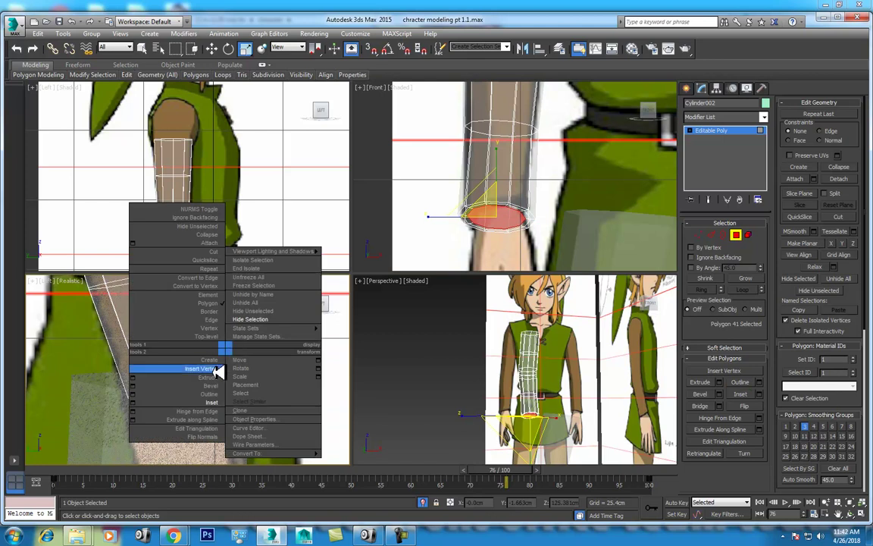
{"action": "left_click", "coordinate": [133, 376]}
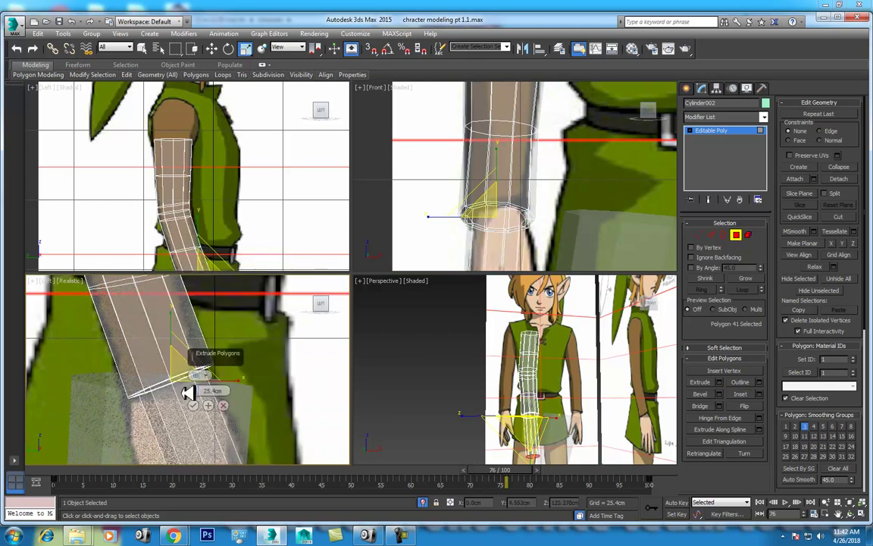
{"action": "left_click_drag", "start_coordinate": [196, 389], "coordinate": [195, 389]}
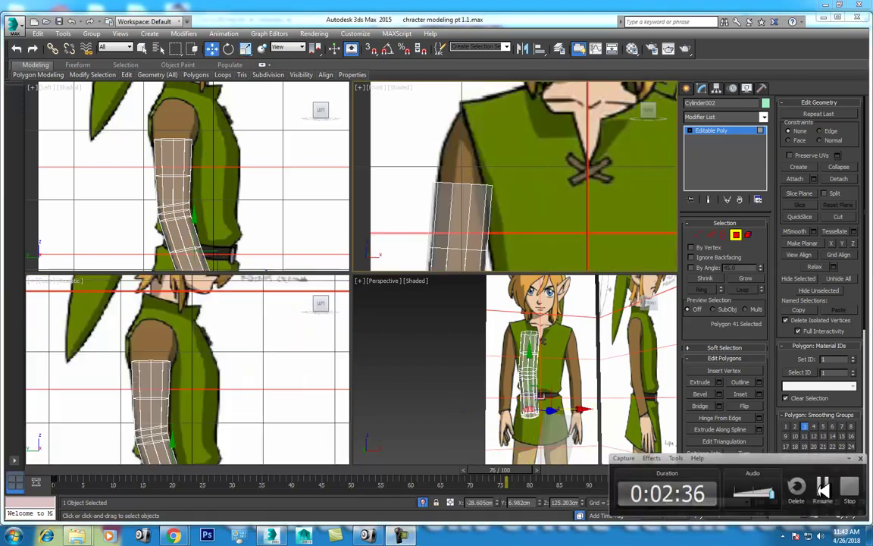
Step: Make the reference planes see-through, clear the polygon selection and change the animation frame
{"action": "scroll", "coordinate": [530, 206], "scroll_direction": "down", "scroll_amount": 2}
{"action": "scroll", "coordinate": [523, 207], "scroll_direction": "down", "scroll_amount": 2}
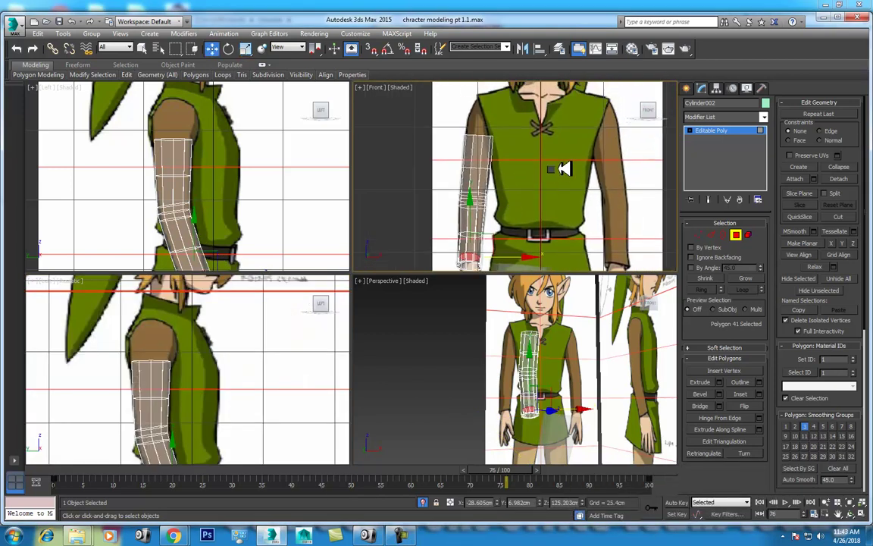
{"action": "right_click", "coordinate": [565, 168]}
{"action": "left_click", "coordinate": [541, 107]}
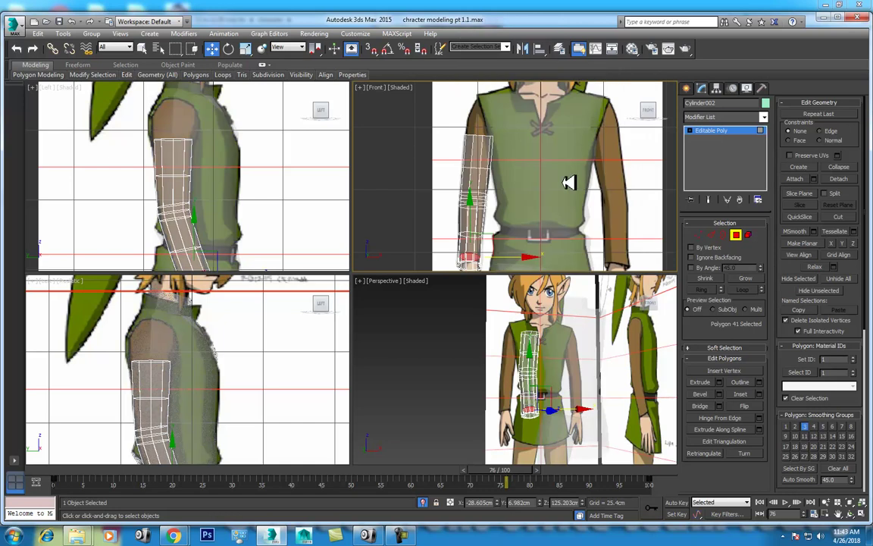
{"action": "left_click", "coordinate": [521, 111]}
{"action": "mouse_move", "coordinate": [68, 470]}
{"action": "left_mouse_down"}
{"action": "mouse_move", "coordinate": [273, 483]}
{"action": "mouse_move", "coordinate": [674, 466]}
{"action": "left_mouse_up"}
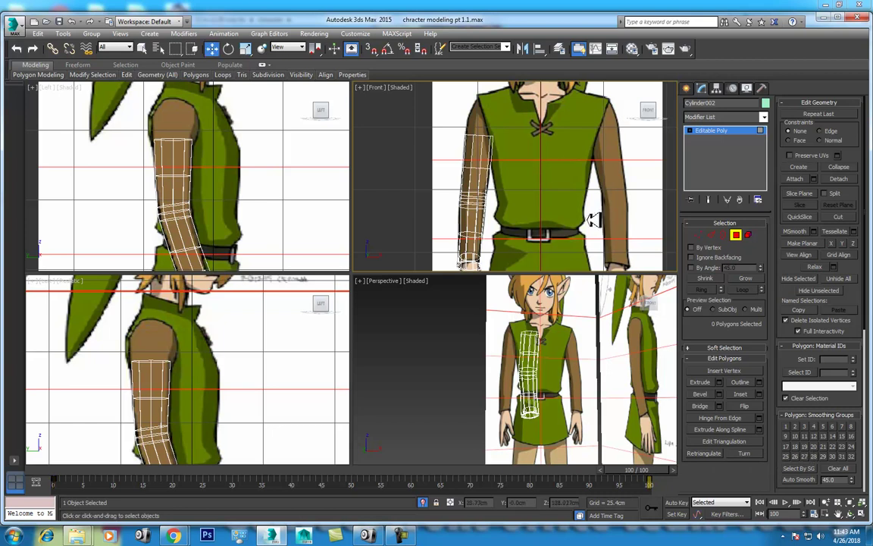
{"action": "scroll", "coordinate": [620, 227], "scroll_direction": "up", "scroll_amount": 2}
Step: Select the arm's open top border and Shift-extrude it up toward the shoulder
{"action": "left_click", "coordinate": [724, 235]}
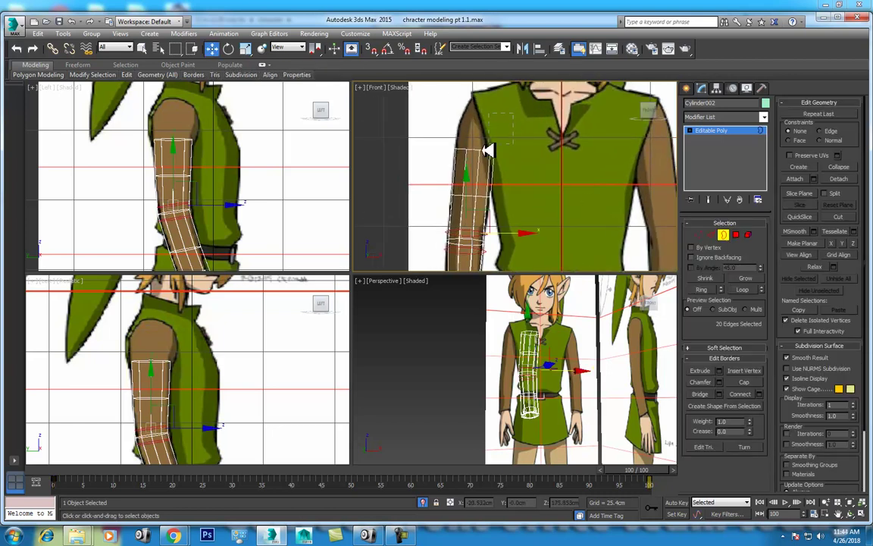
{"action": "middle_click_drag", "start_coordinate": [516, 192], "coordinate": [518, 207]}
{"action": "scroll", "coordinate": [504, 190], "scroll_direction": "up", "scroll_amount": 2}
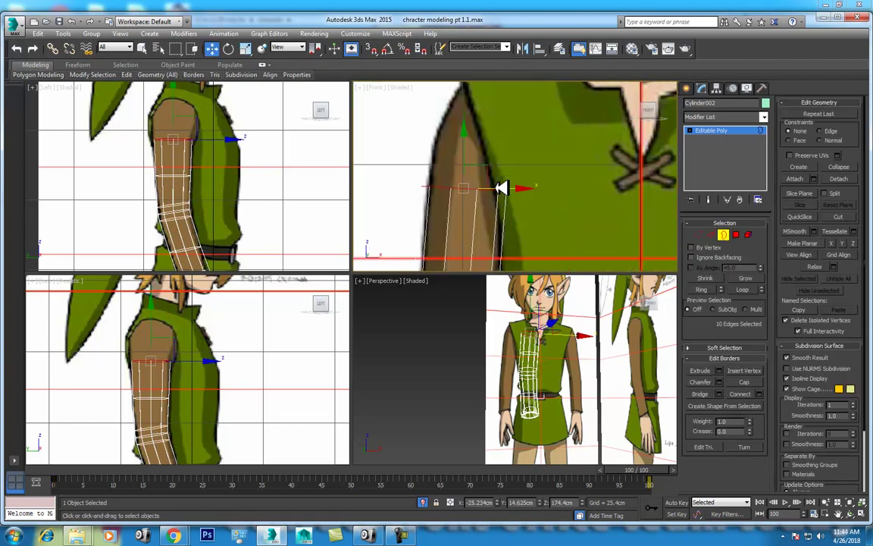
{"action": "key", "text": "r"}
{"action": "left_click_drag", "start_coordinate": [511, 200], "coordinate": [535, 214], "text": "shift"}
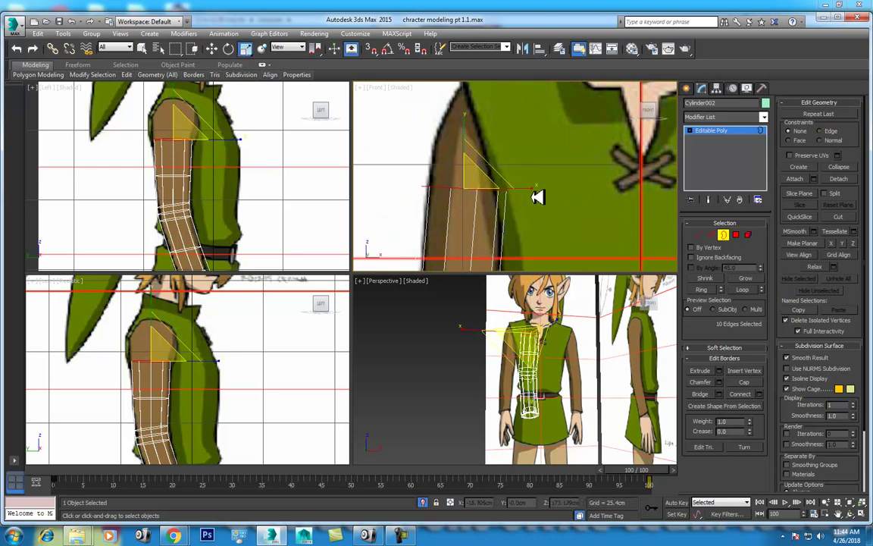
{"action": "key", "text": "ctrl+z"}
{"action": "key", "text": "w"}
{"action": "middle_click_drag", "start_coordinate": [484, 196], "coordinate": [482, 219]}
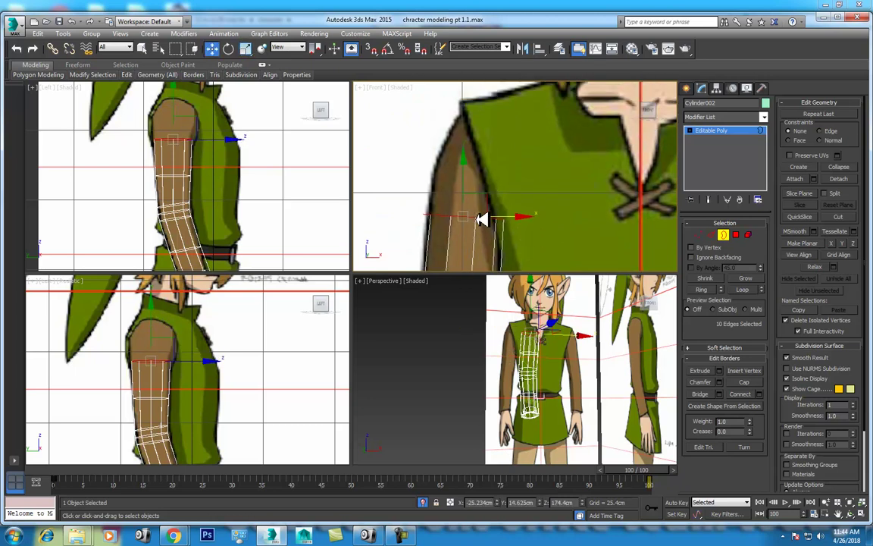
{"action": "left_click_drag", "start_coordinate": [482, 219], "coordinate": [496, 157], "text": "shift"}
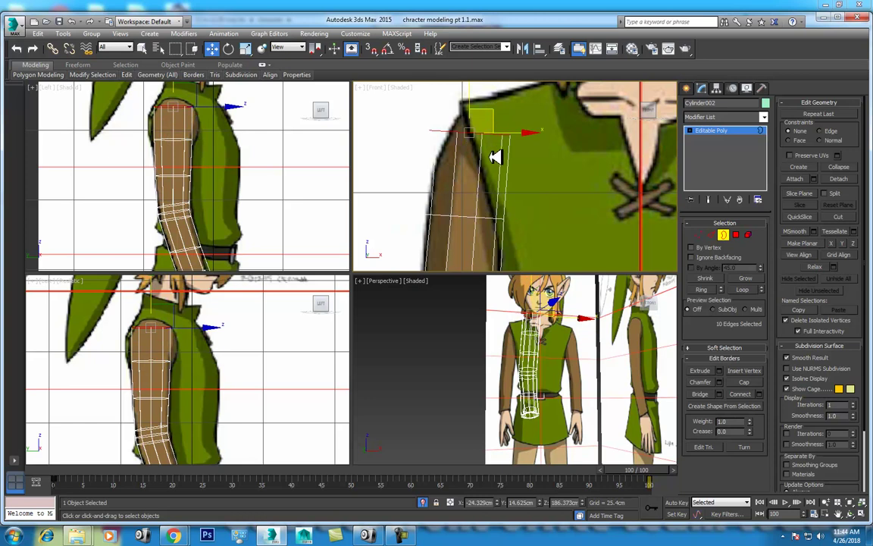
Step: Rotate the new top ring to follow the shoulder's slope
{"action": "key", "text": "e"}
{"action": "left_click_drag", "start_coordinate": [518, 101], "coordinate": [522, 185]}
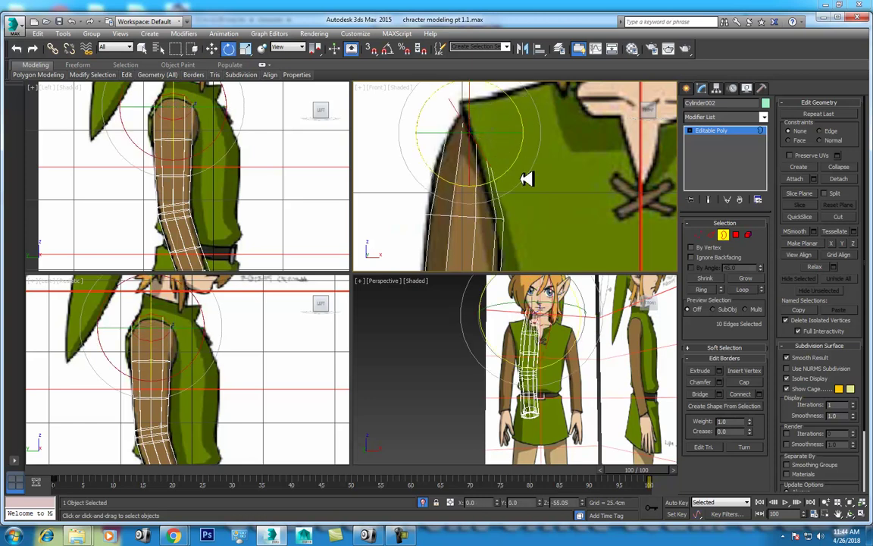
{"action": "key", "text": "w"}
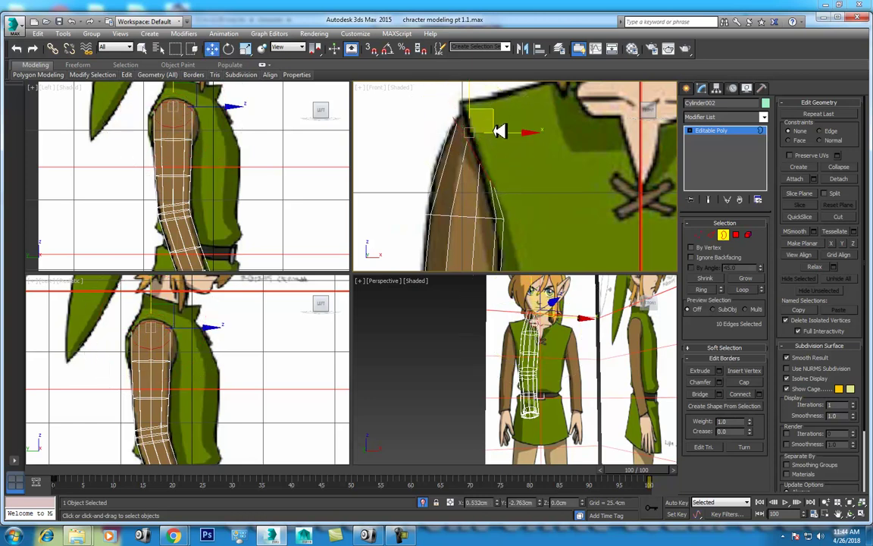
{"action": "key", "text": "e"}
{"action": "left_click_drag", "start_coordinate": [513, 112], "coordinate": [520, 117]}
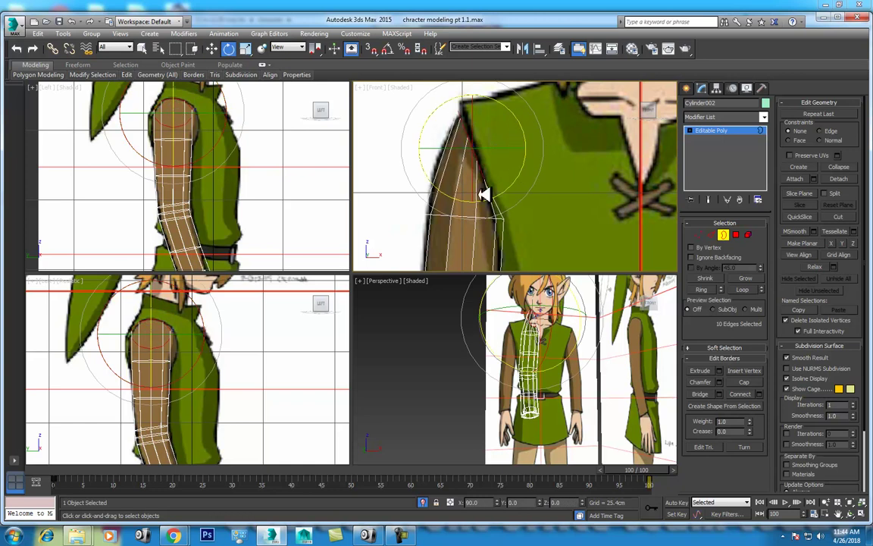
{"action": "scroll", "coordinate": [254, 362], "scroll_direction": "up", "scroll_amount": 2}
{"action": "scroll", "coordinate": [243, 365], "scroll_direction": "up", "scroll_amount": 2}
{"action": "scroll", "coordinate": [243, 365], "scroll_direction": "up", "scroll_amount": 2}
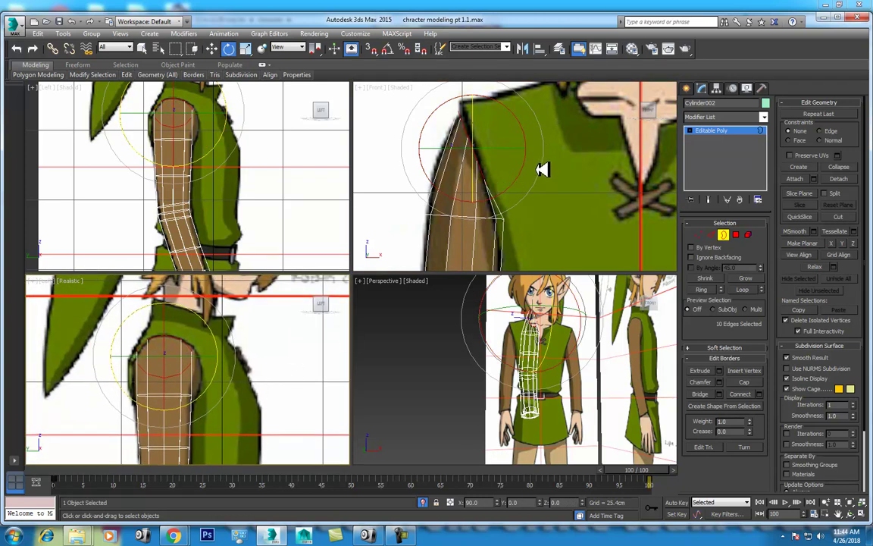
{"action": "key", "text": "w"}
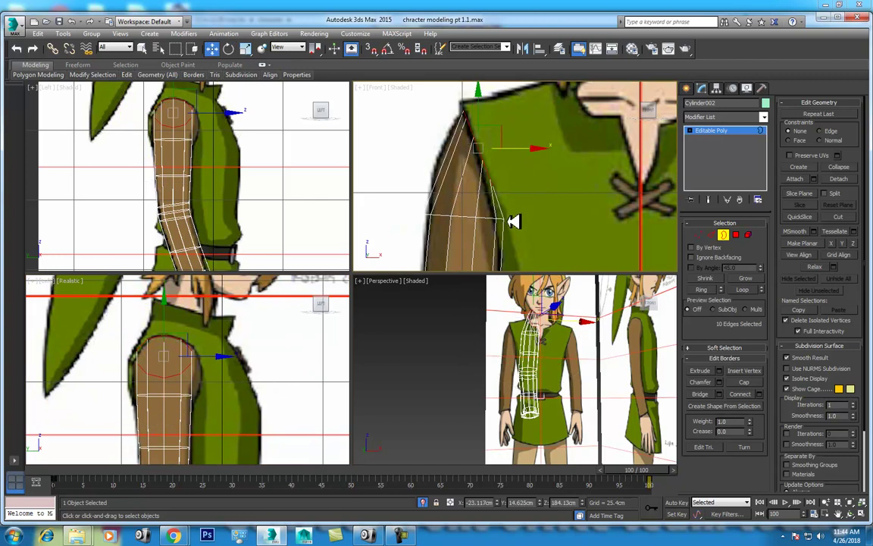
Step: Insert a Swift Loop edge loop around the upper arm below the shoulder cap
{"action": "left_click", "coordinate": [712, 235]}
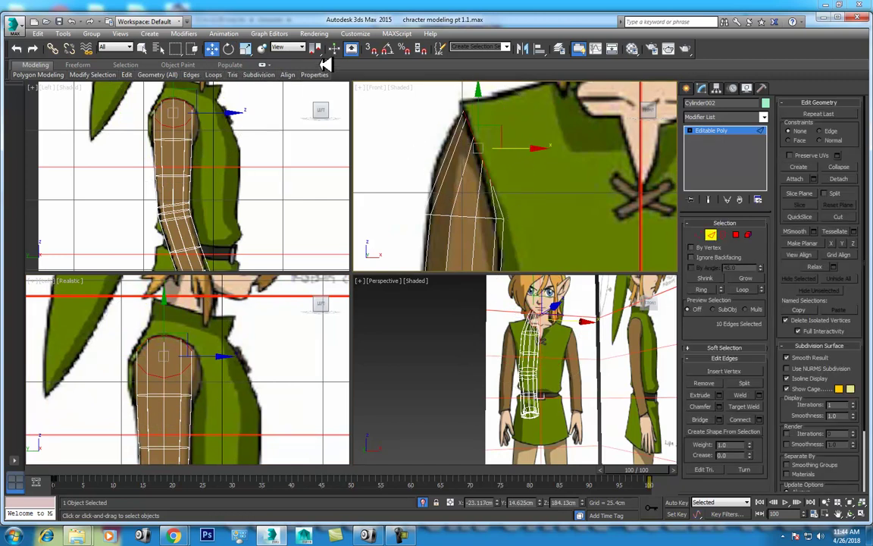
{"action": "mouse_move", "coordinate": [127, 74]}
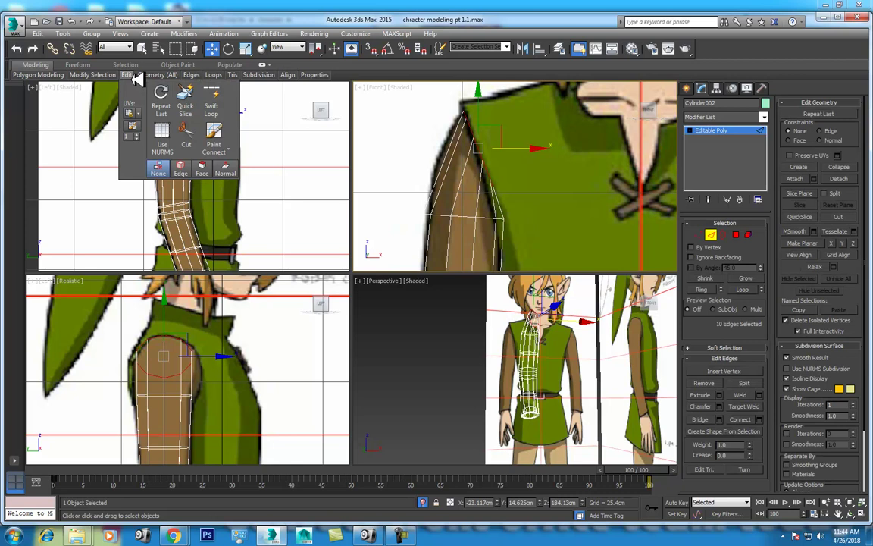
{"action": "left_click", "coordinate": [218, 103]}
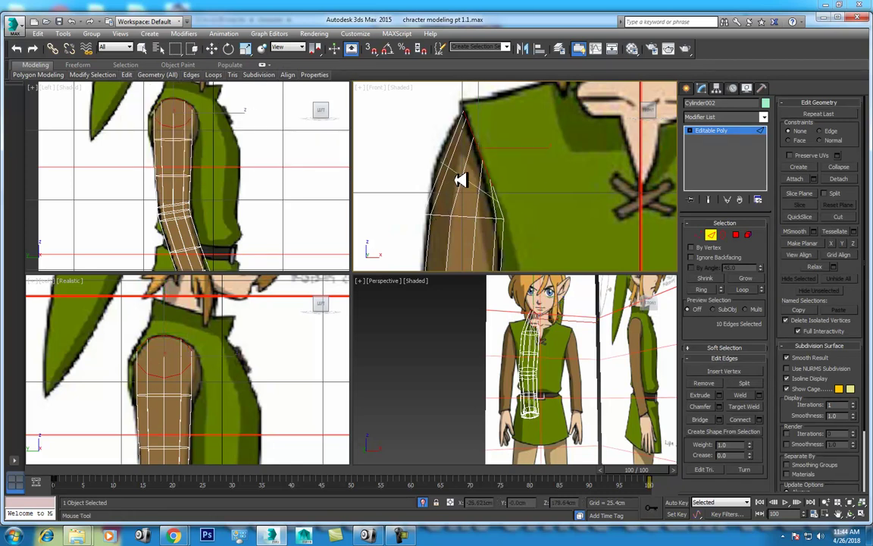
{"action": "key", "text": "w"}
{"action": "scroll", "coordinate": [470, 199], "scroll_direction": "up", "scroll_amount": 2}
Step: Select the five vertices near the shoulder at the arm's top
{"action": "key", "text": "1"}
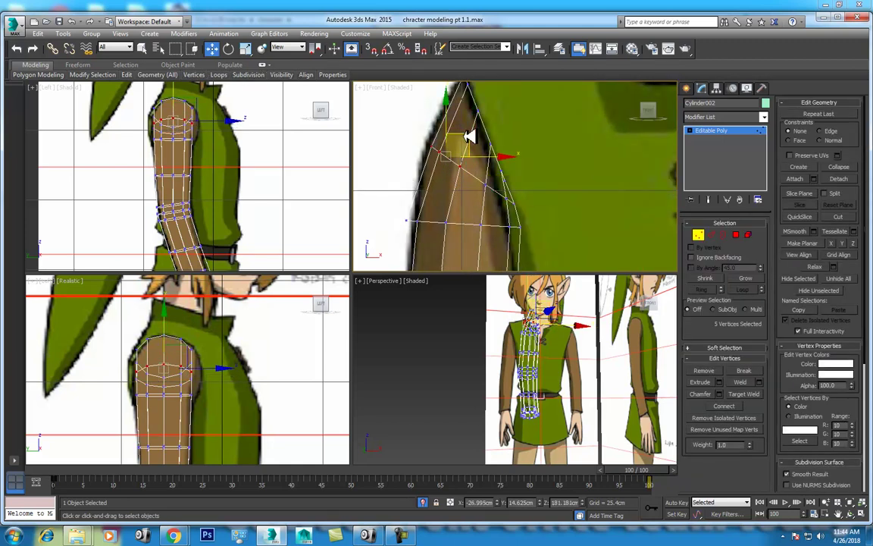
{"action": "left_click_drag", "start_coordinate": [445, 161], "coordinate": [466, 130]}
{"action": "middle_click_drag", "start_coordinate": [468, 130], "coordinate": [473, 157]}
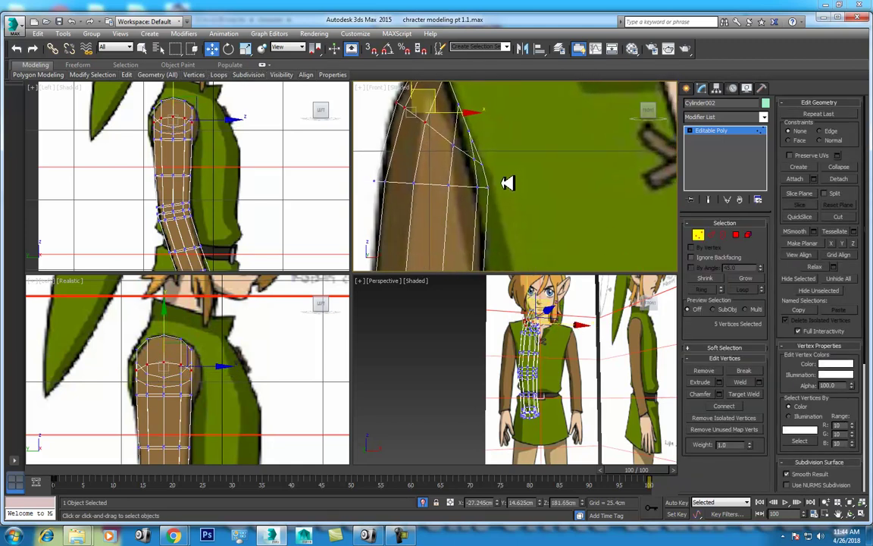
{"action": "scroll", "coordinate": [186, 372], "scroll_direction": "up", "scroll_amount": 2}
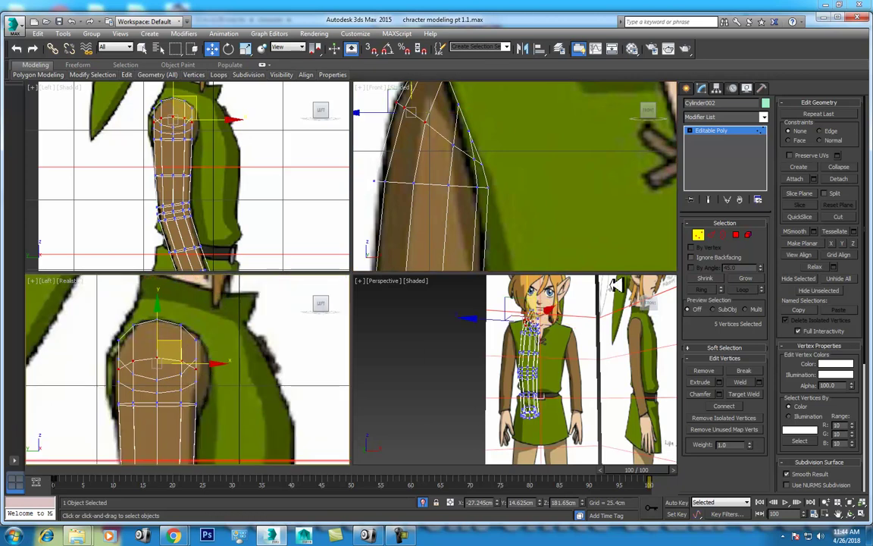
{"action": "left_click", "coordinate": [715, 238]}
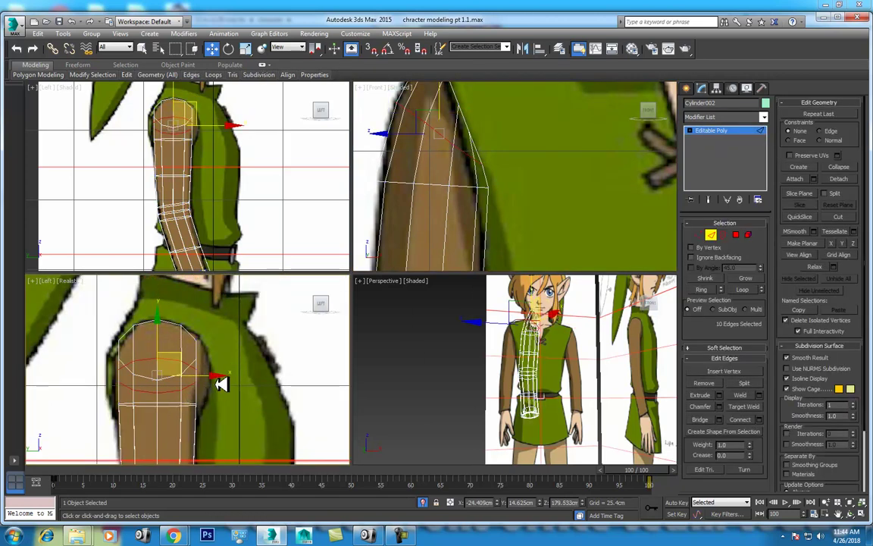
Step: Scale the two upper-arm edge loops wider to fill out the shoulder
{"action": "key", "text": "r"}
{"action": "left_click_drag", "start_coordinate": [226, 382], "coordinate": [233, 376]}
{"action": "left_click", "coordinate": [178, 400]}
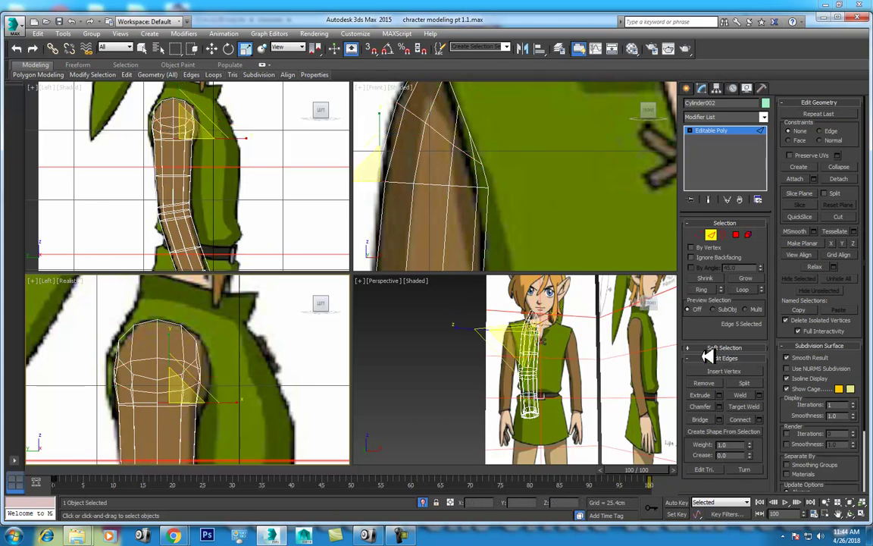
{"action": "left_click", "coordinate": [745, 290]}
{"action": "middle_click_drag", "start_coordinate": [226, 409], "coordinate": [233, 369]}
{"action": "left_click_drag", "start_coordinate": [236, 367], "coordinate": [238, 367]}
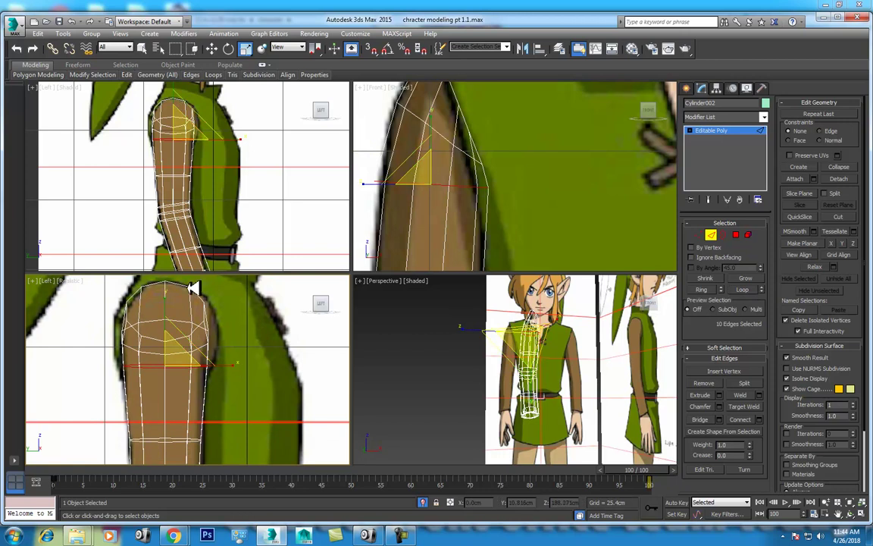
Step: Select the arm's open top border and scale it slightly wider
{"action": "left_click", "coordinate": [197, 289]}
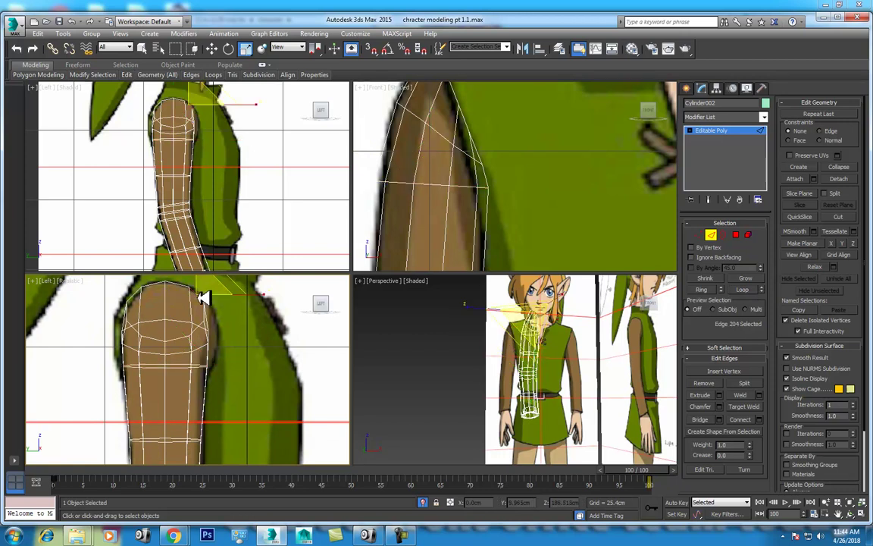
{"action": "left_click", "coordinate": [736, 235]}
{"action": "scroll", "coordinate": [182, 311], "scroll_direction": "up", "scroll_amount": 1}
{"action": "left_click_drag", "start_coordinate": [156, 314], "coordinate": [173, 327]}
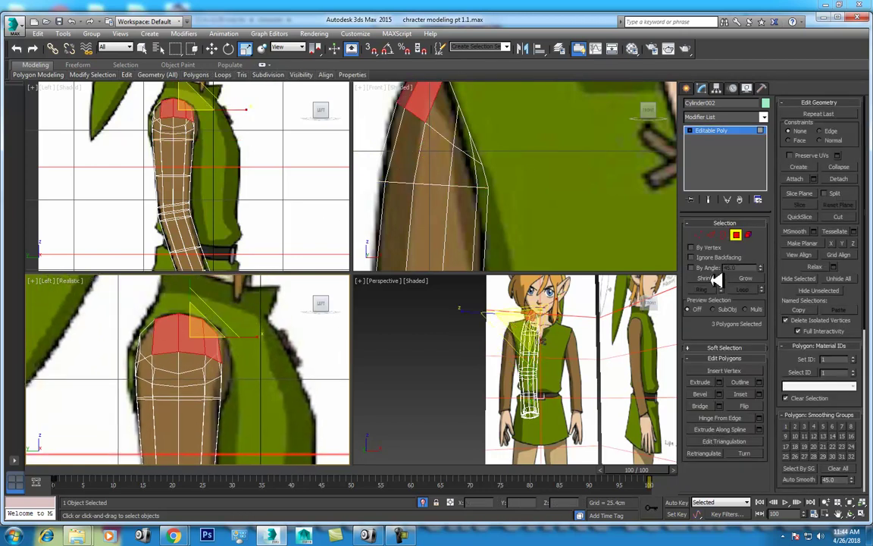
{"action": "left_click", "coordinate": [724, 235]}
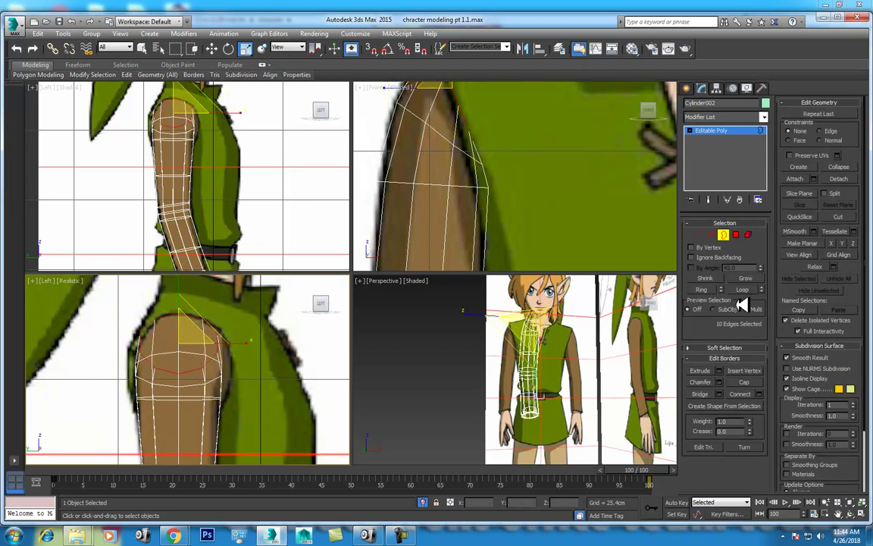
{"action": "left_click", "coordinate": [248, 342]}
{"action": "left_click_drag", "start_coordinate": [250, 342], "coordinate": [253, 342]}
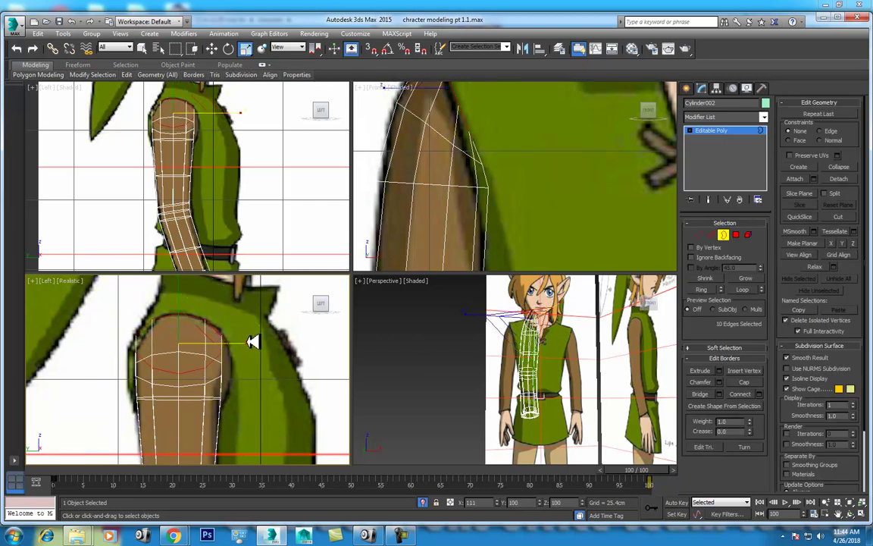
{"action": "key", "text": "w"}
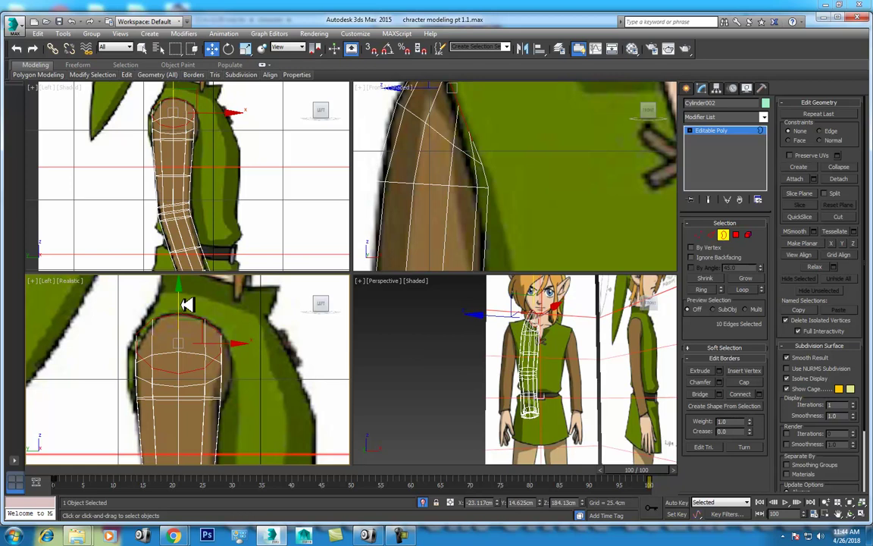
{"action": "scroll", "coordinate": [513, 218], "scroll_direction": "down", "scroll_amount": 2}
{"action": "scroll", "coordinate": [495, 178], "scroll_direction": "down", "scroll_amount": 1}
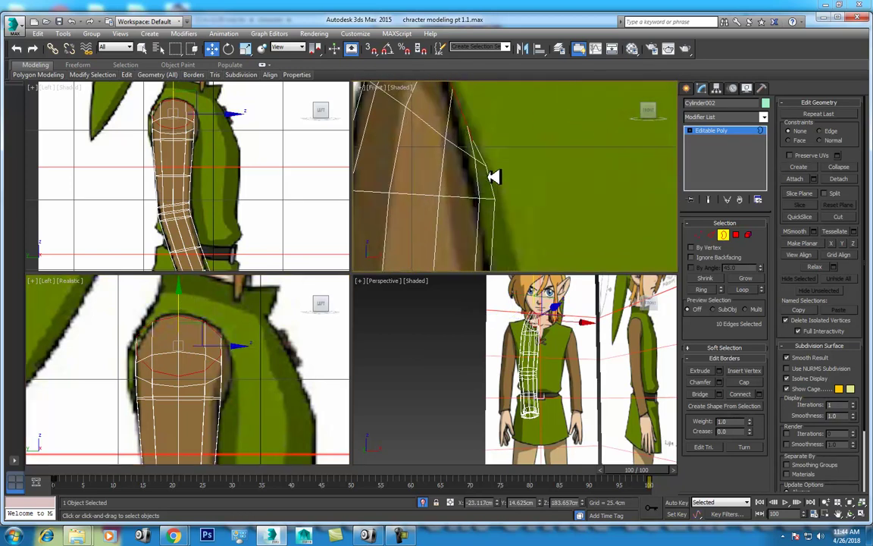
{"action": "scroll", "coordinate": [487, 214], "scroll_direction": "down", "scroll_amount": 1}
Step: Select the ten shoulder-loop vertices, zoom out the Front view and return to frame 0
{"action": "key", "text": "1"}
{"action": "scroll", "coordinate": [474, 195], "scroll_direction": "down", "scroll_amount": 1}
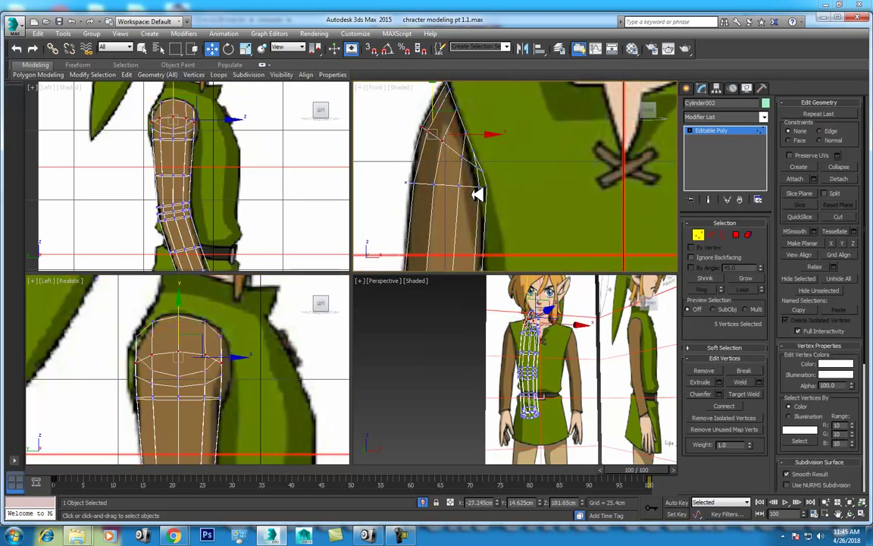
{"action": "left_click_drag", "start_coordinate": [368, 200], "coordinate": [366, 201]}
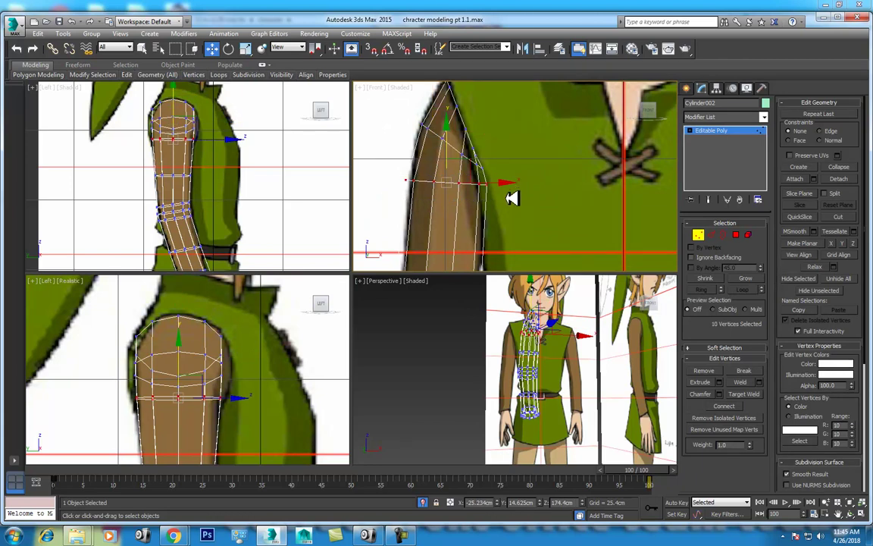
{"action": "mouse_move", "coordinate": [470, 227]}
{"action": "middle_mouse_down"}
{"action": "mouse_move", "coordinate": [454, 195]}
{"action": "mouse_move", "coordinate": [448, 204]}
{"action": "mouse_move", "coordinate": [464, 140]}
{"action": "mouse_move", "coordinate": [468, 155]}
{"action": "middle_mouse_up"}
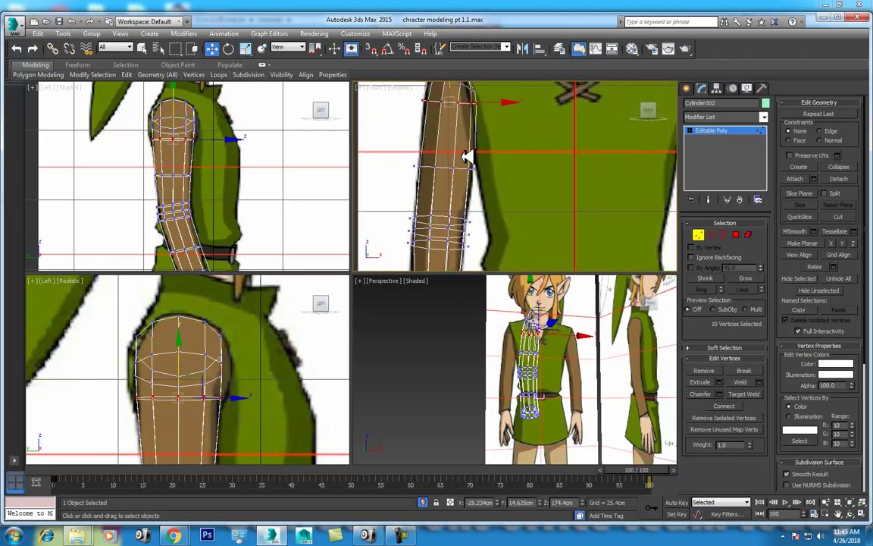
{"action": "scroll", "coordinate": [468, 156], "scroll_direction": "down", "scroll_amount": 2}
{"action": "scroll", "coordinate": [473, 190], "scroll_direction": "down", "scroll_amount": 2}
{"action": "scroll", "coordinate": [471, 190], "scroll_direction": "down", "scroll_amount": 2}
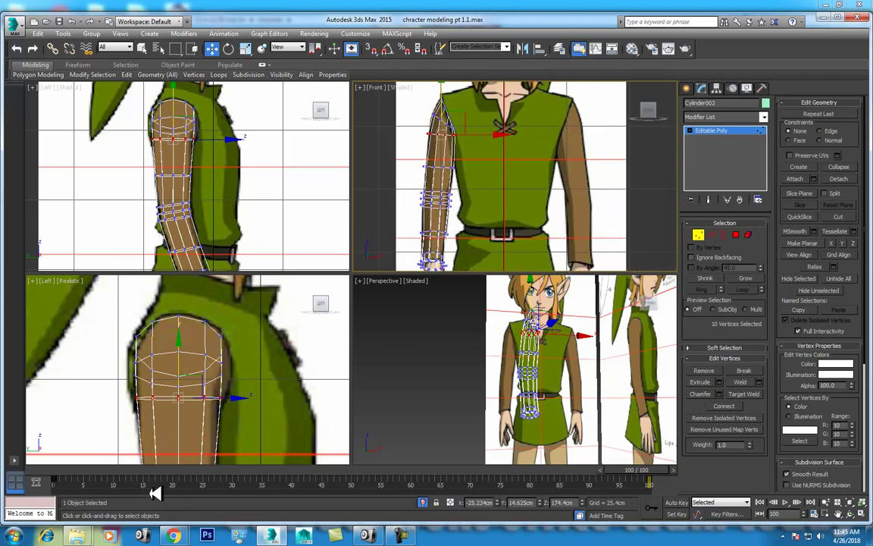
{"action": "left_click", "coordinate": [102, 471]}
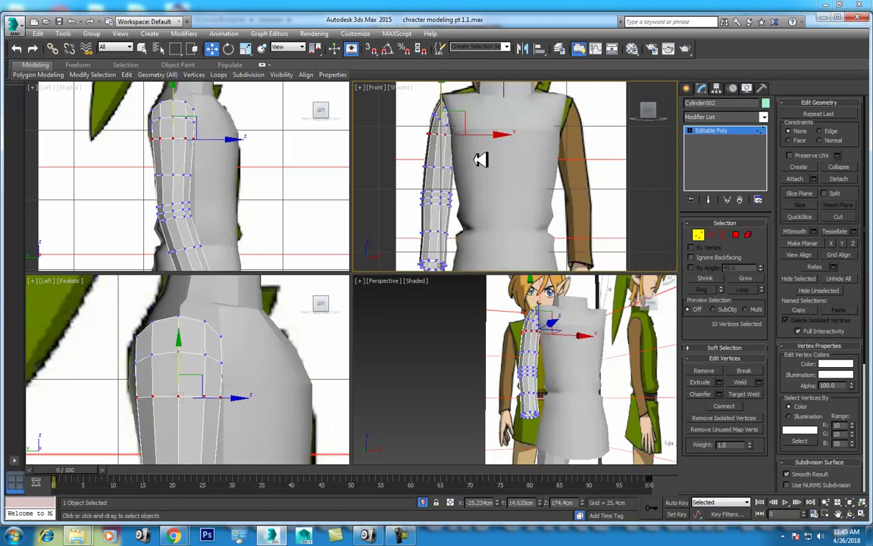
Step: Display the torso as a full mirrored body and orbit the maximized Perspective view around it
{"action": "right_click", "coordinate": [453, 146]}
{"action": "left_click", "coordinate": [448, 129]}
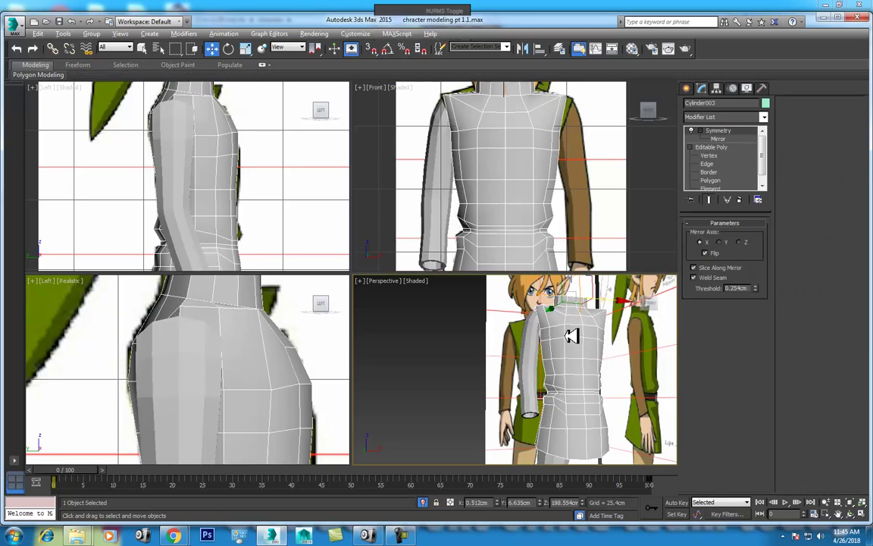
{"action": "key", "text": "alt+w"}
{"action": "key", "text": "ctrl+r"}
{"action": "mouse_move", "coordinate": [356, 220]}
{"action": "left_mouse_down"}
{"action": "mouse_move", "coordinate": [457, 299]}
{"action": "mouse_move", "coordinate": [416, 288]}
{"action": "left_mouse_up"}
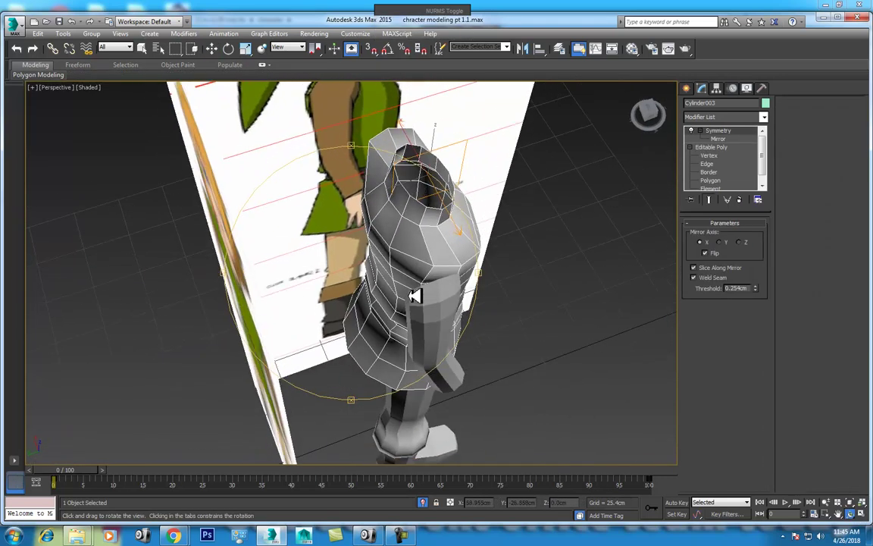
{"action": "key", "text": "alt+w"}
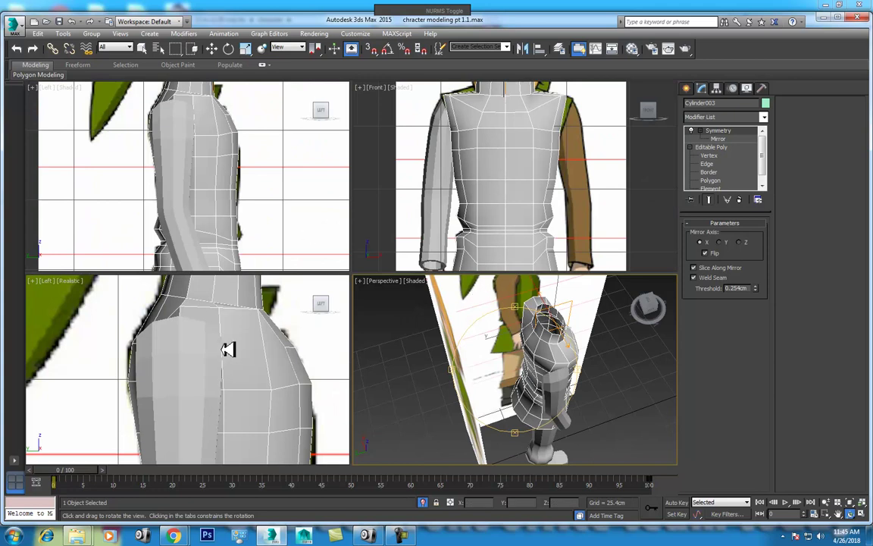
Step: Enter the torso's Vertex level and select the vertices near its top
{"action": "key", "text": "w"}
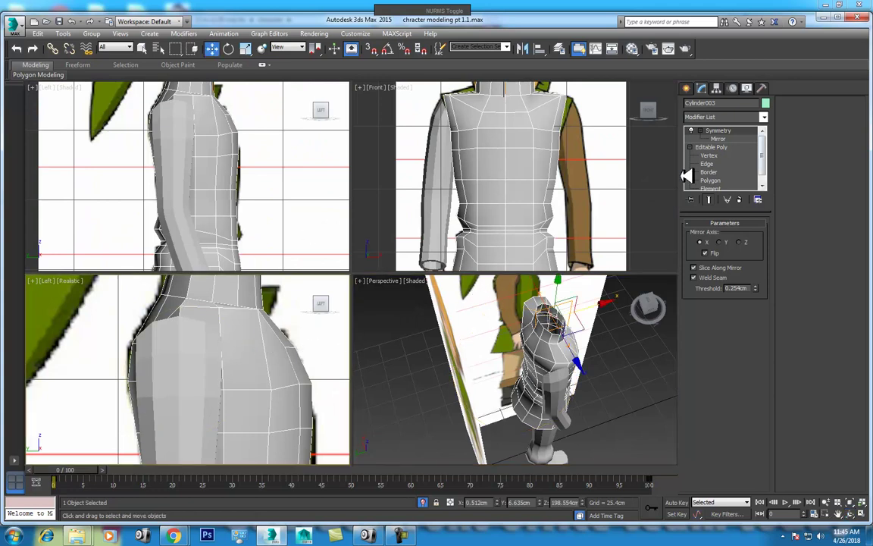
{"action": "left_click", "coordinate": [709, 154]}
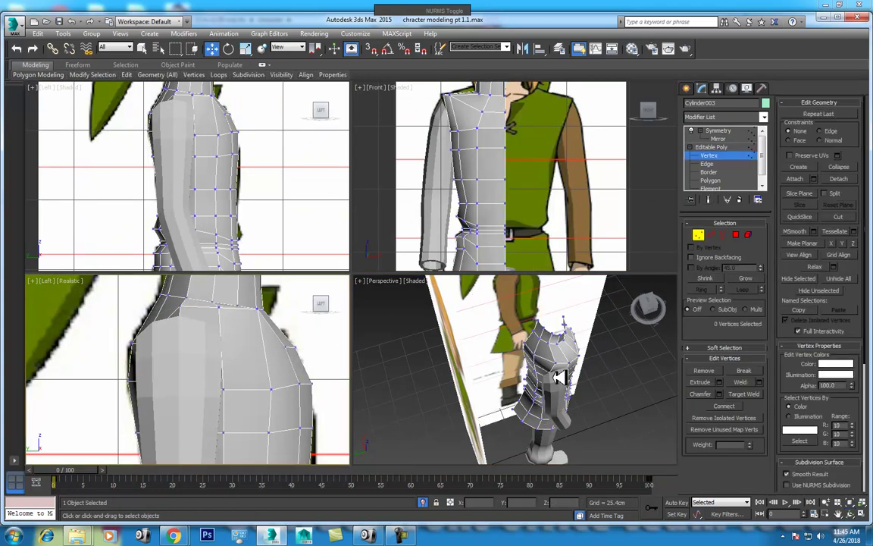
{"action": "left_click_drag", "start_coordinate": [562, 371], "coordinate": [506, 331]}
{"action": "scroll", "coordinate": [508, 337], "scroll_direction": "up", "scroll_amount": 2}
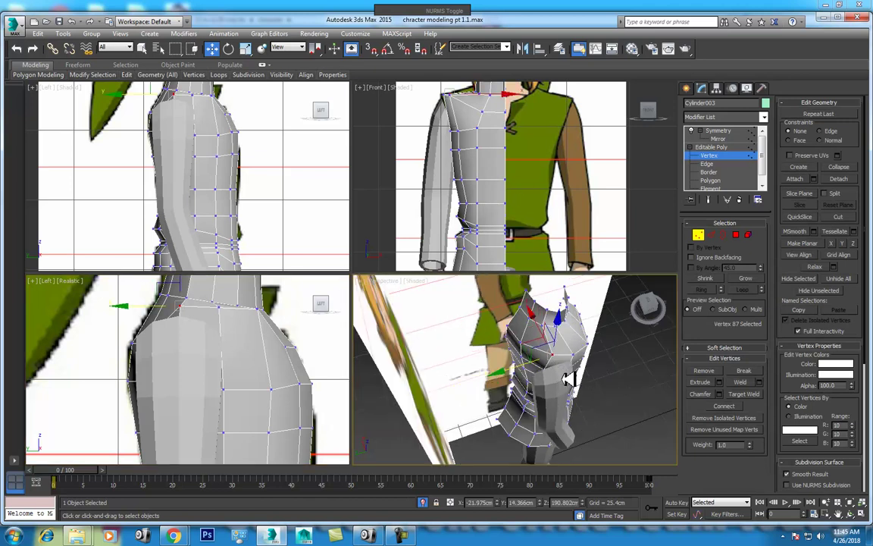
{"action": "mouse_move", "coordinate": [539, 380]}
{"action": "middle_mouse_down", "text": "alt"}
{"action": "mouse_move", "coordinate": [597, 391]}
{"action": "mouse_move", "coordinate": [427, 280]}
{"action": "middle_mouse_up", "text": "alt"}
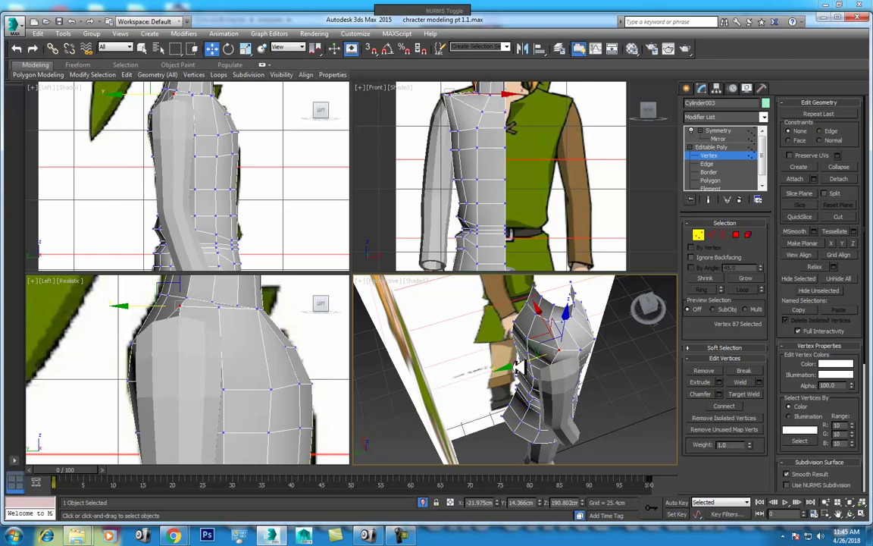
Step: Orbit to a high angle over the torso and select two shoulder vertices
{"action": "left_click", "coordinate": [854, 517]}
{"action": "mouse_move", "coordinate": [475, 348]}
{"action": "left_mouse_down"}
{"action": "mouse_move", "coordinate": [500, 339]}
{"action": "mouse_move", "coordinate": [530, 383]}
{"action": "left_mouse_up"}
{"action": "key", "text": "alt+w"}
{"action": "mouse_move", "coordinate": [497, 357]}
{"action": "left_mouse_down"}
{"action": "mouse_move", "coordinate": [410, 327]}
{"action": "mouse_move", "coordinate": [427, 297]}
{"action": "left_mouse_up"}
{"action": "key", "text": "w"}
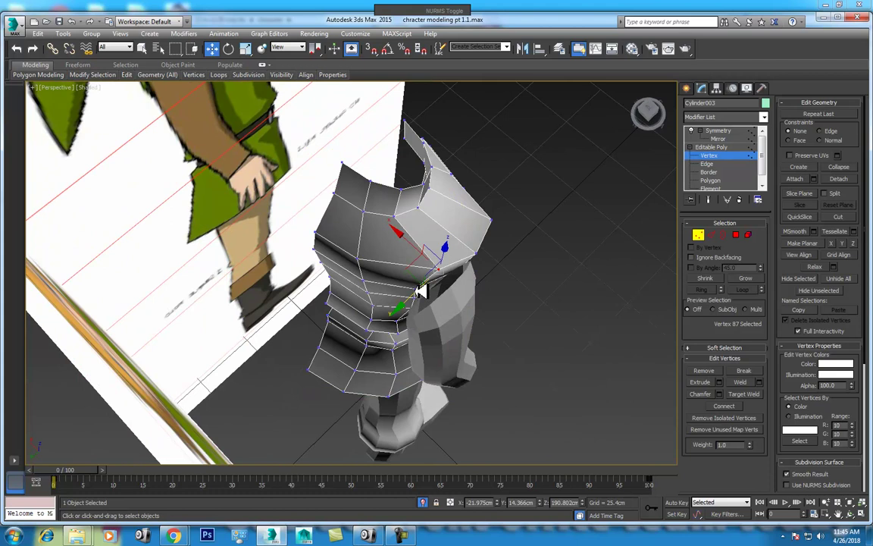
{"action": "left_click_drag", "start_coordinate": [421, 289], "coordinate": [428, 351]}
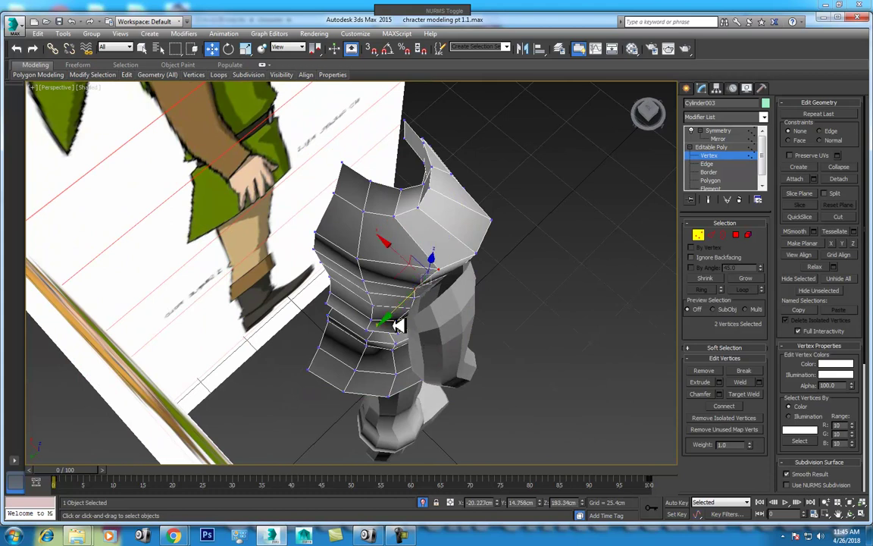
{"action": "key", "text": "alt+w"}
{"action": "scroll", "coordinate": [242, 253], "scroll_direction": "down", "scroll_amount": 2}
Step: At frame 59, move two shoulder vertex pairs toward the side reference outline
{"action": "scroll", "coordinate": [258, 215], "scroll_direction": "down", "scroll_amount": 1}
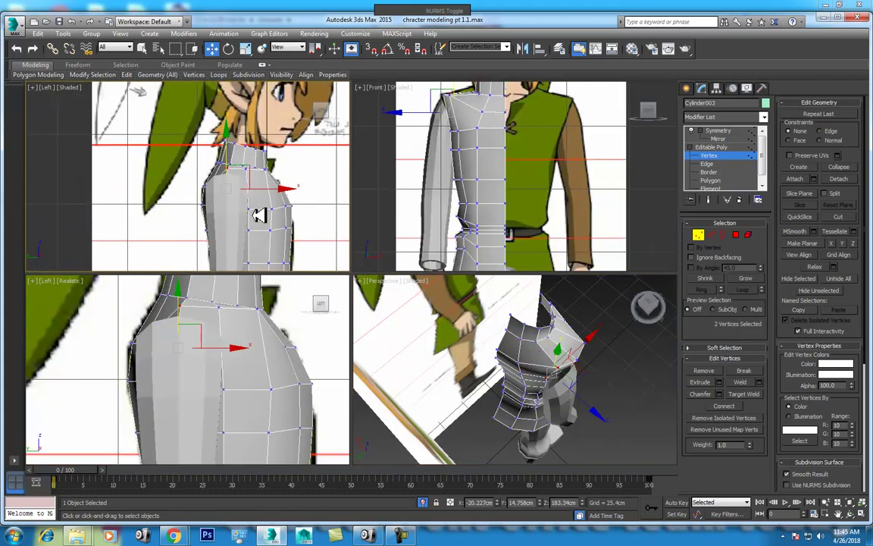
{"action": "left_click_drag", "start_coordinate": [67, 468], "coordinate": [404, 470]}
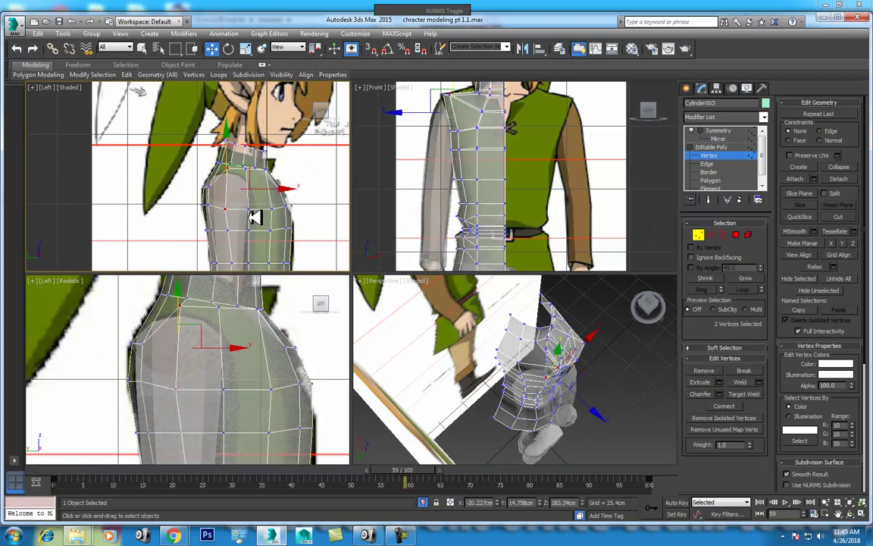
{"action": "scroll", "coordinate": [280, 191], "scroll_direction": "up", "scroll_amount": 2}
{"action": "left_click_drag", "start_coordinate": [280, 190], "coordinate": [213, 188]}
{"action": "left_click", "coordinate": [204, 188]}
{"action": "left_click", "coordinate": [204, 212], "text": "ctrl"}
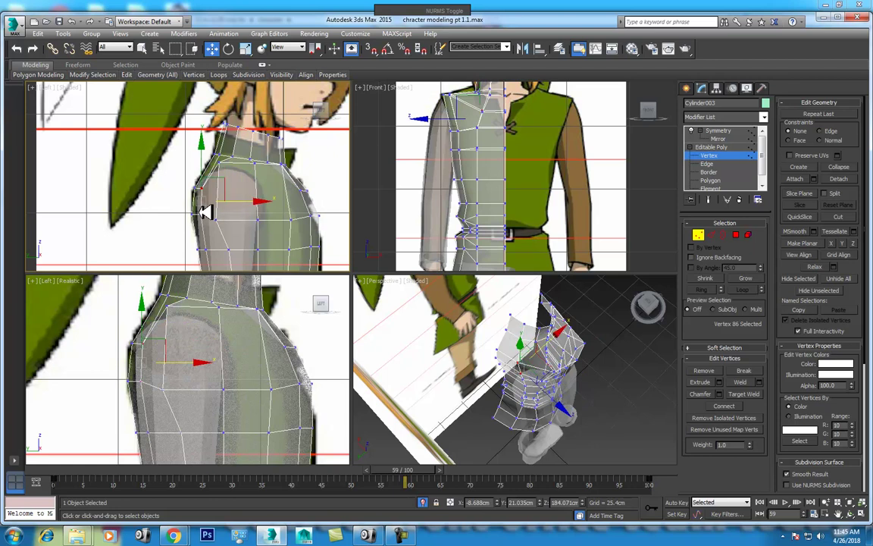
{"action": "mouse_move", "coordinate": [260, 201]}
{"action": "left_mouse_down"}
{"action": "mouse_move", "coordinate": [230, 201]}
{"action": "mouse_move", "coordinate": [237, 171]}
{"action": "mouse_move", "coordinate": [247, 175]}
{"action": "left_mouse_up"}
Step: Select the upper shoulder vertex pair and nudge it into line
{"action": "left_click", "coordinate": [220, 162]}
{"action": "left_click", "coordinate": [227, 220], "text": "ctrl"}
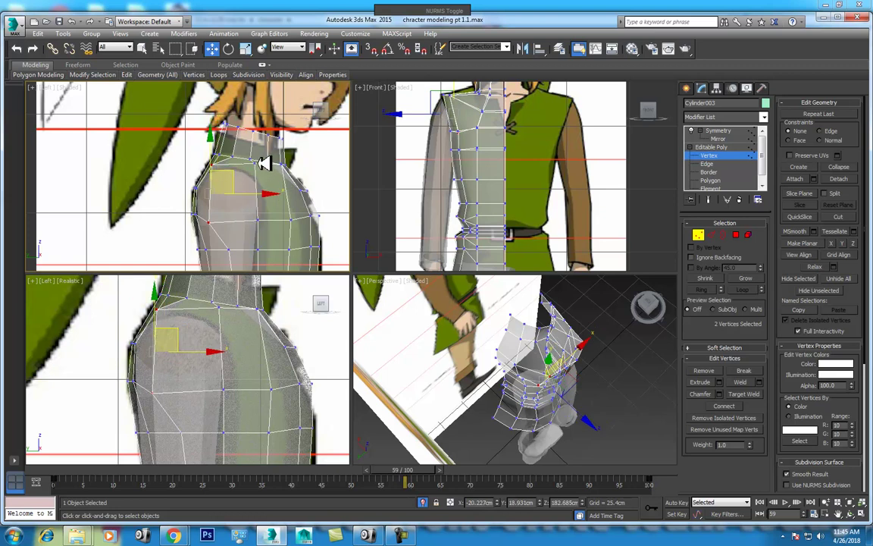
{"action": "left_click", "coordinate": [259, 162]}
{"action": "left_click", "coordinate": [257, 221], "text": "ctrl"}
{"action": "left_click_drag", "start_coordinate": [277, 171], "coordinate": [280, 169]}
Step: Check the shoulder from a side orbit, then maximize the Front view framed on the shoulder
{"action": "mouse_move", "coordinate": [548, 364]}
{"action": "middle_mouse_down", "text": "alt"}
{"action": "mouse_move", "coordinate": [600, 335]}
{"action": "mouse_move", "coordinate": [580, 371]}
{"action": "middle_mouse_up", "text": "alt"}
{"action": "key", "text": "alt+w"}
{"action": "left_click", "coordinate": [855, 513]}
{"action": "mouse_move", "coordinate": [399, 269]}
{"action": "left_mouse_down"}
{"action": "mouse_move", "coordinate": [337, 220]}
{"action": "mouse_move", "coordinate": [400, 269]}
{"action": "mouse_move", "coordinate": [351, 221]}
{"action": "mouse_move", "coordinate": [302, 224]}
{"action": "mouse_move", "coordinate": [331, 220]}
{"action": "mouse_move", "coordinate": [306, 211]}
{"action": "left_mouse_up"}
{"action": "right_click", "coordinate": [306, 206]}
{"action": "key", "text": "alt+w"}
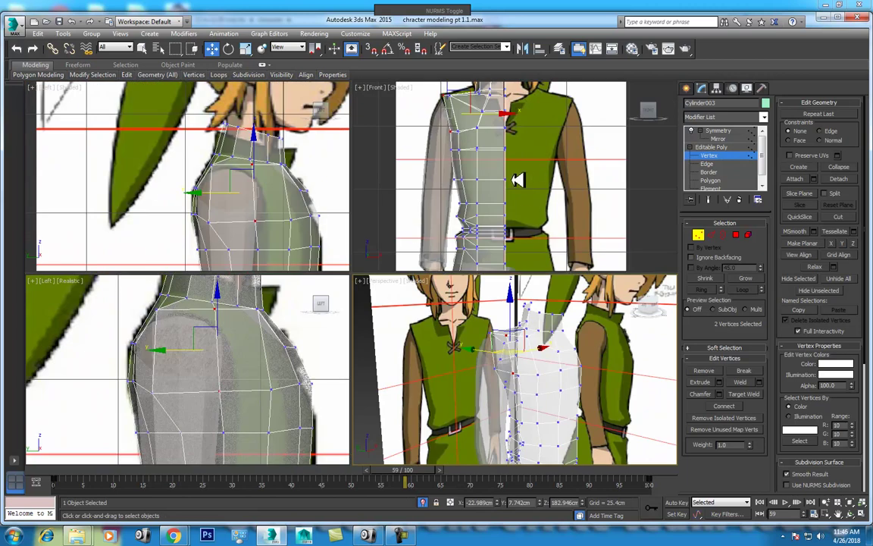
{"action": "scroll", "coordinate": [497, 185], "scroll_direction": "up", "scroll_amount": 2}
{"action": "scroll", "coordinate": [511, 195], "scroll_direction": "up", "scroll_amount": 1}
{"action": "key", "text": "alt+w"}
{"action": "middle_click_drag", "start_coordinate": [484, 209], "coordinate": [490, 207]}
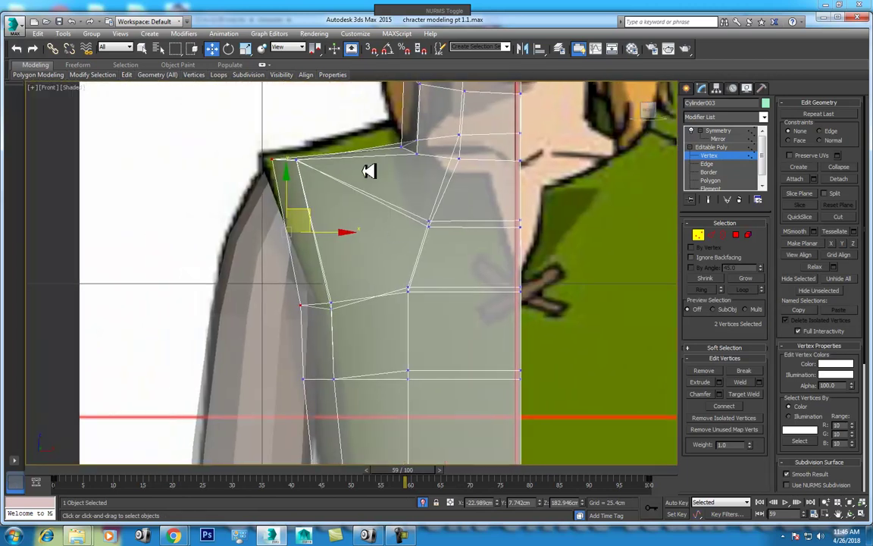
Step: Connect the shoulder edge ring to add a horizontal edge loop across the shoulder
{"action": "left_click", "coordinate": [716, 237]}
{"action": "left_click", "coordinate": [421, 263]}
{"action": "key", "text": "alt+r"}
{"action": "right_click", "coordinate": [370, 218]}
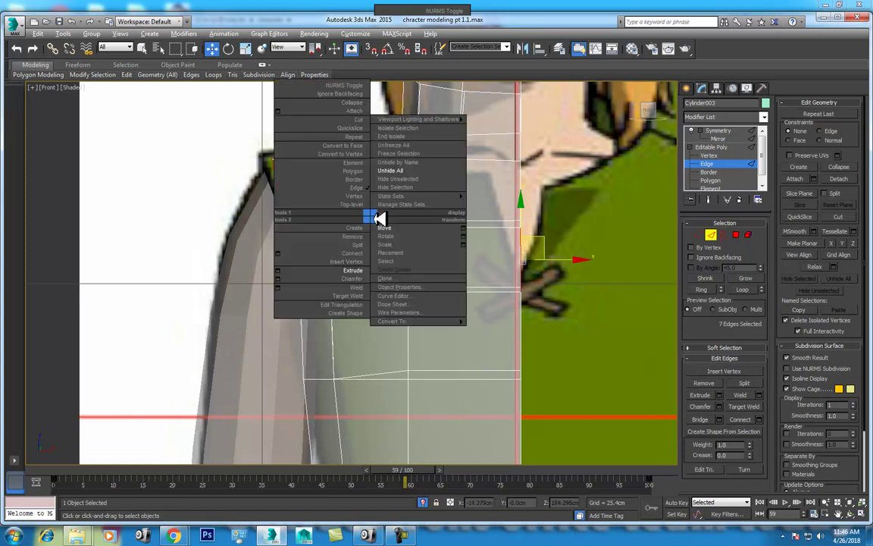
{"action": "left_click", "coordinate": [355, 258]}
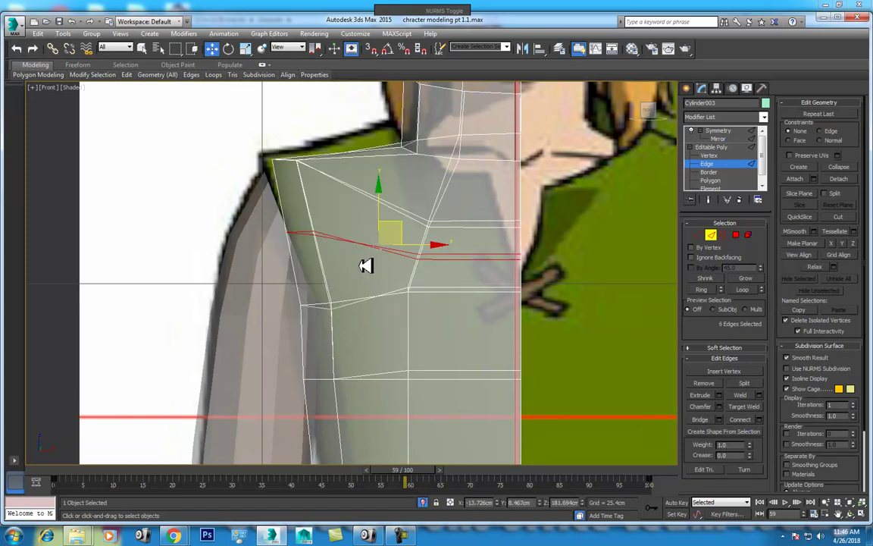
{"action": "middle_click_drag", "start_coordinate": [324, 200], "coordinate": [331, 234]}
Step: Move the shoulder-tip and mid-shoulder vertices to smooth the shoulder outline
{"action": "key", "text": "1"}
{"action": "left_click_drag", "start_coordinate": [267, 161], "coordinate": [317, 207]}
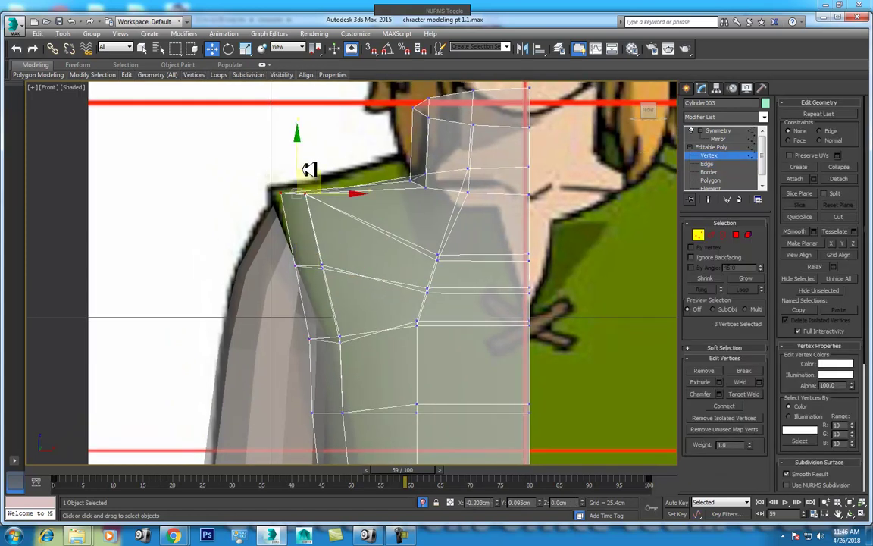
{"action": "left_click_drag", "start_coordinate": [311, 170], "coordinate": [307, 203]}
{"action": "left_click_drag", "start_coordinate": [340, 241], "coordinate": [291, 286]}
{"action": "left_click_drag", "start_coordinate": [341, 246], "coordinate": [332, 221]}
{"action": "left_click", "coordinate": [438, 257]}
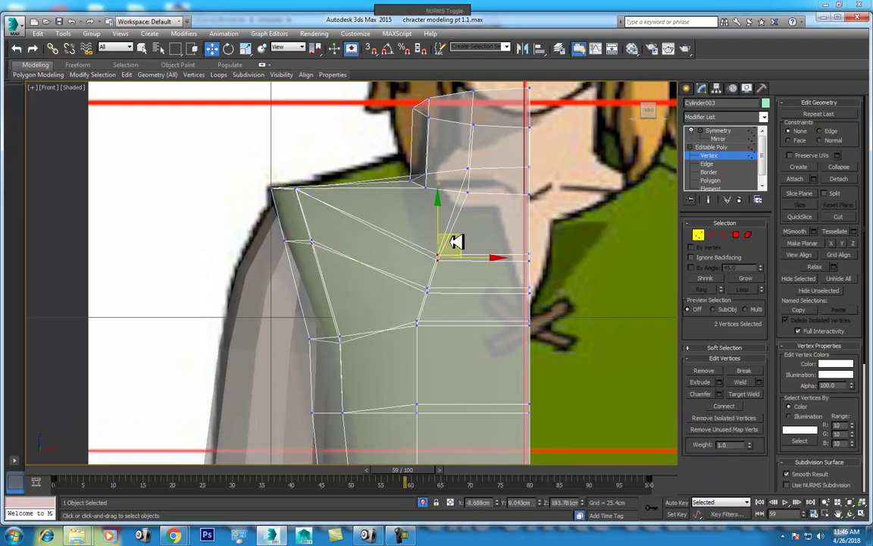
{"action": "mouse_move", "coordinate": [457, 235]}
{"action": "left_mouse_down"}
{"action": "mouse_move", "coordinate": [457, 269]}
{"action": "mouse_move", "coordinate": [444, 253]}
{"action": "left_mouse_up"}
{"action": "middle_click_drag", "start_coordinate": [444, 253], "coordinate": [374, 181]}
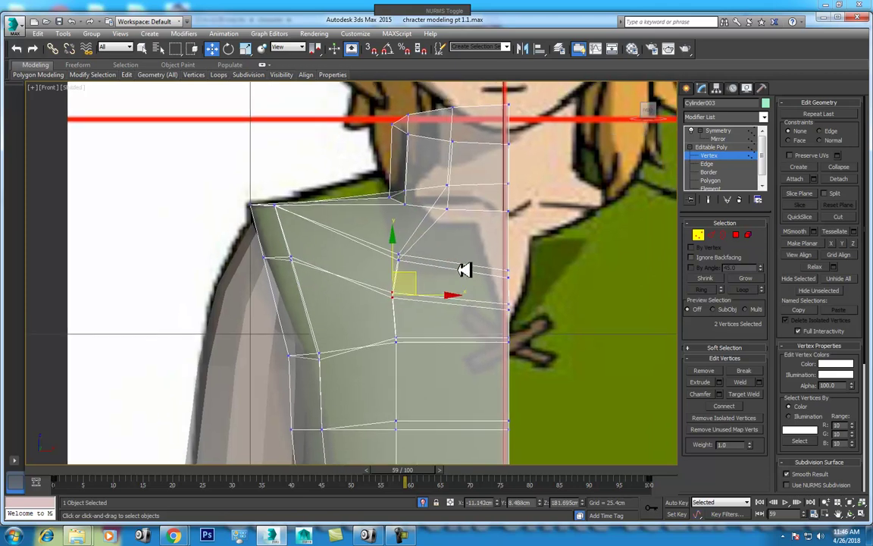
Step: Raise the top shoulder and collar vertices, then select the seven-vertex collar ring
{"action": "left_click_drag", "start_coordinate": [422, 211], "coordinate": [423, 209]}
{"action": "left_click_drag", "start_coordinate": [424, 171], "coordinate": [474, 172]}
{"action": "left_click", "coordinate": [456, 190]}
{"action": "left_click_drag", "start_coordinate": [453, 185], "coordinate": [456, 161]}
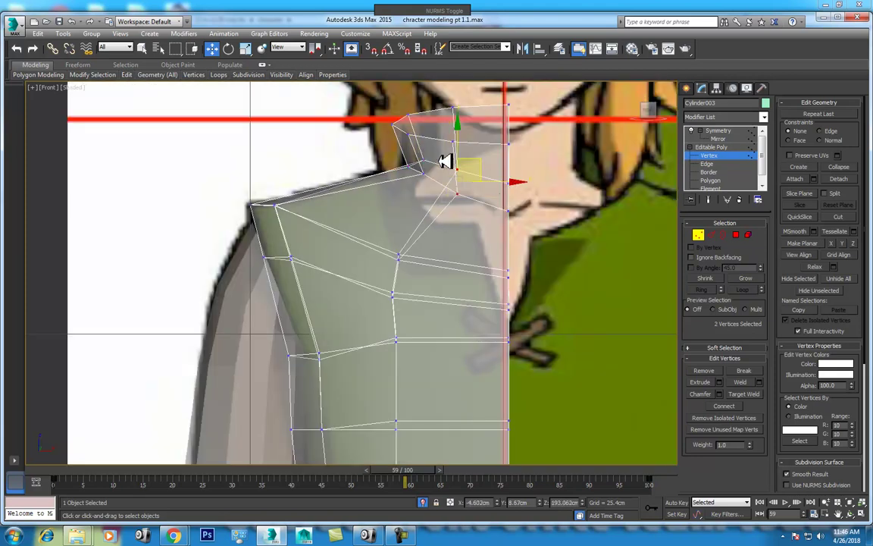
{"action": "middle_click_drag", "start_coordinate": [455, 161], "coordinate": [458, 219]}
{"action": "left_click_drag", "start_coordinate": [493, 206], "coordinate": [515, 209]}
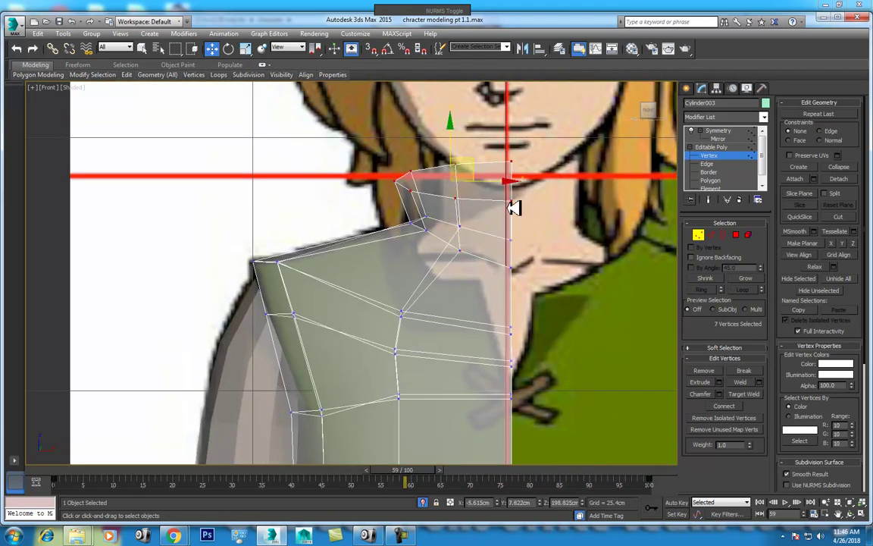
Step: Scale the seven-vertex neck ring narrower along X in the Front view
{"action": "key", "text": "r"}
{"action": "mouse_move", "coordinate": [522, 182]}
{"action": "left_mouse_down"}
{"action": "mouse_move", "coordinate": [511, 181]}
{"action": "mouse_move", "coordinate": [526, 180]}
{"action": "left_mouse_up"}
{"action": "key", "text": "w"}
{"action": "key", "text": "r"}
{"action": "key", "text": "w"}
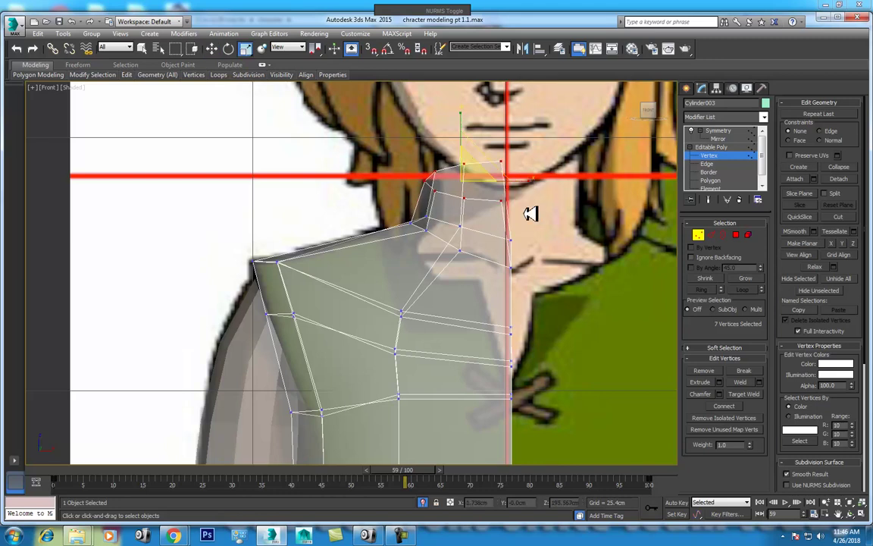
Step: In the Left view, narrow the neck ring further and raise it toward the jawline
{"action": "key", "text": "l"}
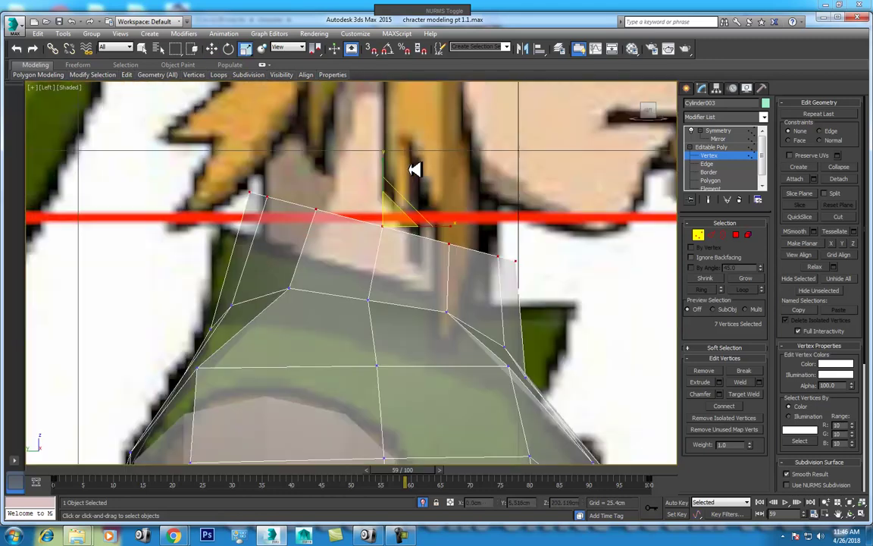
{"action": "key", "text": "r"}
{"action": "left_click_drag", "start_coordinate": [408, 143], "coordinate": [460, 210]}
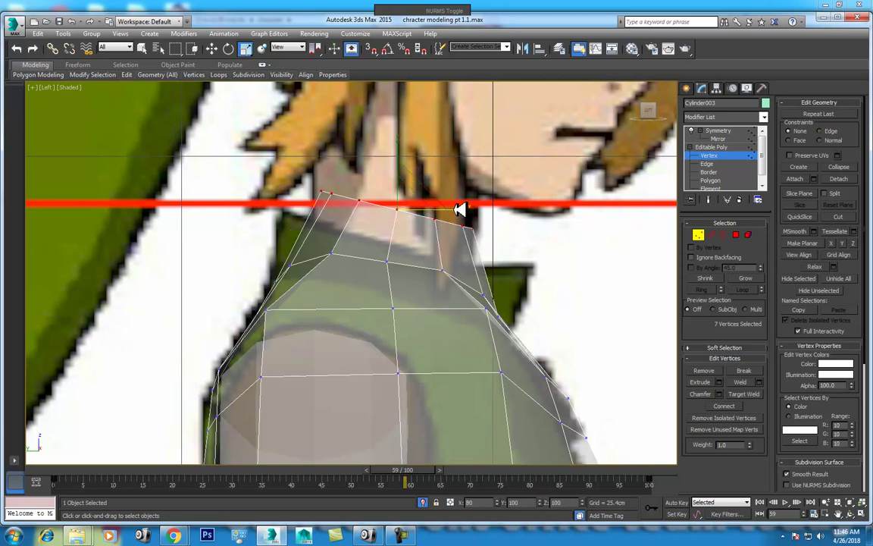
{"action": "key", "text": "w"}
{"action": "middle_click_drag", "start_coordinate": [432, 219], "coordinate": [421, 253]}
{"action": "left_click_drag", "start_coordinate": [409, 224], "coordinate": [408, 142]}
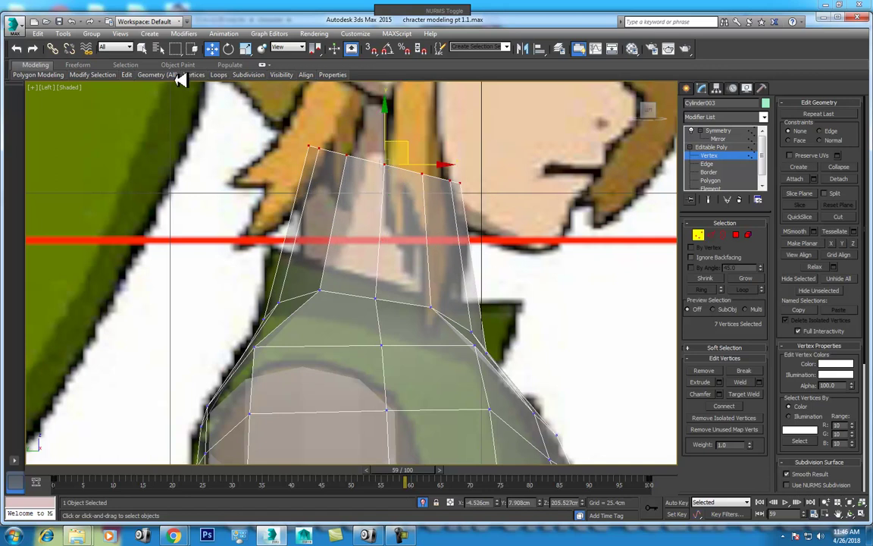
{"action": "left_click", "coordinate": [211, 104]}
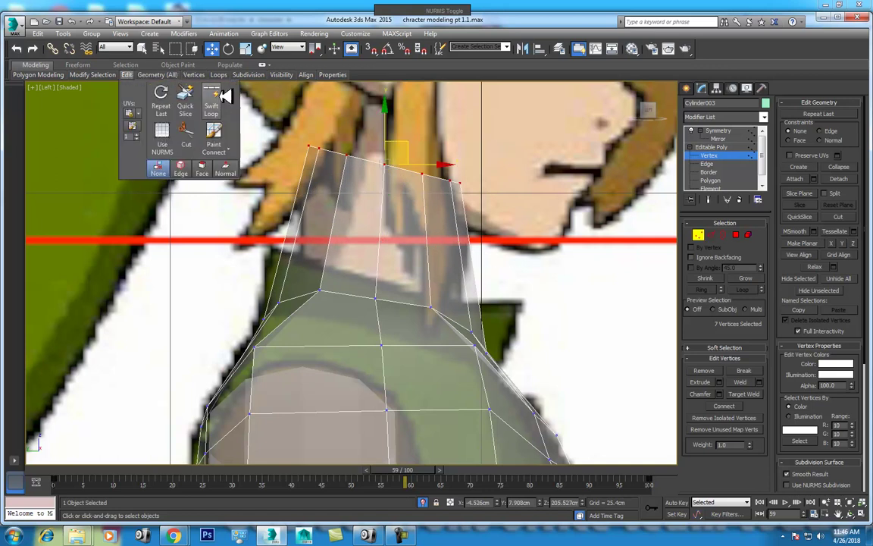
Step: Insert an edge loop on the neck at the red guide line and scale it to 85% width
{"action": "left_click", "coordinate": [380, 238]}
{"action": "right_click", "coordinate": [423, 303]}
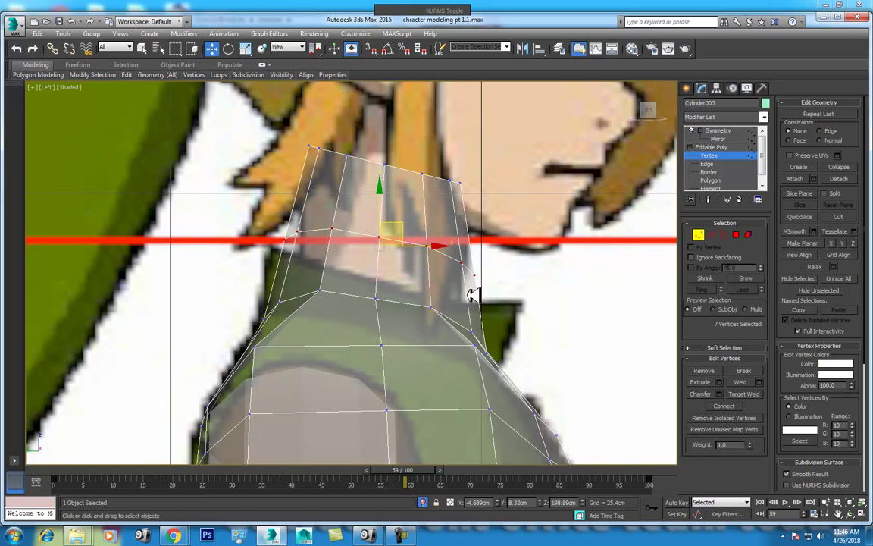
{"action": "left_click", "coordinate": [711, 235]}
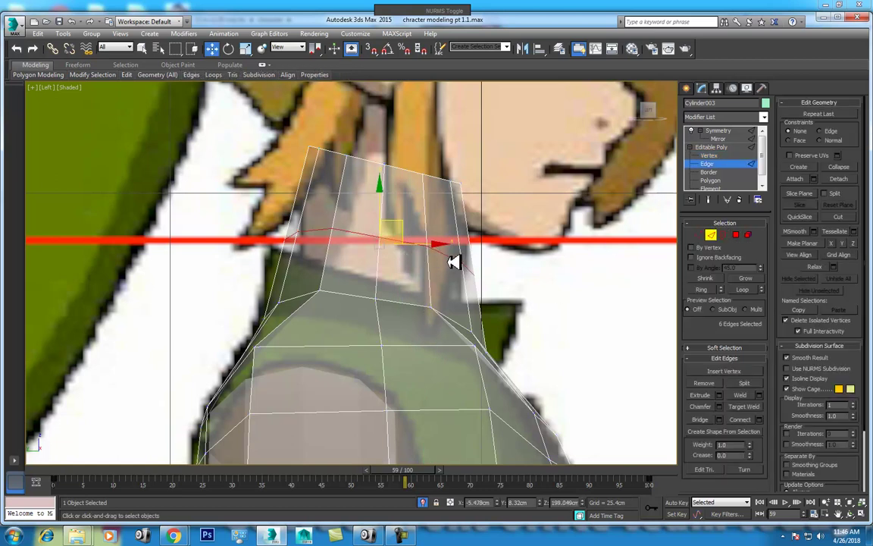
{"action": "key", "text": "r"}
{"action": "left_click_drag", "start_coordinate": [452, 247], "coordinate": [447, 246]}
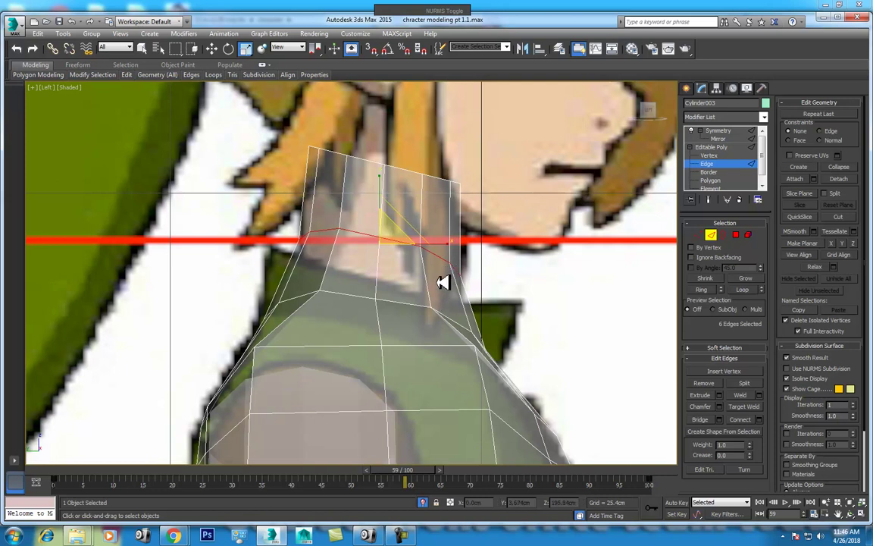
Step: In Front view, fit the new loop to the reference neck and widen the top neck vertices slightly
{"action": "key", "text": "f"}
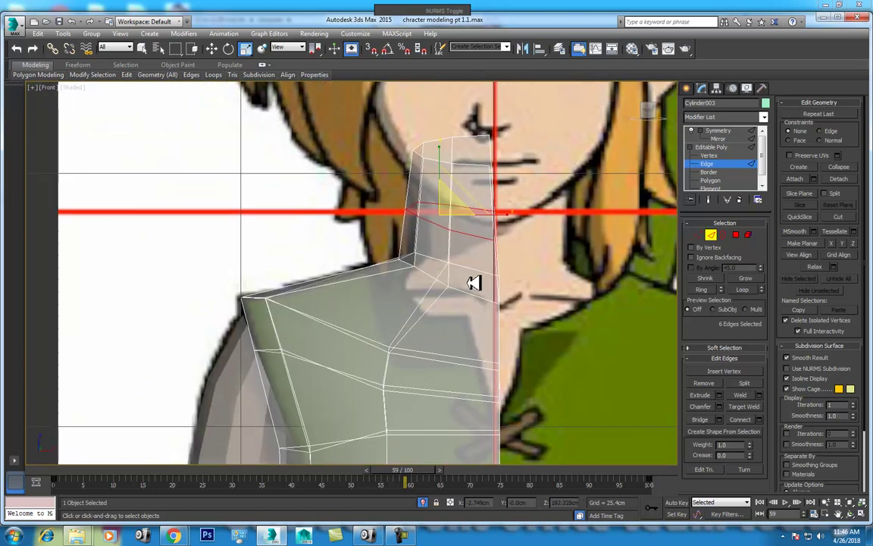
{"action": "key", "text": "w"}
{"action": "left_click_drag", "start_coordinate": [508, 216], "coordinate": [514, 216]}
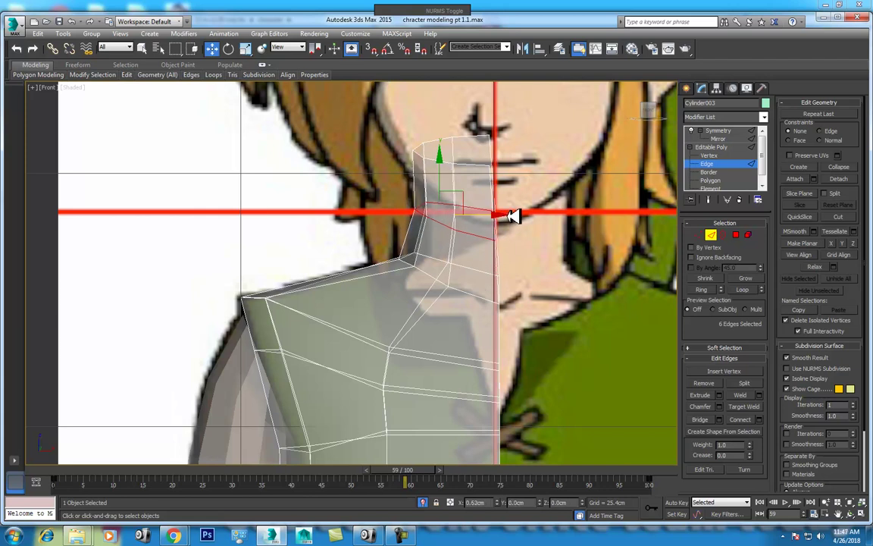
{"action": "left_click_drag", "start_coordinate": [514, 216], "coordinate": [502, 212]}
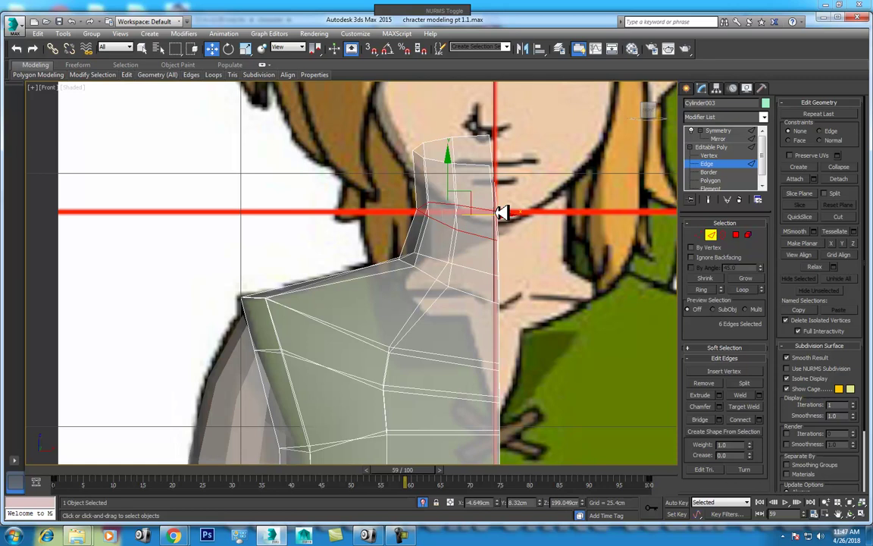
{"action": "left_click", "coordinate": [698, 234]}
{"action": "middle_click_drag", "start_coordinate": [484, 195], "coordinate": [480, 205]}
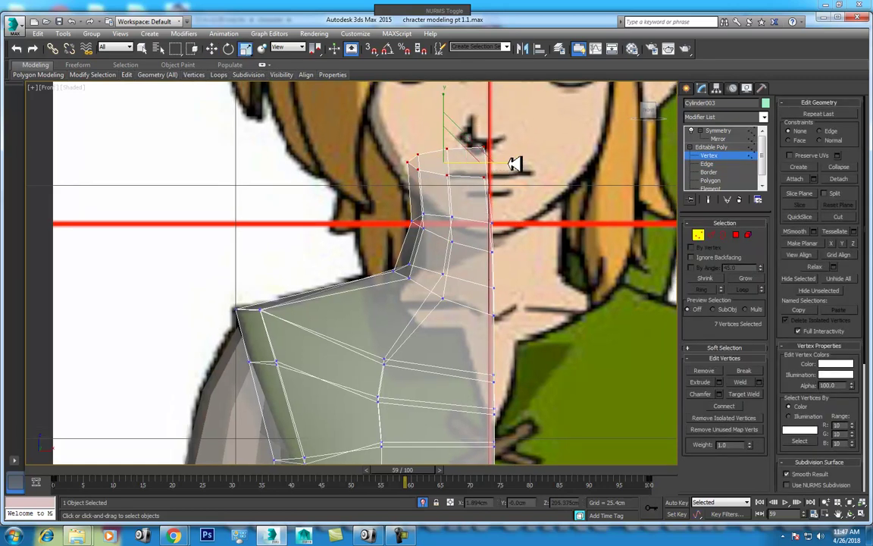
{"action": "left_click_drag", "start_coordinate": [520, 172], "coordinate": [523, 176]}
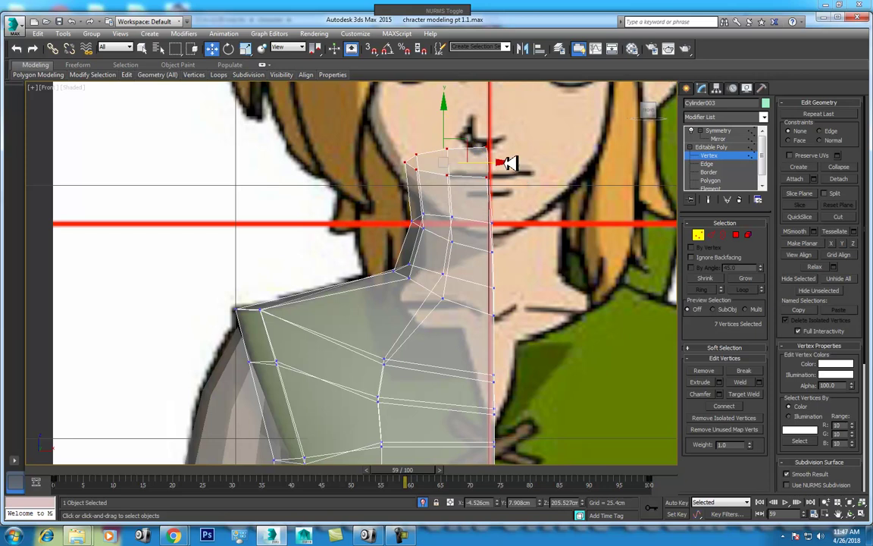
{"action": "middle_click_drag", "start_coordinate": [507, 161], "coordinate": [393, 216]}
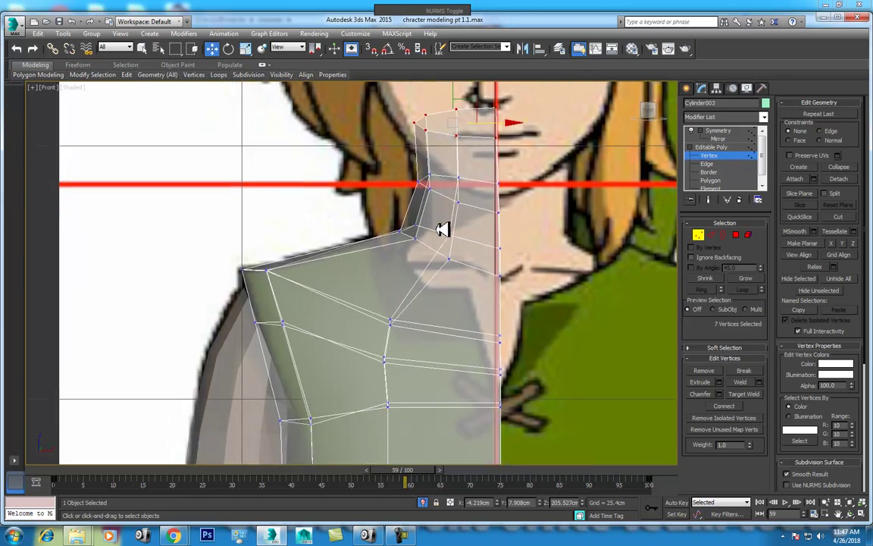
{"action": "scroll", "coordinate": [418, 268], "scroll_direction": "down", "scroll_amount": 2}
{"action": "scroll", "coordinate": [420, 283], "scroll_direction": "down", "scroll_amount": 3}
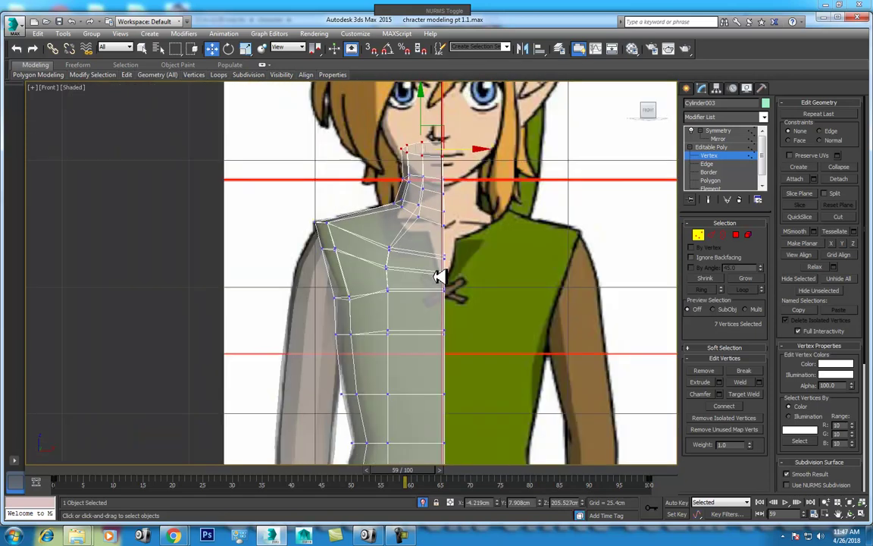
{"action": "scroll", "coordinate": [440, 277], "scroll_direction": "up", "scroll_amount": 1}
{"action": "middle_click_drag", "start_coordinate": [418, 271], "coordinate": [433, 185]}
{"action": "middle_click_drag", "start_coordinate": [438, 341], "coordinate": [441, 181]}
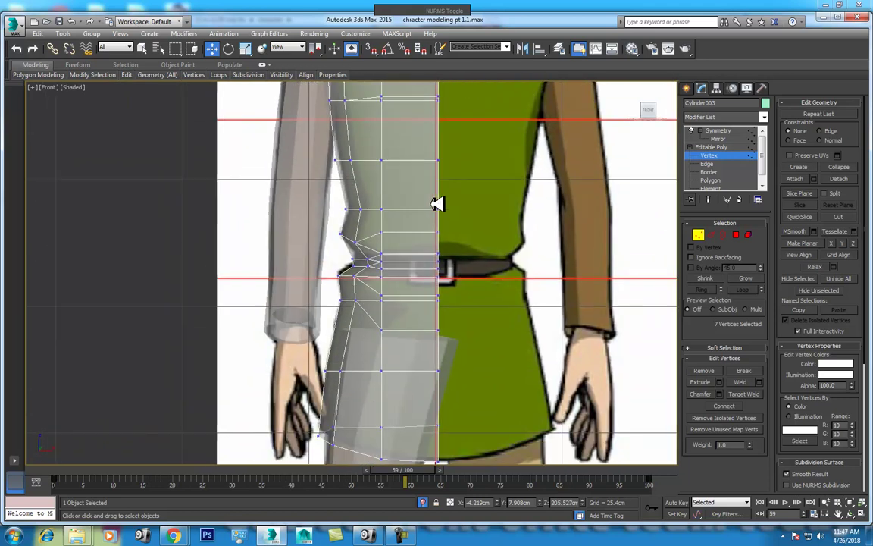
{"action": "middle_click_drag", "start_coordinate": [432, 289], "coordinate": [452, 242]}
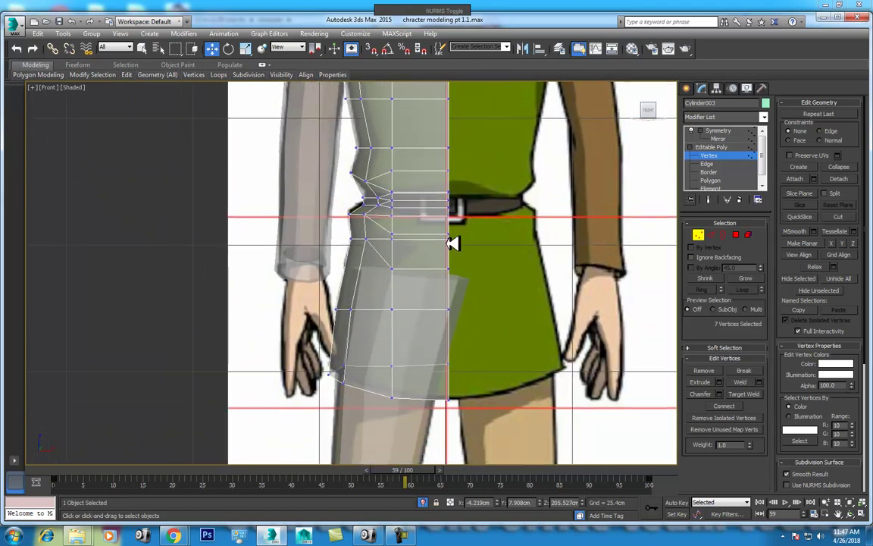
{"action": "key", "text": "l"}
{"action": "left_click_drag", "start_coordinate": [337, 221], "coordinate": [381, 262]}
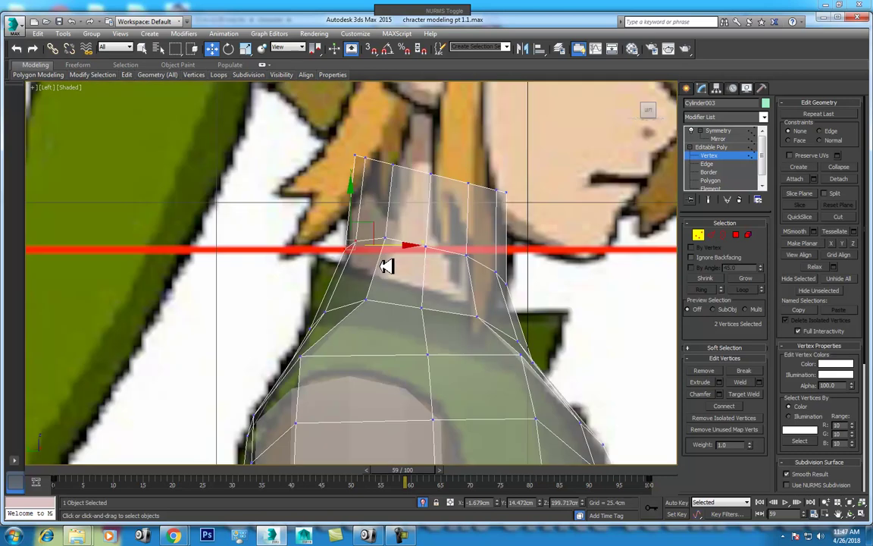
{"action": "mouse_move", "coordinate": [413, 314]}
{"action": "middle_mouse_down"}
{"action": "mouse_move", "coordinate": [396, 303]}
{"action": "mouse_move", "coordinate": [361, 318]}
{"action": "mouse_move", "coordinate": [366, 283]}
{"action": "mouse_move", "coordinate": [404, 294]}
{"action": "middle_mouse_up"}
{"action": "mouse_move", "coordinate": [357, 185]}
{"action": "middle_mouse_down"}
{"action": "mouse_move", "coordinate": [357, 210]}
{"action": "mouse_move", "coordinate": [430, 298]}
{"action": "mouse_move", "coordinate": [413, 320]}
{"action": "middle_mouse_up"}
{"action": "key", "text": "f"}
{"action": "scroll", "coordinate": [416, 279], "scroll_direction": "up", "scroll_amount": 3}
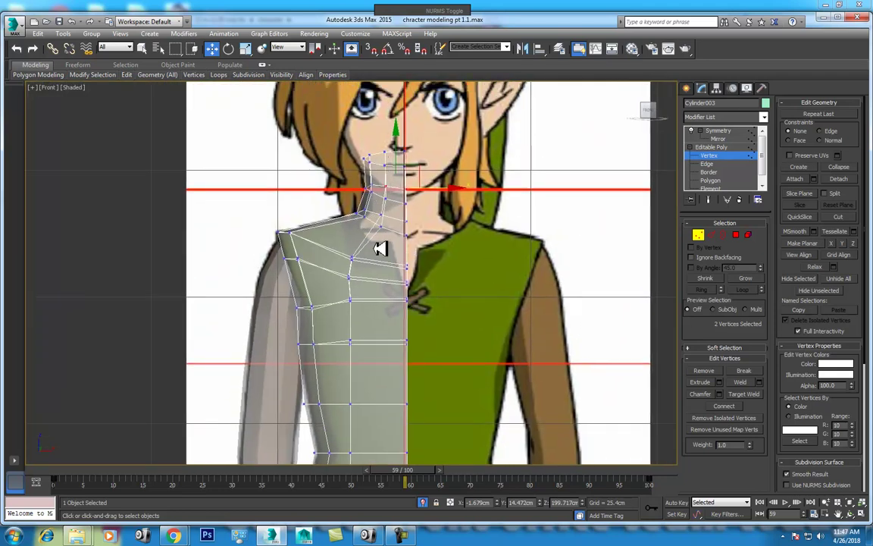
{"action": "scroll", "coordinate": [385, 256], "scroll_direction": "up", "scroll_amount": 2}
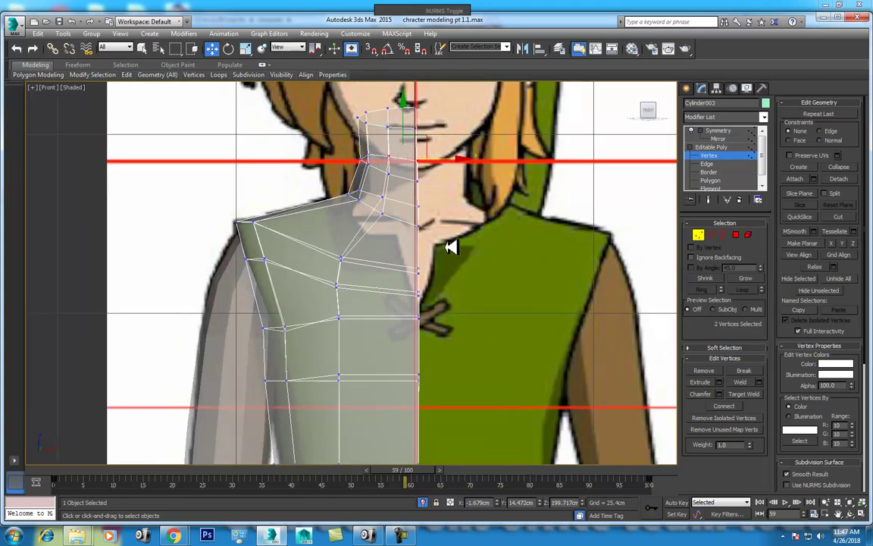
{"action": "scroll", "coordinate": [456, 238], "scroll_direction": "down", "scroll_amount": 2}
{"action": "scroll", "coordinate": [322, 251], "scroll_direction": "down", "scroll_amount": 1}
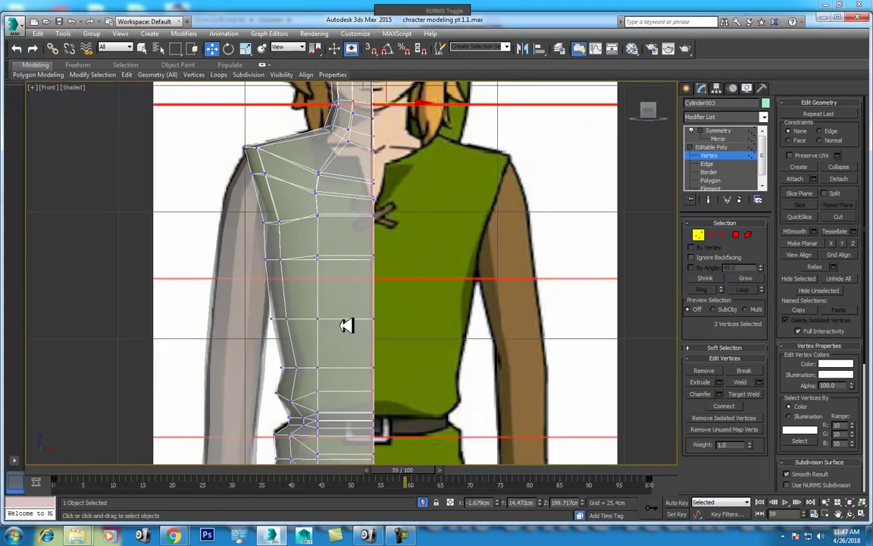
{"action": "scroll", "coordinate": [312, 282], "scroll_direction": "up", "scroll_amount": 1}
{"action": "scroll", "coordinate": [405, 204], "scroll_direction": "down", "scroll_amount": 1}
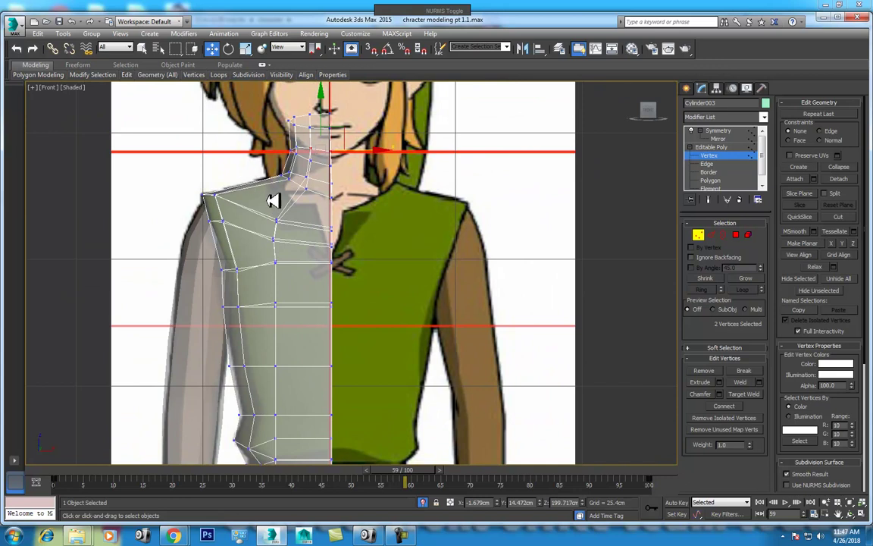
{"action": "middle_click_drag", "start_coordinate": [317, 245], "coordinate": [324, 248]}
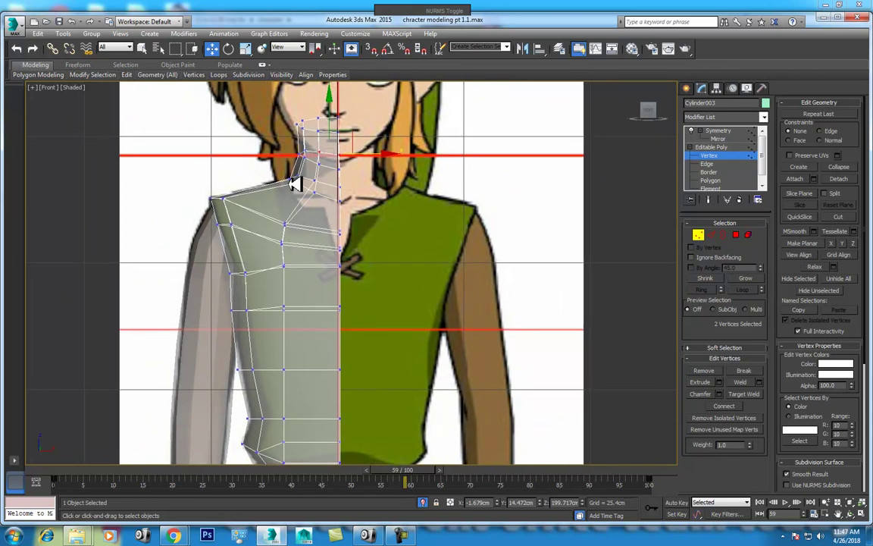
{"action": "left_click", "coordinate": [710, 235]}
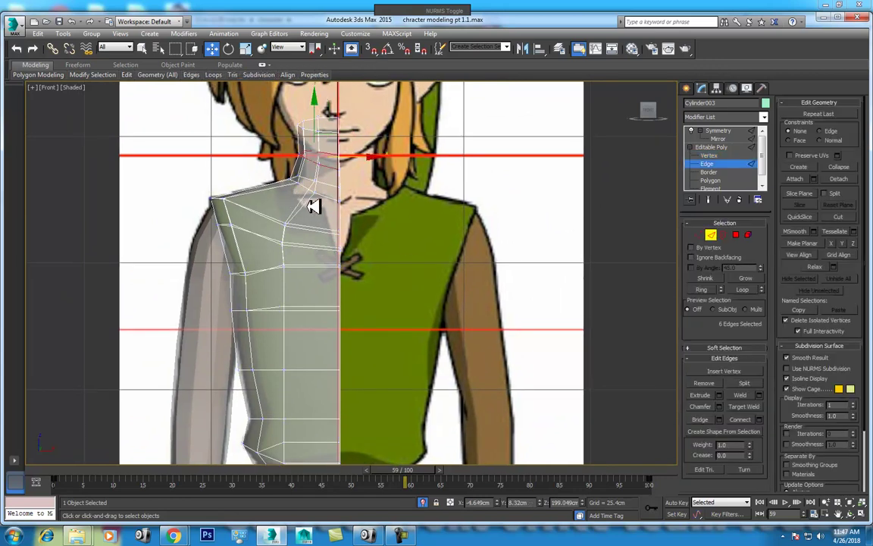
Step: Connect the edge ring across the shoulder with one segment to add a loop below the collar
{"action": "middle_click_drag", "start_coordinate": [324, 245], "coordinate": [337, 285]}
{"action": "double_click", "coordinate": [337, 285]}
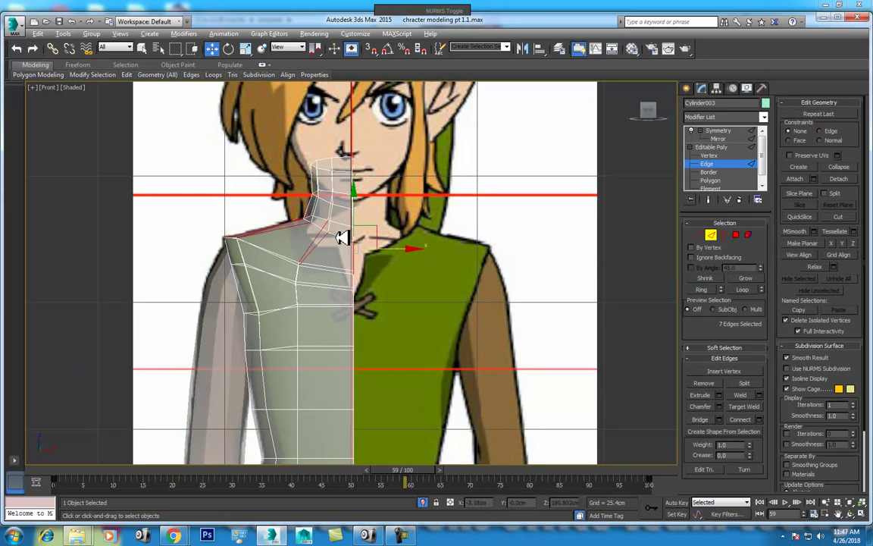
{"action": "right_click", "coordinate": [334, 237]}
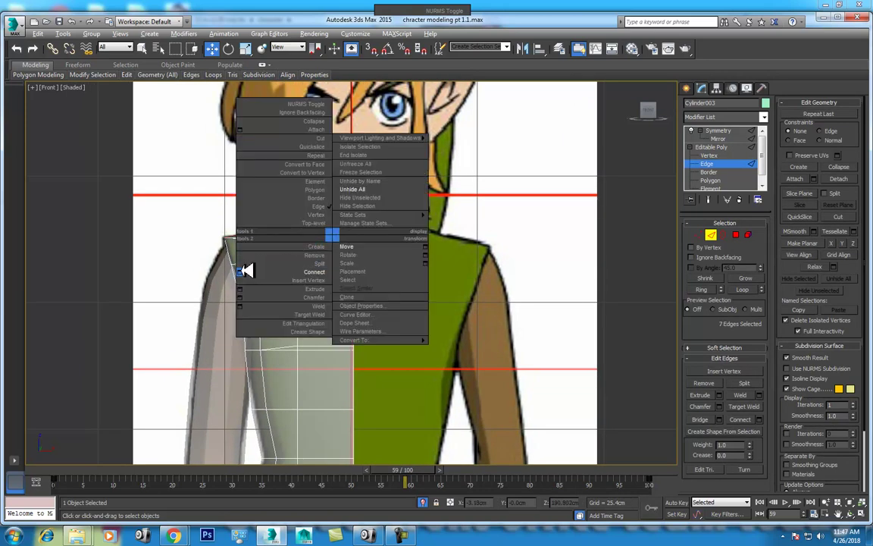
{"action": "left_click", "coordinate": [241, 270]}
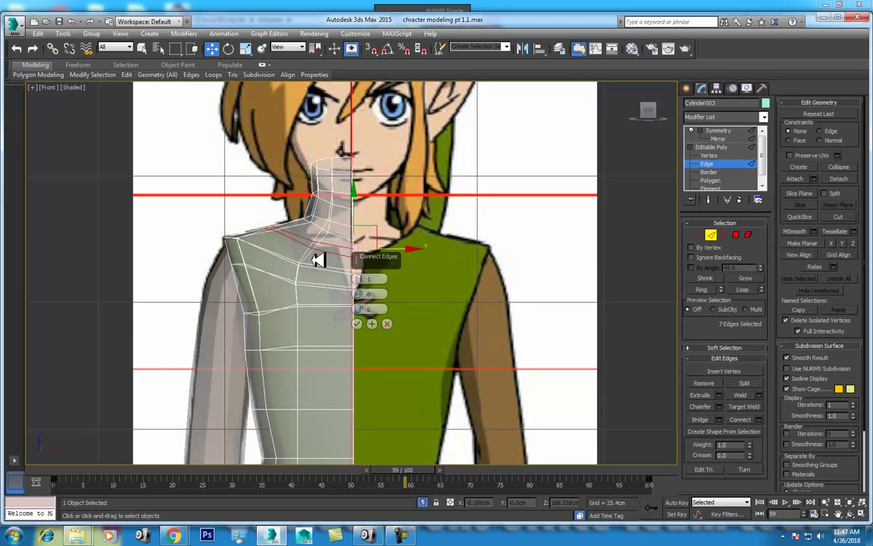
{"action": "left_click", "coordinate": [357, 324]}
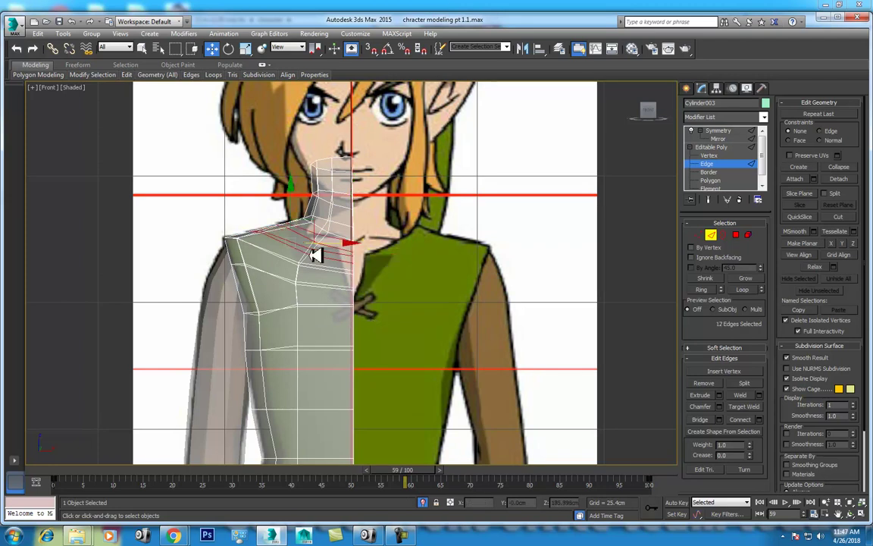
{"action": "scroll", "coordinate": [326, 272], "scroll_direction": "up", "scroll_amount": 3}
{"action": "middle_click_drag", "start_coordinate": [318, 263], "coordinate": [333, 317]}
Step: Move two vertices on the shoulder line up and to the right
{"action": "key", "text": "1"}
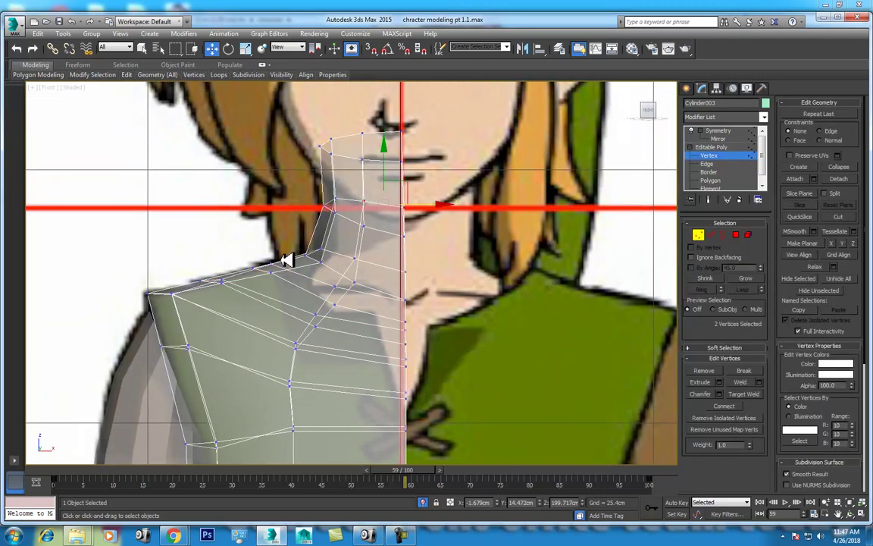
{"action": "left_click_drag", "start_coordinate": [264, 267], "coordinate": [300, 287]}
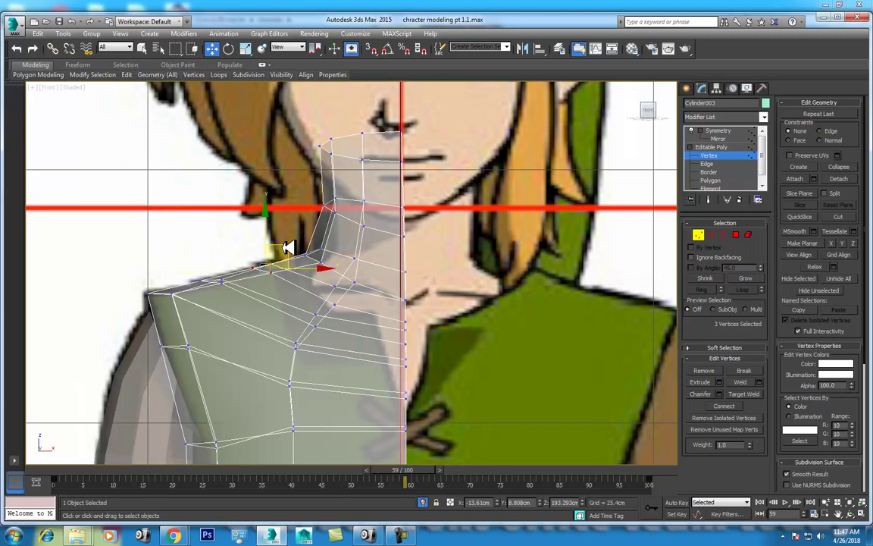
{"action": "left_click_drag", "start_coordinate": [294, 245], "coordinate": [310, 240]}
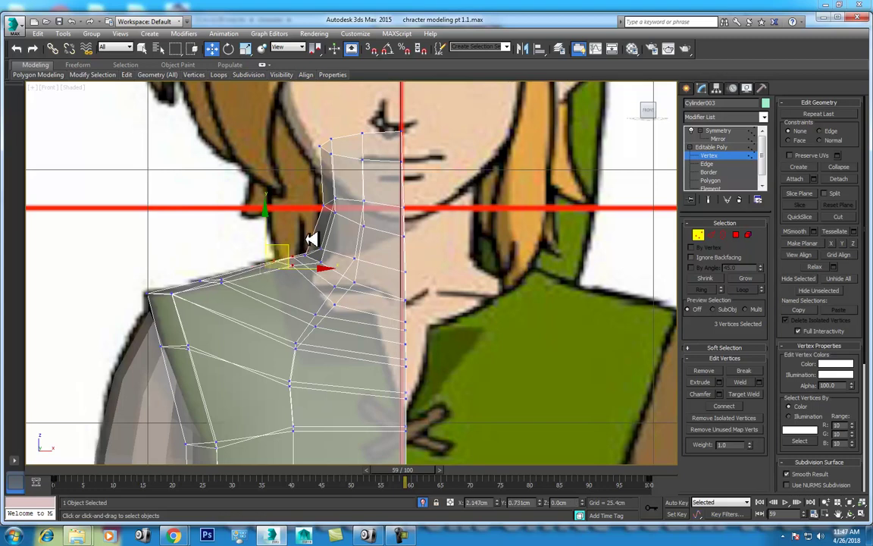
{"action": "middle_click_drag", "start_coordinate": [325, 314], "coordinate": [306, 302]}
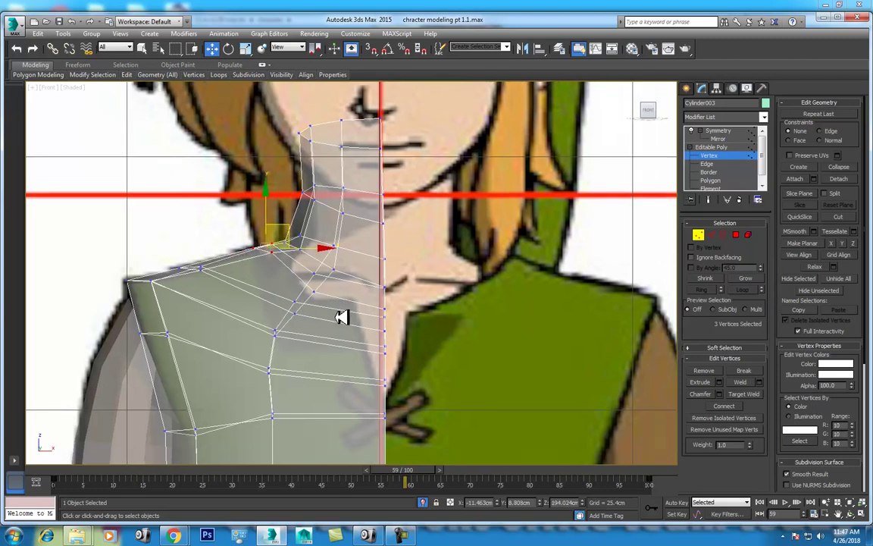
{"action": "scroll", "coordinate": [345, 327], "scroll_direction": "down", "scroll_amount": 1}
{"action": "scroll", "coordinate": [337, 297], "scroll_direction": "down", "scroll_amount": 1}
{"action": "scroll", "coordinate": [327, 312], "scroll_direction": "down", "scroll_amount": 2}
{"action": "scroll", "coordinate": [332, 299], "scroll_direction": "down", "scroll_amount": 1}
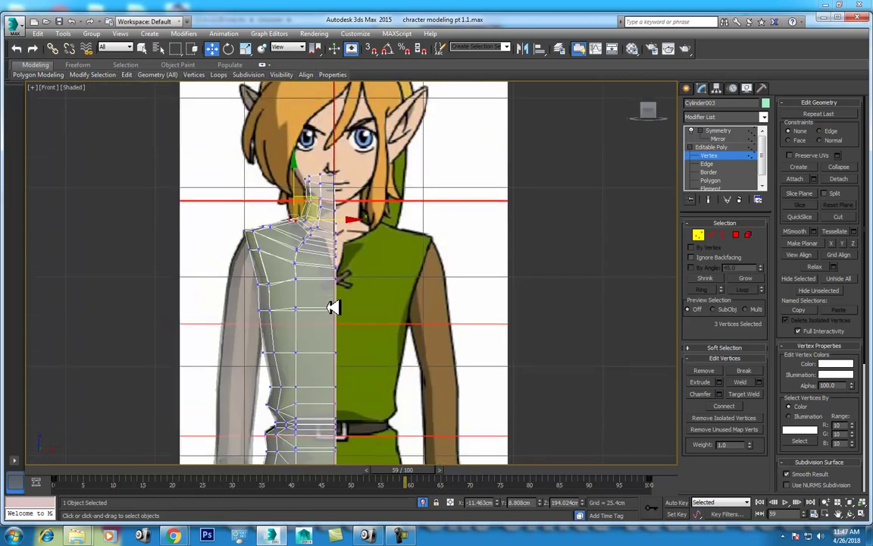
{"action": "mouse_move", "coordinate": [324, 289]}
{"action": "middle_mouse_down"}
{"action": "mouse_move", "coordinate": [335, 235]}
{"action": "mouse_move", "coordinate": [335, 251]}
{"action": "middle_mouse_up"}
Step: Inspect the face and torso against the front reference, then restore the four-viewport layout
{"action": "scroll", "coordinate": [337, 251], "scroll_direction": "up", "scroll_amount": 2}
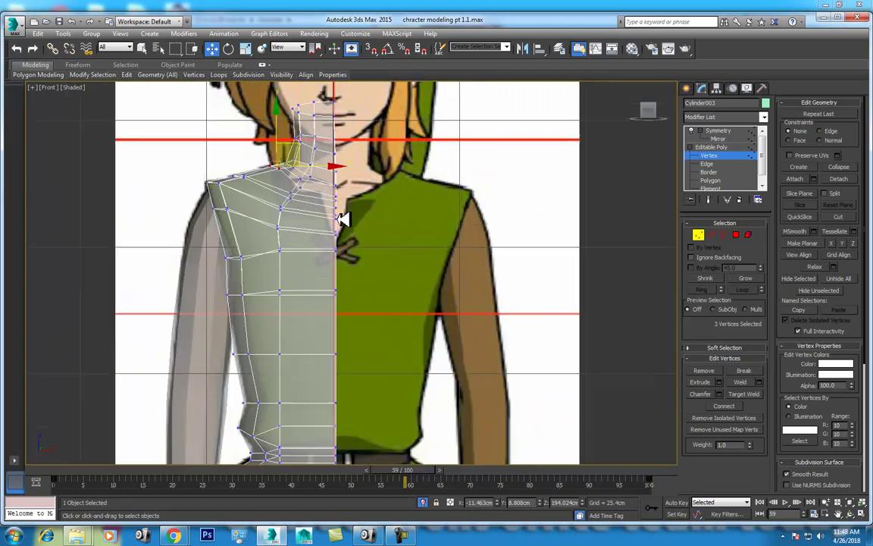
{"action": "middle_click_drag", "start_coordinate": [363, 161], "coordinate": [359, 222]}
{"action": "mouse_move", "coordinate": [332, 326]}
{"action": "middle_mouse_down"}
{"action": "mouse_move", "coordinate": [347, 293]}
{"action": "mouse_move", "coordinate": [335, 233]}
{"action": "middle_mouse_up"}
{"action": "mouse_move", "coordinate": [302, 321]}
{"action": "middle_mouse_down"}
{"action": "mouse_move", "coordinate": [335, 318]}
{"action": "mouse_move", "coordinate": [374, 249]}
{"action": "mouse_move", "coordinate": [361, 238]}
{"action": "middle_mouse_up"}
{"action": "scroll", "coordinate": [356, 238], "scroll_direction": "down", "scroll_amount": 3}
{"action": "key", "text": "alt+w"}
{"action": "scroll", "coordinate": [237, 365], "scroll_direction": "down", "scroll_amount": 3}
{"action": "mouse_move", "coordinate": [238, 365]}
{"action": "middle_mouse_down"}
{"action": "mouse_move", "coordinate": [242, 343]}
{"action": "mouse_move", "coordinate": [223, 354]}
{"action": "mouse_move", "coordinate": [221, 382]}
{"action": "mouse_move", "coordinate": [217, 338]}
{"action": "middle_mouse_up"}
{"action": "middle_click_drag", "start_coordinate": [455, 159], "coordinate": [483, 182]}
Step: Turn off See-Through so the mesh shows solid grey and maximize the Perspective view
{"action": "middle_click_drag", "start_coordinate": [439, 211], "coordinate": [440, 175]}
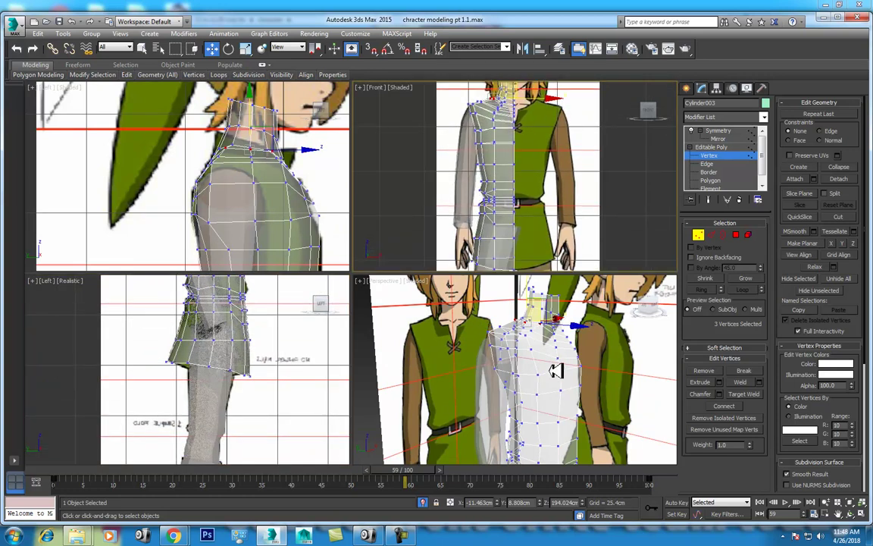
{"action": "middle_click_drag", "start_coordinate": [501, 334], "coordinate": [477, 313]}
{"action": "key", "text": "alt+x"}
{"action": "middle_click_drag", "start_coordinate": [383, 340], "coordinate": [362, 333]}
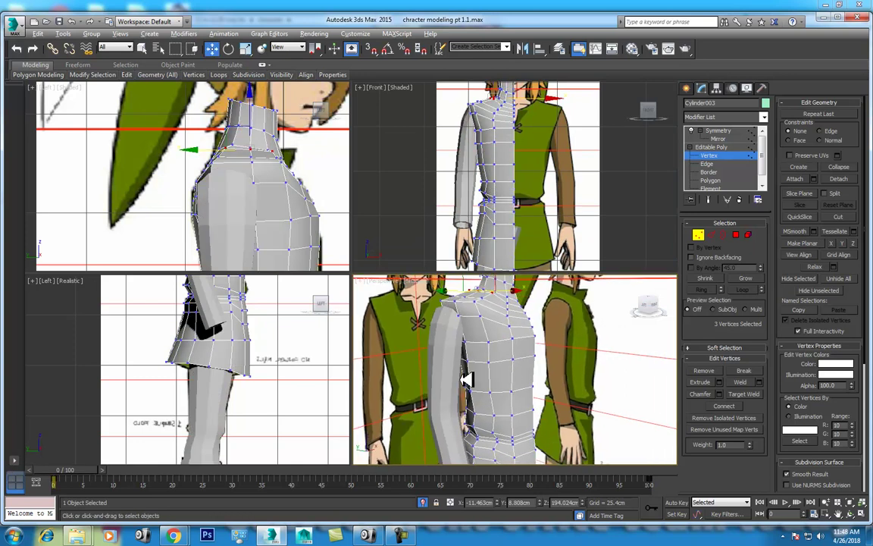
{"action": "key", "text": "alt+w"}
{"action": "scroll", "coordinate": [363, 318], "scroll_direction": "down", "scroll_amount": 2}
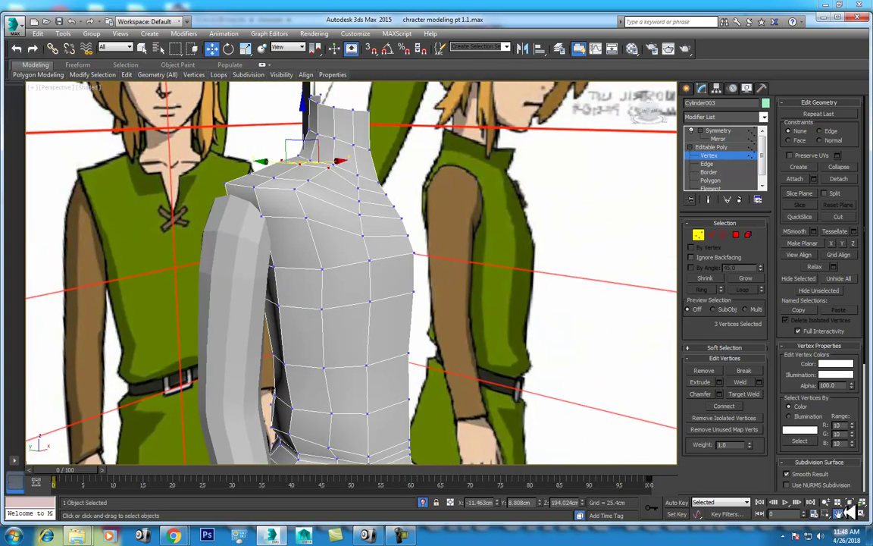
Step: Orbit around the torso and select a single vertex near the shoulder
{"action": "key", "text": "ctrl+r"}
{"action": "mouse_move", "coordinate": [493, 308]}
{"action": "left_mouse_down"}
{"action": "mouse_move", "coordinate": [399, 298]}
{"action": "mouse_move", "coordinate": [487, 317]}
{"action": "left_mouse_up"}
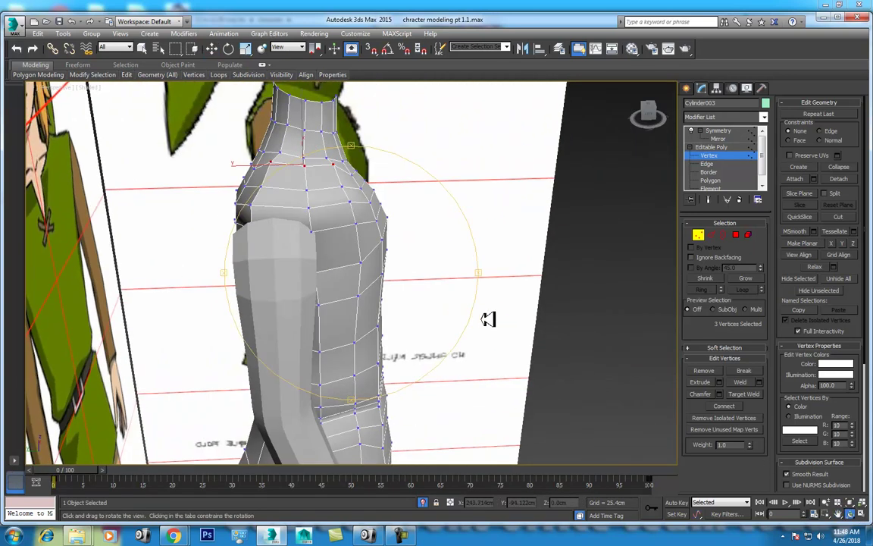
{"action": "key", "text": "w"}
{"action": "left_click", "coordinate": [311, 231]}
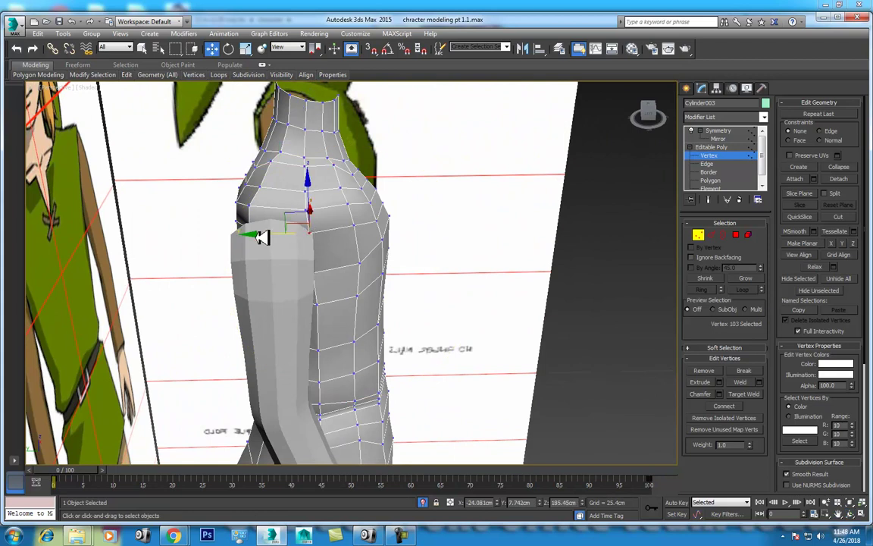
{"action": "mouse_move", "coordinate": [362, 265]}
{"action": "middle_mouse_down", "text": "alt"}
{"action": "mouse_move", "coordinate": [335, 258]}
{"action": "mouse_move", "coordinate": [347, 271]}
{"action": "middle_mouse_up", "text": "alt"}
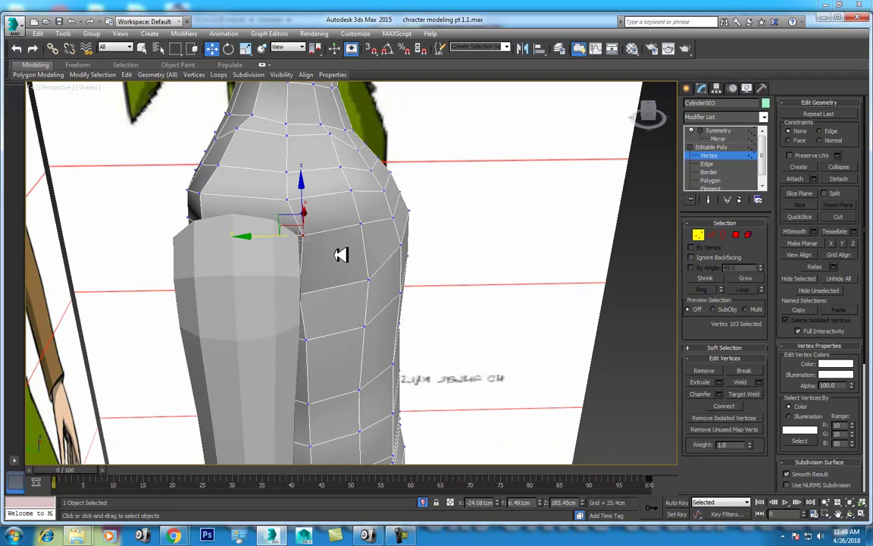
Step: Switch to the Left side view and nudge the selected vertex slightly right
{"action": "key", "text": "f"}
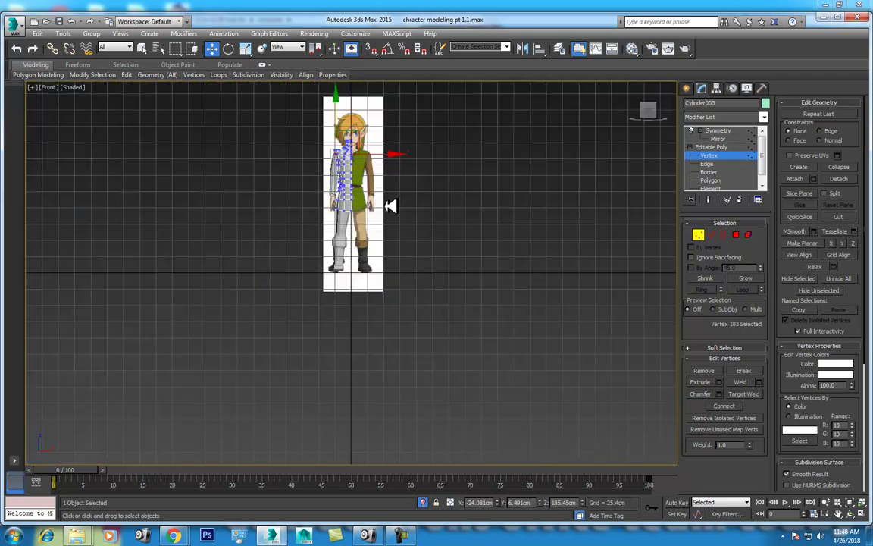
{"action": "key", "text": "l"}
{"action": "scroll", "coordinate": [417, 284], "scroll_direction": "up", "scroll_amount": 5}
{"action": "scroll", "coordinate": [399, 282], "scroll_direction": "up", "scroll_amount": 5}
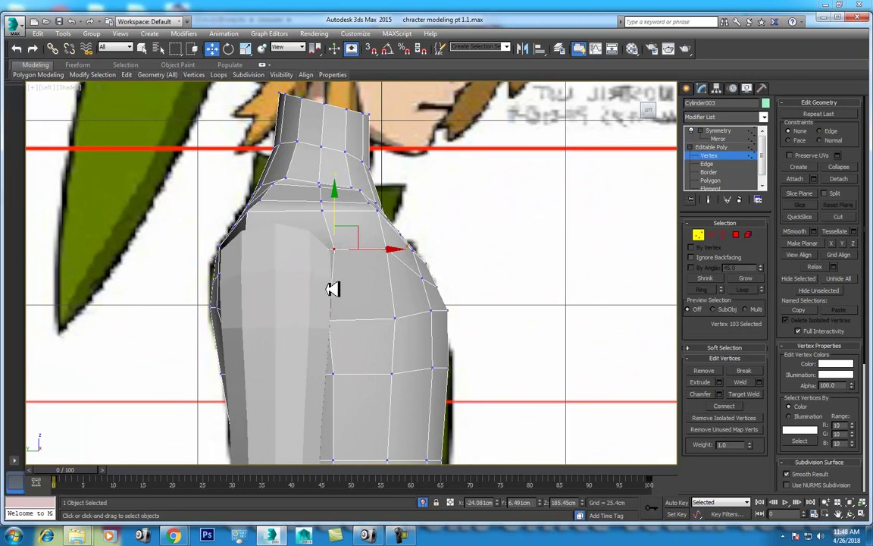
{"action": "key", "text": "2"}
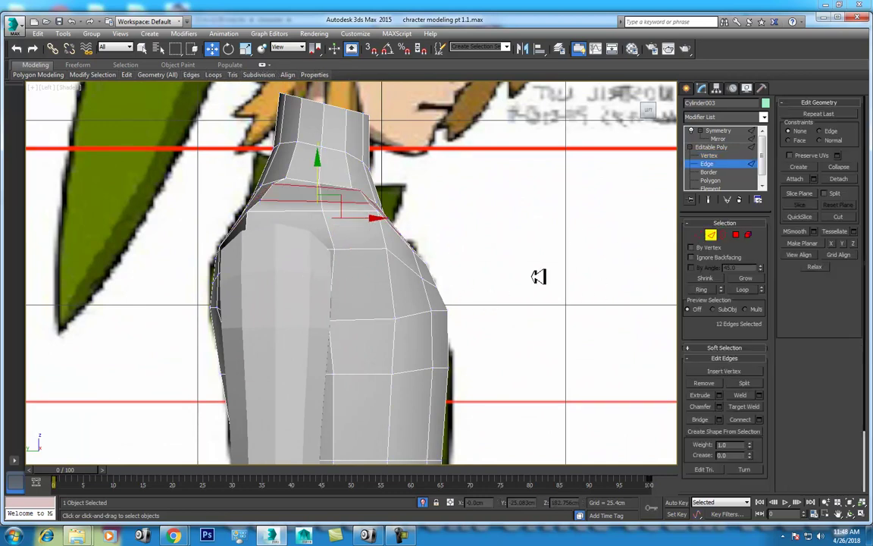
{"action": "key", "text": "1"}
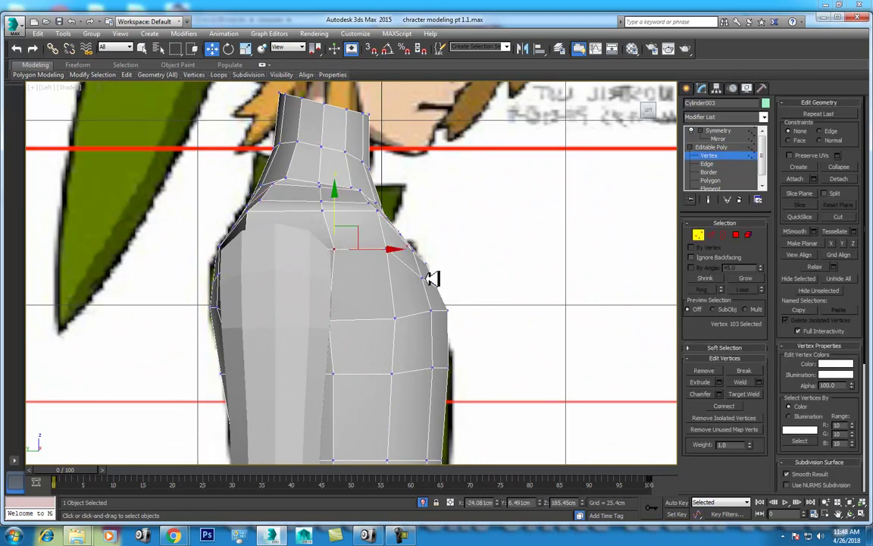
{"action": "left_click_drag", "start_coordinate": [488, 276], "coordinate": [491, 277]}
Step: With See-Through on, raise and nudge back-outline vertices to match the side reference
{"action": "key", "text": "alt+x"}
{"action": "left_click_drag", "start_coordinate": [203, 474], "coordinate": [440, 474]}
{"action": "scroll", "coordinate": [466, 301], "scroll_direction": "up", "scroll_amount": 3}
{"action": "mouse_move", "coordinate": [465, 301]}
{"action": "left_mouse_down", "text": "alt"}
{"action": "mouse_move", "coordinate": [458, 307]}
{"action": "mouse_move", "coordinate": [461, 279]}
{"action": "left_mouse_up", "text": "alt"}
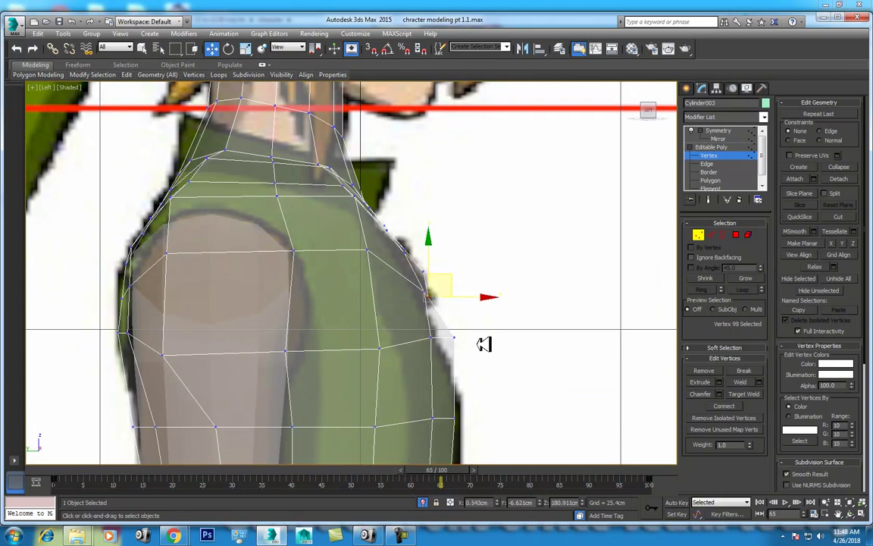
{"action": "left_click_drag", "start_coordinate": [444, 353], "coordinate": [486, 316]}
{"action": "left_click_drag", "start_coordinate": [446, 345], "coordinate": [423, 326]}
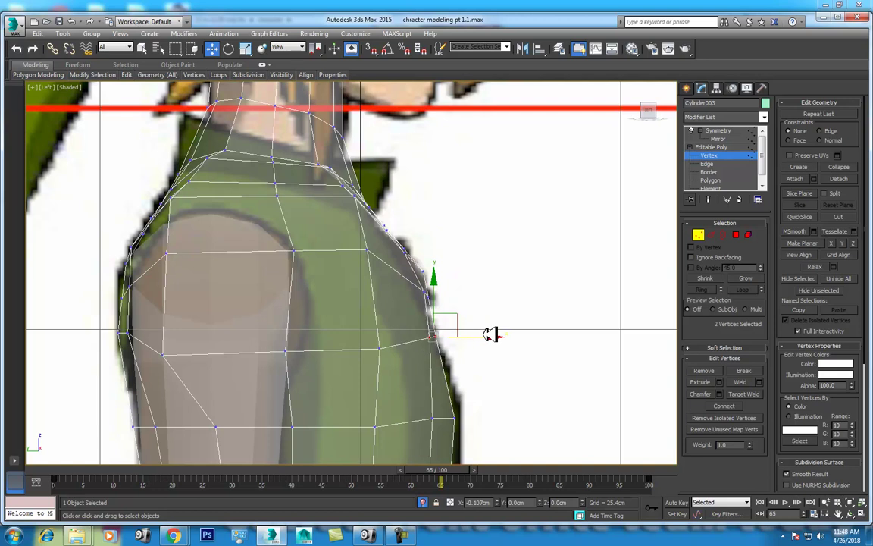
{"action": "middle_click_drag", "start_coordinate": [488, 345], "coordinate": [454, 322], "text": "alt"}
{"action": "left_click_drag", "start_coordinate": [454, 321], "coordinate": [453, 302]}
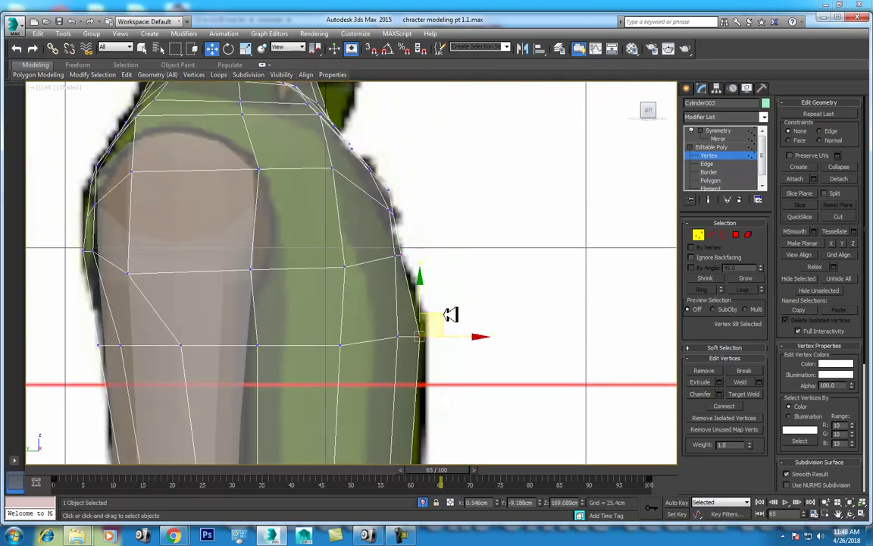
{"action": "left_click", "coordinate": [398, 336]}
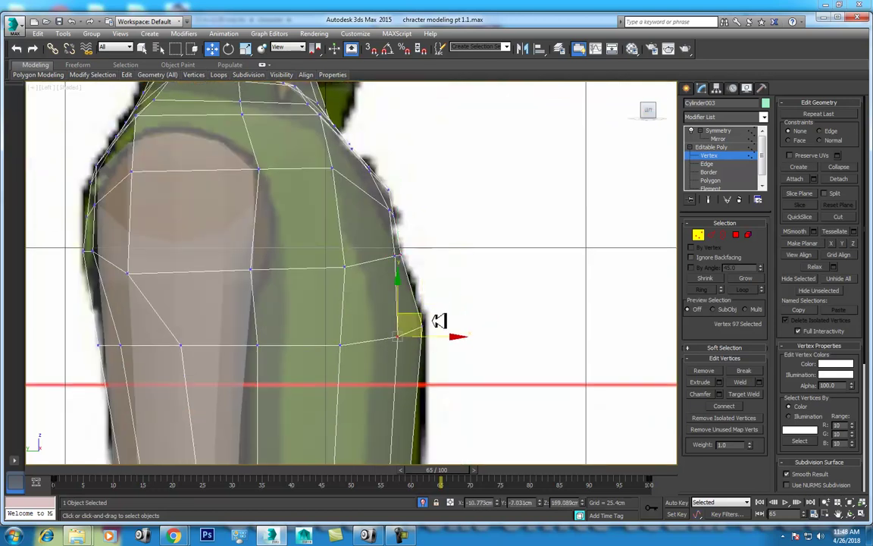
{"action": "left_click_drag", "start_coordinate": [426, 316], "coordinate": [432, 312]}
Step: Select the two back-edge vertices at the shoulder and pan down to the waist
{"action": "middle_click_drag", "start_coordinate": [432, 312], "coordinate": [437, 242], "text": "alt"}
{"action": "left_click", "coordinate": [415, 256]}
{"action": "scroll", "coordinate": [432, 243], "scroll_direction": "down", "scroll_amount": 4}
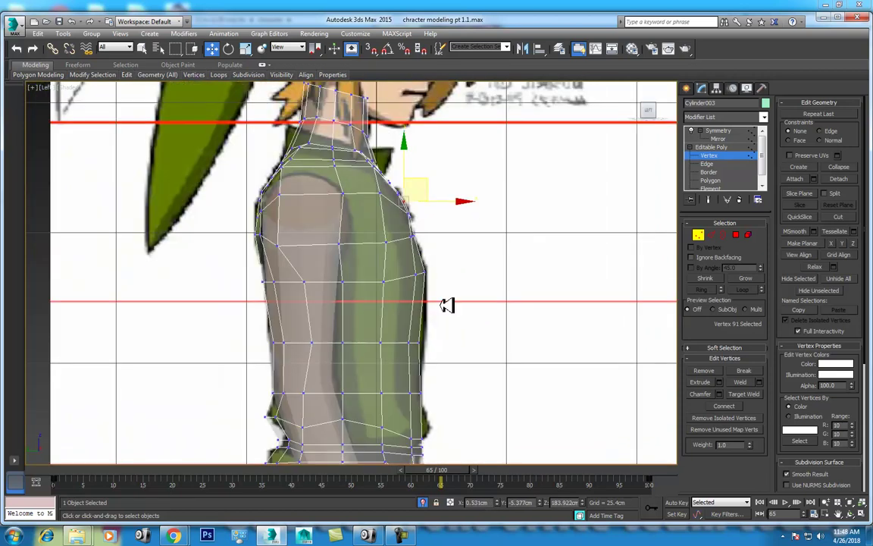
{"action": "scroll", "coordinate": [436, 265], "scroll_direction": "up", "scroll_amount": 2}
{"action": "left_click_drag", "start_coordinate": [379, 227], "coordinate": [417, 269]}
{"action": "scroll", "coordinate": [451, 261], "scroll_direction": "up", "scroll_amount": 2}
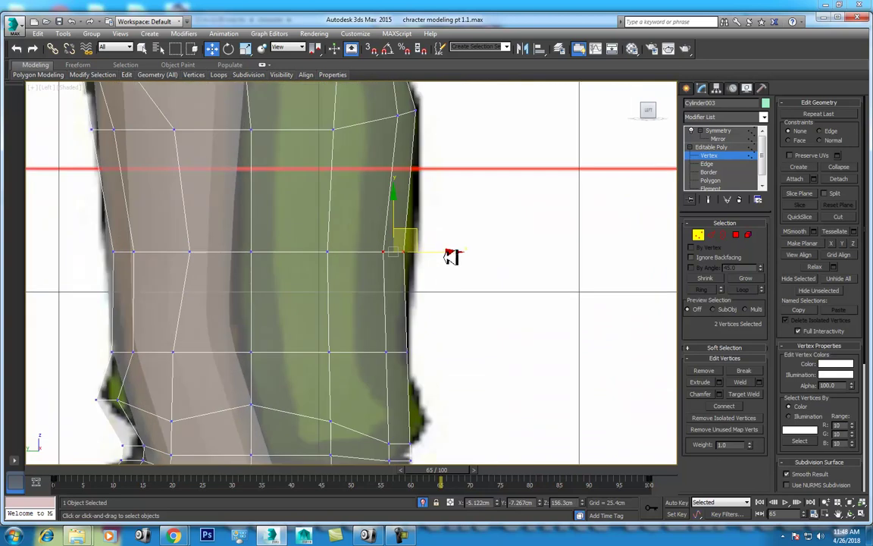
{"action": "mouse_move", "coordinate": [454, 253]}
{"action": "middle_mouse_down"}
{"action": "mouse_move", "coordinate": [454, 269]}
{"action": "mouse_move", "coordinate": [410, 215]}
{"action": "middle_mouse_up"}
{"action": "middle_click_drag", "start_coordinate": [473, 360], "coordinate": [490, 307]}
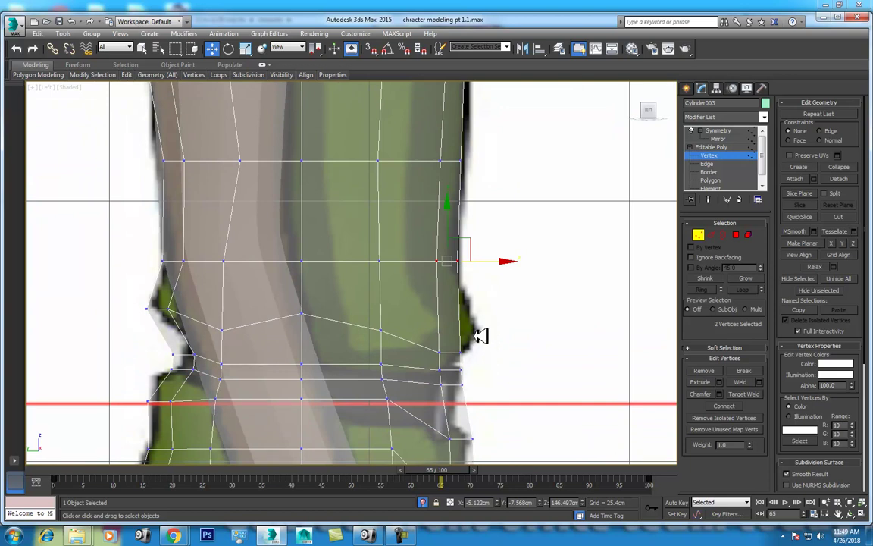
Step: Insert a Swift Loop edge loop across the lower torso and select its back-edge vertices
{"action": "key", "text": "2"}
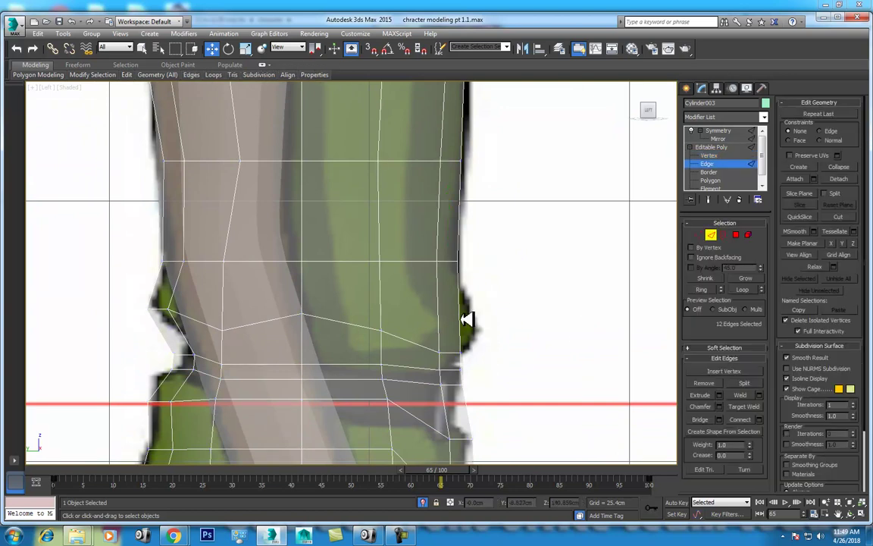
{"action": "left_click", "coordinate": [125, 75]}
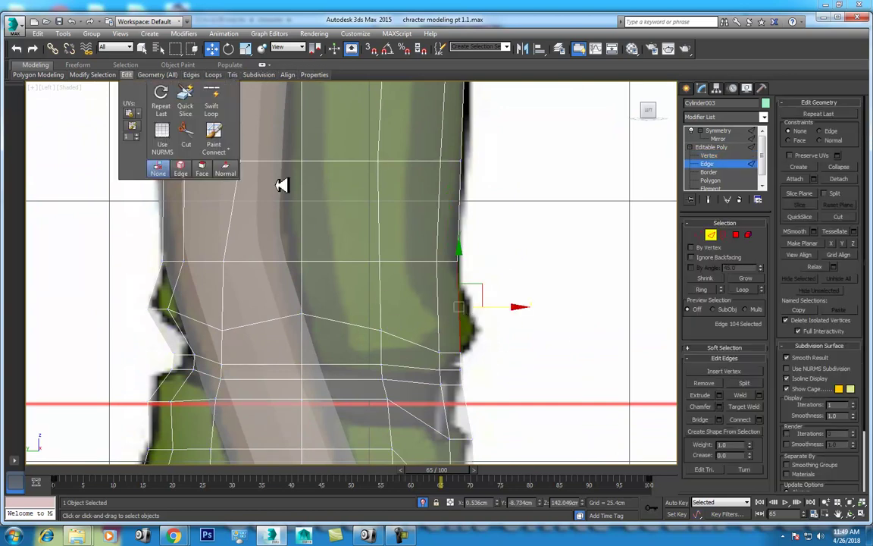
{"action": "left_click", "coordinate": [211, 99]}
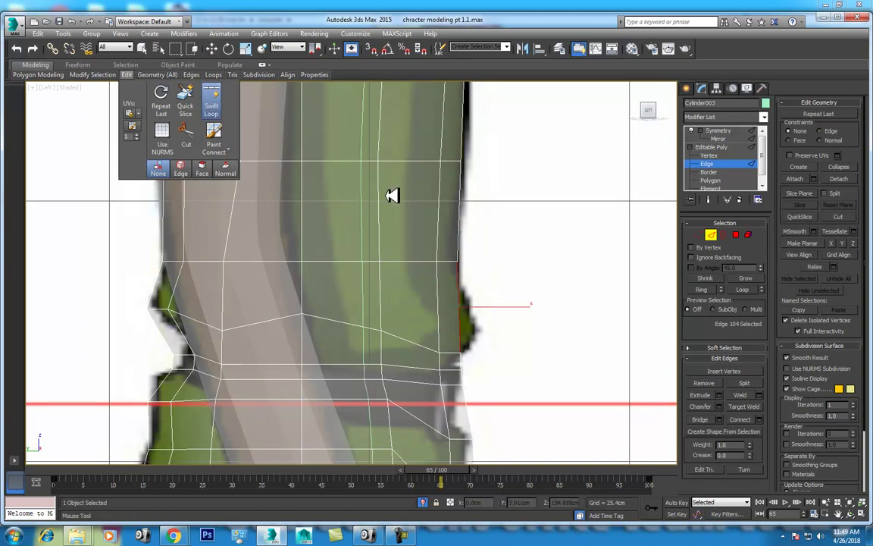
{"action": "left_click", "coordinate": [445, 311]}
{"action": "key", "text": "1"}
{"action": "left_click_drag", "start_coordinate": [440, 302], "coordinate": [472, 322]}
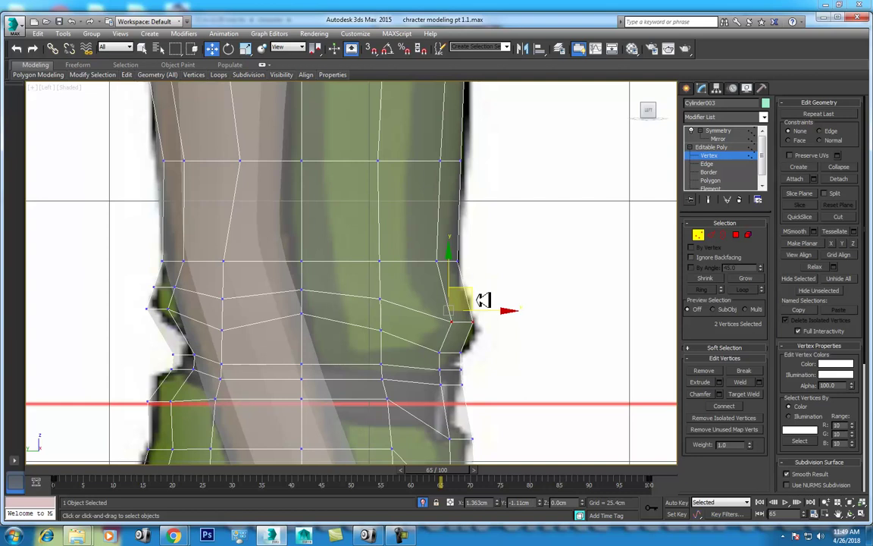
Step: Reposition the new loop's front-edge vertices along the side reference outline
{"action": "middle_click_drag", "start_coordinate": [214, 291], "coordinate": [267, 304]}
{"action": "mouse_move", "coordinate": [202, 290]}
{"action": "left_mouse_down"}
{"action": "mouse_move", "coordinate": [253, 307]}
{"action": "mouse_move", "coordinate": [237, 278]}
{"action": "left_mouse_up"}
{"action": "mouse_move", "coordinate": [199, 313]}
{"action": "left_mouse_down"}
{"action": "mouse_move", "coordinate": [256, 306]}
{"action": "mouse_move", "coordinate": [244, 185]}
{"action": "left_mouse_up"}
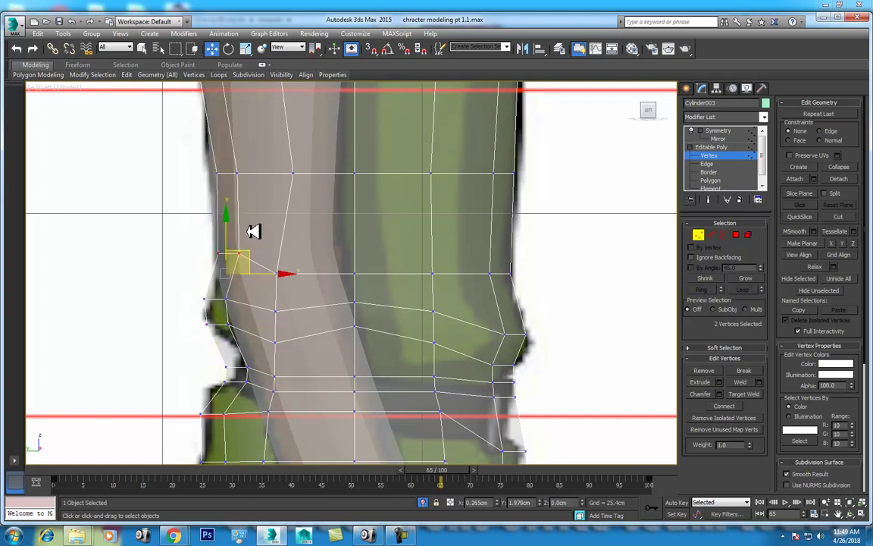
{"action": "middle_click_drag", "start_coordinate": [244, 185], "coordinate": [250, 290]}
{"action": "left_click_drag", "start_coordinate": [248, 363], "coordinate": [255, 266]}
{"action": "left_click", "coordinate": [277, 398]}
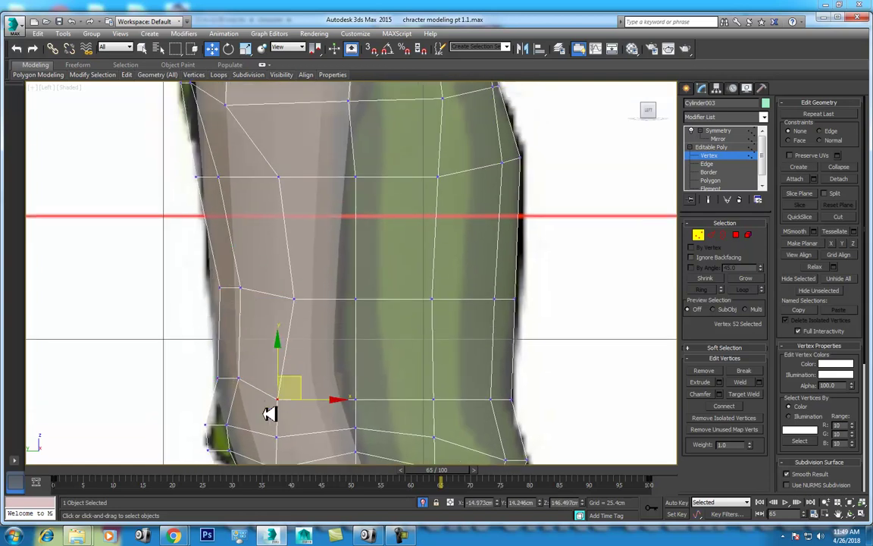
{"action": "left_click", "coordinate": [294, 299], "text": "ctrl"}
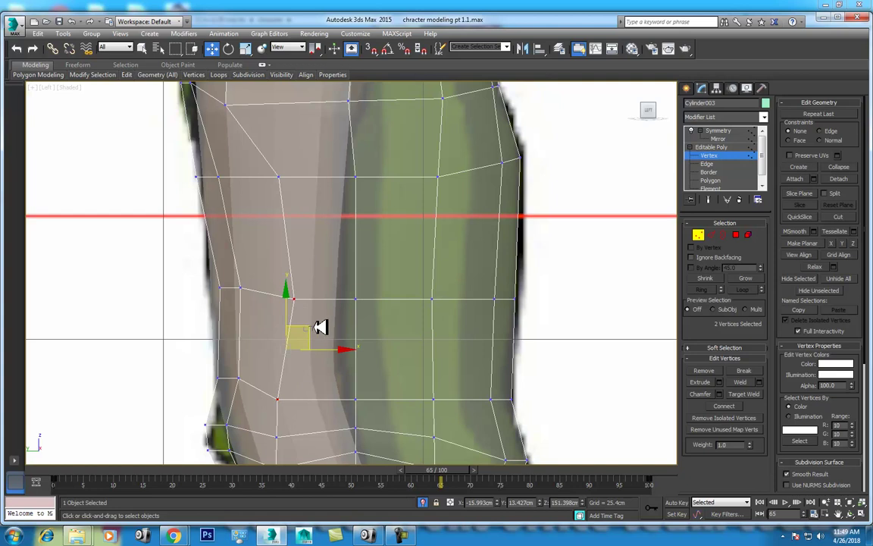
Step: Shift the middle vertex pair right and lower the back-edge pair to follow the belt line
{"action": "left_click_drag", "start_coordinate": [318, 325], "coordinate": [323, 327]}
{"action": "scroll", "coordinate": [388, 342], "scroll_direction": "down", "scroll_amount": 3}
{"action": "scroll", "coordinate": [444, 283], "scroll_direction": "up", "scroll_amount": 1}
{"action": "scroll", "coordinate": [483, 289], "scroll_direction": "up", "scroll_amount": 2}
{"action": "left_click_drag", "start_coordinate": [461, 281], "coordinate": [410, 303]}
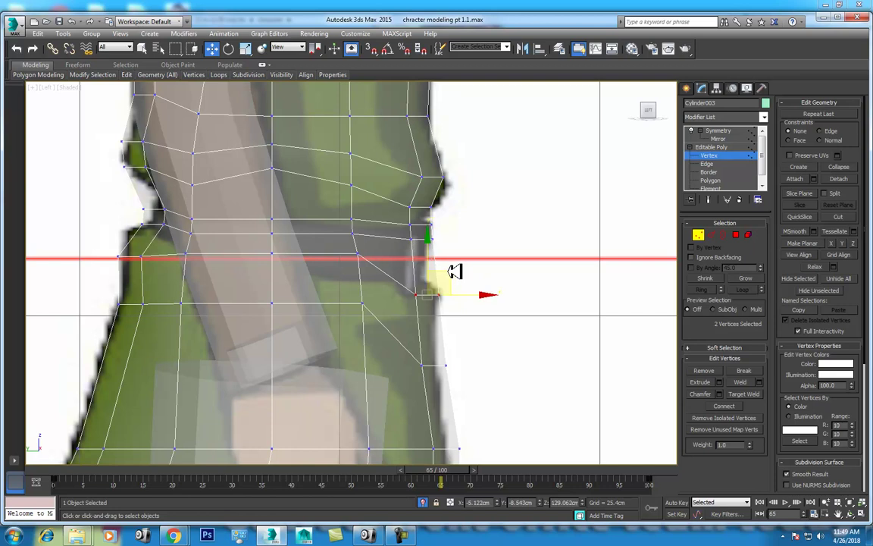
{"action": "mouse_move", "coordinate": [384, 247]}
{"action": "left_mouse_down"}
{"action": "mouse_move", "coordinate": [452, 221]}
{"action": "mouse_move", "coordinate": [334, 265]}
{"action": "mouse_move", "coordinate": [229, 276]}
{"action": "left_mouse_up"}
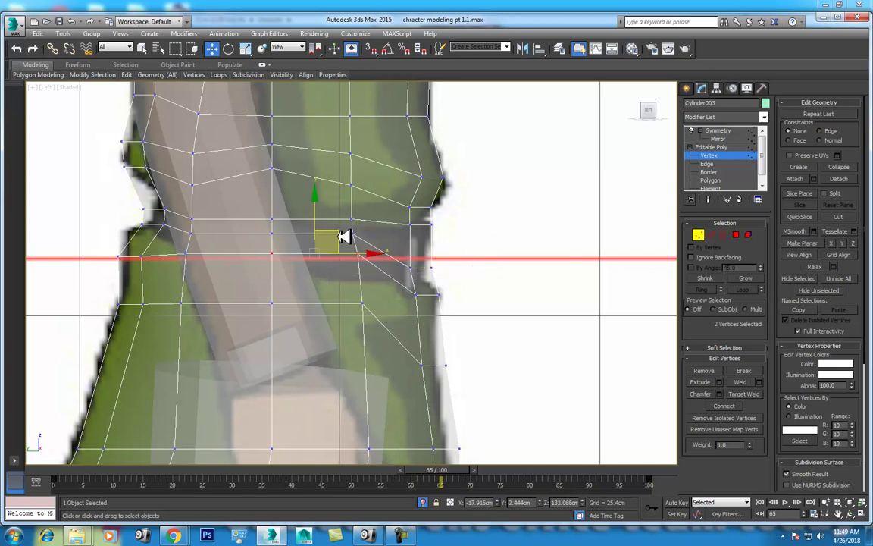
{"action": "left_click_drag", "start_coordinate": [350, 259], "coordinate": [179, 275]}
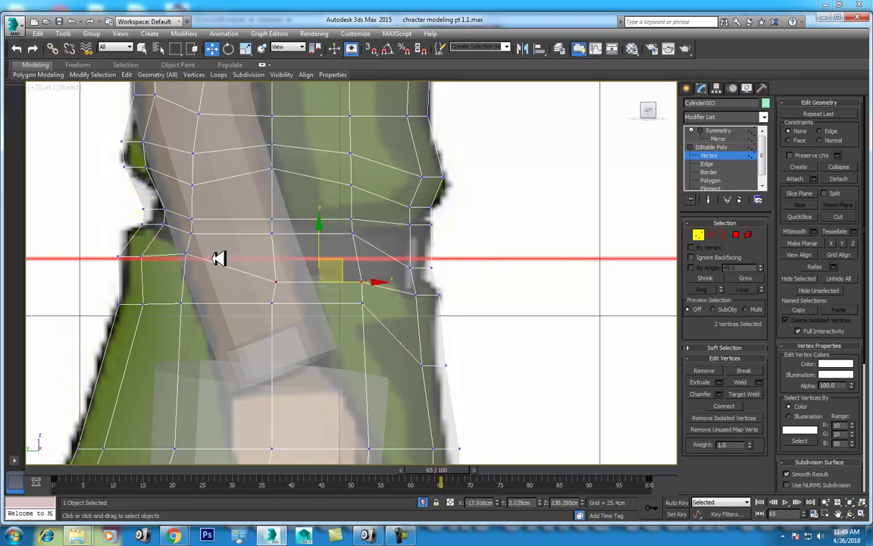
Step: Raise the two waist-edge vertices to match the side reference
{"action": "left_click", "coordinate": [189, 231]}
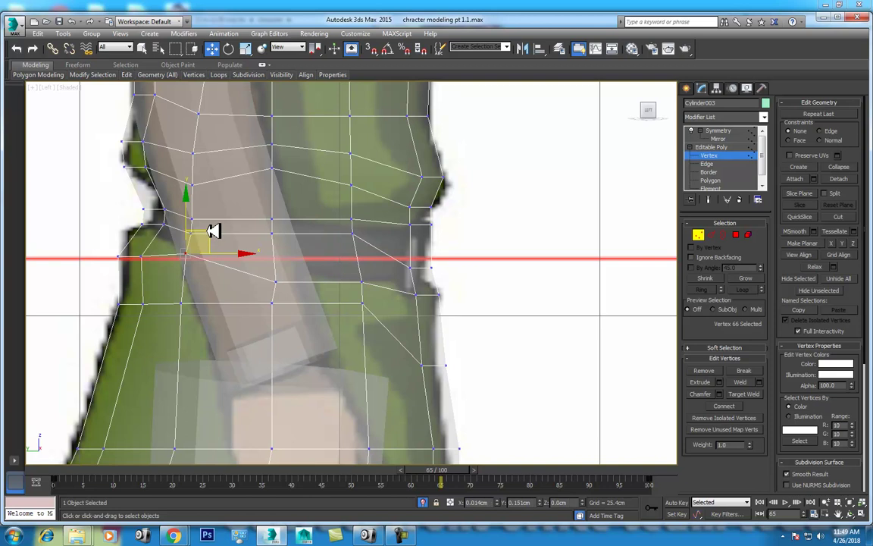
{"action": "left_click_drag", "start_coordinate": [145, 212], "coordinate": [111, 271]}
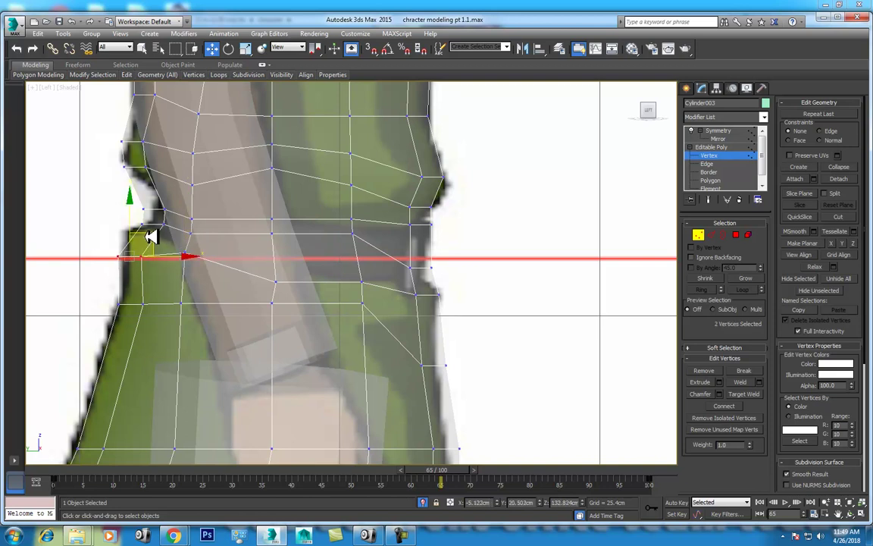
{"action": "left_click_drag", "start_coordinate": [156, 216], "coordinate": [165, 194]}
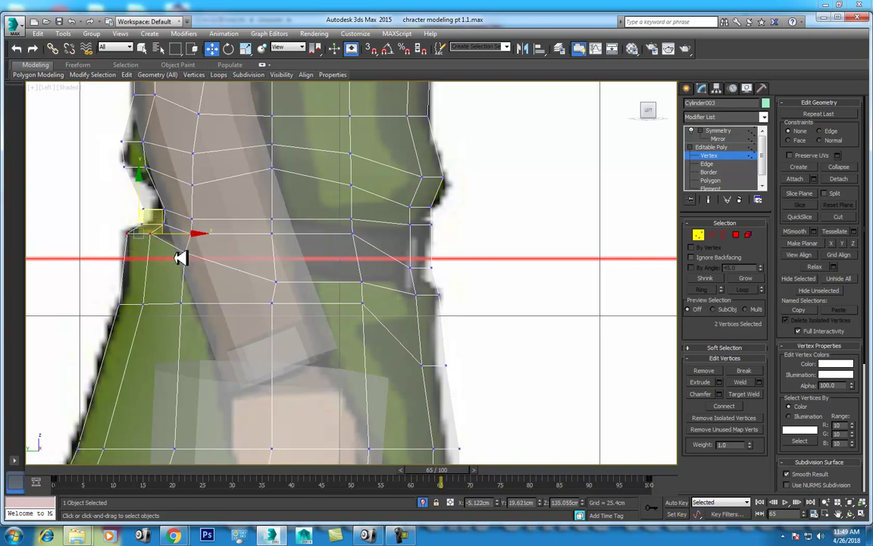
Step: In Front view, raise side vertices 67 and 68 up to the belt line
{"action": "key", "text": "f"}
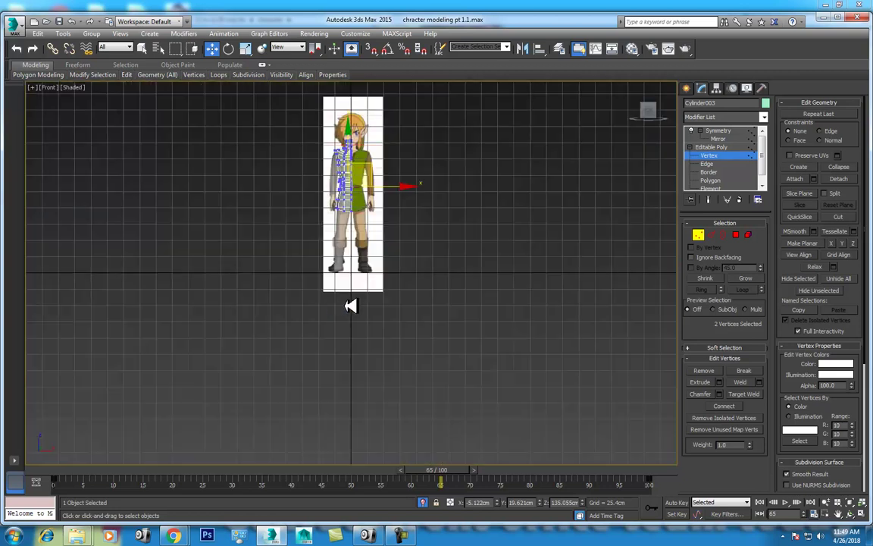
{"action": "key", "text": "z"}
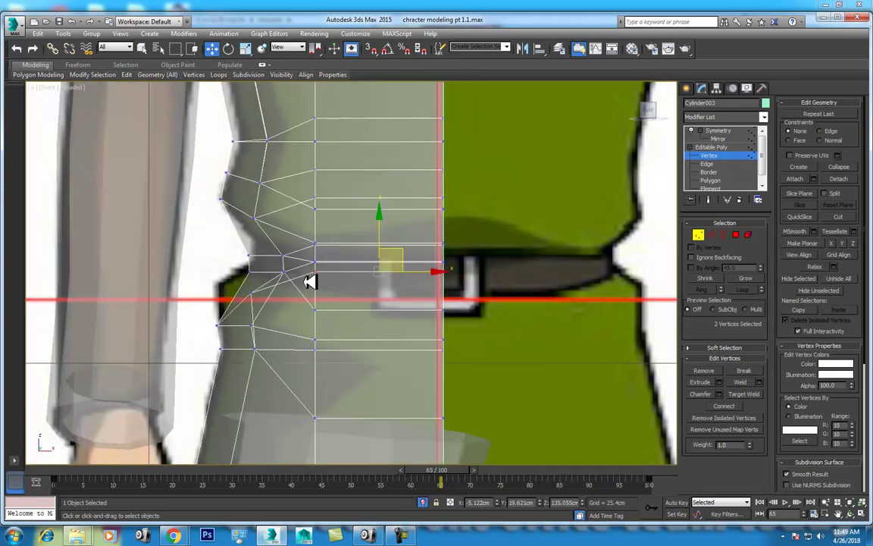
{"action": "left_click", "coordinate": [217, 324]}
{"action": "left_click_drag", "start_coordinate": [234, 302], "coordinate": [235, 284]}
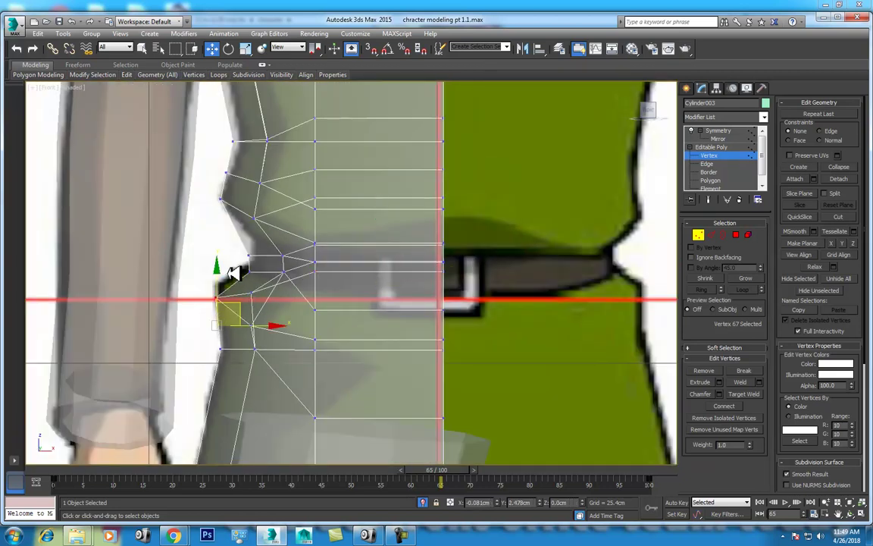
{"action": "mouse_move", "coordinate": [258, 325]}
{"action": "left_mouse_down"}
{"action": "mouse_move", "coordinate": [267, 306]}
{"action": "mouse_move", "coordinate": [260, 283]}
{"action": "left_mouse_up"}
Step: Switch to four viewports and check the waist in the side view
{"action": "key", "text": "alt+w"}
{"action": "middle_click_drag", "start_coordinate": [340, 311], "coordinate": [351, 325]}
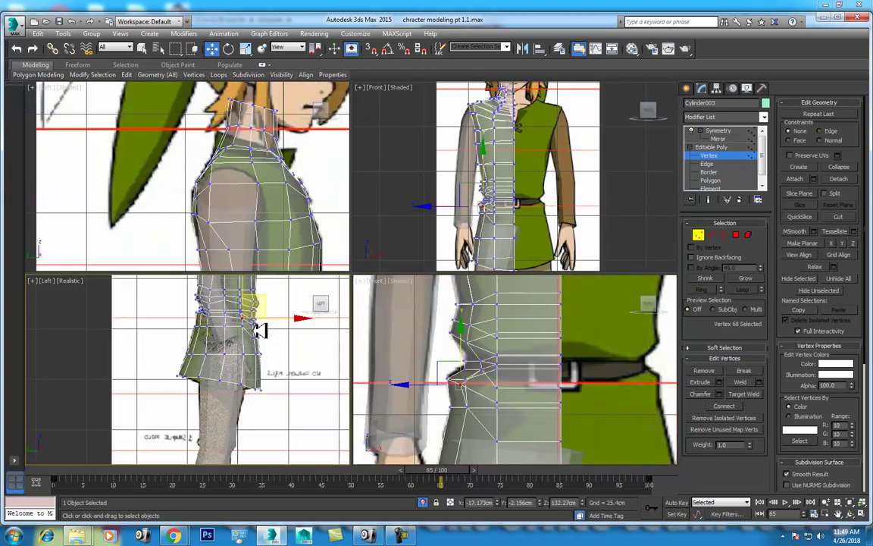
{"action": "middle_click_drag", "start_coordinate": [288, 230], "coordinate": [288, 157]}
{"action": "scroll", "coordinate": [294, 229], "scroll_direction": "up", "scroll_amount": 2}
{"action": "middle_click_drag", "start_coordinate": [294, 229], "coordinate": [302, 219]}
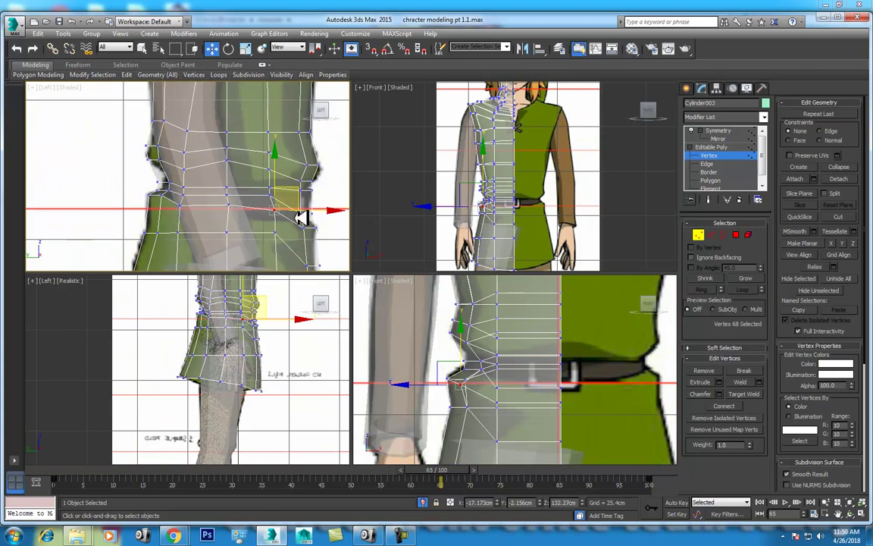
{"action": "scroll", "coordinate": [482, 224], "scroll_direction": "up", "scroll_amount": 2}
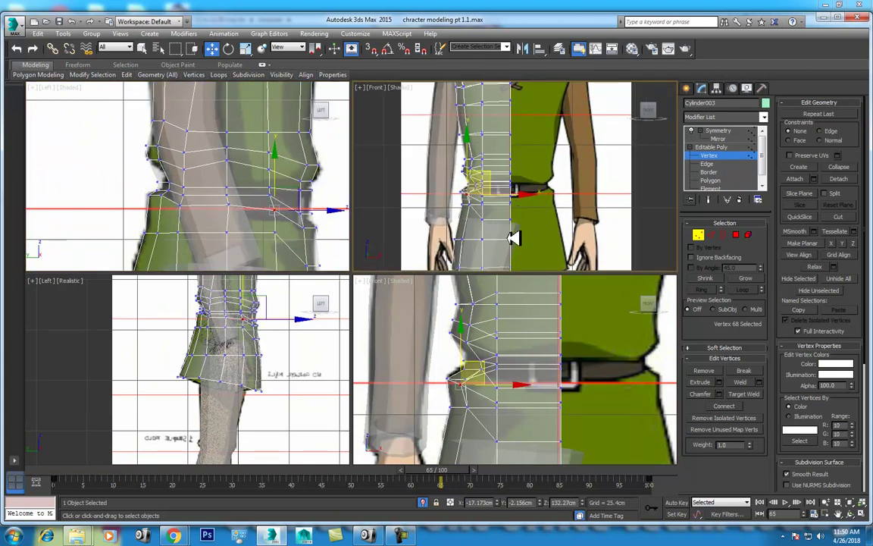
{"action": "scroll", "coordinate": [500, 375], "scroll_direction": "down", "scroll_amount": 2}
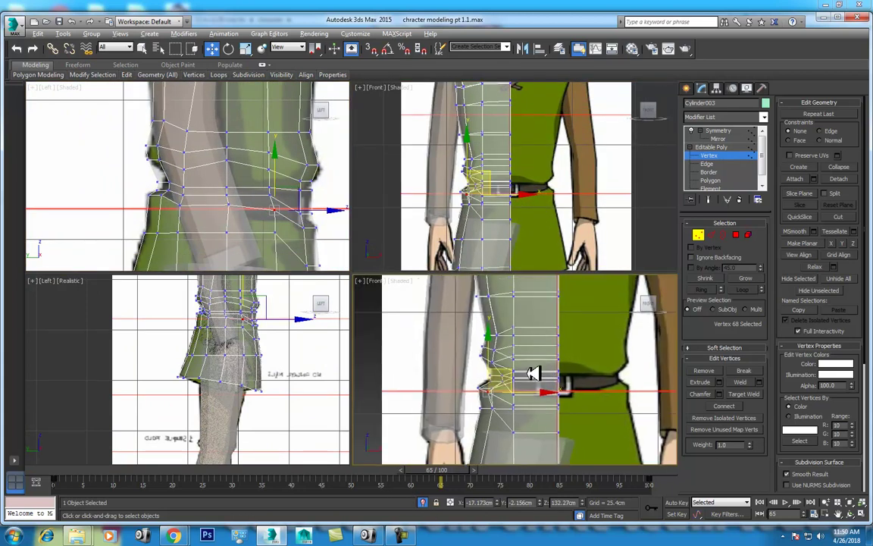
Step: Maximize the front view and inspect the belt, chest and collar against the reference
{"action": "key", "text": "alt+w"}
{"action": "scroll", "coordinate": [455, 348], "scroll_direction": "down", "scroll_amount": 2}
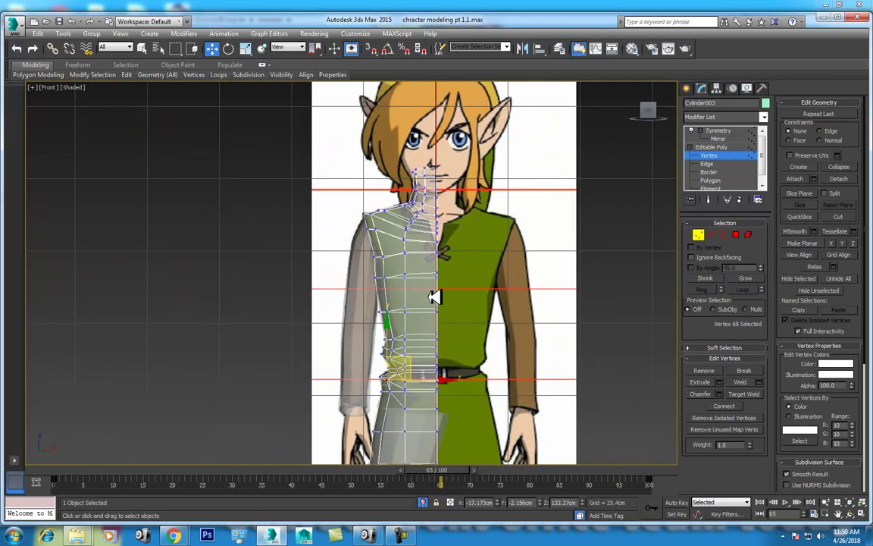
{"action": "scroll", "coordinate": [439, 307], "scroll_direction": "up", "scroll_amount": 1}
{"action": "scroll", "coordinate": [444, 322], "scroll_direction": "up", "scroll_amount": 2}
{"action": "scroll", "coordinate": [433, 348], "scroll_direction": "down", "scroll_amount": 2}
{"action": "scroll", "coordinate": [402, 280], "scroll_direction": "down", "scroll_amount": 1}
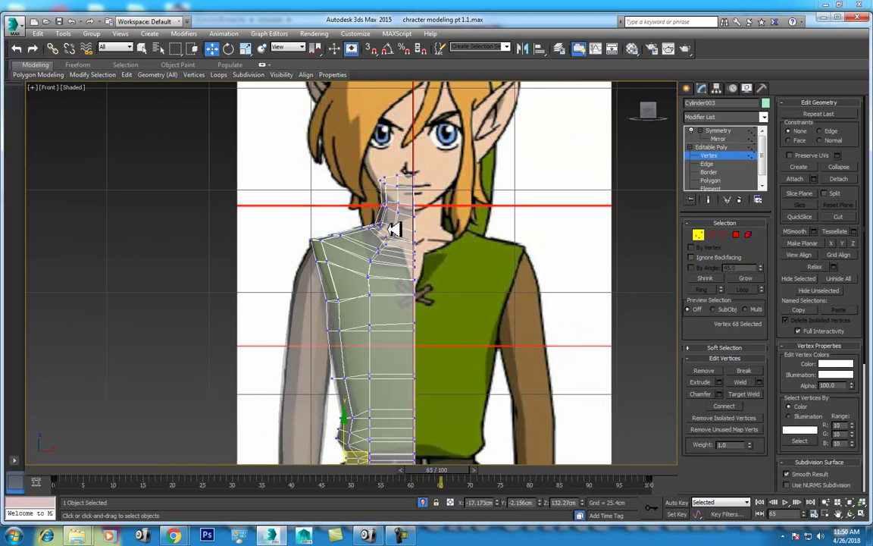
{"action": "middle_click_drag", "start_coordinate": [414, 309], "coordinate": [423, 262]}
{"action": "middle_click_drag", "start_coordinate": [419, 317], "coordinate": [419, 392]}
{"action": "middle_click_drag", "start_coordinate": [422, 305], "coordinate": [435, 365]}
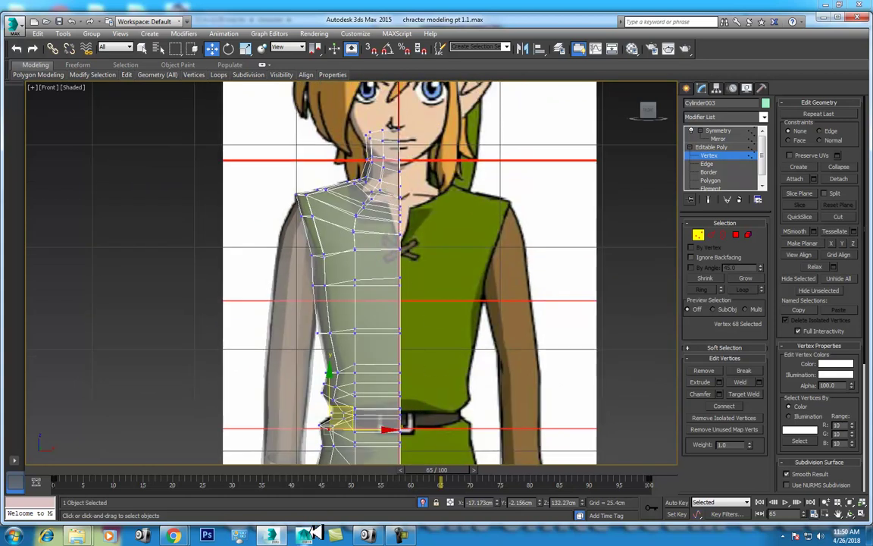
{"action": "scroll", "coordinate": [397, 283], "scroll_direction": "up", "scroll_amount": 5}
{"action": "middle_click_drag", "start_coordinate": [386, 240], "coordinate": [407, 301]}
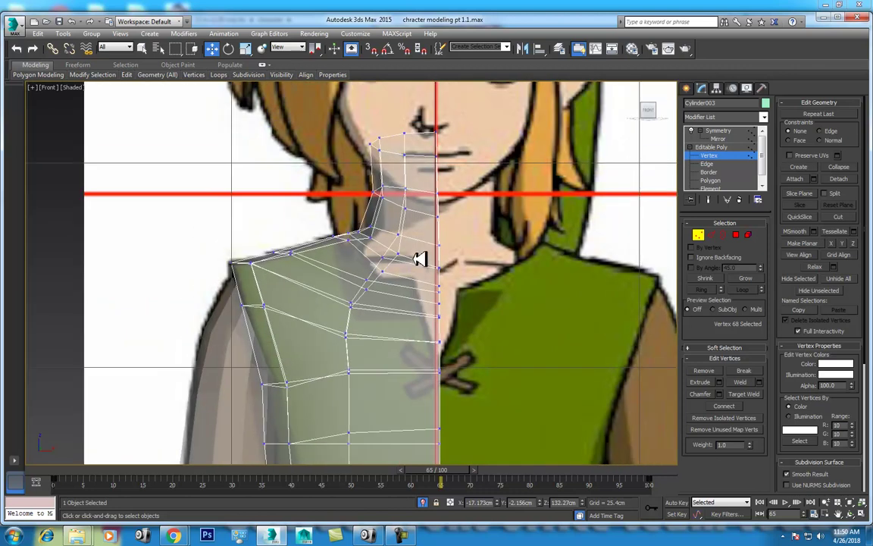
Step: Frame the head and shoulders in the front view and maximize it again
{"action": "key", "text": "alt+w"}
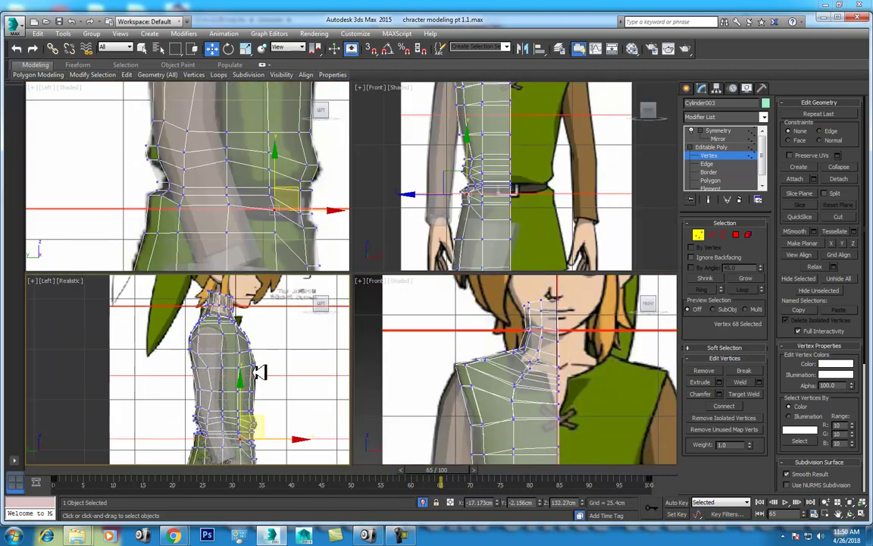
{"action": "scroll", "coordinate": [279, 382], "scroll_direction": "up", "scroll_amount": 3}
{"action": "scroll", "coordinate": [260, 333], "scroll_direction": "up", "scroll_amount": 2}
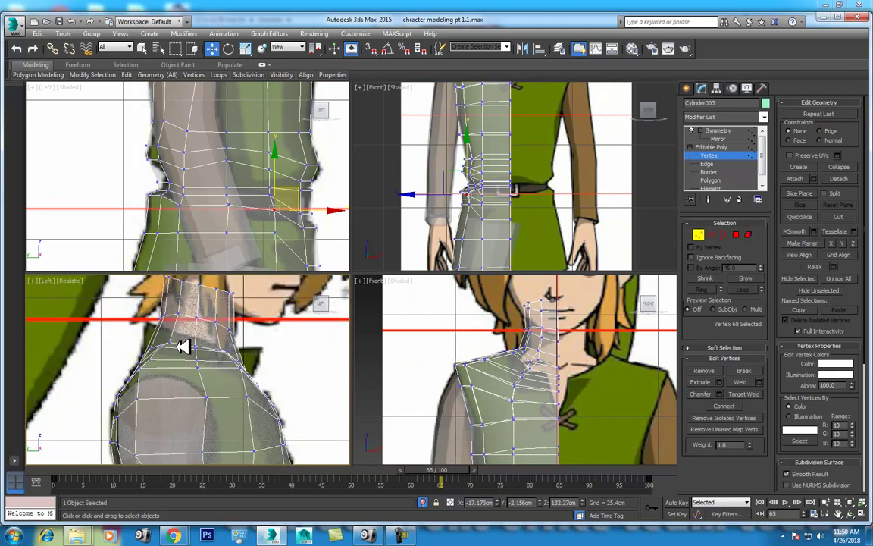
{"action": "scroll", "coordinate": [179, 345], "scroll_direction": "up", "scroll_amount": 1}
{"action": "mouse_move", "coordinate": [455, 152]}
{"action": "middle_mouse_down"}
{"action": "mouse_move", "coordinate": [540, 195]}
{"action": "mouse_move", "coordinate": [520, 173]}
{"action": "middle_mouse_up"}
{"action": "key", "text": "alt+w"}
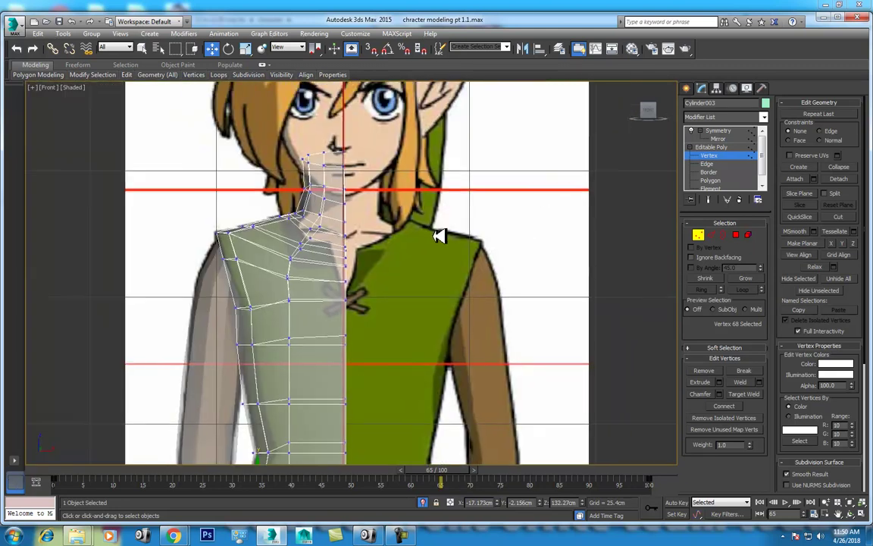
{"action": "scroll", "coordinate": [476, 223], "scroll_direction": "up", "scroll_amount": 2}
Step: Select the neck polygons, grow the selection twice, and add the collar and five shoulder polygons
{"action": "left_click", "coordinate": [736, 235]}
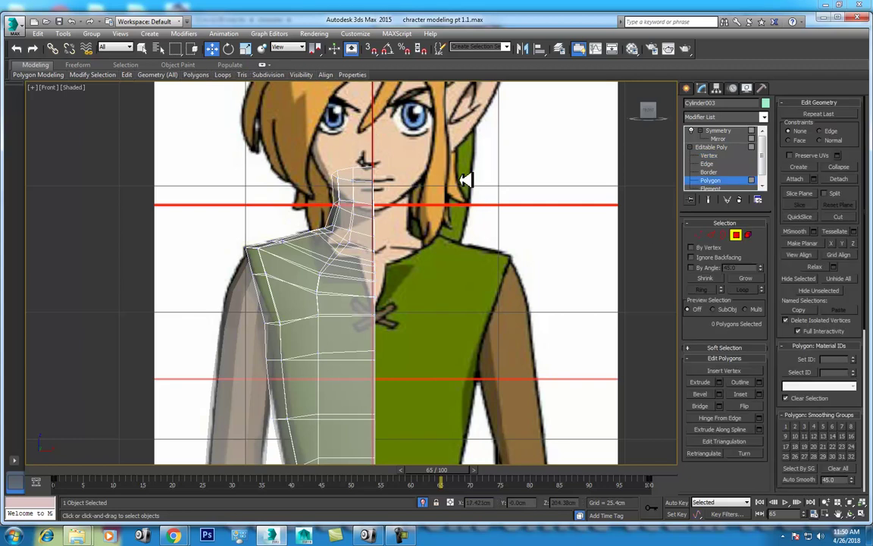
{"action": "middle_click_drag", "start_coordinate": [412, 144], "coordinate": [432, 168]}
{"action": "left_click_drag", "start_coordinate": [432, 168], "coordinate": [355, 214]}
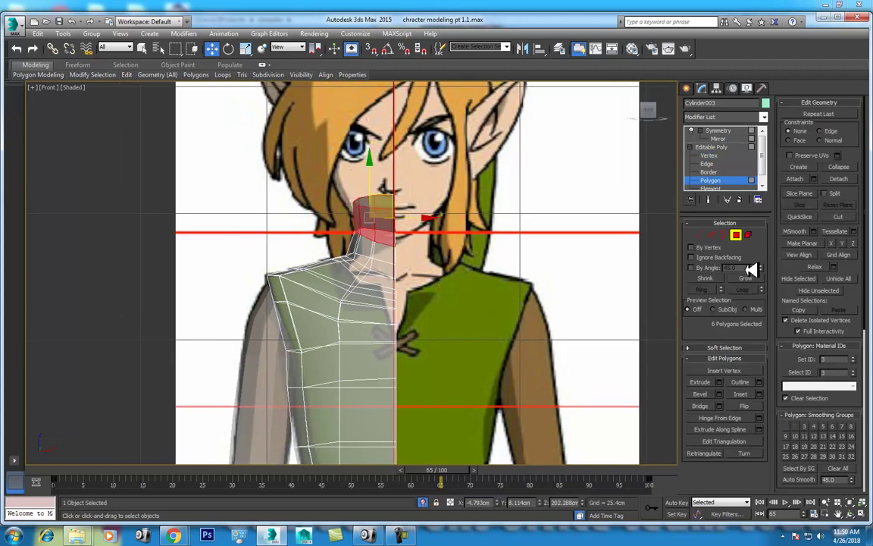
{"action": "left_click", "coordinate": [747, 278]}
{"action": "left_click", "coordinate": [748, 278]}
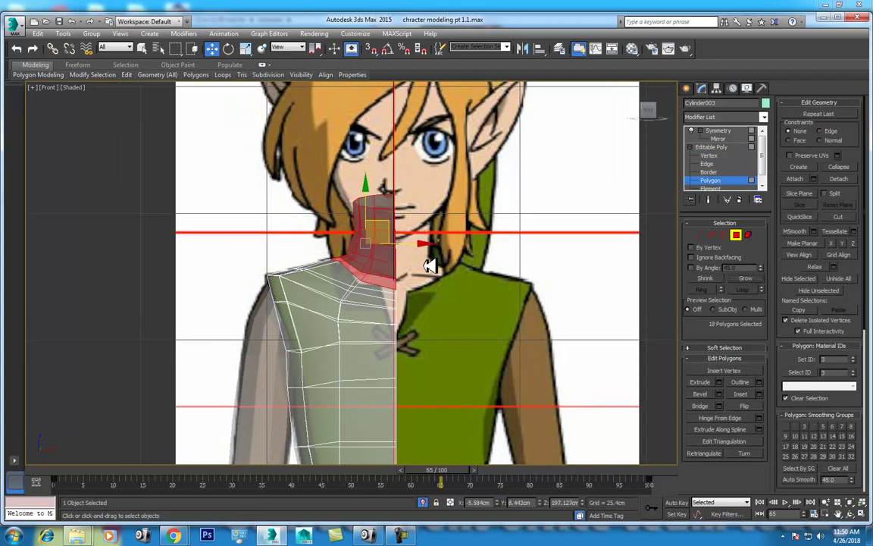
{"action": "scroll", "coordinate": [427, 257], "scroll_direction": "up", "scroll_amount": 2}
{"action": "mouse_move", "coordinate": [407, 286]}
{"action": "left_mouse_down"}
{"action": "mouse_move", "coordinate": [391, 311]}
{"action": "mouse_move", "coordinate": [374, 315]}
{"action": "left_mouse_up"}
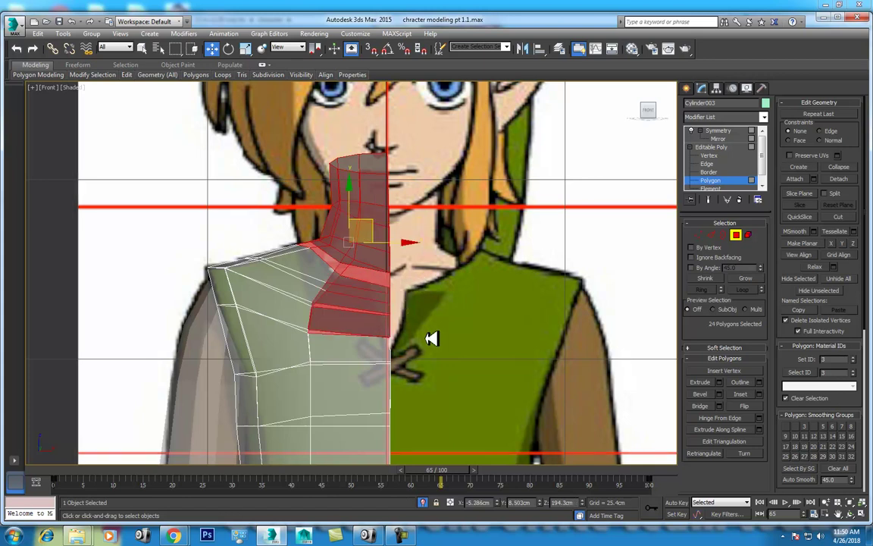
{"action": "key", "text": "F3"}
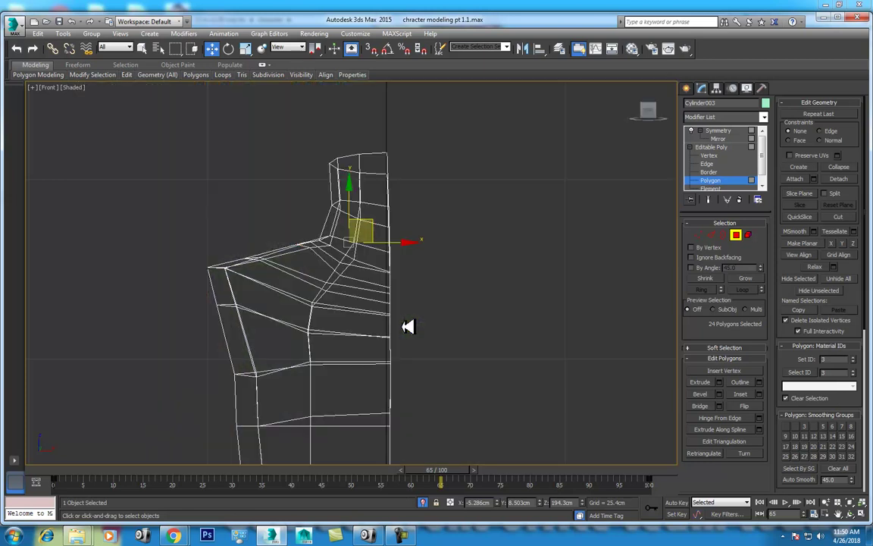
{"action": "key", "text": "F3"}
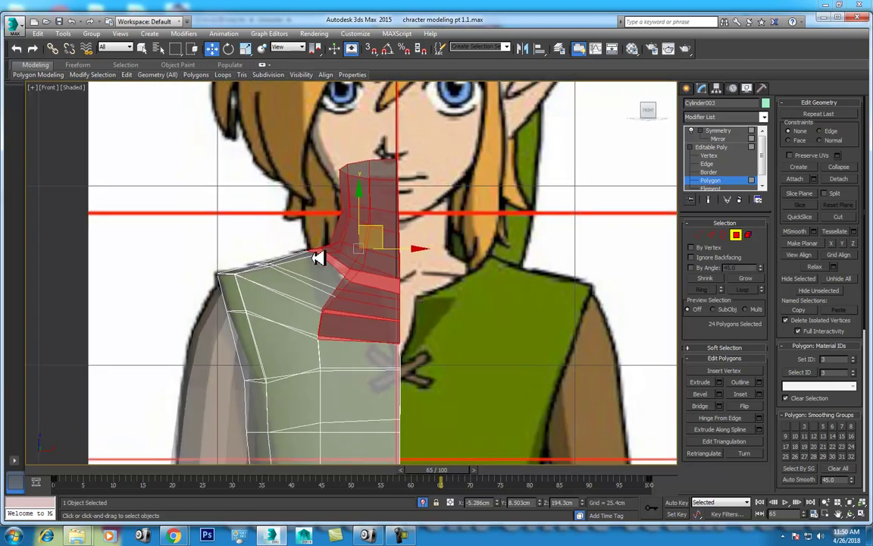
{"action": "left_click_drag", "start_coordinate": [303, 240], "coordinate": [329, 276], "text": "ctrl"}
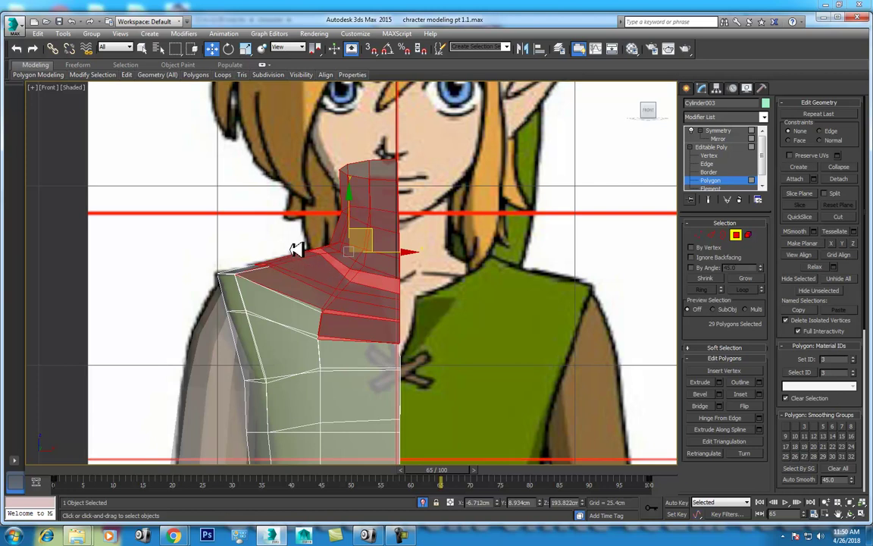
Step: Shift-drag the 29 selected polygons in the enlarged front view to clone them
{"action": "key", "text": "alt+w"}
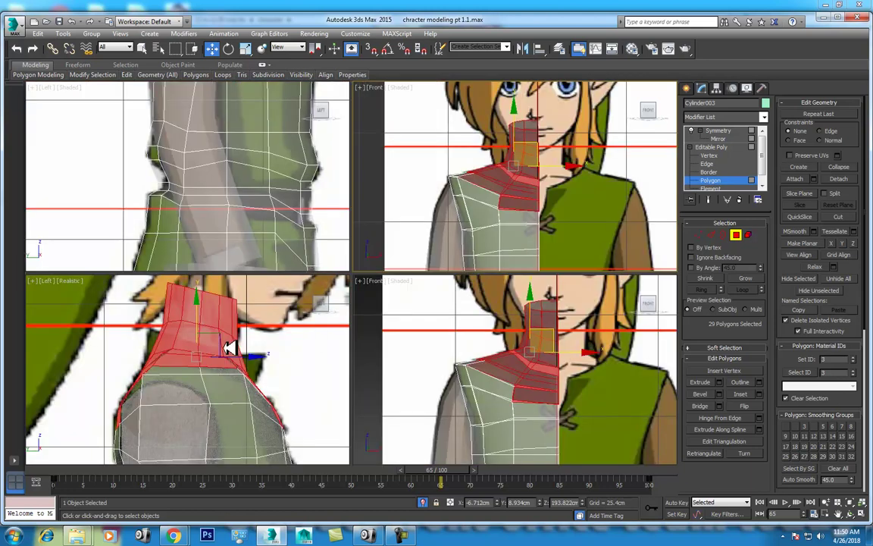
{"action": "scroll", "coordinate": [557, 167], "scroll_direction": "up", "scroll_amount": 2}
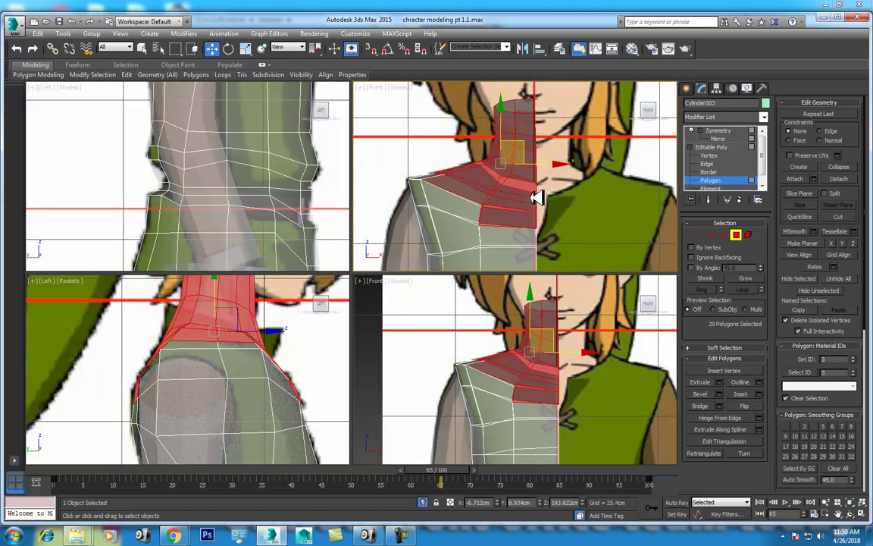
{"action": "scroll", "coordinate": [508, 203], "scroll_direction": "up", "scroll_amount": 2}
{"action": "scroll", "coordinate": [522, 216], "scroll_direction": "down", "scroll_amount": 2}
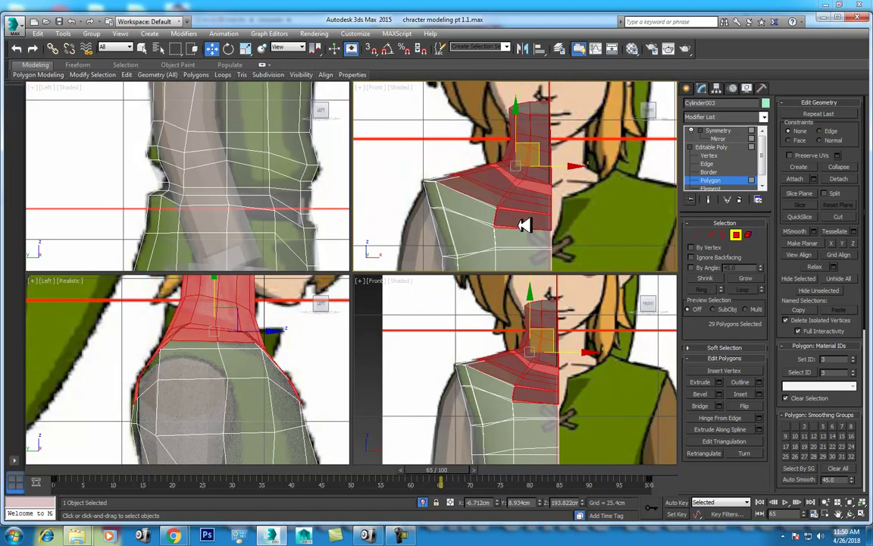
{"action": "middle_click_drag", "start_coordinate": [531, 218], "coordinate": [530, 209]}
{"action": "key", "text": "alt+w"}
{"action": "scroll", "coordinate": [383, 258], "scroll_direction": "up", "scroll_amount": 1}
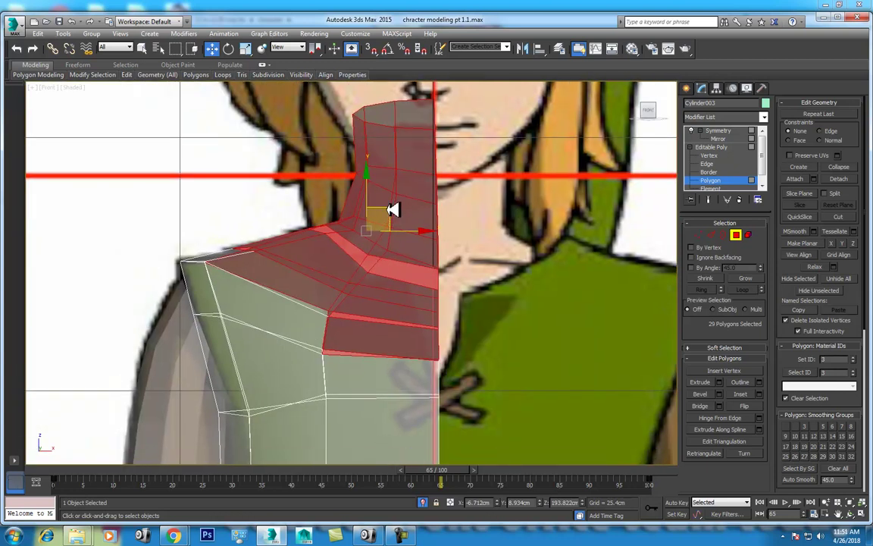
{"action": "left_click_drag", "start_coordinate": [393, 211], "coordinate": [394, 218], "text": "shift"}
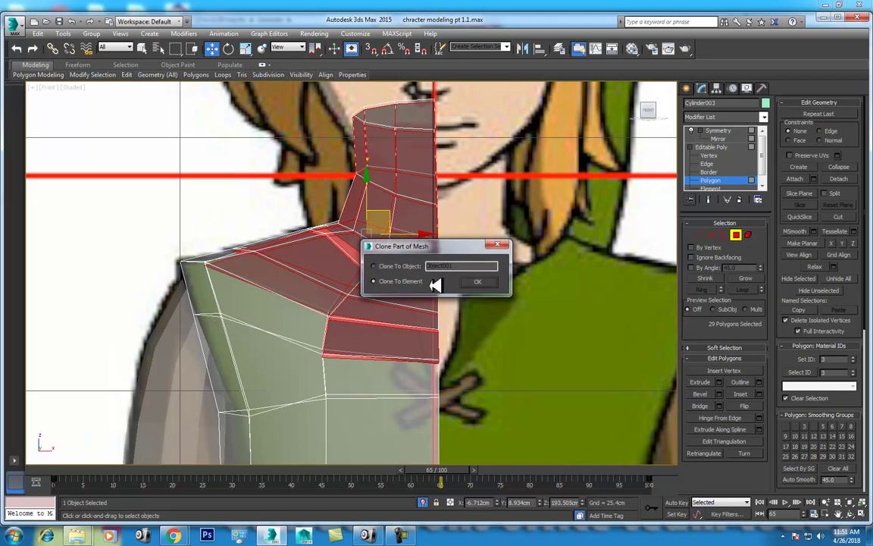
Step: Clone the polygons as a separate object and rename Object001 to 'body'
{"action": "left_click", "coordinate": [395, 265]}
{"action": "left_click", "coordinate": [485, 282]}
{"action": "right_click", "coordinate": [389, 214]}
{"action": "left_click", "coordinate": [392, 196]}
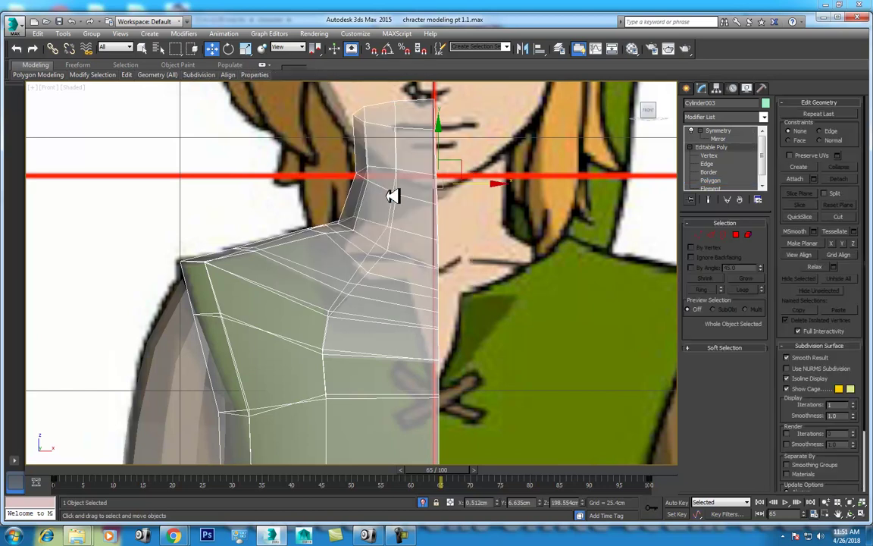
{"action": "left_click", "coordinate": [392, 196]}
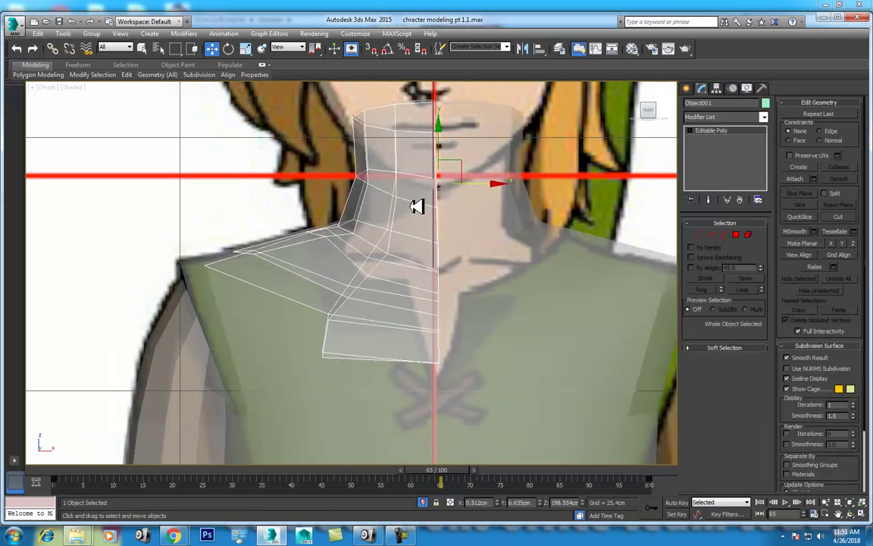
{"action": "left_click", "coordinate": [711, 104]}
Step: Hide the body mesh and return to polygon editing on the torso Cylinder003
{"action": "key", "text": "ctrl+z"}
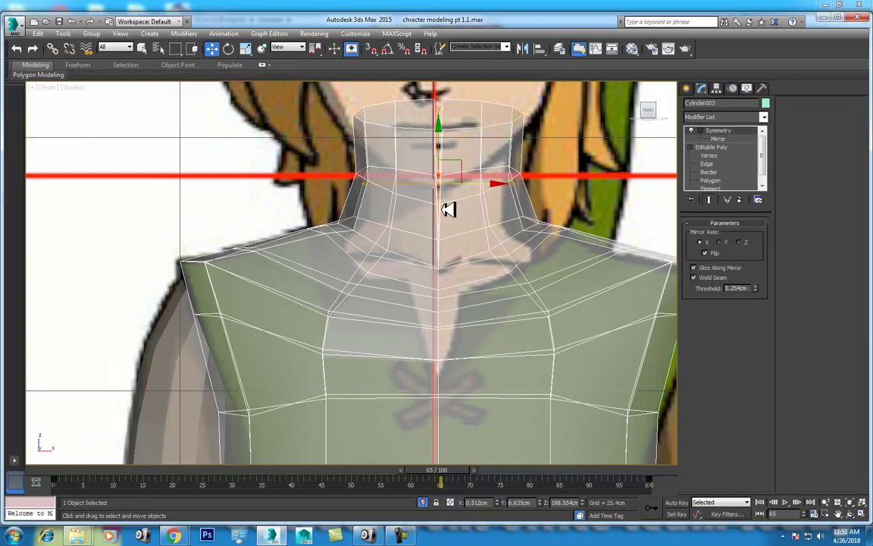
{"action": "key", "text": "ctrl+y"}
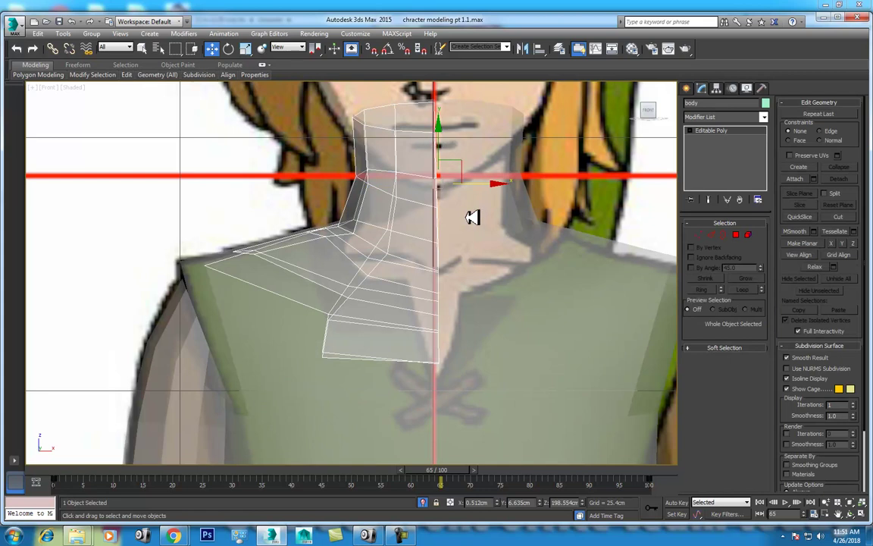
{"action": "right_click", "coordinate": [419, 172]}
{"action": "left_click", "coordinate": [455, 141]}
{"action": "key", "text": "ctrl+z"}
{"action": "key", "text": "ctrl+z"}
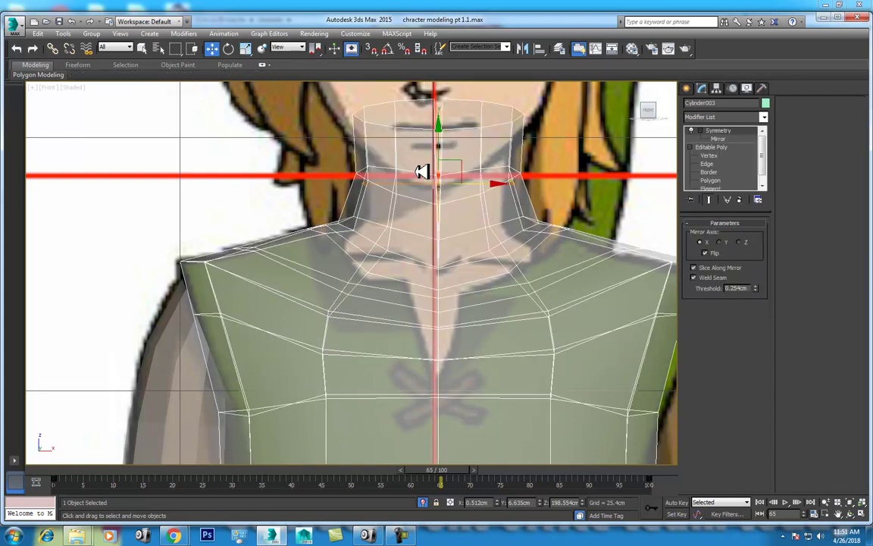
{"action": "left_click", "coordinate": [711, 180]}
Step: Select the upper neck polygons, grow the selection, and delete them from the torso
{"action": "middle_click_drag", "start_coordinate": [535, 195], "coordinate": [530, 238]}
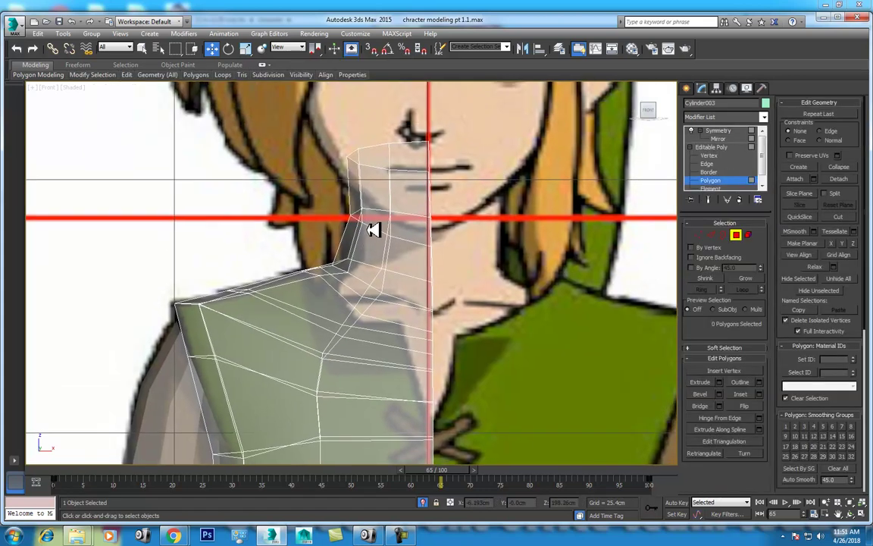
{"action": "left_click_drag", "start_coordinate": [477, 133], "coordinate": [339, 194]}
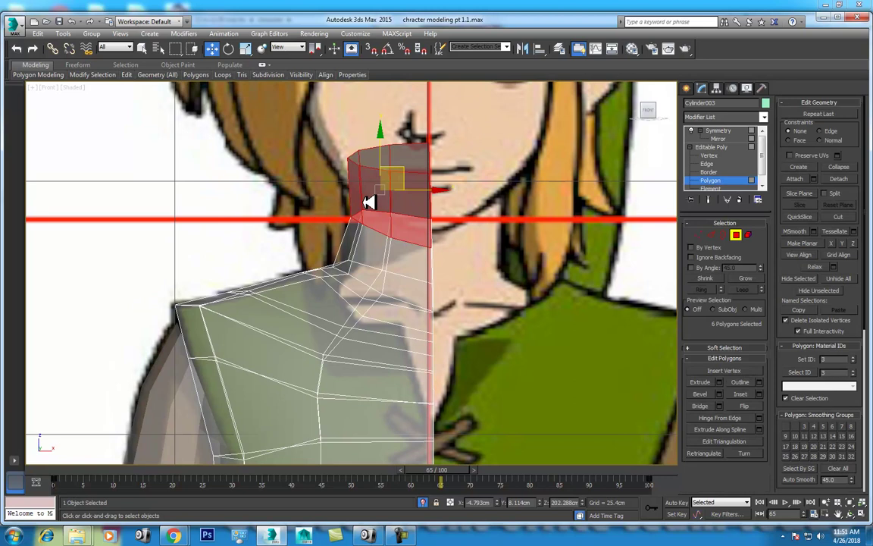
{"action": "left_click", "coordinate": [745, 277]}
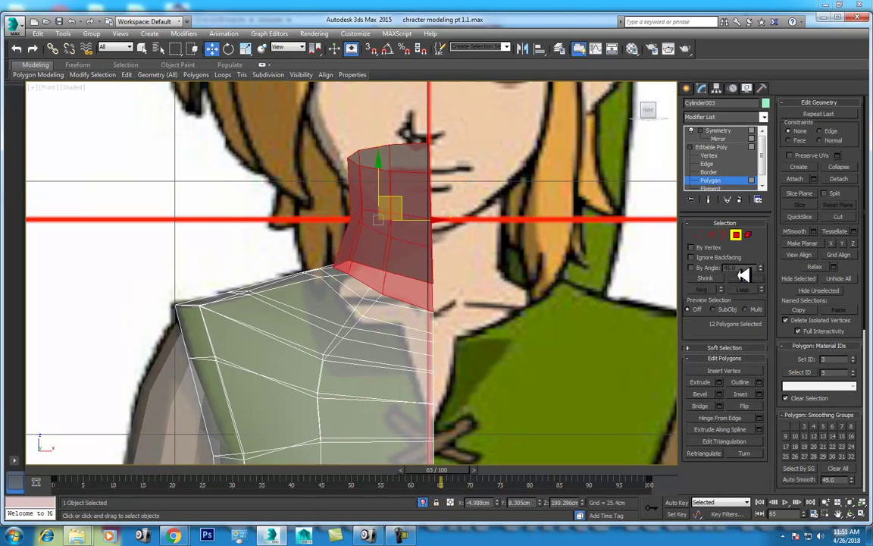
{"action": "key", "text": "Delete"}
Step: In Vertex mode, move four collar centre-edge vertices outward from the centre line
{"action": "middle_click_drag", "start_coordinate": [416, 259], "coordinate": [408, 211]}
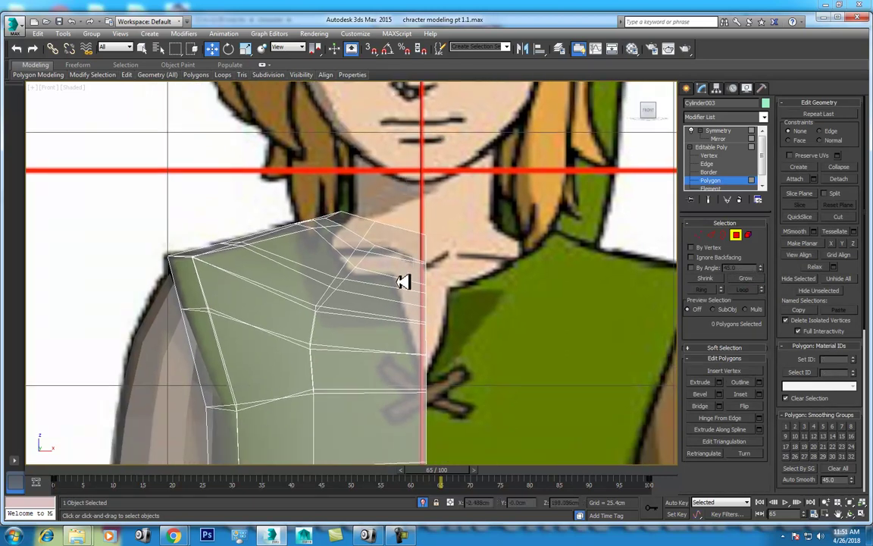
{"action": "left_click", "coordinate": [701, 236]}
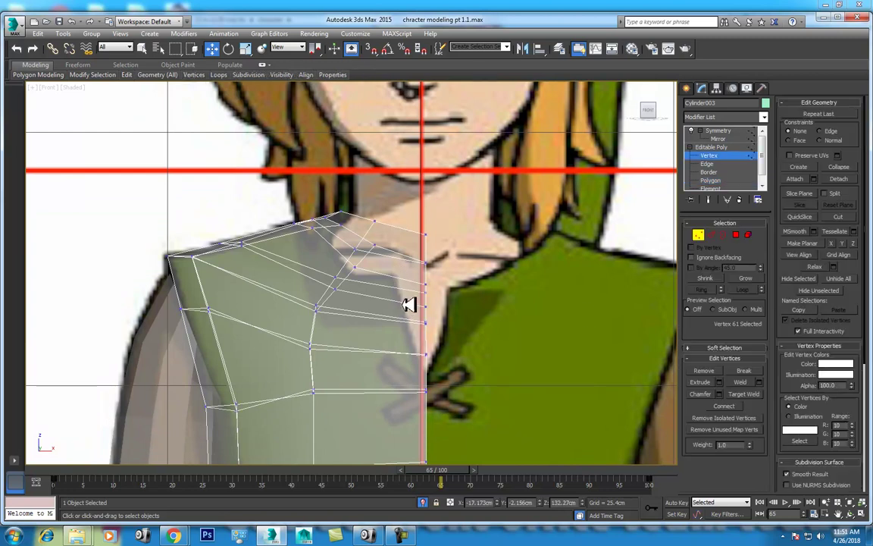
{"action": "mouse_move", "coordinate": [273, 469]}
{"action": "left_mouse_down"}
{"action": "mouse_move", "coordinate": [16, 471]}
{"action": "mouse_move", "coordinate": [421, 475]}
{"action": "mouse_move", "coordinate": [65, 471]}
{"action": "left_mouse_up"}
{"action": "key", "text": "w"}
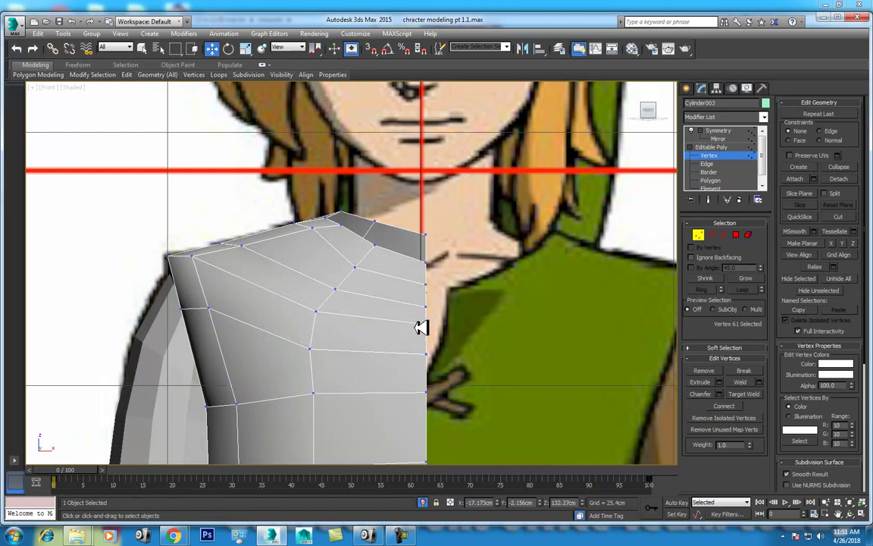
{"action": "left_click_drag", "start_coordinate": [430, 327], "coordinate": [419, 301]}
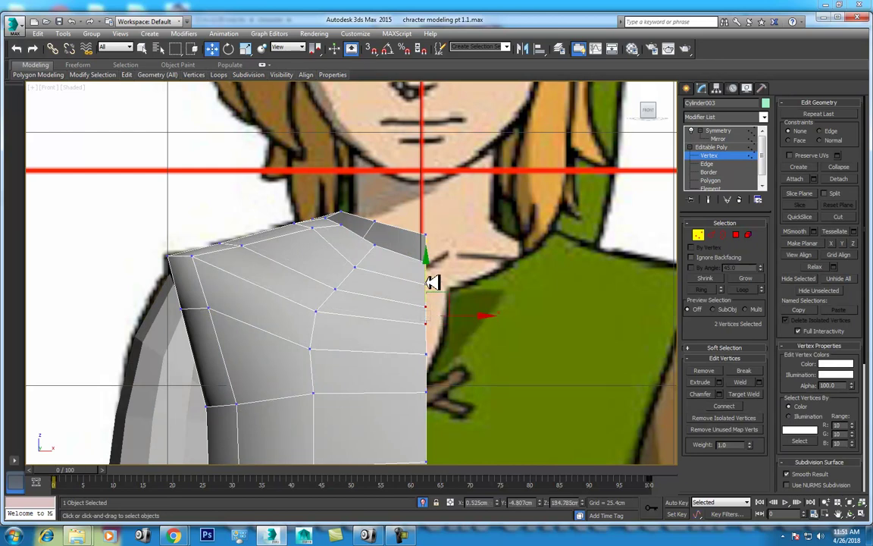
{"action": "left_click_drag", "start_coordinate": [448, 274], "coordinate": [429, 290], "text": "ctrl"}
{"action": "left_click", "coordinate": [432, 284], "text": "ctrl"}
{"action": "key", "text": "alt+x"}
{"action": "left_click_drag", "start_coordinate": [273, 475], "coordinate": [415, 476]}
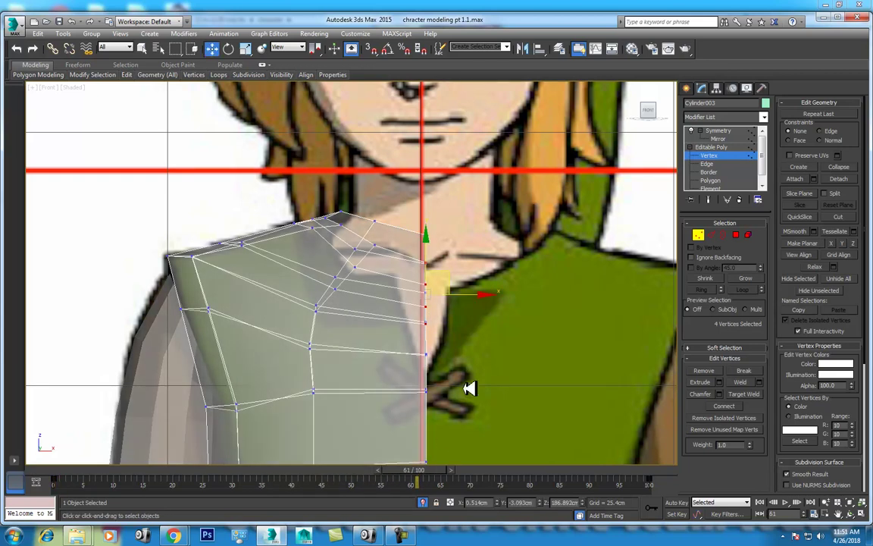
{"action": "left_click_drag", "start_coordinate": [485, 294], "coordinate": [469, 296]}
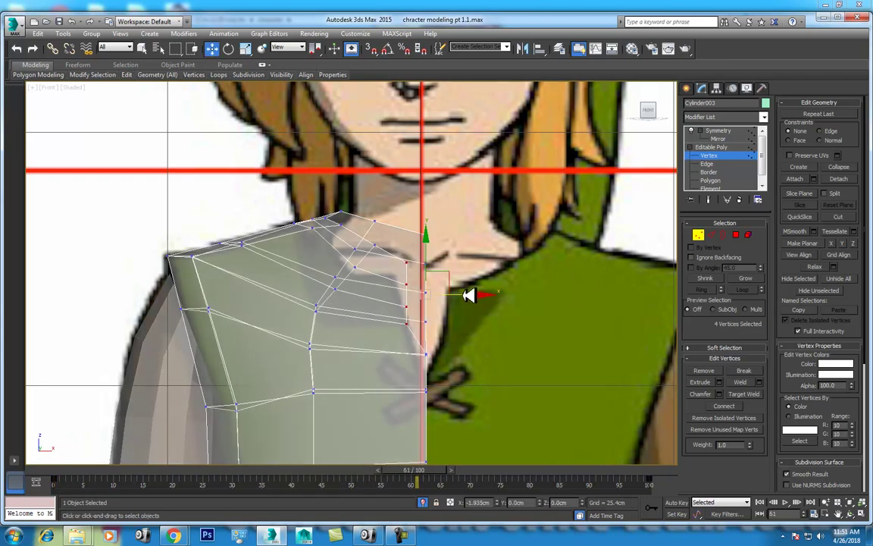
{"action": "mouse_move", "coordinate": [360, 475]}
{"action": "left_mouse_down"}
{"action": "mouse_move", "coordinate": [432, 475]}
{"action": "mouse_move", "coordinate": [68, 470]}
{"action": "left_mouse_up"}
Step: Align the collar's bottom vertex to the centre line and pull the upper collar vertex outward along X
{"action": "left_click", "coordinate": [428, 353]}
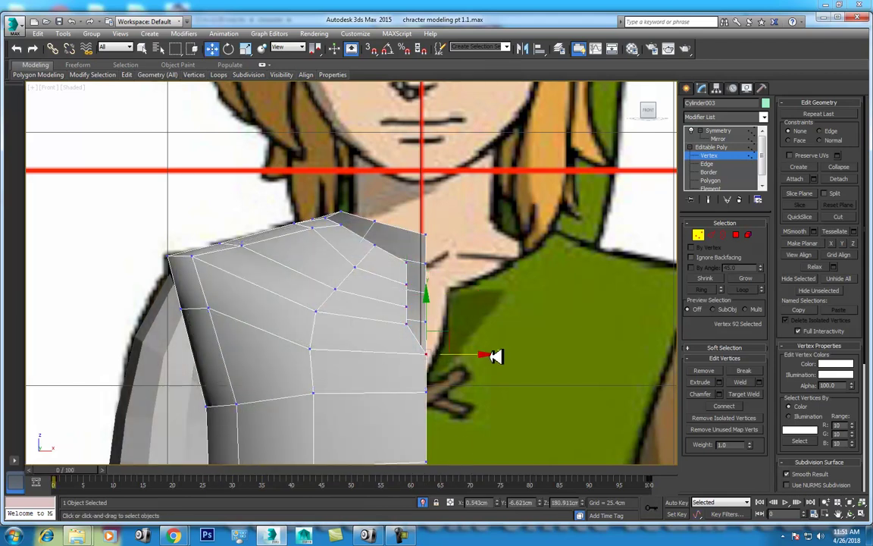
{"action": "left_click_drag", "start_coordinate": [483, 355], "coordinate": [457, 383]}
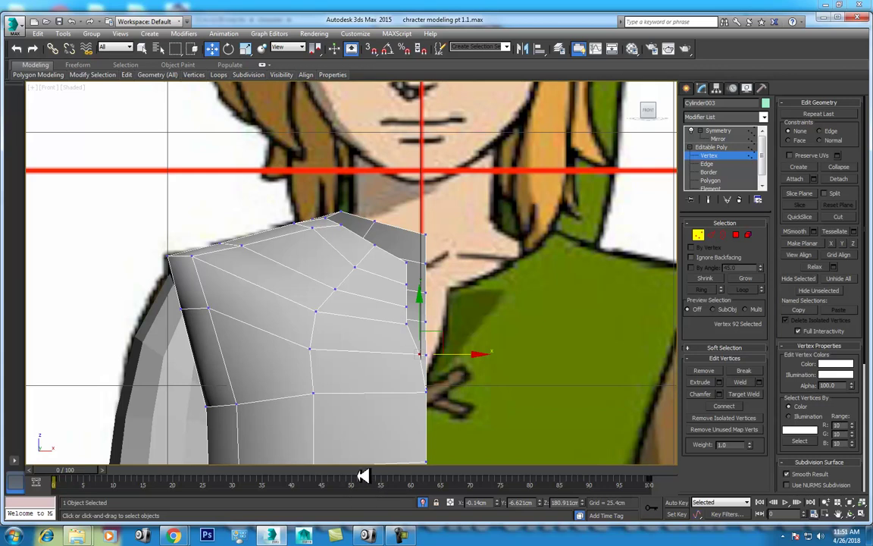
{"action": "left_click_drag", "start_coordinate": [55, 471], "coordinate": [442, 472]}
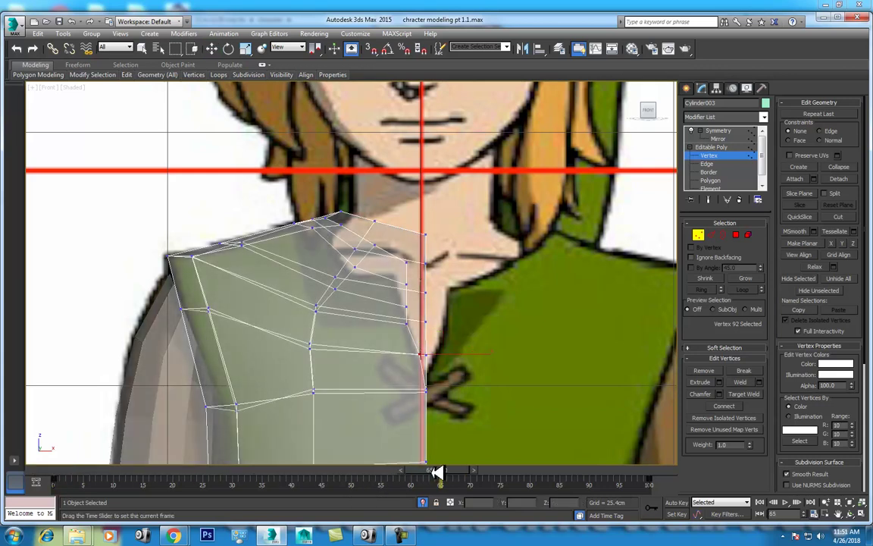
{"action": "left_click", "coordinate": [409, 307]}
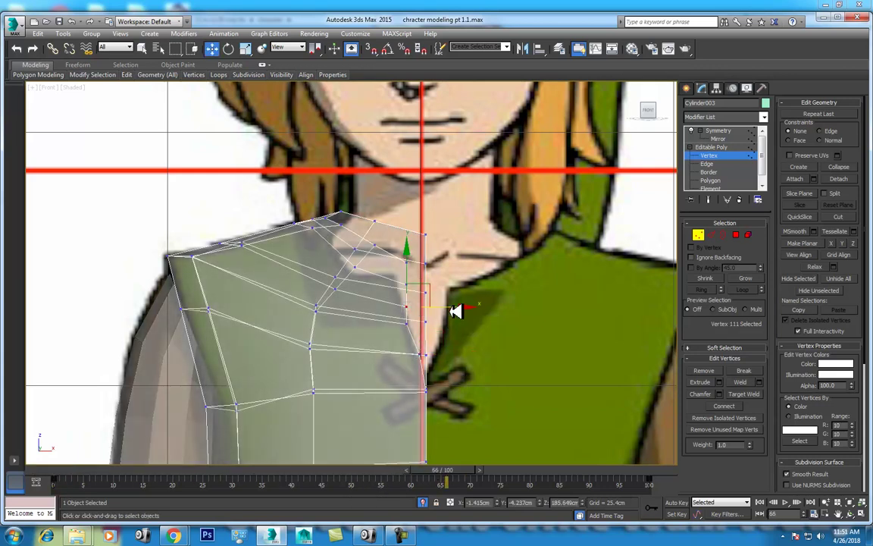
{"action": "left_click", "coordinate": [409, 285]}
{"action": "left_click", "coordinate": [410, 261]}
{"action": "left_click_drag", "start_coordinate": [427, 241], "coordinate": [354, 273]}
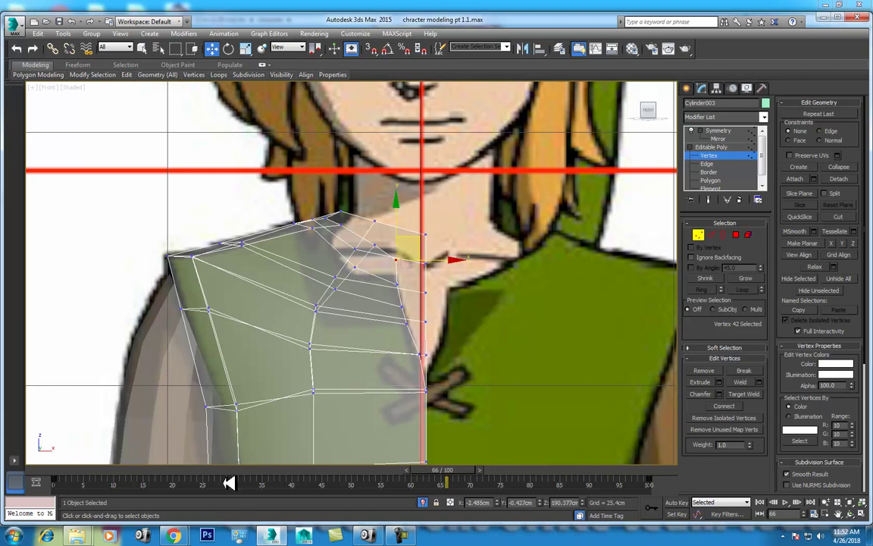
{"action": "left_click_drag", "start_coordinate": [92, 470], "coordinate": [15, 463]}
{"action": "key", "text": "w"}
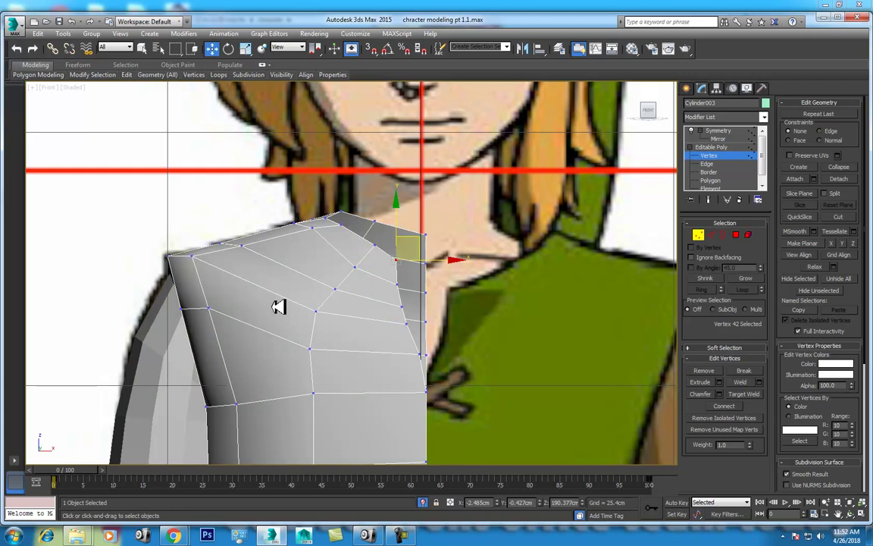
{"action": "middle_click_drag", "start_coordinate": [302, 326], "coordinate": [332, 298]}
{"action": "mouse_move", "coordinate": [373, 262]}
{"action": "middle_mouse_down"}
{"action": "mouse_move", "coordinate": [373, 303]}
{"action": "mouse_move", "coordinate": [365, 276]}
{"action": "mouse_move", "coordinate": [454, 351]}
{"action": "middle_mouse_up"}
Step: Orbit around the shoulder, switch to the Left view, and select the shoulder-top vertices
{"action": "key", "text": "p"}
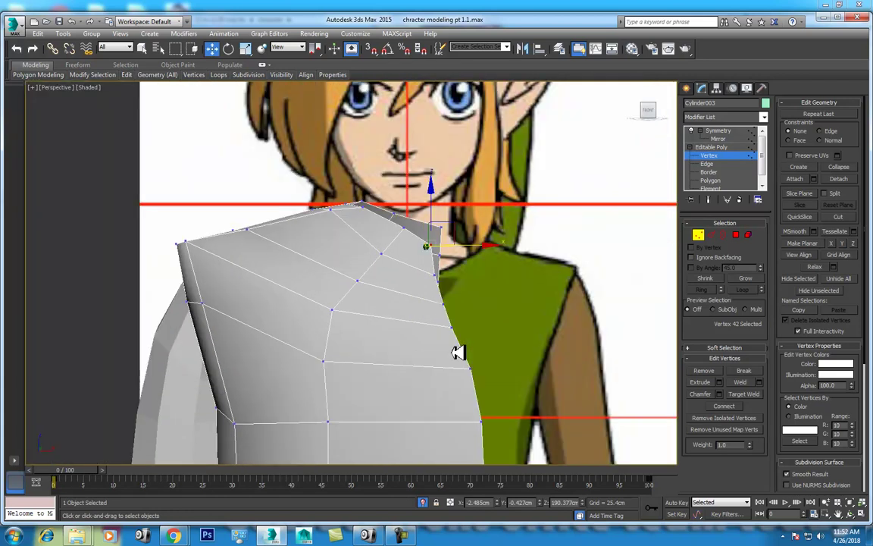
{"action": "left_click", "coordinate": [855, 513]}
{"action": "mouse_move", "coordinate": [396, 303]}
{"action": "left_mouse_down"}
{"action": "mouse_move", "coordinate": [412, 328]}
{"action": "mouse_move", "coordinate": [371, 306]}
{"action": "mouse_move", "coordinate": [443, 311]}
{"action": "mouse_move", "coordinate": [429, 331]}
{"action": "mouse_move", "coordinate": [346, 300]}
{"action": "left_mouse_up"}
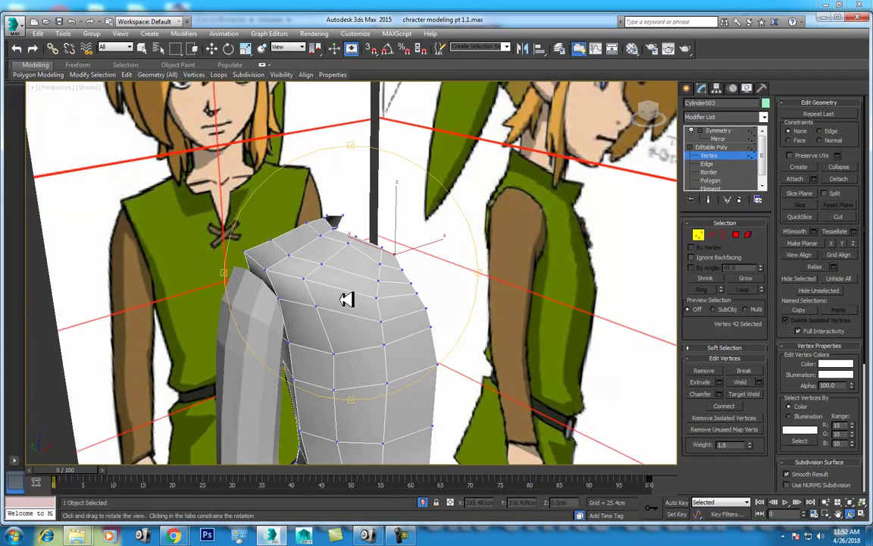
{"action": "key", "text": "l"}
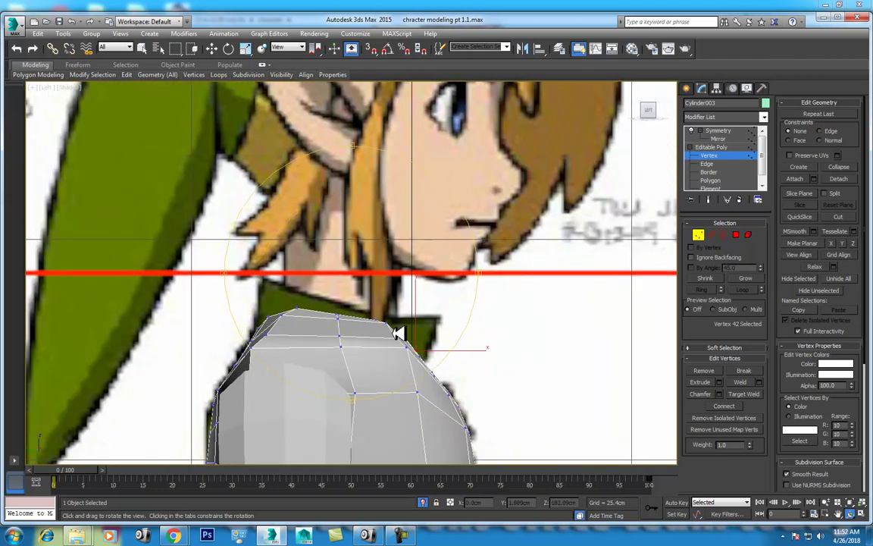
{"action": "key", "text": "w"}
{"action": "left_click_drag", "start_coordinate": [339, 310], "coordinate": [360, 301]}
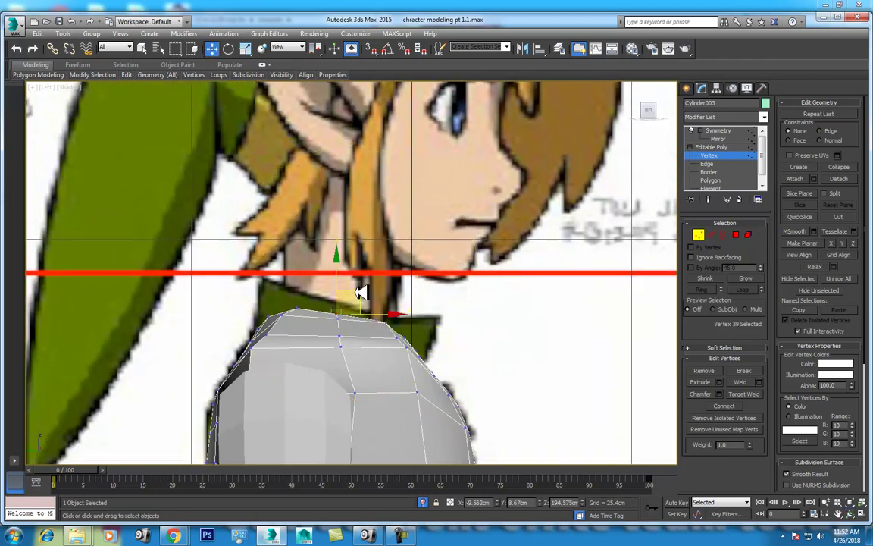
Step: Show four viewports with enlarged side and Front views, then add one more vertex to the selection
{"action": "key", "text": "alt+w"}
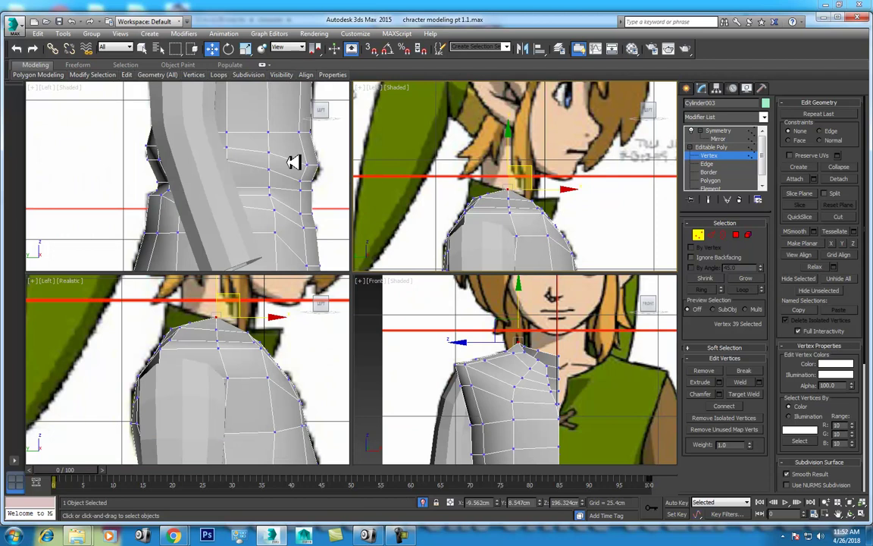
{"action": "middle_click_drag", "start_coordinate": [294, 163], "coordinate": [276, 171], "text": "alt"}
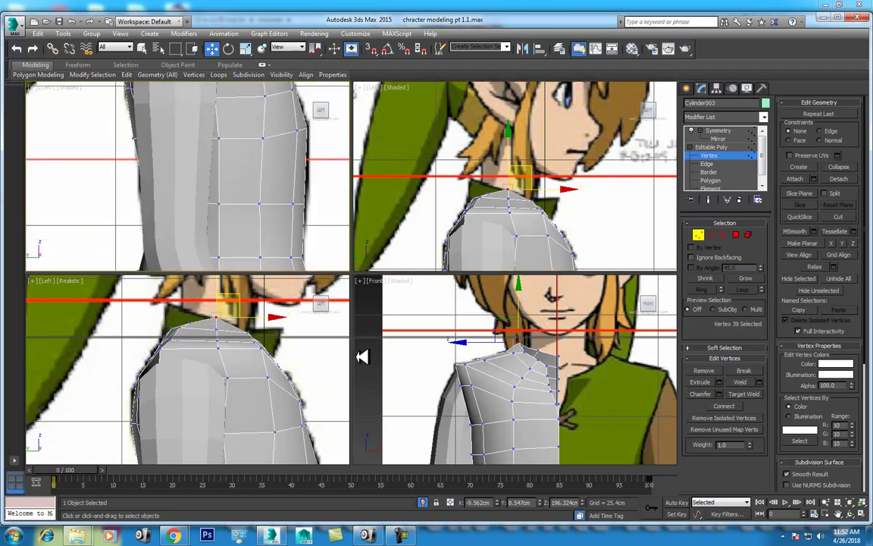
{"action": "left_click_drag", "start_coordinate": [357, 271], "coordinate": [369, 369]}
{"action": "scroll", "coordinate": [327, 311], "scroll_direction": "down", "scroll_amount": 2}
{"action": "scroll", "coordinate": [594, 238], "scroll_direction": "up", "scroll_amount": 2}
{"action": "scroll", "coordinate": [561, 242], "scroll_direction": "up", "scroll_amount": 1}
{"action": "key", "text": "f"}
{"action": "scroll", "coordinate": [526, 214], "scroll_direction": "up", "scroll_amount": 4}
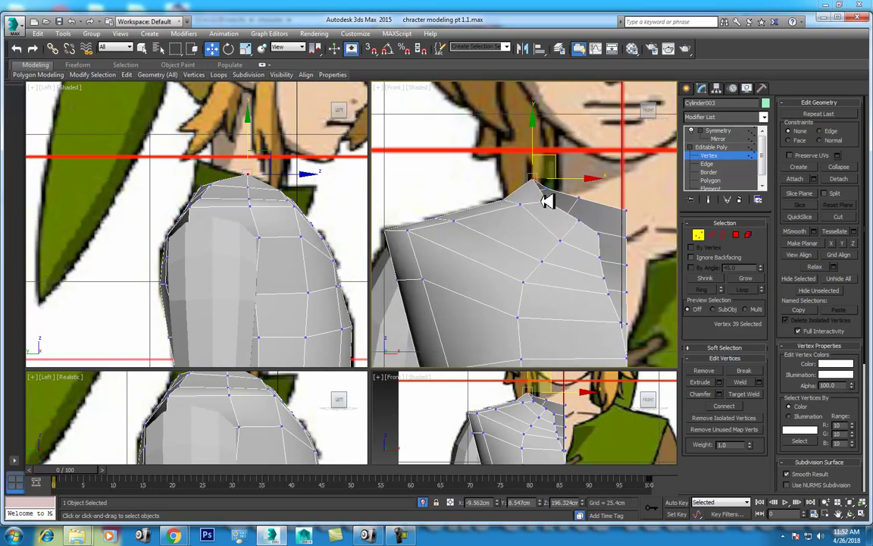
{"action": "middle_click_drag", "start_coordinate": [318, 203], "coordinate": [302, 204], "text": "alt"}
{"action": "left_click", "coordinate": [549, 200], "text": "ctrl"}
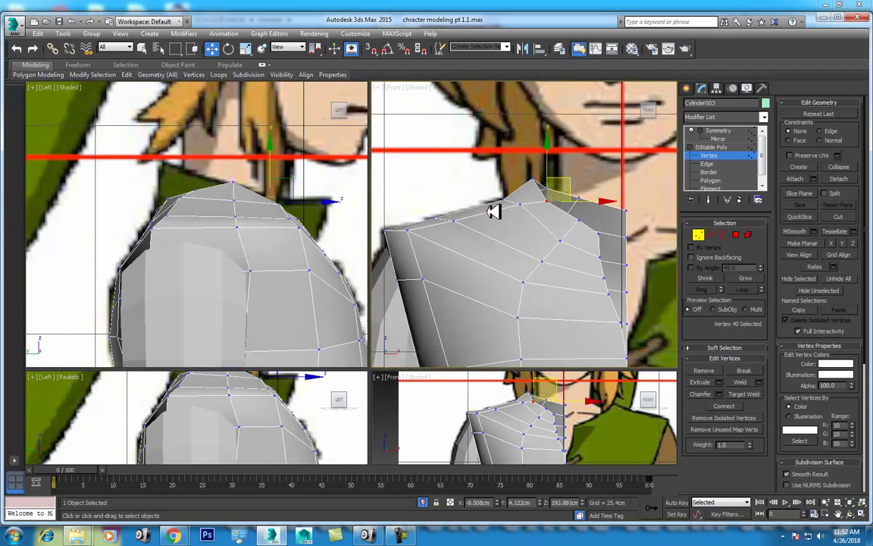
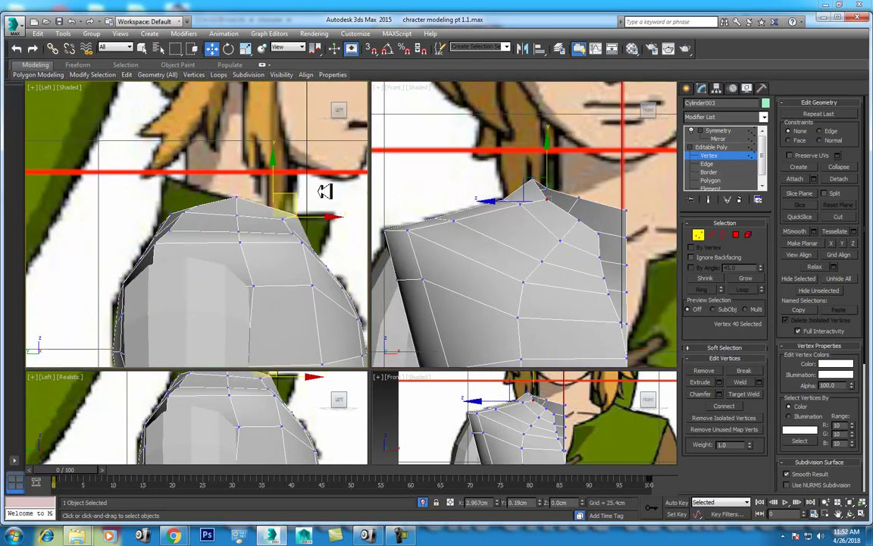
Step: In the side view, raise and reposition the shoulder and neck vertices toward the reference collar
{"action": "left_click_drag", "start_coordinate": [301, 192], "coordinate": [317, 191]}
{"action": "left_click", "coordinate": [578, 200], "text": "ctrl"}
{"action": "left_click_drag", "start_coordinate": [318, 232], "coordinate": [360, 197]}
{"action": "left_click", "coordinate": [599, 234], "text": "ctrl"}
{"action": "middle_click_drag", "start_coordinate": [356, 224], "coordinate": [325, 240]}
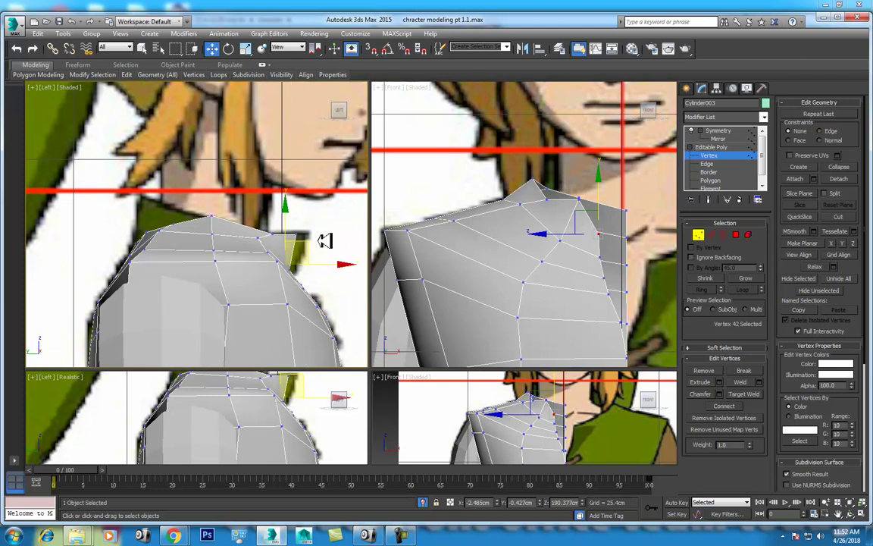
{"action": "left_click_drag", "start_coordinate": [314, 245], "coordinate": [335, 220]}
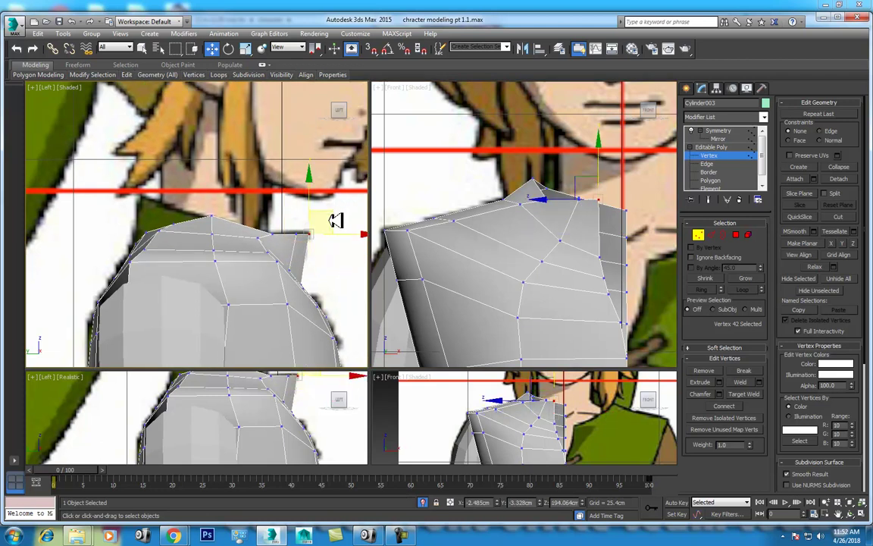
{"action": "left_click", "coordinate": [282, 228], "text": "alt"}
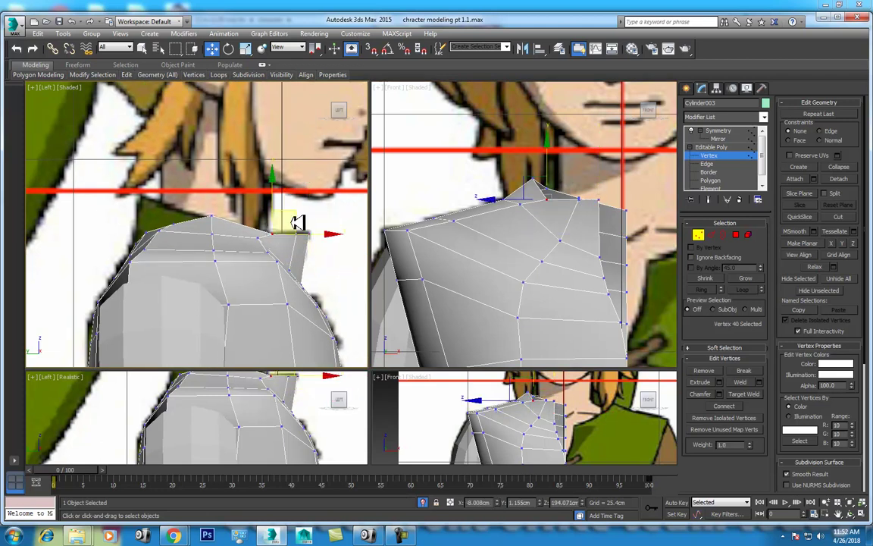
{"action": "left_click_drag", "start_coordinate": [299, 214], "coordinate": [292, 214]}
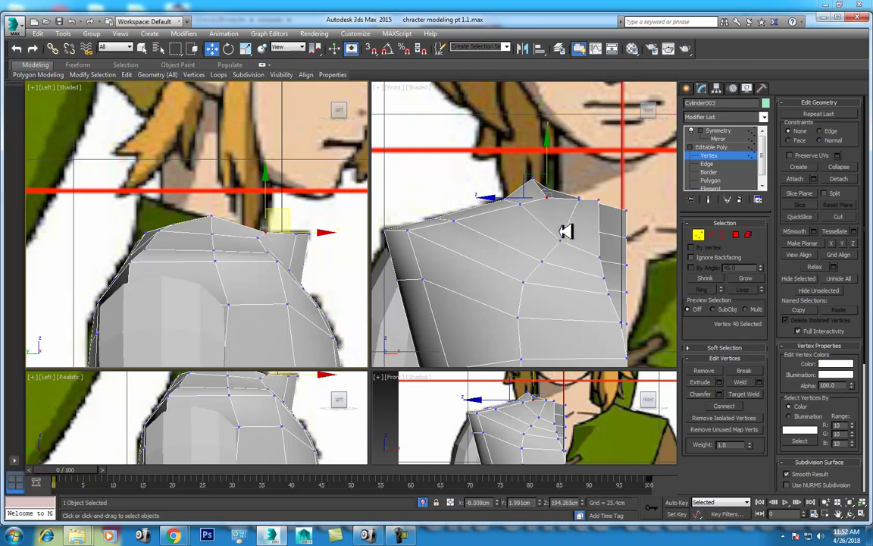
{"action": "left_click", "coordinate": [182, 225], "text": "alt"}
{"action": "middle_click_drag", "start_coordinate": [184, 209], "coordinate": [193, 236]}
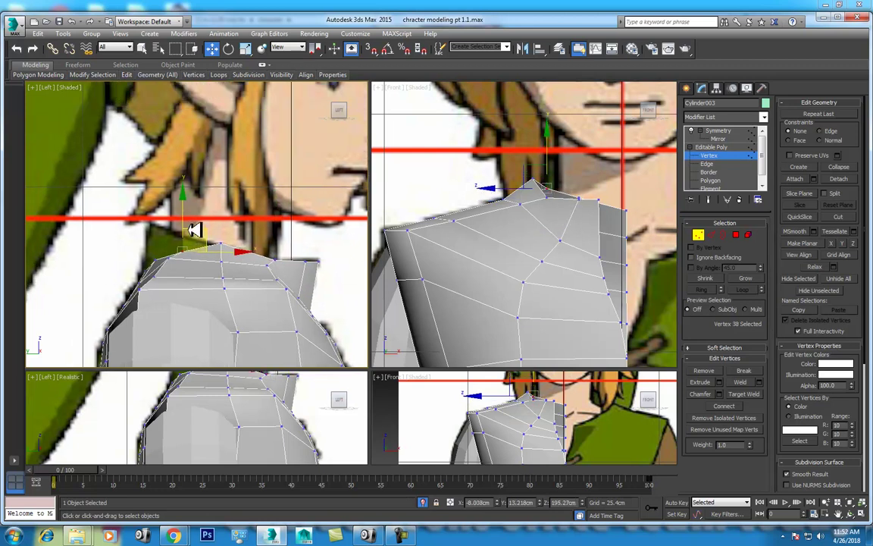
{"action": "left_click_drag", "start_coordinate": [195, 230], "coordinate": [200, 201]}
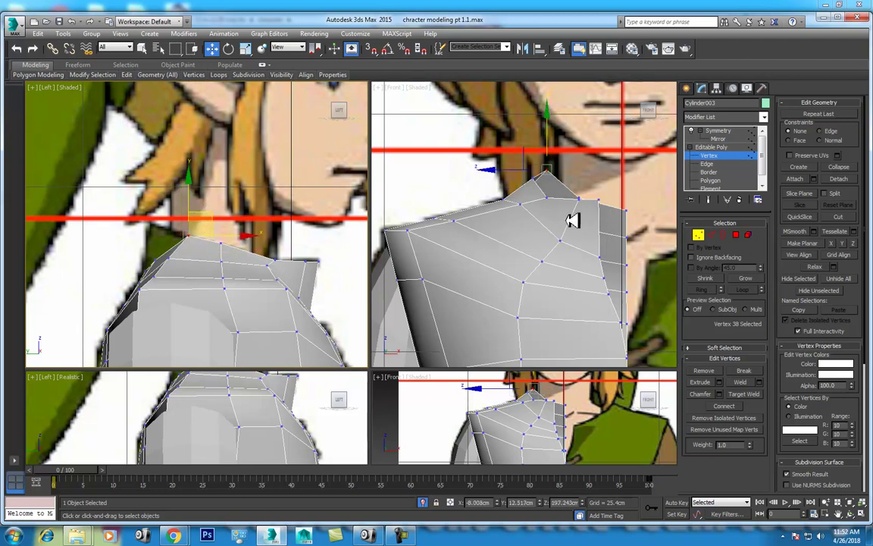
Step: Switch the lower-right view to Perspective and lift individual neck and shoulder points to the collar line
{"action": "middle_click_drag", "start_coordinate": [572, 220], "coordinate": [542, 250]}
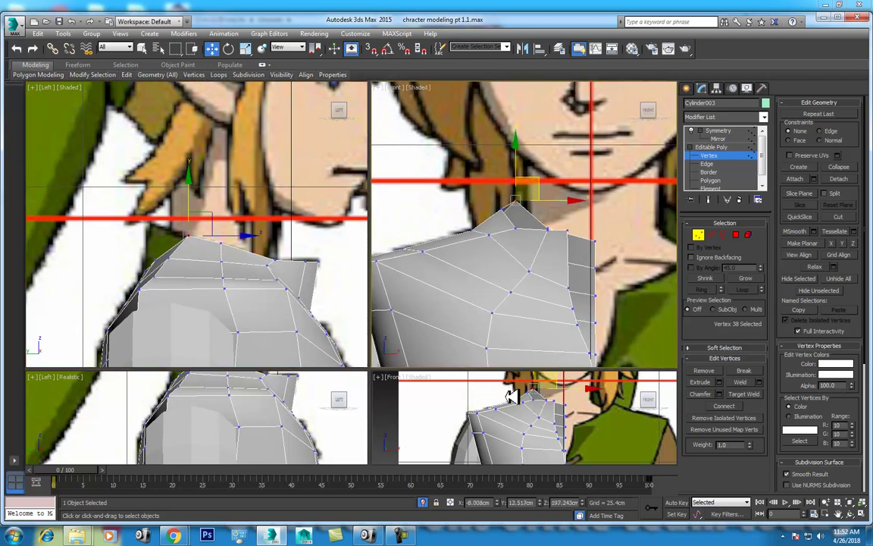
{"action": "key", "text": "shift+z"}
{"action": "key", "text": "shift+z"}
{"action": "key", "text": "shift+z"}
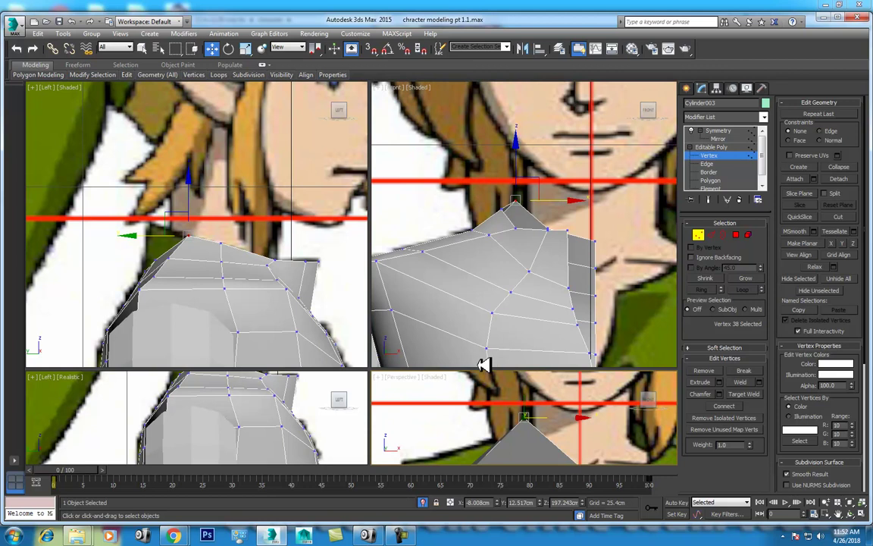
{"action": "left_click_drag", "start_coordinate": [393, 366], "coordinate": [393, 286]}
{"action": "mouse_move", "coordinate": [461, 335]}
{"action": "middle_mouse_down"}
{"action": "mouse_move", "coordinate": [577, 377]}
{"action": "mouse_move", "coordinate": [565, 382]}
{"action": "middle_mouse_up"}
{"action": "left_click", "coordinate": [562, 388], "text": "alt"}
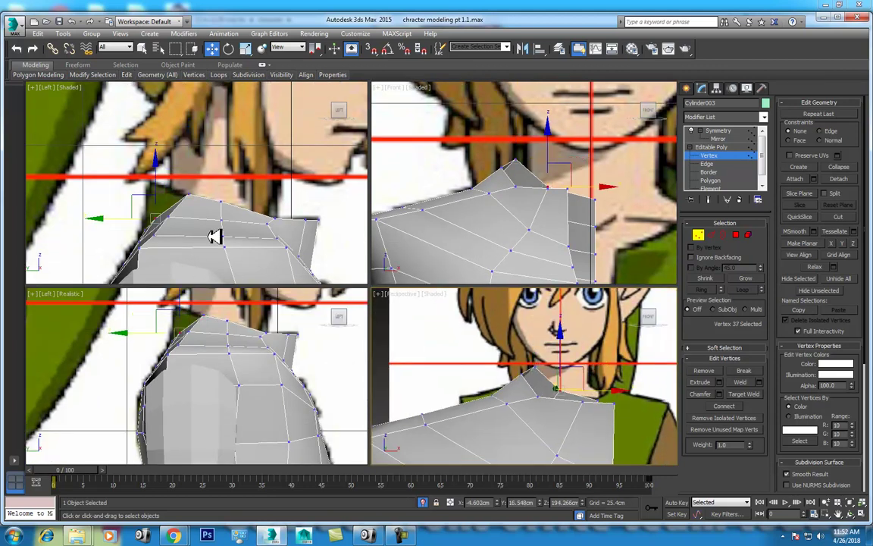
{"action": "middle_click_drag", "start_coordinate": [215, 237], "coordinate": [235, 246]}
{"action": "left_click_drag", "start_coordinate": [195, 208], "coordinate": [200, 144]}
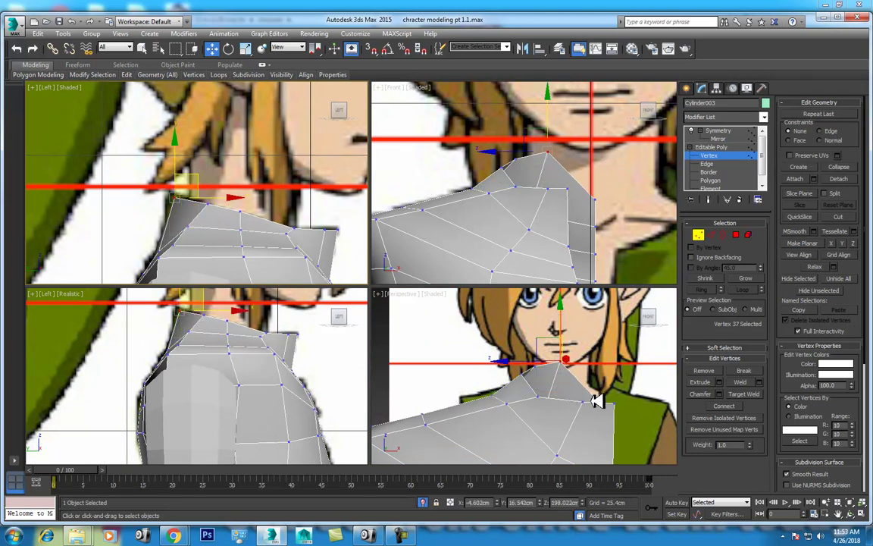
{"action": "left_click", "coordinate": [596, 402]}
{"action": "mouse_move", "coordinate": [199, 213]}
{"action": "middle_mouse_down"}
{"action": "mouse_move", "coordinate": [222, 206]}
{"action": "mouse_move", "coordinate": [211, 191]}
{"action": "middle_mouse_up"}
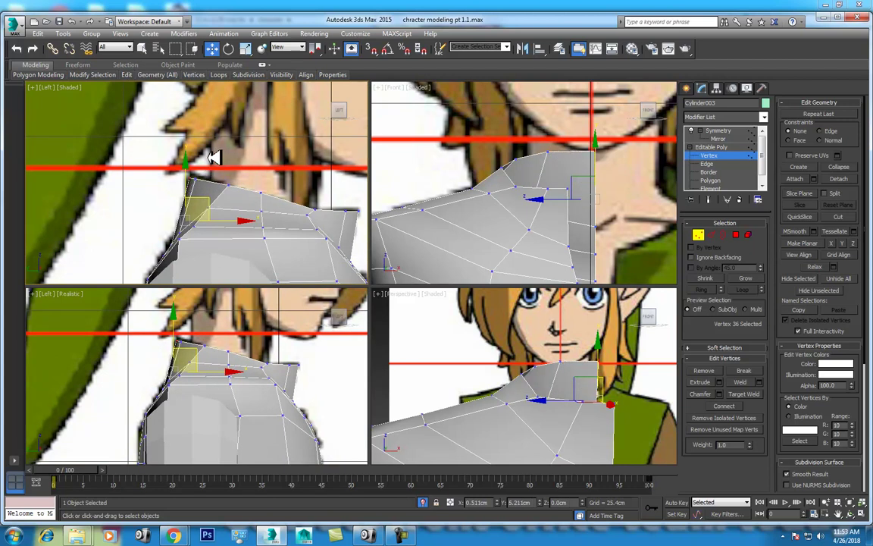
{"action": "key", "text": "ctrl+z"}
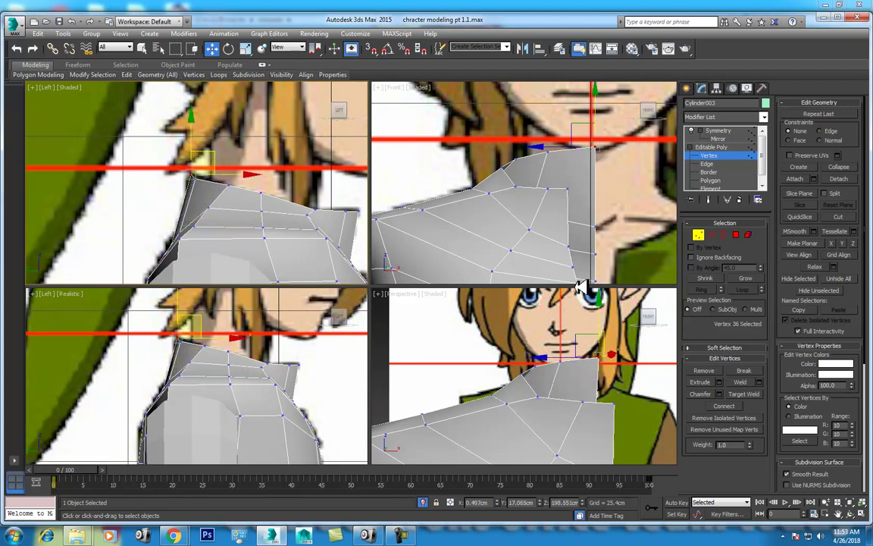
Step: Maximize the perspective view, then orbit and compare Front and Perspective views to check the neck opening
{"action": "scroll", "coordinate": [563, 417], "scroll_direction": "up", "scroll_amount": 1}
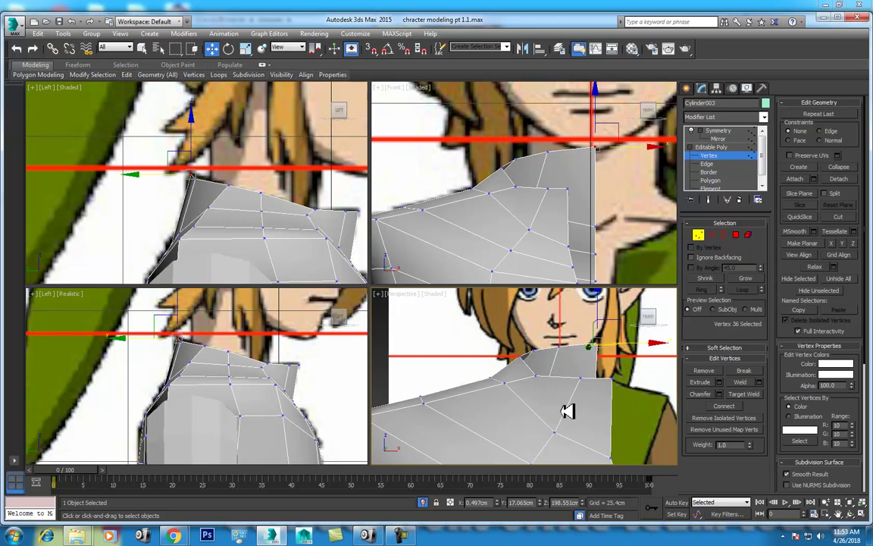
{"action": "scroll", "coordinate": [578, 375], "scroll_direction": "up", "scroll_amount": 2}
{"action": "key", "text": "alt+w"}
{"action": "scroll", "coordinate": [477, 345], "scroll_direction": "down", "scroll_amount": 2}
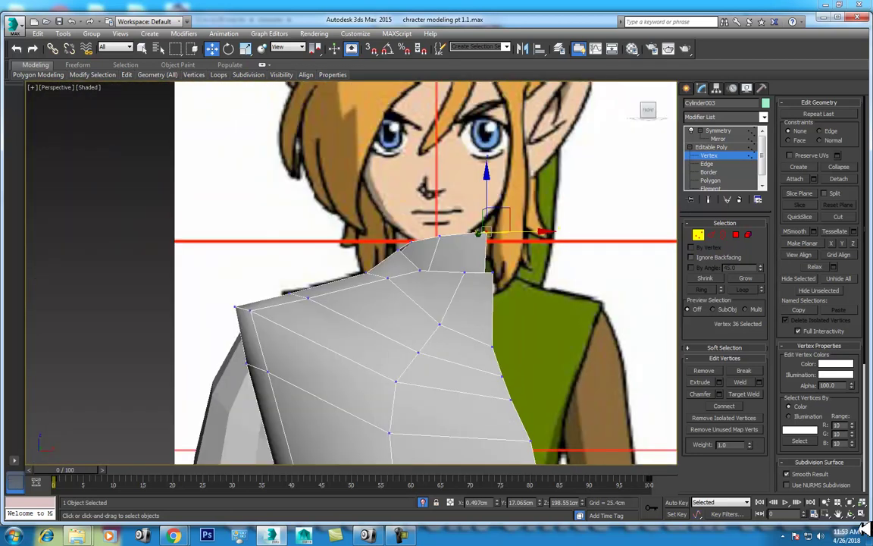
{"action": "left_click", "coordinate": [850, 514]}
{"action": "left_click_drag", "start_coordinate": [449, 321], "coordinate": [529, 343]}
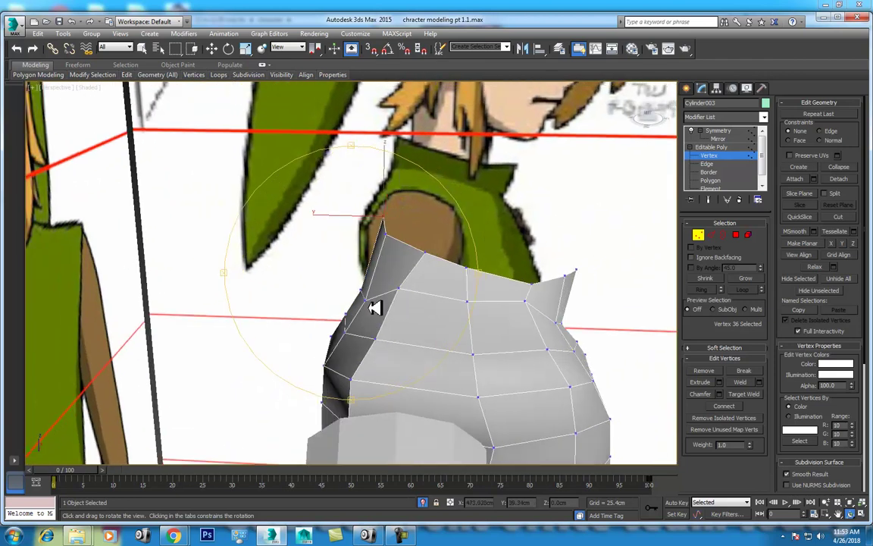
{"action": "left_click_drag", "start_coordinate": [529, 343], "coordinate": [375, 303]}
{"action": "right_click", "coordinate": [375, 303]}
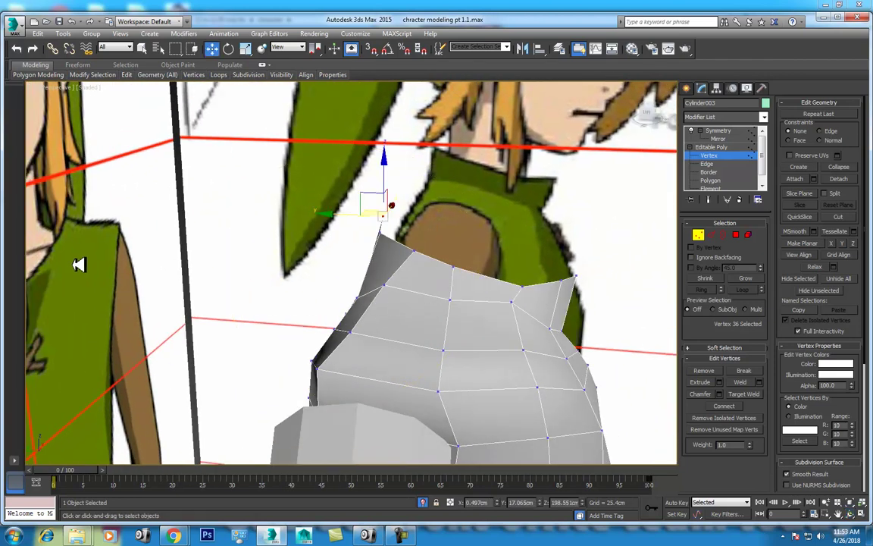
{"action": "middle_click_drag", "start_coordinate": [79, 264], "coordinate": [158, 228], "text": "alt"}
{"action": "middle_click_drag", "start_coordinate": [318, 269], "coordinate": [224, 287], "text": "alt"}
{"action": "key", "text": "f"}
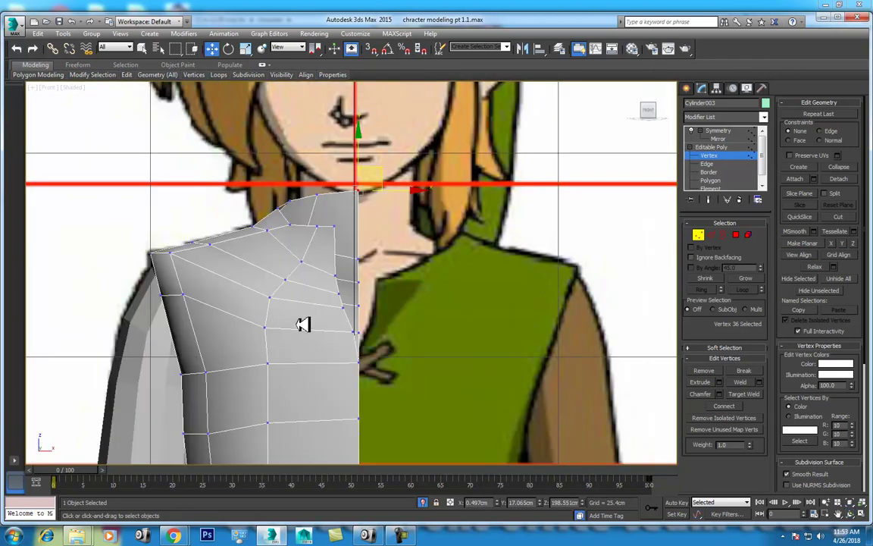
{"action": "scroll", "coordinate": [326, 314], "scroll_direction": "up", "scroll_amount": 2}
{"action": "middle_click_drag", "start_coordinate": [313, 272], "coordinate": [304, 289]}
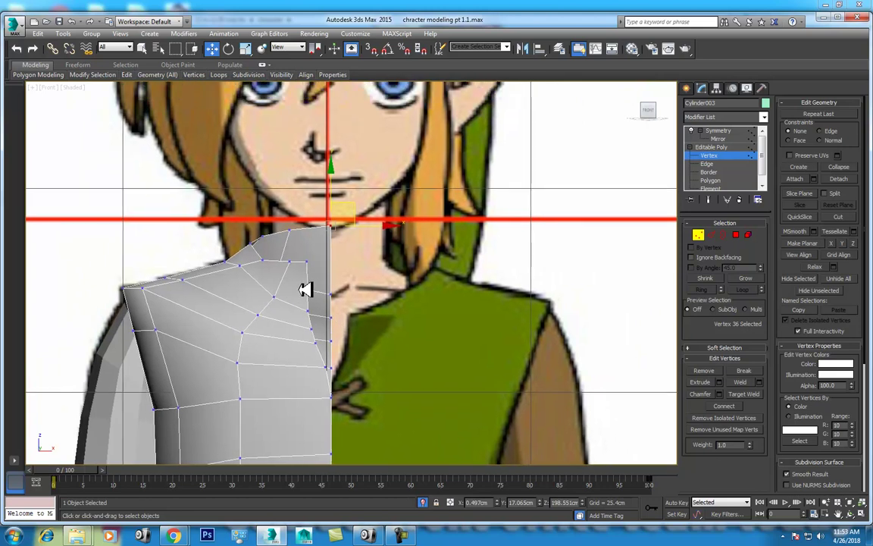
{"action": "key", "text": "p"}
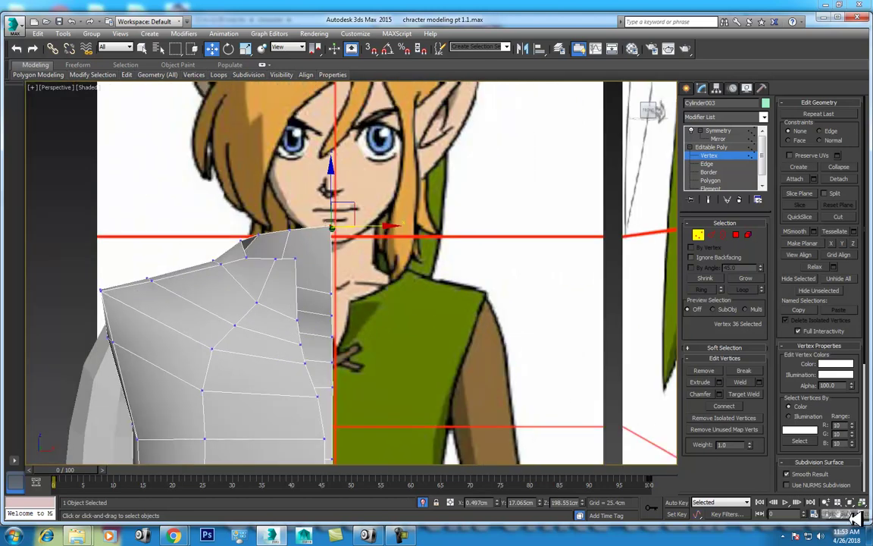
{"action": "left_click", "coordinate": [855, 512]}
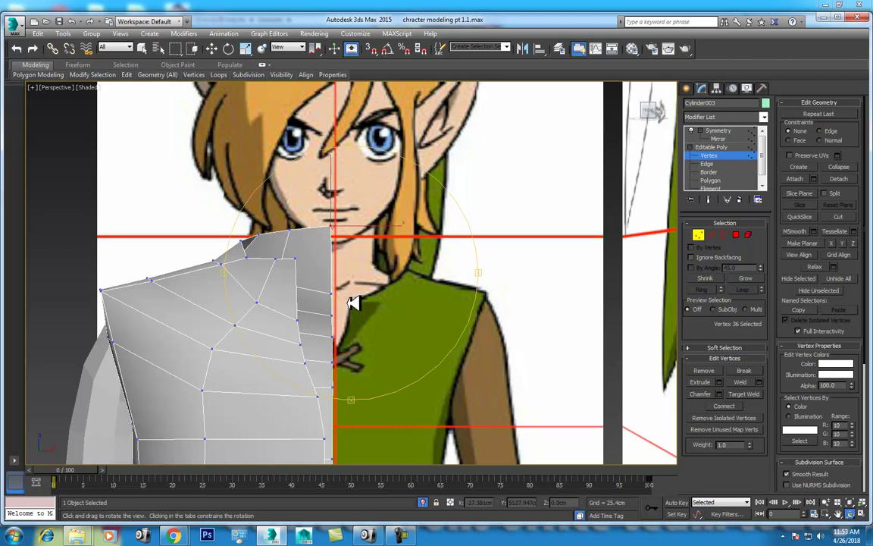
{"action": "left_click_drag", "start_coordinate": [351, 297], "coordinate": [398, 332]}
Step: Chamfer the six neckline edges by 0.422cm
{"action": "left_click", "coordinate": [711, 235]}
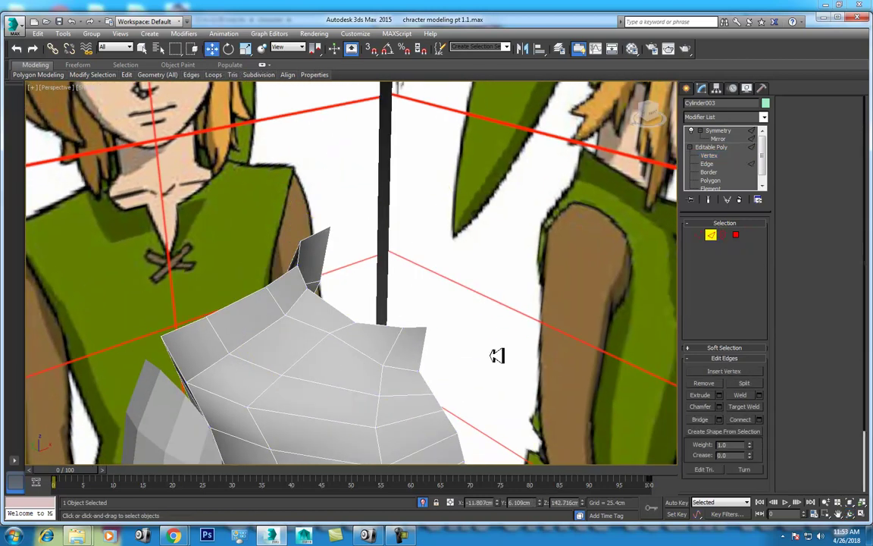
{"action": "left_click", "coordinate": [377, 353]}
{"action": "left_click", "coordinate": [743, 289]}
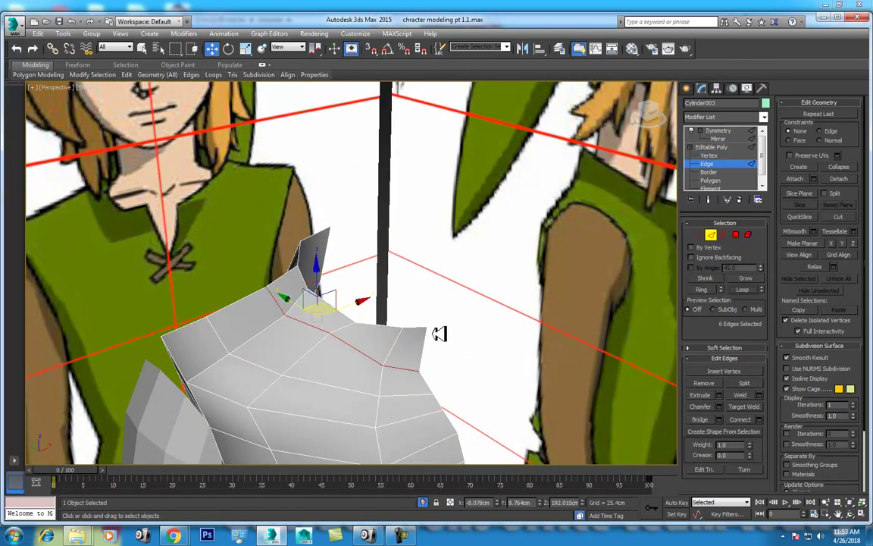
{"action": "right_click", "coordinate": [313, 334]}
{"action": "left_click", "coordinate": [228, 395]}
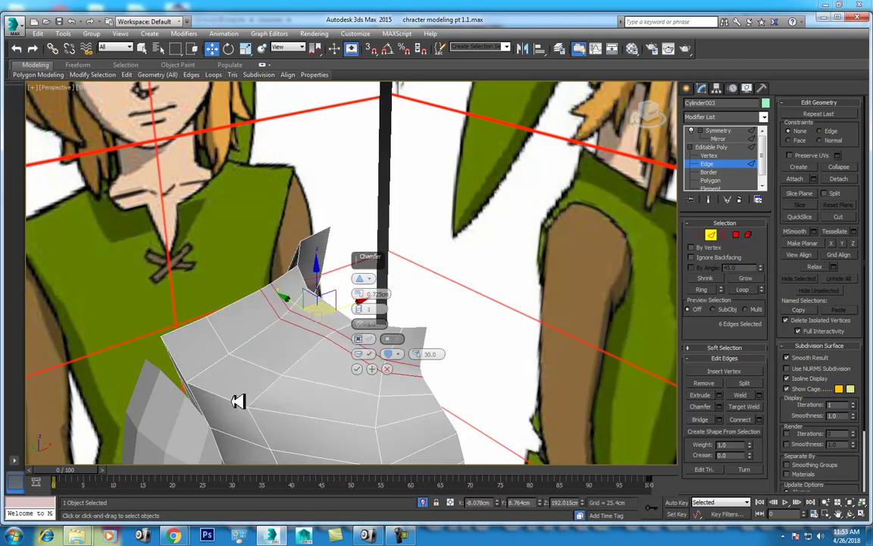
{"action": "left_click_drag", "start_coordinate": [361, 295], "coordinate": [361, 326]}
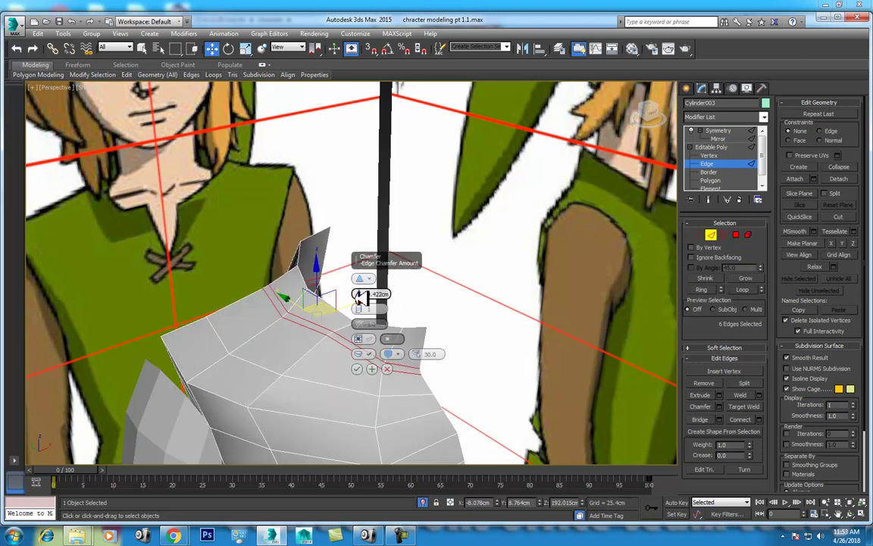
{"action": "left_click", "coordinate": [368, 369]}
Step: Leave sub-object mode and add a MeshSmooth modifier above the Mirror on the torso
{"action": "right_click", "coordinate": [283, 338]}
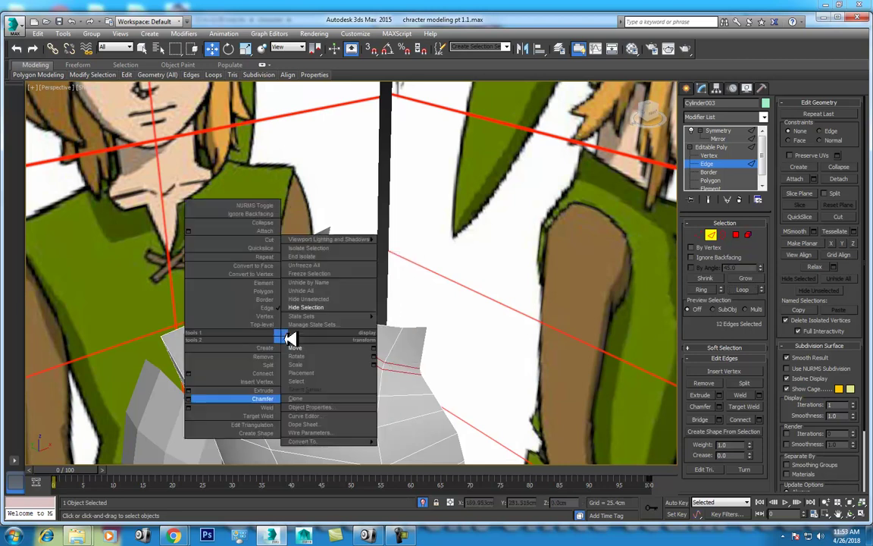
{"action": "left_click", "coordinate": [270, 325]}
{"action": "left_click", "coordinate": [720, 148]}
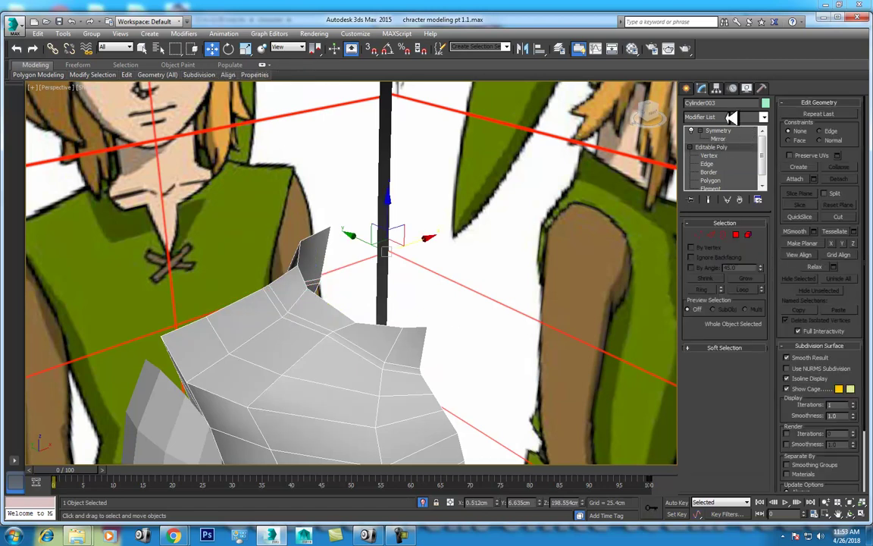
{"action": "left_click", "coordinate": [724, 130]}
{"action": "left_click", "coordinate": [733, 117]}
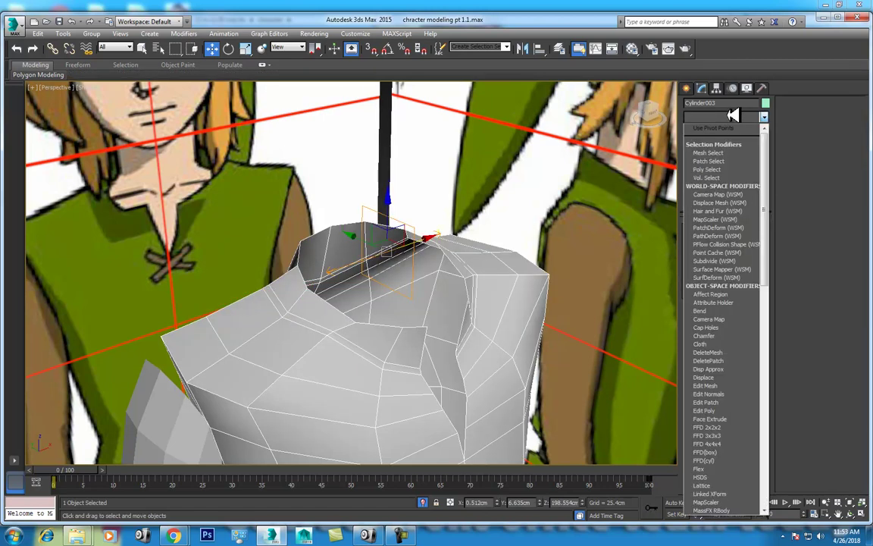
{"action": "scroll", "coordinate": [733, 115], "scroll_direction": "down", "scroll_amount": 3}
{"action": "scroll", "coordinate": [732, 116], "scroll_direction": "down", "scroll_amount": 5}
{"action": "scroll", "coordinate": [733, 116], "scroll_direction": "down", "scroll_amount": 5}
{"action": "key", "text": "m"}
{"action": "key", "text": "Down"}
{"action": "key", "text": "Down"}
{"action": "key", "text": "Down"}
{"action": "key", "text": "Down"}
{"action": "key", "text": "Return"}
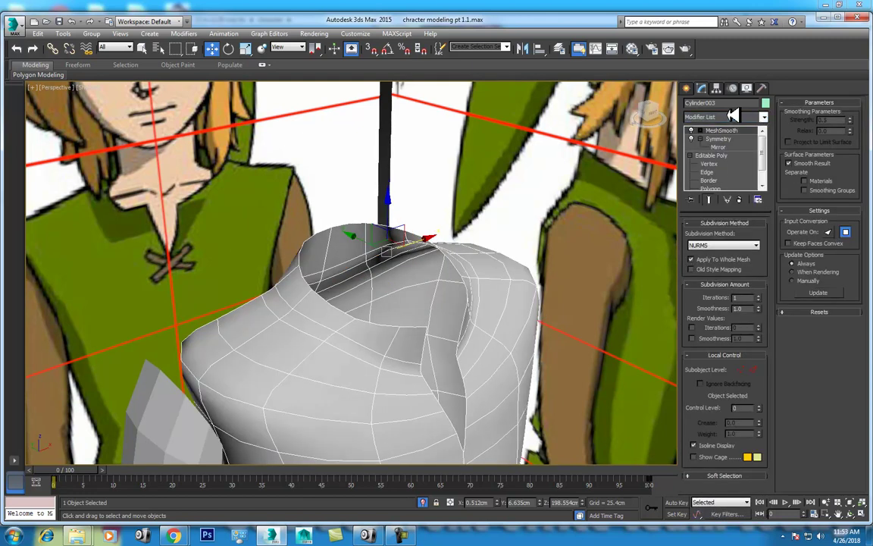
Step: Orbit around the smoothed torso and switch to the Left view to check it
{"action": "scroll", "coordinate": [425, 272], "scroll_direction": "down", "scroll_amount": 2}
{"action": "scroll", "coordinate": [447, 318], "scroll_direction": "down", "scroll_amount": 1}
{"action": "left_click", "coordinate": [849, 513]}
{"action": "mouse_move", "coordinate": [444, 306]}
{"action": "left_mouse_down"}
{"action": "mouse_move", "coordinate": [328, 245]}
{"action": "mouse_move", "coordinate": [420, 257]}
{"action": "mouse_move", "coordinate": [406, 263]}
{"action": "mouse_move", "coordinate": [438, 269]}
{"action": "mouse_move", "coordinate": [335, 245]}
{"action": "left_mouse_up"}
{"action": "key", "text": "l"}
{"action": "right_click", "coordinate": [347, 281]}
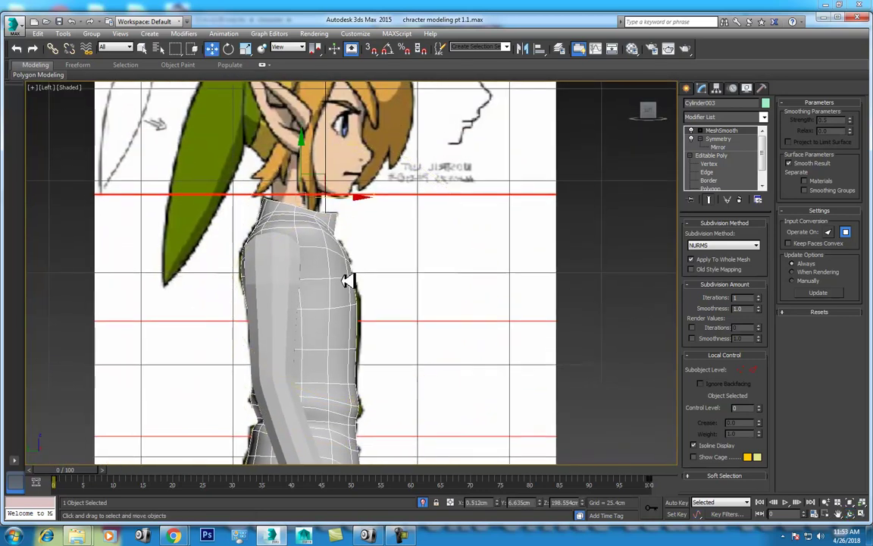
{"action": "left_click", "coordinate": [709, 163]}
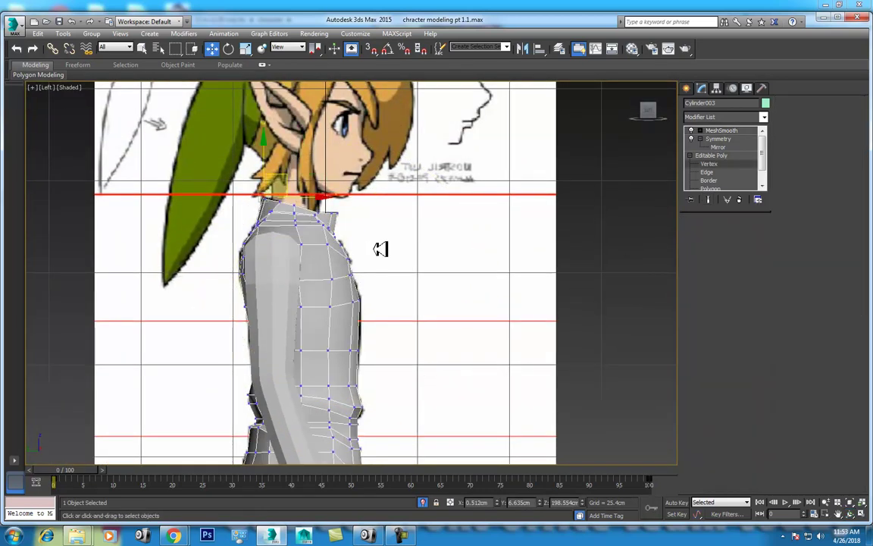
{"action": "key", "text": "ctrl+a"}
{"action": "scroll", "coordinate": [341, 250], "scroll_direction": "up", "scroll_amount": 2}
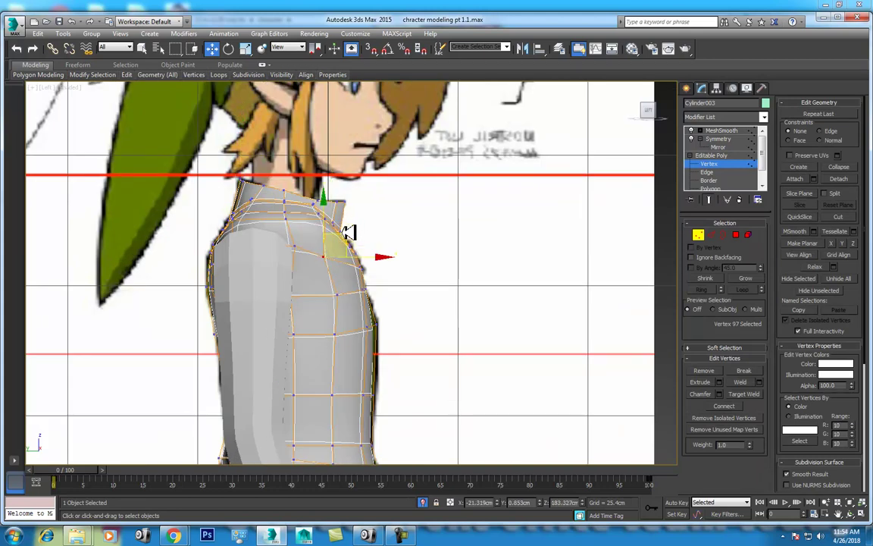
{"action": "left_click_drag", "start_coordinate": [358, 222], "coordinate": [353, 209], "text": "alt"}
{"action": "left_click", "coordinate": [336, 216]}
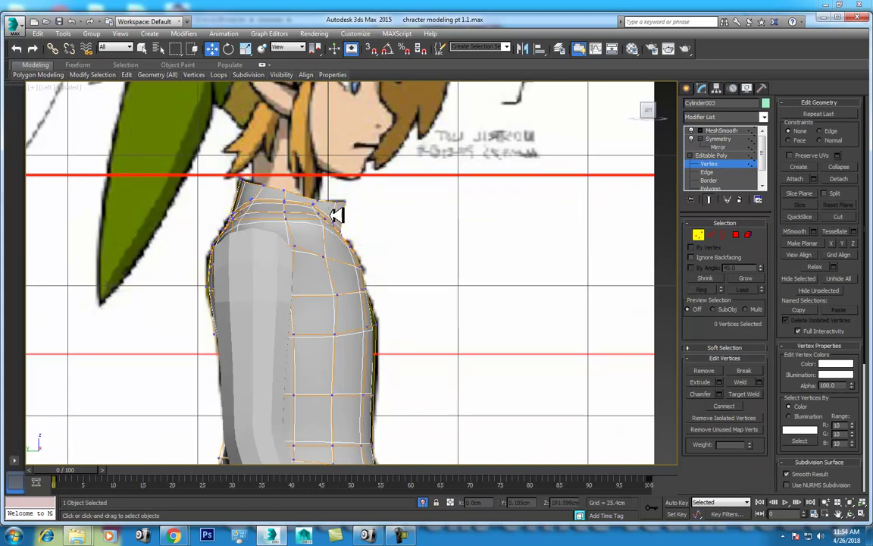
{"action": "left_click", "coordinate": [316, 225]}
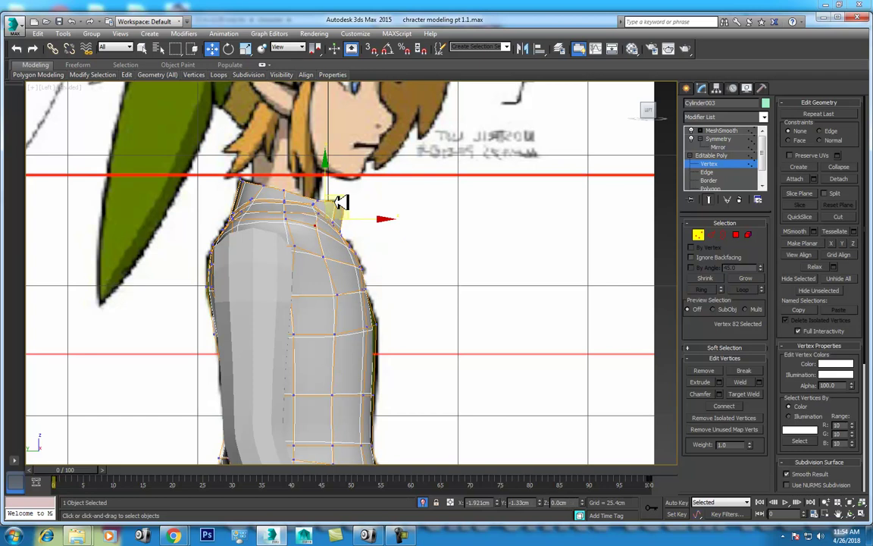
{"action": "key", "text": "alt+w"}
{"action": "scroll", "coordinate": [559, 238], "scroll_direction": "up", "scroll_amount": 3}
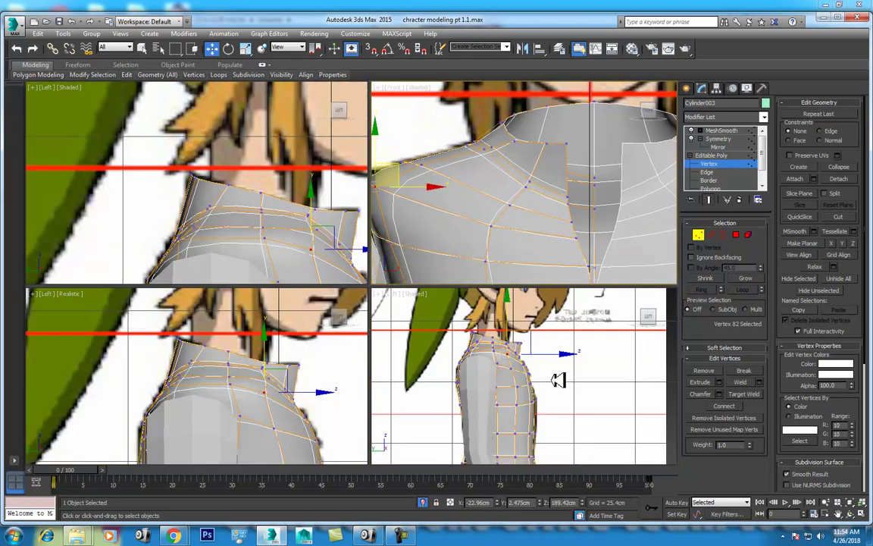
{"action": "scroll", "coordinate": [549, 355], "scroll_direction": "up", "scroll_amount": 2}
{"action": "key", "text": "alt+w"}
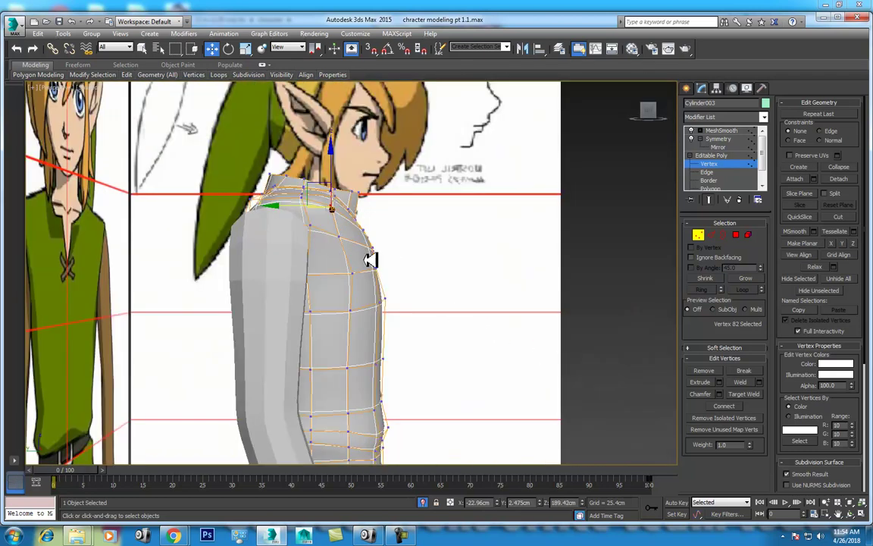
{"action": "key", "text": "alt+w"}
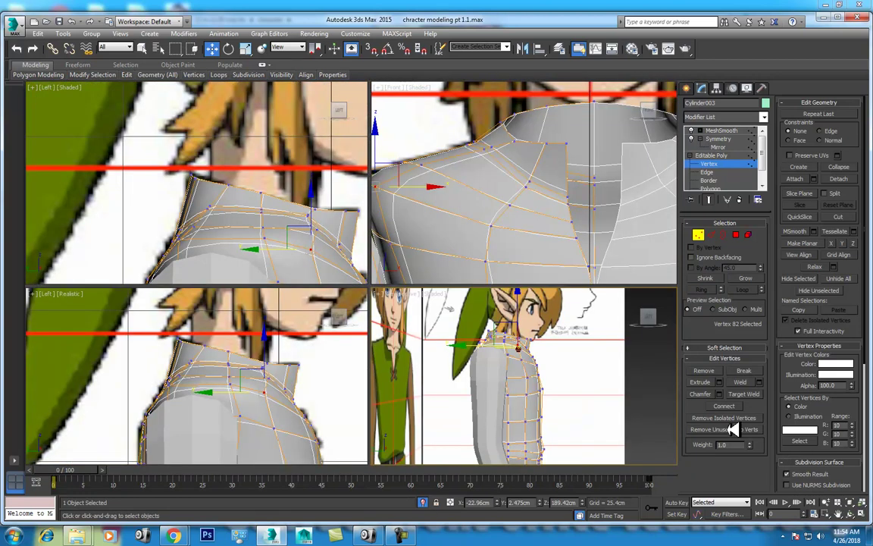
{"action": "left_click", "coordinate": [863, 513]}
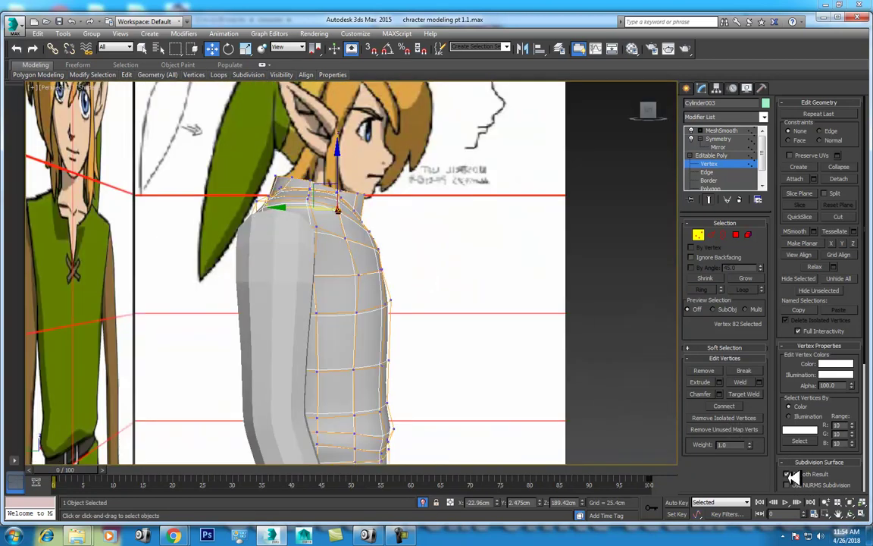
{"action": "left_click", "coordinate": [851, 514]}
{"action": "left_click_drag", "start_coordinate": [394, 288], "coordinate": [437, 327]}
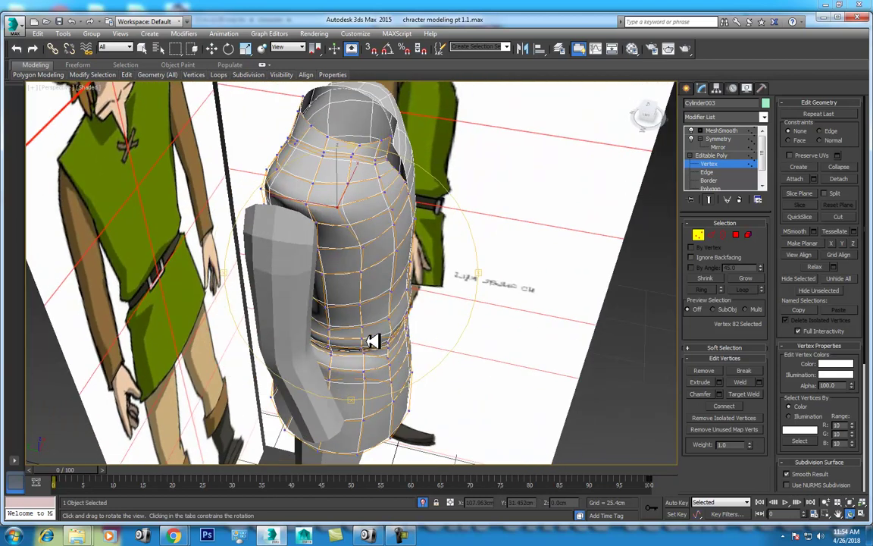
{"action": "right_click", "coordinate": [437, 326]}
Step: Select the arm cylinder's open end border and isolate the arm
{"action": "right_click", "coordinate": [311, 251]}
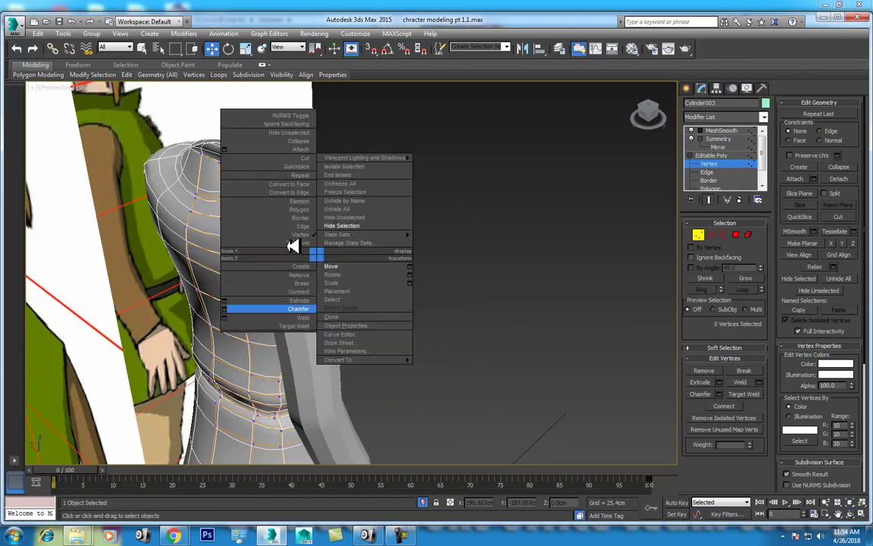
{"action": "left_click", "coordinate": [284, 275]}
{"action": "left_click", "coordinate": [284, 275]}
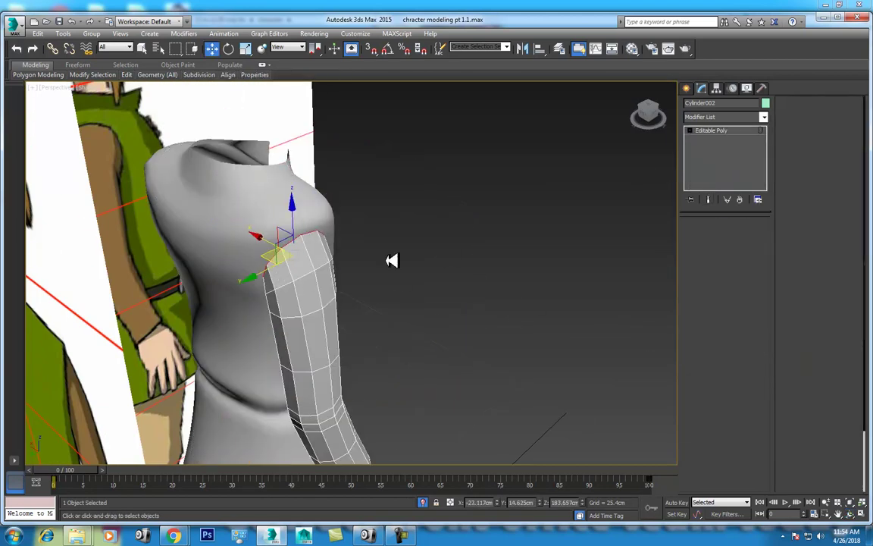
{"action": "key", "text": "3"}
{"action": "left_click", "coordinate": [277, 246]}
{"action": "right_click", "coordinate": [293, 242]}
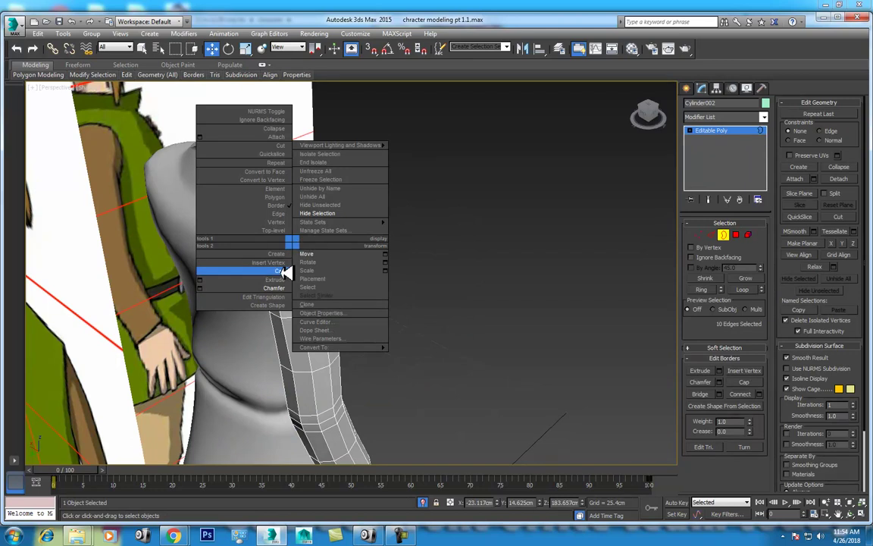
{"action": "key", "text": "alt+q"}
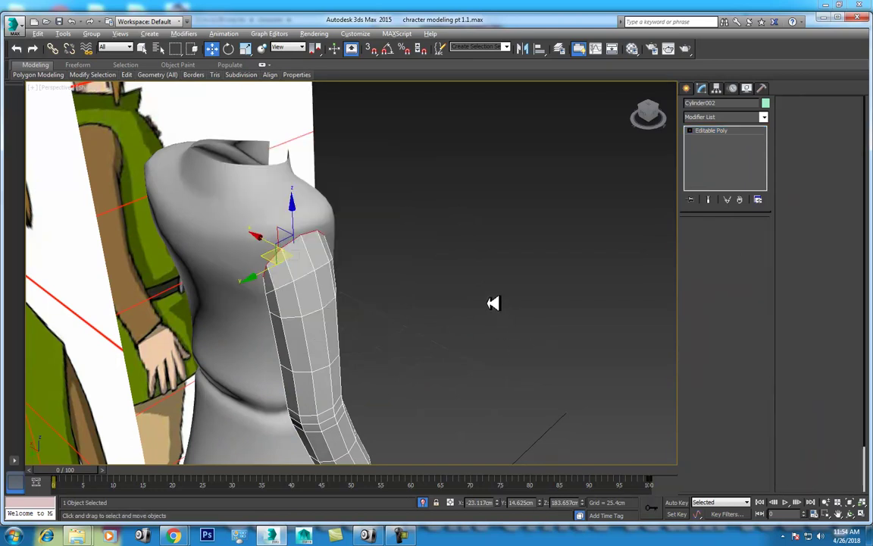
Step: Shift-scale the border inward into an inset ring and collapse it to a centre point
{"action": "middle_click_drag", "start_coordinate": [653, 351], "coordinate": [454, 290], "text": "alt"}
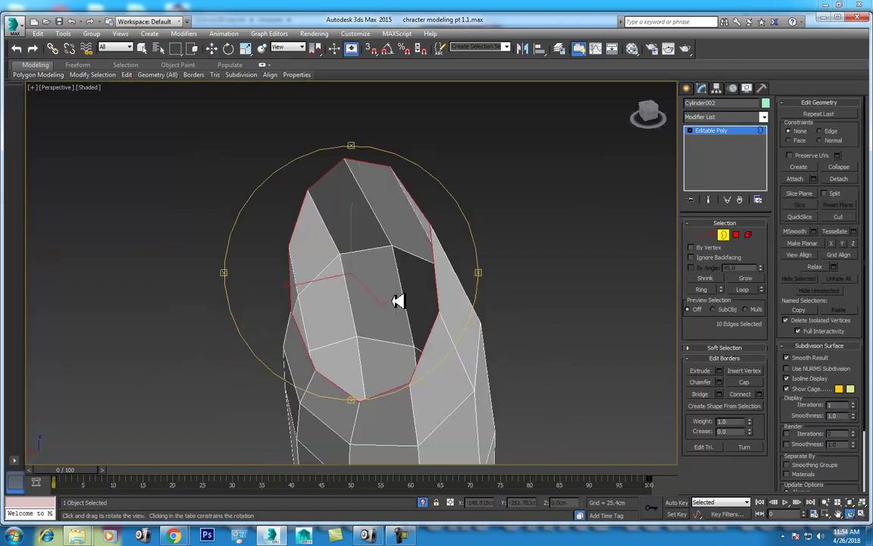
{"action": "key", "text": "r"}
{"action": "mouse_move", "coordinate": [345, 263]}
{"action": "left_mouse_down", "text": "shift"}
{"action": "mouse_move", "coordinate": [333, 279]}
{"action": "mouse_move", "coordinate": [348, 281]}
{"action": "left_mouse_up", "text": "shift"}
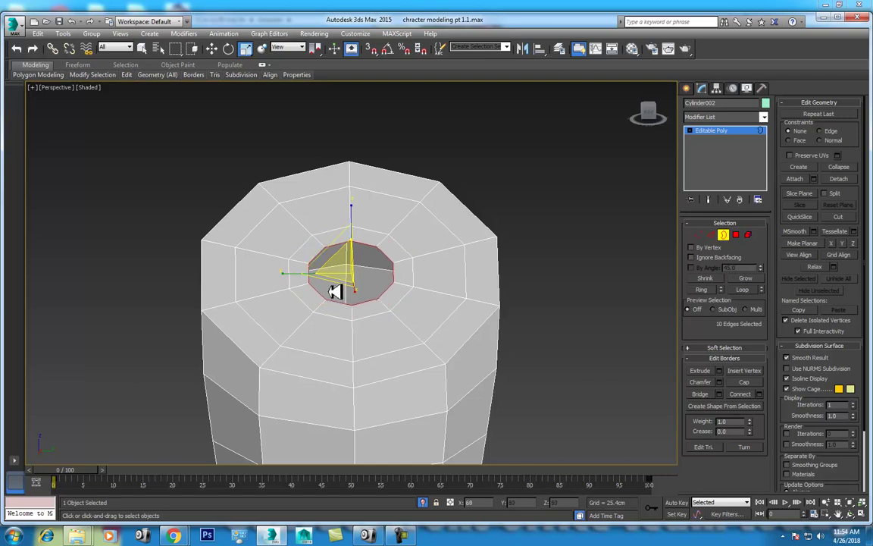
{"action": "right_click", "coordinate": [336, 259]}
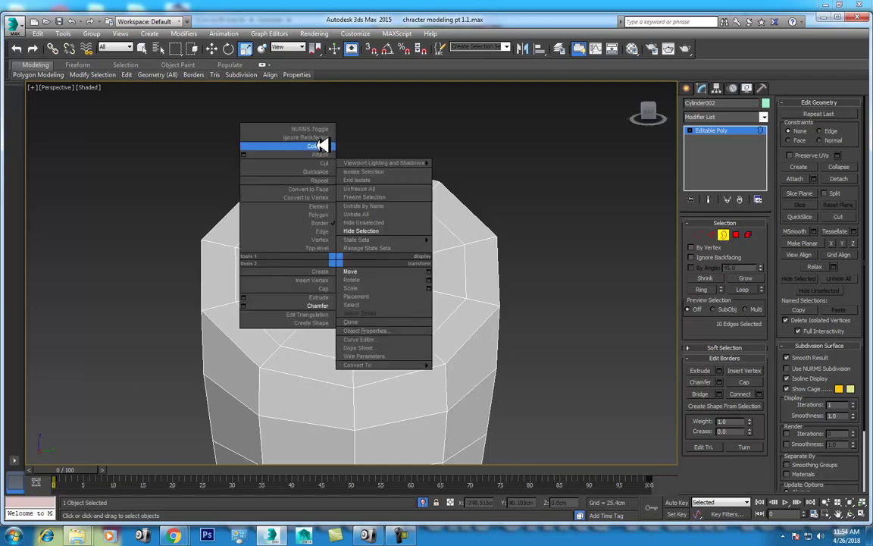
{"action": "left_click", "coordinate": [322, 145]}
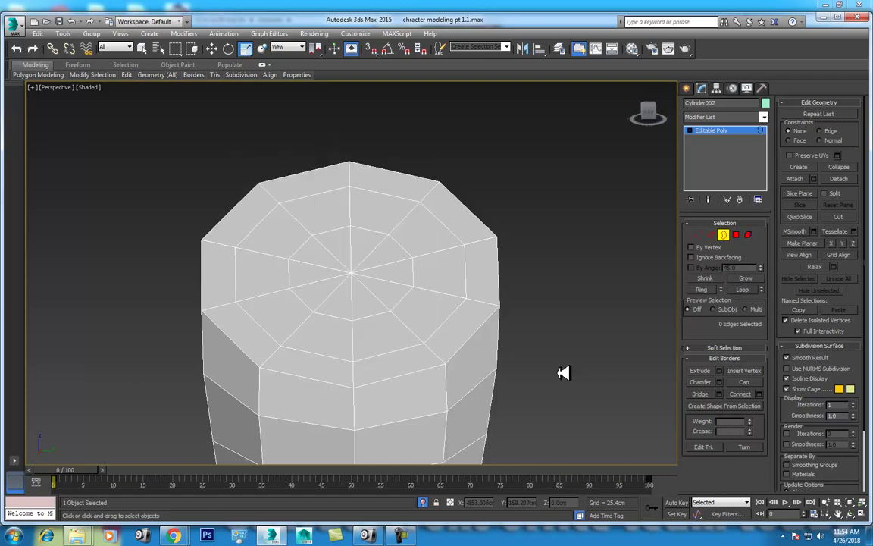
Step: Add a MeshSmooth modifier above Editable Poly on the arm to round its closed tip
{"action": "left_click", "coordinate": [748, 132]}
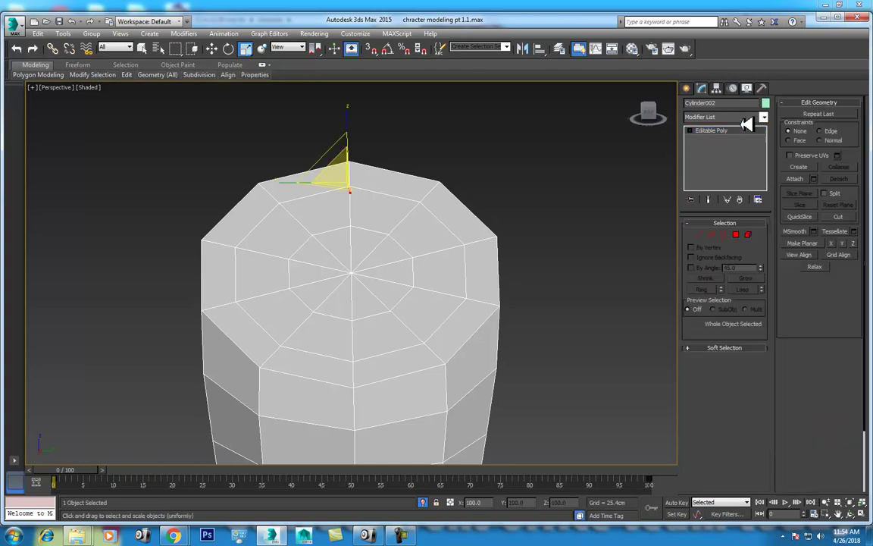
{"action": "left_click", "coordinate": [741, 116]}
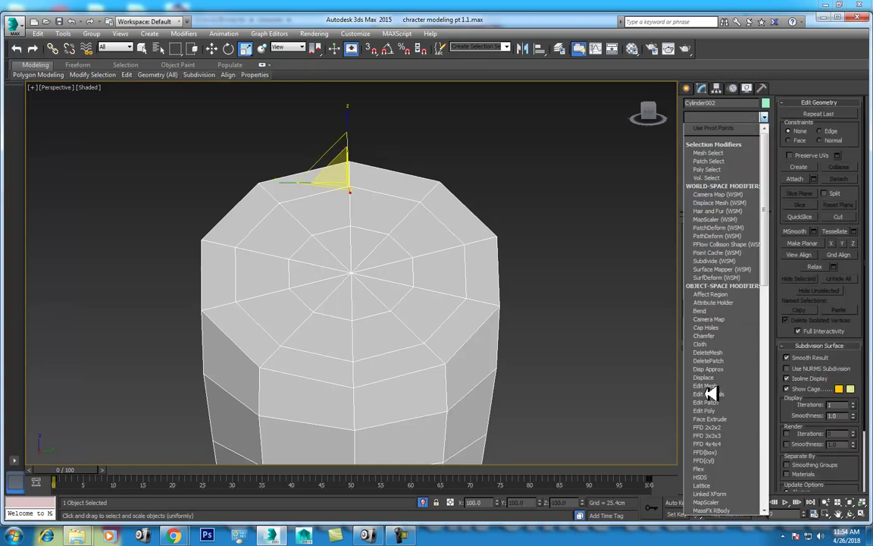
{"action": "left_click", "coordinate": [401, 535]}
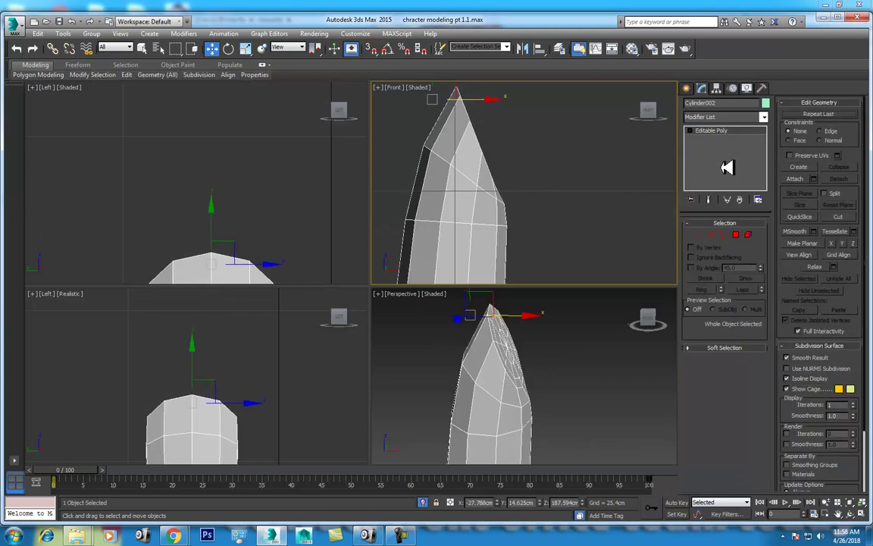
{"action": "left_click", "coordinate": [735, 115]}
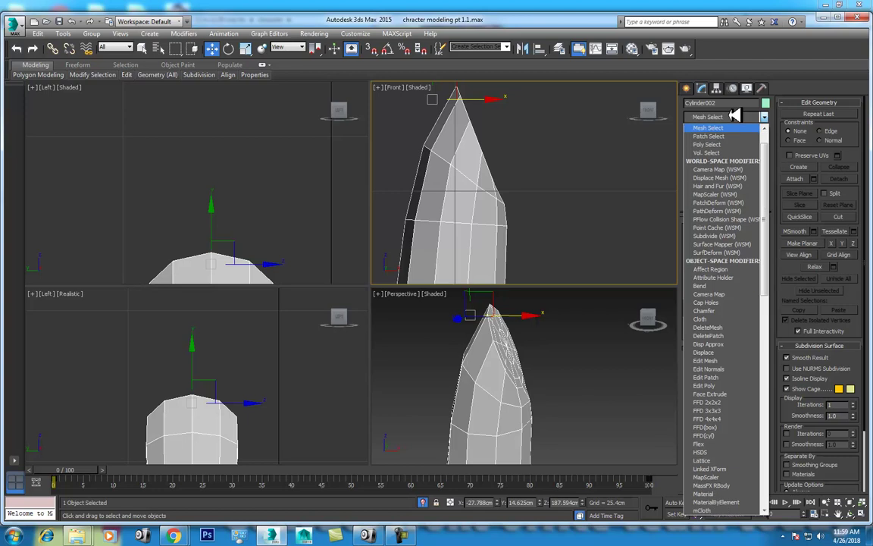
{"action": "key", "text": "m"}
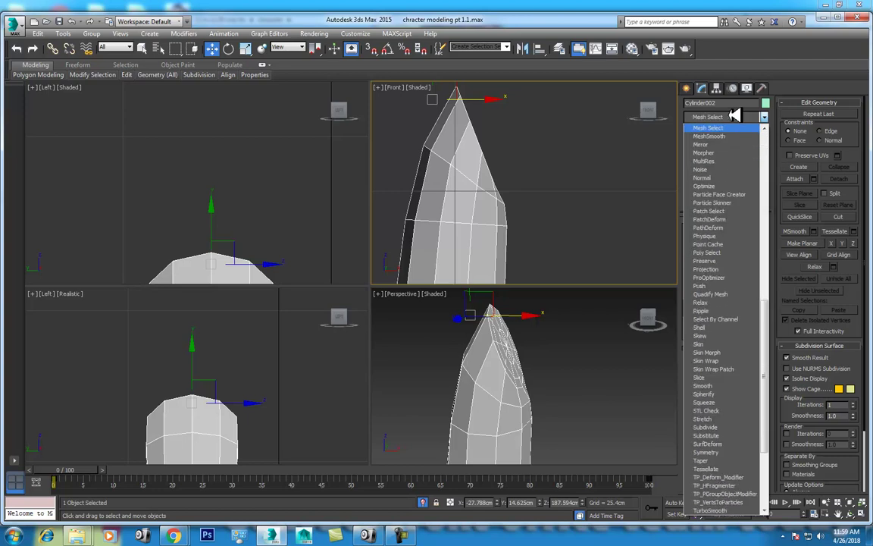
{"action": "key", "text": "m"}
{"action": "key", "text": "m"}
{"action": "key", "text": "Return"}
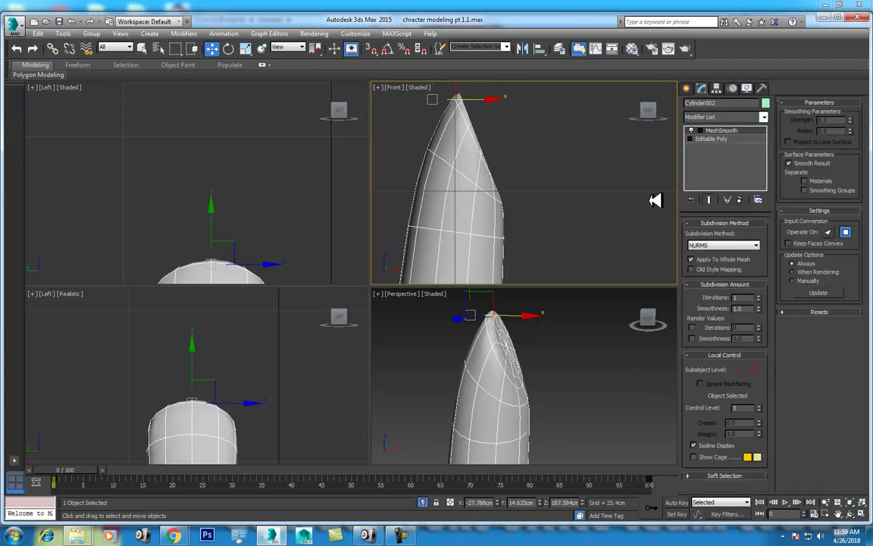
Step: End isolation and select the four vertices at the arm's top tip
{"action": "right_click", "coordinate": [266, 326]}
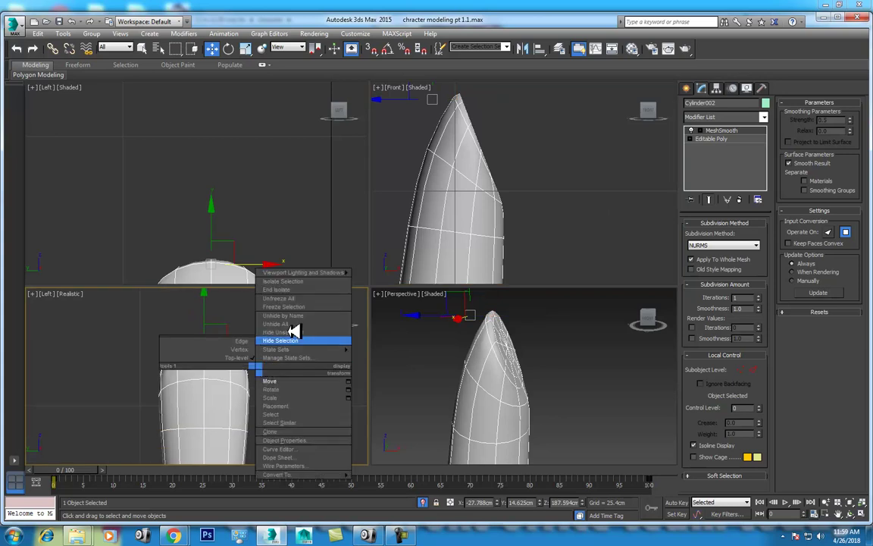
{"action": "left_click", "coordinate": [294, 325]}
{"action": "scroll", "coordinate": [546, 185], "scroll_direction": "down", "scroll_amount": 2}
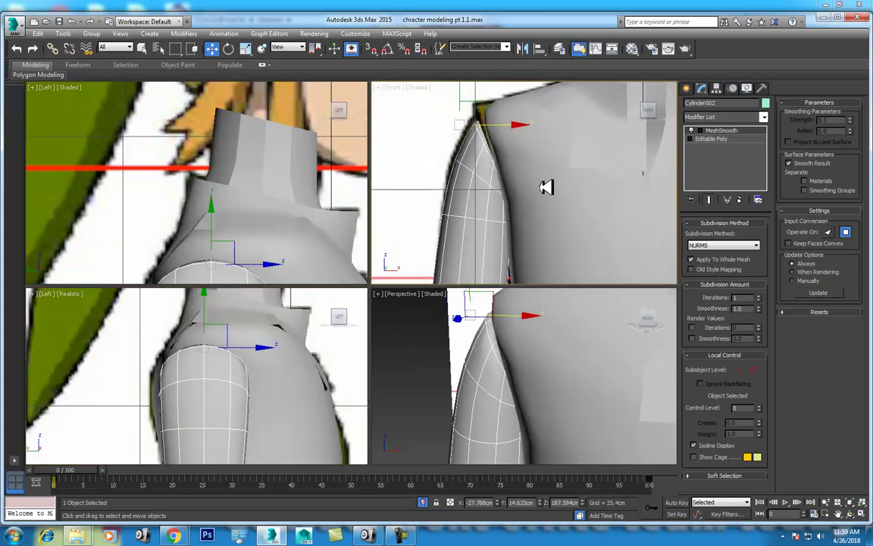
{"action": "left_click", "coordinate": [691, 139]}
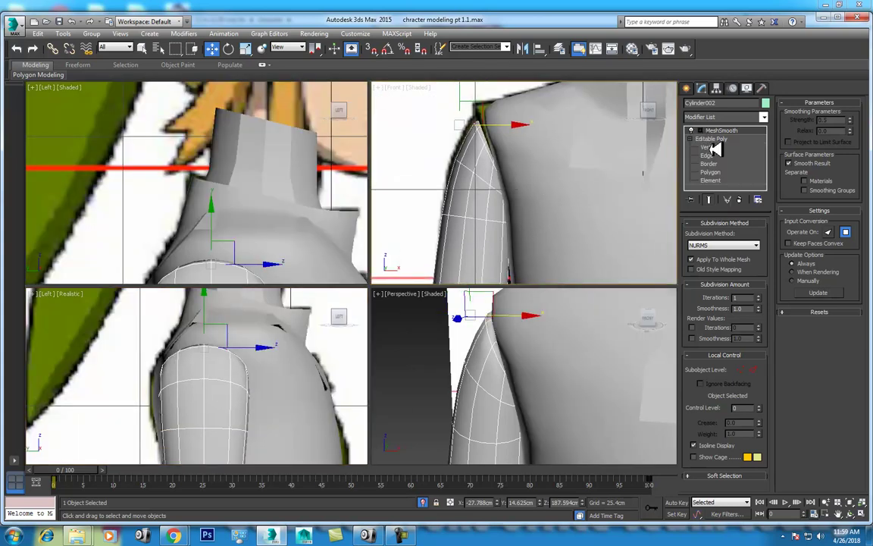
{"action": "left_click", "coordinate": [716, 147]}
{"action": "scroll", "coordinate": [516, 161], "scroll_direction": "down", "scroll_amount": 2}
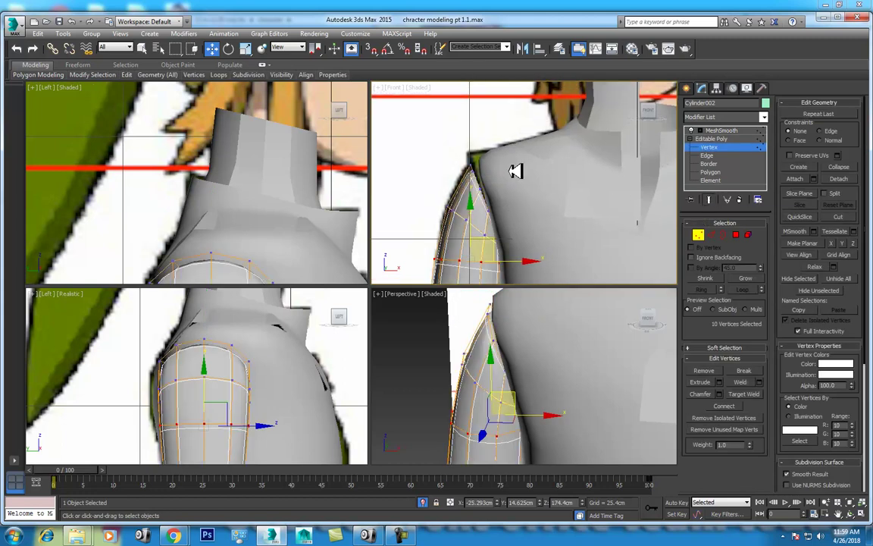
{"action": "scroll", "coordinate": [516, 170], "scroll_direction": "up", "scroll_amount": 2}
{"action": "left_click_drag", "start_coordinate": [454, 132], "coordinate": [400, 173]}
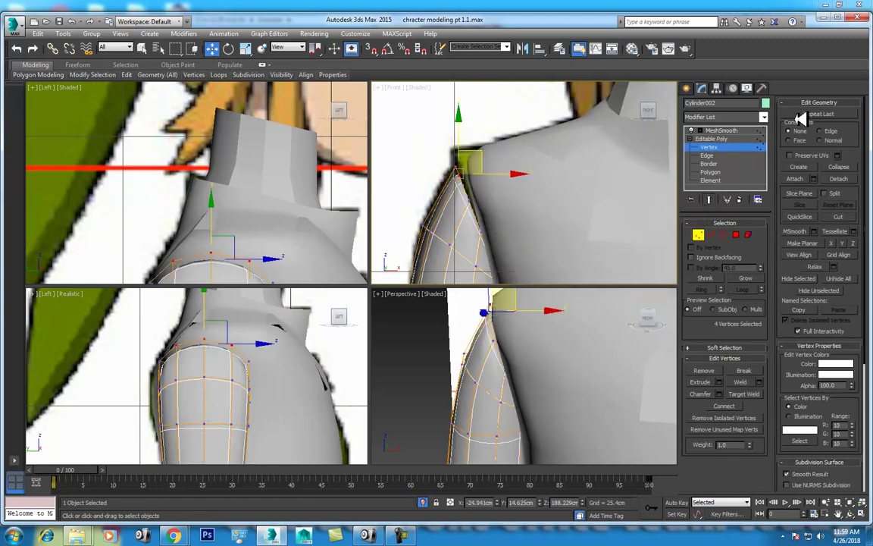
Step: With Soft Selection at 1.524cm falloff, raise the tip vertices into the shoulder, then select the torso
{"action": "left_click", "coordinate": [734, 347]}
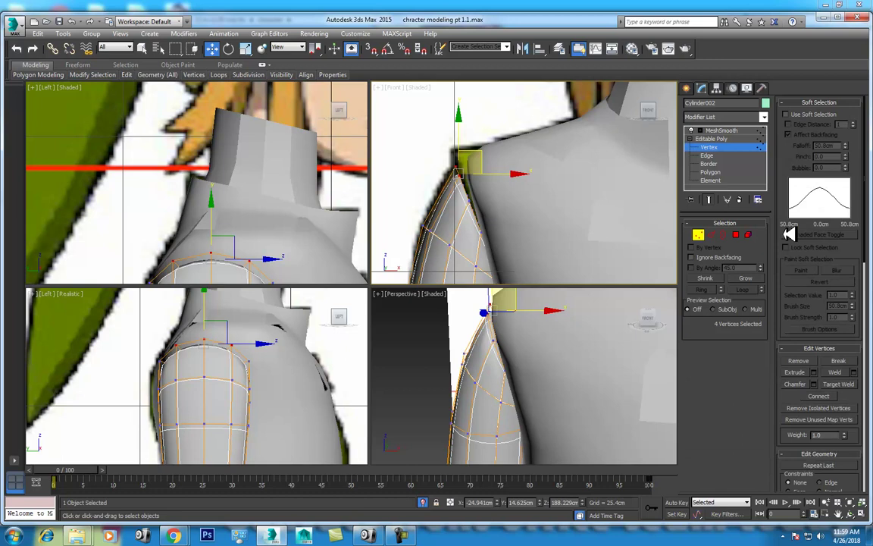
{"action": "left_click", "coordinate": [809, 115]}
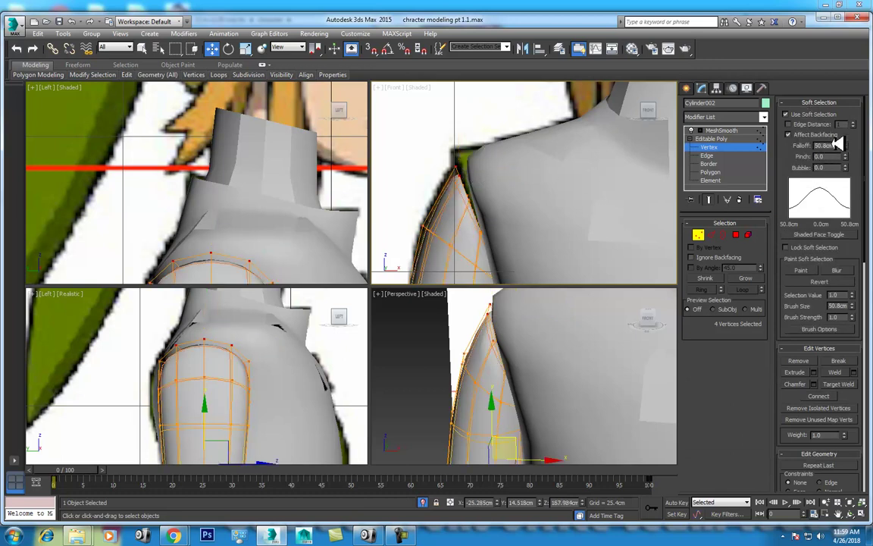
{"action": "left_click_drag", "start_coordinate": [847, 145], "coordinate": [842, 196]}
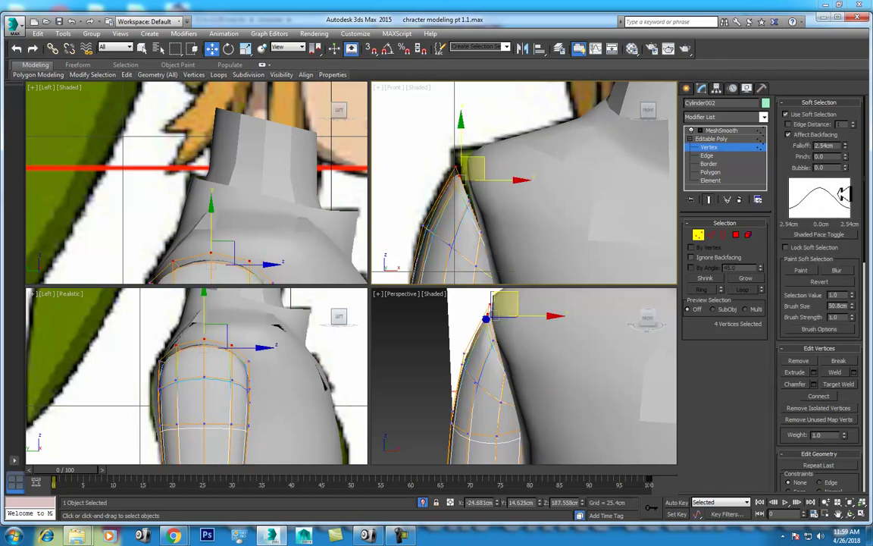
{"action": "left_click_drag", "start_coordinate": [476, 156], "coordinate": [478, 142]}
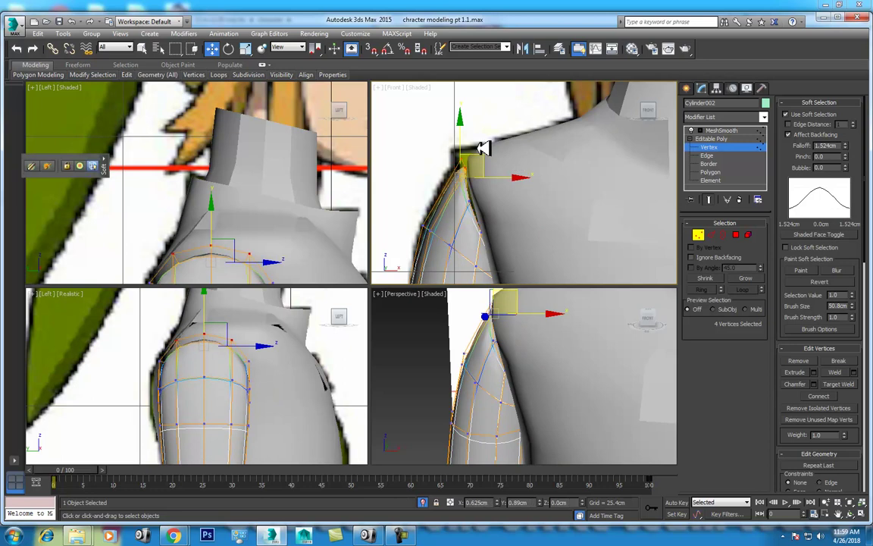
{"action": "right_click", "coordinate": [518, 166]}
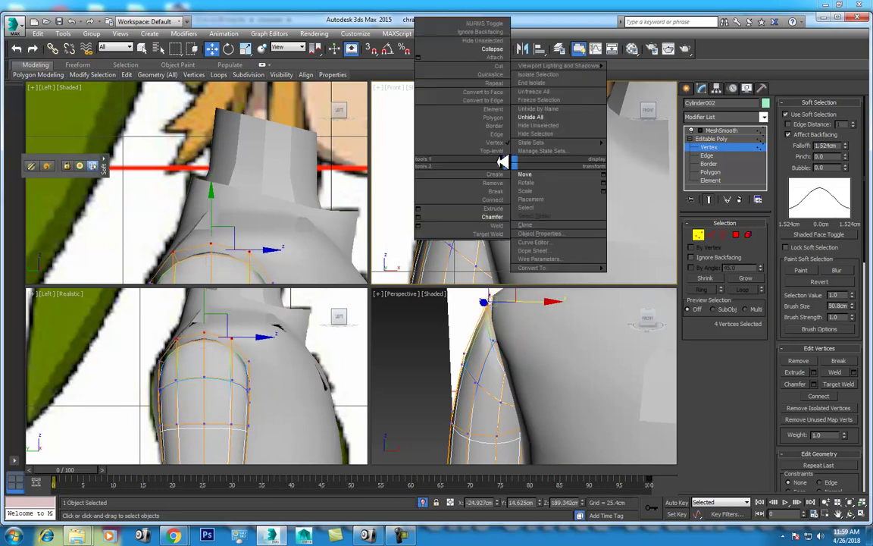
{"action": "left_click", "coordinate": [501, 151]}
{"action": "left_click", "coordinate": [558, 181]}
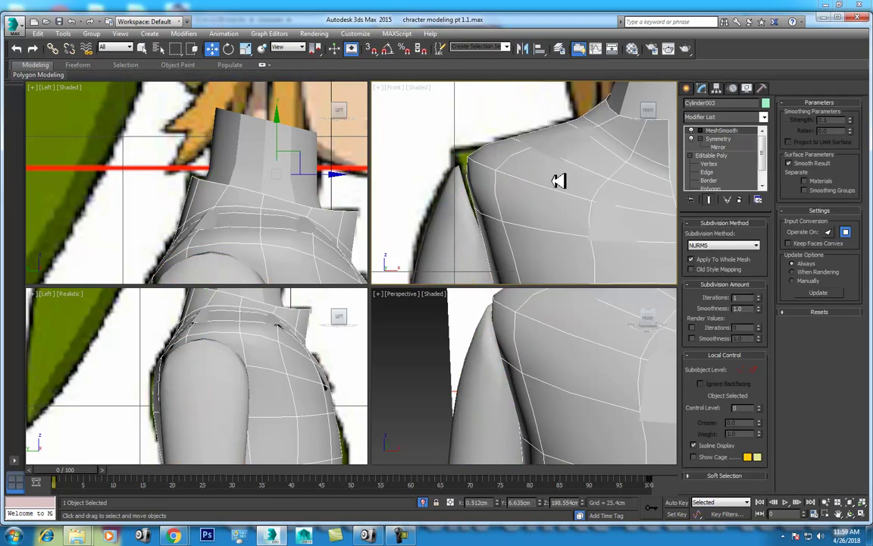
Step: Move three torso shoulder vertices out over the top of the arm
{"action": "left_click", "coordinate": [716, 164]}
{"action": "mouse_move", "coordinate": [437, 174]}
{"action": "left_mouse_down"}
{"action": "mouse_move", "coordinate": [503, 137]}
{"action": "mouse_move", "coordinate": [456, 122]}
{"action": "left_mouse_up"}
{"action": "mouse_move", "coordinate": [446, 217]}
{"action": "left_mouse_down"}
{"action": "mouse_move", "coordinate": [502, 185]}
{"action": "mouse_move", "coordinate": [470, 178]}
{"action": "left_mouse_up"}
Step: Relax three vertices at the back of the shoulder to smooth them
{"action": "scroll", "coordinate": [496, 184], "scroll_direction": "up", "scroll_amount": 2}
{"action": "scroll", "coordinate": [495, 179], "scroll_direction": "up", "scroll_amount": 2}
{"action": "scroll", "coordinate": [516, 189], "scroll_direction": "up", "scroll_amount": 2}
{"action": "scroll", "coordinate": [504, 168], "scroll_direction": "down", "scroll_amount": 1}
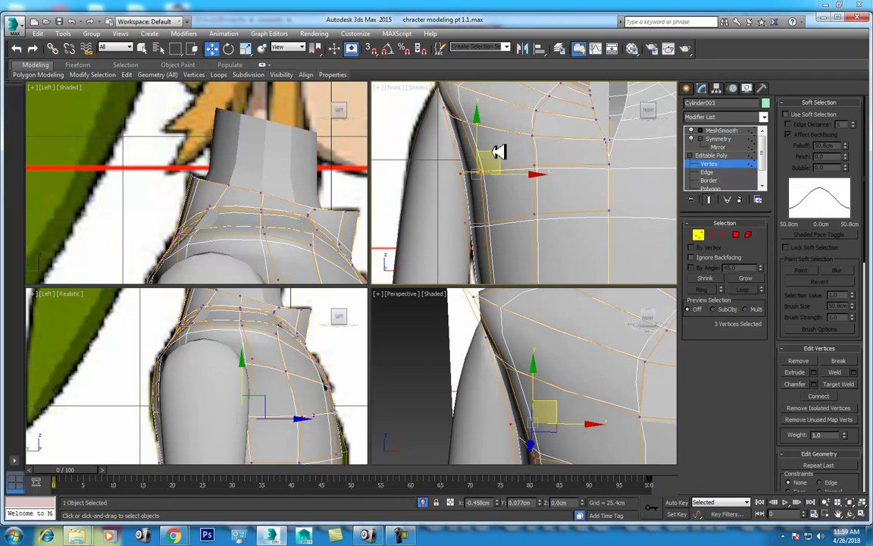
{"action": "scroll", "coordinate": [247, 345], "scroll_direction": "down", "scroll_amount": 1}
{"action": "scroll", "coordinate": [273, 355], "scroll_direction": "up", "scroll_amount": 1}
{"action": "middle_click_drag", "start_coordinate": [281, 349], "coordinate": [267, 366]}
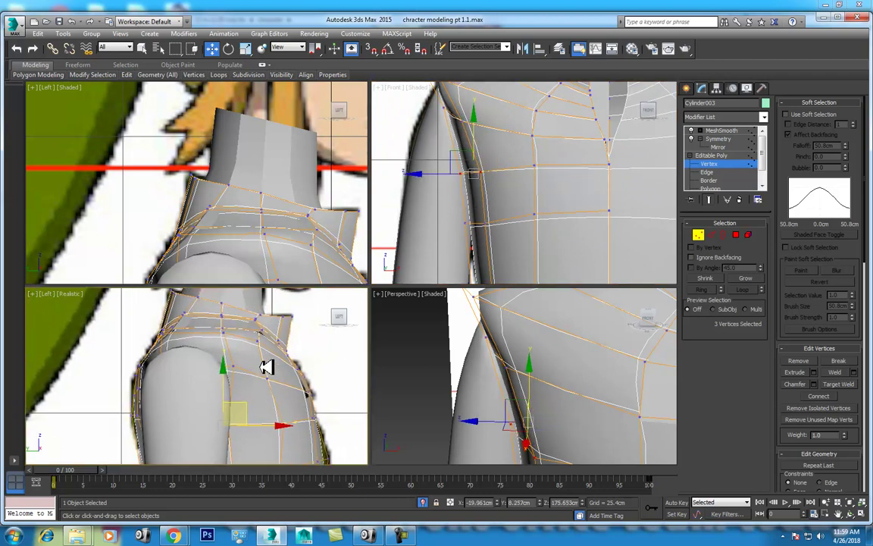
{"action": "mouse_move", "coordinate": [202, 294]}
{"action": "left_mouse_down"}
{"action": "mouse_move", "coordinate": [237, 364]}
{"action": "mouse_move", "coordinate": [259, 345]}
{"action": "mouse_move", "coordinate": [278, 380]}
{"action": "left_mouse_up"}
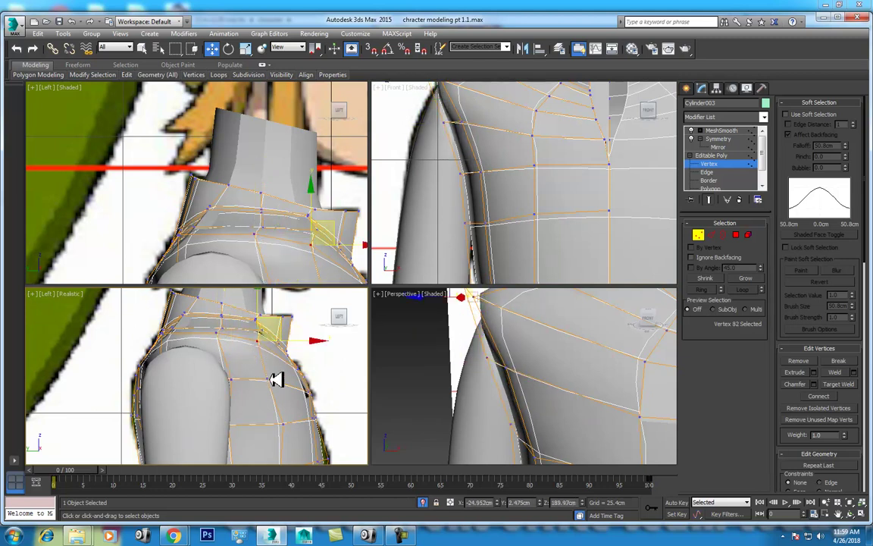
{"action": "left_click", "coordinate": [274, 381]}
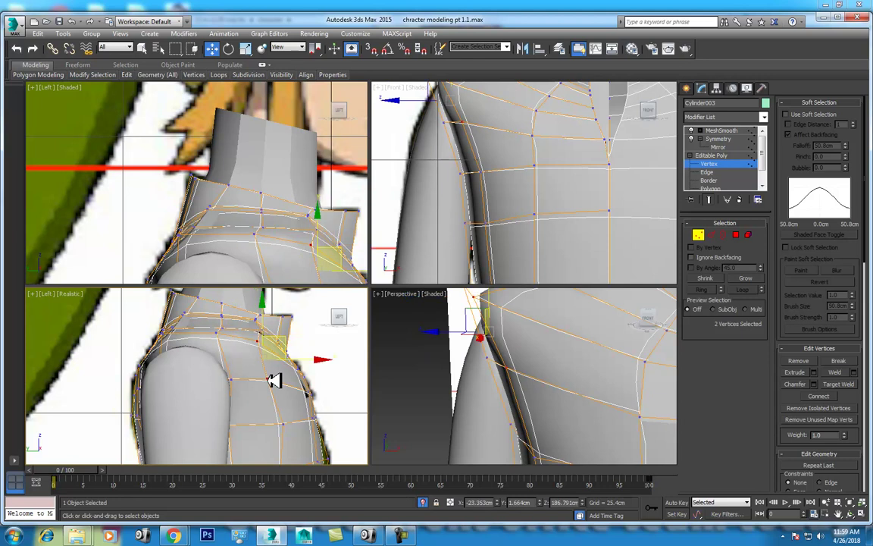
{"action": "left_click", "coordinate": [286, 423], "text": "ctrl"}
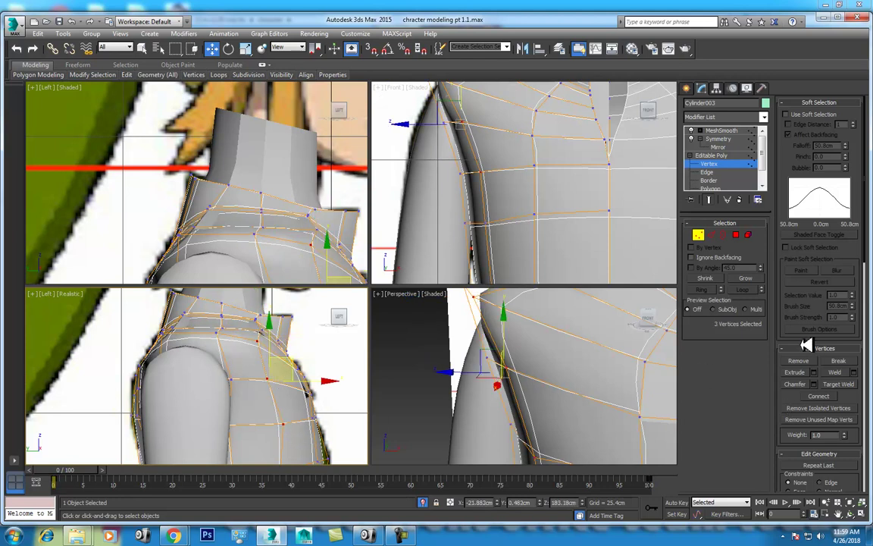
{"action": "scroll", "coordinate": [797, 303], "scroll_direction": "down", "scroll_amount": 2}
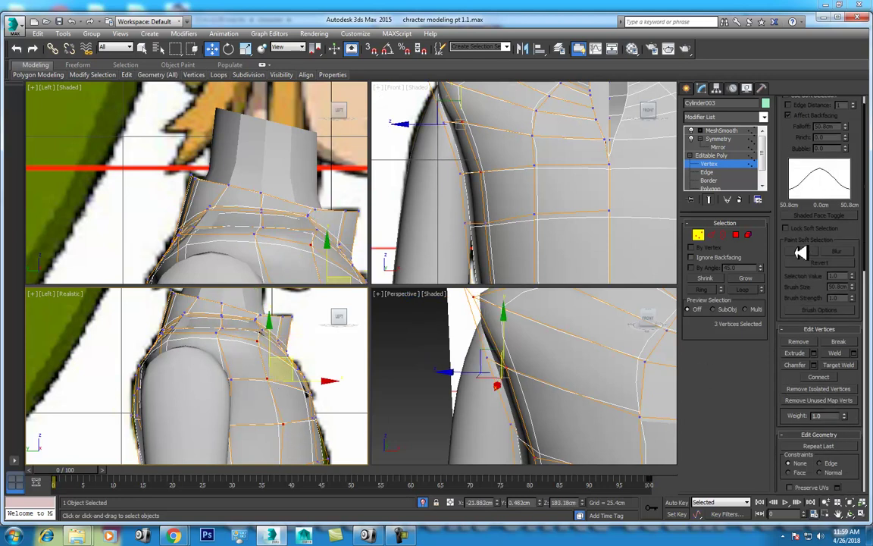
{"action": "scroll", "coordinate": [811, 333], "scroll_direction": "down", "scroll_amount": 3}
{"action": "left_click", "coordinate": [819, 419]}
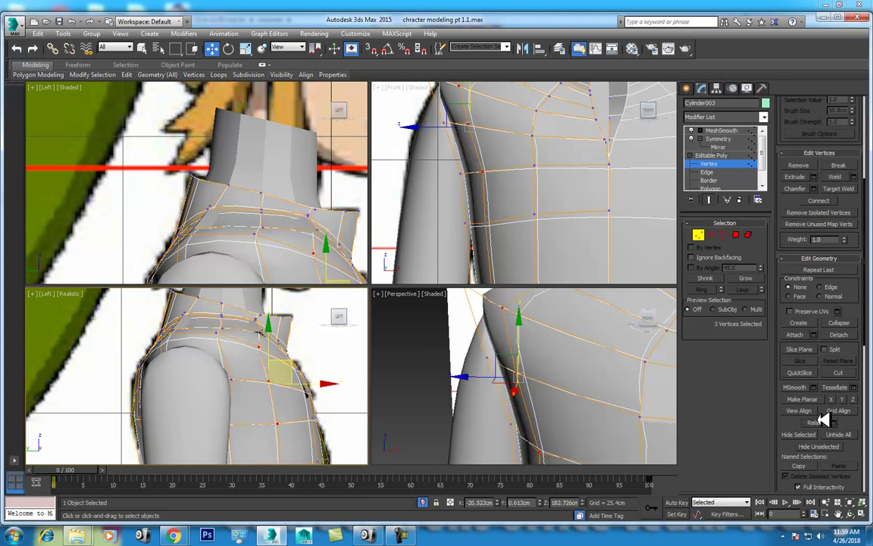
{"action": "key", "text": "alt+w"}
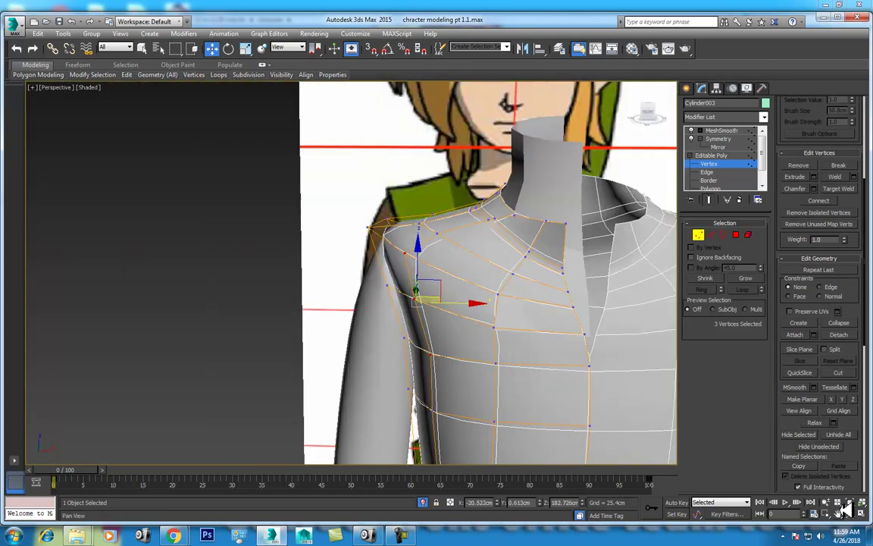
Step: Viewed from below, pull the underarm vertex down so the torso curves under the arm
{"action": "mouse_move", "coordinate": [572, 396]}
{"action": "middle_mouse_down", "text": "alt"}
{"action": "mouse_move", "coordinate": [451, 297]}
{"action": "mouse_move", "coordinate": [533, 353]}
{"action": "mouse_move", "coordinate": [542, 332]}
{"action": "mouse_move", "coordinate": [579, 326]}
{"action": "mouse_move", "coordinate": [548, 371]}
{"action": "mouse_move", "coordinate": [410, 357]}
{"action": "mouse_move", "coordinate": [425, 344]}
{"action": "mouse_move", "coordinate": [405, 305]}
{"action": "mouse_move", "coordinate": [382, 304]}
{"action": "mouse_move", "coordinate": [399, 297]}
{"action": "mouse_move", "coordinate": [384, 267]}
{"action": "mouse_move", "coordinate": [390, 285]}
{"action": "middle_mouse_up", "text": "alt"}
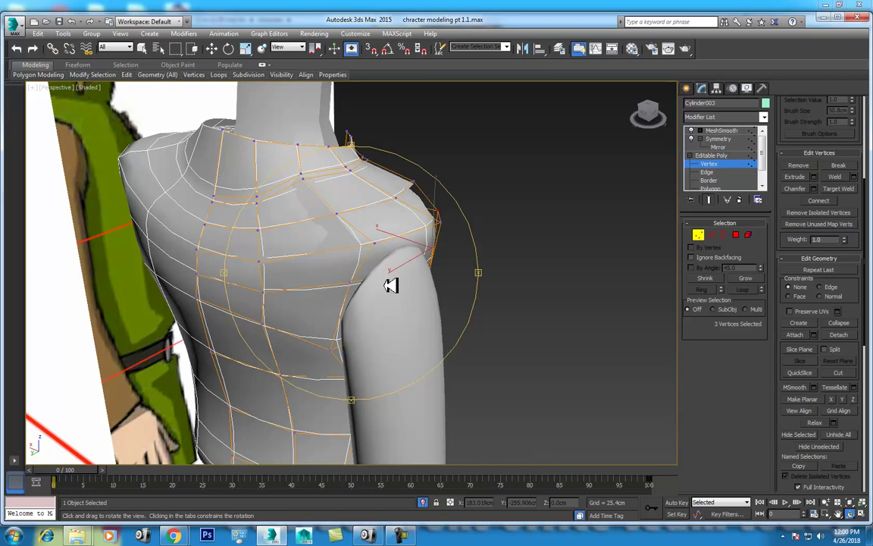
{"action": "mouse_move", "coordinate": [338, 285]}
{"action": "middle_mouse_down", "text": "alt"}
{"action": "mouse_move", "coordinate": [335, 328]}
{"action": "mouse_move", "coordinate": [351, 317]}
{"action": "mouse_move", "coordinate": [356, 325]}
{"action": "middle_mouse_up", "text": "alt"}
{"action": "key", "text": "w"}
{"action": "left_click", "coordinate": [344, 325]}
{"action": "left_click", "coordinate": [342, 322]}
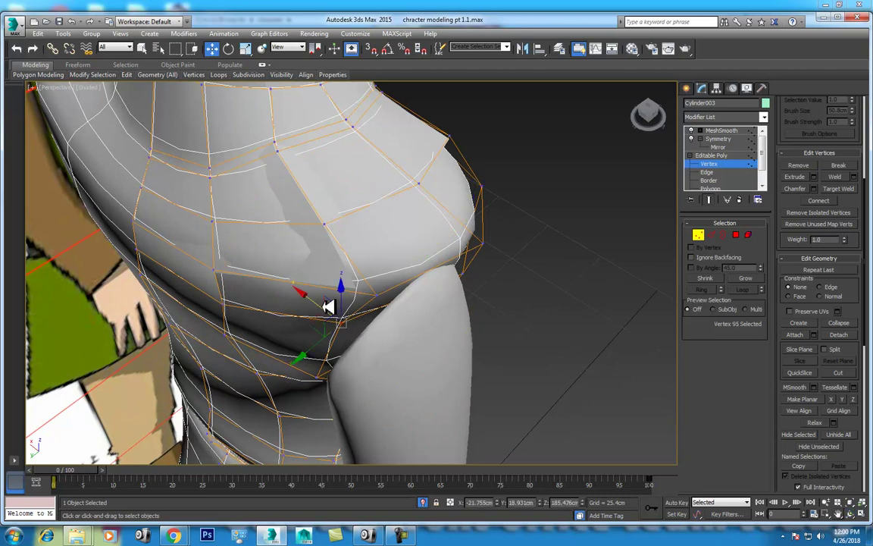
{"action": "left_click_drag", "start_coordinate": [331, 316], "coordinate": [344, 384]}
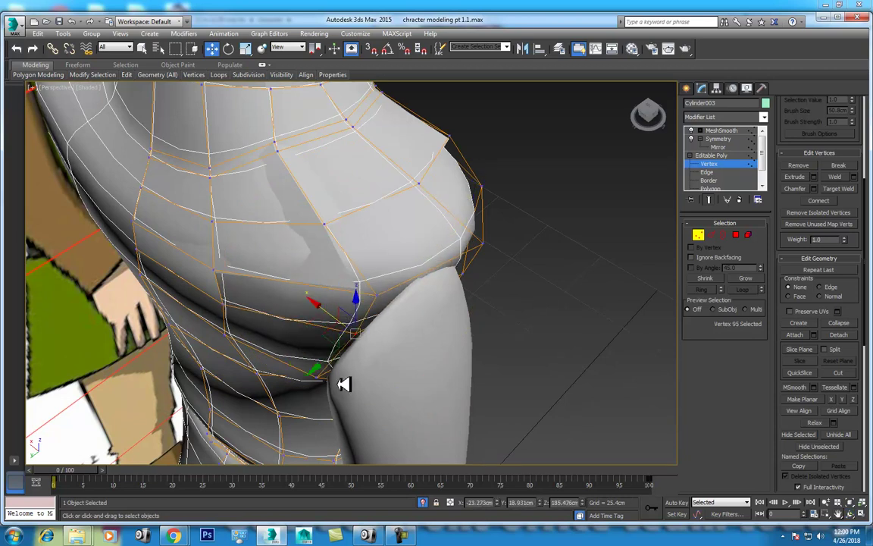
{"action": "left_click", "coordinate": [316, 365], "text": "ctrl"}
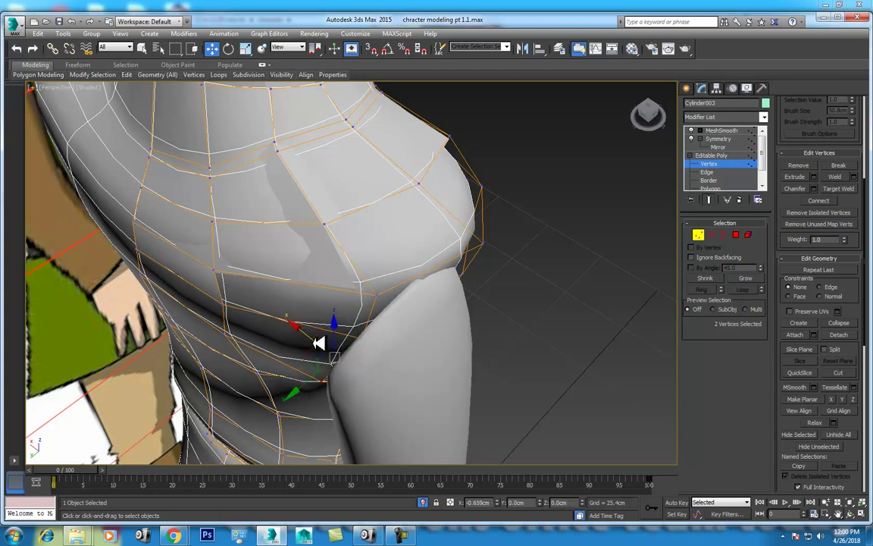
Step: In Top view, shift the underarm vertices and centre column outward over the arm's top
{"action": "key", "text": "t"}
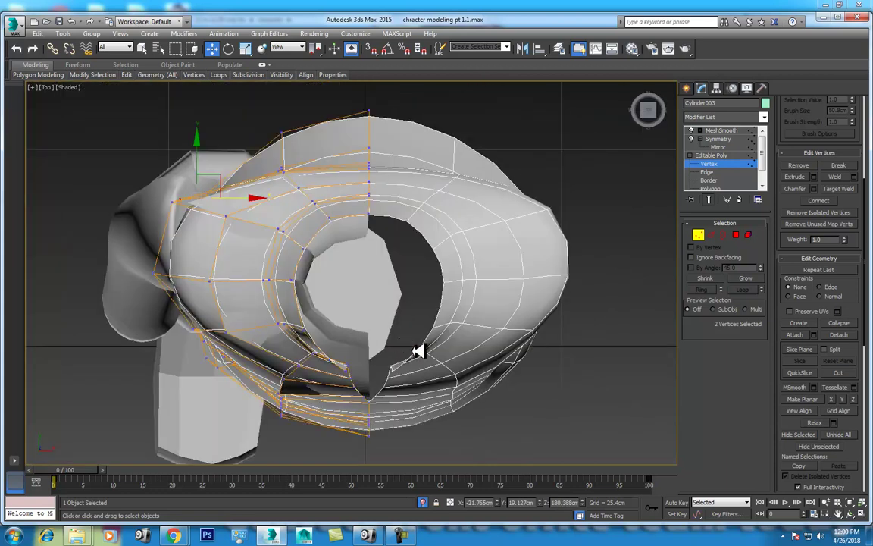
{"action": "mouse_move", "coordinate": [311, 280]}
{"action": "left_mouse_down"}
{"action": "mouse_move", "coordinate": [283, 239]}
{"action": "mouse_move", "coordinate": [293, 230]}
{"action": "mouse_move", "coordinate": [383, 261]}
{"action": "left_mouse_up"}
{"action": "scroll", "coordinate": [504, 302], "scroll_direction": "up", "scroll_amount": 2}
{"action": "left_click_drag", "start_coordinate": [445, 146], "coordinate": [494, 356]}
{"action": "left_click_drag", "start_coordinate": [469, 246], "coordinate": [468, 249]}
{"action": "left_click_drag", "start_coordinate": [317, 260], "coordinate": [357, 284]}
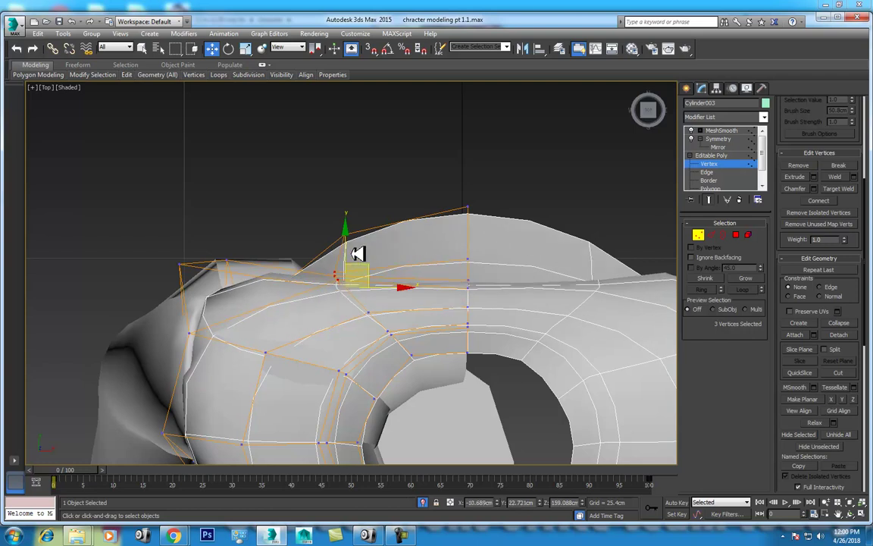
Step: Frame the whole model in Perspective and orbit to a side view of the torso
{"action": "key", "text": "p"}
{"action": "left_click", "coordinate": [850, 502]}
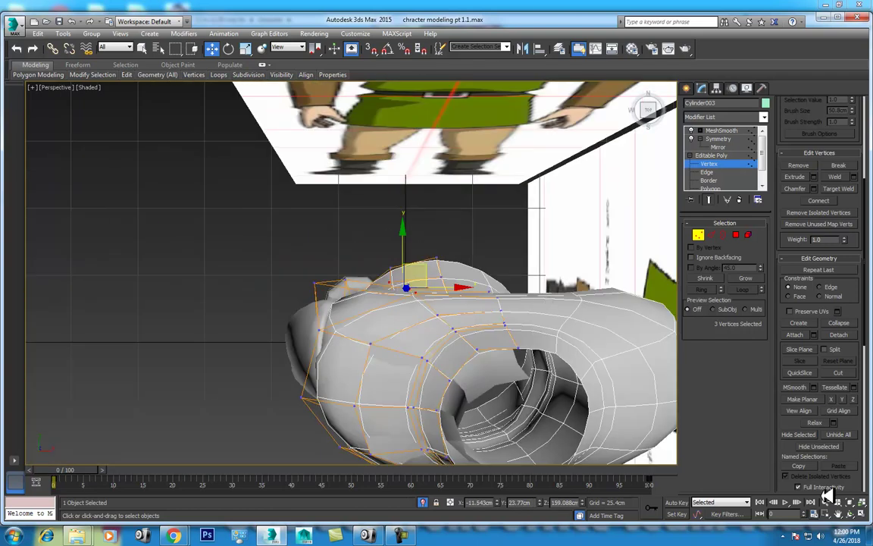
{"action": "left_click", "coordinate": [862, 514]}
{"action": "left_click", "coordinate": [862, 514]}
{"action": "left_click", "coordinate": [854, 513]}
{"action": "mouse_move", "coordinate": [393, 316]}
{"action": "left_mouse_down"}
{"action": "mouse_move", "coordinate": [501, 263]}
{"action": "mouse_move", "coordinate": [497, 214]}
{"action": "mouse_move", "coordinate": [504, 225]}
{"action": "mouse_move", "coordinate": [462, 229]}
{"action": "mouse_move", "coordinate": [413, 295]}
{"action": "left_mouse_up"}
{"action": "key", "text": "w"}
{"action": "middle_click_drag", "start_coordinate": [440, 372], "coordinate": [440, 362], "text": "alt"}
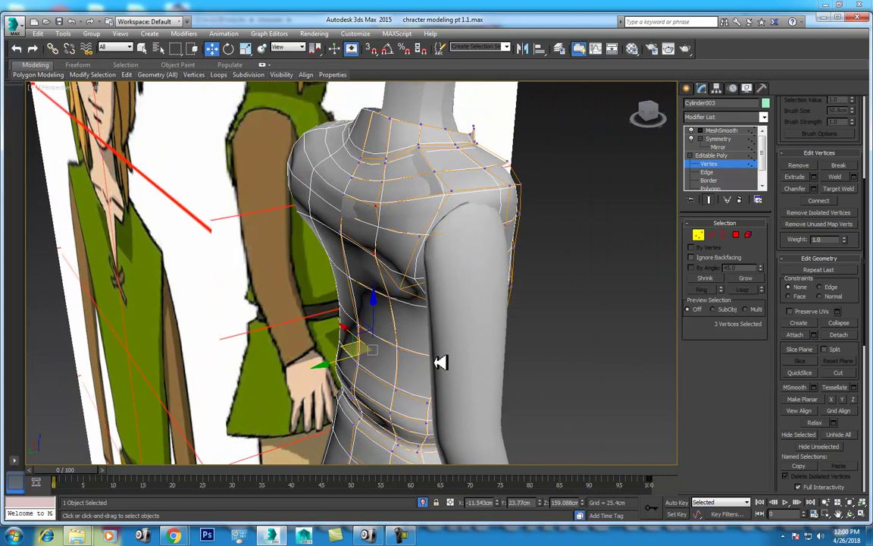
{"action": "scroll", "coordinate": [419, 350], "scroll_direction": "down", "scroll_amount": 3}
Step: Move the shoulder and chest vertices, undoing a trial nudge of one vertex
{"action": "left_click", "coordinate": [395, 262], "text": "alt"}
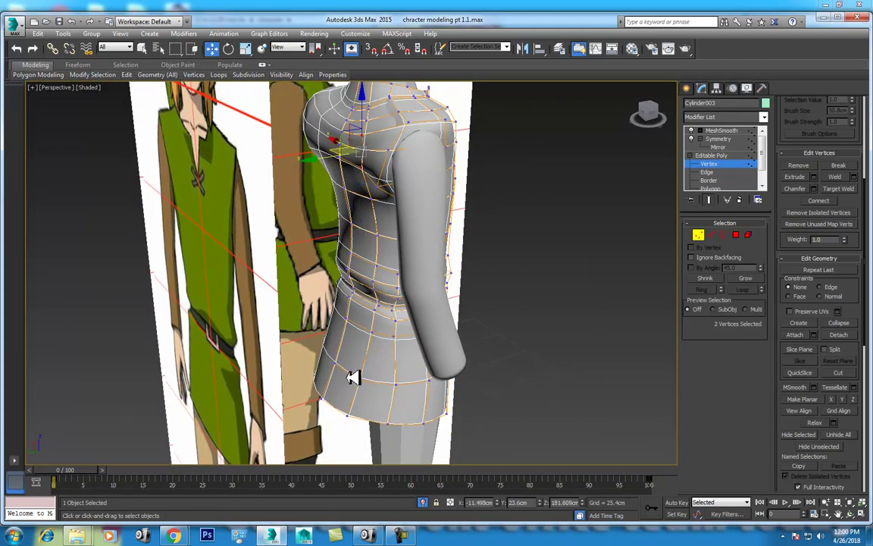
{"action": "middle_click_drag", "start_coordinate": [352, 376], "coordinate": [404, 331], "text": "alt"}
{"action": "scroll", "coordinate": [403, 331], "scroll_direction": "up", "scroll_amount": 3}
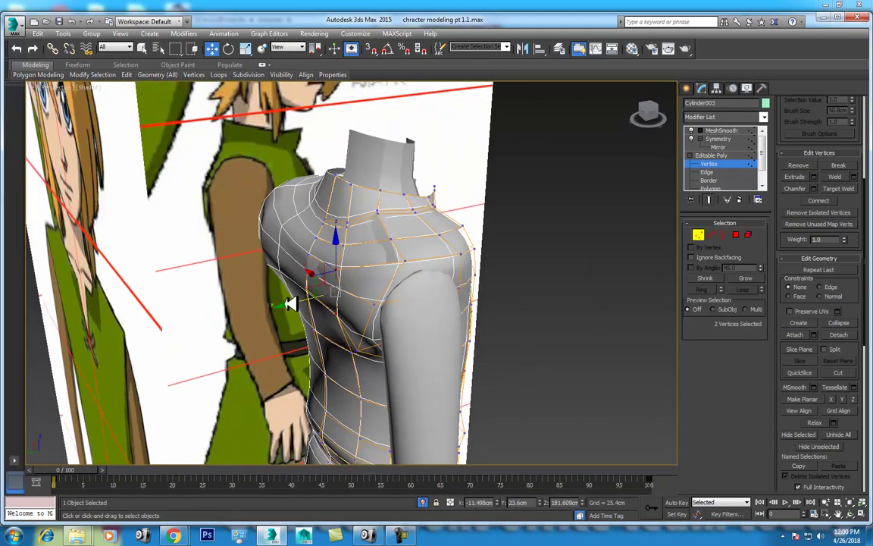
{"action": "left_click_drag", "start_coordinate": [292, 302], "coordinate": [289, 302]}
{"action": "scroll", "coordinate": [310, 277], "scroll_direction": "up", "scroll_amount": 3}
{"action": "middle_click_drag", "start_coordinate": [342, 273], "coordinate": [350, 294], "text": "alt"}
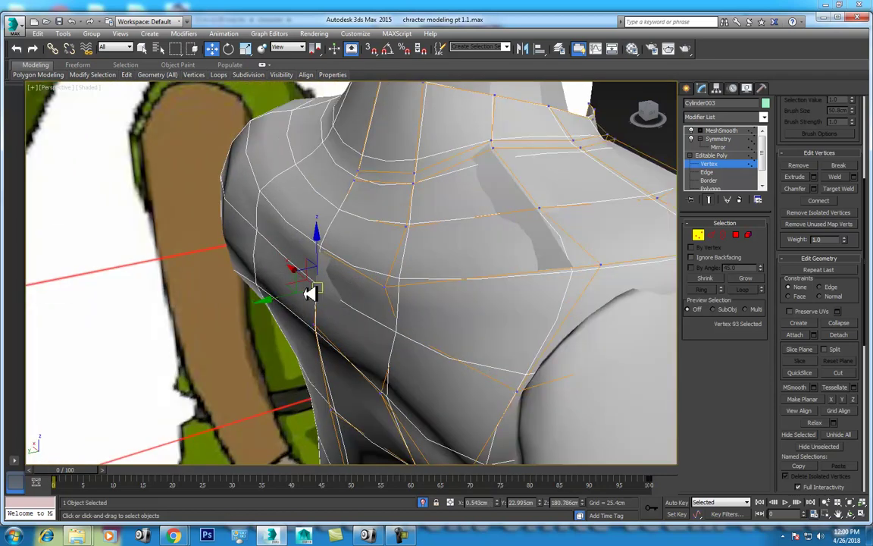
{"action": "left_click_drag", "start_coordinate": [273, 298], "coordinate": [273, 303]}
{"action": "key", "text": "ctrl+z"}
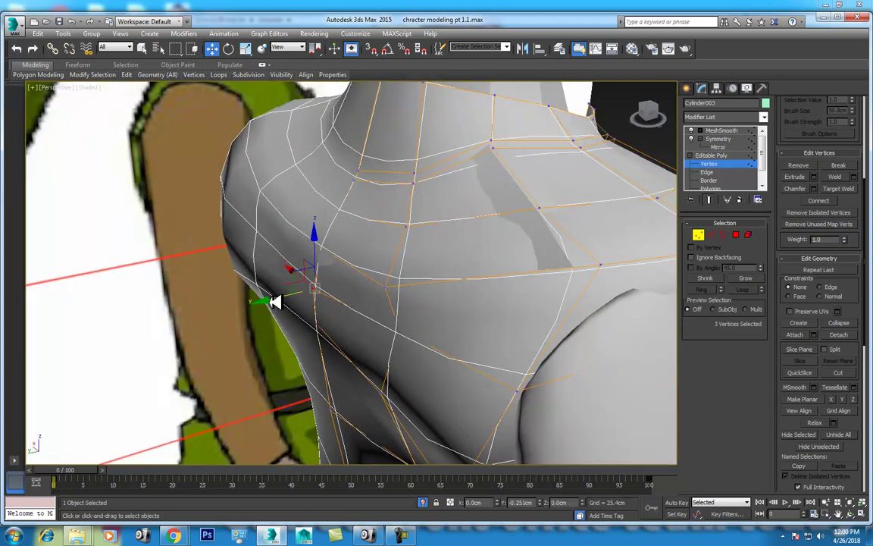
Step: Raise a shoulder-edge vertex and pull the underarm vertex right toward the arm
{"action": "mouse_move", "coordinate": [388, 302]}
{"action": "left_mouse_down"}
{"action": "mouse_move", "coordinate": [387, 345]}
{"action": "mouse_move", "coordinate": [341, 348]}
{"action": "left_mouse_up"}
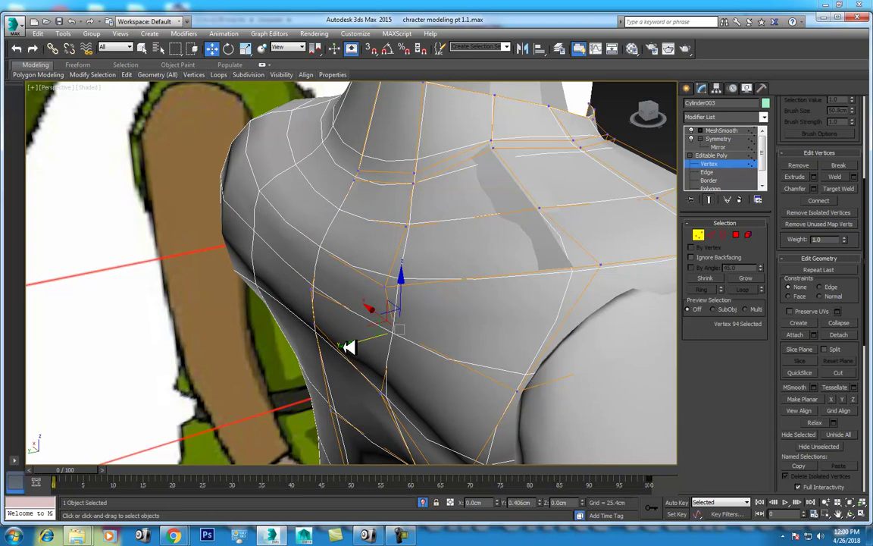
{"action": "mouse_move", "coordinate": [341, 347]}
{"action": "middle_mouse_down", "text": "alt"}
{"action": "mouse_move", "coordinate": [460, 312]}
{"action": "mouse_move", "coordinate": [492, 320]}
{"action": "middle_mouse_up", "text": "alt"}
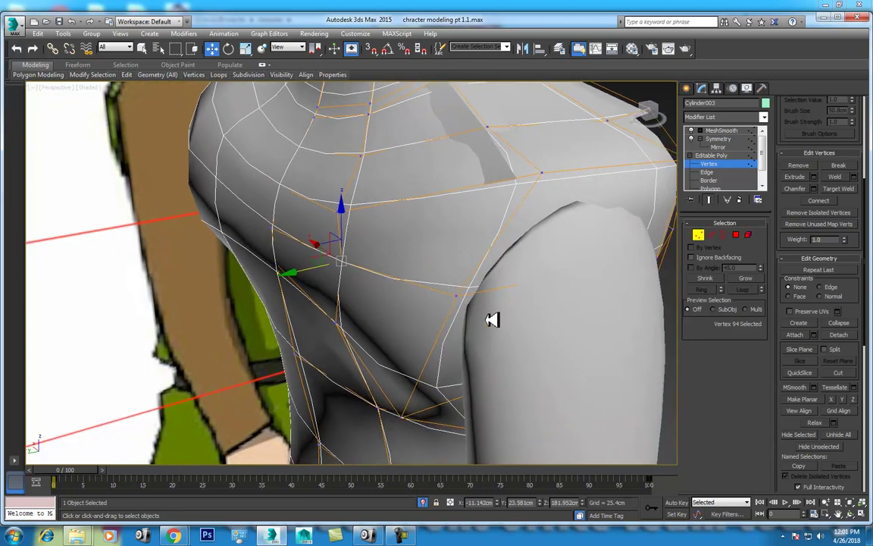
{"action": "left_click", "coordinate": [459, 296]}
{"action": "left_click", "coordinate": [409, 416]}
{"action": "mouse_move", "coordinate": [410, 415]}
{"action": "middle_mouse_down", "text": "alt"}
{"action": "mouse_move", "coordinate": [478, 296]}
{"action": "mouse_move", "coordinate": [479, 381]}
{"action": "middle_mouse_up", "text": "alt"}
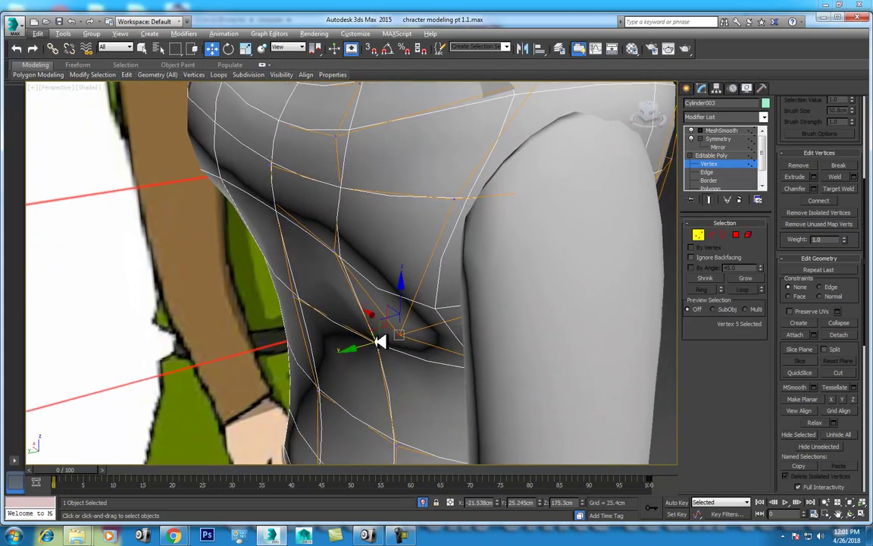
{"action": "left_click", "coordinate": [849, 514]}
{"action": "mouse_move", "coordinate": [438, 345]}
{"action": "left_mouse_down"}
{"action": "mouse_move", "coordinate": [484, 364]}
{"action": "mouse_move", "coordinate": [468, 338]}
{"action": "mouse_move", "coordinate": [444, 355]}
{"action": "mouse_move", "coordinate": [423, 351]}
{"action": "mouse_move", "coordinate": [453, 371]}
{"action": "left_mouse_up"}
{"action": "right_click", "coordinate": [453, 371]}
{"action": "mouse_move", "coordinate": [348, 325]}
{"action": "left_mouse_down"}
{"action": "mouse_move", "coordinate": [386, 318]}
{"action": "mouse_move", "coordinate": [449, 345]}
{"action": "left_mouse_up"}
Step: Select all torso vertices, then pick a shoulder-top vertex in the Top view
{"action": "left_click", "coordinate": [849, 514]}
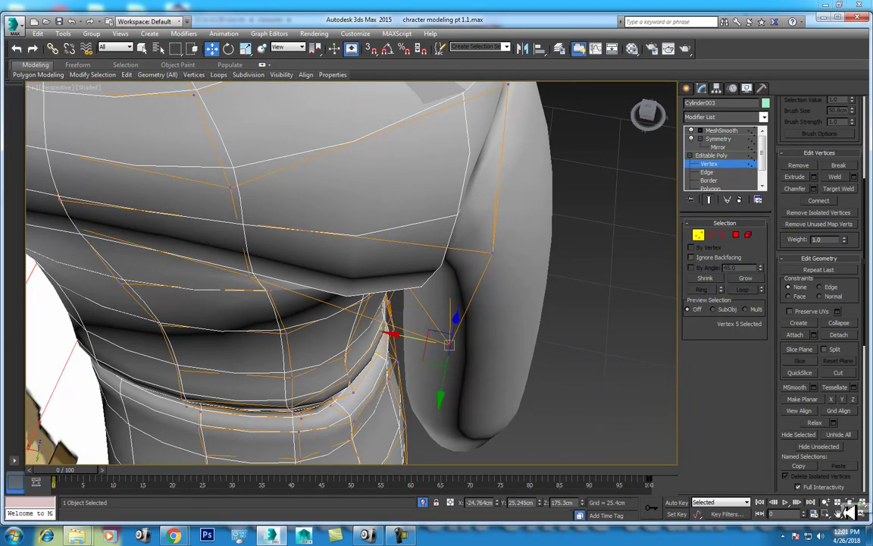
{"action": "mouse_move", "coordinate": [364, 292]}
{"action": "left_mouse_down"}
{"action": "mouse_move", "coordinate": [383, 283]}
{"action": "mouse_move", "coordinate": [325, 269]}
{"action": "mouse_move", "coordinate": [344, 263]}
{"action": "mouse_move", "coordinate": [379, 309]}
{"action": "mouse_move", "coordinate": [256, 279]}
{"action": "mouse_move", "coordinate": [332, 254]}
{"action": "mouse_move", "coordinate": [303, 259]}
{"action": "mouse_move", "coordinate": [343, 231]}
{"action": "mouse_move", "coordinate": [385, 289]}
{"action": "mouse_move", "coordinate": [429, 308]}
{"action": "mouse_move", "coordinate": [395, 327]}
{"action": "mouse_move", "coordinate": [392, 292]}
{"action": "left_mouse_up"}
{"action": "right_click", "coordinate": [354, 295]}
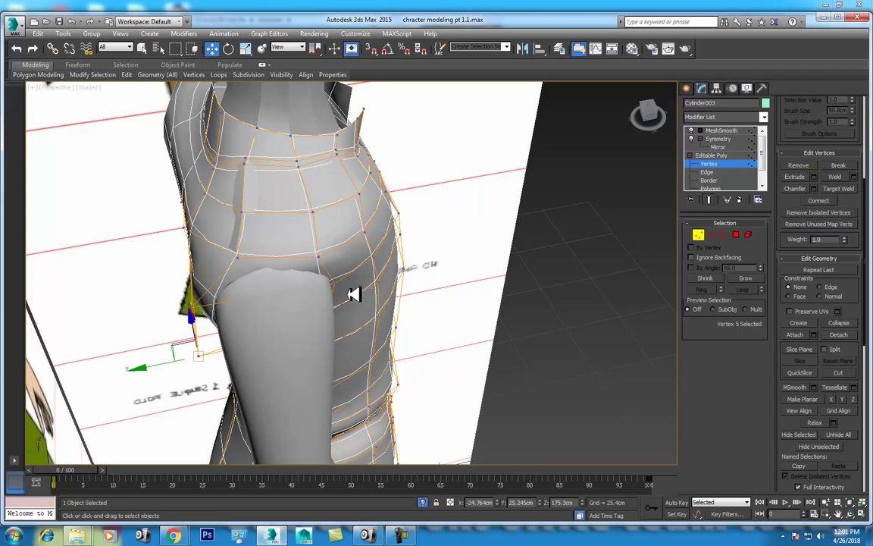
{"action": "middle_click_drag", "start_coordinate": [339, 284], "coordinate": [374, 353], "text": "alt"}
{"action": "key", "text": "ctrl+a"}
{"action": "key", "text": "t"}
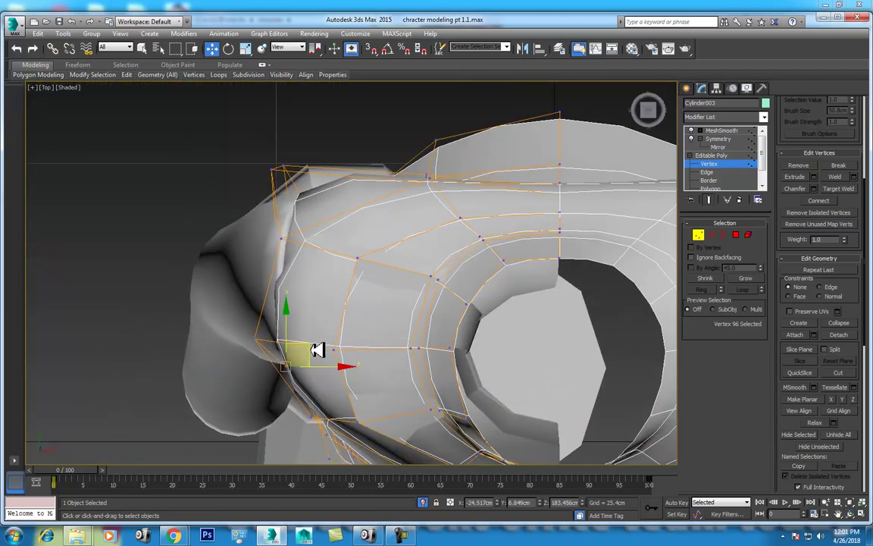
{"action": "left_click", "coordinate": [287, 238]}
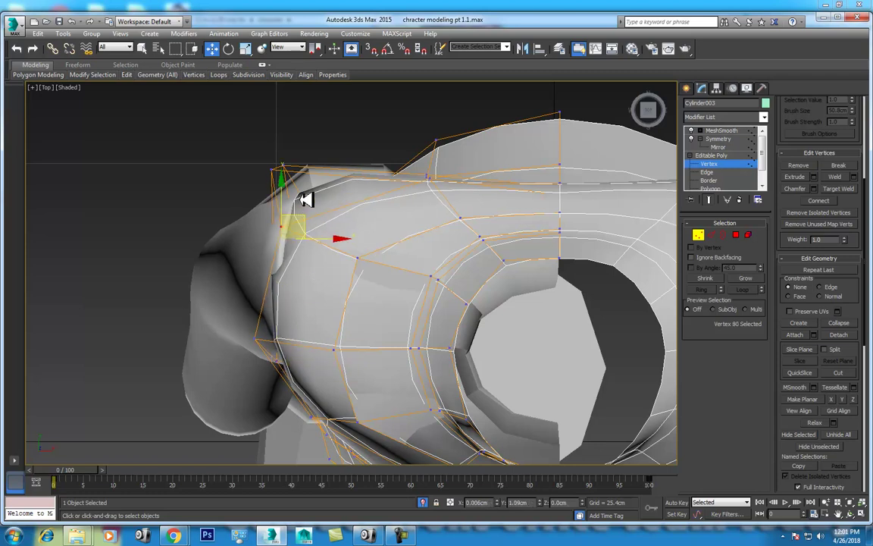
Step: Return to Perspective and orbit to look down on the torso
{"action": "key", "text": "p"}
{"action": "scroll", "coordinate": [364, 303], "scroll_direction": "down", "scroll_amount": 5}
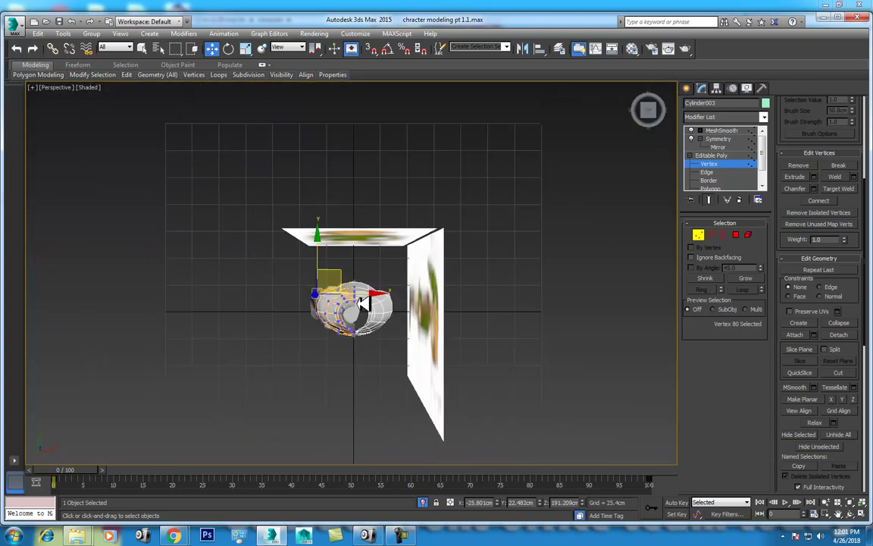
{"action": "left_click", "coordinate": [849, 513]}
{"action": "scroll", "coordinate": [420, 297], "scroll_direction": "up", "scroll_amount": 10}
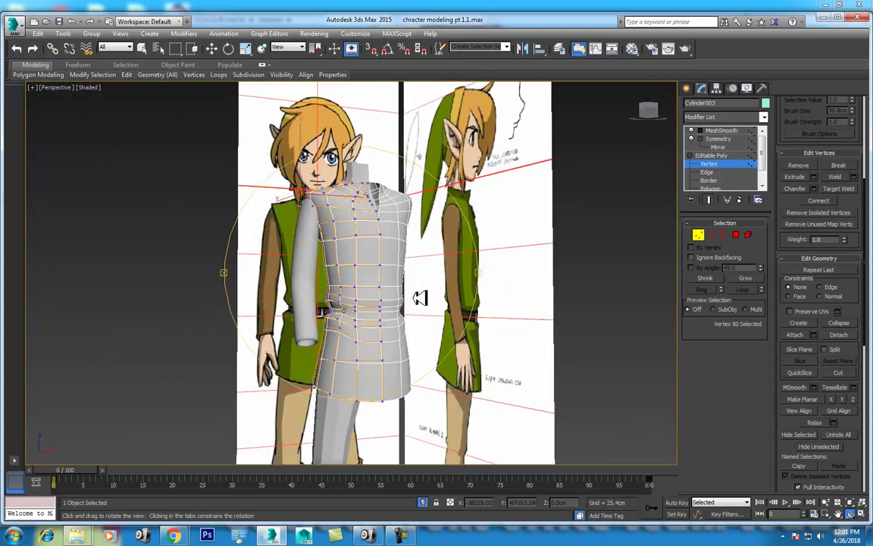
{"action": "scroll", "coordinate": [420, 298], "scroll_direction": "up", "scroll_amount": 3}
{"action": "mouse_move", "coordinate": [406, 269]}
{"action": "left_mouse_down"}
{"action": "mouse_move", "coordinate": [396, 247]}
{"action": "mouse_move", "coordinate": [363, 314]}
{"action": "mouse_move", "coordinate": [342, 279]}
{"action": "left_mouse_up"}
Step: Leave vertex editing and add a Shell modifier to the torso
{"action": "key", "text": "w"}
{"action": "right_click", "coordinate": [288, 236]}
{"action": "left_click", "coordinate": [276, 235]}
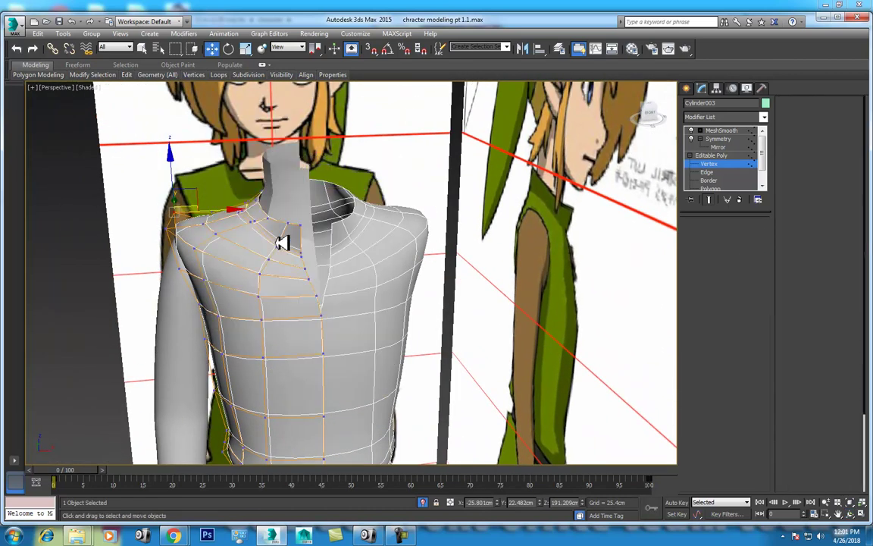
{"action": "left_click", "coordinate": [740, 118]}
{"action": "type", "text": "sh"}
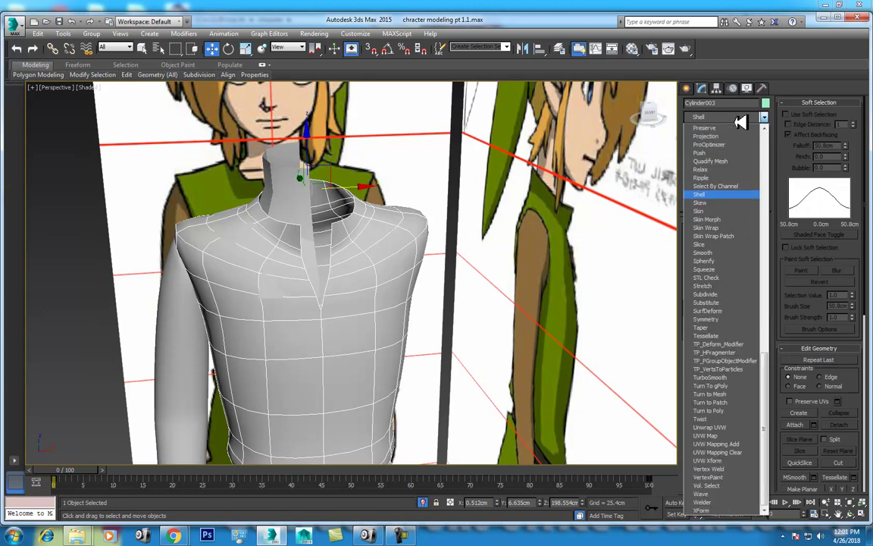
{"action": "key", "text": "Return"}
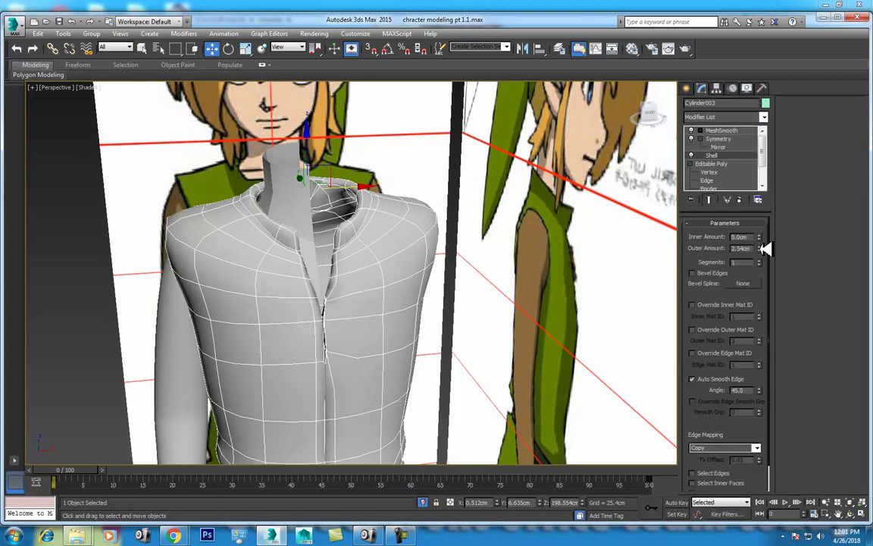
Step: Set the Shell outer amount to 0.559 cm with MeshSmooth turned off
{"action": "left_click_drag", "start_coordinate": [760, 249], "coordinate": [763, 239]}
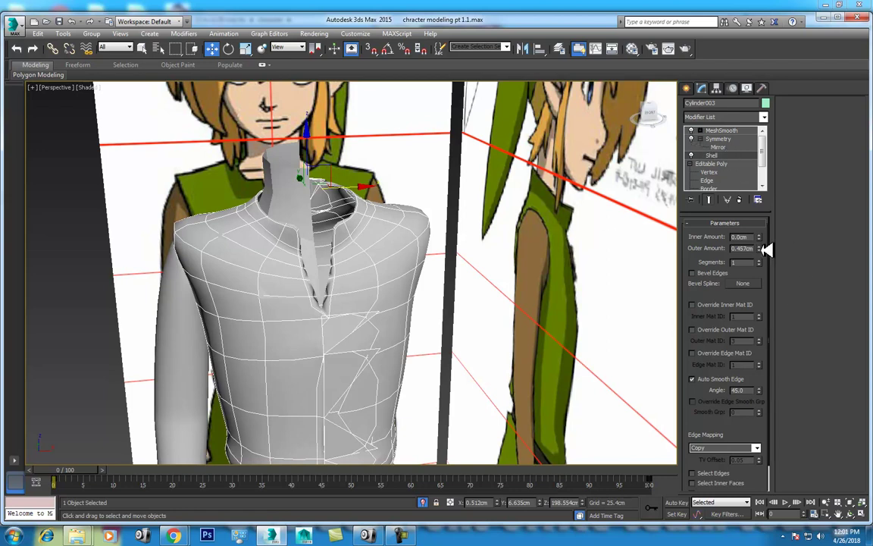
{"action": "left_click_drag", "start_coordinate": [764, 250], "coordinate": [757, 248]}
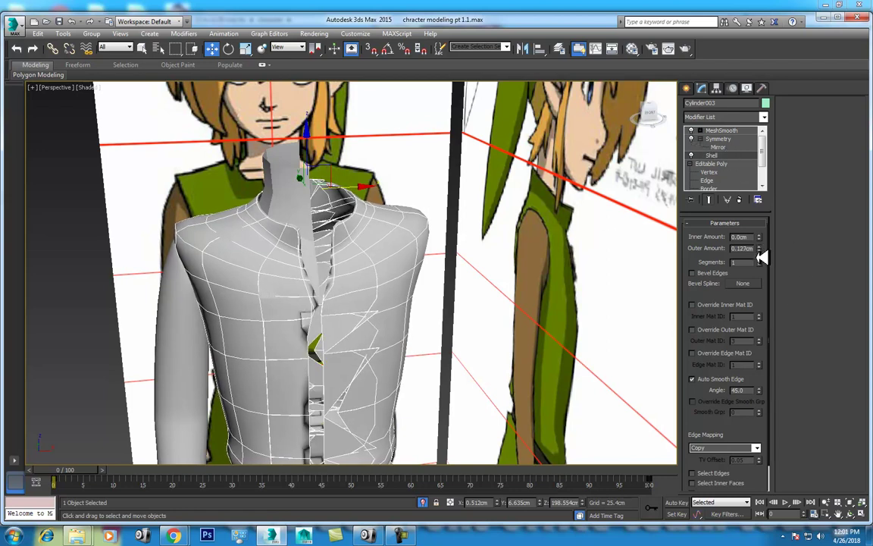
{"action": "left_click", "coordinate": [698, 138]}
{"action": "middle_click_drag", "start_coordinate": [680, 151], "coordinate": [407, 254], "text": "alt"}
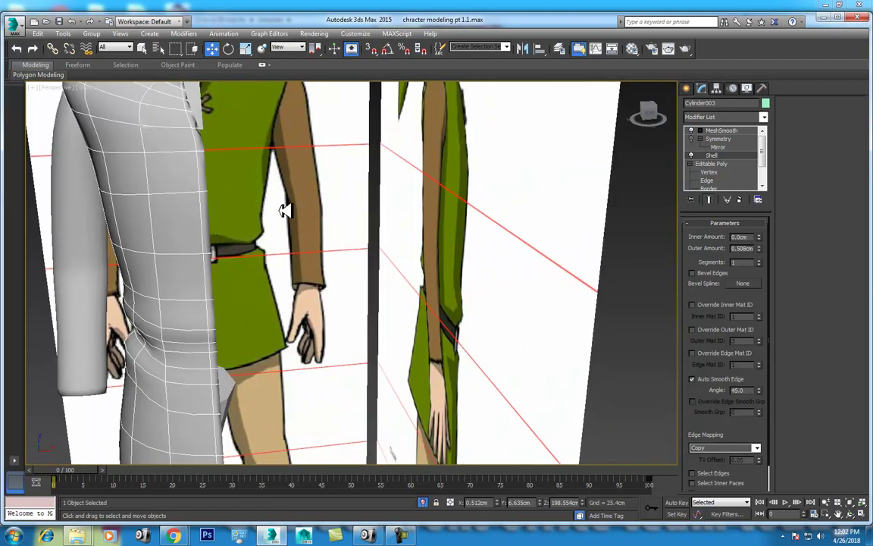
{"action": "middle_click_drag", "start_coordinate": [282, 210], "coordinate": [567, 198], "text": "alt"}
{"action": "left_click", "coordinate": [697, 129]}
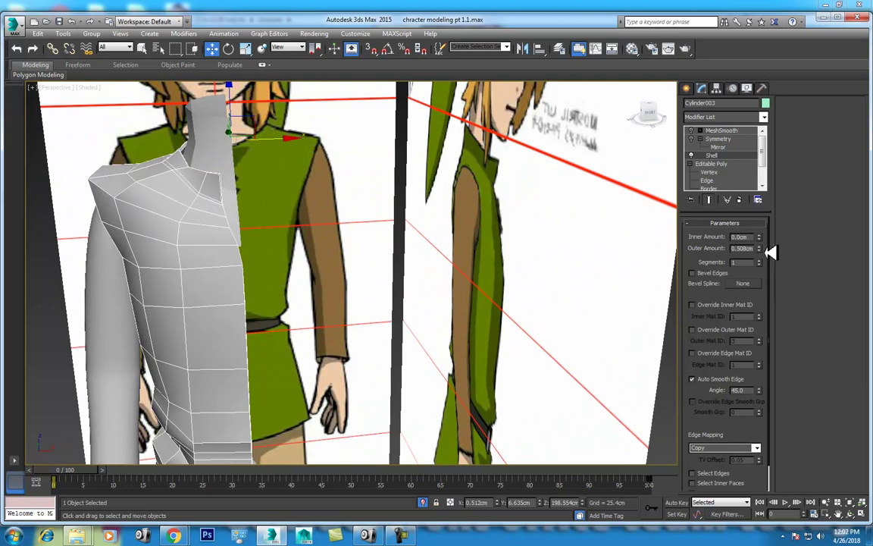
{"action": "left_click_drag", "start_coordinate": [764, 250], "coordinate": [761, 249]}
{"action": "left_click", "coordinate": [691, 138]}
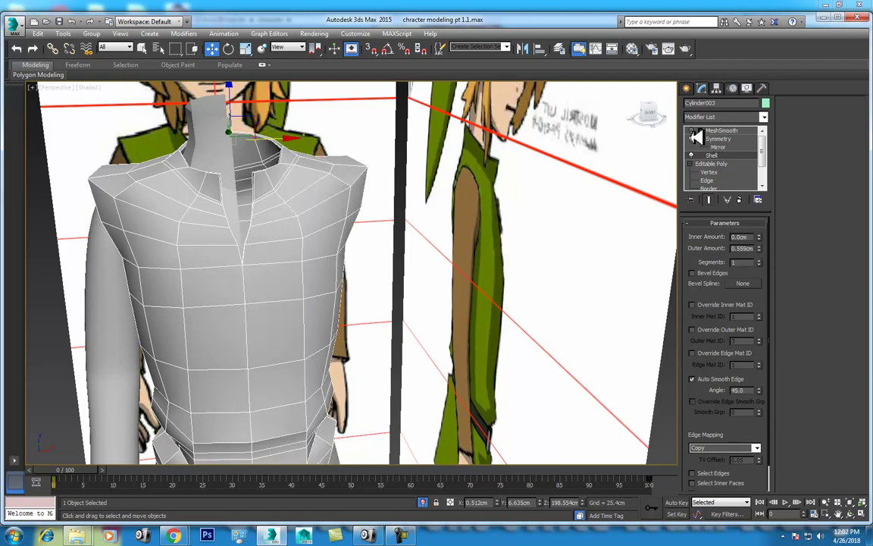
Step: Toggle MeshSmooth on and off to compare the smoothed and low-poly torso
{"action": "left_click", "coordinate": [717, 139]}
{"action": "left_click", "coordinate": [699, 130]}
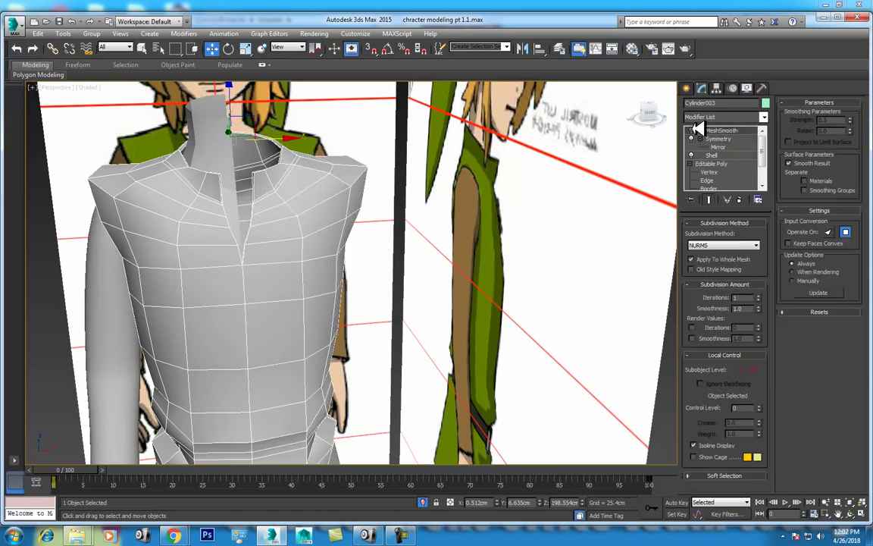
{"action": "left_click", "coordinate": [692, 130]}
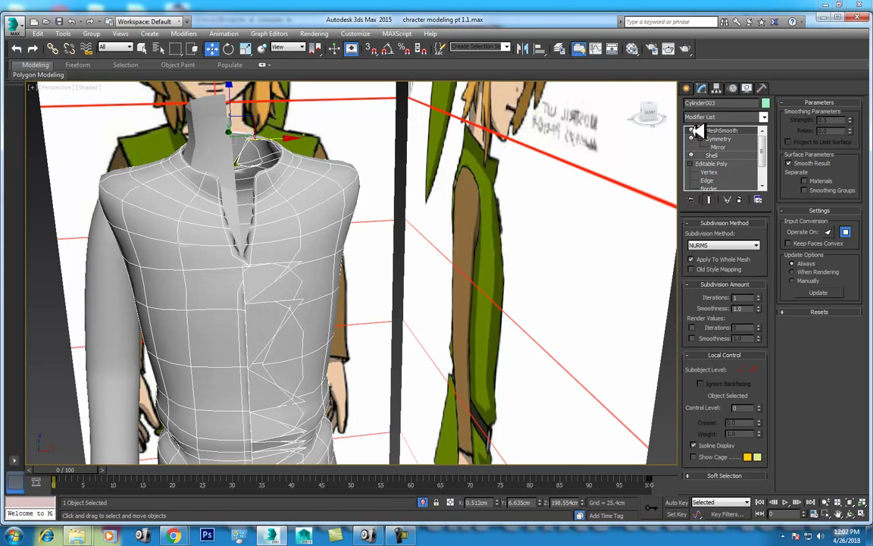
{"action": "left_click", "coordinate": [693, 128]}
{"action": "left_click", "coordinate": [693, 129]}
{"action": "left_click", "coordinate": [693, 129]}
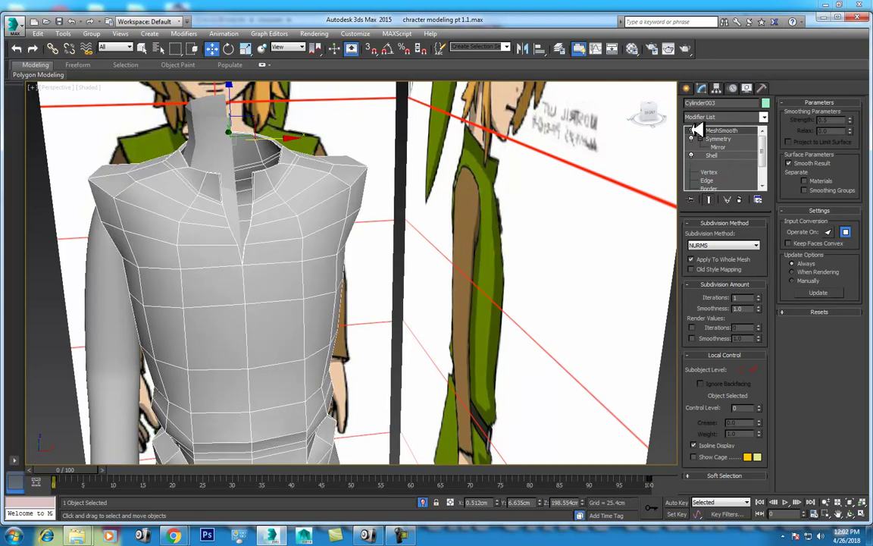
{"action": "scroll", "coordinate": [312, 250], "scroll_direction": "up", "scroll_amount": 2}
{"action": "scroll", "coordinate": [321, 257], "scroll_direction": "up", "scroll_amount": 2}
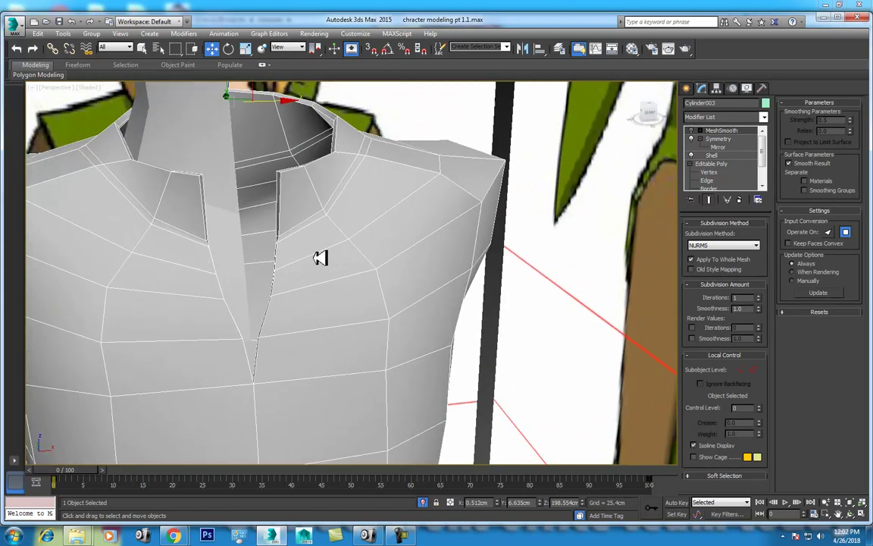
{"action": "scroll", "coordinate": [336, 224], "scroll_direction": "up", "scroll_amount": 2}
Step: Lower the Symmetry weld threshold to 0 cm
{"action": "left_click", "coordinate": [720, 139]}
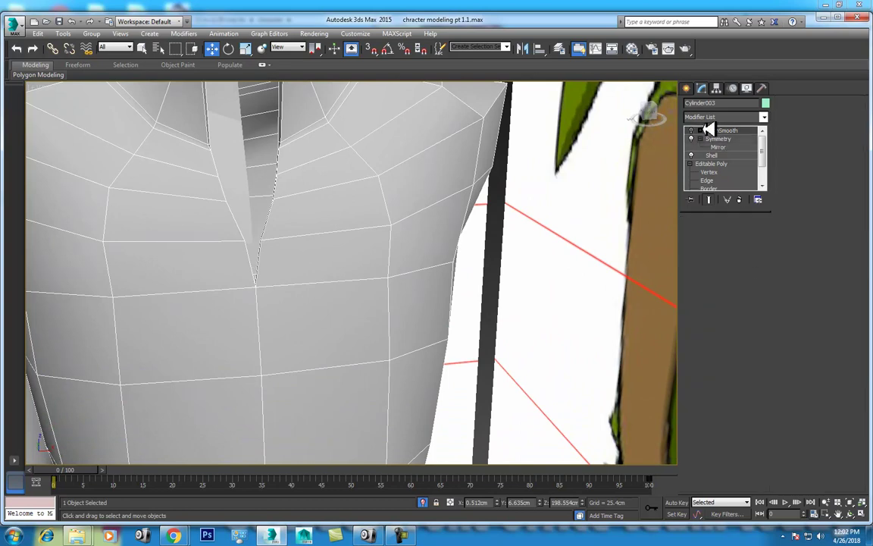
{"action": "left_click", "coordinate": [695, 130]}
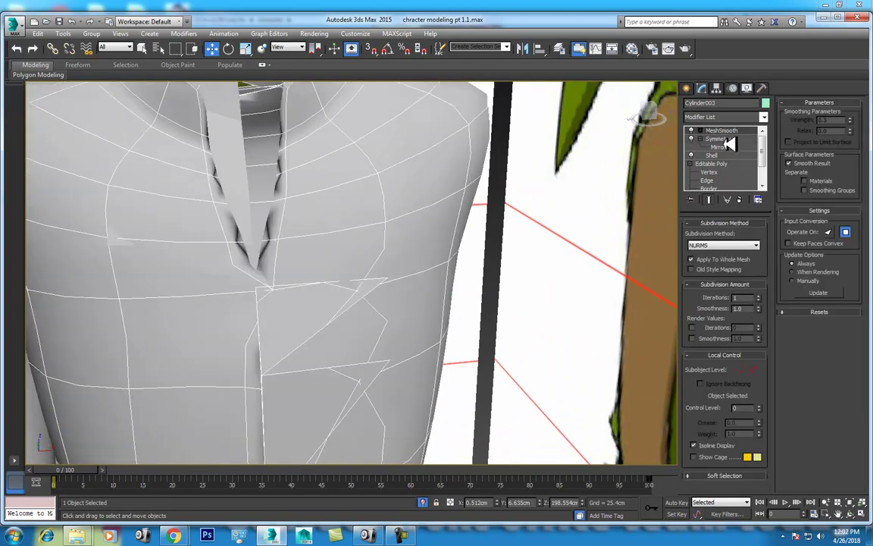
{"action": "left_click", "coordinate": [721, 141]}
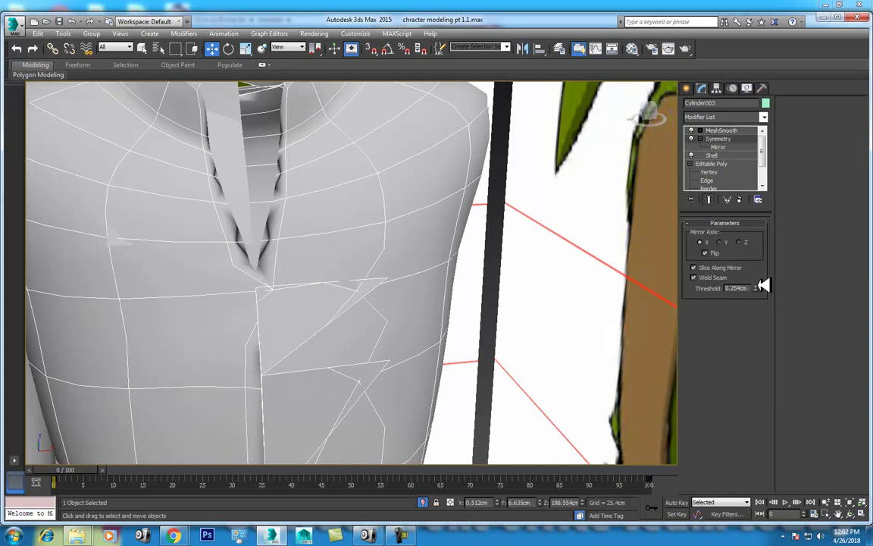
{"action": "left_click_drag", "start_coordinate": [758, 287], "coordinate": [760, 302]}
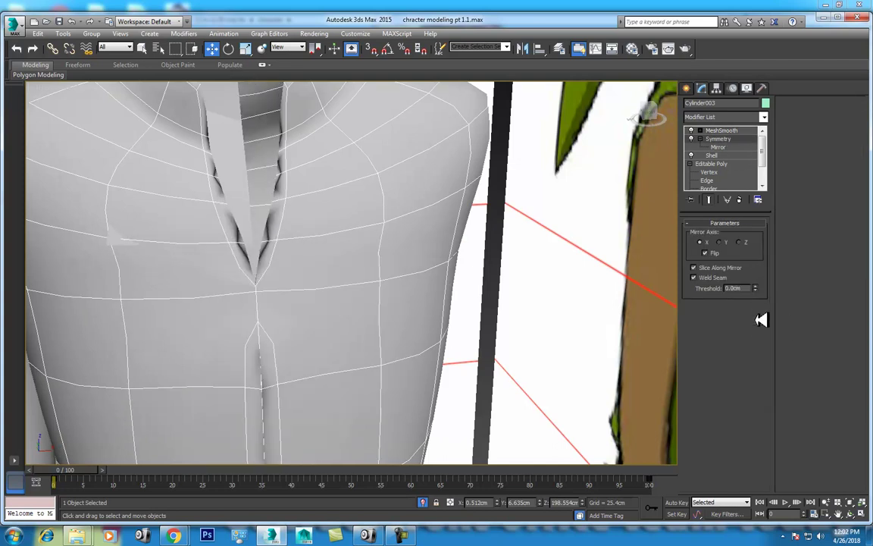
Step: Shift the Symmetry mirror plane in the Front view so both halves align
{"action": "scroll", "coordinate": [396, 327], "scroll_direction": "down", "scroll_amount": 3}
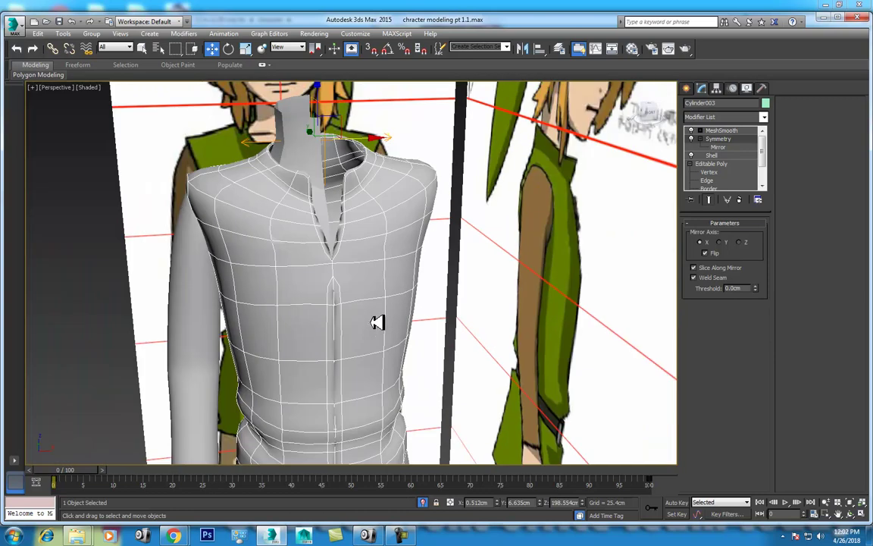
{"action": "scroll", "coordinate": [372, 311], "scroll_direction": "up", "scroll_amount": 1}
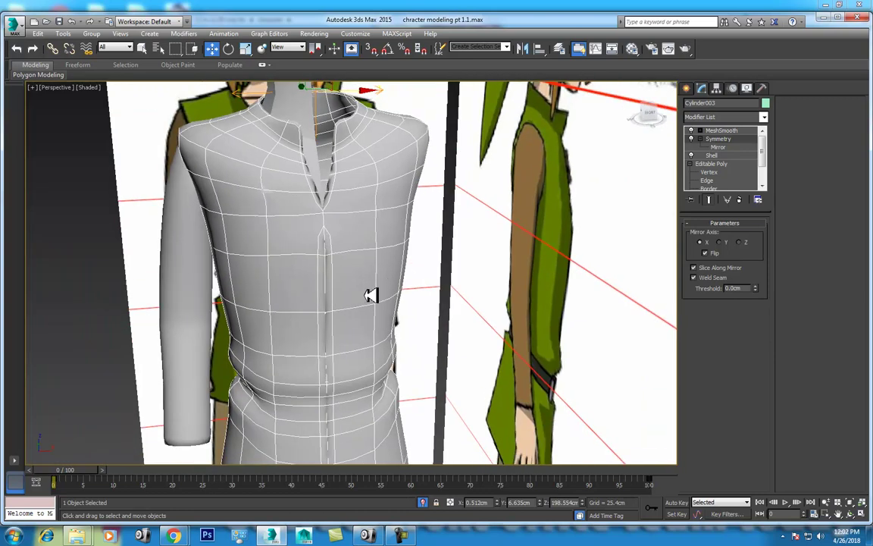
{"action": "left_click", "coordinate": [718, 146]}
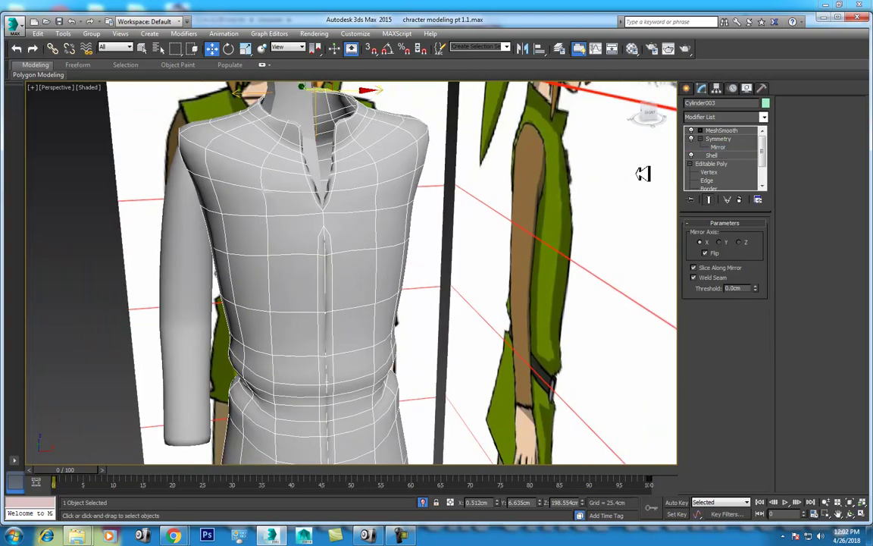
{"action": "key", "text": "f"}
{"action": "middle_click_drag", "start_coordinate": [376, 228], "coordinate": [457, 238]}
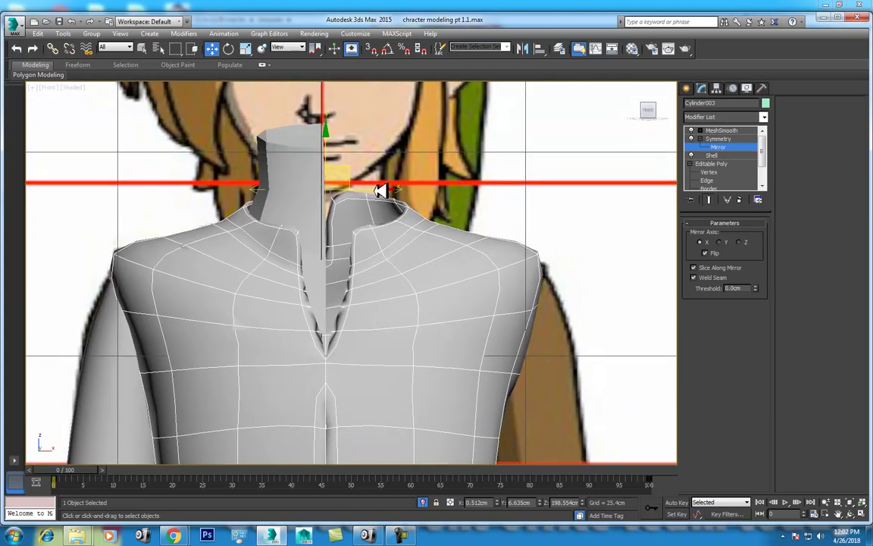
{"action": "left_click_drag", "start_coordinate": [383, 189], "coordinate": [380, 191]}
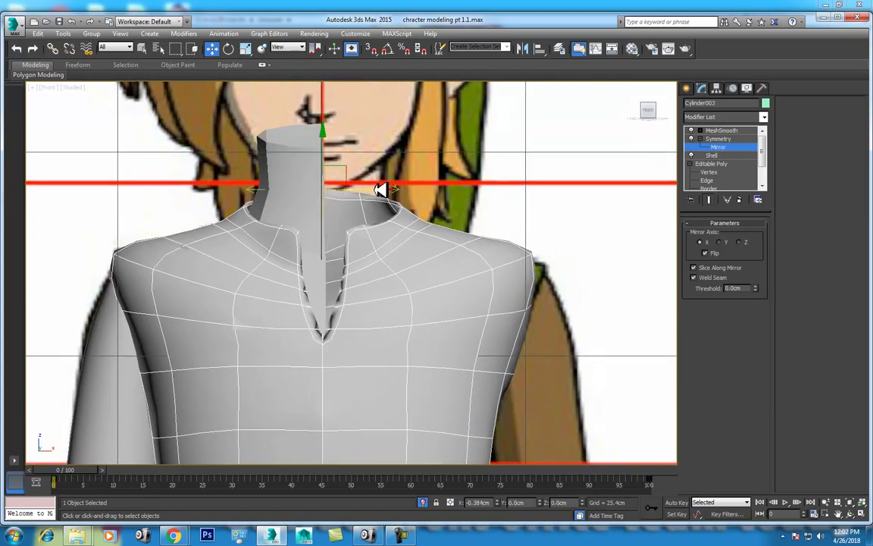
Step: Orbit the torso in Perspective to check the centre seam
{"action": "scroll", "coordinate": [381, 190], "scroll_direction": "down", "scroll_amount": 2}
{"action": "scroll", "coordinate": [361, 228], "scroll_direction": "down", "scroll_amount": 3}
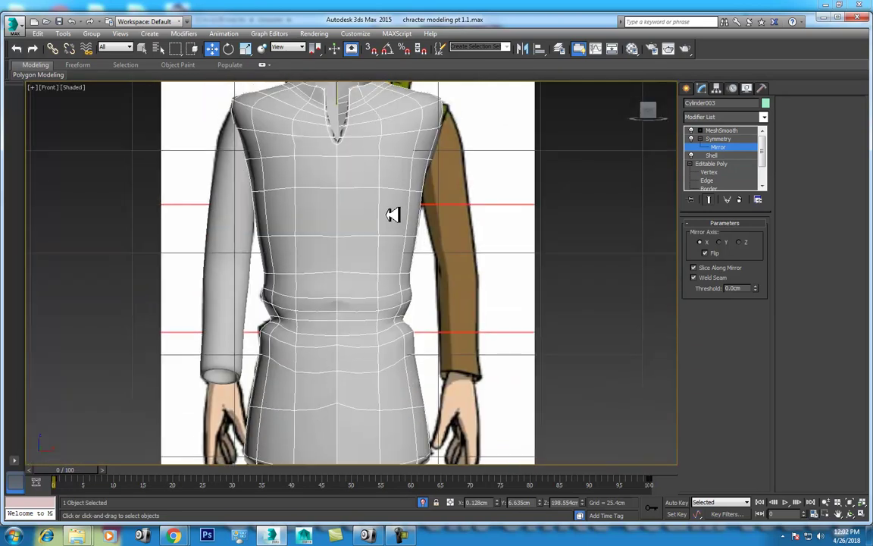
{"action": "scroll", "coordinate": [392, 240], "scroll_direction": "up", "scroll_amount": 2}
{"action": "middle_click_drag", "start_coordinate": [401, 297], "coordinate": [404, 271]}
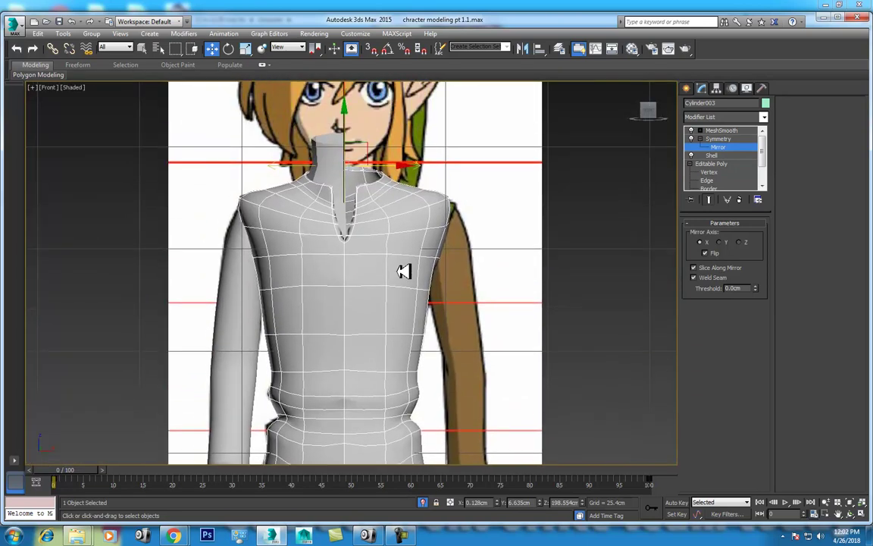
{"action": "key", "text": "p"}
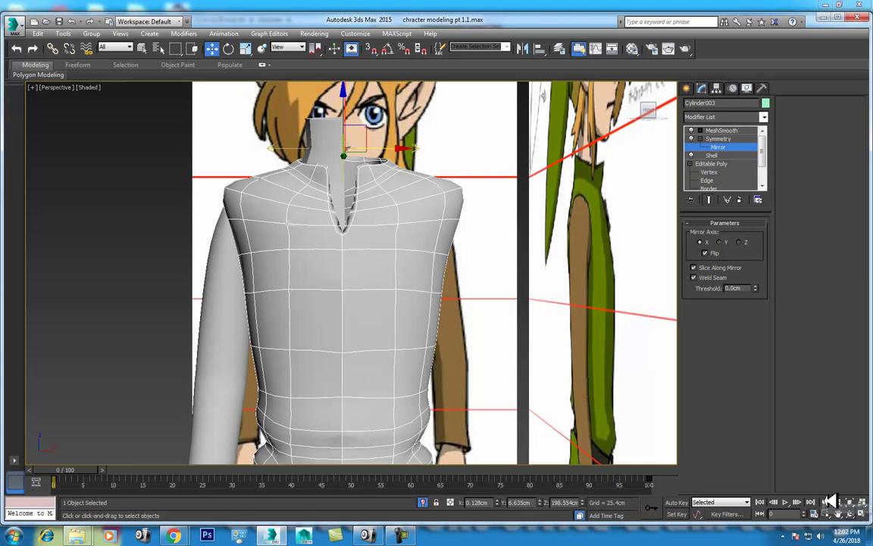
{"action": "left_click", "coordinate": [855, 514]}
{"action": "mouse_move", "coordinate": [368, 267]}
{"action": "left_mouse_down"}
{"action": "mouse_move", "coordinate": [331, 297]}
{"action": "mouse_move", "coordinate": [347, 337]}
{"action": "mouse_move", "coordinate": [419, 286]}
{"action": "mouse_move", "coordinate": [561, 284]}
{"action": "mouse_move", "coordinate": [561, 341]}
{"action": "mouse_move", "coordinate": [674, 321]}
{"action": "mouse_move", "coordinate": [434, 313]}
{"action": "mouse_move", "coordinate": [389, 286]}
{"action": "mouse_move", "coordinate": [364, 297]}
{"action": "left_mouse_up"}
Step: Select the arm and enter vertex editing on its base editable mesh
{"action": "key", "text": "f"}
{"action": "right_click", "coordinate": [263, 253]}
{"action": "left_click", "coordinate": [253, 249]}
{"action": "left_click", "coordinate": [276, 271]}
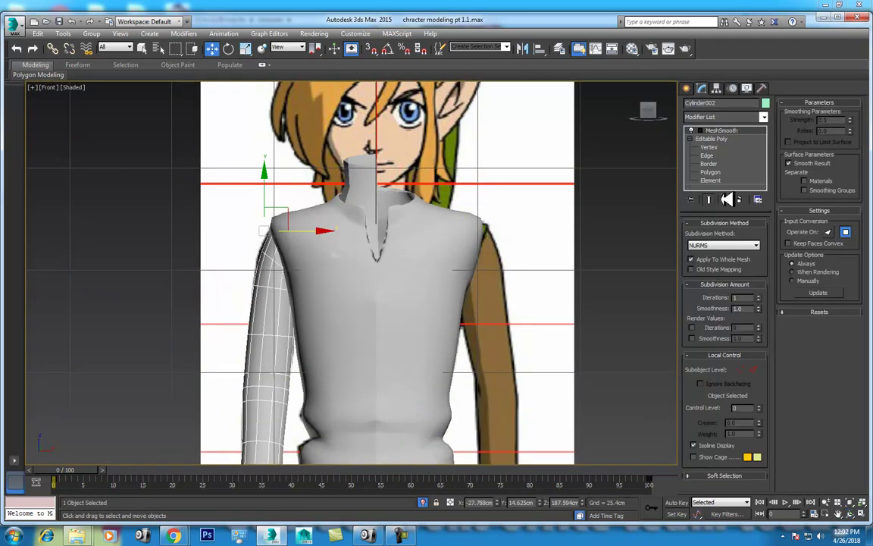
{"action": "left_click", "coordinate": [711, 140]}
{"action": "scroll", "coordinate": [306, 234], "scroll_direction": "up", "scroll_amount": 3}
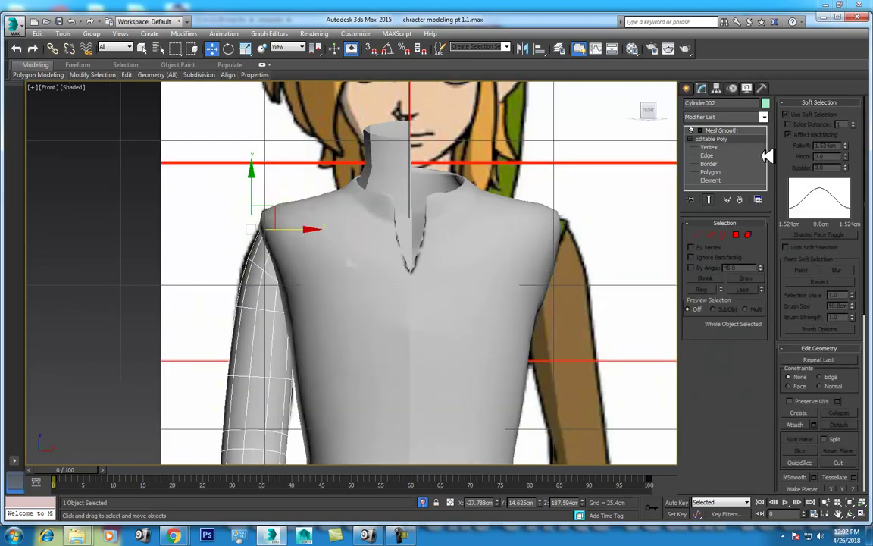
{"action": "left_click", "coordinate": [711, 147]}
{"action": "scroll", "coordinate": [264, 260], "scroll_direction": "up", "scroll_amount": 2}
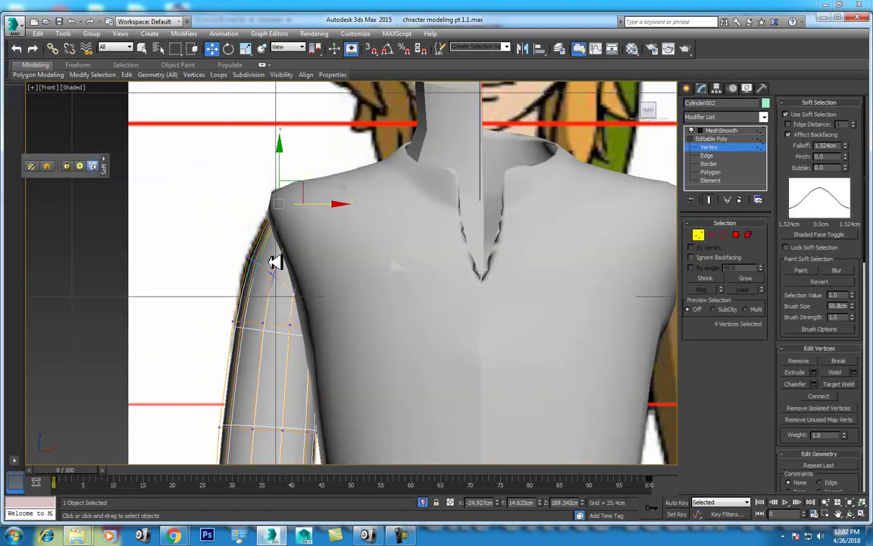
Step: Move the four shoulder vertices left and down, then nudge the 18 sleeve-shoulder vertices
{"action": "key", "text": "F3"}
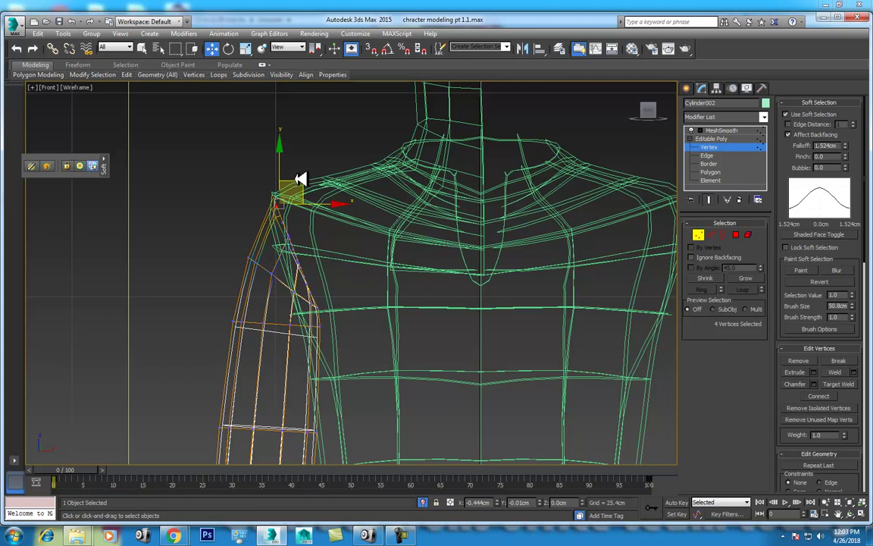
{"action": "left_click_drag", "start_coordinate": [301, 179], "coordinate": [331, 197]}
{"action": "key", "text": "F3"}
{"action": "key", "text": "F3"}
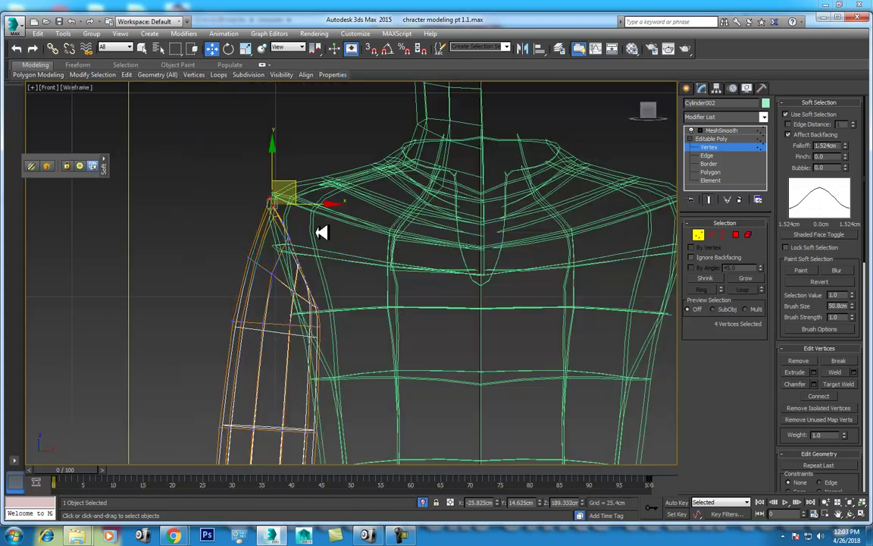
{"action": "left_click_drag", "start_coordinate": [301, 250], "coordinate": [285, 264]}
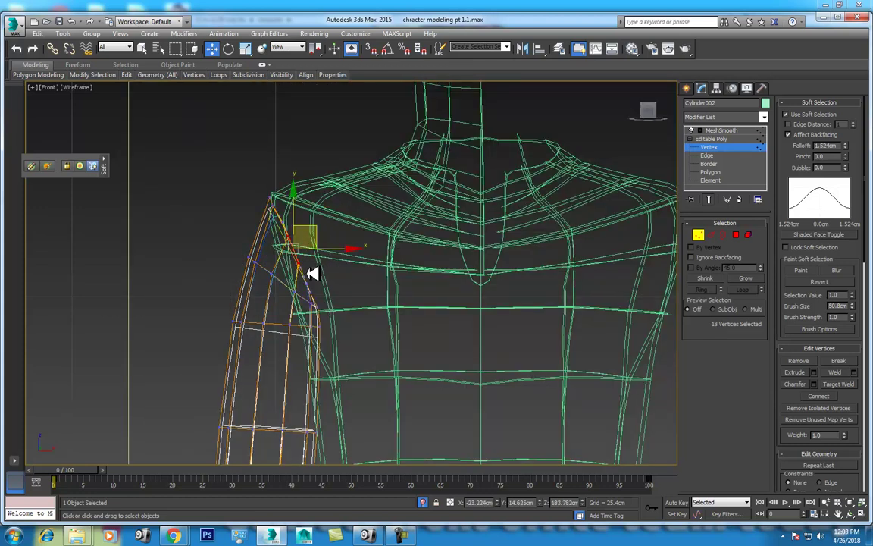
{"action": "left_click_drag", "start_coordinate": [319, 226], "coordinate": [322, 247]}
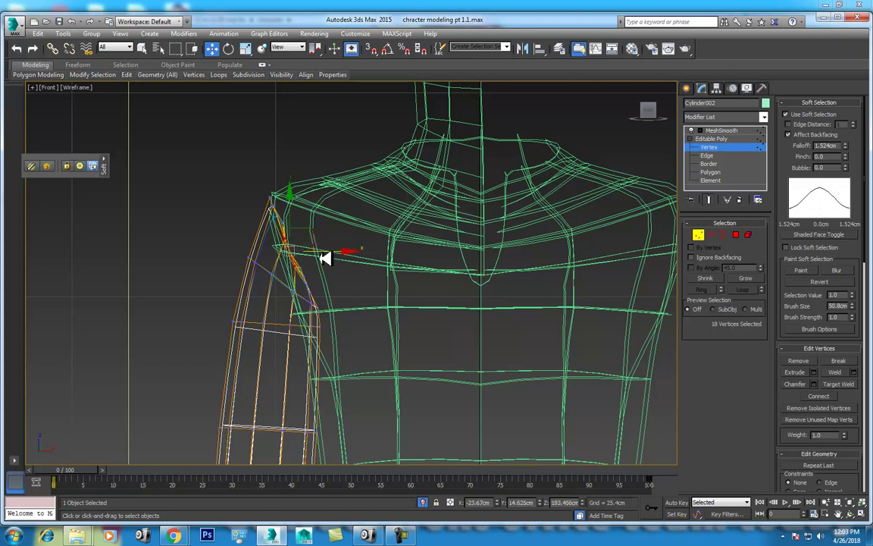
{"action": "left_click", "coordinate": [341, 277]}
{"action": "key", "text": "ctrl+z"}
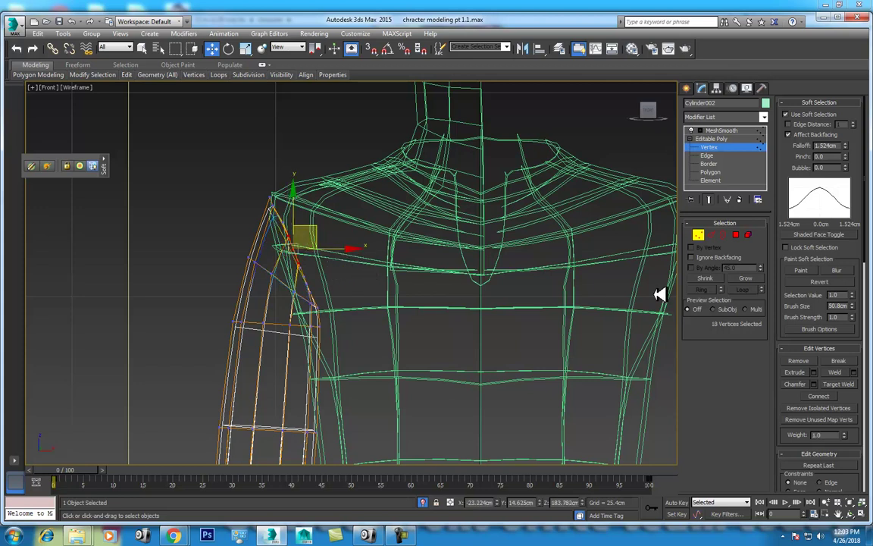
Step: Switch to polygon editing, try By Angle selection, and turn off Soft Selection
{"action": "left_click", "coordinate": [737, 235]}
{"action": "left_click", "coordinate": [715, 269]}
{"action": "left_click", "coordinate": [300, 255]}
{"action": "left_click", "coordinate": [310, 231]}
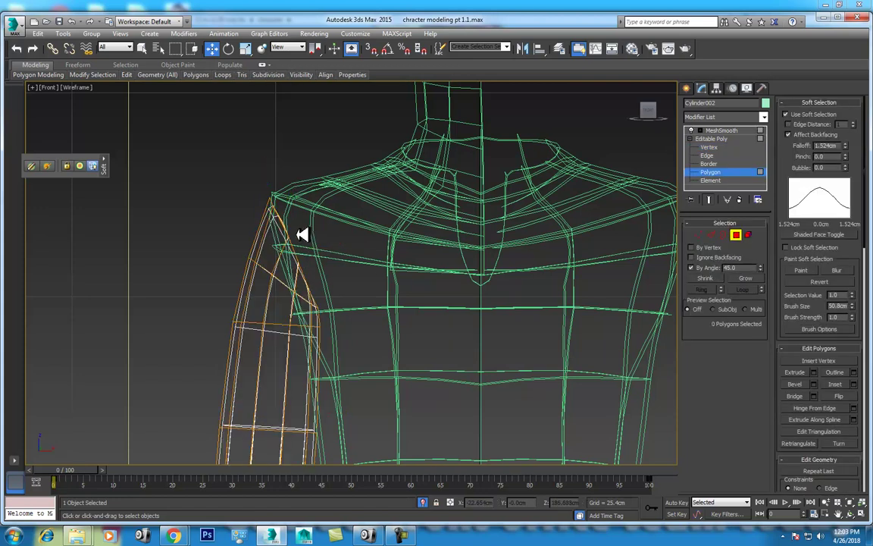
{"action": "left_click", "coordinate": [826, 114]}
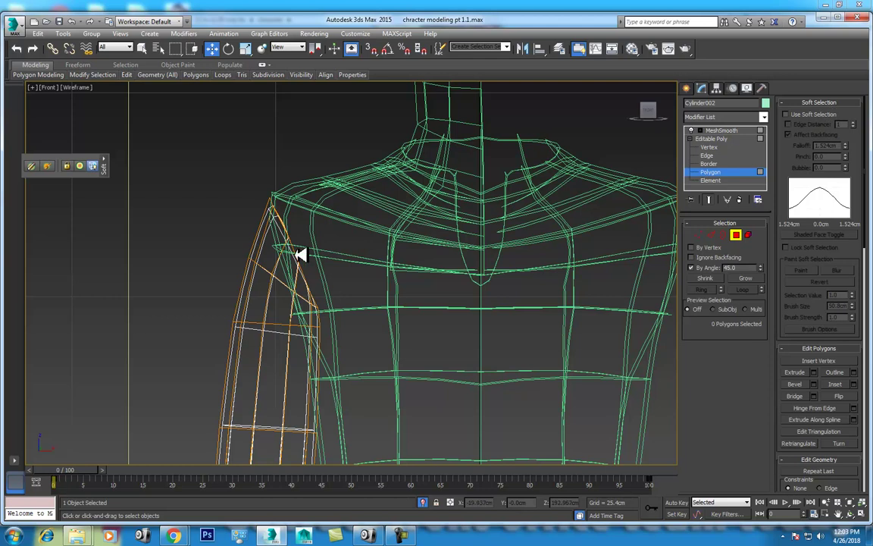
{"action": "left_click", "coordinate": [285, 220]}
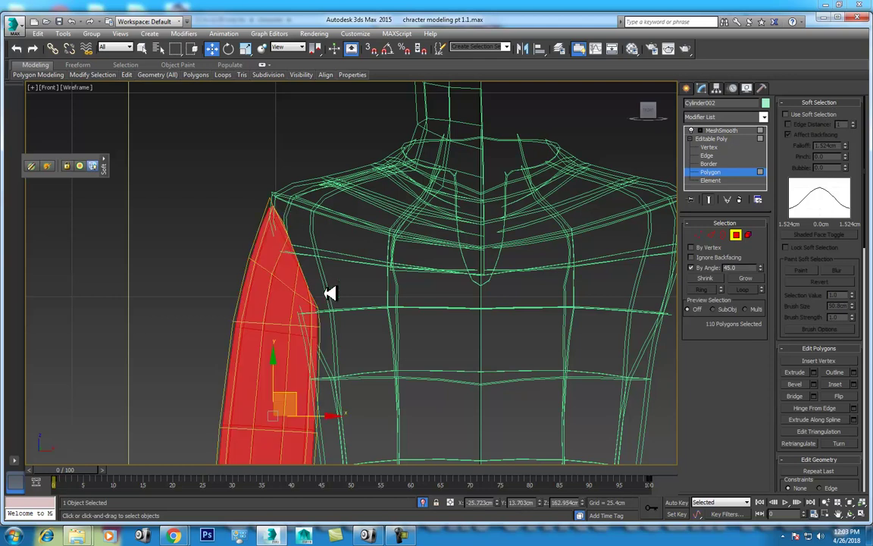
{"action": "scroll", "coordinate": [331, 292], "scroll_direction": "down", "scroll_amount": 2}
Step: Set the By Angle threshold to 0 and select the shoulder-top polygons
{"action": "key", "text": "p"}
{"action": "left_click", "coordinate": [850, 514]}
{"action": "mouse_move", "coordinate": [334, 295]}
{"action": "left_mouse_down"}
{"action": "mouse_move", "coordinate": [323, 286]}
{"action": "mouse_move", "coordinate": [354, 256]}
{"action": "mouse_move", "coordinate": [363, 296]}
{"action": "left_mouse_up"}
{"action": "key", "text": "w"}
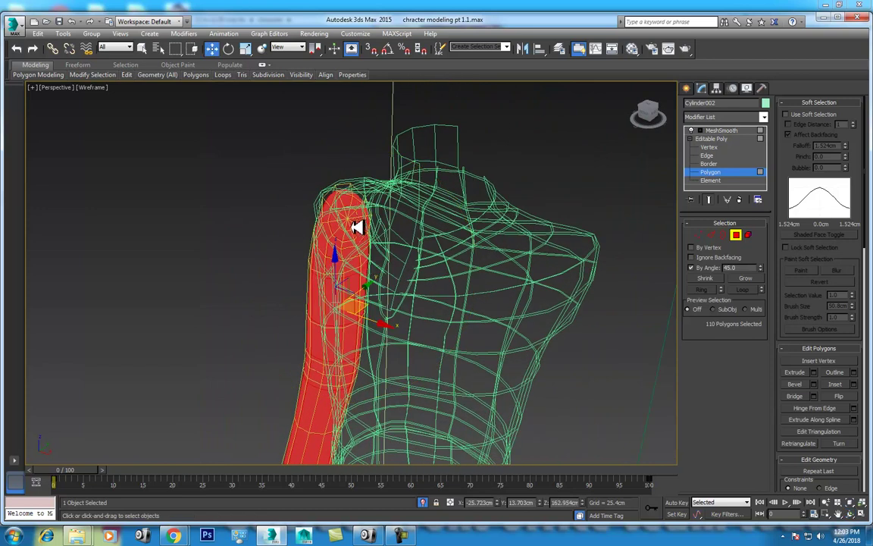
{"action": "right_click", "coordinate": [761, 270]}
{"action": "left_click", "coordinate": [691, 267]}
{"action": "left_click", "coordinate": [359, 196]}
{"action": "left_click", "coordinate": [346, 222]}
{"action": "key", "text": "z"}
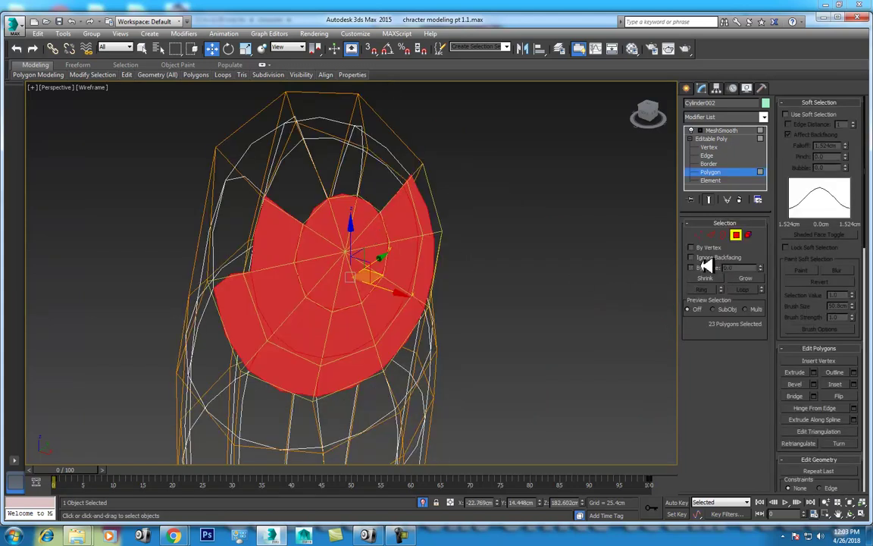
Step: Convert the shoulder-tip vertex to its polygons and grow the selection twice
{"action": "key", "text": "1"}
{"action": "left_click", "coordinate": [345, 254]}
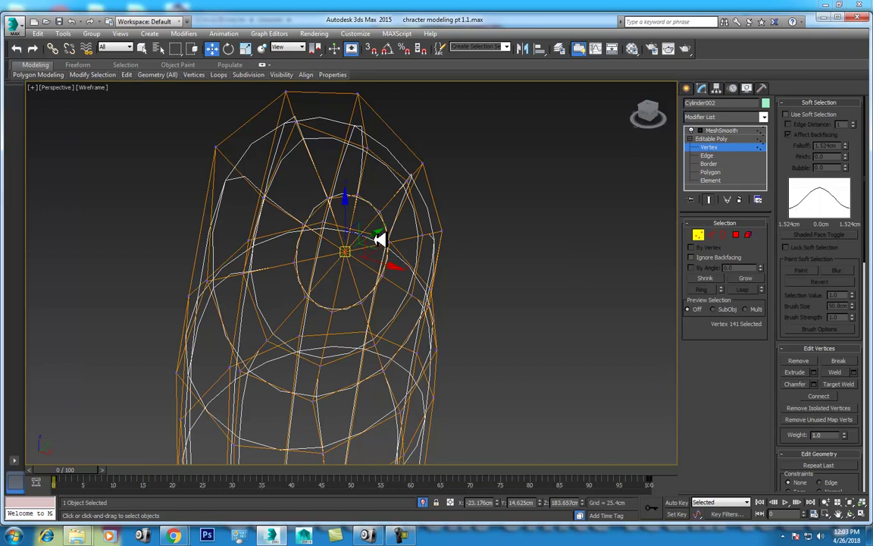
{"action": "right_click", "coordinate": [379, 239]}
{"action": "left_click", "coordinate": [352, 168]}
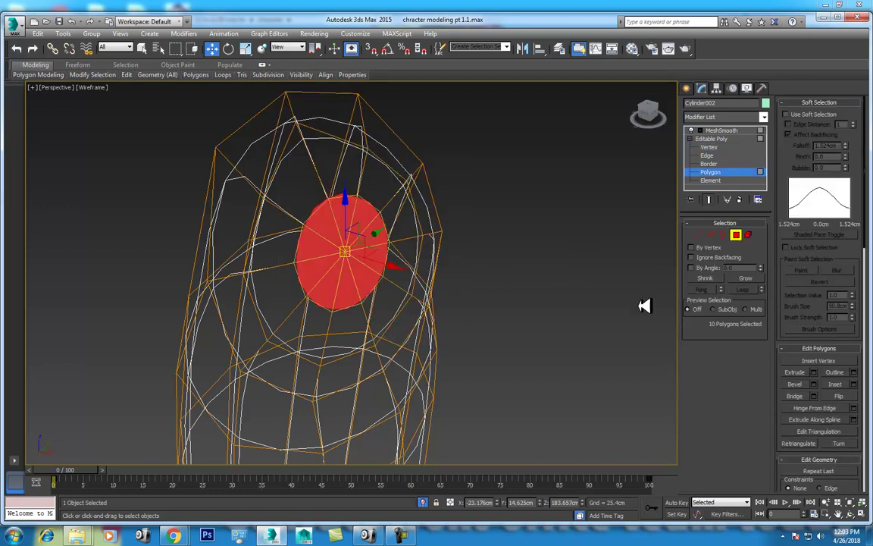
{"action": "left_click", "coordinate": [755, 277]}
{"action": "left_click", "coordinate": [756, 278]}
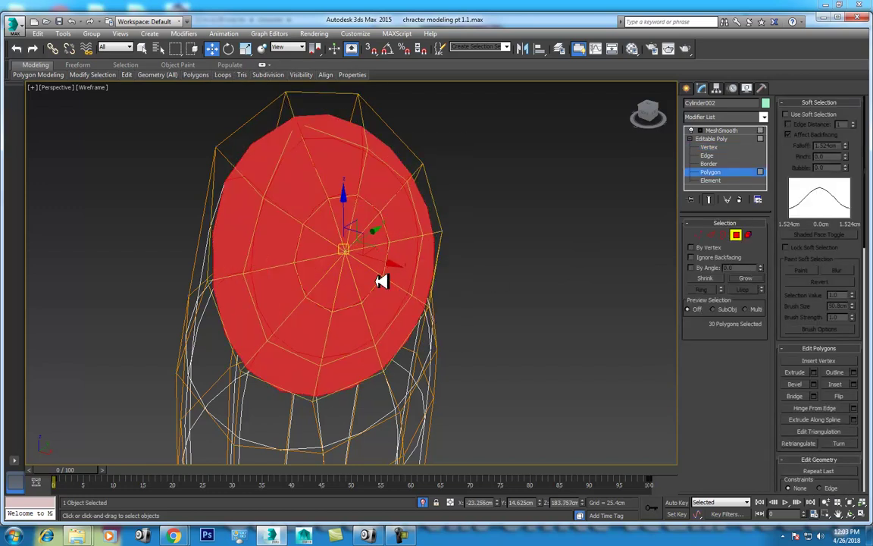
{"action": "middle_click_drag", "start_coordinate": [381, 281], "coordinate": [353, 261], "text": "alt"}
{"action": "key", "text": "l"}
{"action": "key", "text": "f"}
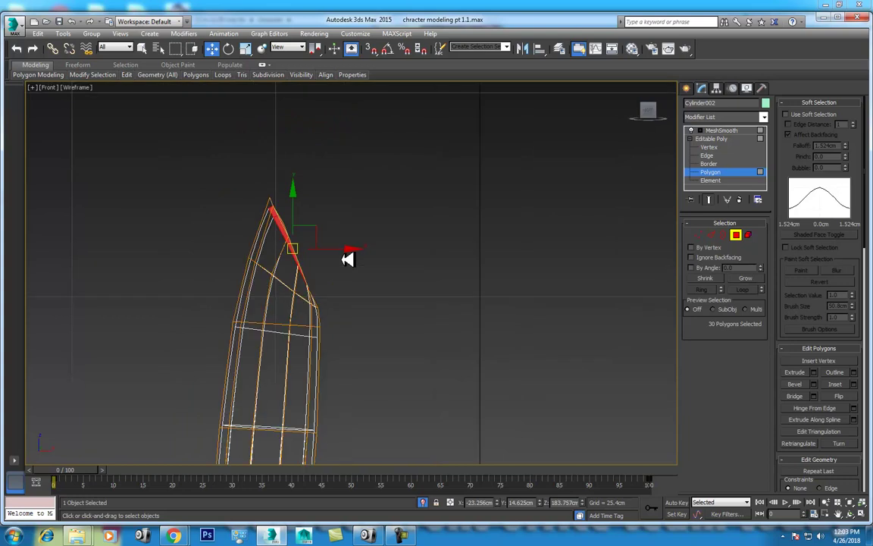
Step: Unhide the torso, move the shoulder polygons slightly up, and exit polygon editing
{"action": "scroll", "coordinate": [354, 247], "scroll_direction": "up", "scroll_amount": 1}
{"action": "right_click", "coordinate": [350, 225]}
{"action": "left_click", "coordinate": [390, 180]}
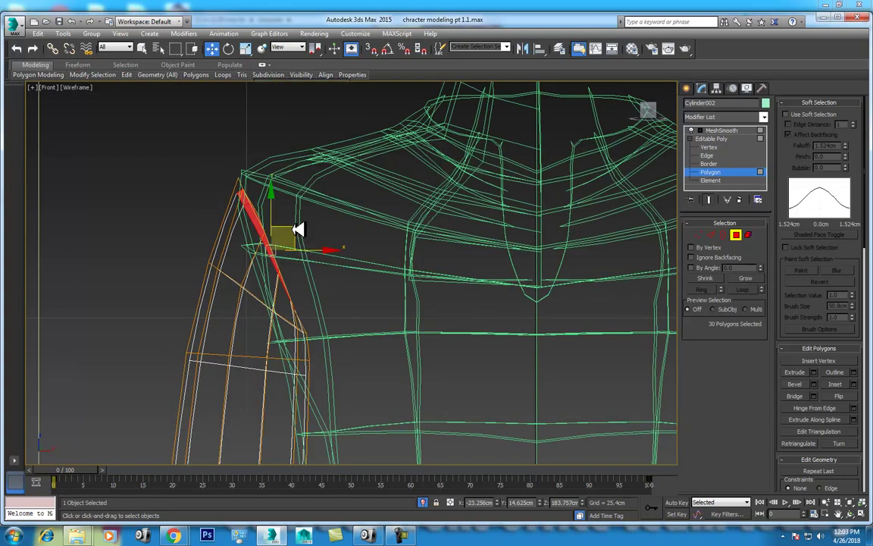
{"action": "left_click_drag", "start_coordinate": [298, 230], "coordinate": [294, 224]}
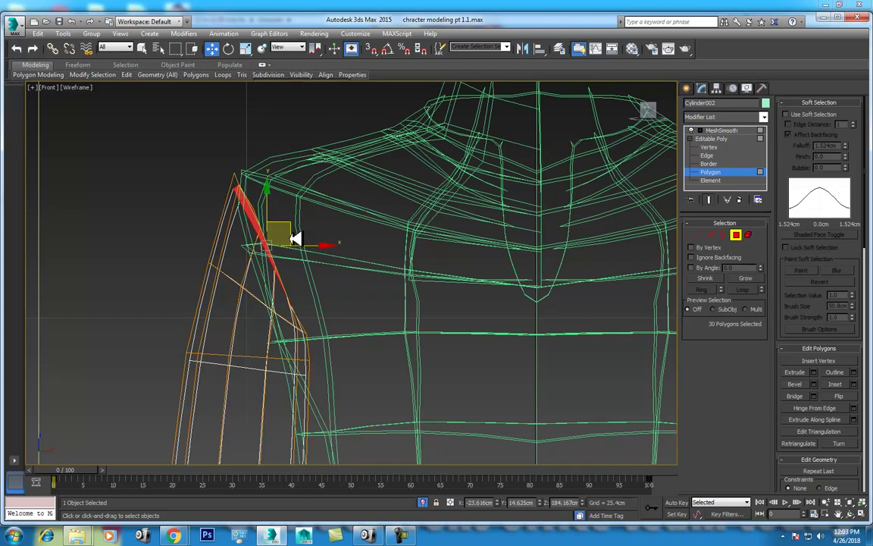
{"action": "scroll", "coordinate": [307, 230], "scroll_direction": "up", "scroll_amount": 2}
{"action": "right_click", "coordinate": [343, 245]}
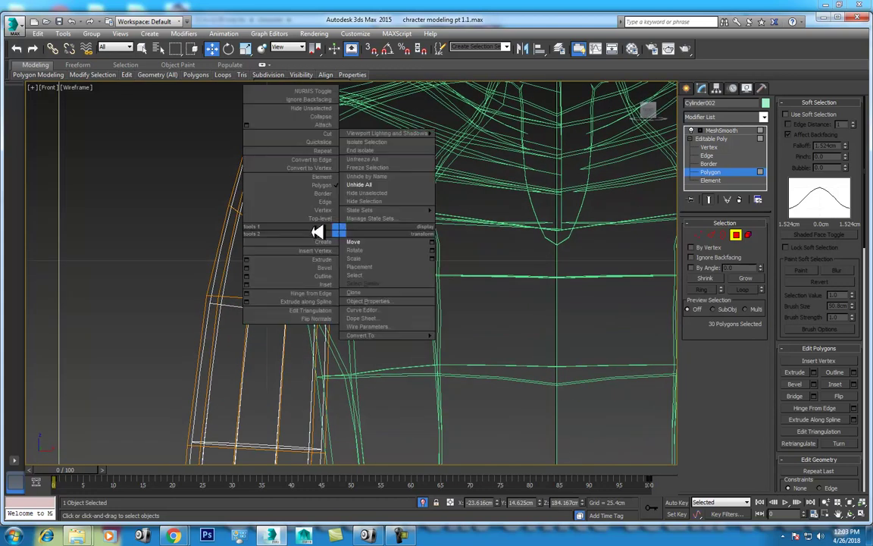
{"action": "left_click", "coordinate": [317, 218]}
{"action": "scroll", "coordinate": [411, 341], "scroll_direction": "down", "scroll_amount": 2}
{"action": "middle_click_drag", "start_coordinate": [403, 276], "coordinate": [420, 182]}
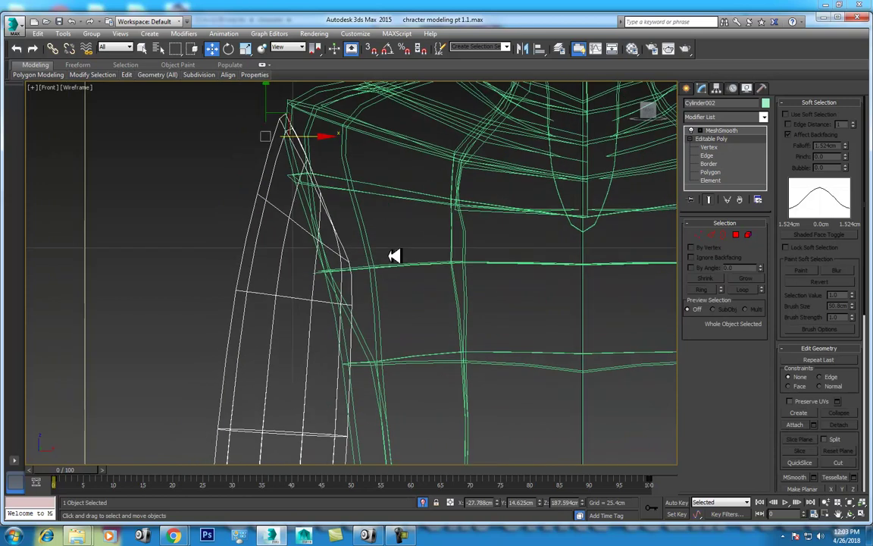
{"action": "right_click", "coordinate": [491, 209]}
Step: On Cylinder003, move three armpit vertices along X with Show End Result on
{"action": "left_click", "coordinate": [479, 196]}
{"action": "key", "text": "F3"}
{"action": "left_click", "coordinate": [413, 271]}
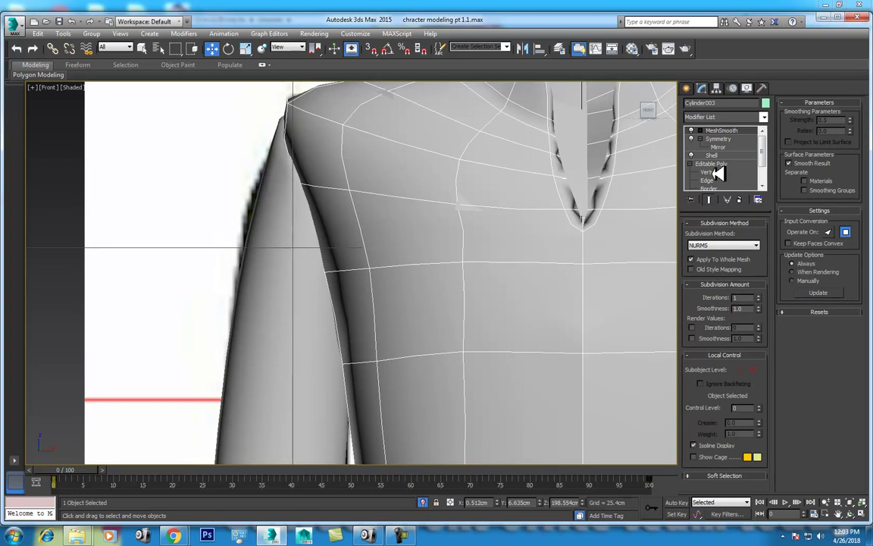
{"action": "left_click", "coordinate": [715, 173]}
{"action": "left_click_drag", "start_coordinate": [381, 244], "coordinate": [304, 297]}
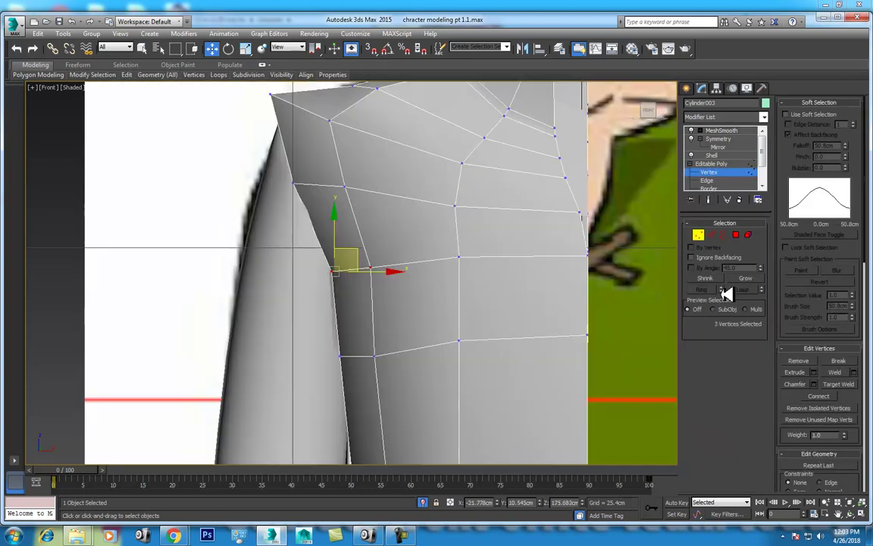
{"action": "left_click", "coordinate": [714, 200]}
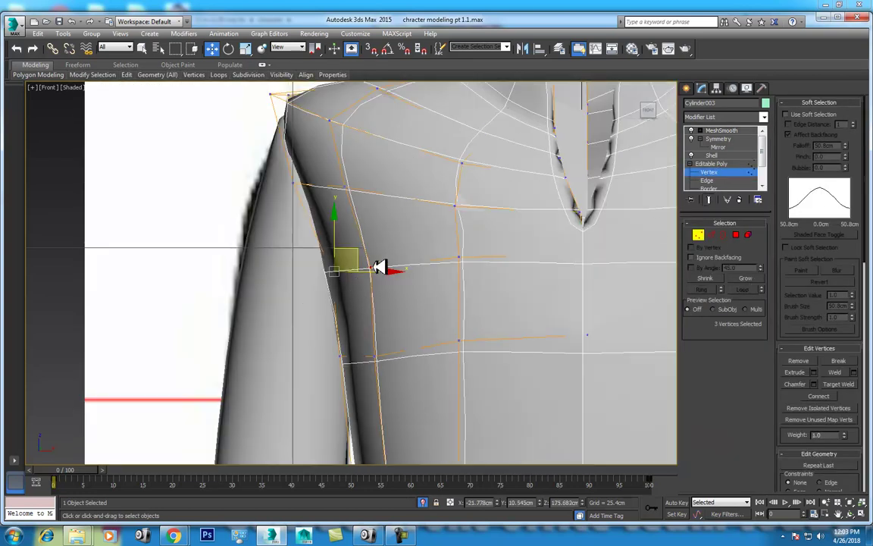
{"action": "left_click_drag", "start_coordinate": [390, 271], "coordinate": [389, 270]}
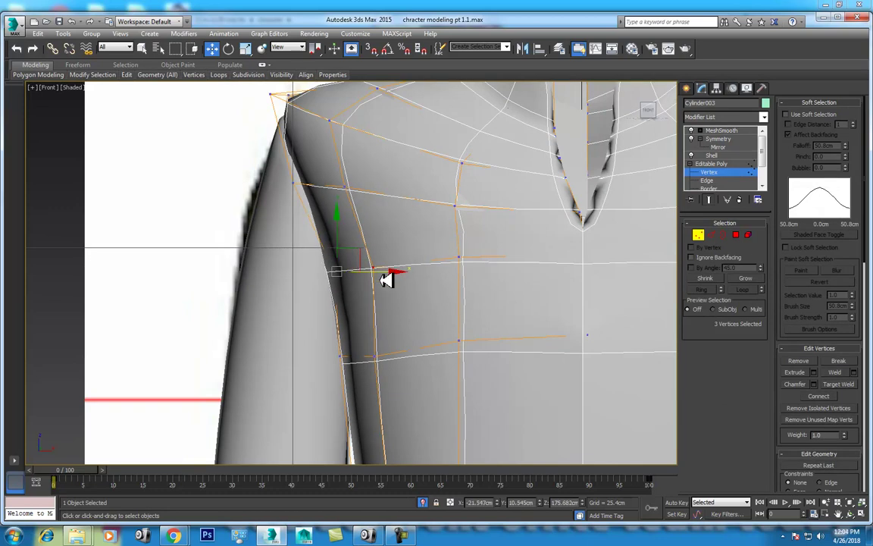
{"action": "left_click_drag", "start_coordinate": [301, 388], "coordinate": [436, 355]}
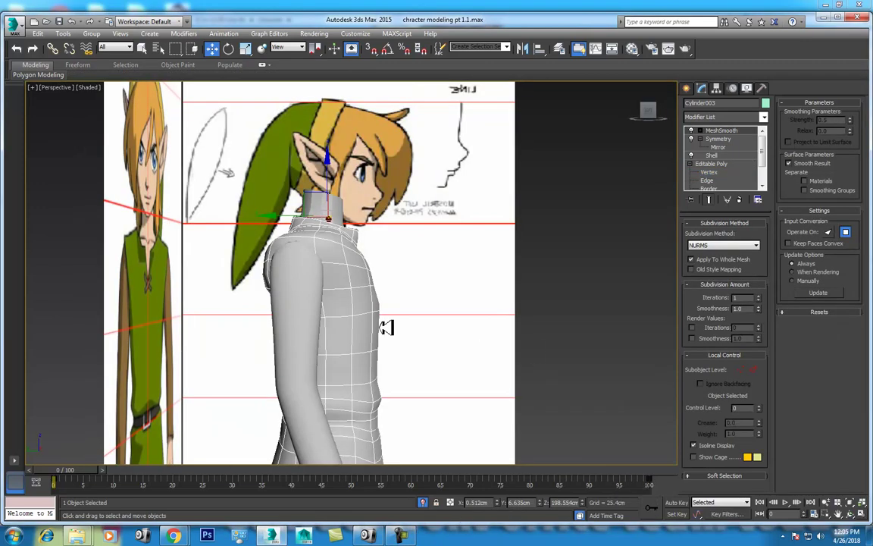
Step: Copy the shirt's Symmetry modifier (X, flipped, 0.0cm threshold) and paste it onto the neck object 'body'
{"action": "key", "text": "f"}
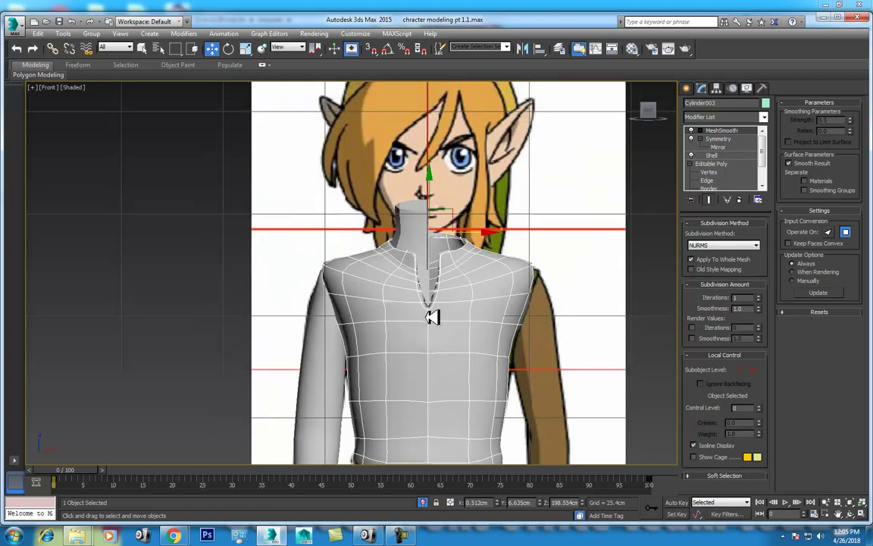
{"action": "left_click", "coordinate": [415, 229]}
{"action": "scroll", "coordinate": [433, 238], "scroll_direction": "up", "scroll_amount": 2}
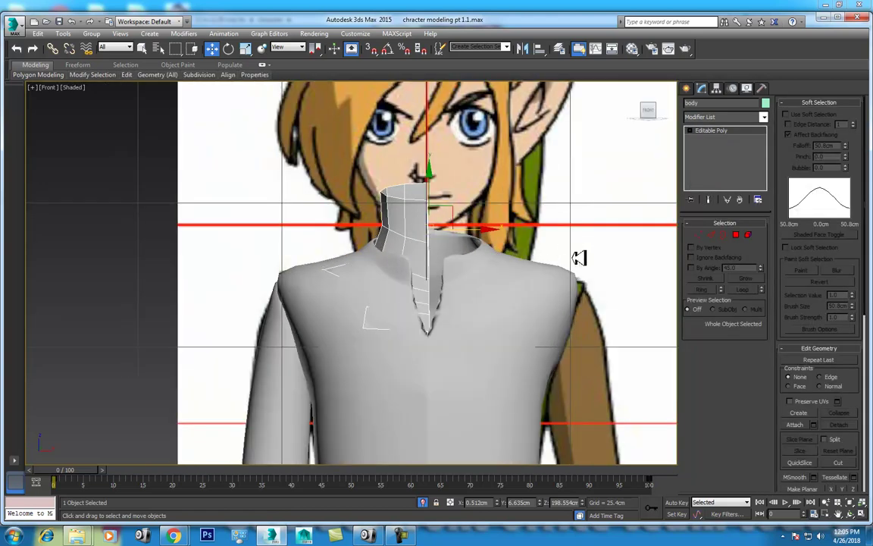
{"action": "left_click", "coordinate": [460, 275]}
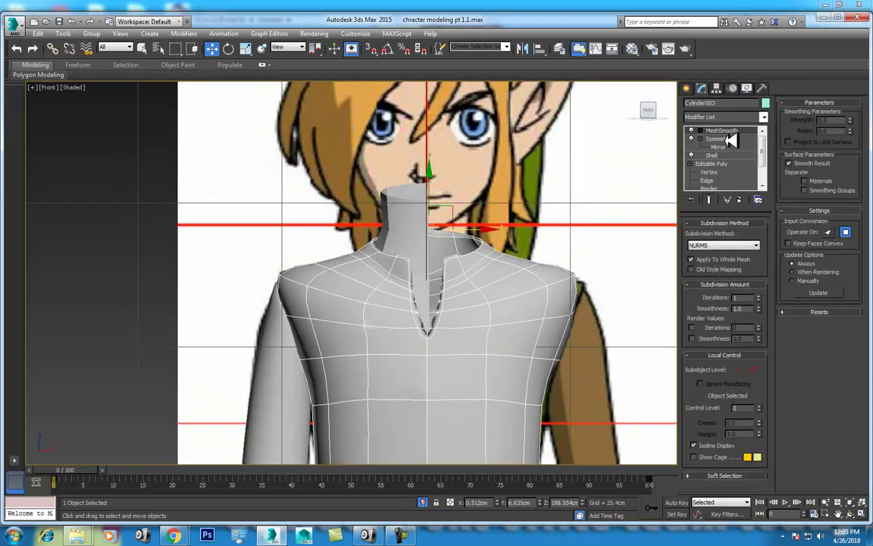
{"action": "right_click", "coordinate": [730, 140]}
{"action": "left_click", "coordinate": [716, 181]}
{"action": "left_click", "coordinate": [442, 197]}
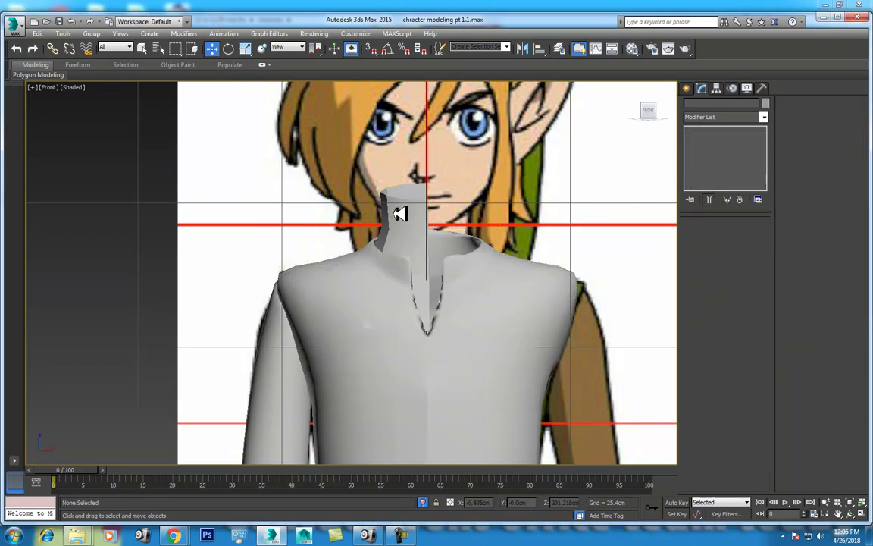
{"action": "left_click", "coordinate": [399, 214]}
{"action": "right_click", "coordinate": [726, 131]}
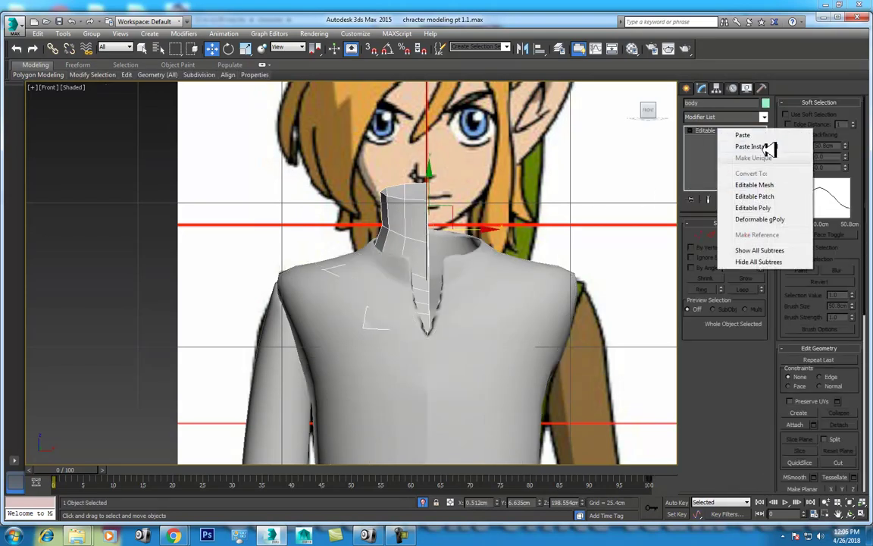
{"action": "left_click", "coordinate": [765, 122]}
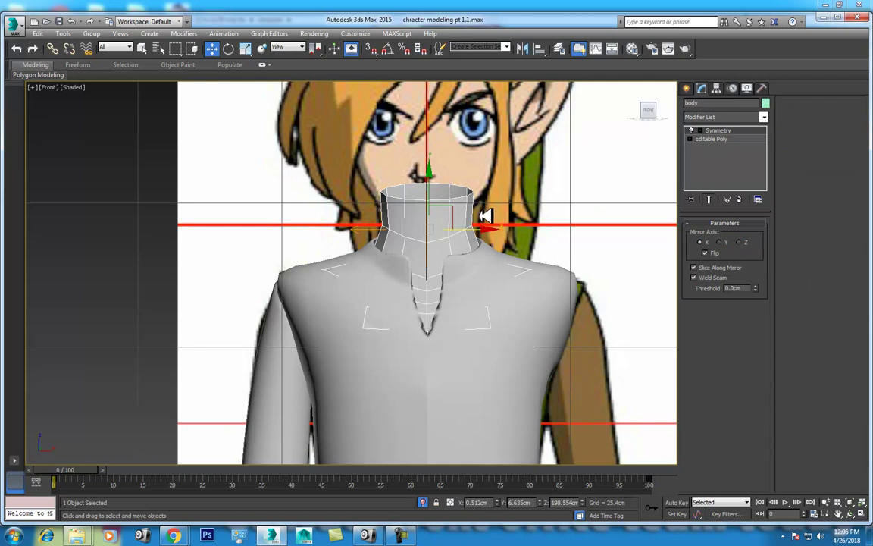
Step: Create a skin-tone material sampled from the reference and assign it to the neck
{"action": "key", "text": "m"}
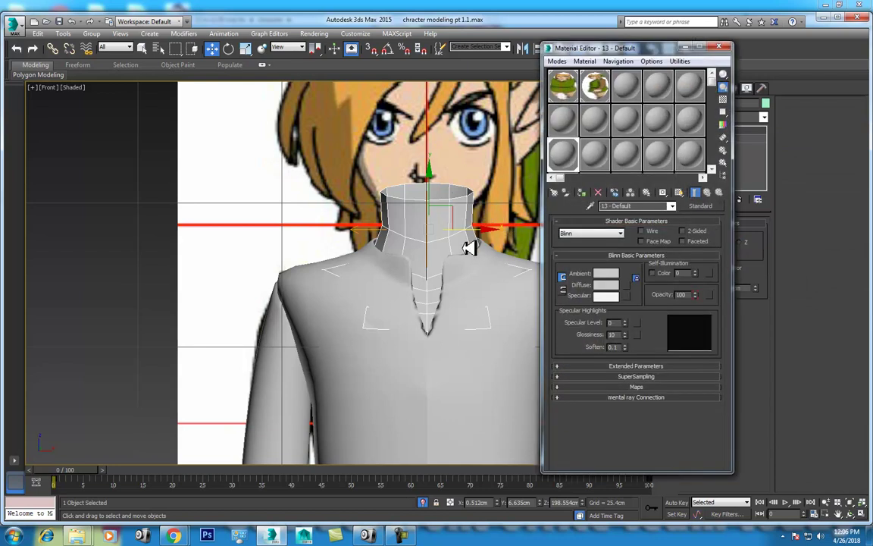
{"action": "left_click_drag", "start_coordinate": [68, 471], "coordinate": [628, 467]}
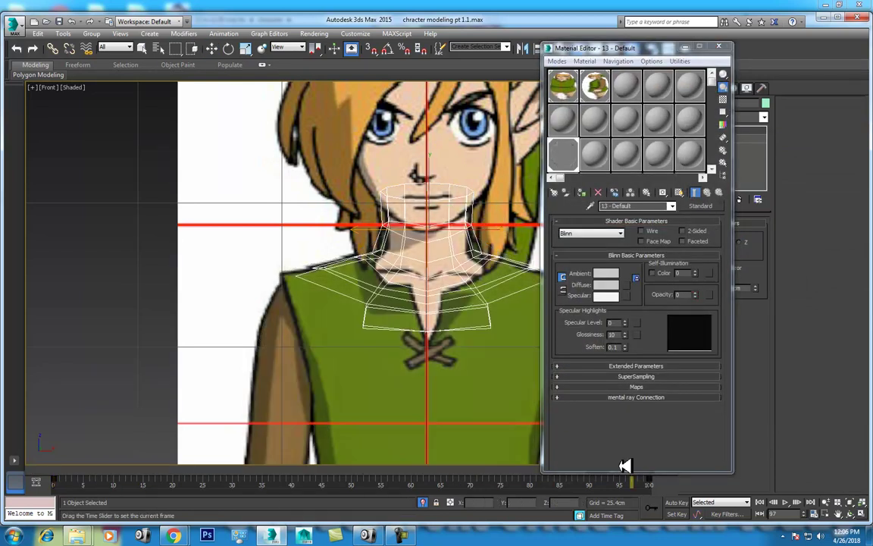
{"action": "left_click", "coordinate": [594, 154]}
{"action": "left_click", "coordinate": [606, 284]}
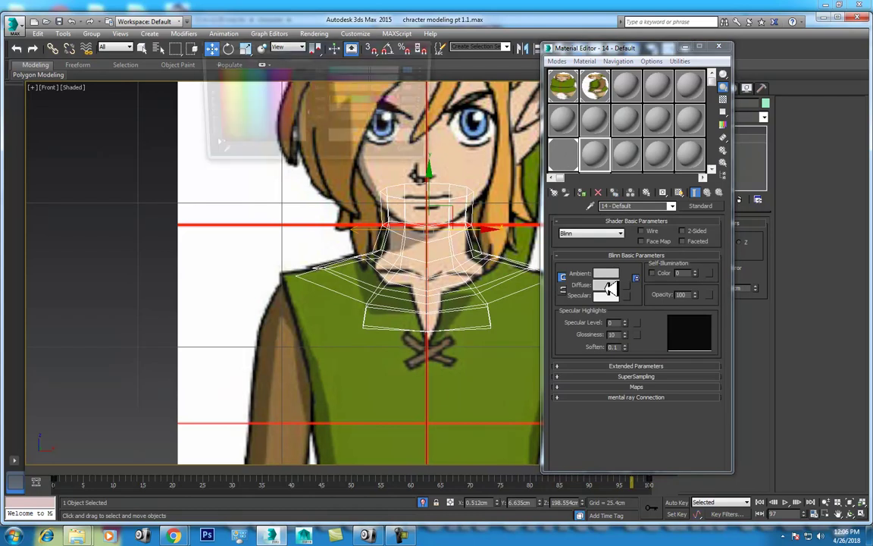
{"action": "left_click", "coordinate": [217, 154]}
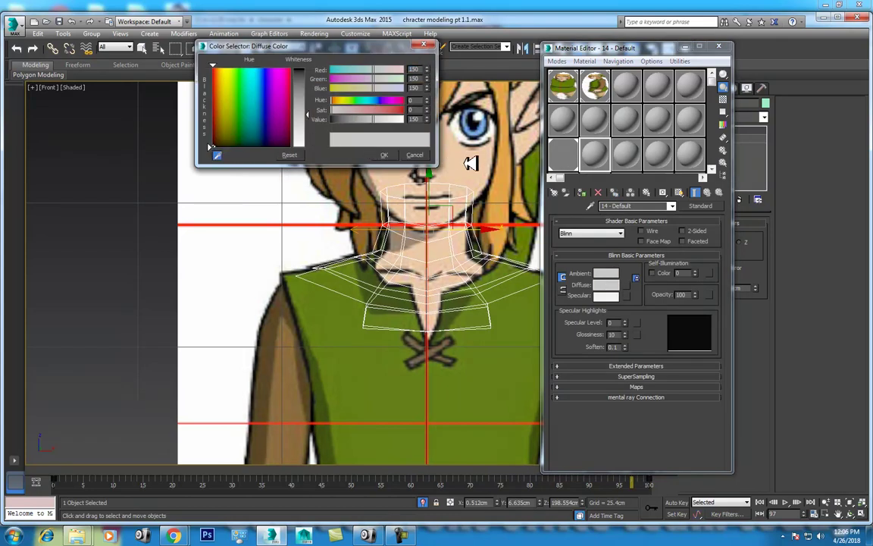
{"action": "left_click", "coordinate": [455, 169]}
{"action": "left_click", "coordinate": [386, 155]}
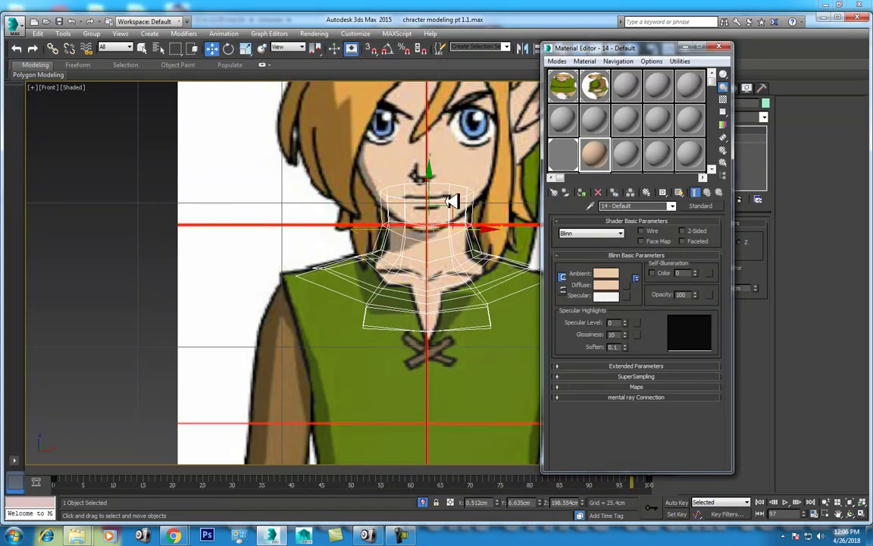
{"action": "left_click", "coordinate": [588, 192]}
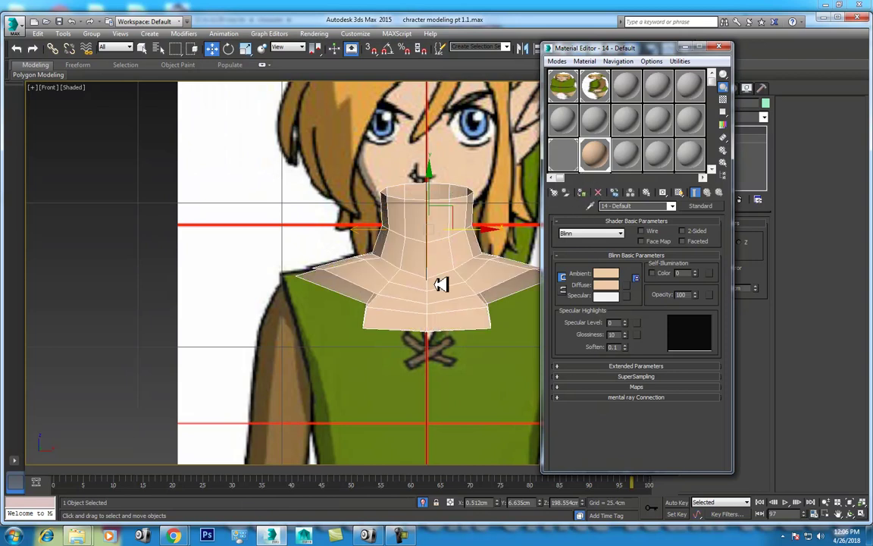
Step: Set material slot 15's Diffuse to the tunic green sampled from the reference
{"action": "left_click", "coordinate": [627, 155]}
{"action": "left_click", "coordinate": [606, 285]}
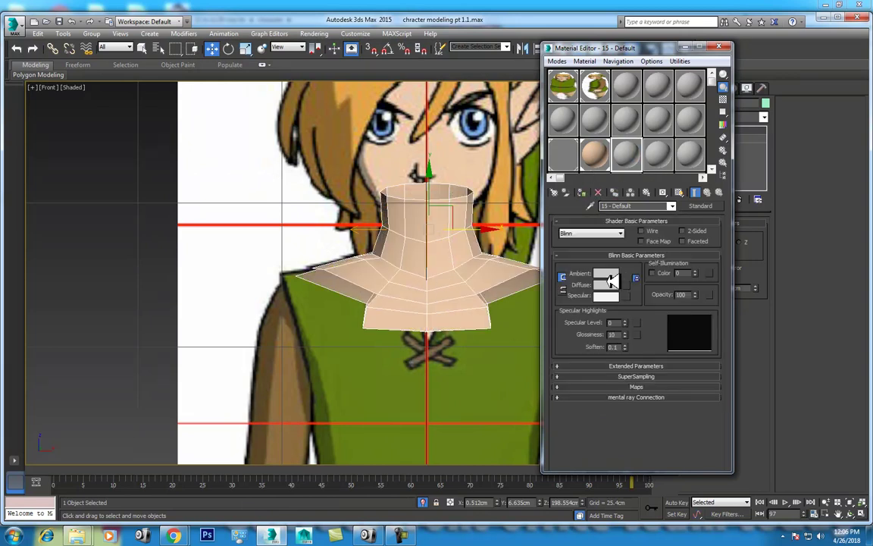
{"action": "left_click", "coordinate": [219, 156]}
{"action": "left_click", "coordinate": [356, 363]}
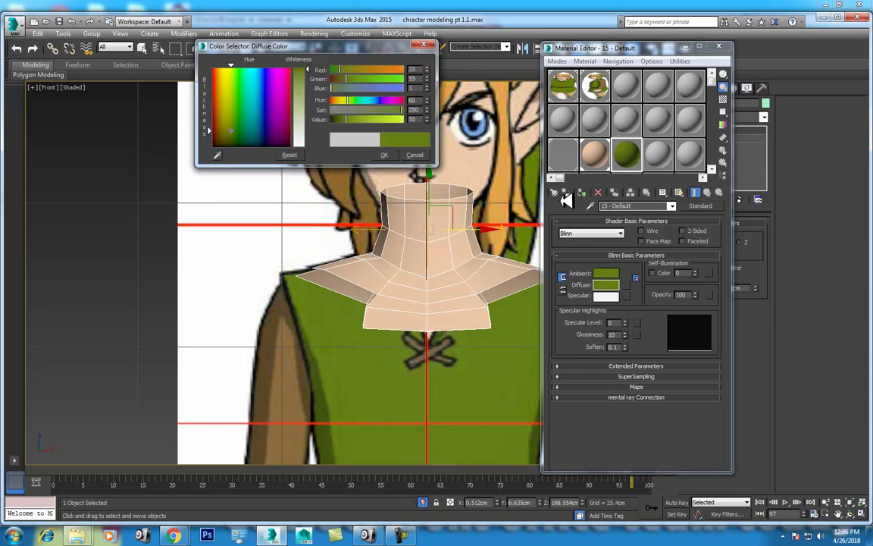
{"action": "left_click", "coordinate": [385, 154]}
Step: Set material slot 16's Diffuse to the sleeve brown (RGB 48,30,10) from the reference
{"action": "left_click", "coordinate": [659, 156]}
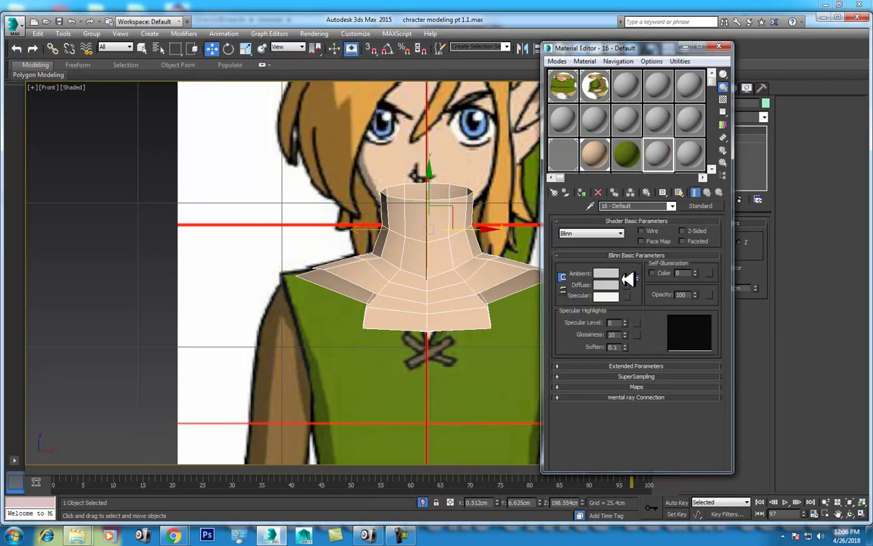
{"action": "left_click", "coordinate": [612, 286]}
{"action": "left_click", "coordinate": [219, 153]}
{"action": "left_click", "coordinate": [265, 285]}
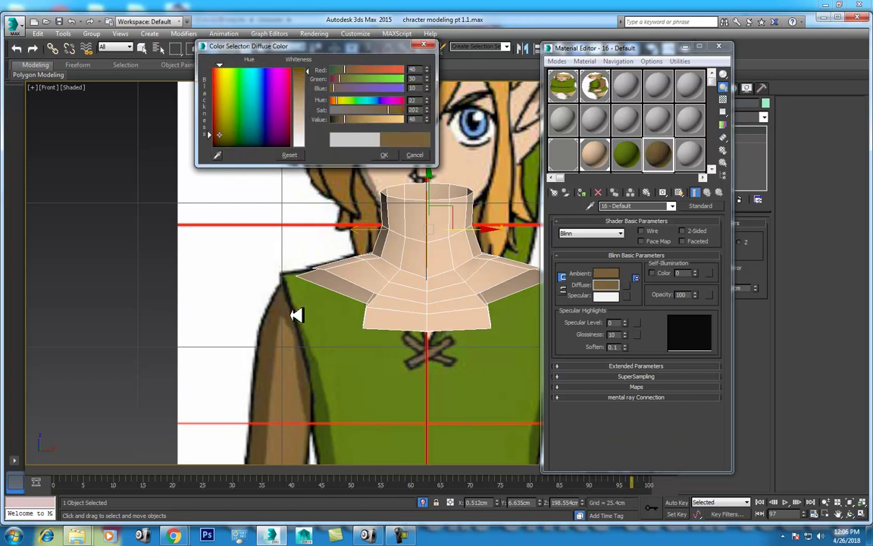
{"action": "left_click", "coordinate": [385, 156]}
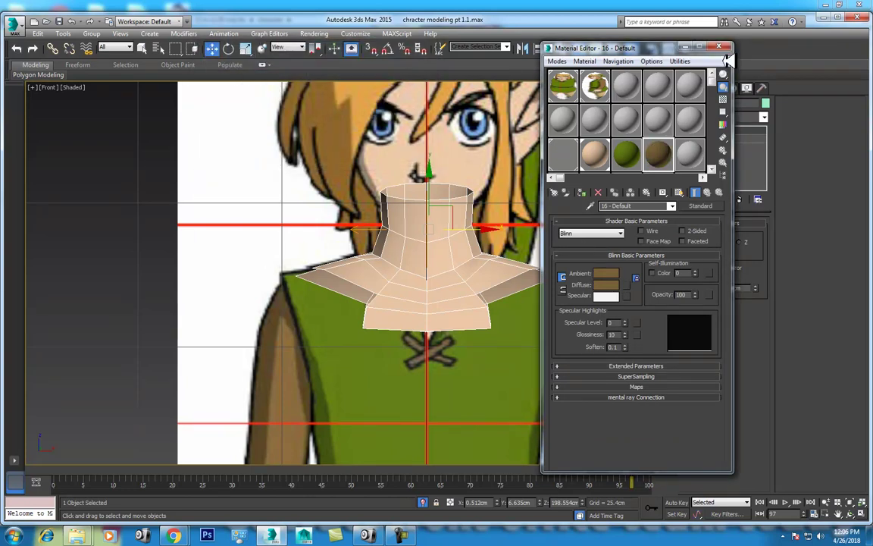
Step: Assign the green slot 15 material to the shirt and the brown slot 16 material to the arm
{"action": "left_click_drag", "start_coordinate": [82, 469], "coordinate": [273, 442]}
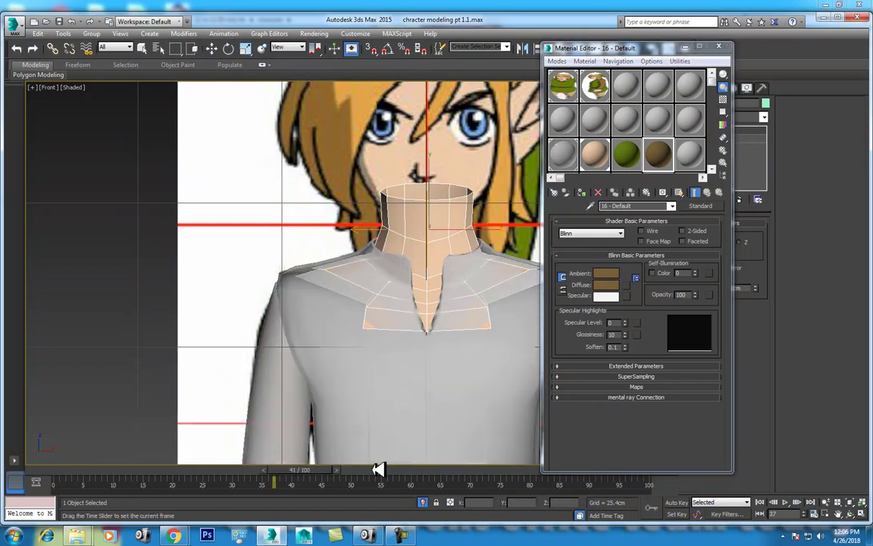
{"action": "left_click", "coordinate": [373, 332]}
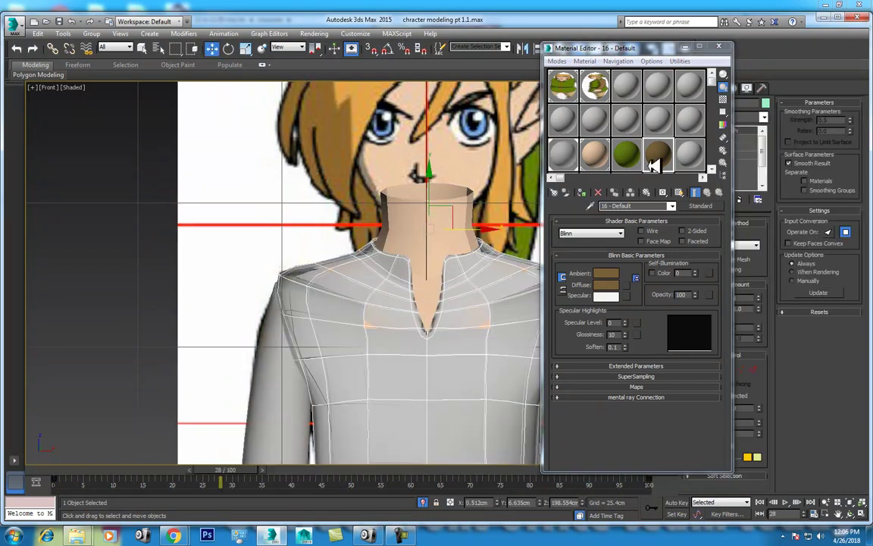
{"action": "left_click", "coordinate": [626, 155]}
{"action": "left_click", "coordinate": [589, 191]}
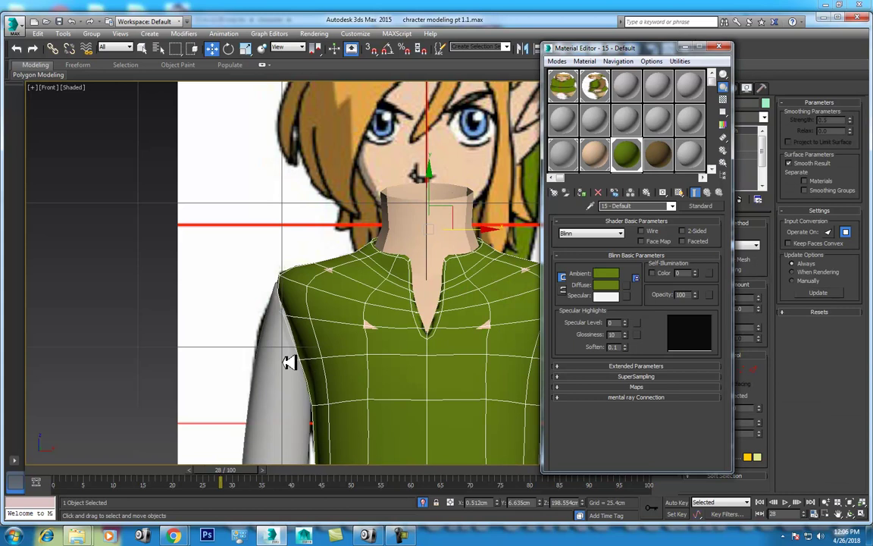
{"action": "left_click", "coordinate": [287, 359]}
{"action": "left_click", "coordinate": [659, 155]}
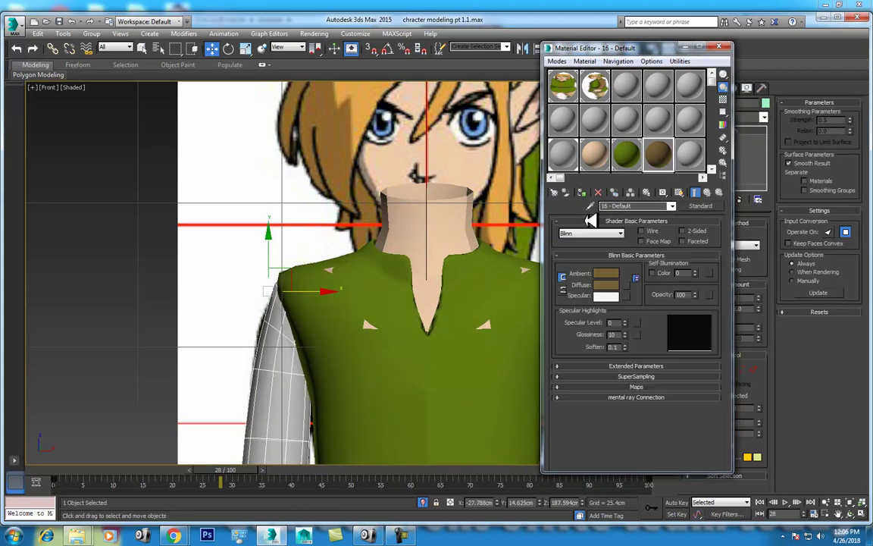
{"action": "left_click", "coordinate": [582, 192]}
Step: Close the Material Editor and add a MeshSmooth modifier to the neck mesh
{"action": "scroll", "coordinate": [335, 274], "scroll_direction": "down", "scroll_amount": 3}
{"action": "scroll", "coordinate": [335, 274], "scroll_direction": "up", "scroll_amount": 1}
{"action": "scroll", "coordinate": [336, 273], "scroll_direction": "up", "scroll_amount": 1}
{"action": "scroll", "coordinate": [347, 286], "scroll_direction": "down", "scroll_amount": 2}
{"action": "scroll", "coordinate": [347, 287], "scroll_direction": "up", "scroll_amount": 1}
{"action": "left_click", "coordinate": [342, 250]}
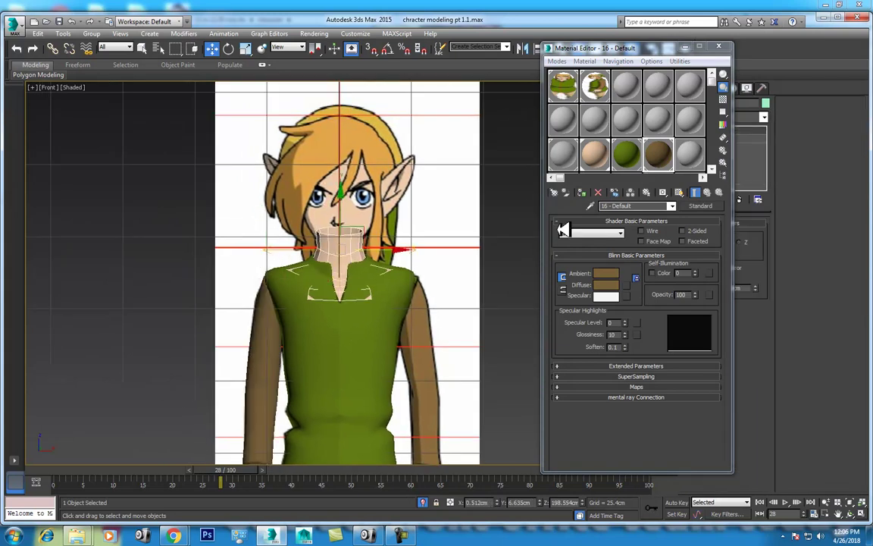
{"action": "left_click", "coordinate": [720, 47]}
{"action": "left_click", "coordinate": [747, 118]}
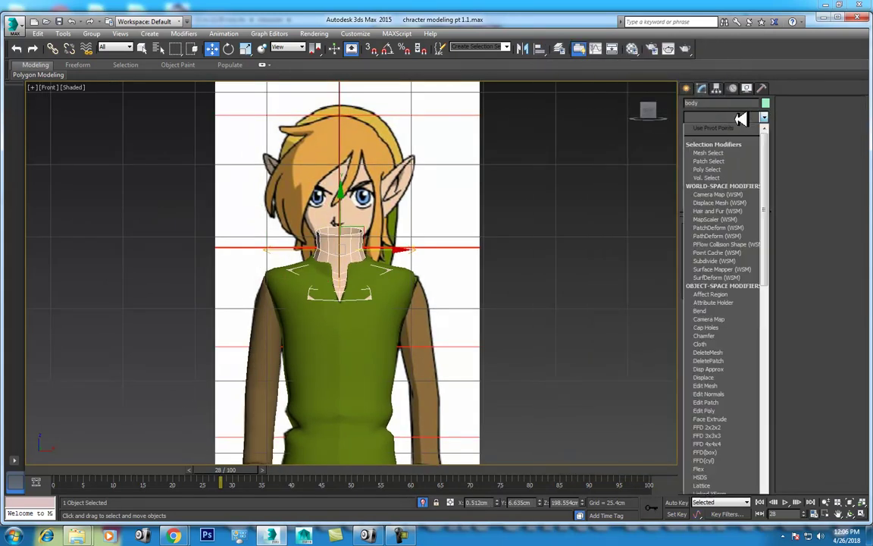
{"action": "scroll", "coordinate": [740, 121], "scroll_direction": "down", "scroll_amount": 5}
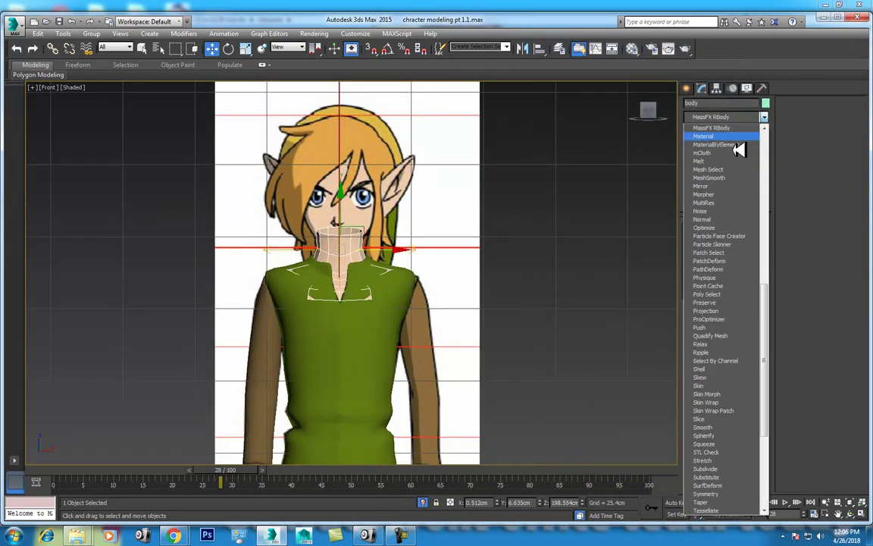
{"action": "left_click", "coordinate": [737, 175]}
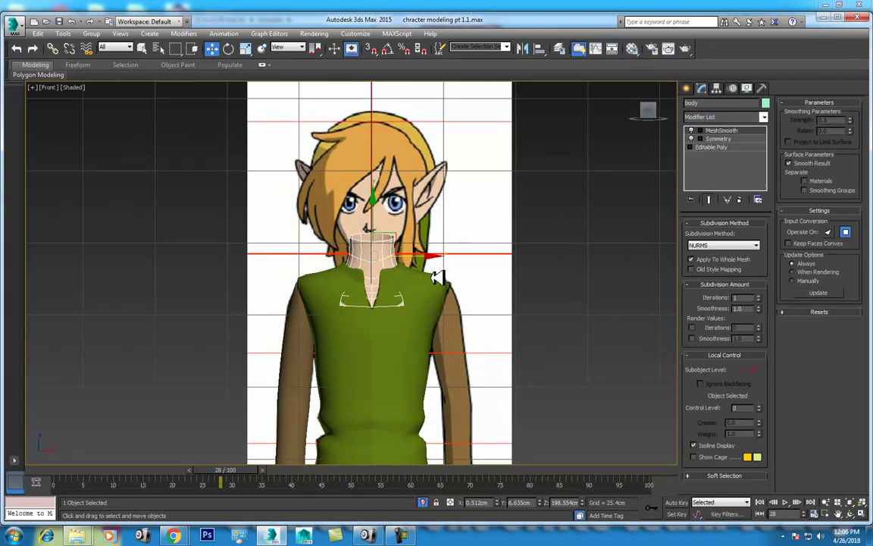
{"action": "key", "text": "p"}
{"action": "scroll", "coordinate": [440, 254], "scroll_direction": "up", "scroll_amount": 3}
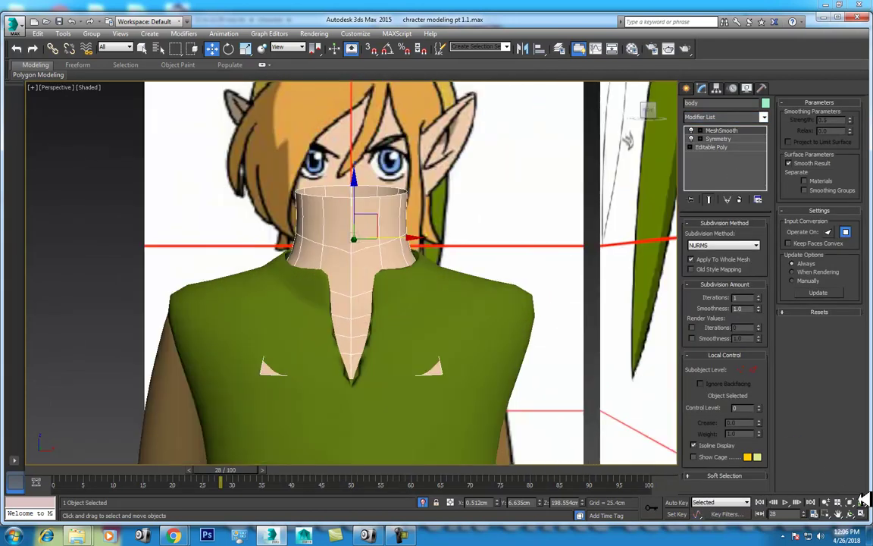
Step: At vertex level with the smoothed result shown, nudge a collar-flap vertex slightly right
{"action": "left_click", "coordinate": [850, 513]}
{"action": "left_click_drag", "start_coordinate": [372, 347], "coordinate": [409, 303]}
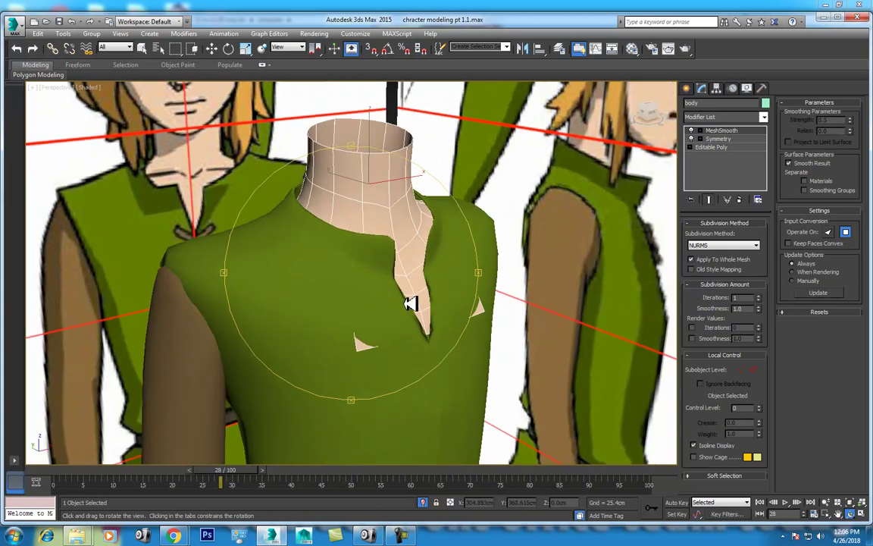
{"action": "key", "text": "w"}
{"action": "left_click", "coordinate": [692, 144]}
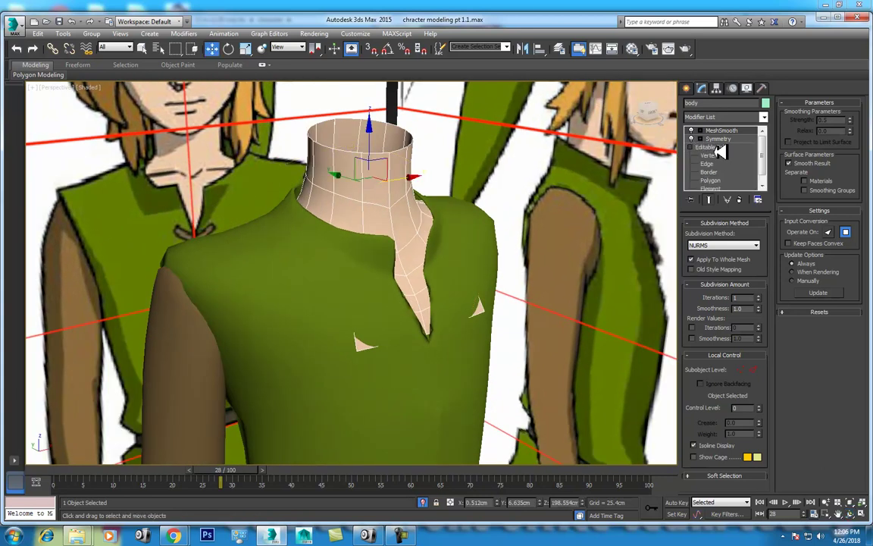
{"action": "left_click", "coordinate": [712, 155]}
{"action": "left_click", "coordinate": [382, 351]}
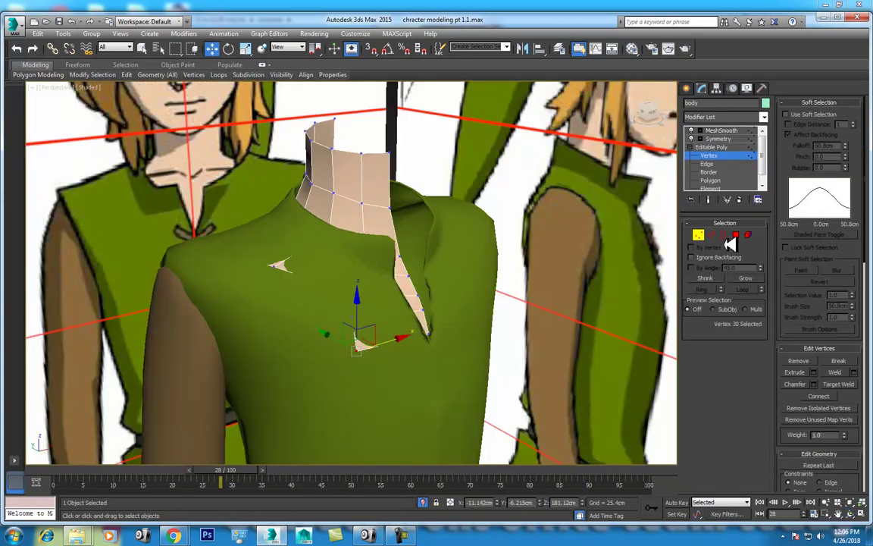
{"action": "left_click", "coordinate": [716, 199]}
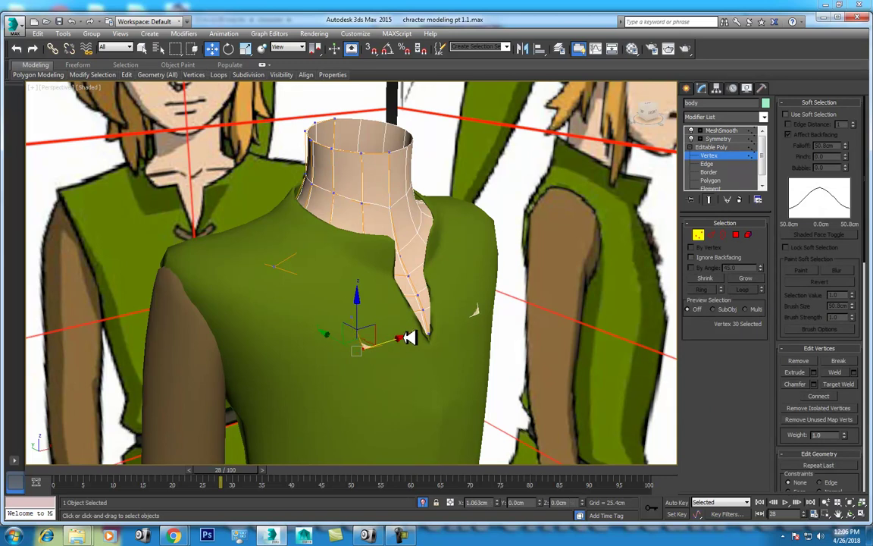
{"action": "left_click_drag", "start_coordinate": [423, 337], "coordinate": [427, 334]}
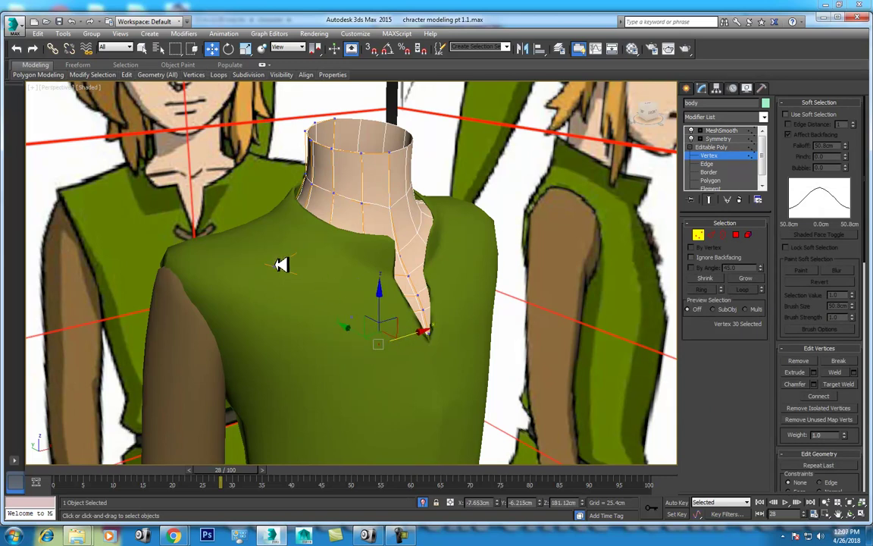
Step: In front view, shift the shoulder vertex slightly right and down, then select the V-neck vertices
{"action": "key", "text": "f"}
{"action": "scroll", "coordinate": [304, 266], "scroll_direction": "up", "scroll_amount": 3}
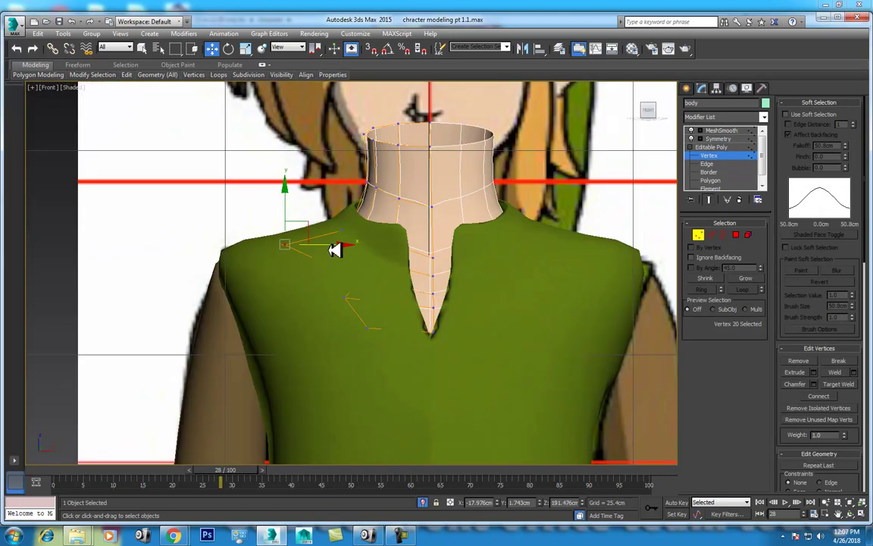
{"action": "left_click_drag", "start_coordinate": [315, 226], "coordinate": [319, 230]}
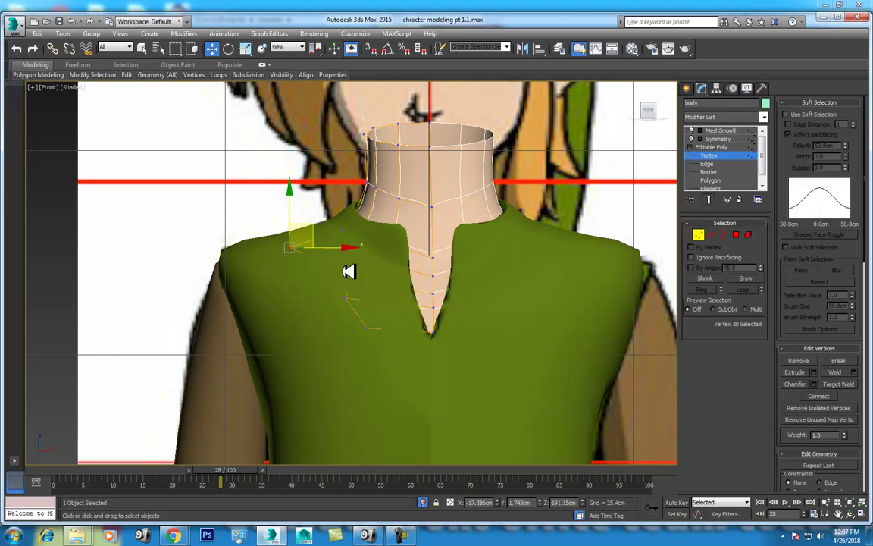
{"action": "left_click", "coordinate": [348, 299]}
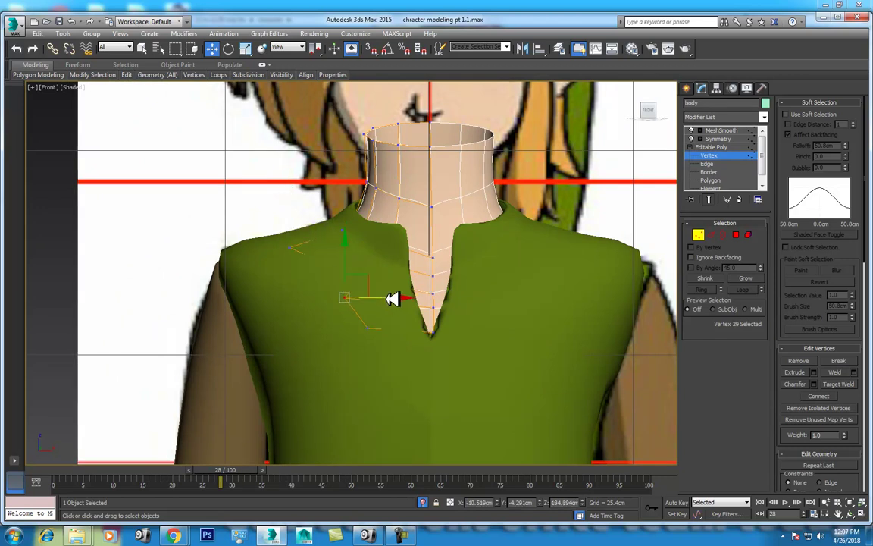
{"action": "left_click", "coordinate": [428, 328]}
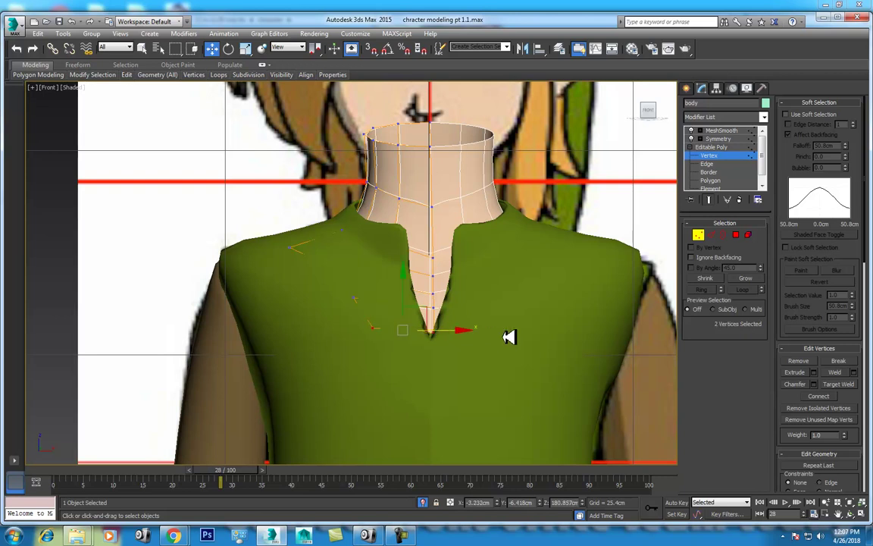
Step: Review the tunic from the left in wireframe, then orbit Perspective to the front in shaded display
{"action": "key", "text": "l"}
{"action": "scroll", "coordinate": [445, 351], "scroll_direction": "up", "scroll_amount": 1}
{"action": "scroll", "coordinate": [430, 343], "scroll_direction": "up", "scroll_amount": 4}
{"action": "scroll", "coordinate": [429, 343], "scroll_direction": "down", "scroll_amount": 1}
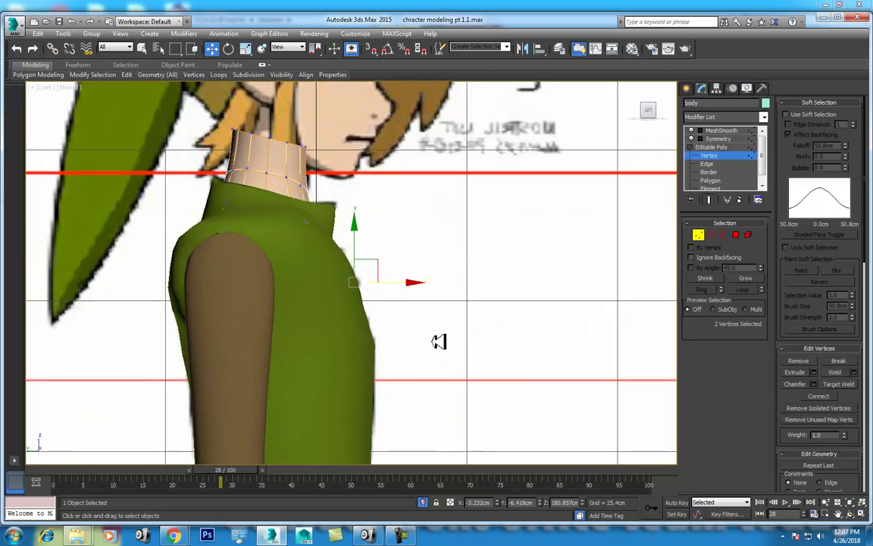
{"action": "key", "text": "F3"}
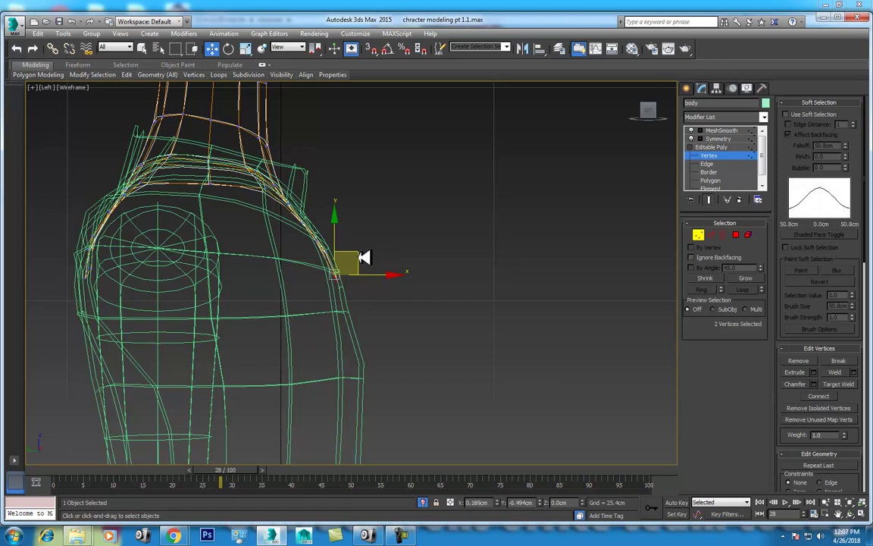
{"action": "scroll", "coordinate": [363, 265], "scroll_direction": "up", "scroll_amount": 2}
{"action": "key", "text": "p"}
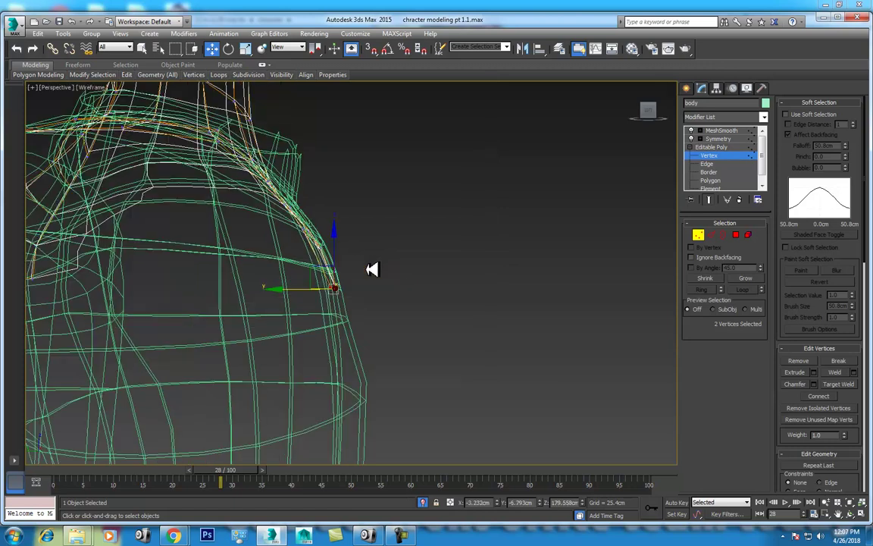
{"action": "scroll", "coordinate": [379, 273], "scroll_direction": "up", "scroll_amount": 3}
{"action": "scroll", "coordinate": [459, 299], "scroll_direction": "down", "scroll_amount": 5}
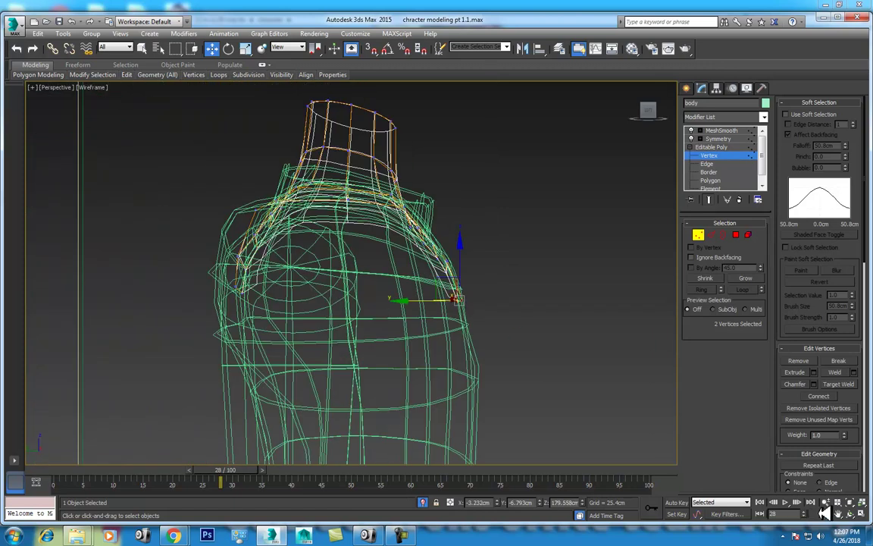
{"action": "left_click", "coordinate": [849, 513]}
{"action": "mouse_move", "coordinate": [404, 317]}
{"action": "left_mouse_down"}
{"action": "mouse_move", "coordinate": [312, 304]}
{"action": "mouse_move", "coordinate": [407, 292]}
{"action": "mouse_move", "coordinate": [335, 262]}
{"action": "mouse_move", "coordinate": [364, 292]}
{"action": "mouse_move", "coordinate": [347, 297]}
{"action": "mouse_move", "coordinate": [357, 312]}
{"action": "mouse_move", "coordinate": [316, 238]}
{"action": "mouse_move", "coordinate": [327, 252]}
{"action": "mouse_move", "coordinate": [332, 234]}
{"action": "mouse_move", "coordinate": [350, 263]}
{"action": "left_mouse_up"}
{"action": "key", "text": "F3"}
Step: Leave vertex editing, select the leg object and frame the legs and tunic in front view
{"action": "key", "text": "w"}
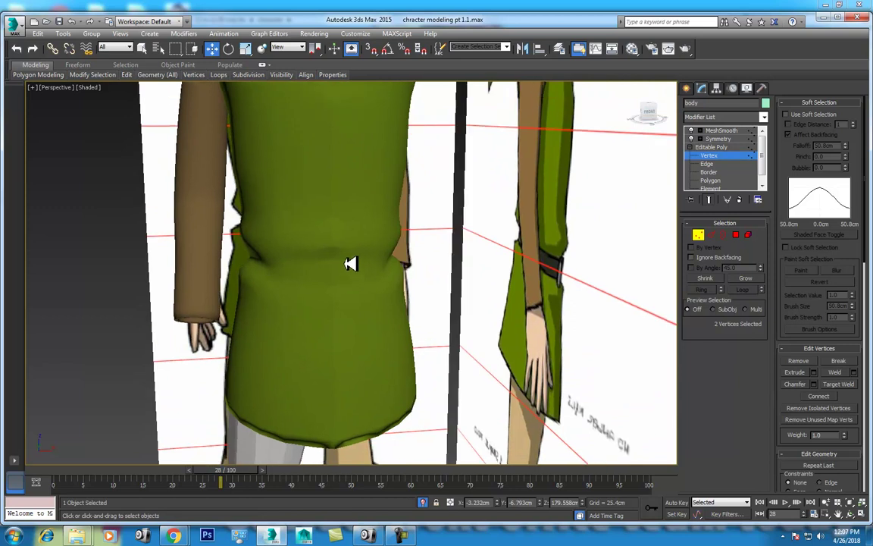
{"action": "key", "text": "l"}
{"action": "left_click", "coordinate": [327, 327]}
{"action": "scroll", "coordinate": [308, 207], "scroll_direction": "down", "scroll_amount": 4}
{"action": "scroll", "coordinate": [307, 257], "scroll_direction": "up", "scroll_amount": 2}
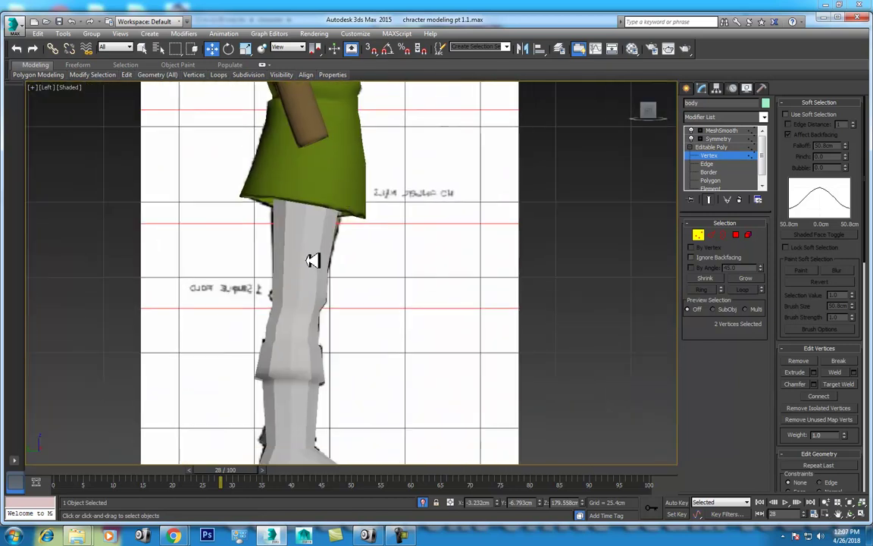
{"action": "right_click", "coordinate": [297, 246]}
{"action": "left_click", "coordinate": [288, 247]}
{"action": "left_click", "coordinate": [328, 262]}
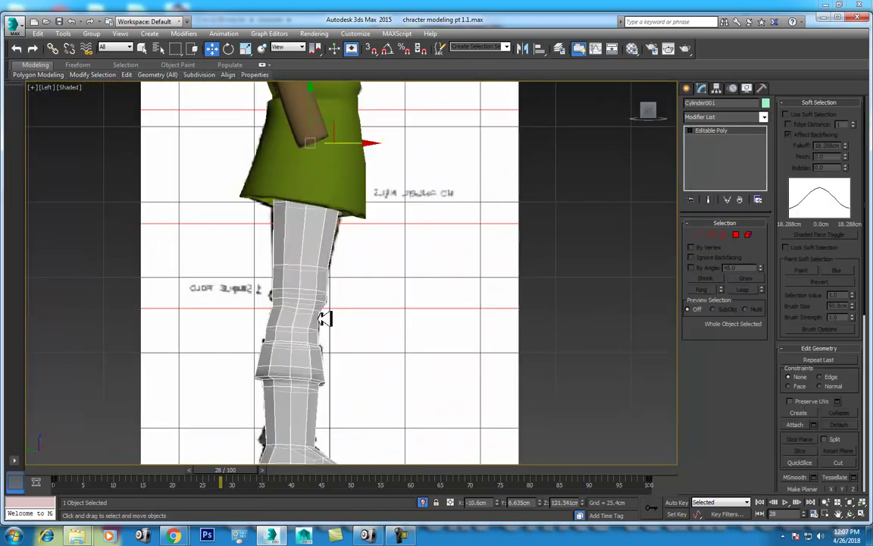
{"action": "middle_click_drag", "start_coordinate": [328, 313], "coordinate": [338, 277]}
{"action": "key", "text": "f"}
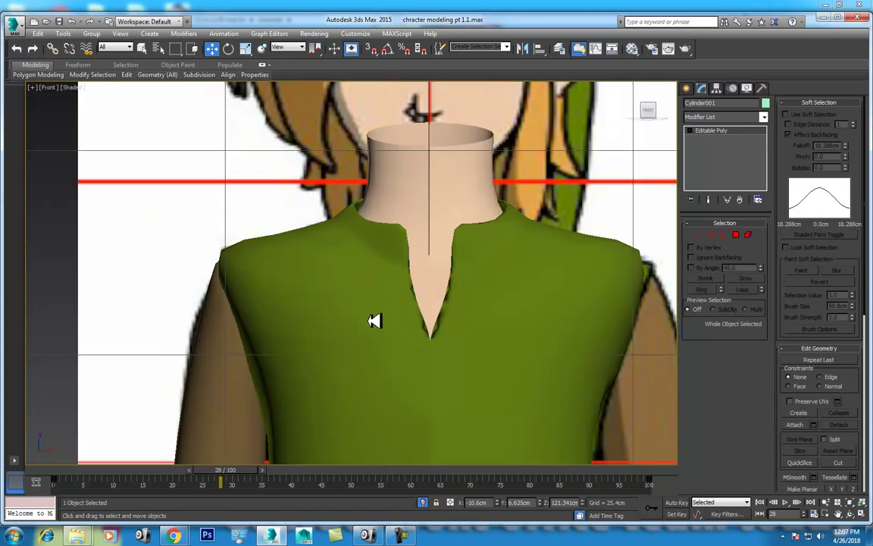
{"action": "scroll", "coordinate": [372, 318], "scroll_direction": "down", "scroll_amount": 3}
{"action": "middle_click_drag", "start_coordinate": [376, 359], "coordinate": [354, 312]}
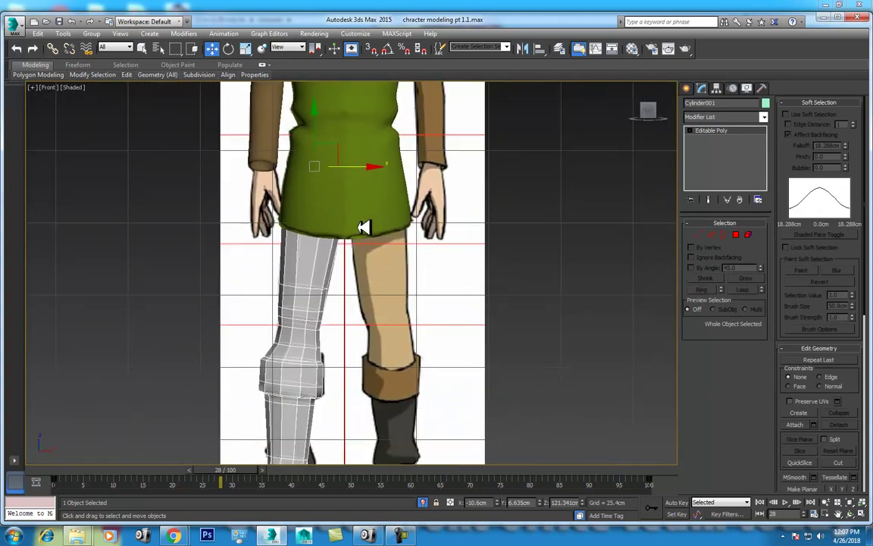
Step: Set material 17's Diffuse to the tan (RGB 152,110,52) sampled from the reference leg
{"action": "key", "text": "m"}
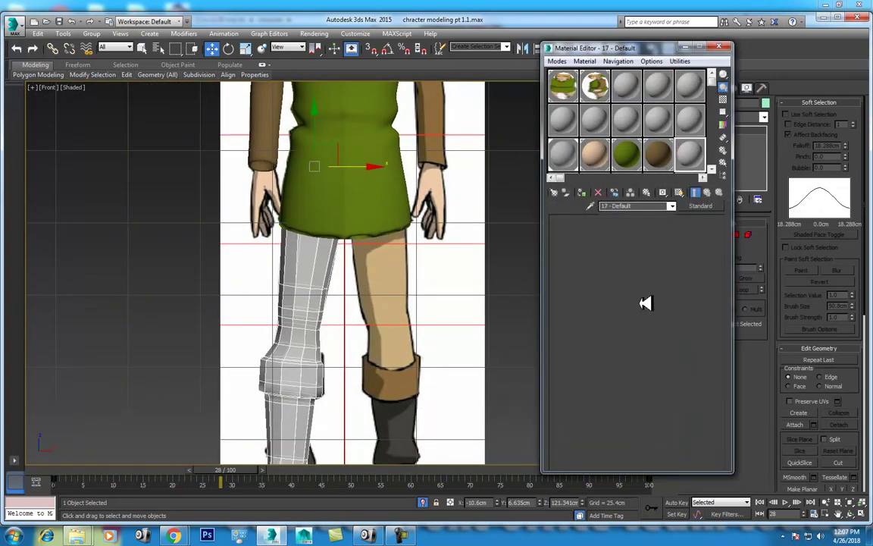
{"action": "left_click", "coordinate": [611, 284]}
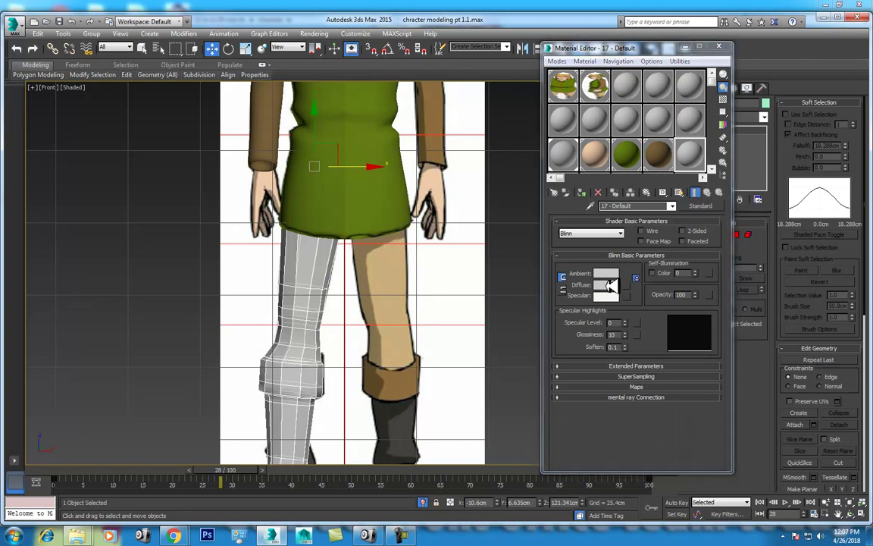
{"action": "left_click", "coordinate": [352, 257]}
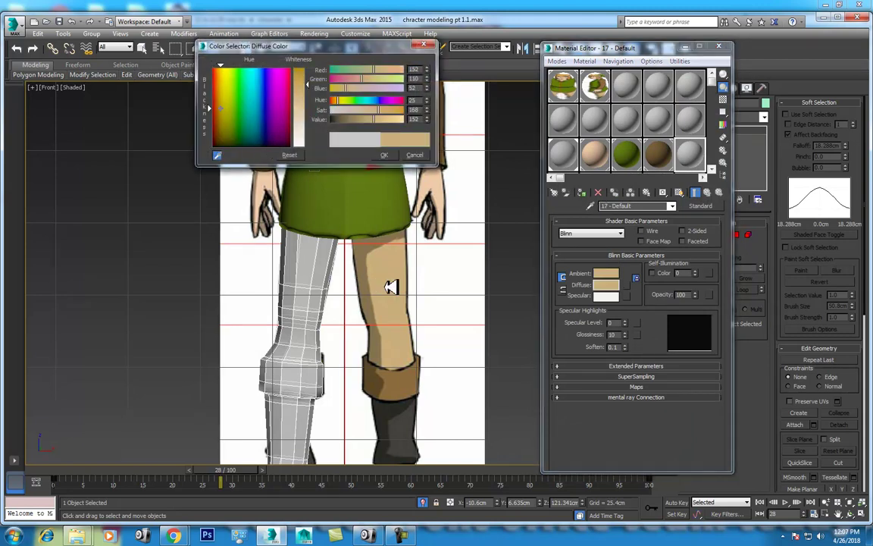
{"action": "left_click", "coordinate": [633, 133]}
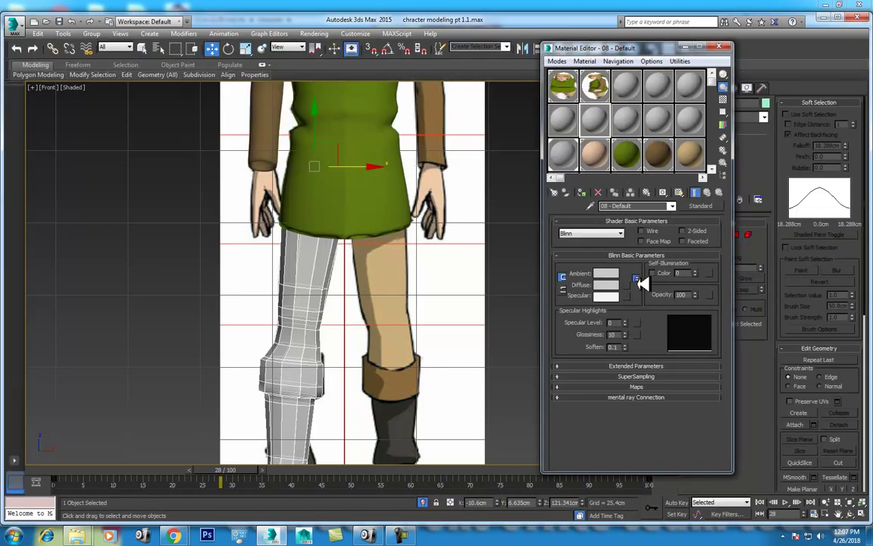
Step: Set material 07's Diffuse to near-black (RGB 14,13,11) sampled from the reference boot
{"action": "left_click_drag", "start_coordinate": [612, 283], "coordinate": [621, 288]}
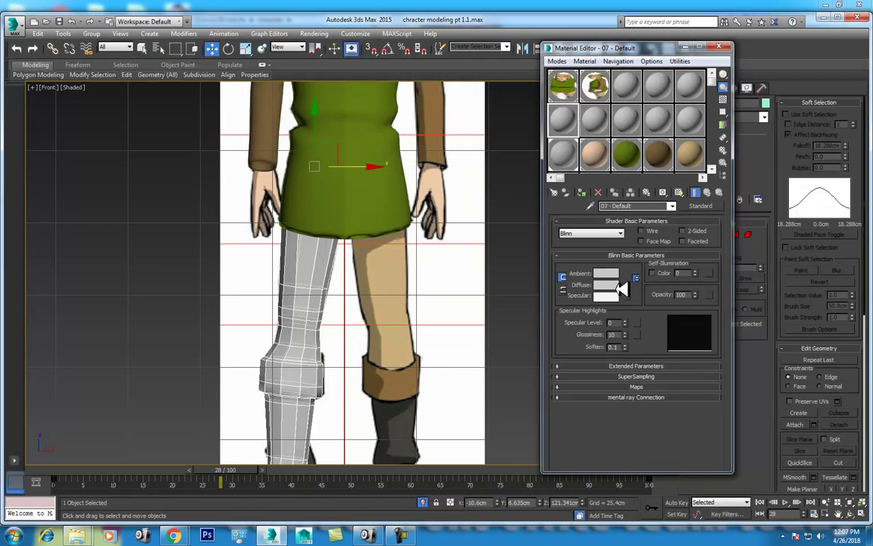
{"action": "left_click", "coordinate": [616, 286]}
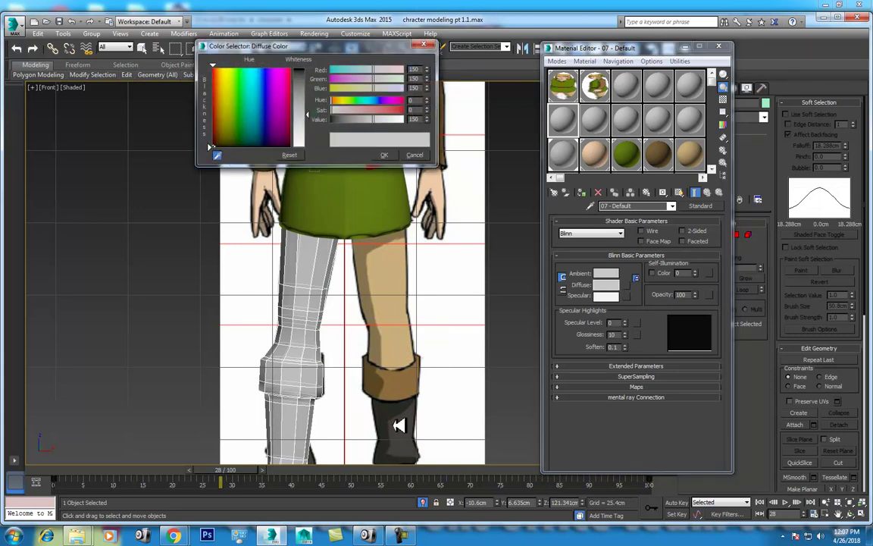
{"action": "left_click", "coordinate": [399, 426]}
{"action": "middle_click_drag", "start_coordinate": [464, 347], "coordinate": [433, 215]}
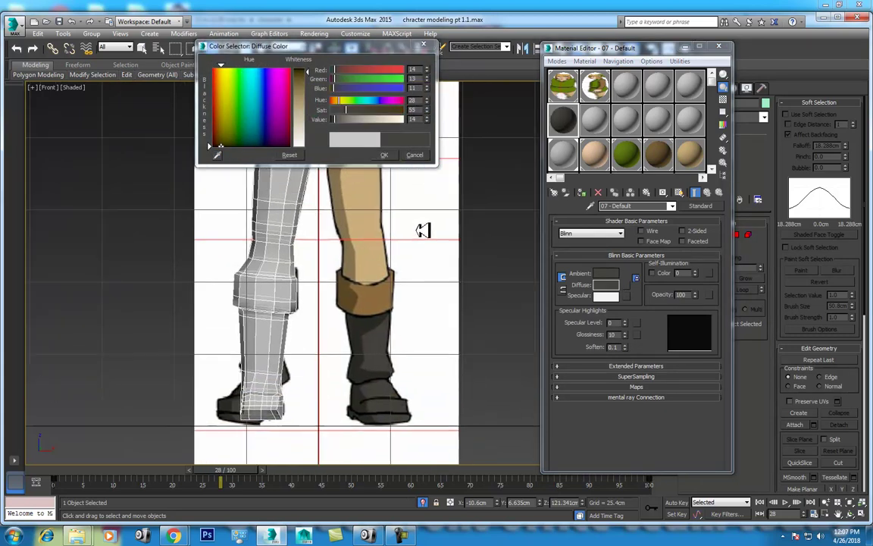
{"action": "left_click", "coordinate": [386, 155]}
{"action": "middle_click_drag", "start_coordinate": [389, 243], "coordinate": [396, 274]}
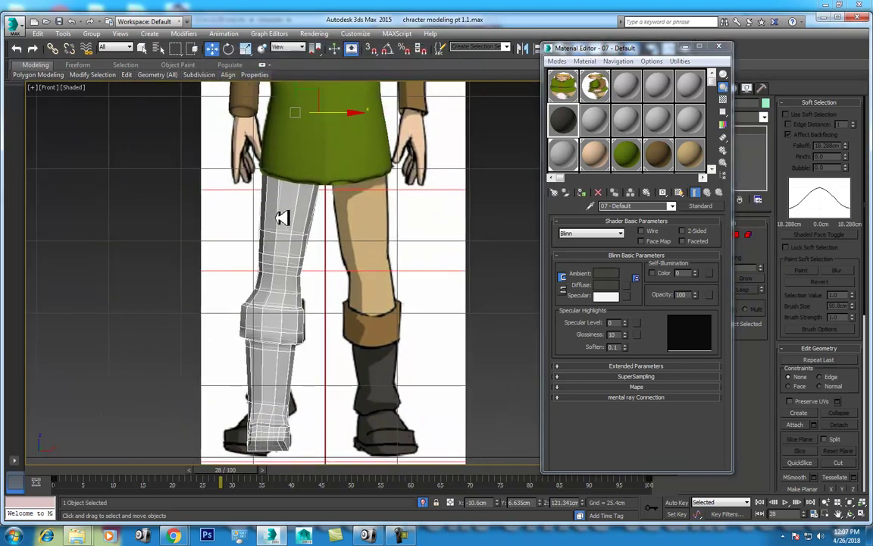
Step: At Polygon level, select the thigh faces and Grow the selection four times down to the boot cuff
{"action": "left_click", "coordinate": [696, 151]}
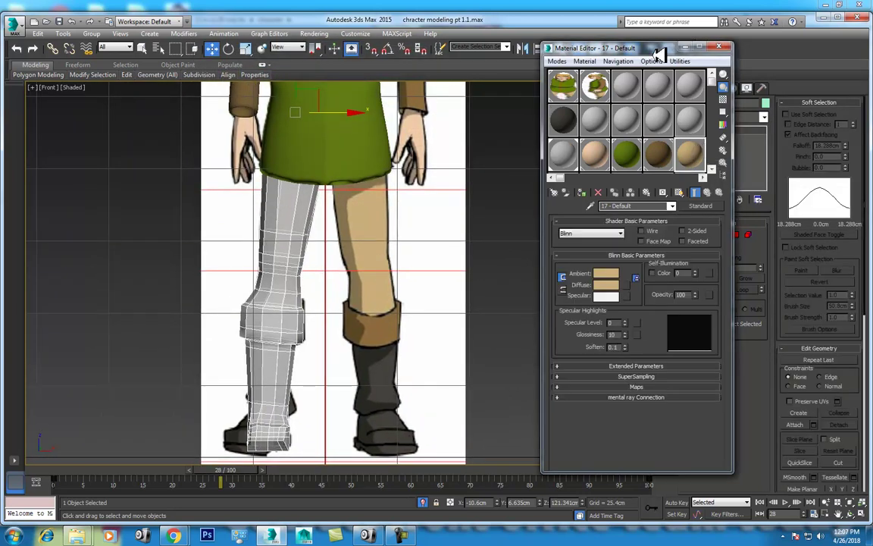
{"action": "left_click_drag", "start_coordinate": [593, 48], "coordinate": [541, 236]}
{"action": "left_click", "coordinate": [735, 235]}
{"action": "middle_click_drag", "start_coordinate": [324, 170], "coordinate": [332, 173]}
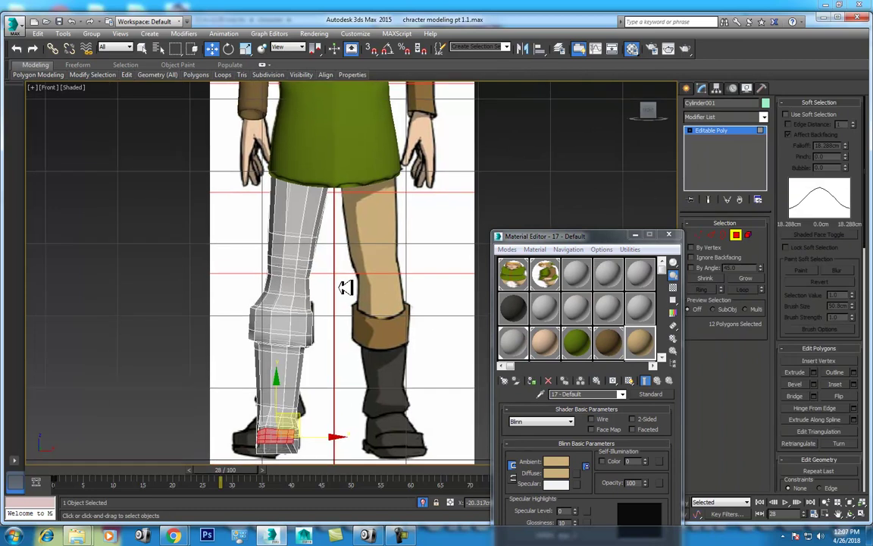
{"action": "left_click_drag", "start_coordinate": [334, 173], "coordinate": [251, 274]}
{"action": "left_click_drag", "start_coordinate": [344, 209], "coordinate": [209, 205]}
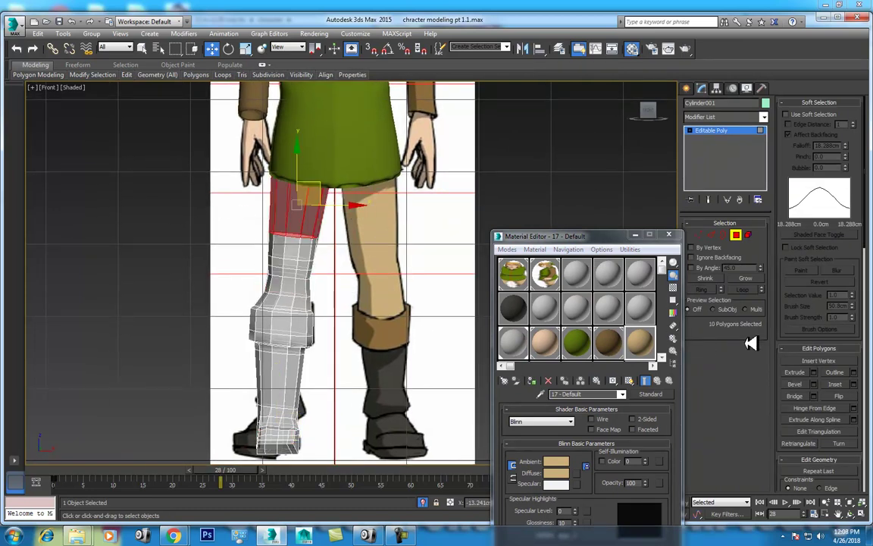
{"action": "left_click", "coordinate": [748, 277]}
{"action": "left_click", "coordinate": [748, 277]}
{"action": "left_click", "coordinate": [748, 277]}
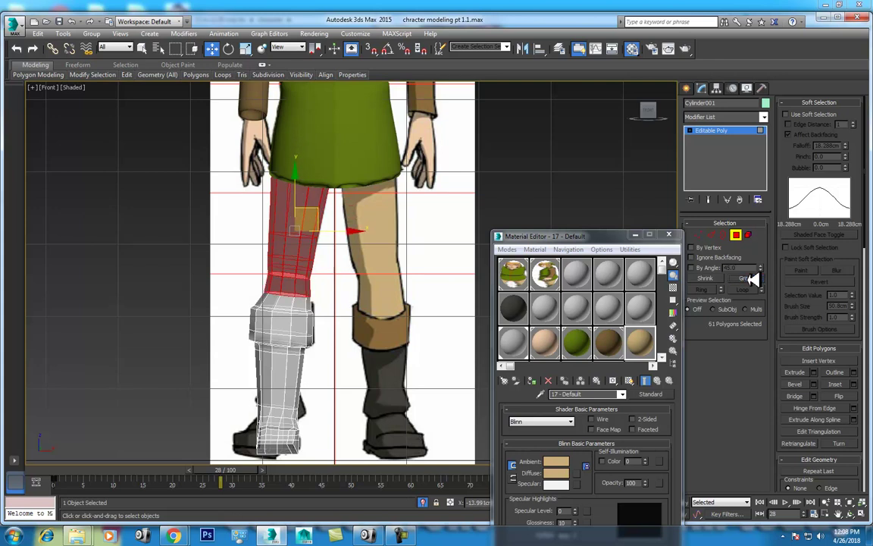
{"action": "left_click", "coordinate": [748, 277]}
Step: Check the selection from side and front, then detach the 71 polygons as Object001
{"action": "scroll", "coordinate": [317, 293], "scroll_direction": "up", "scroll_amount": 1}
{"action": "scroll", "coordinate": [323, 288], "scroll_direction": "up", "scroll_amount": 2}
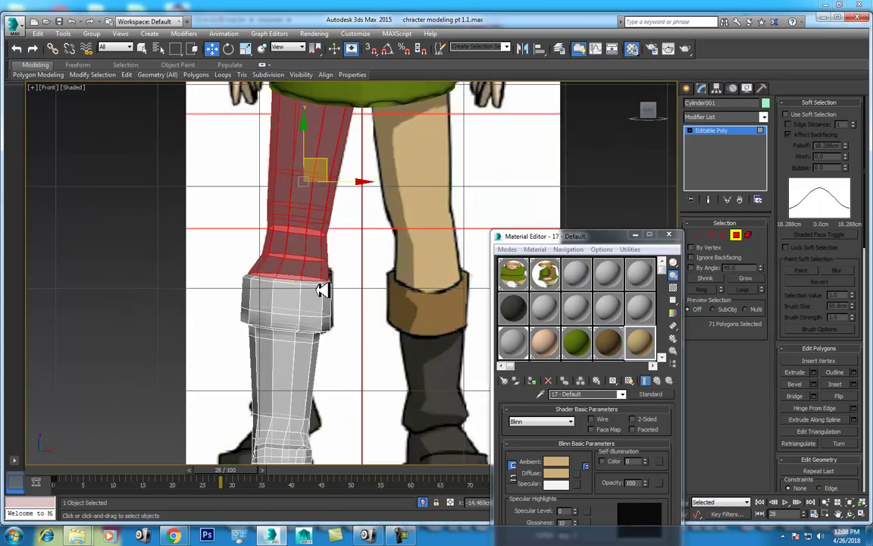
{"action": "scroll", "coordinate": [330, 263], "scroll_direction": "up", "scroll_amount": 2}
{"action": "middle_click_drag", "start_coordinate": [332, 263], "coordinate": [240, 311]}
{"action": "mouse_move", "coordinate": [149, 327]}
{"action": "middle_mouse_down"}
{"action": "mouse_move", "coordinate": [189, 304]}
{"action": "mouse_move", "coordinate": [215, 326]}
{"action": "middle_mouse_up"}
{"action": "scroll", "coordinate": [214, 327], "scroll_direction": "down", "scroll_amount": 3}
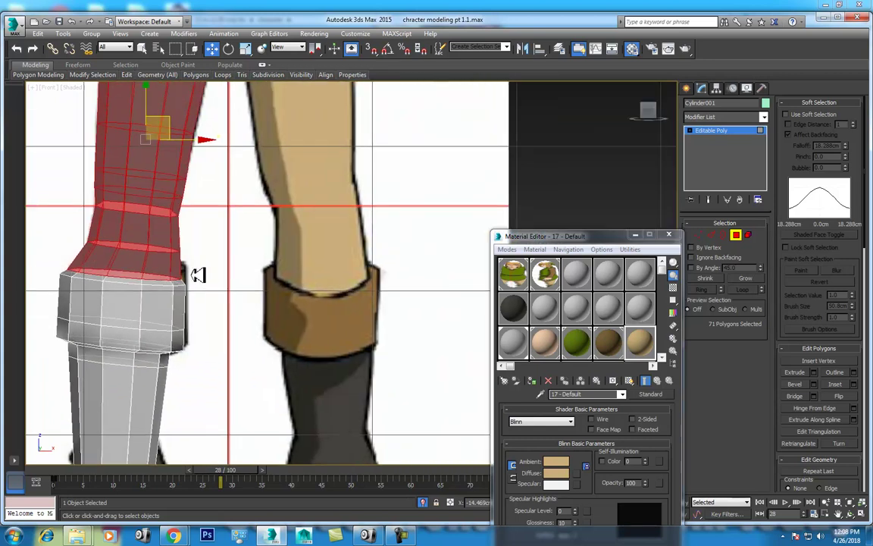
{"action": "scroll", "coordinate": [189, 276], "scroll_direction": "down", "scroll_amount": 3}
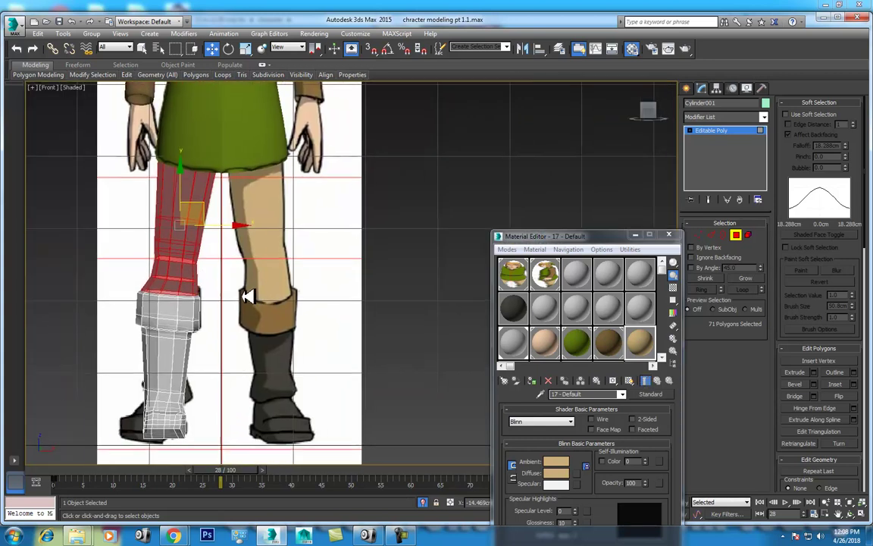
{"action": "key", "text": "l"}
{"action": "scroll", "coordinate": [337, 296], "scroll_direction": "up", "scroll_amount": 2}
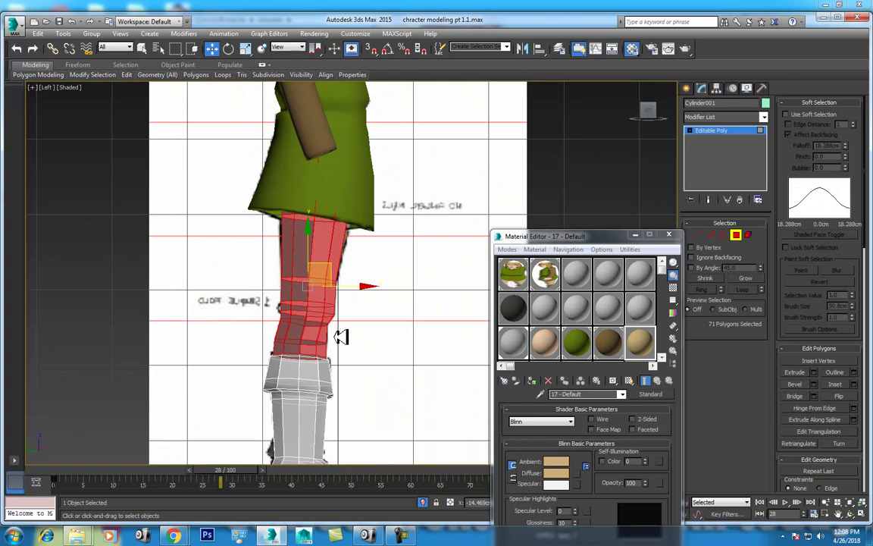
{"action": "key", "text": "f"}
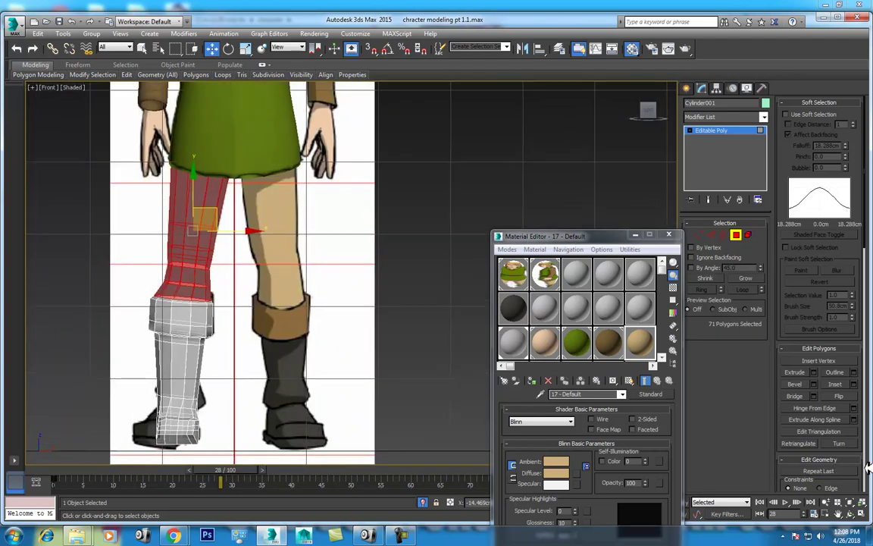
{"action": "scroll", "coordinate": [801, 277], "scroll_direction": "down", "scroll_amount": 5}
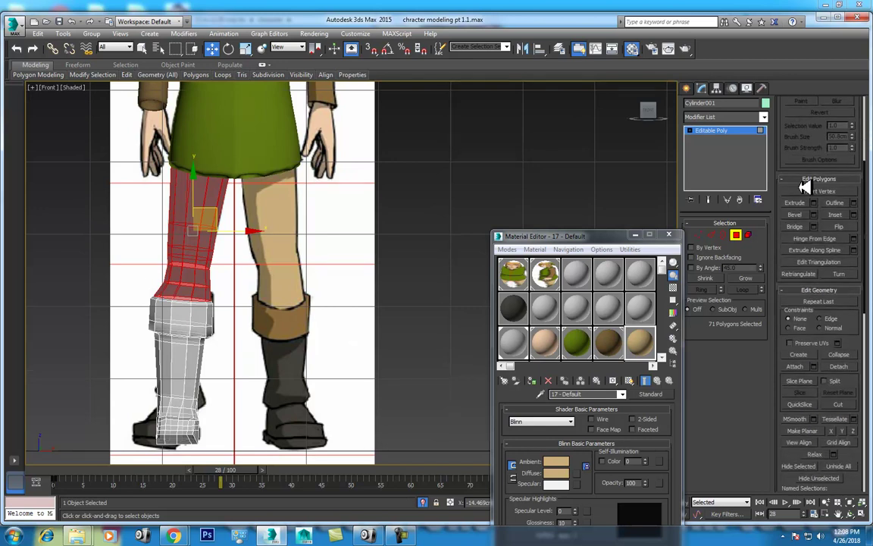
{"action": "left_click", "coordinate": [847, 366]}
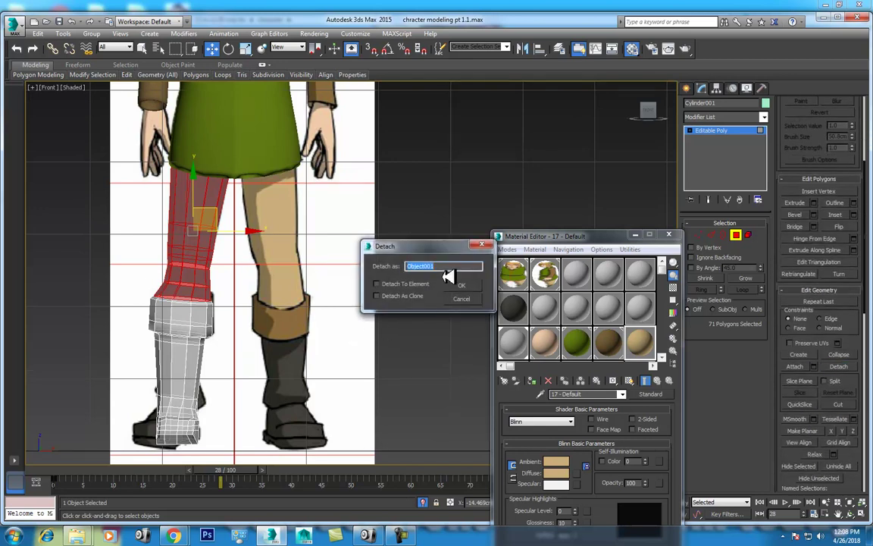
{"action": "left_click", "coordinate": [450, 282]}
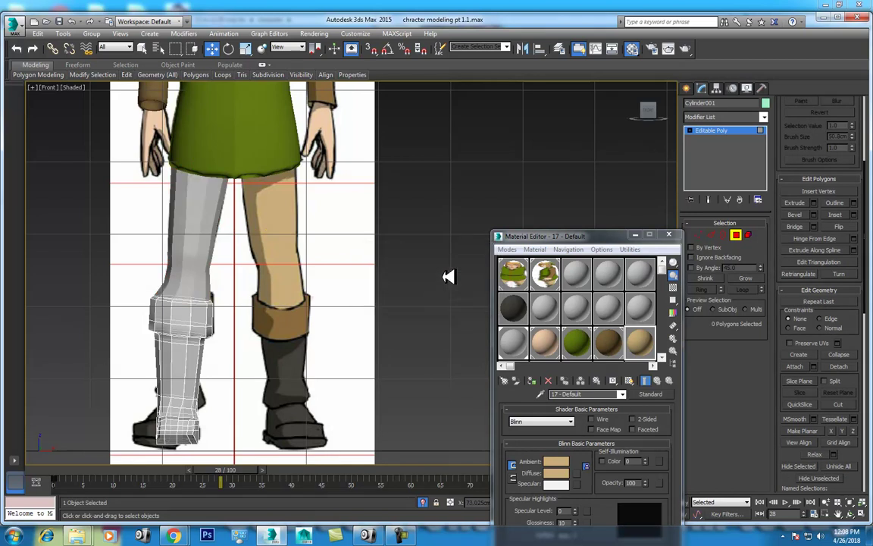
{"action": "right_click", "coordinate": [190, 201]}
Step: Apply the tan material to the detached upper leg and the dark 07 material to the boot
{"action": "left_click", "coordinate": [175, 190]}
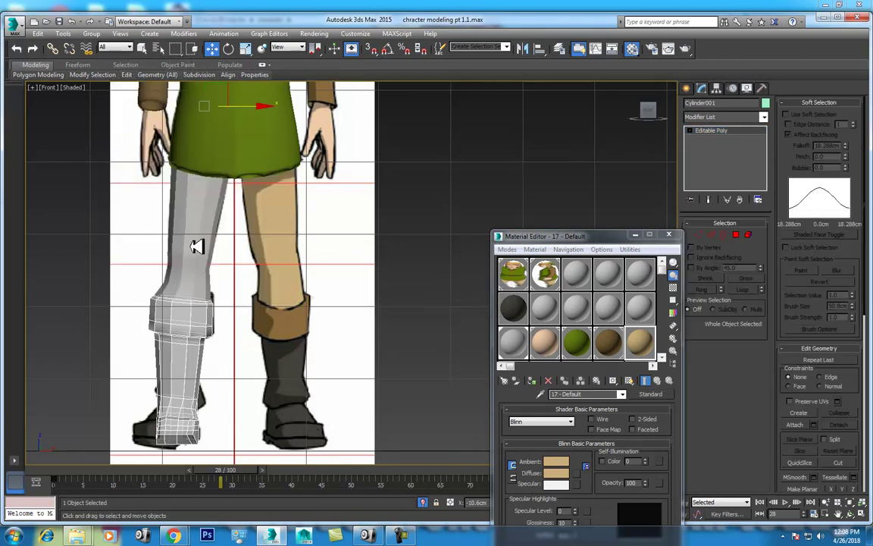
{"action": "left_click", "coordinate": [201, 244]}
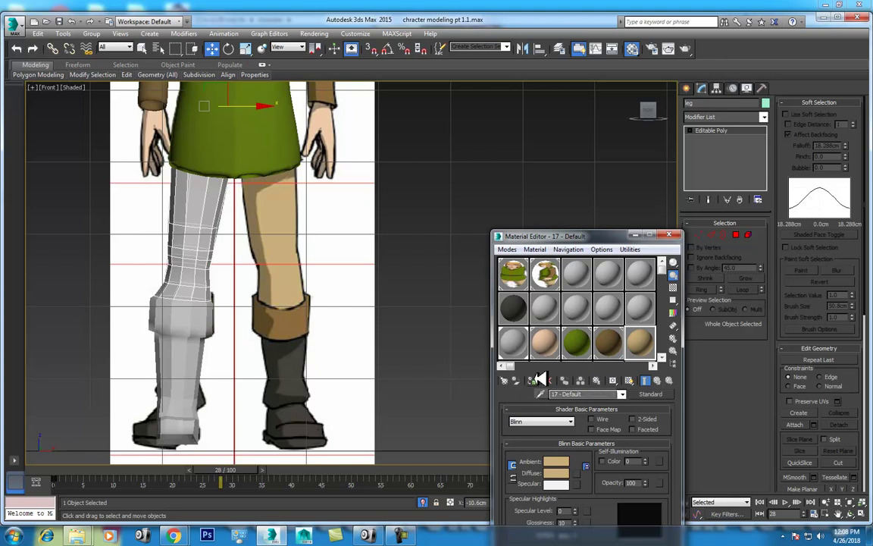
{"action": "left_click", "coordinate": [532, 379]}
{"action": "left_click", "coordinate": [175, 321]}
{"action": "scroll", "coordinate": [215, 302], "scroll_direction": "up", "scroll_amount": 2}
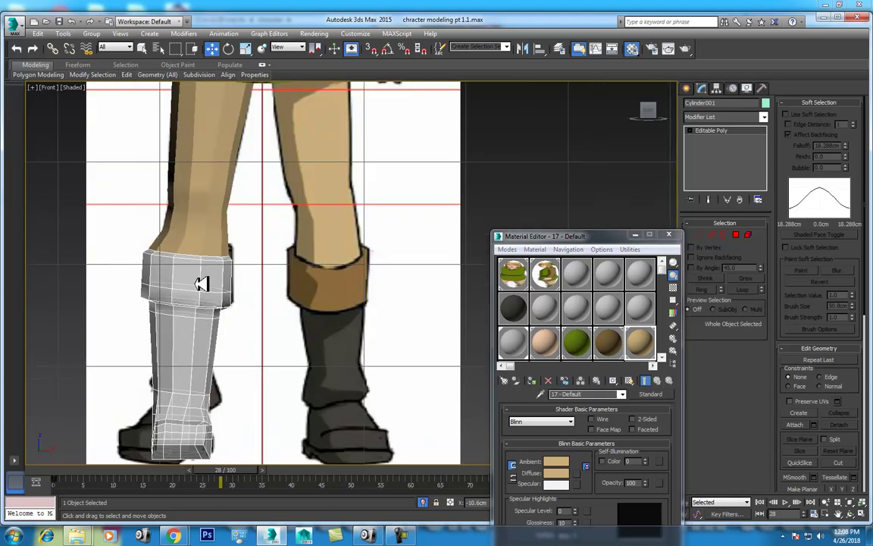
{"action": "scroll", "coordinate": [220, 326], "scroll_direction": "down", "scroll_amount": 2}
{"action": "scroll", "coordinate": [237, 326], "scroll_direction": "up", "scroll_amount": 2}
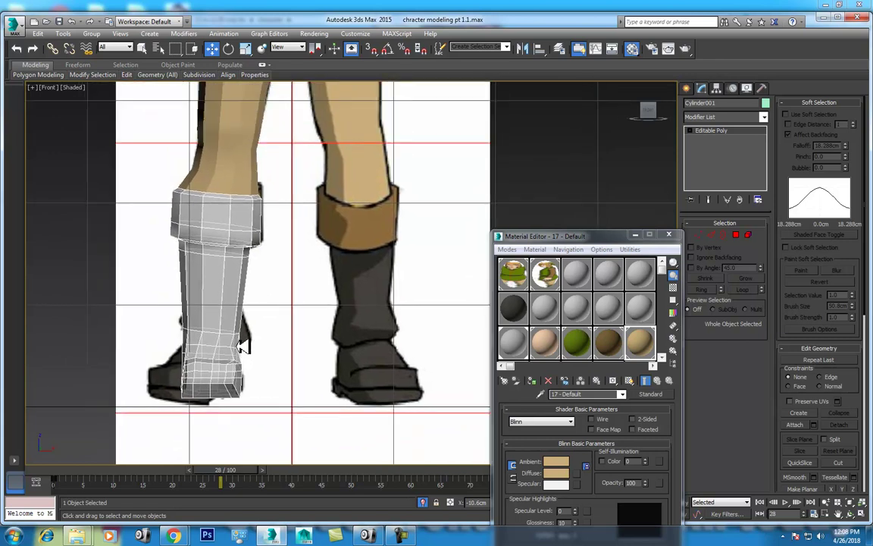
{"action": "left_click_drag", "start_coordinate": [522, 313], "coordinate": [279, 299]}
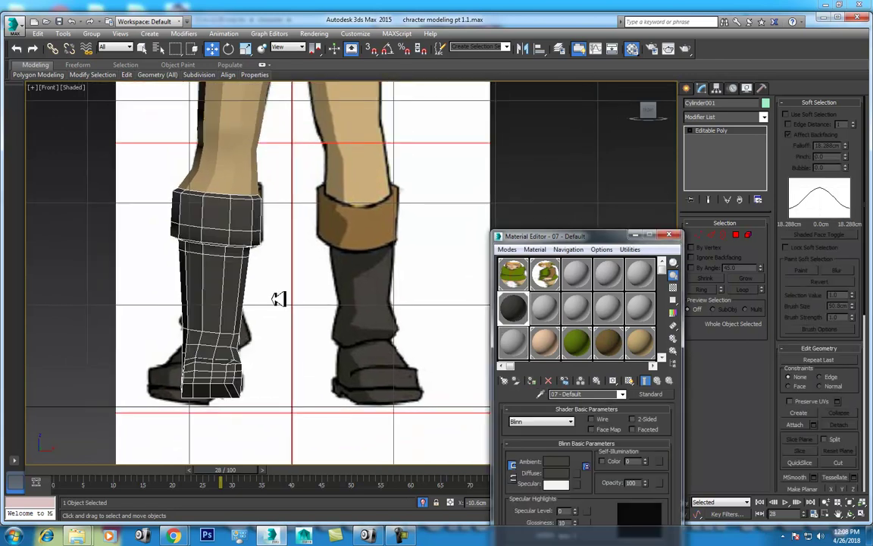
Step: Inspect the dark boot from the Left view, then close the Material Editor
{"action": "scroll", "coordinate": [267, 335], "scroll_direction": "up", "scroll_amount": 2}
{"action": "scroll", "coordinate": [326, 307], "scroll_direction": "up", "scroll_amount": 1}
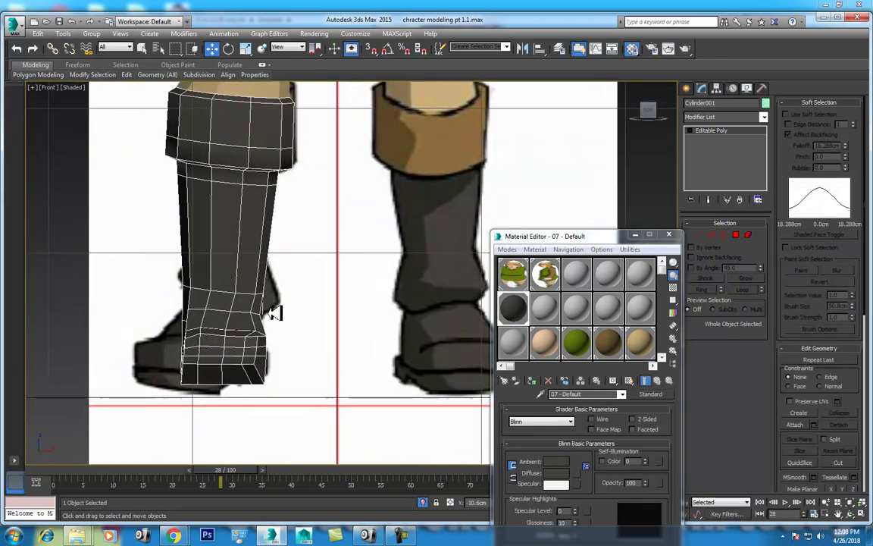
{"action": "key", "text": "l"}
{"action": "scroll", "coordinate": [355, 244], "scroll_direction": "up", "scroll_amount": 3}
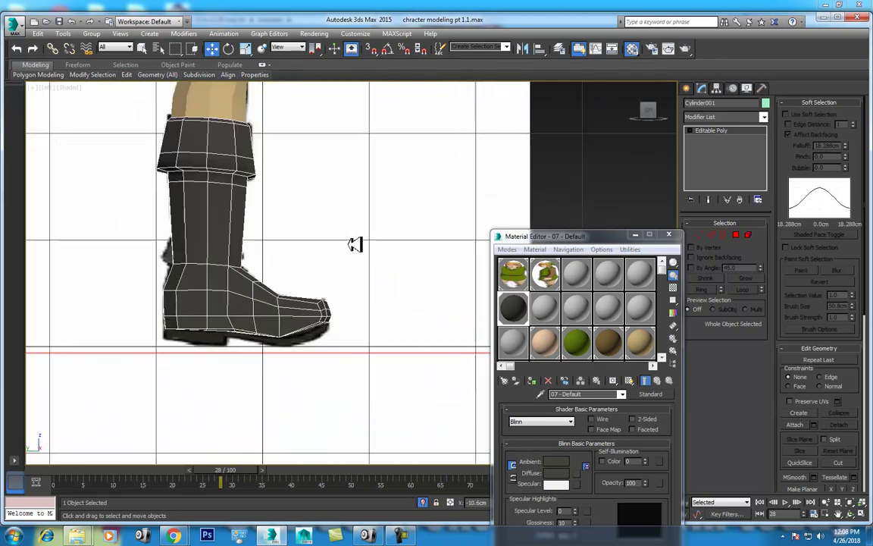
{"action": "scroll", "coordinate": [316, 311], "scroll_direction": "up", "scroll_amount": 3}
{"action": "scroll", "coordinate": [334, 304], "scroll_direction": "down", "scroll_amount": 1}
{"action": "scroll", "coordinate": [245, 292], "scroll_direction": "up", "scroll_amount": 1}
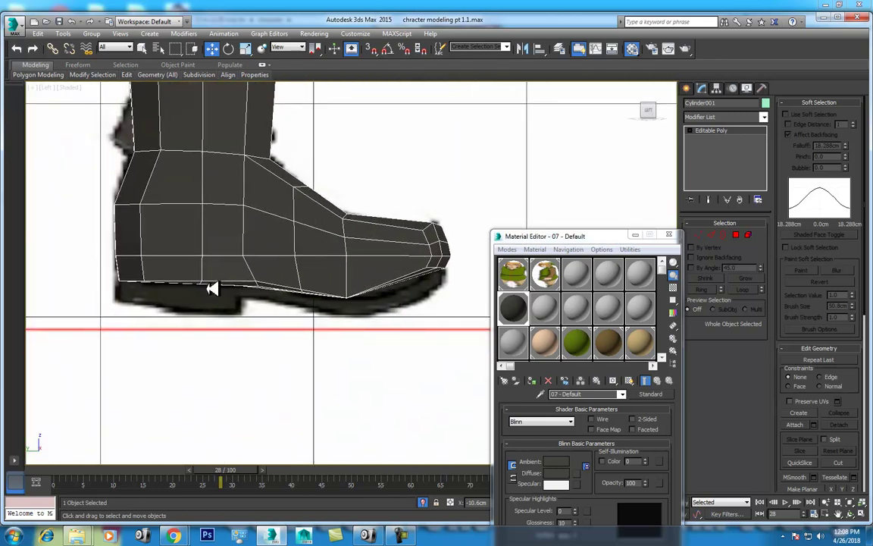
{"action": "left_click", "coordinate": [669, 234]}
{"action": "left_click", "coordinate": [687, 89]}
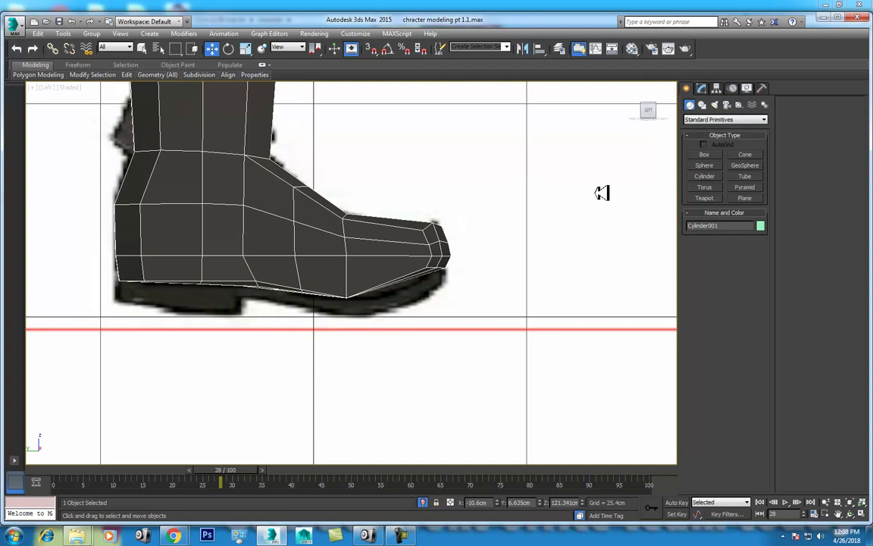
Step: In Editable Poly vertex mode, select the vertices along the boot's bottom edge for scaling
{"action": "middle_click_drag", "start_coordinate": [239, 294], "coordinate": [281, 272]}
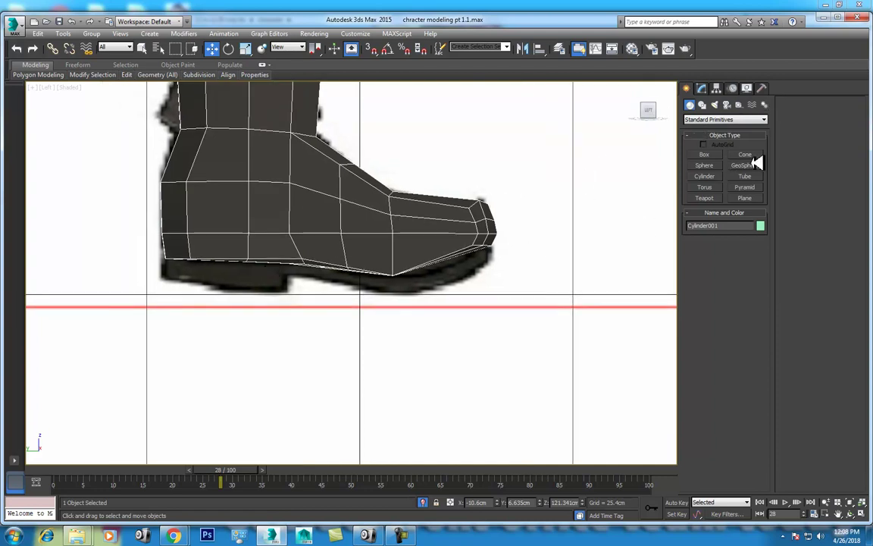
{"action": "left_click", "coordinate": [701, 88]}
{"action": "left_click", "coordinate": [703, 235]}
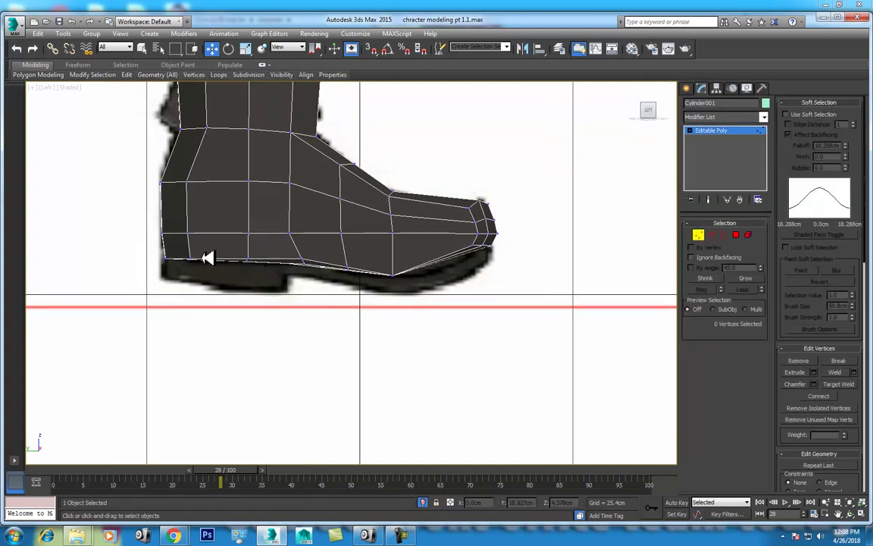
{"action": "left_click_drag", "start_coordinate": [168, 258], "coordinate": [282, 288]}
{"action": "scroll", "coordinate": [243, 285], "scroll_direction": "up", "scroll_amount": 2}
{"action": "middle_click_drag", "start_coordinate": [242, 285], "coordinate": [246, 301]}
{"action": "key", "text": "r"}
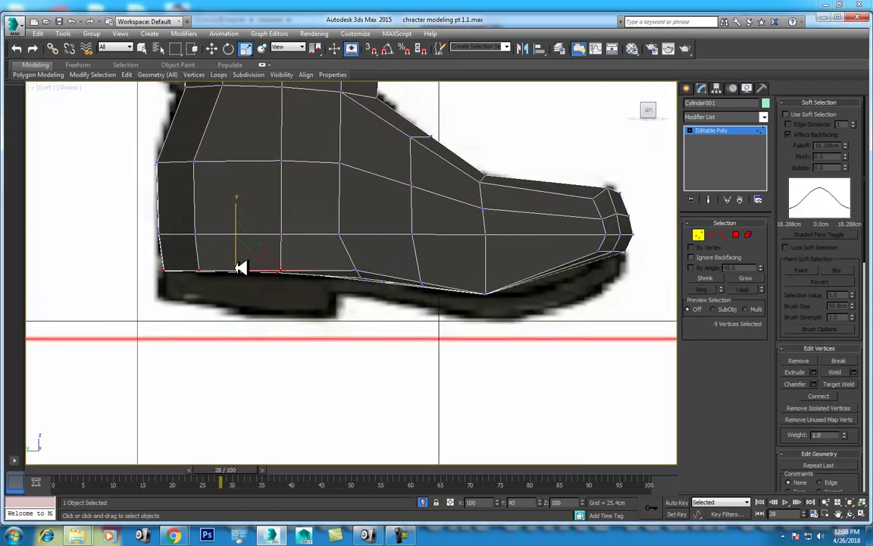
Step: Scale and adjust the underside and toe-bottom vertices so they follow the reference sole line
{"action": "left_click_drag", "start_coordinate": [347, 253], "coordinate": [394, 316]}
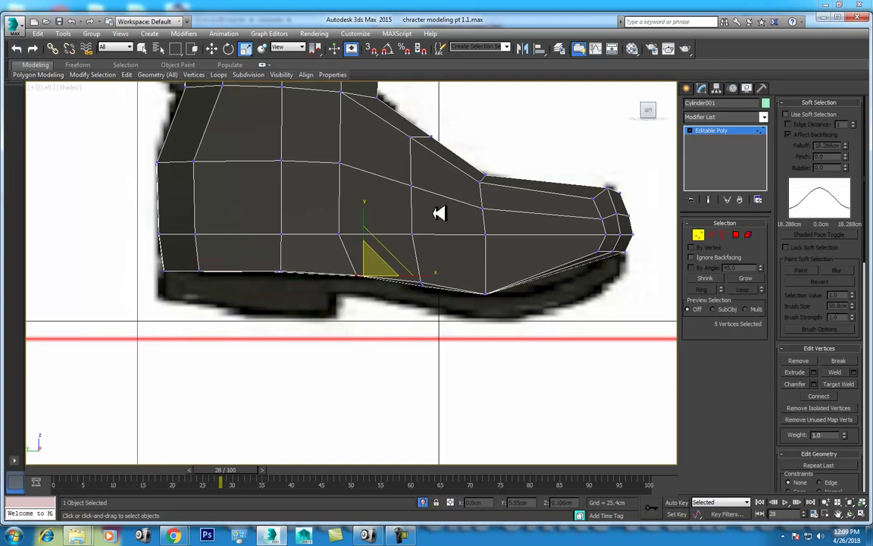
{"action": "left_click_drag", "start_coordinate": [411, 273], "coordinate": [432, 294]}
{"action": "left_click_drag", "start_coordinate": [500, 294], "coordinate": [461, 250], "text": "ctrl"}
{"action": "mouse_move", "coordinate": [307, 272]}
{"action": "middle_mouse_down"}
{"action": "mouse_move", "coordinate": [316, 272]}
{"action": "mouse_move", "coordinate": [316, 301]}
{"action": "middle_mouse_up"}
{"action": "mouse_move", "coordinate": [404, 331]}
{"action": "middle_mouse_down"}
{"action": "mouse_move", "coordinate": [347, 327]}
{"action": "mouse_move", "coordinate": [340, 307]}
{"action": "middle_mouse_up"}
{"action": "scroll", "coordinate": [368, 274], "scroll_direction": "down", "scroll_amount": 3}
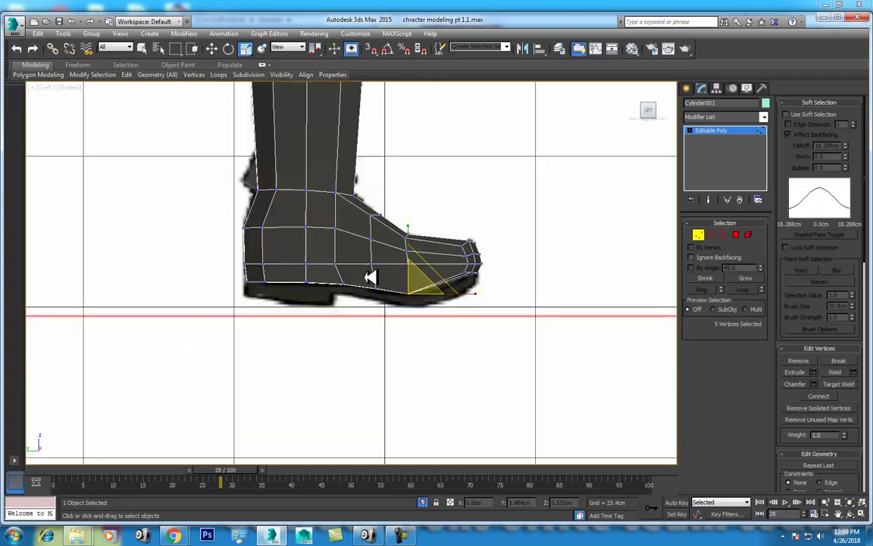
{"action": "key", "text": "f"}
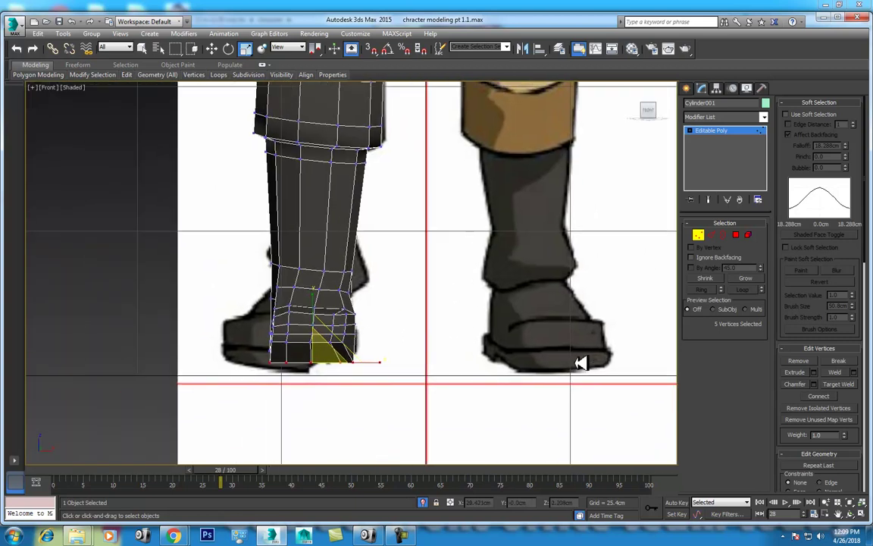
{"action": "left_click", "coordinate": [689, 88]}
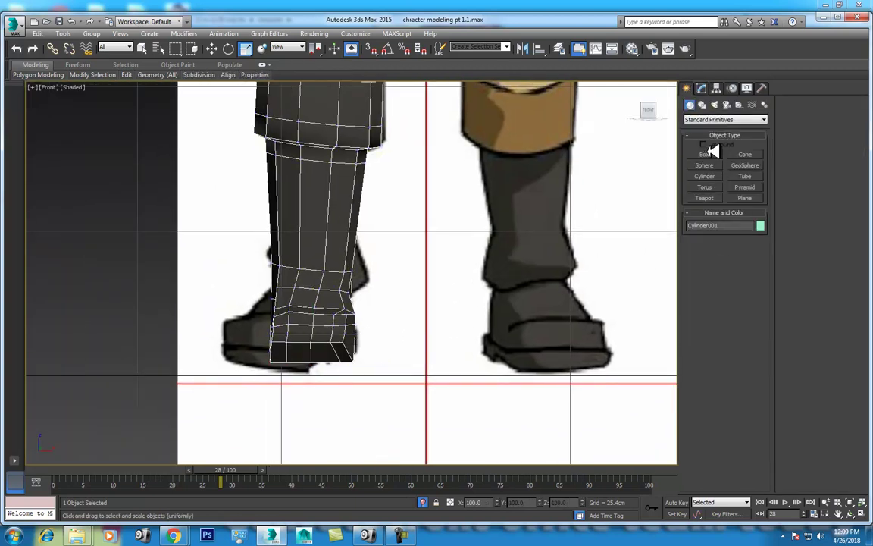
Step: Draw a flat box under the boot in Left view and slide it beneath the left boot
{"action": "left_click", "coordinate": [709, 154]}
{"action": "middle_click_drag", "start_coordinate": [326, 307], "coordinate": [350, 307]}
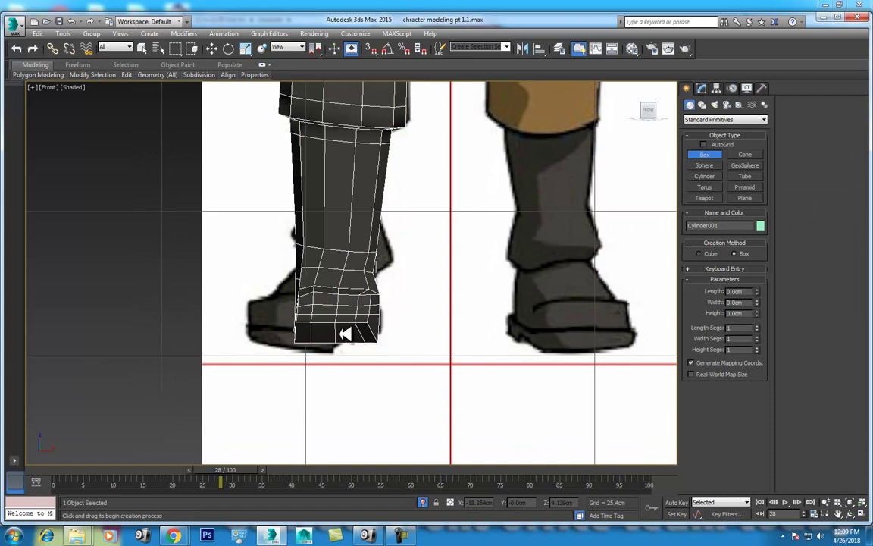
{"action": "middle_click_drag", "start_coordinate": [324, 346], "coordinate": [387, 335]}
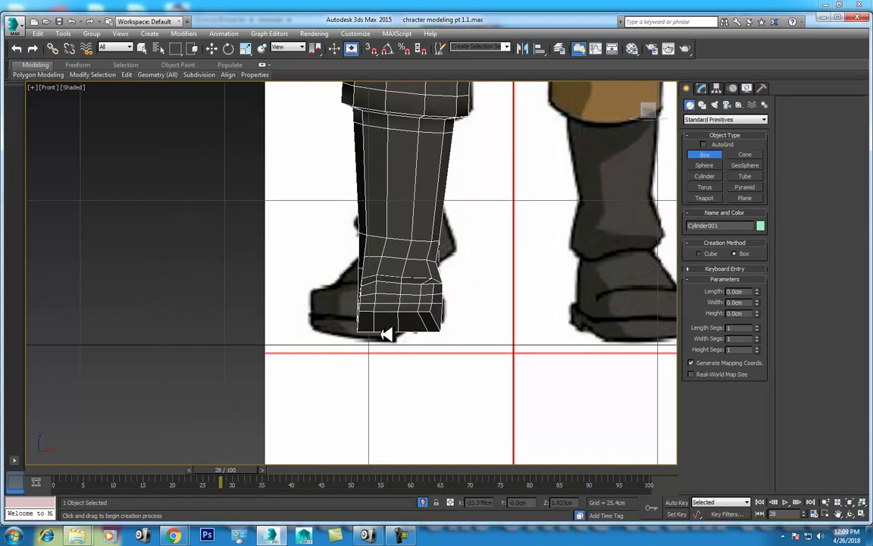
{"action": "key", "text": "l"}
{"action": "scroll", "coordinate": [303, 297], "scroll_direction": "up", "scroll_amount": 2}
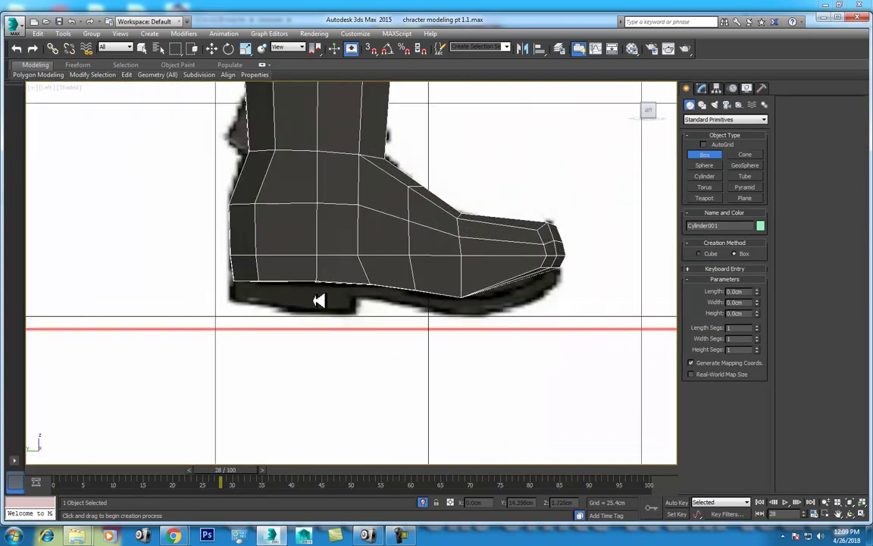
{"action": "left_click_drag", "start_coordinate": [238, 281], "coordinate": [565, 314]}
{"action": "key", "text": "r"}
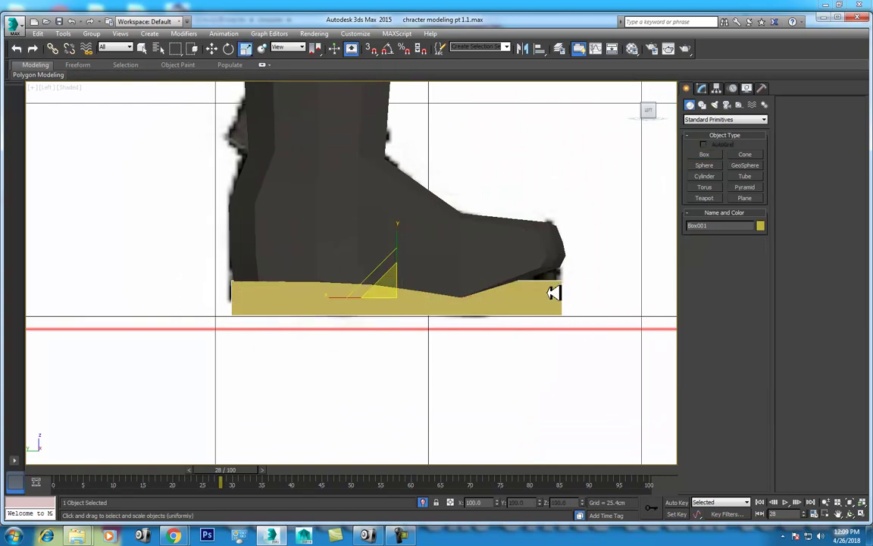
{"action": "key", "text": "f"}
{"action": "key", "text": "w"}
{"action": "mouse_move", "coordinate": [575, 335]}
{"action": "left_mouse_down"}
{"action": "mouse_move", "coordinate": [421, 333]}
{"action": "mouse_move", "coordinate": [433, 334]}
{"action": "left_mouse_up"}
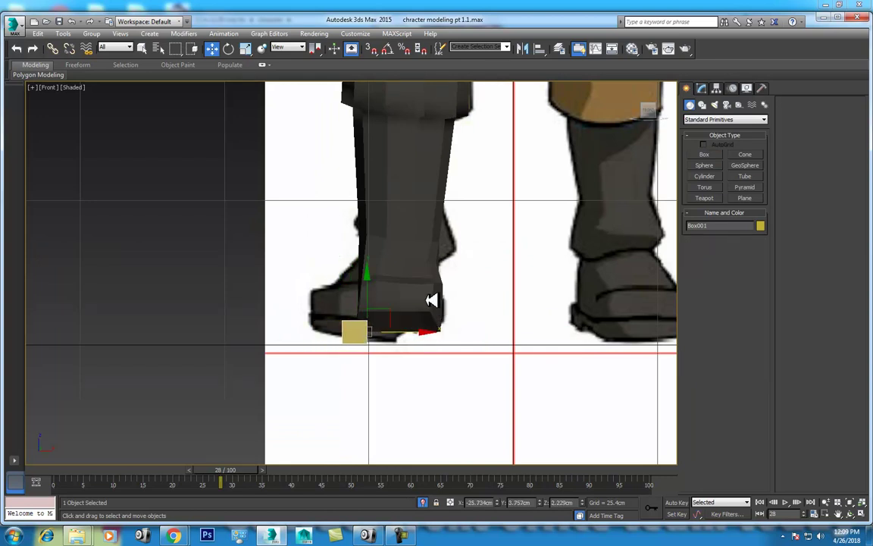
Step: Temporarily hide the leg to check the sole box from the side, then unhide it
{"action": "left_click", "coordinate": [429, 298]}
{"action": "right_click", "coordinate": [411, 268]}
{"action": "left_click", "coordinate": [455, 239]}
{"action": "left_click", "coordinate": [359, 332]}
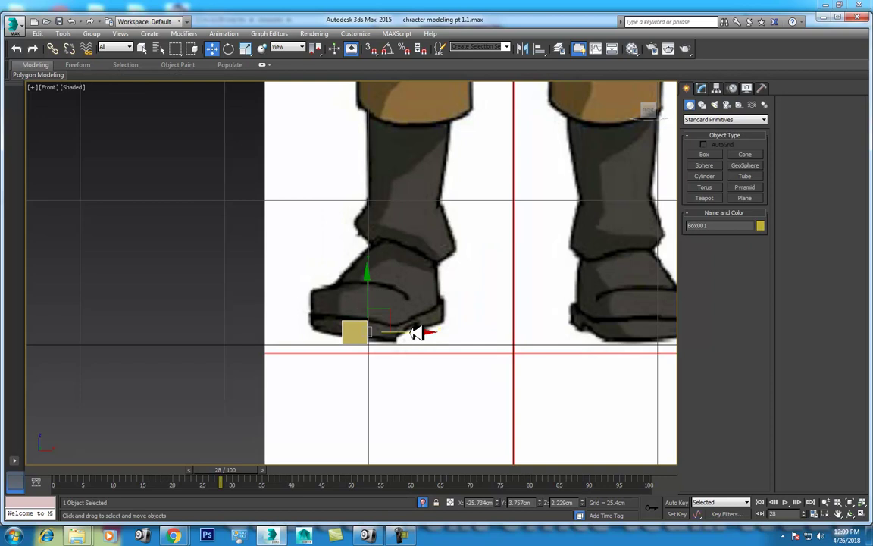
{"action": "key", "text": "l"}
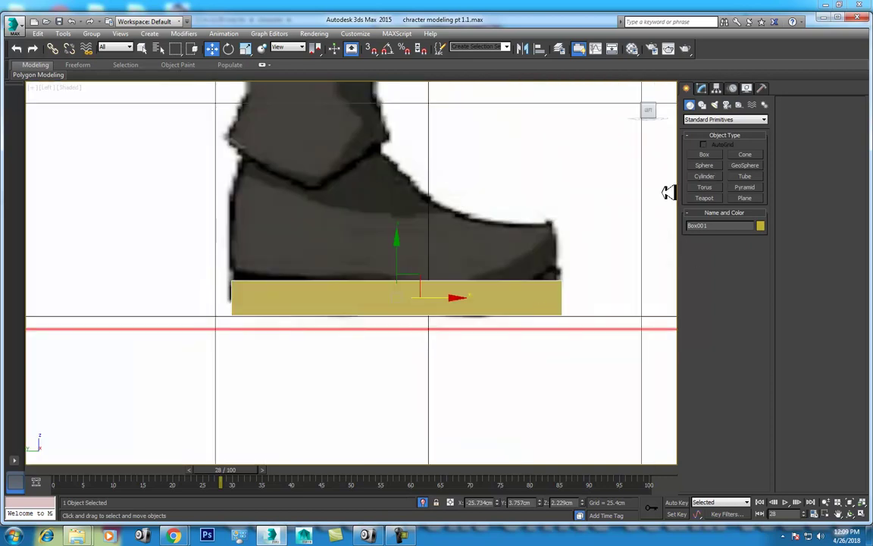
{"action": "right_click", "coordinate": [503, 268]}
{"action": "left_click", "coordinate": [536, 217]}
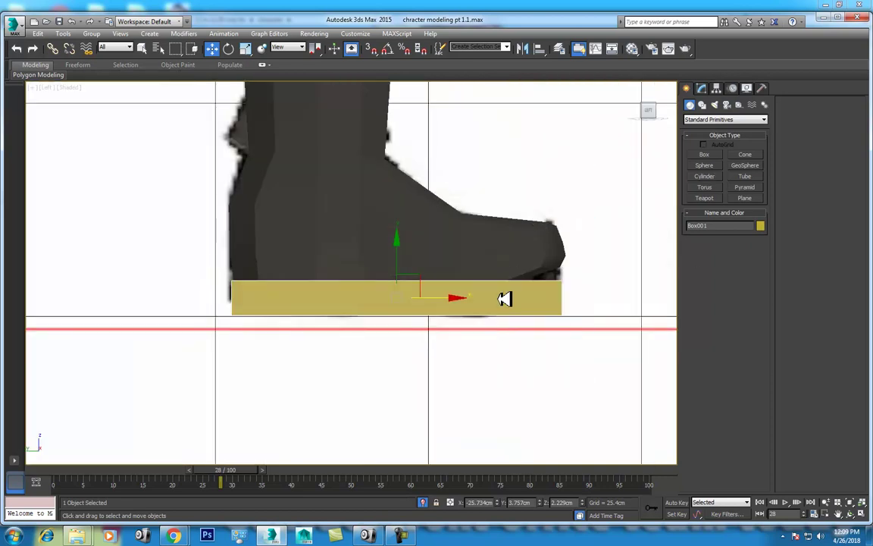
{"action": "key", "text": "f"}
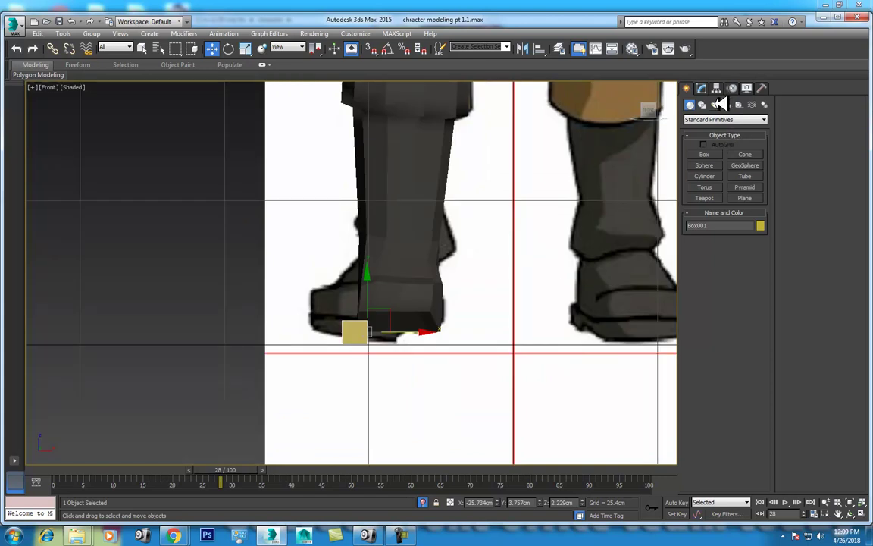
{"action": "left_click", "coordinate": [702, 88]}
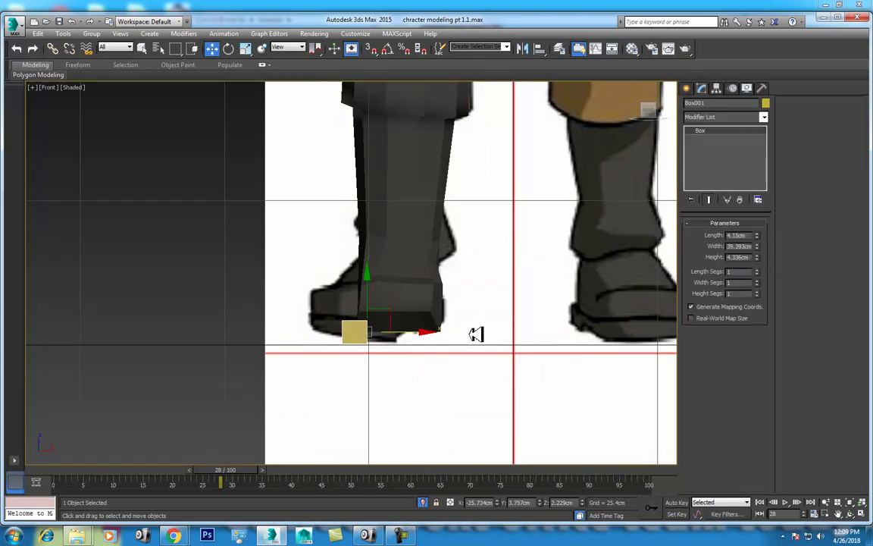
Step: Convert the sole box to Editable Poly and stretch its end vertices to span the boot
{"action": "right_click", "coordinate": [400, 309]}
{"action": "mouse_move", "coordinate": [420, 410]}
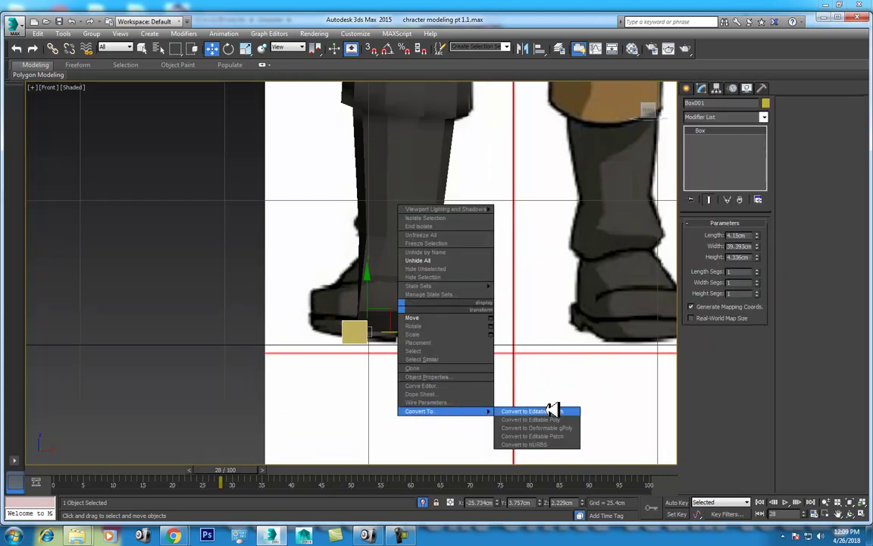
{"action": "left_click", "coordinate": [558, 419]}
{"action": "key", "text": "1"}
{"action": "mouse_move", "coordinate": [319, 315]}
{"action": "left_mouse_down"}
{"action": "mouse_move", "coordinate": [386, 355]}
{"action": "mouse_move", "coordinate": [473, 339]}
{"action": "left_mouse_up"}
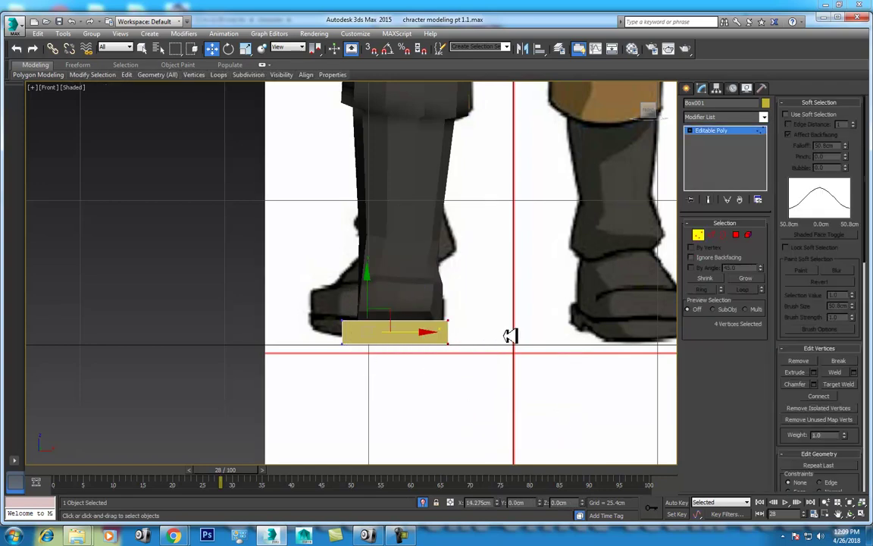
{"action": "left_click_drag", "start_coordinate": [331, 363], "coordinate": [398, 335]}
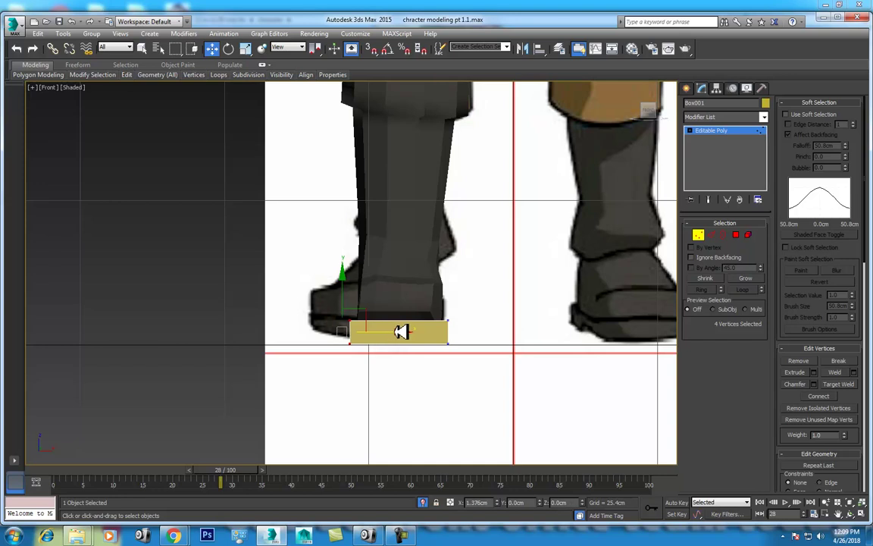
{"action": "key", "text": "l"}
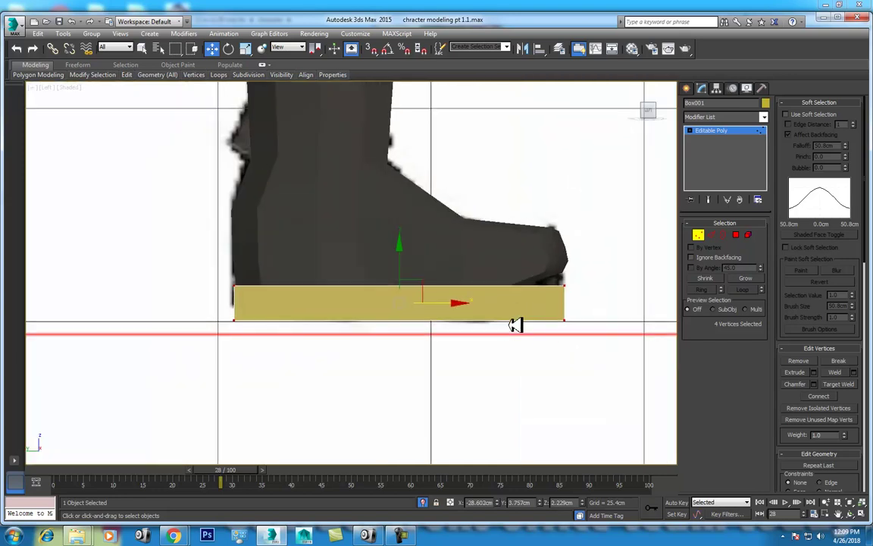
Step: Apply the semi-transparent grey material (opacity 20) to the sole box
{"action": "key", "text": "m"}
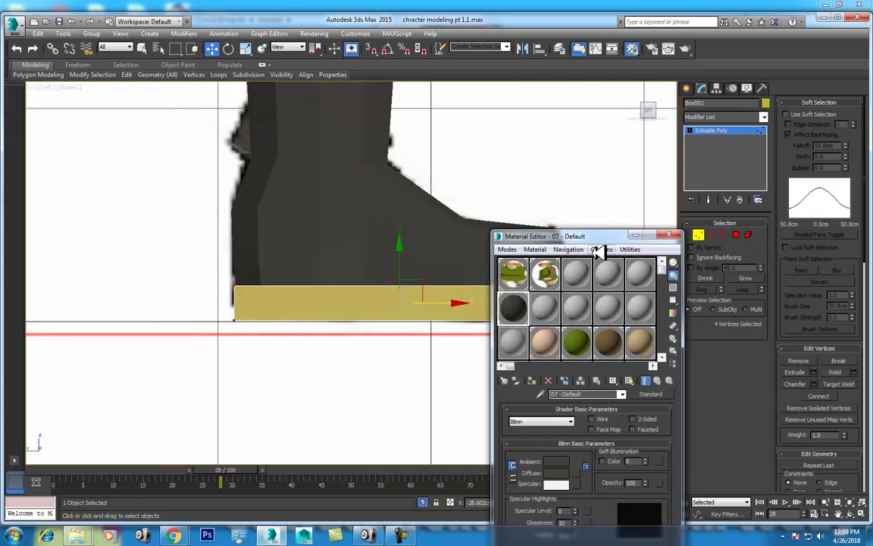
{"action": "left_click_drag", "start_coordinate": [592, 228], "coordinate": [640, 105]}
{"action": "mouse_move", "coordinate": [225, 470]}
{"action": "left_mouse_down"}
{"action": "mouse_move", "coordinate": [13, 470]}
{"action": "mouse_move", "coordinate": [470, 470]}
{"action": "left_mouse_up"}
{"action": "left_click", "coordinate": [567, 216]}
{"action": "left_click", "coordinate": [582, 249]}
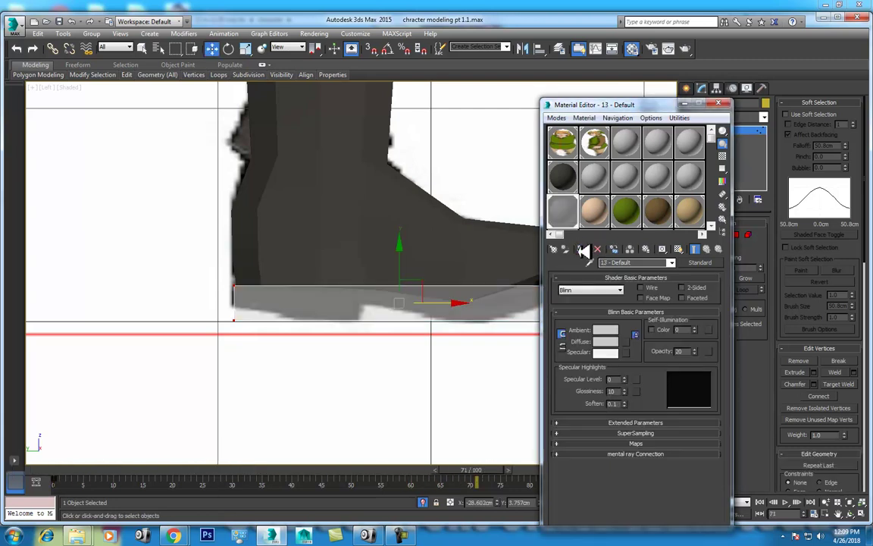
{"action": "left_click", "coordinate": [718, 104]}
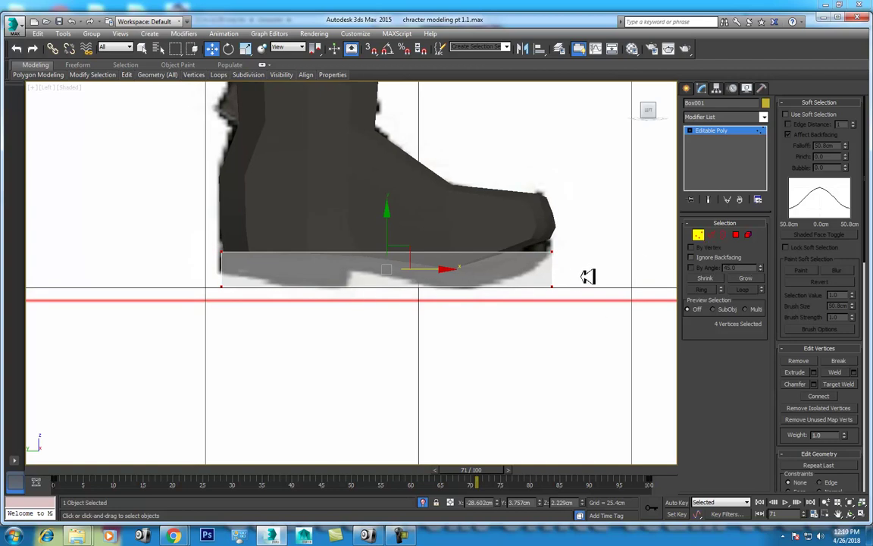
Step: Raise the sole block's bottom vertices slightly toward the reference sole
{"action": "left_click_drag", "start_coordinate": [141, 313], "coordinate": [144, 310]}
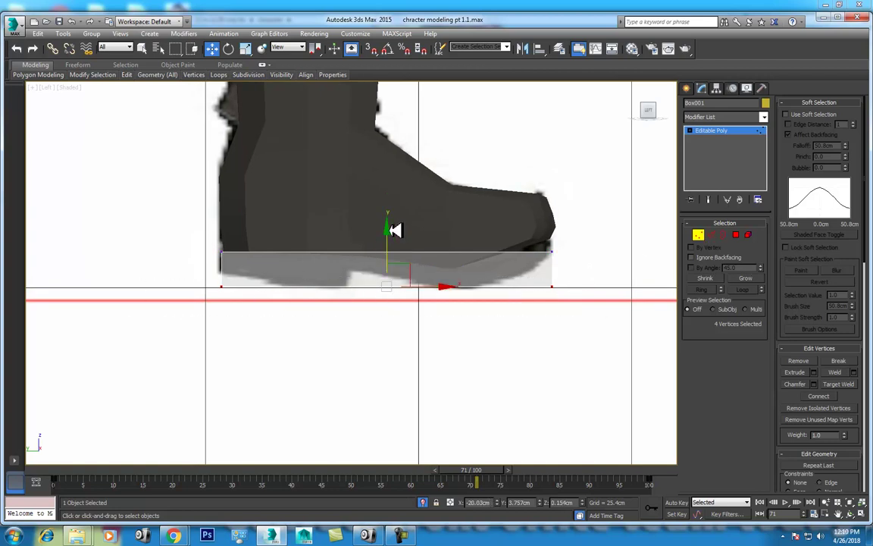
{"action": "left_click_drag", "start_coordinate": [393, 229], "coordinate": [393, 215]}
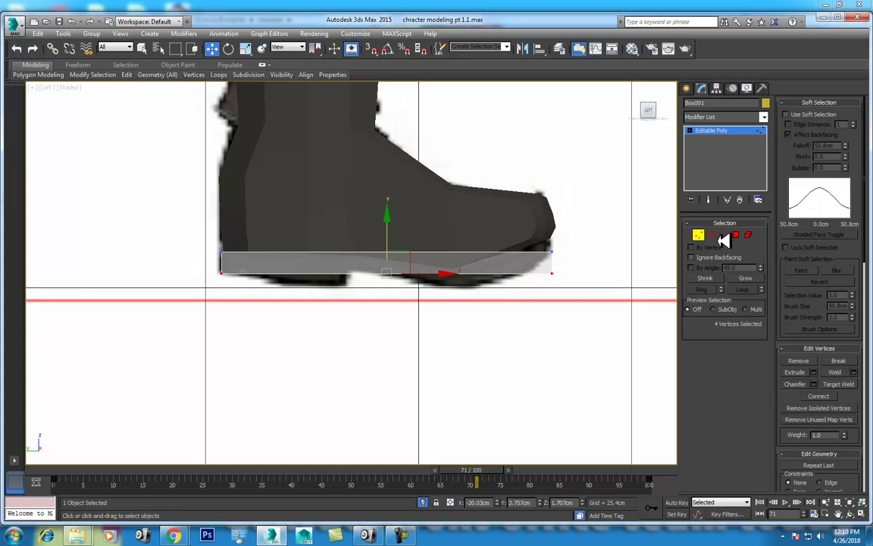
{"action": "left_click", "coordinate": [717, 236]}
Step: Connect the selected sole edges with 5 crosswise edge loops
{"action": "right_click", "coordinate": [404, 270]}
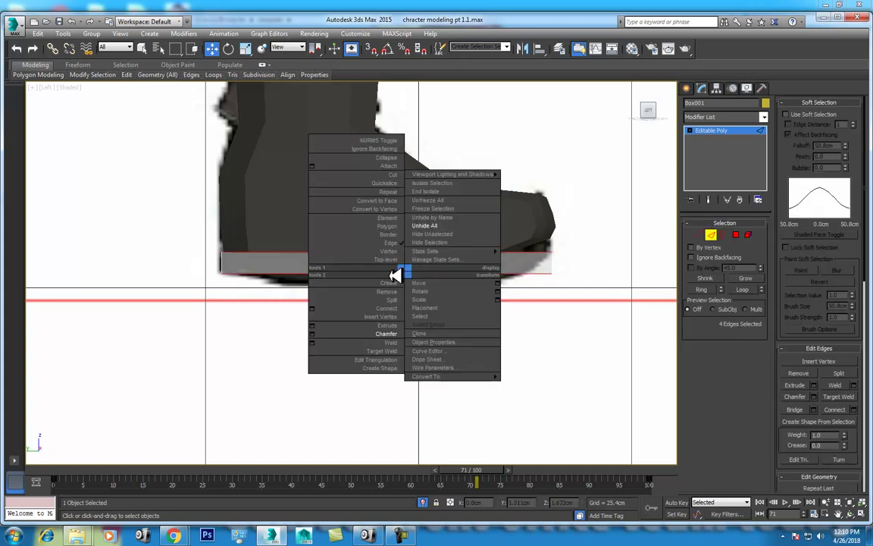
{"action": "left_click", "coordinate": [313, 309]}
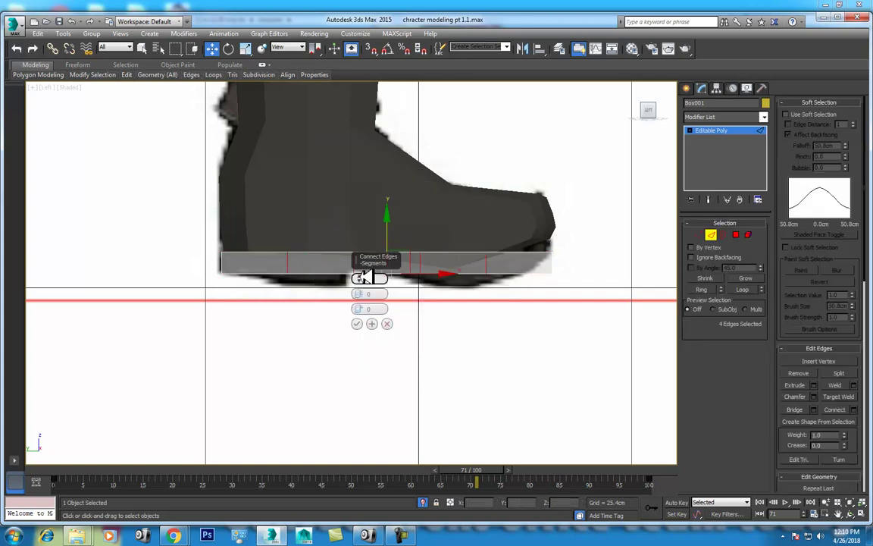
{"action": "left_click", "coordinate": [356, 323]}
{"action": "middle_click_drag", "start_coordinate": [412, 296], "coordinate": [429, 282]}
Step: Move the sole's vertex columns to dip it under the ball and lift the toe
{"action": "key", "text": "1"}
{"action": "left_click_drag", "start_coordinate": [331, 275], "coordinate": [356, 220]}
{"action": "mouse_move", "coordinate": [396, 245]}
{"action": "left_mouse_down"}
{"action": "mouse_move", "coordinate": [408, 243]}
{"action": "mouse_move", "coordinate": [387, 238]}
{"action": "left_mouse_up"}
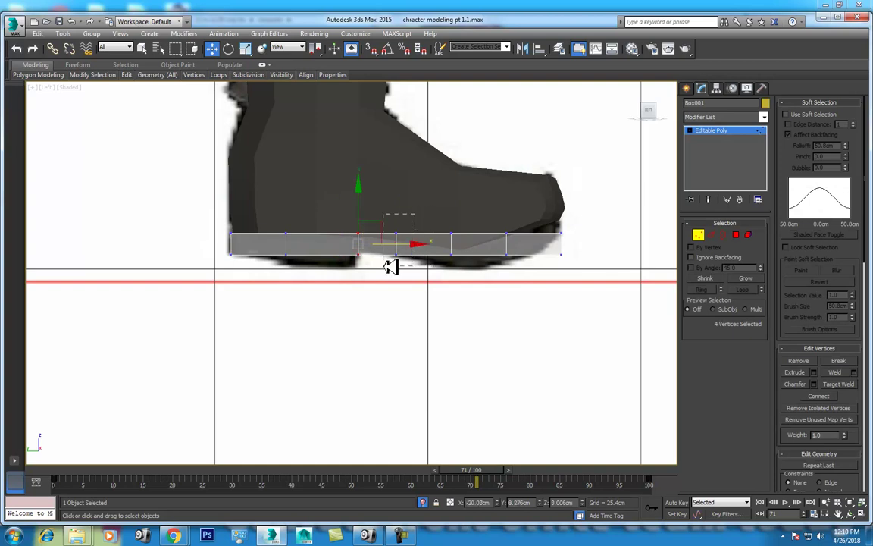
{"action": "middle_click_drag", "start_coordinate": [392, 265], "coordinate": [368, 270]}
{"action": "left_click_drag", "start_coordinate": [415, 292], "coordinate": [417, 288]}
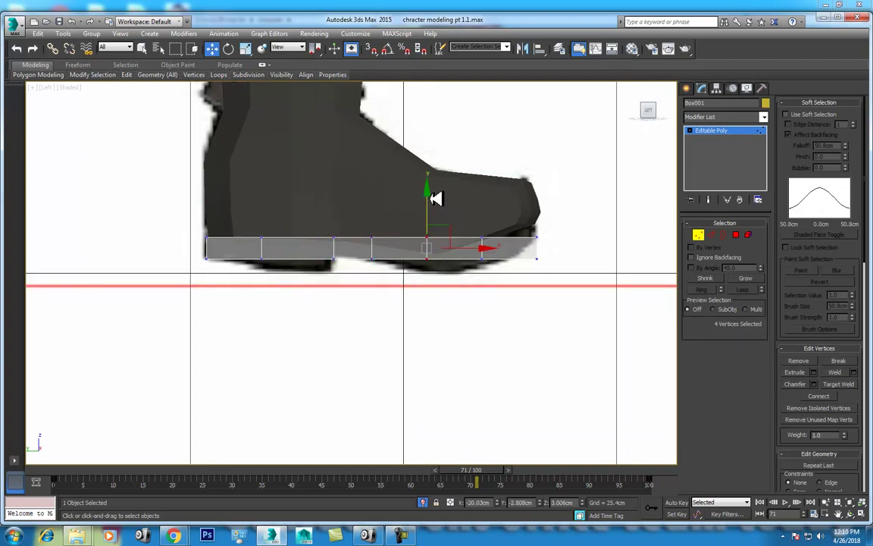
{"action": "left_click_drag", "start_coordinate": [433, 196], "coordinate": [433, 206]}
{"action": "left_click_drag", "start_coordinate": [471, 267], "coordinate": [491, 239]}
{"action": "mouse_move", "coordinate": [523, 269]}
{"action": "left_mouse_down"}
{"action": "mouse_move", "coordinate": [555, 211]}
{"action": "mouse_move", "coordinate": [543, 185]}
{"action": "left_mouse_up"}
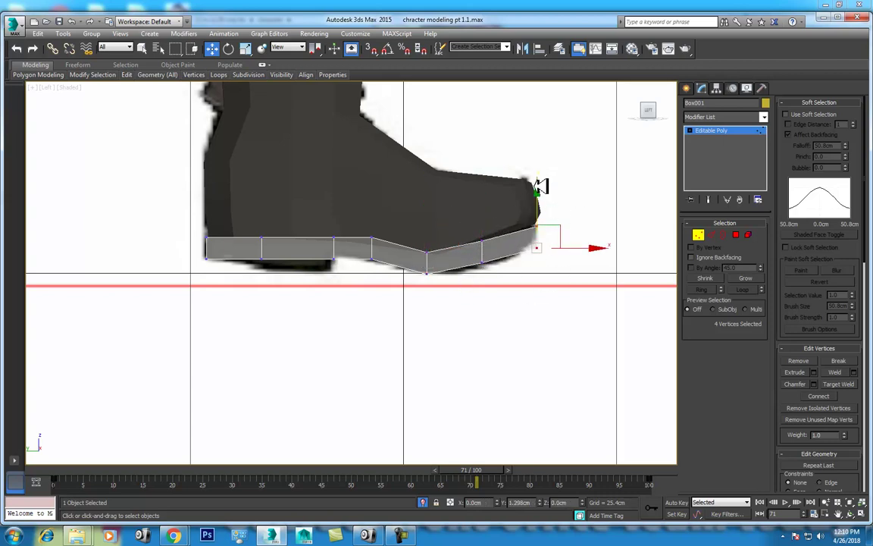
{"action": "middle_click_drag", "start_coordinate": [359, 241], "coordinate": [408, 241]}
{"action": "left_click_drag", "start_coordinate": [268, 233], "coordinate": [258, 245]}
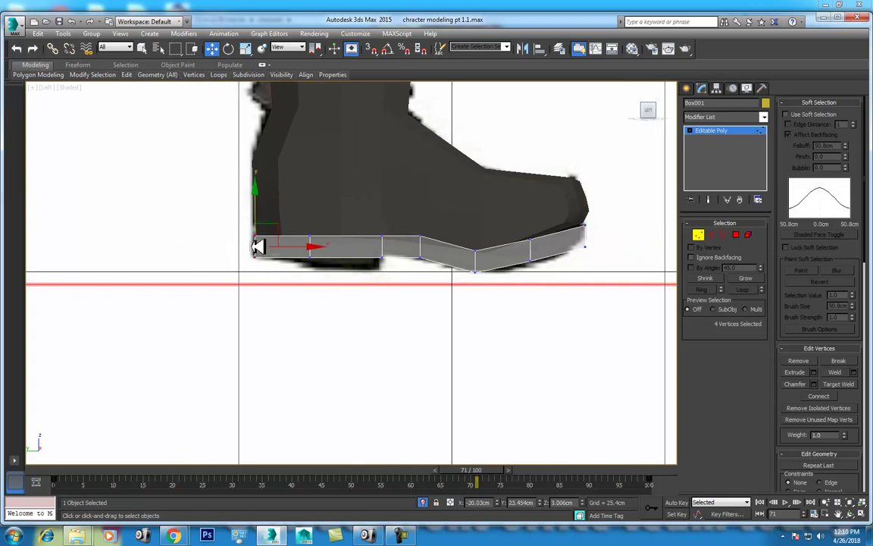
{"action": "mouse_move", "coordinate": [257, 206]}
{"action": "middle_mouse_down"}
{"action": "mouse_move", "coordinate": [446, 288]}
{"action": "mouse_move", "coordinate": [441, 275]}
{"action": "middle_mouse_up"}
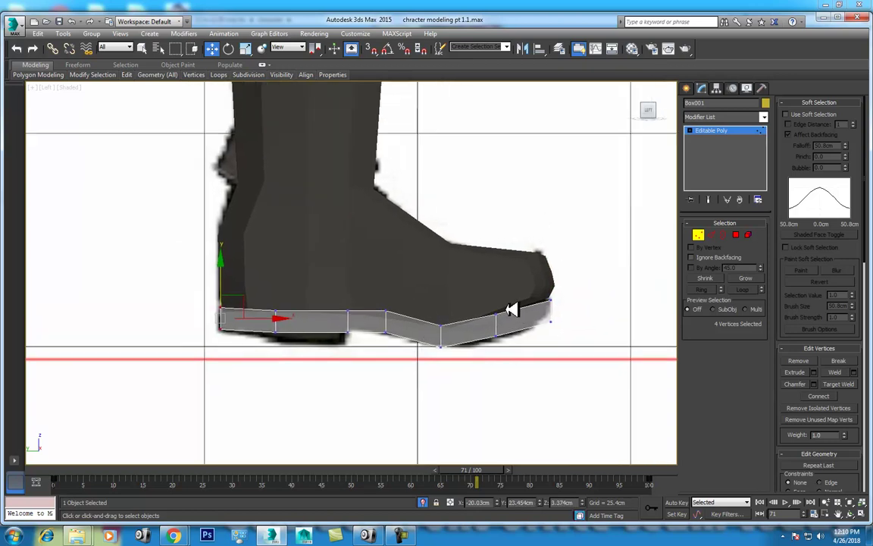
Step: Ring-select the sole's crosswise edges and connect them with three lengthwise edge loops
{"action": "key", "text": "f"}
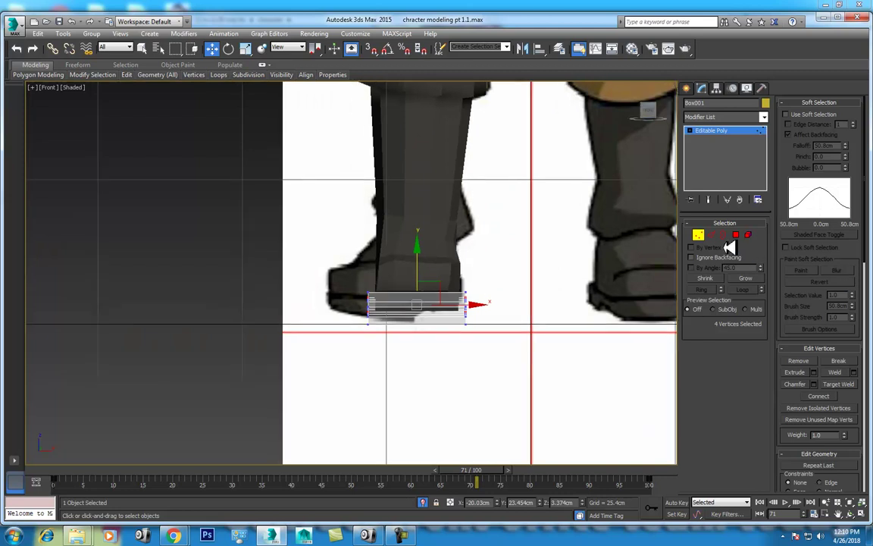
{"action": "left_click", "coordinate": [710, 235]}
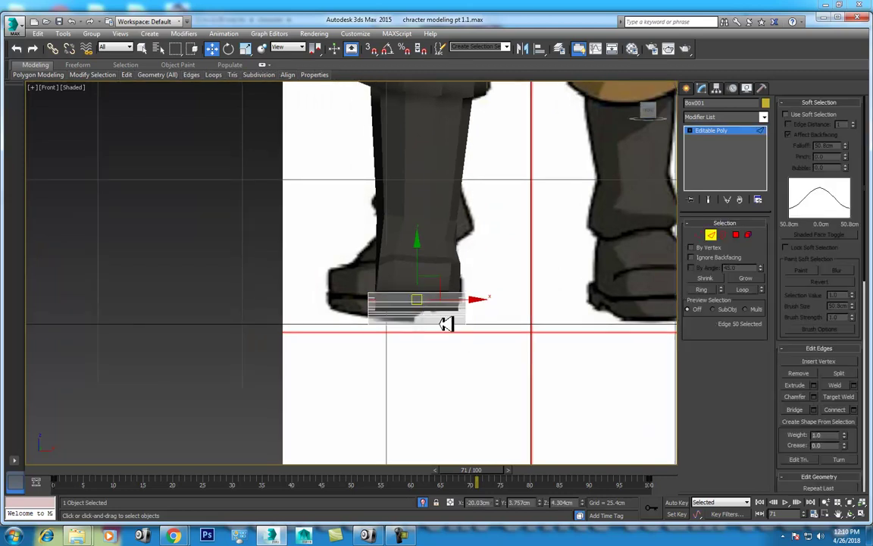
{"action": "left_click", "coordinate": [702, 290]}
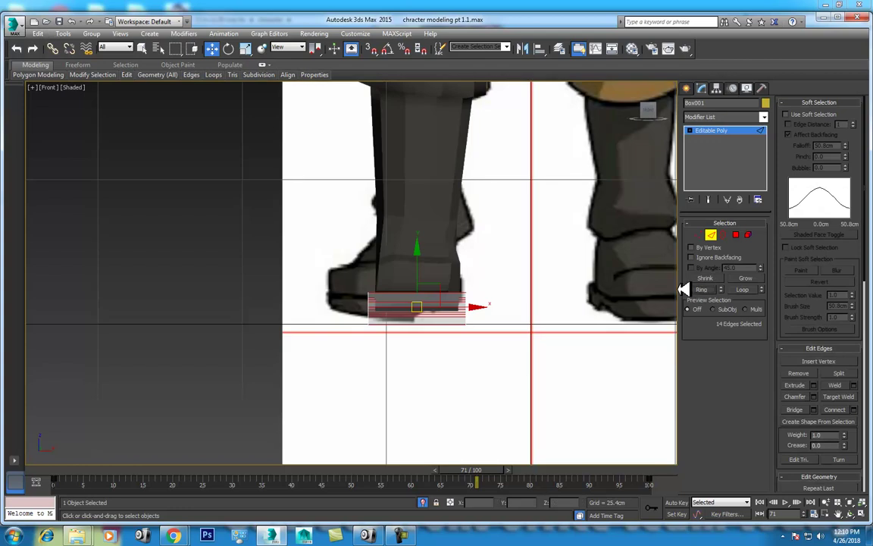
{"action": "right_click", "coordinate": [464, 273]}
{"action": "left_click", "coordinate": [363, 307]}
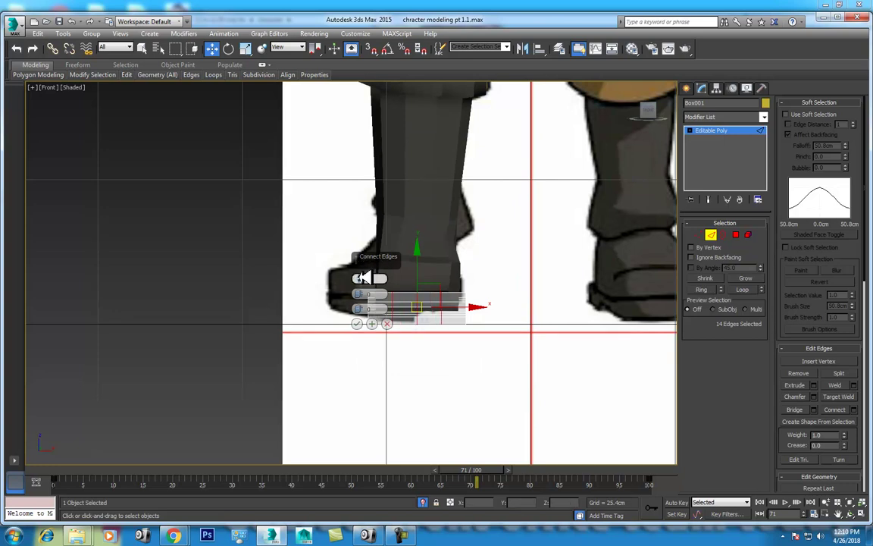
{"action": "left_click", "coordinate": [357, 323]}
{"action": "key", "text": "z"}
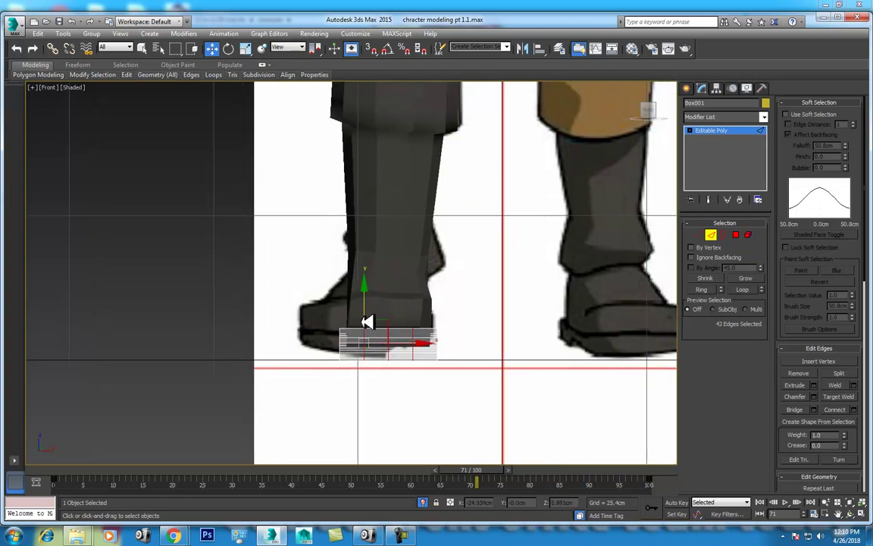
Step: In Top view, pull the toe corners back and push the centre out to round the toe
{"action": "key", "text": "t"}
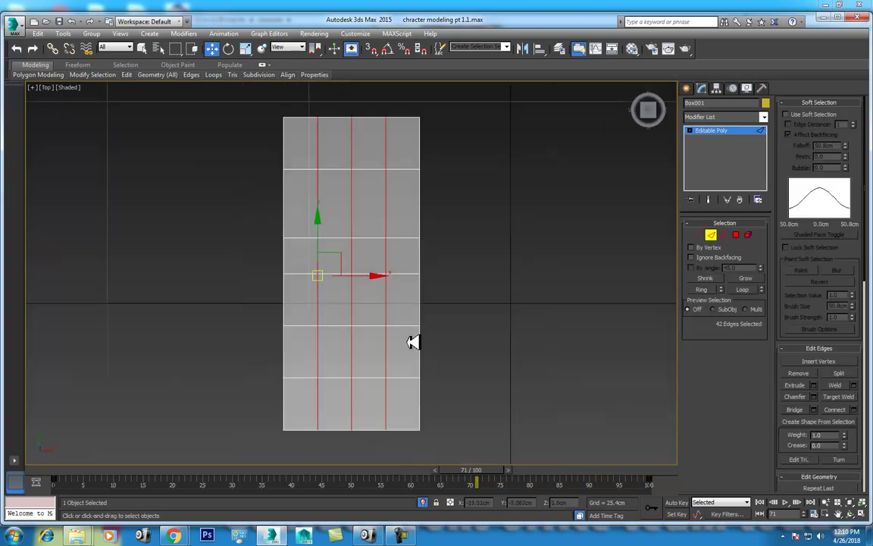
{"action": "key", "text": "1"}
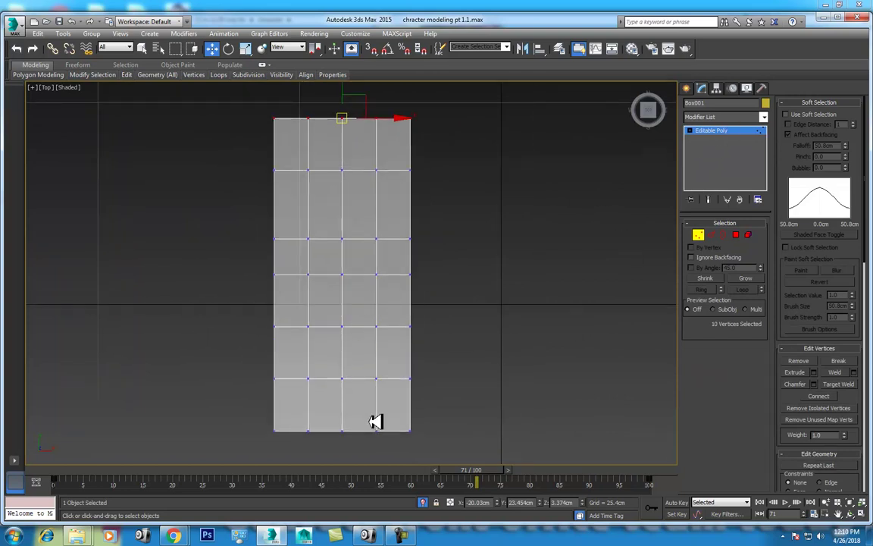
{"action": "left_click_drag", "start_coordinate": [419, 438], "coordinate": [304, 403]}
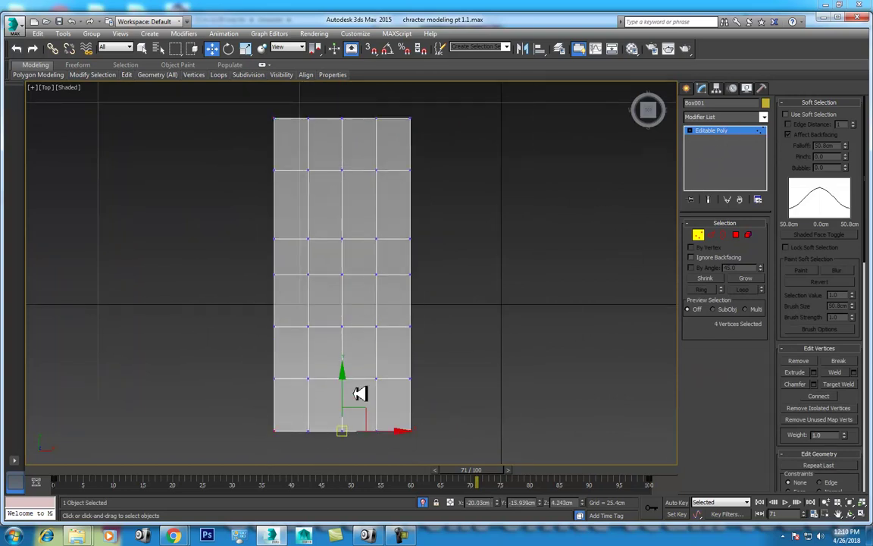
{"action": "left_click_drag", "start_coordinate": [351, 376], "coordinate": [347, 356]}
{"action": "left_click_drag", "start_coordinate": [395, 404], "coordinate": [365, 440]}
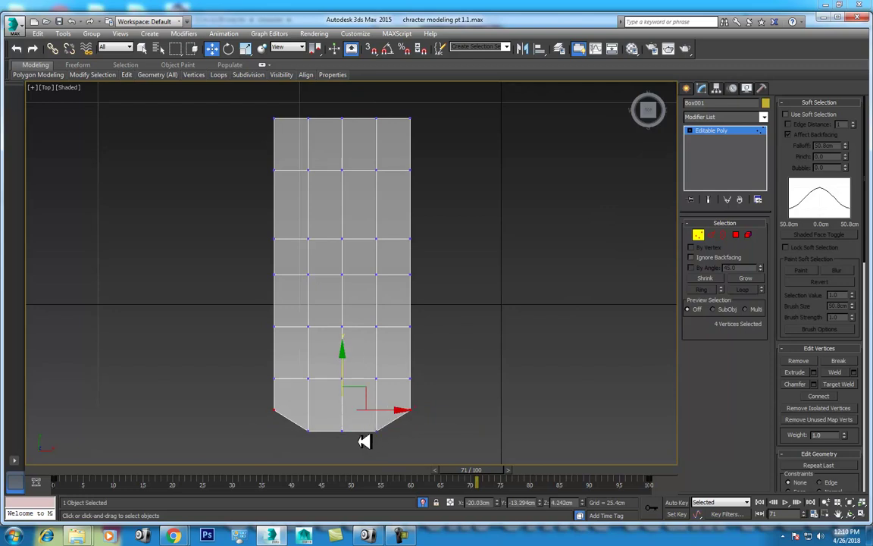
{"action": "left_click_drag", "start_coordinate": [347, 372], "coordinate": [345, 376]}
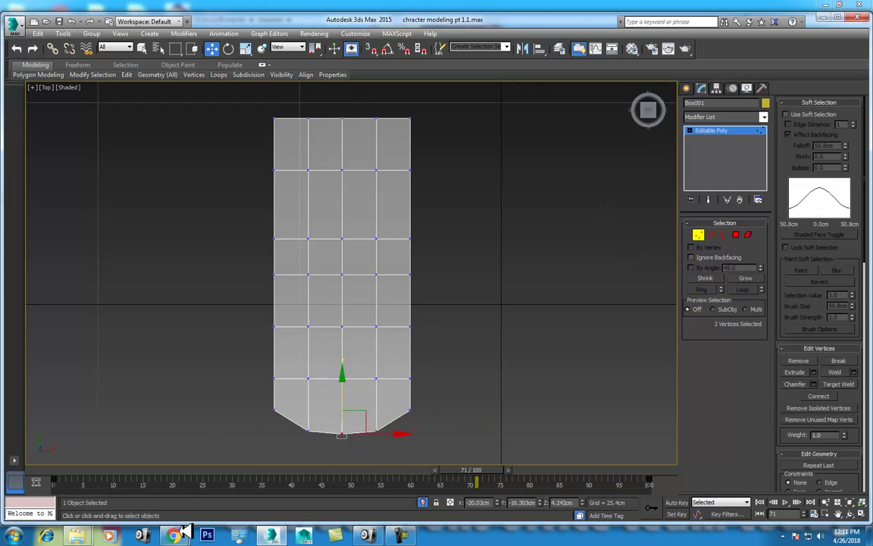
{"action": "mouse_move", "coordinate": [174, 535]}
{"action": "left_click", "coordinate": [227, 501]}
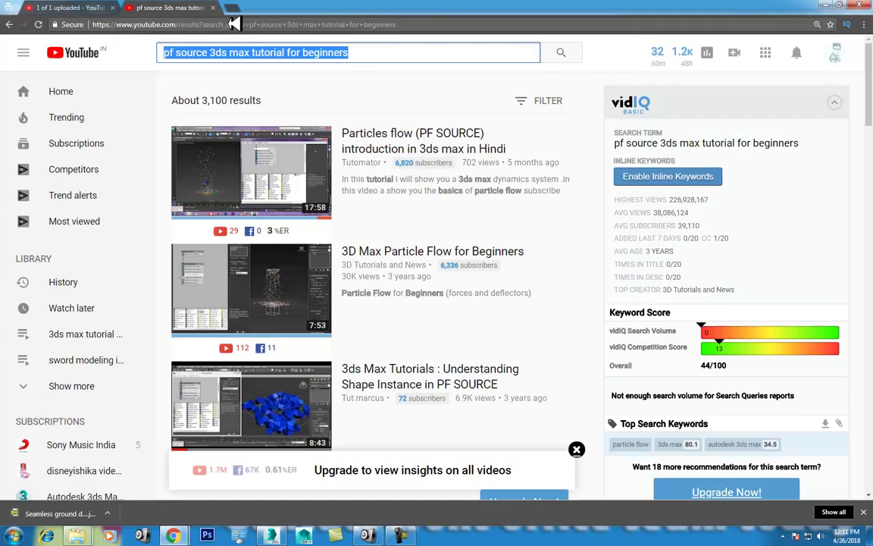
Step: In a new tab on google.com, search for 'boot' and view the image results
{"action": "left_click", "coordinate": [234, 10]}
{"action": "type", "text": "google.com"}
{"action": "key", "text": "Return"}
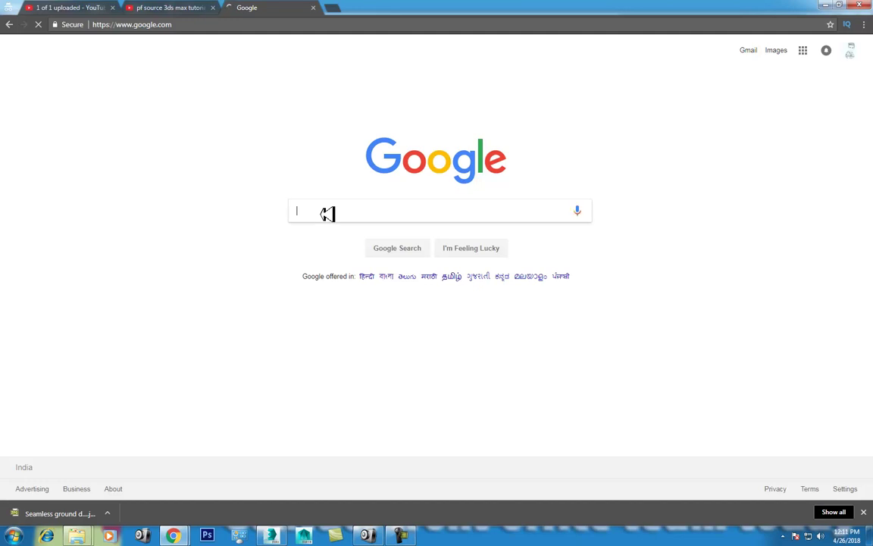
{"action": "type", "text": "boot re"}
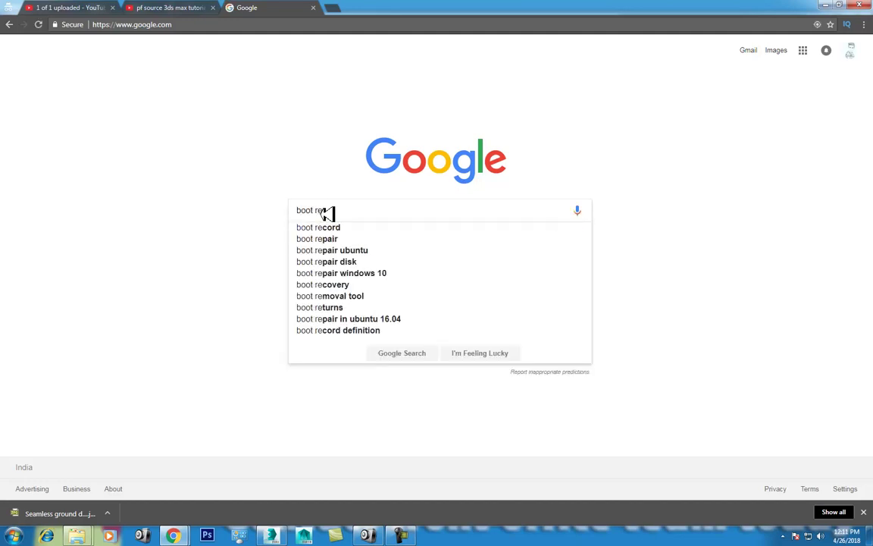
{"action": "key", "text": "BackSpace"}
{"action": "key", "text": "BackSpace"}
{"action": "key", "text": "Return"}
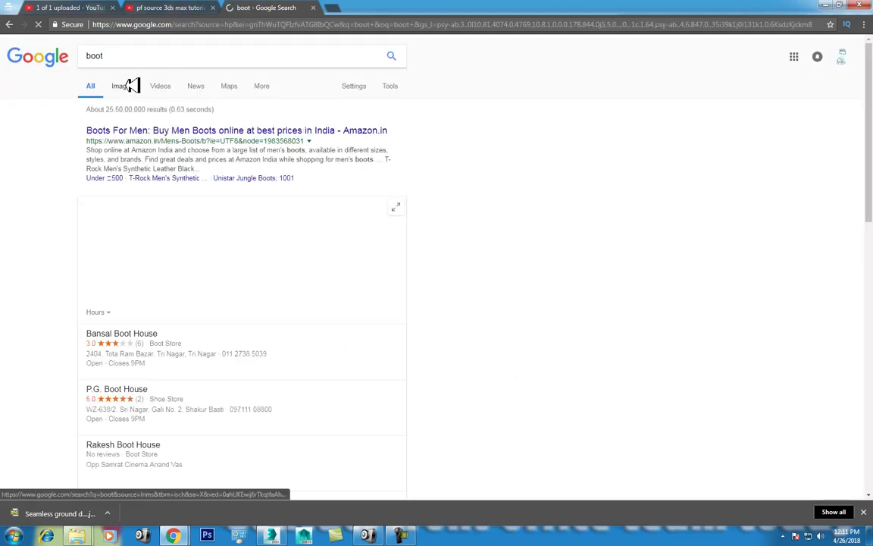
{"action": "left_click", "coordinate": [130, 86]}
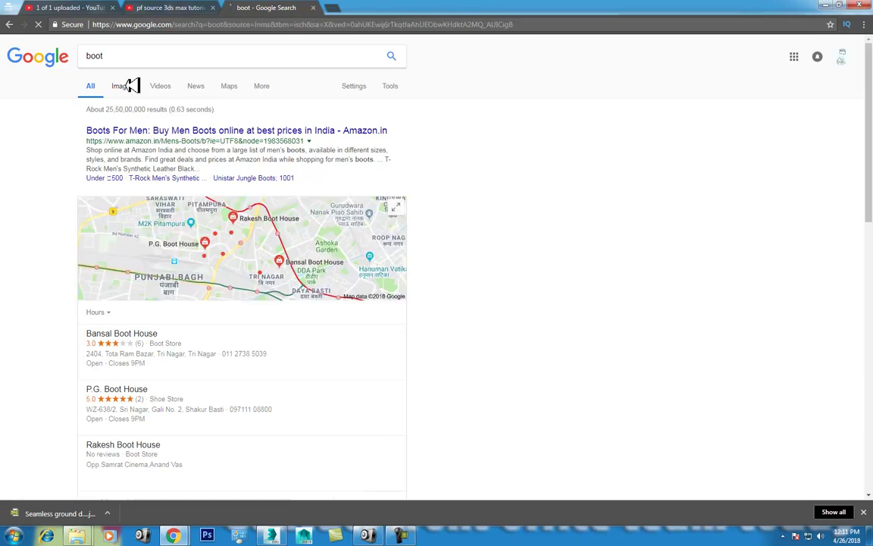
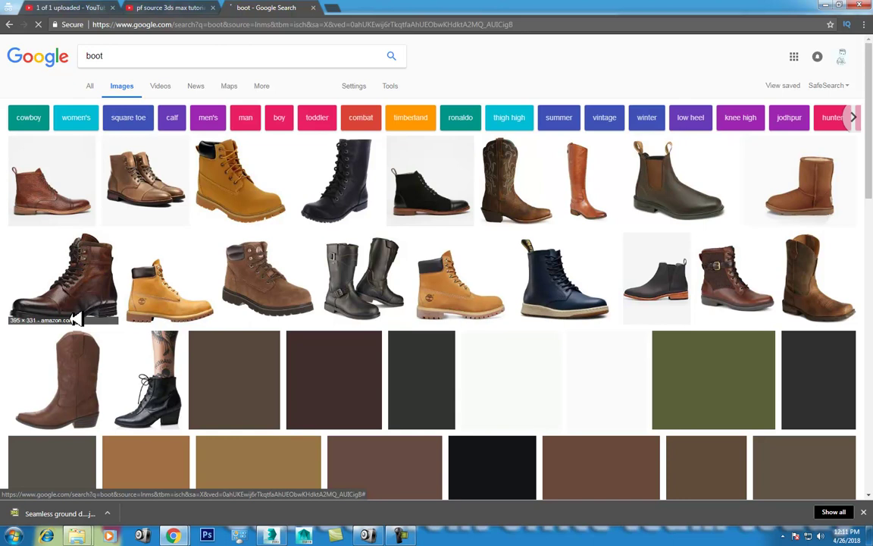
Step: Minimize Chrome to return to 3ds Max and pan toward the sole's lower end
{"action": "left_click", "coordinate": [832, 6]}
{"action": "middle_click_drag", "start_coordinate": [372, 391], "coordinate": [396, 313]}
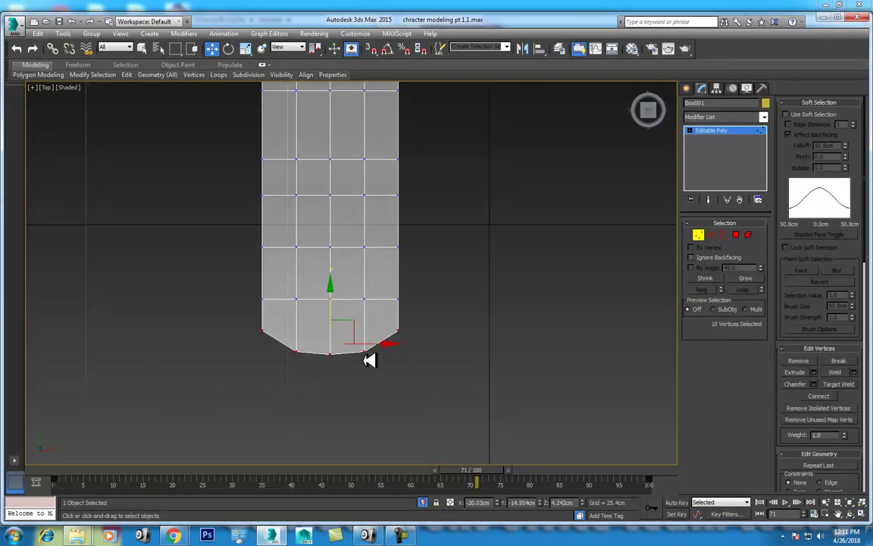
Step: Scale the sole's vertex rows on X: narrow the bottom, widen the ball, pinch the arch
{"action": "key", "text": "r"}
{"action": "left_click_drag", "start_coordinate": [335, 345], "coordinate": [331, 351]}
{"action": "left_click_drag", "start_coordinate": [414, 281], "coordinate": [247, 311]}
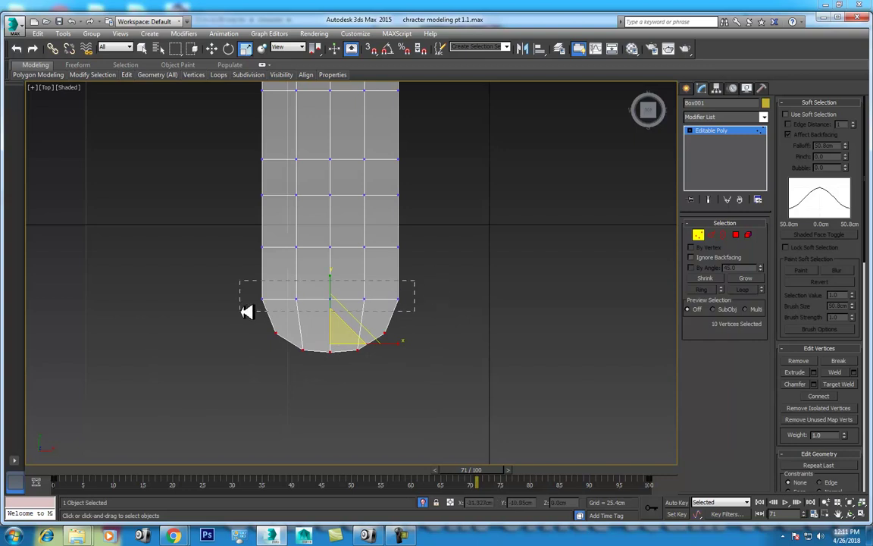
{"action": "left_click_drag", "start_coordinate": [347, 294], "coordinate": [407, 298]}
{"action": "left_click_drag", "start_coordinate": [409, 225], "coordinate": [279, 254]}
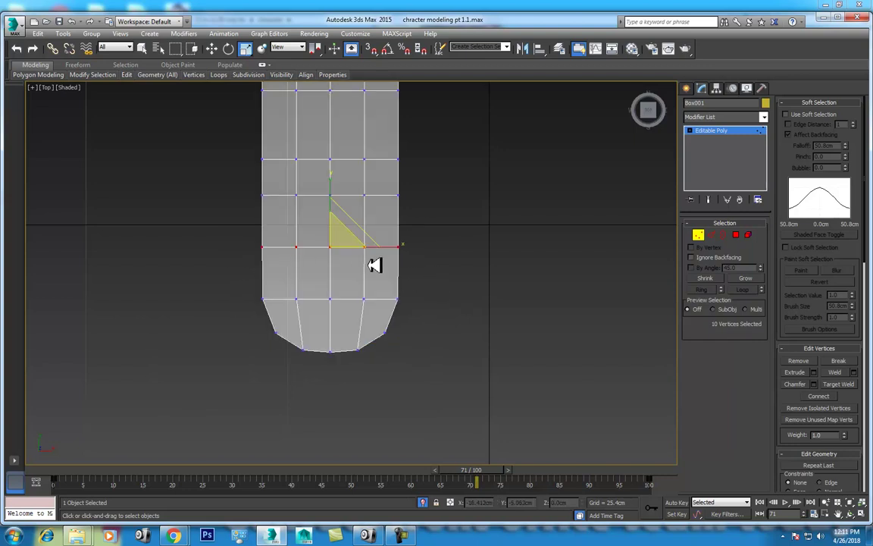
{"action": "left_click_drag", "start_coordinate": [407, 249], "coordinate": [412, 248]}
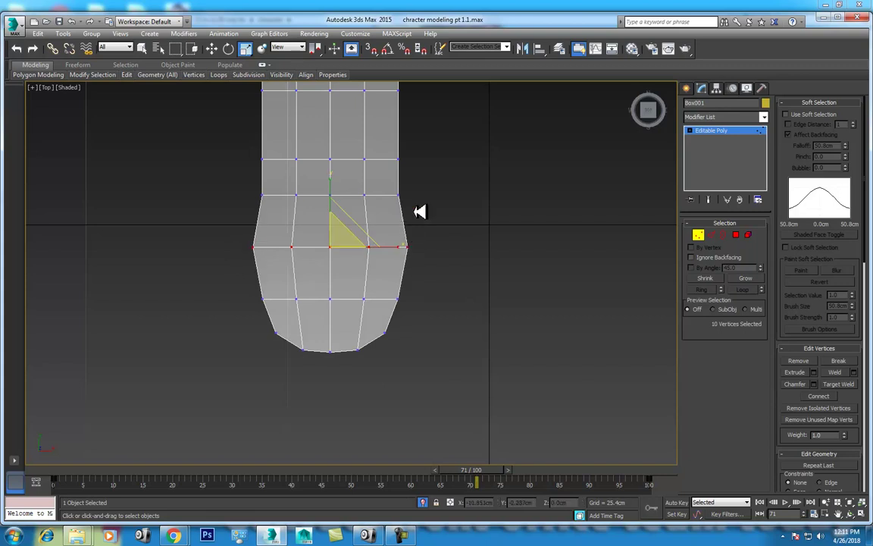
{"action": "mouse_move", "coordinate": [243, 197]}
{"action": "left_mouse_down"}
{"action": "mouse_move", "coordinate": [401, 199]}
{"action": "mouse_move", "coordinate": [394, 195]}
{"action": "left_mouse_up"}
{"action": "left_click_drag", "start_coordinate": [414, 141], "coordinate": [284, 164]}
{"action": "left_click_drag", "start_coordinate": [396, 163], "coordinate": [352, 172]}
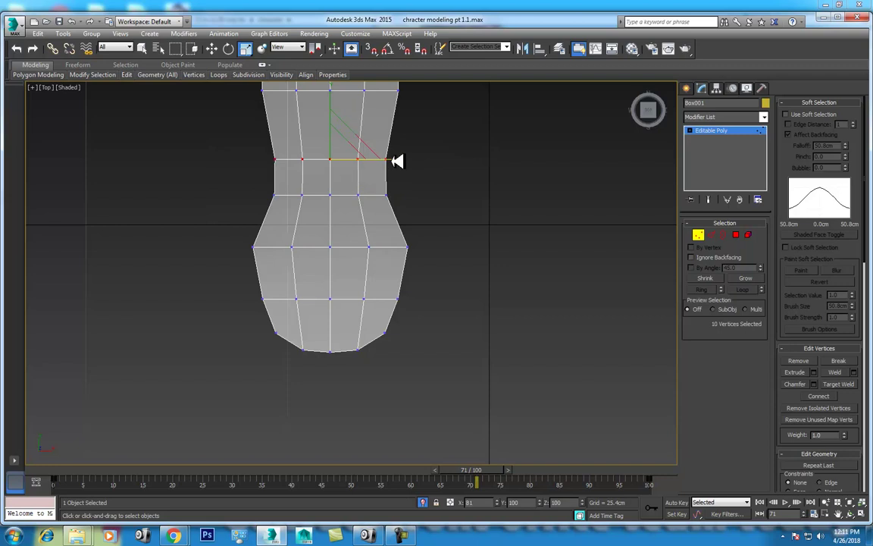
{"action": "middle_click_drag", "start_coordinate": [353, 171], "coordinate": [338, 288]}
Step: Stretch the top two vertex rows upward and pull the inner top vertices down
{"action": "left_click_drag", "start_coordinate": [363, 135], "coordinate": [283, 234]}
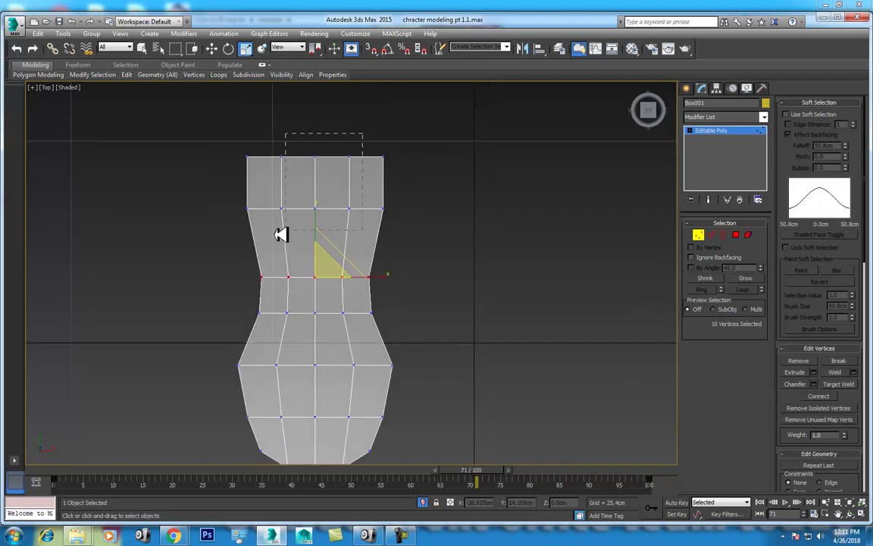
{"action": "key", "text": "w"}
{"action": "left_click_drag", "start_coordinate": [320, 124], "coordinate": [318, 117]}
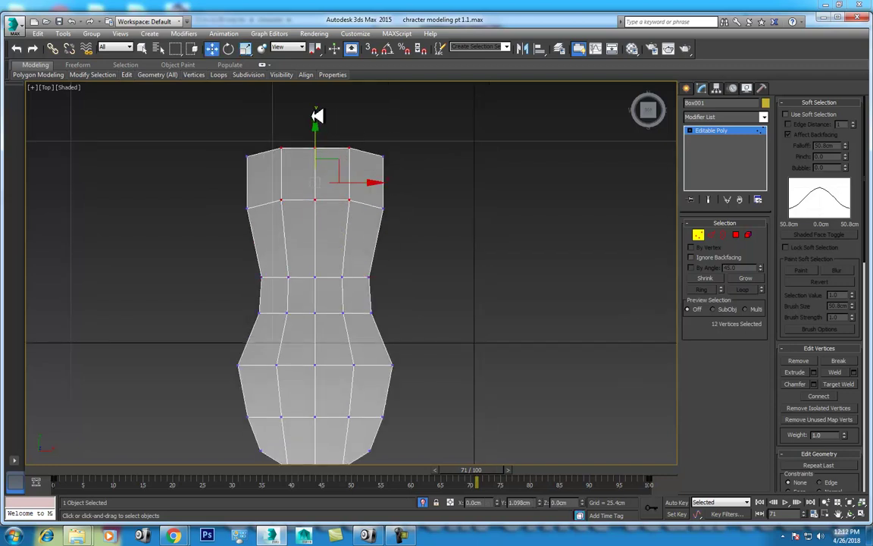
{"action": "left_click_drag", "start_coordinate": [221, 114], "coordinate": [261, 216]}
{"action": "mouse_move", "coordinate": [402, 134]}
{"action": "left_mouse_down"}
{"action": "mouse_move", "coordinate": [406, 159]}
{"action": "mouse_move", "coordinate": [339, 216]}
{"action": "left_mouse_up"}
{"action": "left_click_drag", "start_coordinate": [265, 130], "coordinate": [228, 228], "text": "ctrl"}
{"action": "left_click_drag", "start_coordinate": [362, 130], "coordinate": [331, 230]}
{"action": "left_click_drag", "start_coordinate": [273, 128], "coordinate": [296, 216], "text": "ctrl"}
{"action": "mouse_move", "coordinate": [321, 124]}
{"action": "left_mouse_down"}
{"action": "mouse_move", "coordinate": [323, 134]}
{"action": "mouse_move", "coordinate": [322, 125]}
{"action": "left_mouse_up"}
Step: Lower the second vertex row and its middle vertex to round the heel smoothly
{"action": "key", "text": "F3"}
{"action": "left_click_drag", "start_coordinate": [273, 234], "coordinate": [356, 186]}
{"action": "key", "text": "F3"}
{"action": "left_click_drag", "start_coordinate": [322, 151], "coordinate": [320, 179]}
{"action": "left_click_drag", "start_coordinate": [302, 216], "coordinate": [335, 245]}
{"action": "left_click_drag", "start_coordinate": [327, 185], "coordinate": [320, 190]}
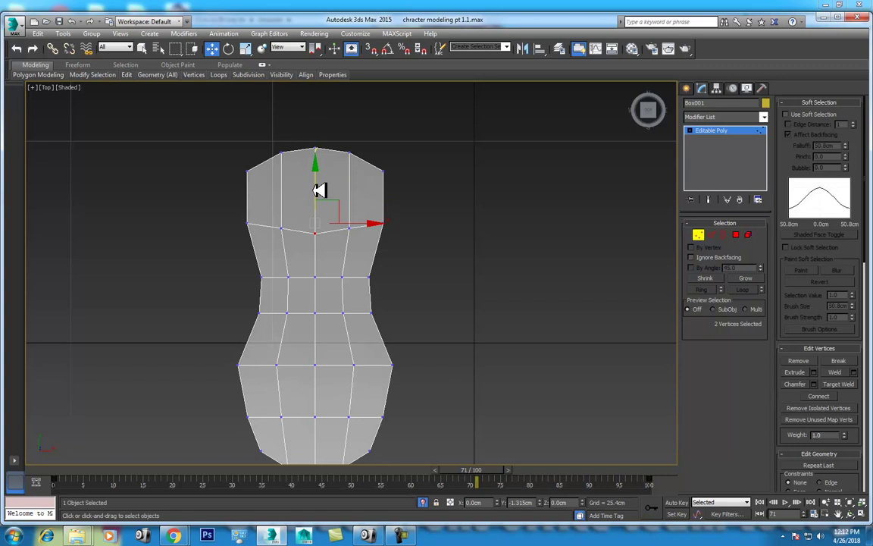
Step: Check the sole's profile in the Left view, then return to Top view zoomed in
{"action": "middle_click_drag", "start_coordinate": [304, 248], "coordinate": [310, 223]}
{"action": "scroll", "coordinate": [324, 269], "scroll_direction": "down", "scroll_amount": 1}
{"action": "scroll", "coordinate": [317, 253], "scroll_direction": "down", "scroll_amount": 2}
{"action": "key", "text": "l"}
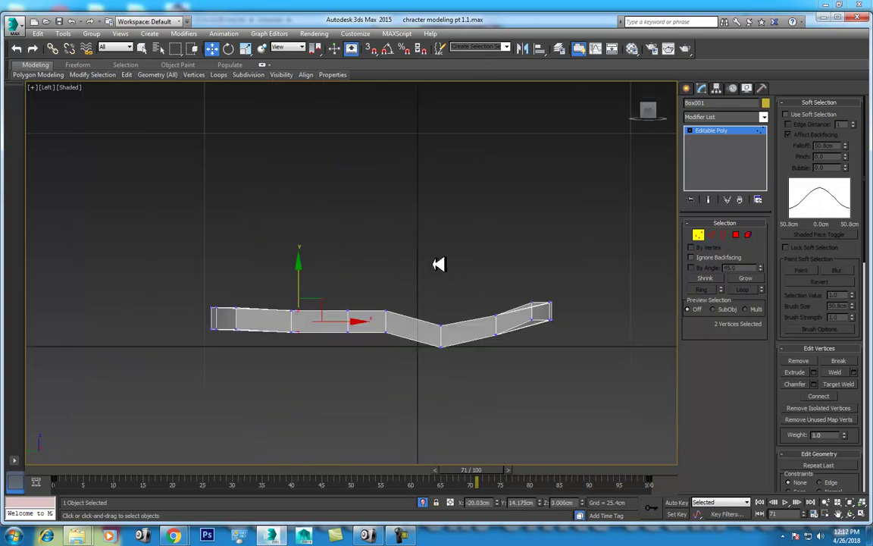
{"action": "middle_click_drag", "start_coordinate": [441, 263], "coordinate": [377, 239]}
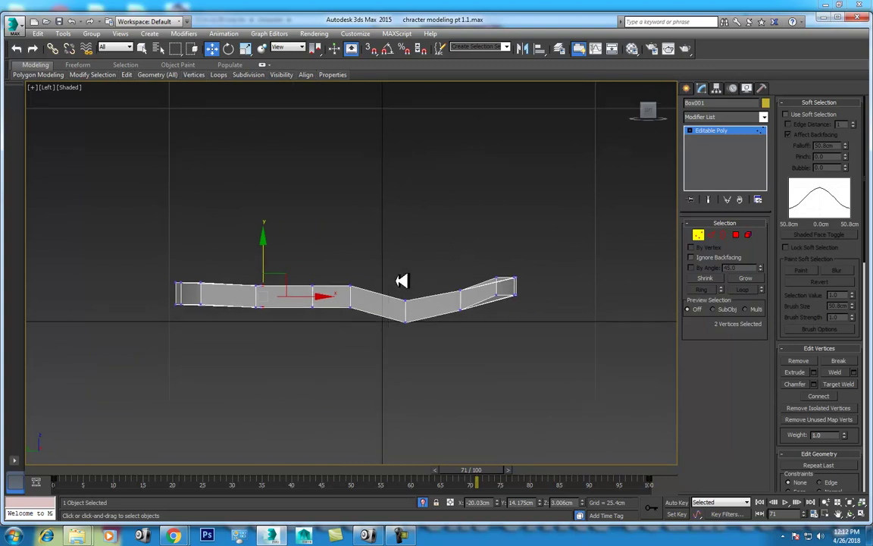
{"action": "key", "text": "t"}
{"action": "middle_click_drag", "start_coordinate": [390, 312], "coordinate": [383, 245]}
{"action": "scroll", "coordinate": [383, 246], "scroll_direction": "up", "scroll_amount": 2}
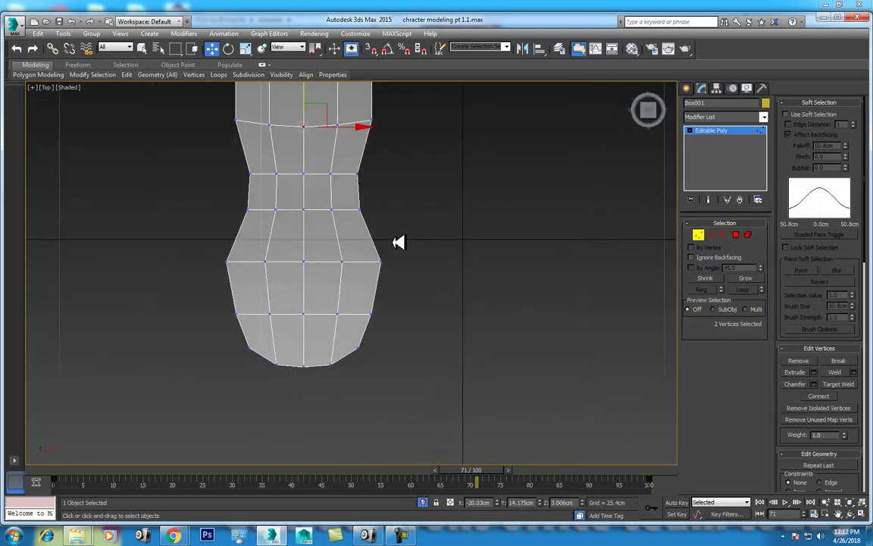
Step: Nudge the left and right arch vertices up and outward to refine the outline
{"action": "left_click_drag", "start_coordinate": [231, 160], "coordinate": [257, 211]}
{"action": "left_click_drag", "start_coordinate": [273, 174], "coordinate": [265, 162]}
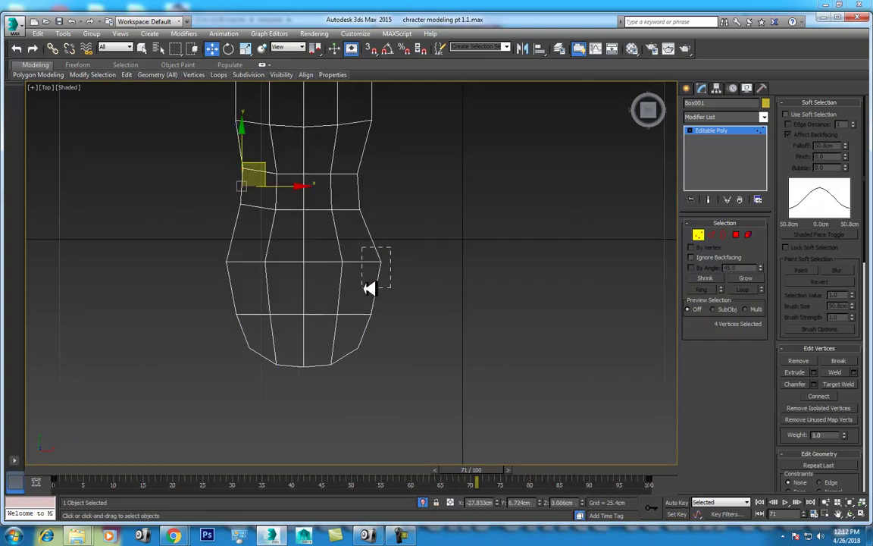
{"action": "left_click_drag", "start_coordinate": [390, 243], "coordinate": [364, 290]}
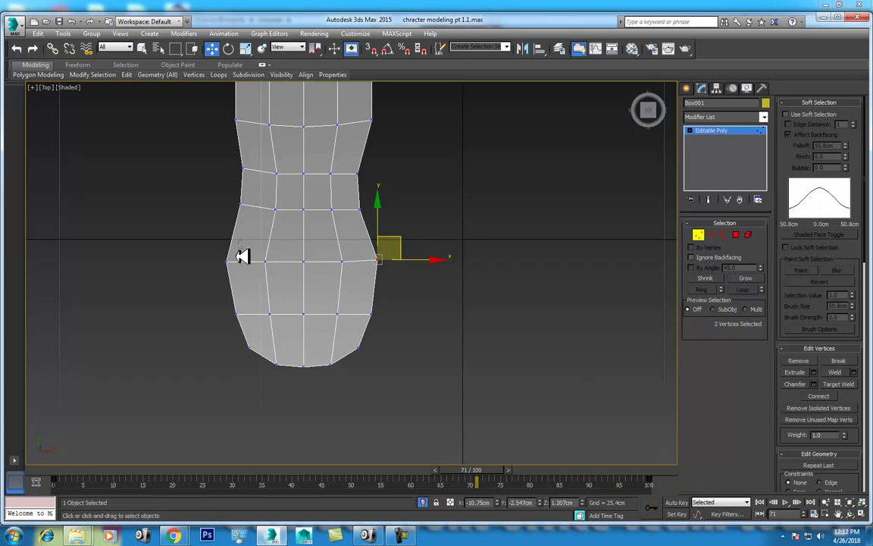
{"action": "left_click_drag", "start_coordinate": [243, 253], "coordinate": [216, 275]}
{"action": "left_click_drag", "start_coordinate": [259, 238], "coordinate": [263, 230]}
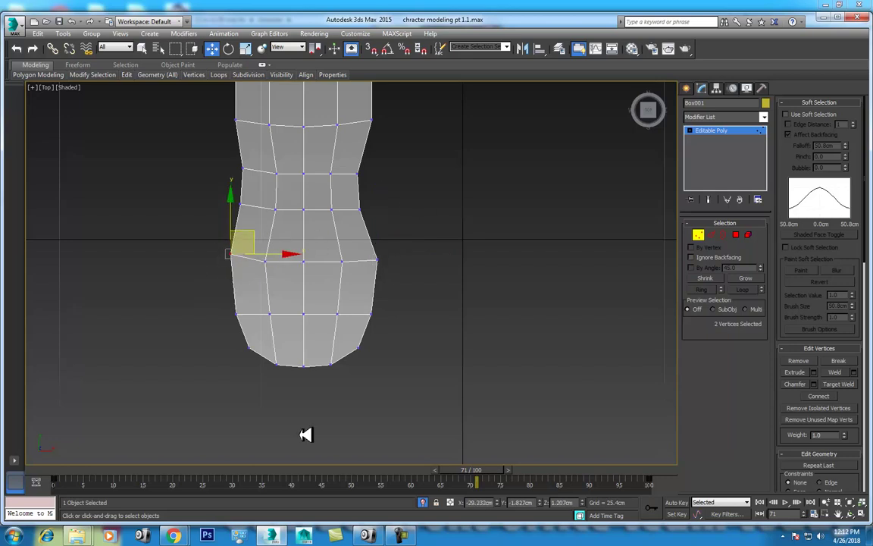
Step: Bring up the Chrome boot image results and scroll through them for reference
{"action": "mouse_move", "coordinate": [173, 535]}
{"action": "left_click", "coordinate": [231, 497]}
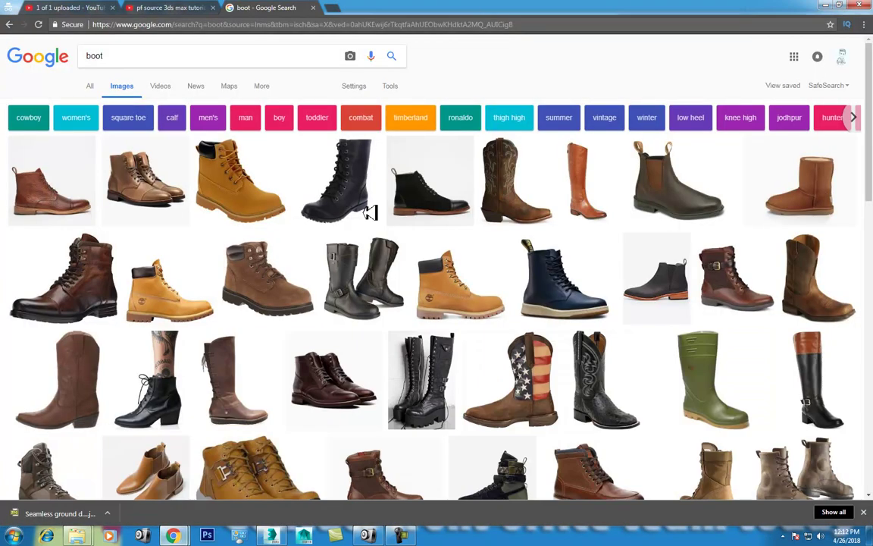
{"action": "scroll", "coordinate": [316, 372], "scroll_direction": "down", "scroll_amount": 2}
{"action": "scroll", "coordinate": [333, 357], "scroll_direction": "down", "scroll_amount": 5}
{"action": "scroll", "coordinate": [158, 254], "scroll_direction": "down", "scroll_amount": 2}
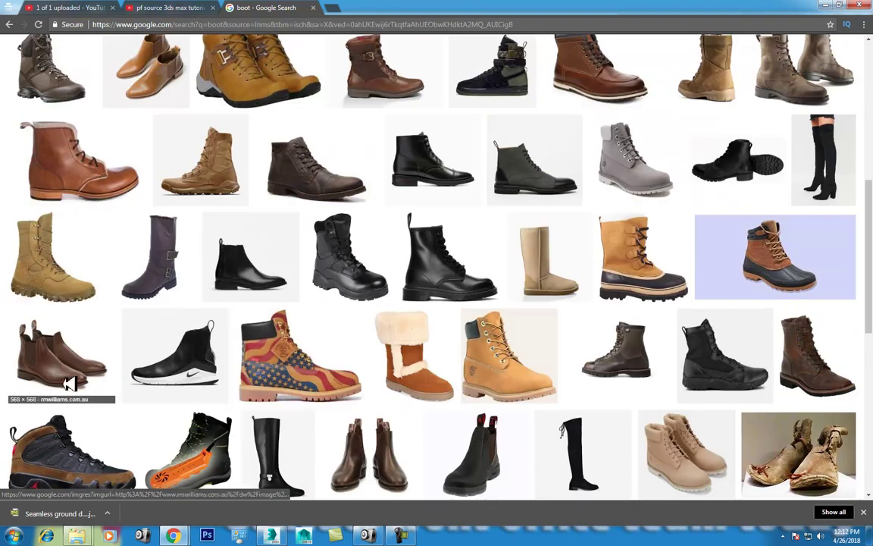
{"action": "scroll", "coordinate": [133, 151], "scroll_direction": "up", "scroll_amount": 5}
{"action": "scroll", "coordinate": [144, 113], "scroll_direction": "up", "scroll_amount": 4}
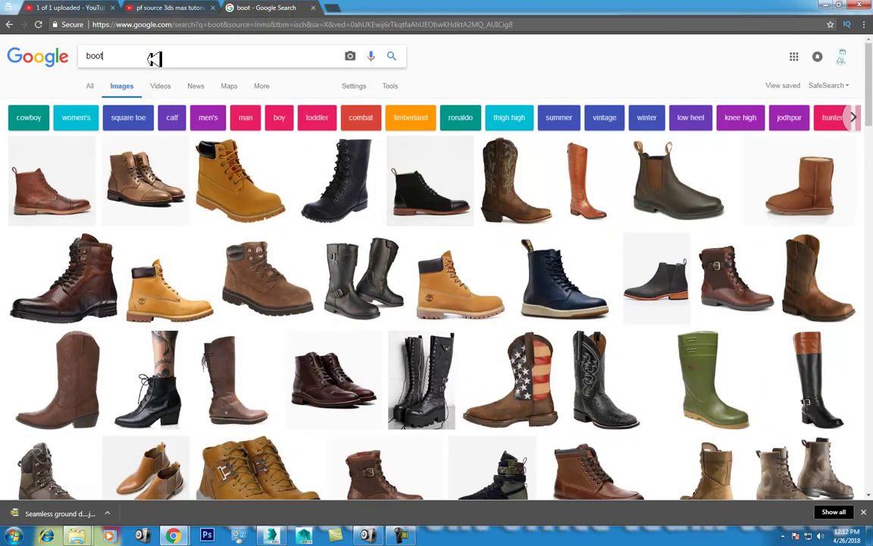
Step: Search Google Images for 'boot bottom' and return to 3ds Max
{"action": "left_click", "coordinate": [154, 59]}
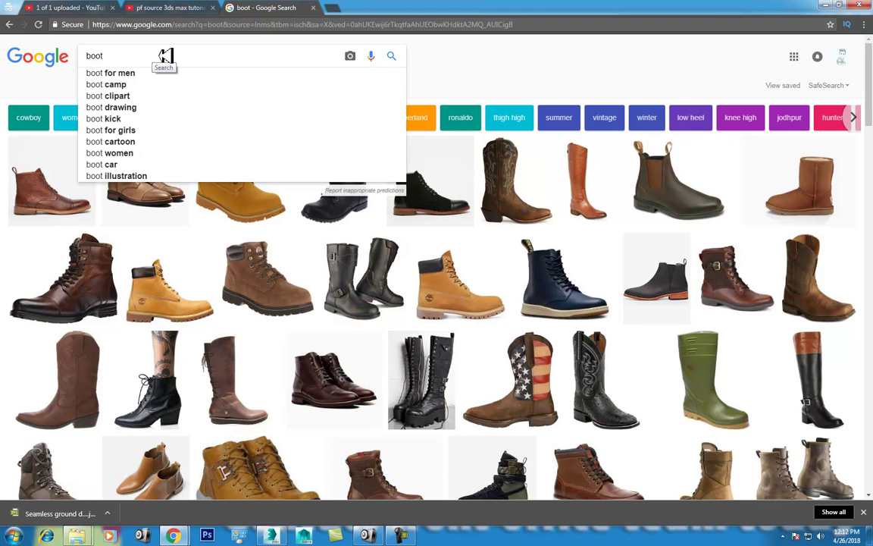
{"action": "type", "text": " botto"}
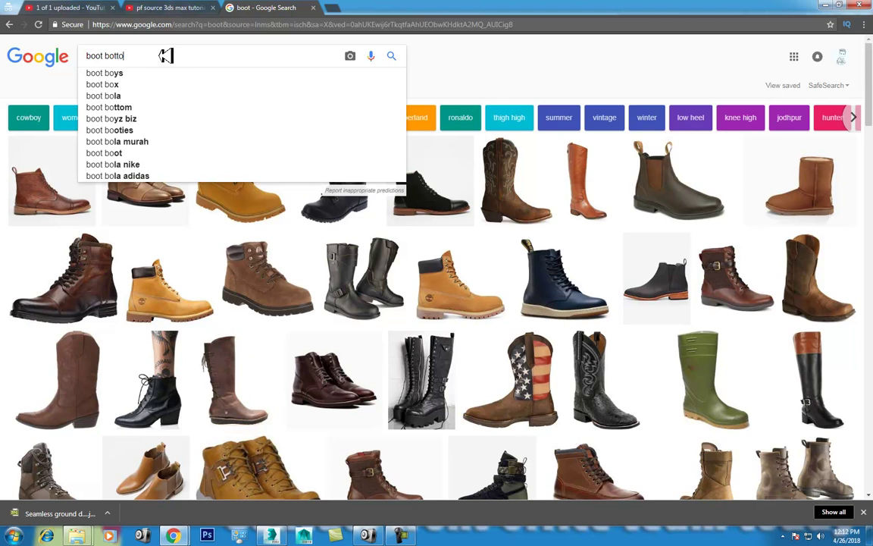
{"action": "type", "text": "m"}
{"action": "key", "text": "Return"}
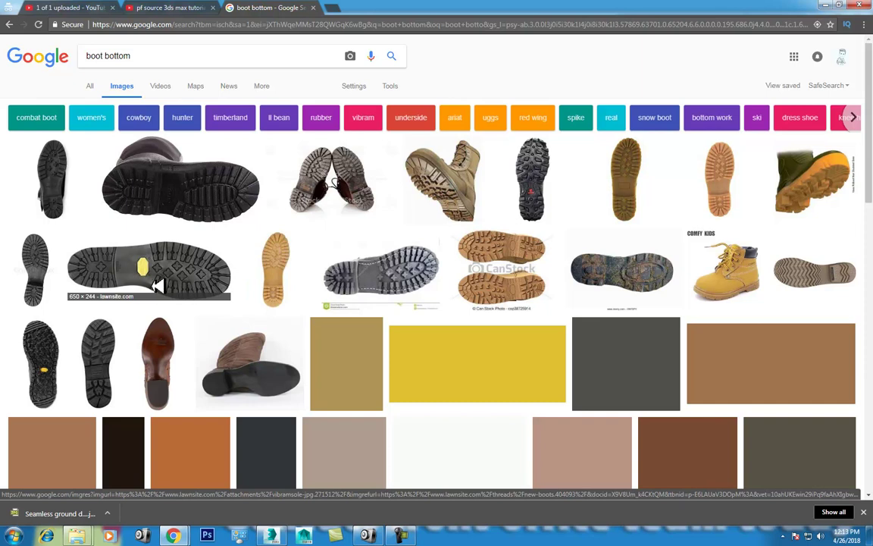
{"action": "left_click", "coordinate": [825, 5]}
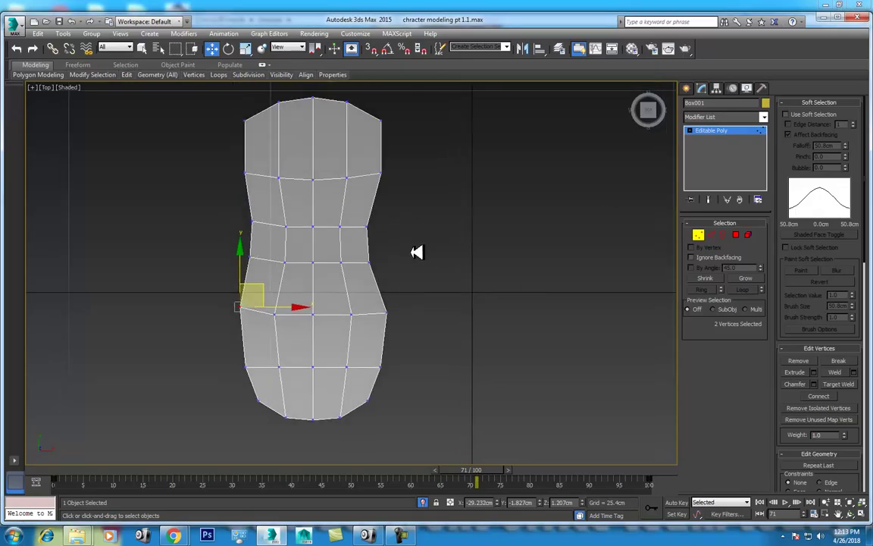
Step: Move the arch vertex row up and select the right arch vertices
{"action": "left_click_drag", "start_coordinate": [408, 210], "coordinate": [238, 239]}
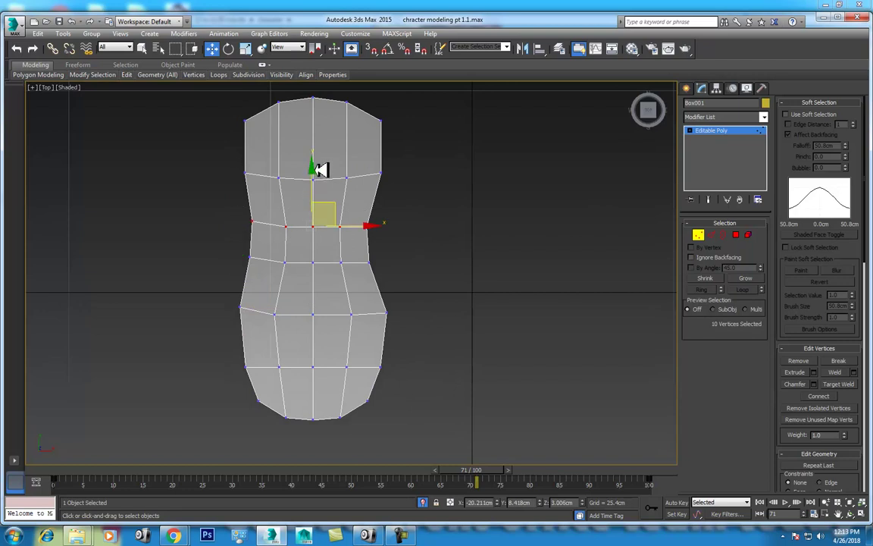
{"action": "left_click_drag", "start_coordinate": [316, 163], "coordinate": [316, 154]}
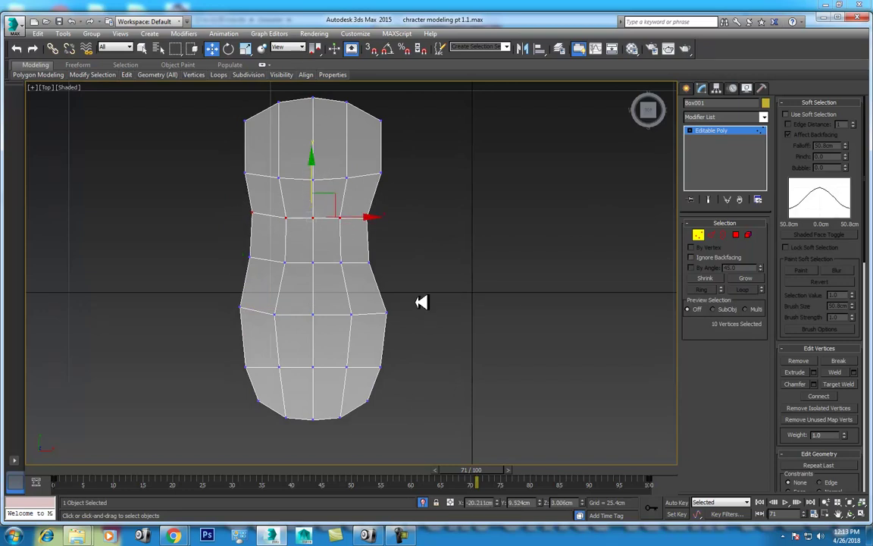
{"action": "left_click_drag", "start_coordinate": [371, 361], "coordinate": [374, 363]}
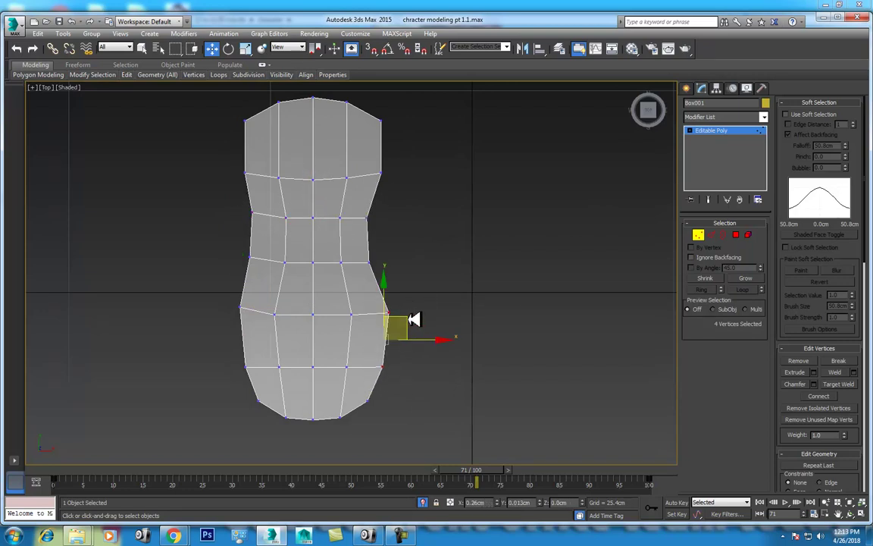
{"action": "left_click", "coordinate": [250, 257]}
{"action": "left_click", "coordinate": [369, 262]}
{"action": "left_click", "coordinate": [368, 218], "text": "ctrl"}
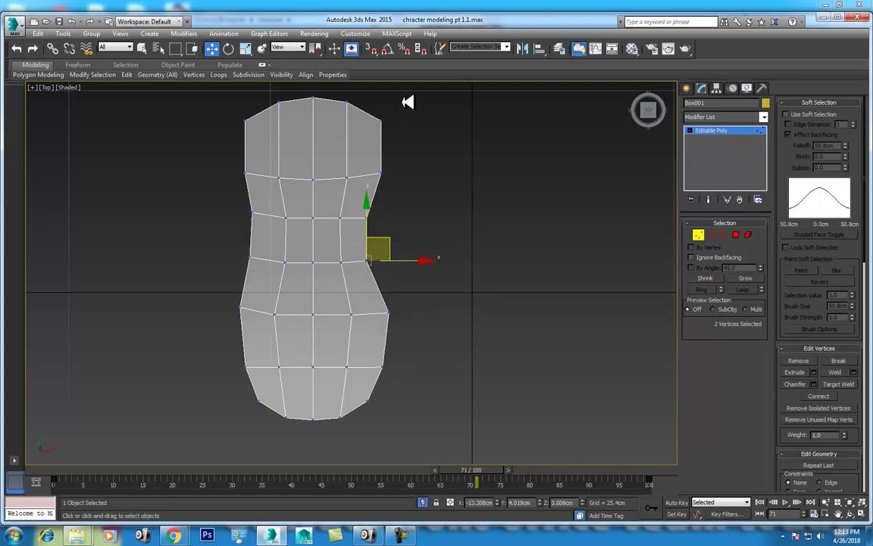
Step: Narrow the upper arch vertex row with Select and Scale, undoing a trial corner scale
{"action": "left_click", "coordinate": [382, 119]}
{"action": "left_click", "coordinate": [245, 120], "text": "ctrl"}
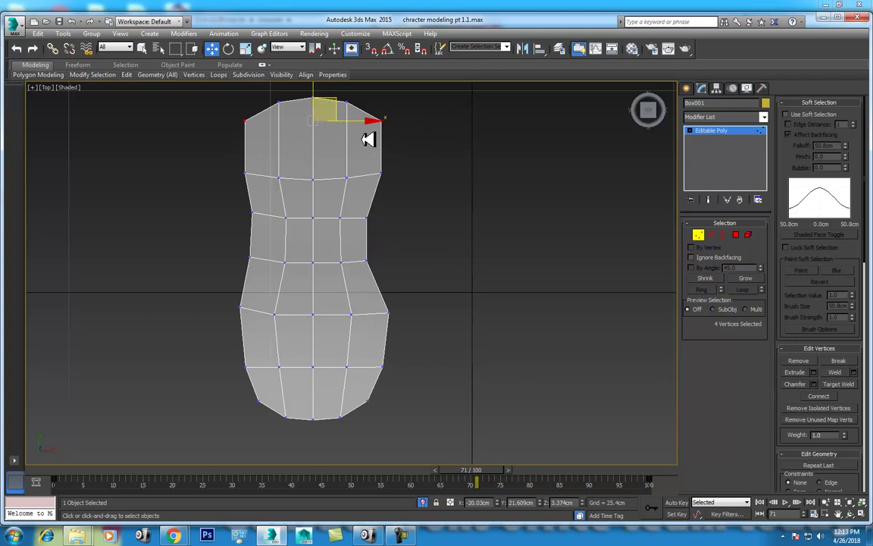
{"action": "key", "text": "r"}
{"action": "left_click_drag", "start_coordinate": [384, 121], "coordinate": [378, 121]}
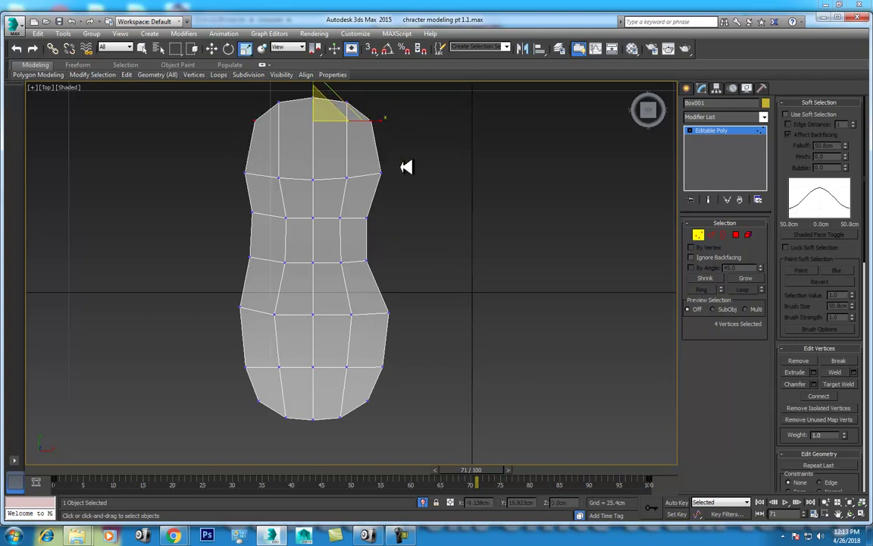
{"action": "key", "text": "ctrl+z"}
{"action": "left_click", "coordinate": [245, 174], "text": "ctrl"}
{"action": "left_click_drag", "start_coordinate": [390, 172], "coordinate": [383, 176]}
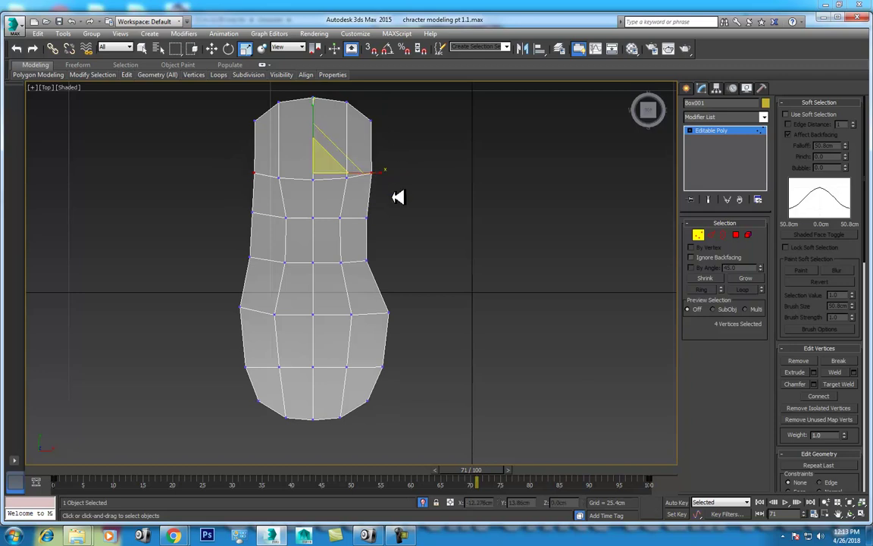
Step: Select the ring of heel edges at Edge sub-object level
{"action": "left_click", "coordinate": [711, 235]}
{"action": "left_click", "coordinate": [379, 150]}
{"action": "left_click", "coordinate": [349, 135], "text": "shift"}
Step: Connect the selected edge ring with a single new edge loop (1 segment)
{"action": "right_click", "coordinate": [299, 139]}
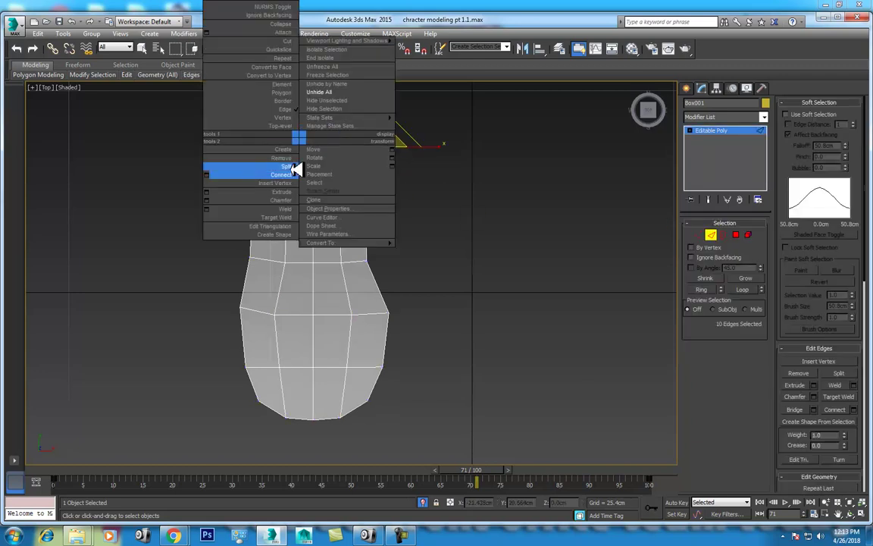
{"action": "left_click", "coordinate": [292, 174]}
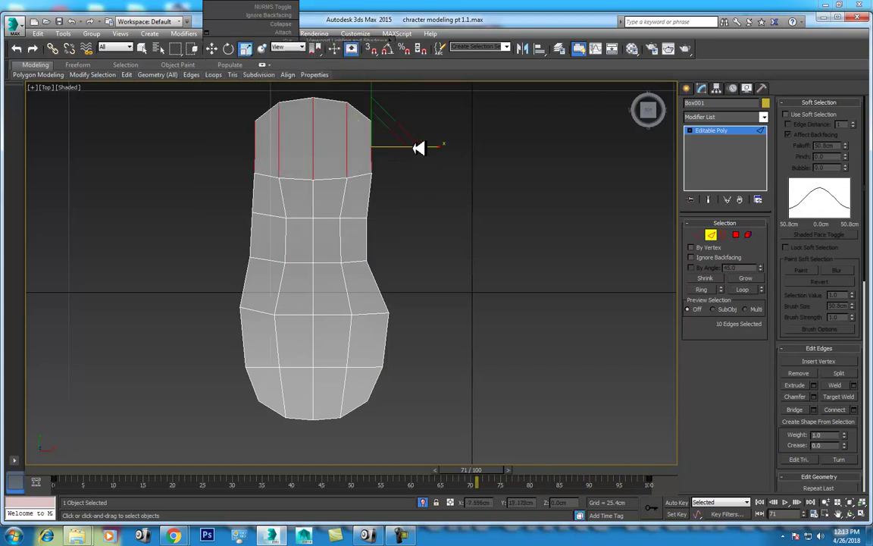
{"action": "right_click", "coordinate": [419, 147]}
{"action": "left_click", "coordinate": [326, 179]}
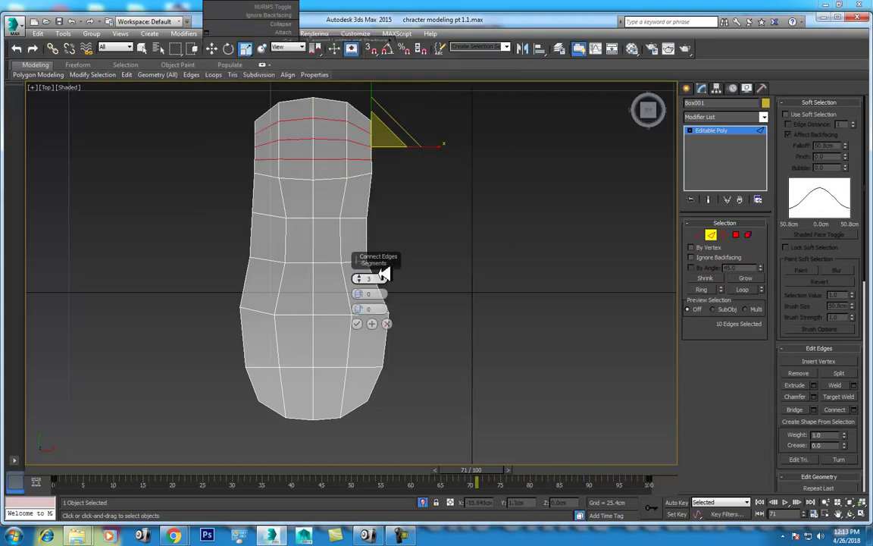
{"action": "left_click_drag", "start_coordinate": [363, 277], "coordinate": [395, 345]}
{"action": "left_click", "coordinate": [358, 323]}
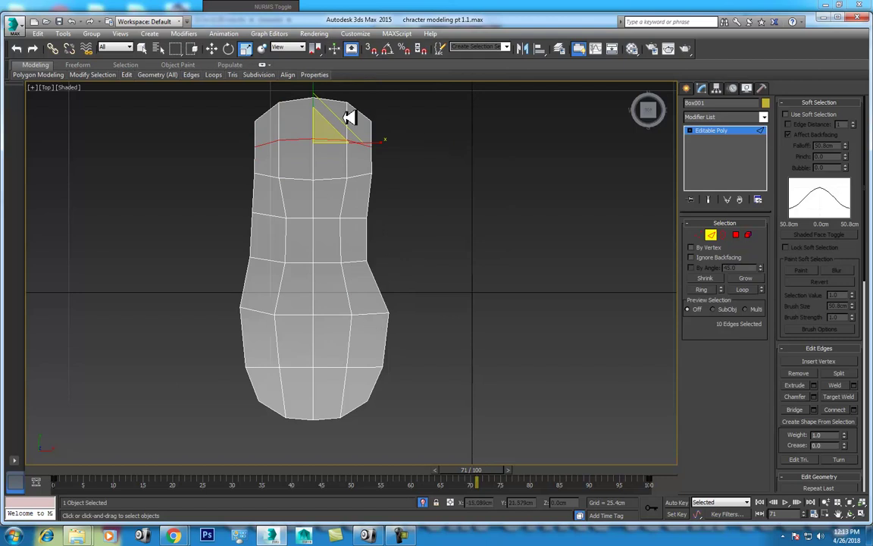
Step: Lower two vertices on the sole's right outline slightly in Vertex mode
{"action": "middle_click_drag", "start_coordinate": [317, 144], "coordinate": [317, 177]}
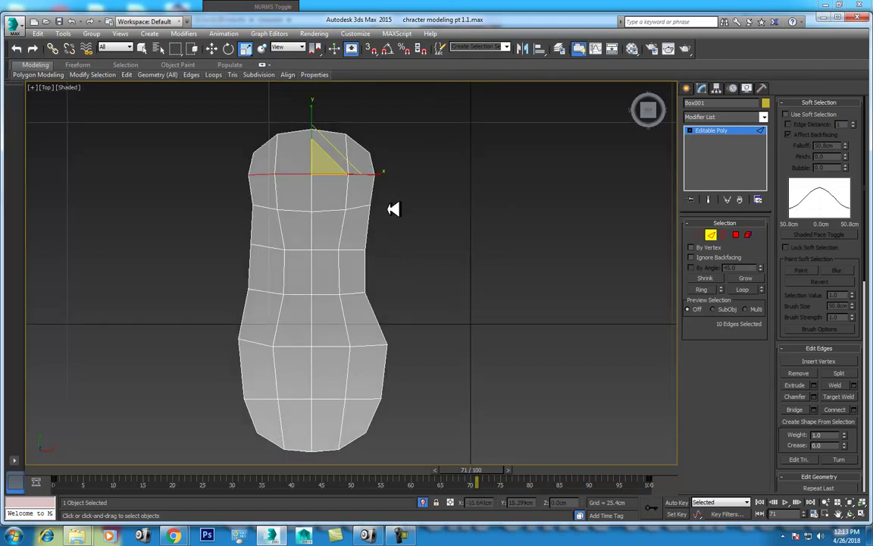
{"action": "middle_click_drag", "start_coordinate": [393, 222], "coordinate": [393, 238]}
{"action": "key", "text": "1"}
{"action": "left_click_drag", "start_coordinate": [356, 213], "coordinate": [399, 228]}
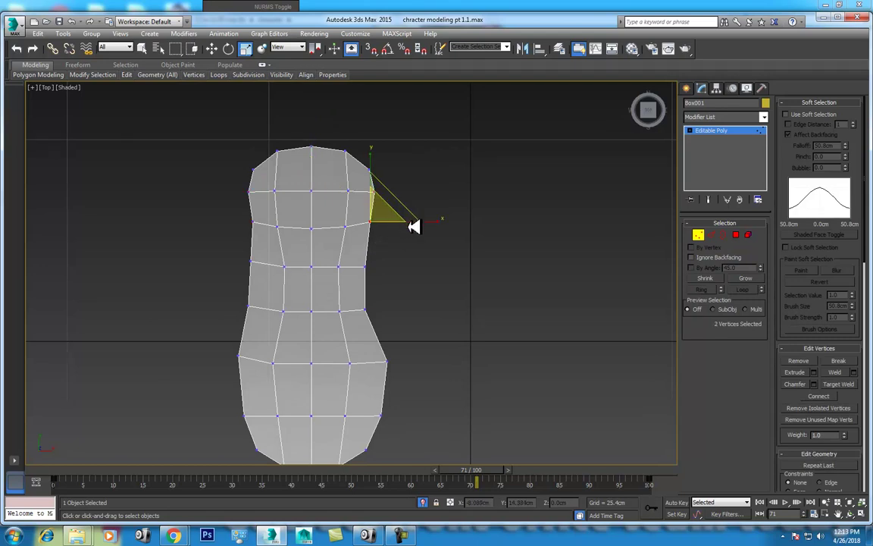
{"action": "key", "text": "w"}
{"action": "left_click_drag", "start_coordinate": [403, 197], "coordinate": [401, 229]}
{"action": "middle_click_drag", "start_coordinate": [401, 229], "coordinate": [404, 351]}
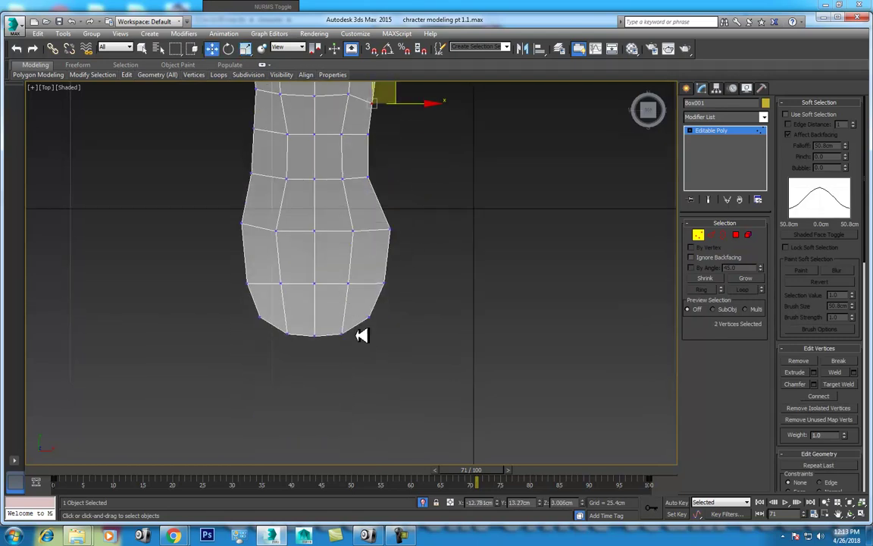
Step: Switch to Left view and unhide the boot mesh behind the sole
{"action": "key", "text": "l"}
{"action": "scroll", "coordinate": [470, 334], "scroll_direction": "up", "scroll_amount": 3}
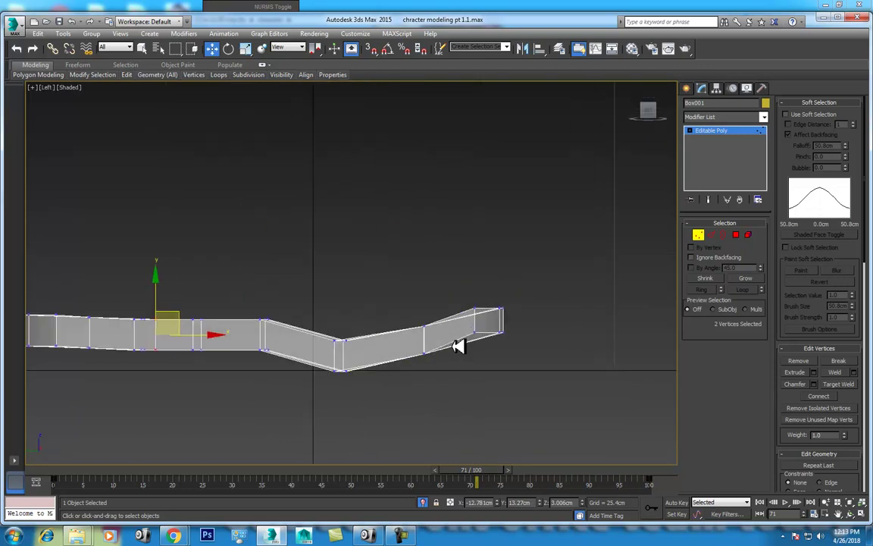
{"action": "left_click_drag", "start_coordinate": [479, 327], "coordinate": [481, 335]}
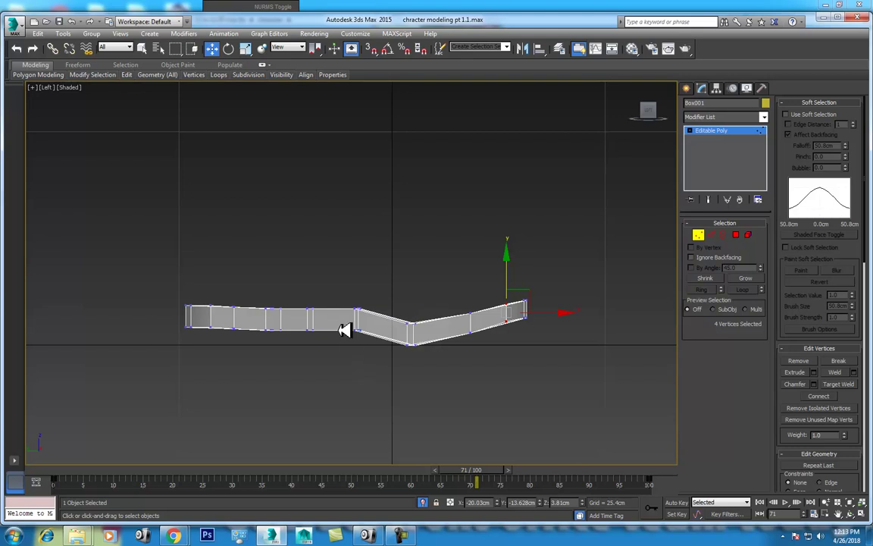
{"action": "right_click", "coordinate": [355, 271]}
{"action": "left_click", "coordinate": [402, 225]}
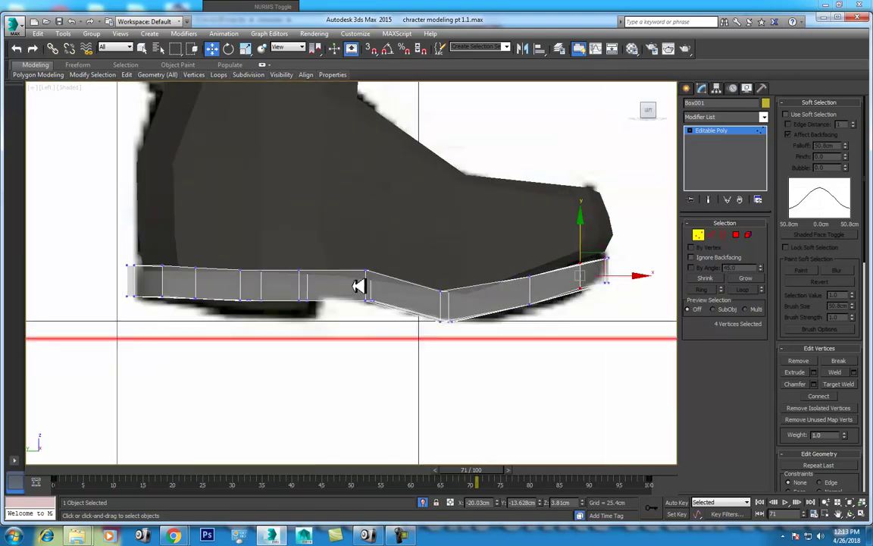
Step: Slide the sole's heel-end vertices to line up with the boot's underside
{"action": "middle_click_drag", "start_coordinate": [360, 285], "coordinate": [413, 278]}
{"action": "left_click_drag", "start_coordinate": [124, 479], "coordinate": [740, 470]}
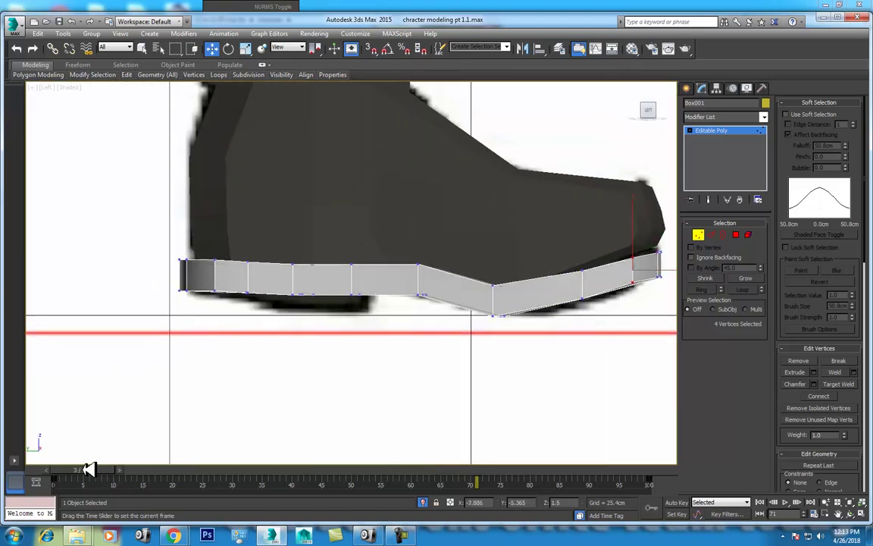
{"action": "scroll", "coordinate": [324, 315], "scroll_direction": "up", "scroll_amount": 3}
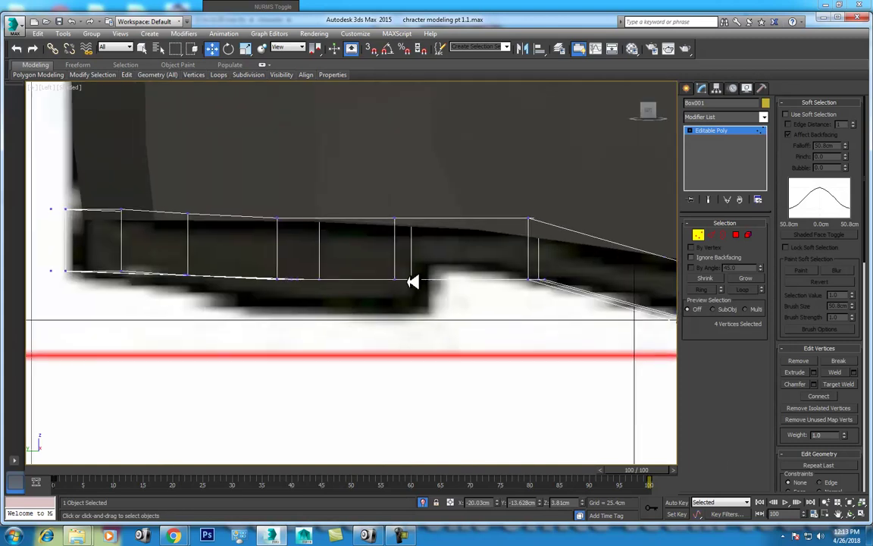
{"action": "middle_click_drag", "start_coordinate": [409, 280], "coordinate": [462, 295]}
{"action": "left_click_drag", "start_coordinate": [130, 324], "coordinate": [166, 298]}
{"action": "middle_click_drag", "start_coordinate": [195, 306], "coordinate": [229, 319]}
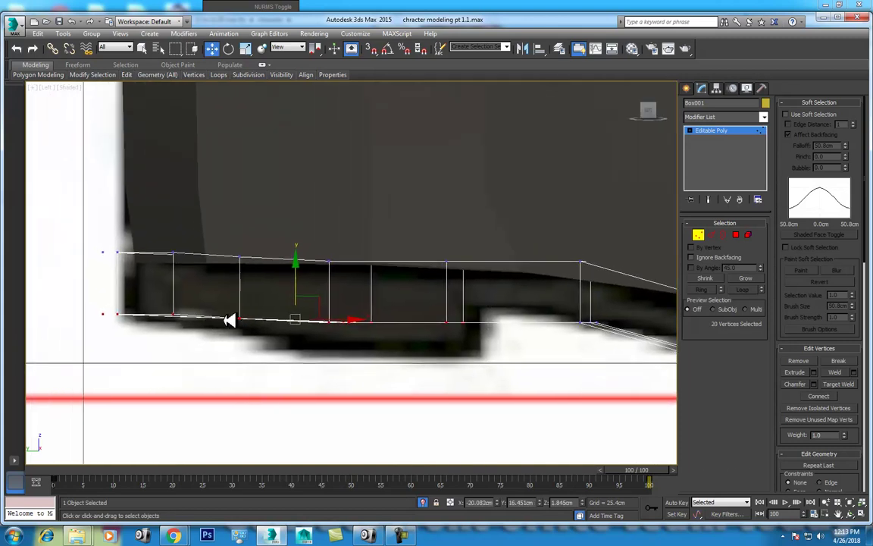
{"action": "left_click_drag", "start_coordinate": [197, 367], "coordinate": [199, 365]}
{"action": "left_click_drag", "start_coordinate": [201, 285], "coordinate": [224, 292]}
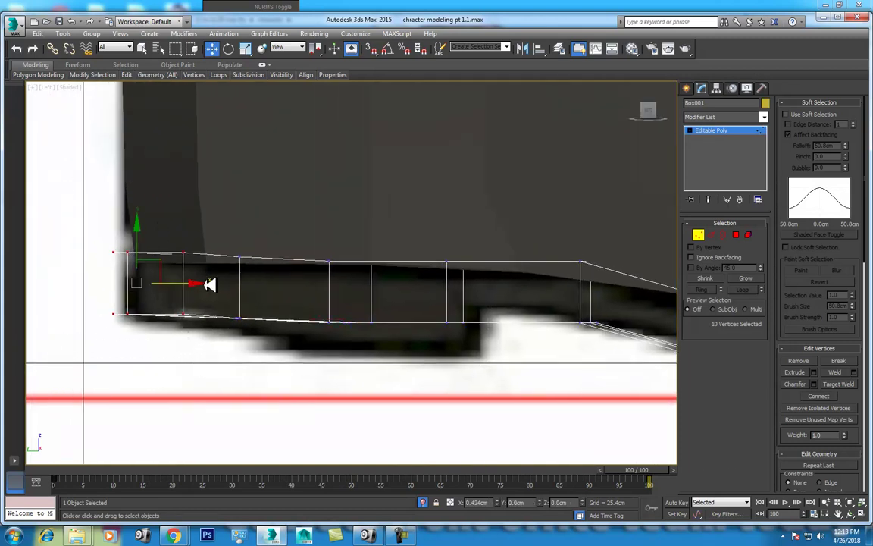
{"action": "left_click_drag", "start_coordinate": [509, 304], "coordinate": [197, 337]}
{"action": "left_click_drag", "start_coordinate": [424, 250], "coordinate": [527, 315]}
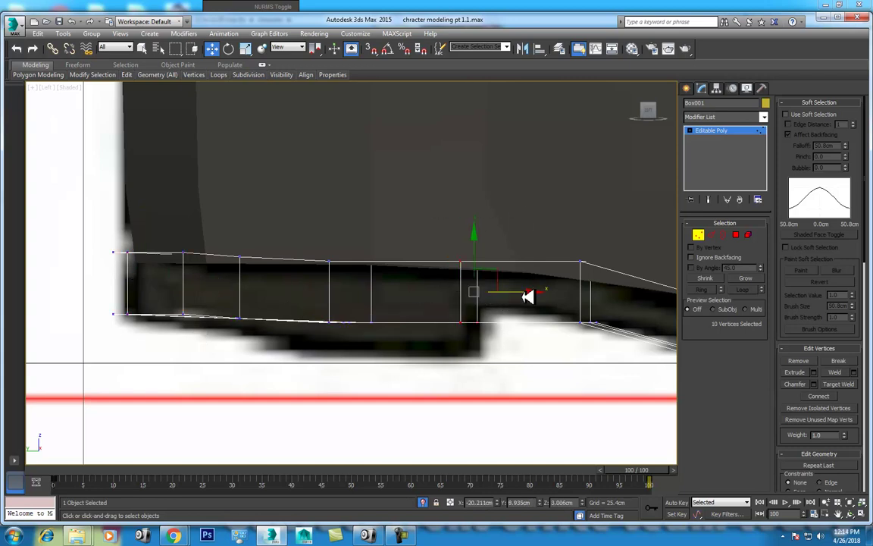
Step: Isolate the sole in Top view and scale the middle vertex row on X to 81%
{"action": "key", "text": "t"}
{"action": "key", "text": "alt+q"}
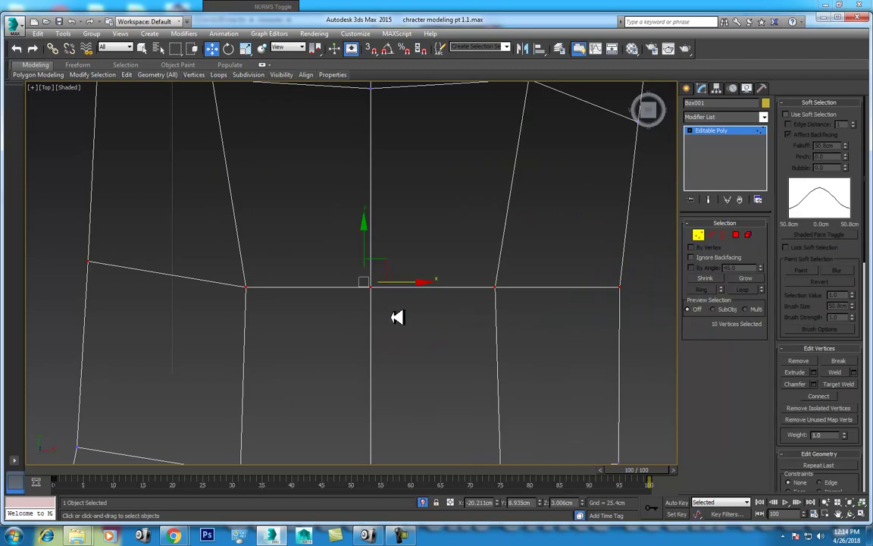
{"action": "key", "text": "r"}
{"action": "left_click_drag", "start_coordinate": [443, 303], "coordinate": [431, 304]}
{"action": "mouse_move", "coordinate": [492, 347]}
{"action": "middle_mouse_down"}
{"action": "mouse_move", "coordinate": [491, 275]}
{"action": "mouse_move", "coordinate": [237, 302]}
{"action": "middle_mouse_up"}
{"action": "left_click_drag", "start_coordinate": [468, 294], "coordinate": [437, 289]}
Step: Scale the lower three vertex rows on X to 82% and restore the four-view layout
{"action": "middle_click_drag", "start_coordinate": [436, 289], "coordinate": [436, 199]}
{"action": "left_click_drag", "start_coordinate": [531, 224], "coordinate": [194, 266]}
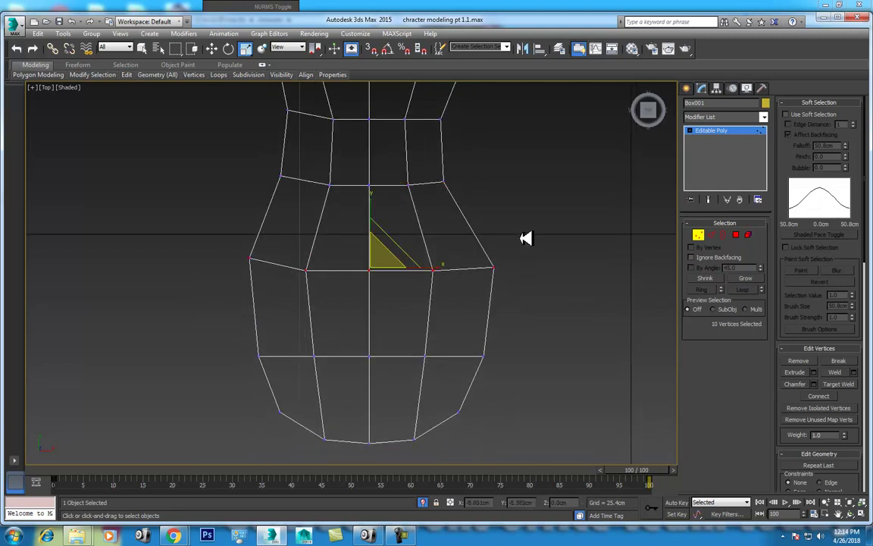
{"action": "left_click_drag", "start_coordinate": [222, 494], "coordinate": [222, 493]}
{"action": "left_click_drag", "start_coordinate": [444, 354], "coordinate": [434, 357]}
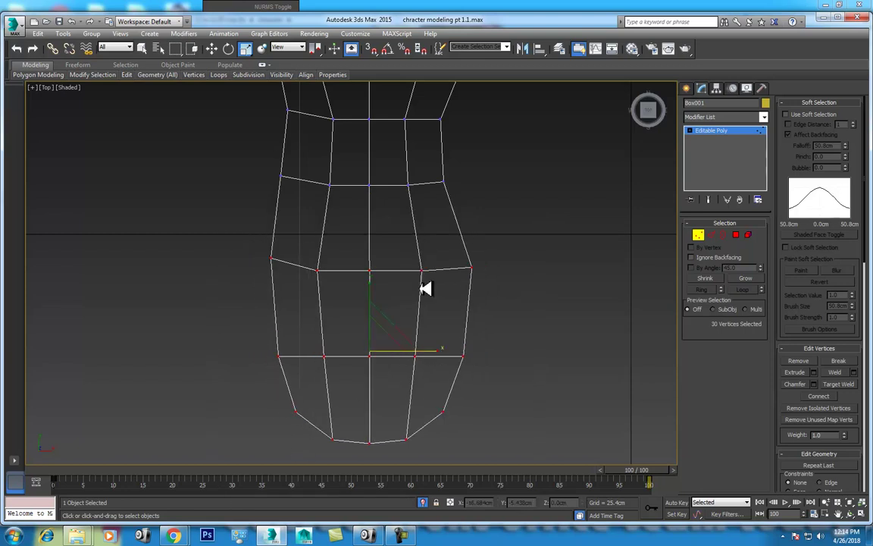
{"action": "middle_click_drag", "start_coordinate": [425, 288], "coordinate": [477, 243]}
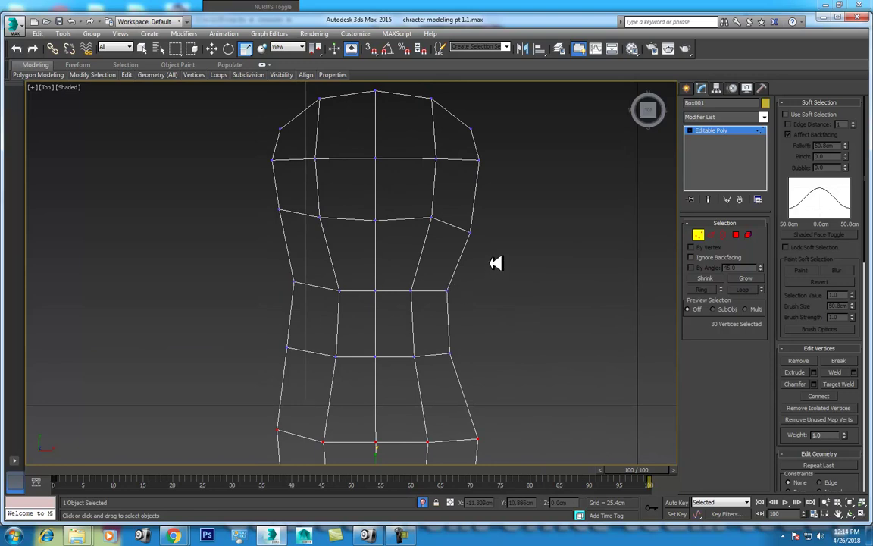
{"action": "left_click_drag", "start_coordinate": [494, 262], "coordinate": [265, 324]}
{"action": "key", "text": "alt+w"}
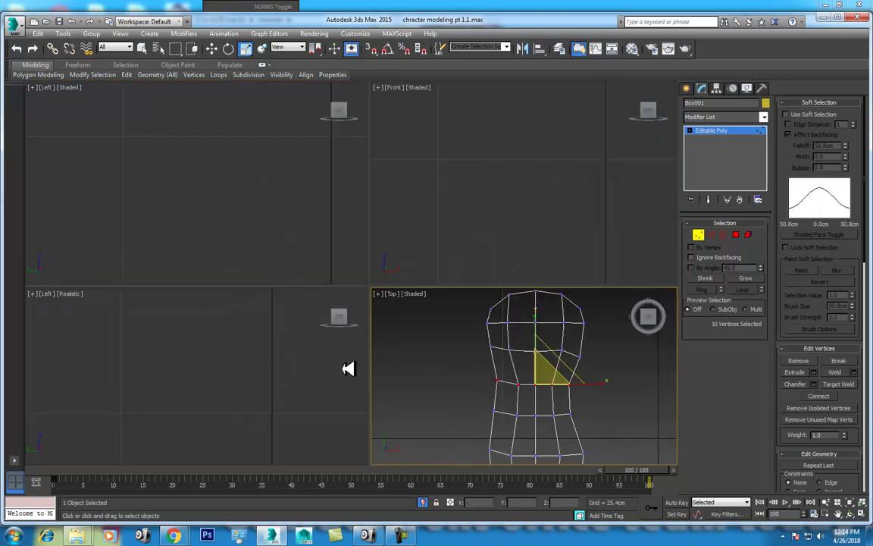
Step: Frame the selection, unhide all geometry and maximize the Left view
{"action": "left_click", "coordinate": [850, 501]}
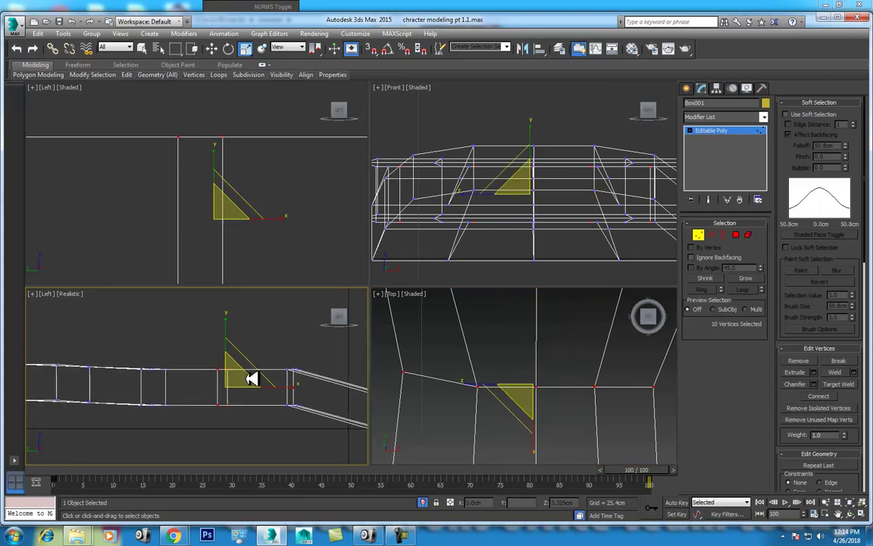
{"action": "right_click", "coordinate": [273, 381]}
{"action": "left_click", "coordinate": [302, 335]}
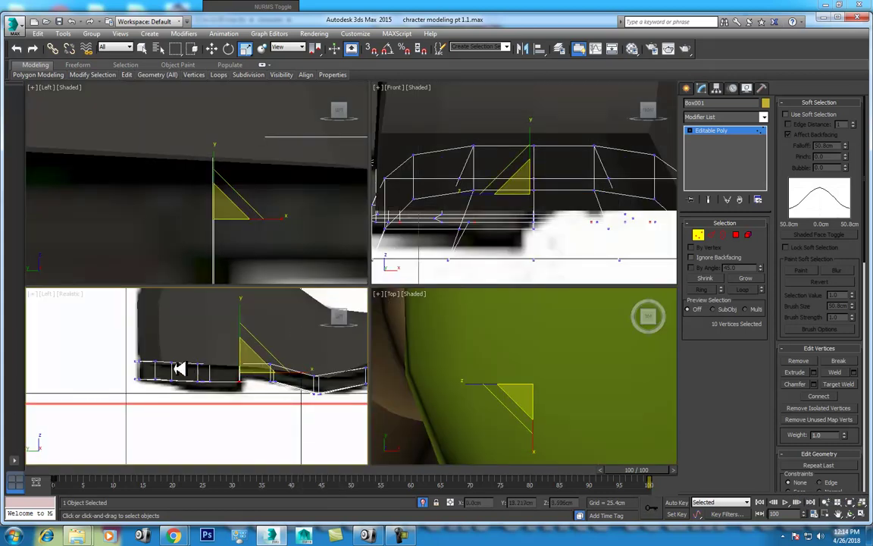
{"action": "scroll", "coordinate": [186, 375], "scroll_direction": "up", "scroll_amount": 2}
{"action": "middle_click_drag", "start_coordinate": [194, 383], "coordinate": [284, 369]}
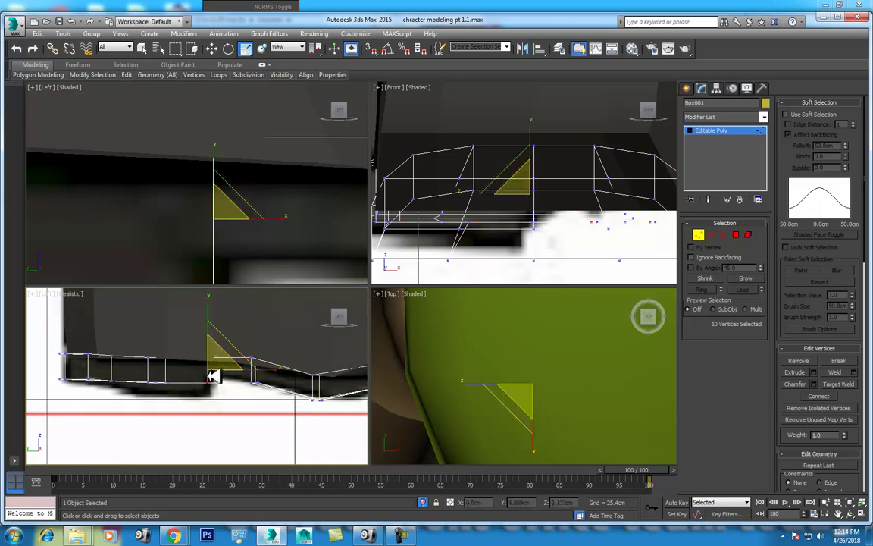
{"action": "key", "text": "alt+w"}
{"action": "scroll", "coordinate": [214, 375], "scroll_direction": "up", "scroll_amount": 2}
Step: Align the arch vertices vertically with Scale and raise the bottom-edge vertices slightly
{"action": "key", "text": "w"}
{"action": "left_click_drag", "start_coordinate": [489, 359], "coordinate": [462, 297]}
{"action": "key", "text": "r"}
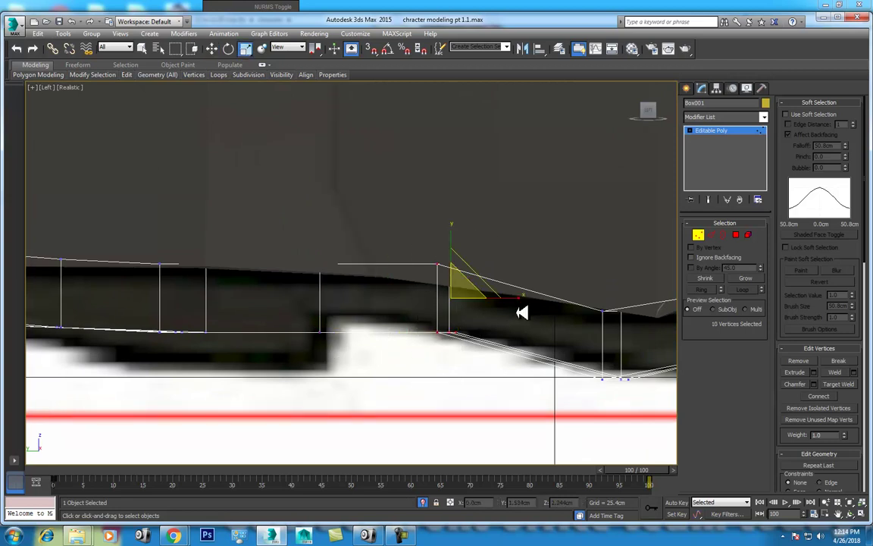
{"action": "left_click_drag", "start_coordinate": [522, 308], "coordinate": [302, 331]}
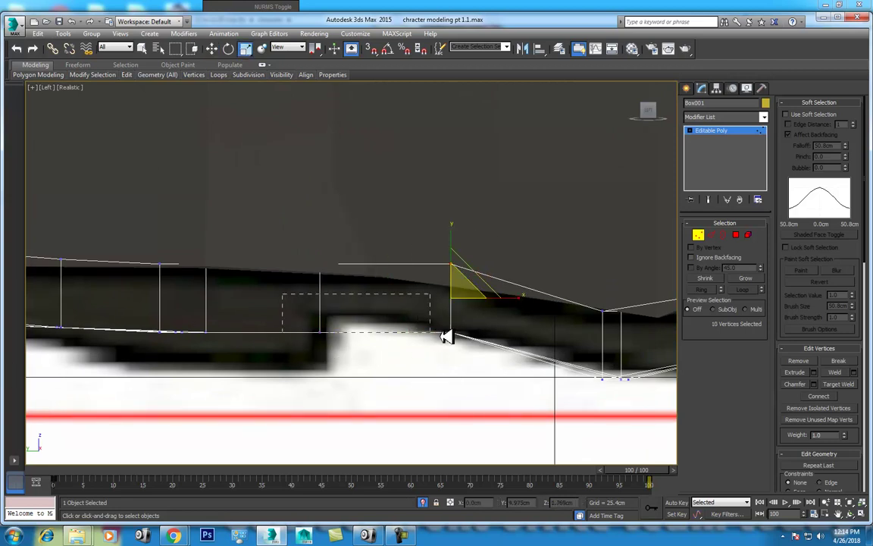
{"action": "left_click_drag", "start_coordinate": [445, 337], "coordinate": [474, 357]}
{"action": "key", "text": "w"}
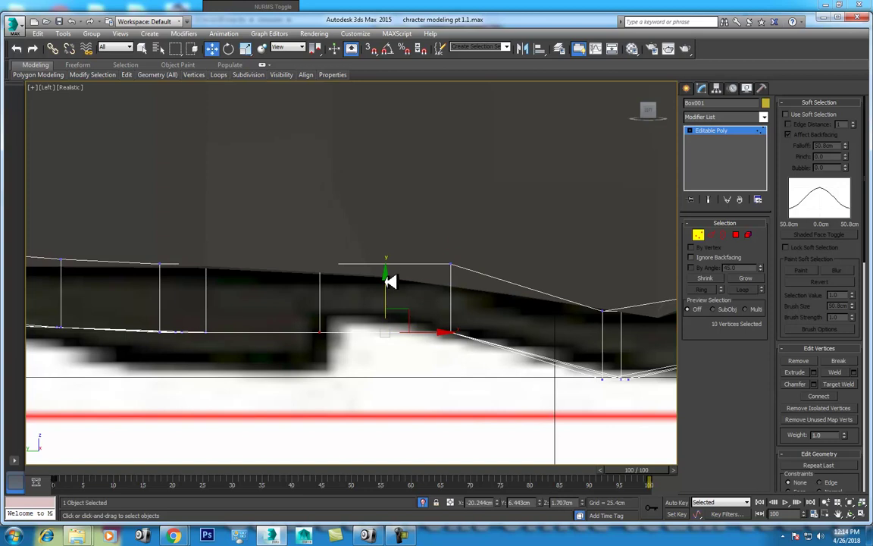
{"action": "left_click_drag", "start_coordinate": [390, 282], "coordinate": [388, 269]}
Step: Lower the toe vertices and push them forward to follow the boot's underside
{"action": "left_click_drag", "start_coordinate": [492, 259], "coordinate": [343, 280], "text": "alt"}
{"action": "scroll", "coordinate": [325, 282], "scroll_direction": "down", "scroll_amount": 3}
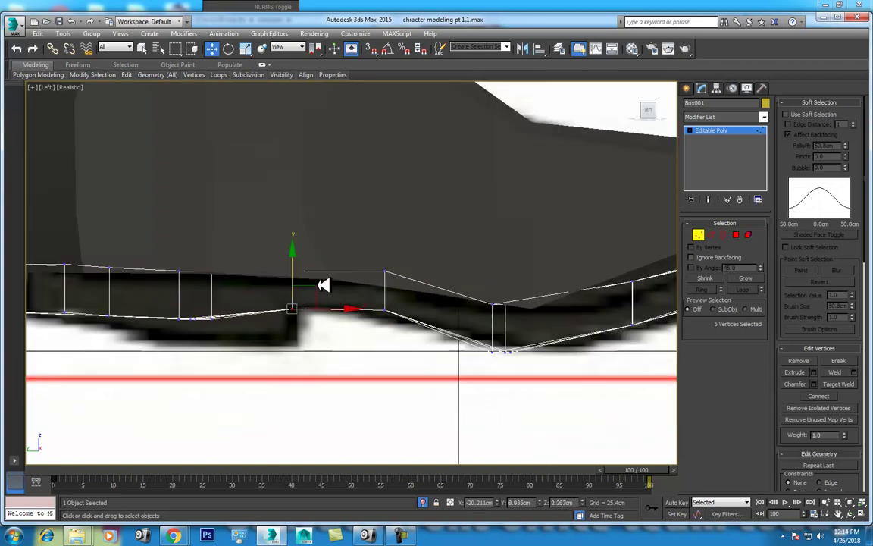
{"action": "left_click_drag", "start_coordinate": [323, 226], "coordinate": [253, 278]}
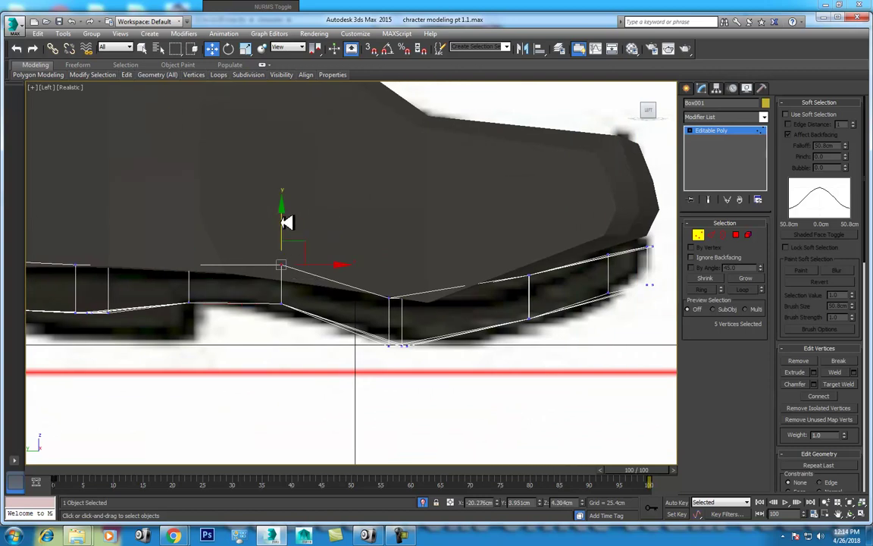
{"action": "middle_click_drag", "start_coordinate": [283, 229], "coordinate": [322, 293]}
{"action": "left_click_drag", "start_coordinate": [422, 218], "coordinate": [485, 367]}
{"action": "left_click_drag", "start_coordinate": [470, 251], "coordinate": [466, 258]}
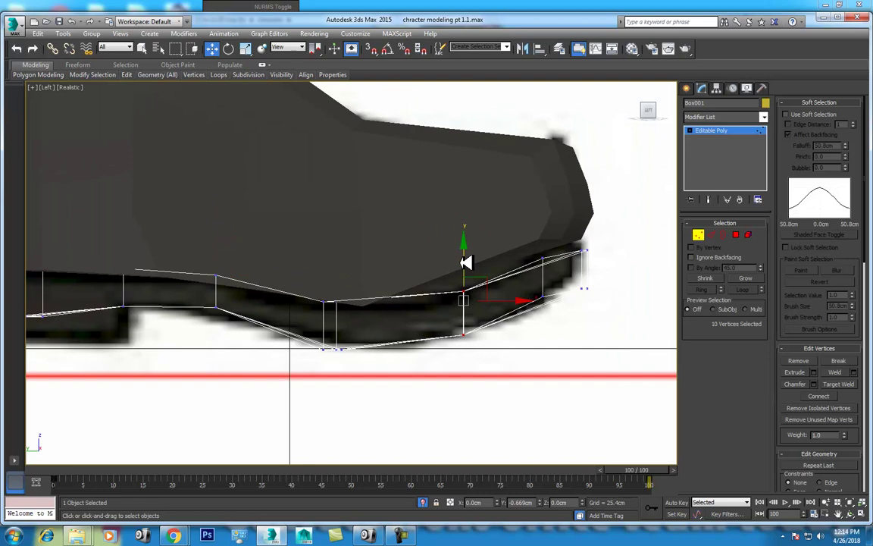
{"action": "left_click_drag", "start_coordinate": [497, 286], "coordinate": [517, 282]}
Step: Loop-select the sole's bottom edge and raise its vertices slightly
{"action": "key", "text": "2"}
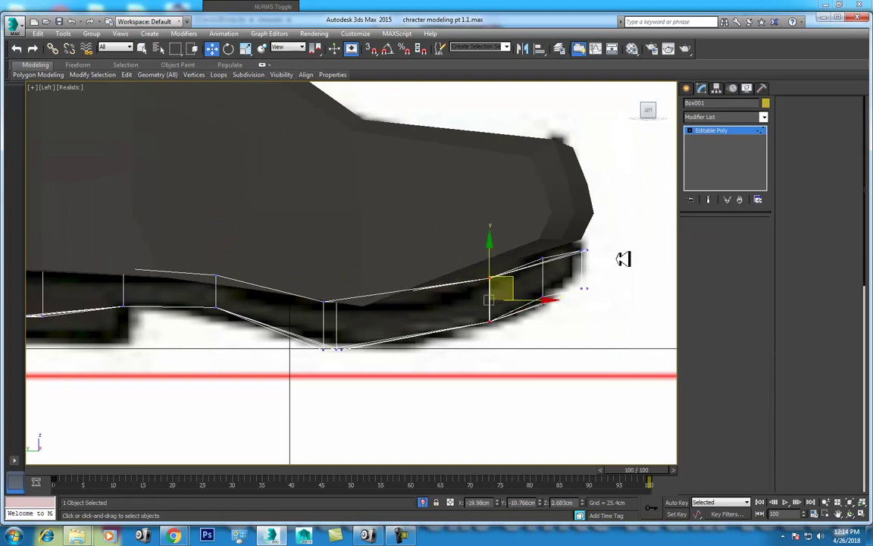
{"action": "left_click", "coordinate": [427, 335]}
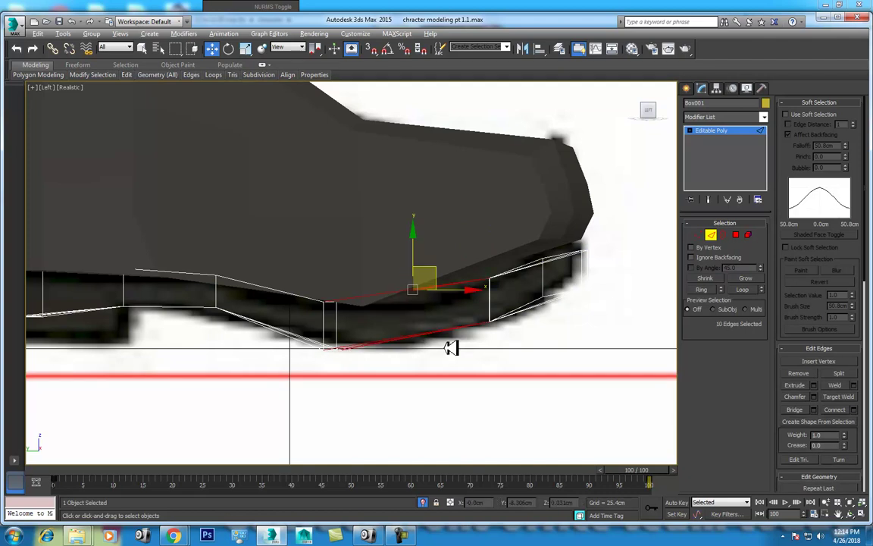
{"action": "right_click", "coordinate": [399, 298]}
{"action": "left_click", "coordinate": [390, 338]}
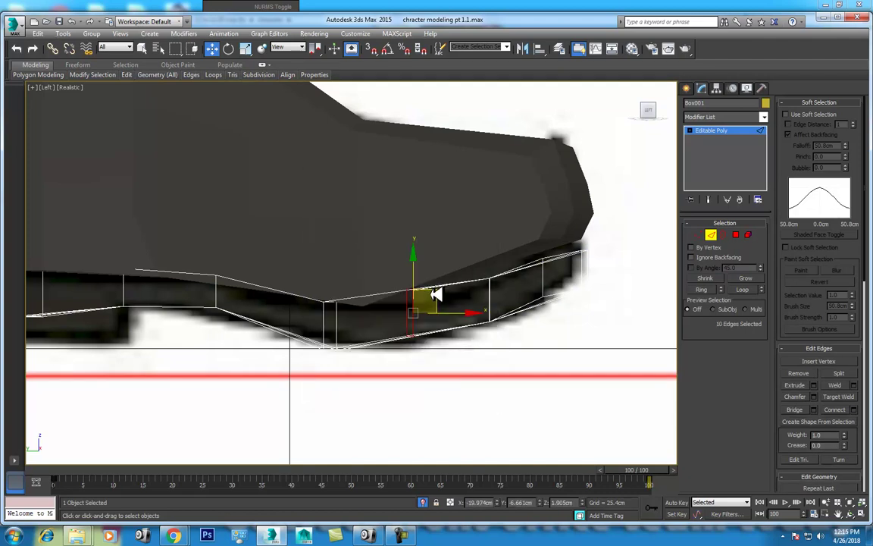
{"action": "middle_click_drag", "start_coordinate": [416, 297], "coordinate": [394, 298], "text": "alt"}
{"action": "key", "text": "1"}
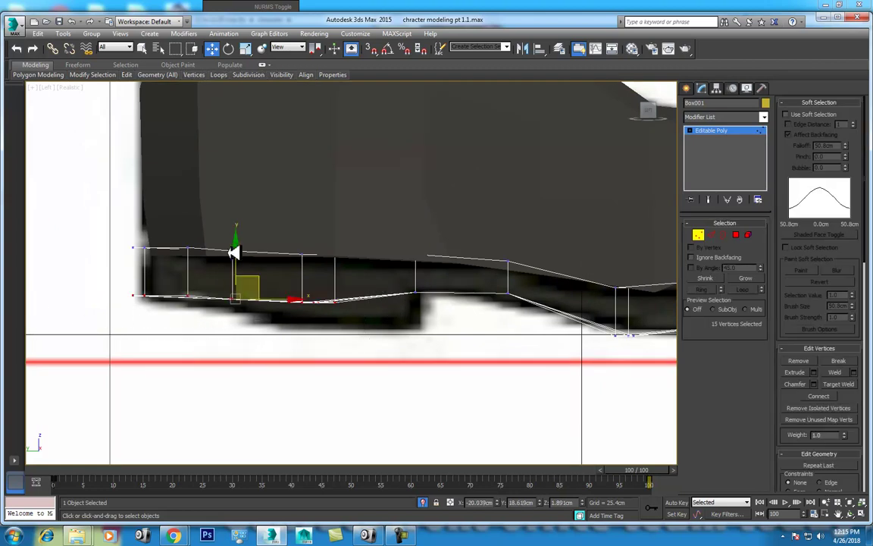
{"action": "left_click_drag", "start_coordinate": [234, 253], "coordinate": [241, 238]}
Step: Flatten the 20 bottom vertices into a straight row, lift it, and select the heel polygons
{"action": "left_click_drag", "start_coordinate": [295, 292], "coordinate": [146, 319]}
{"action": "key", "text": "r"}
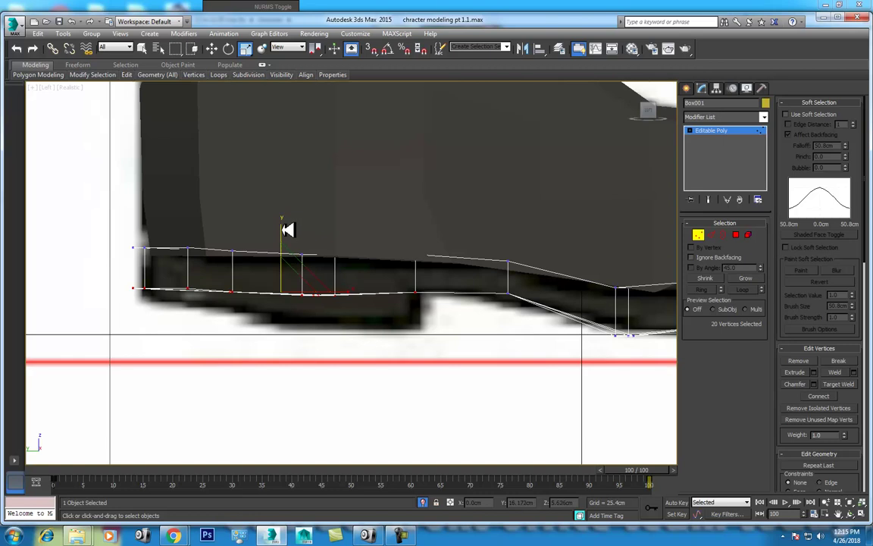
{"action": "left_click_drag", "start_coordinate": [287, 228], "coordinate": [231, 379]}
{"action": "key", "text": "w"}
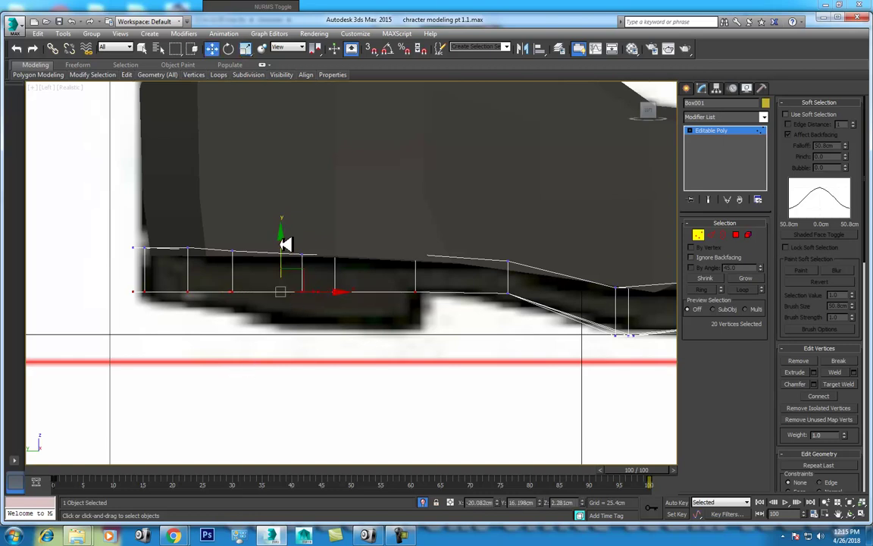
{"action": "left_click_drag", "start_coordinate": [285, 235], "coordinate": [279, 228]}
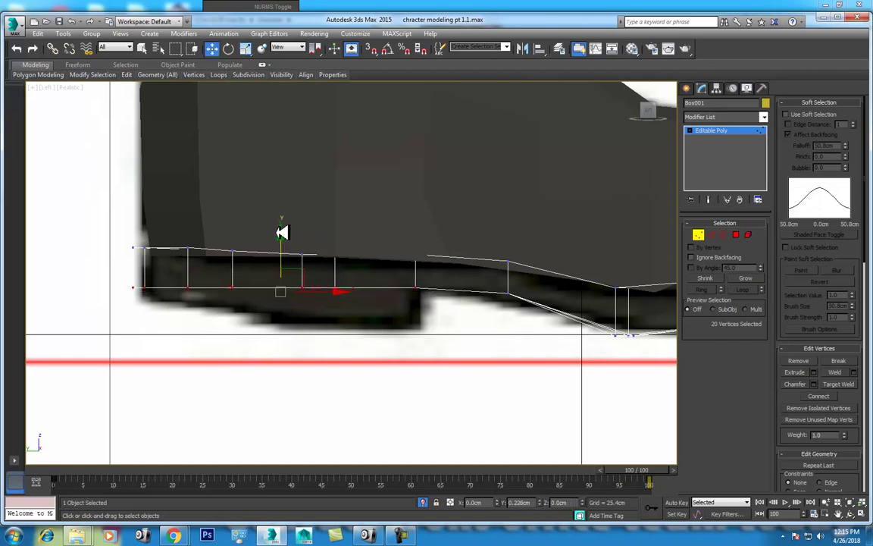
{"action": "key", "text": "4"}
{"action": "left_click_drag", "start_coordinate": [468, 360], "coordinate": [132, 273]}
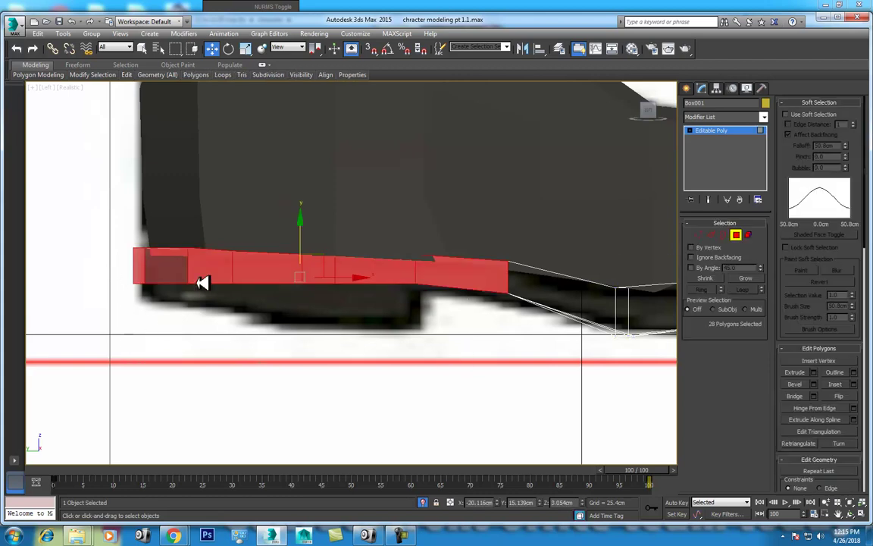
Step: Extrude the heel's underside polygons downward about 2 cm
{"action": "left_click_drag", "start_coordinate": [519, 264], "coordinate": [503, 205], "text": "alt"}
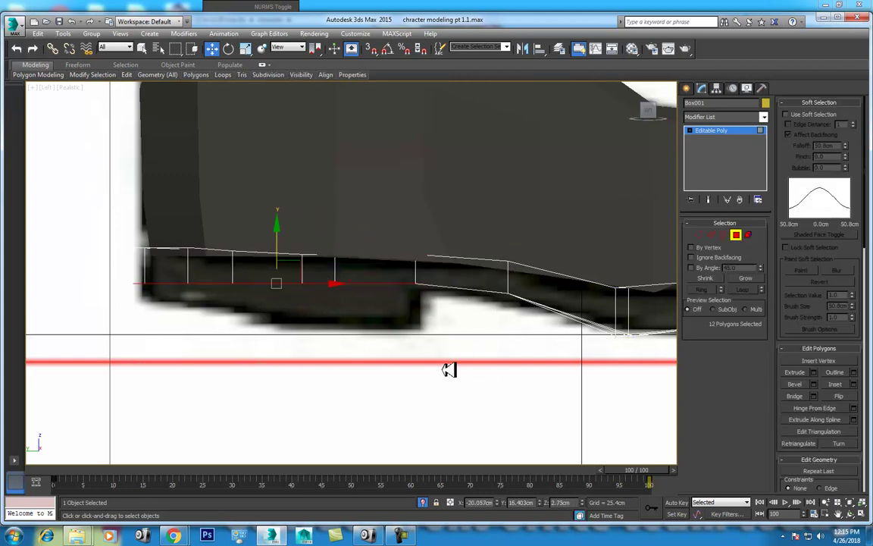
{"action": "middle_click_drag", "start_coordinate": [327, 286], "coordinate": [409, 266]}
{"action": "right_click", "coordinate": [410, 266]}
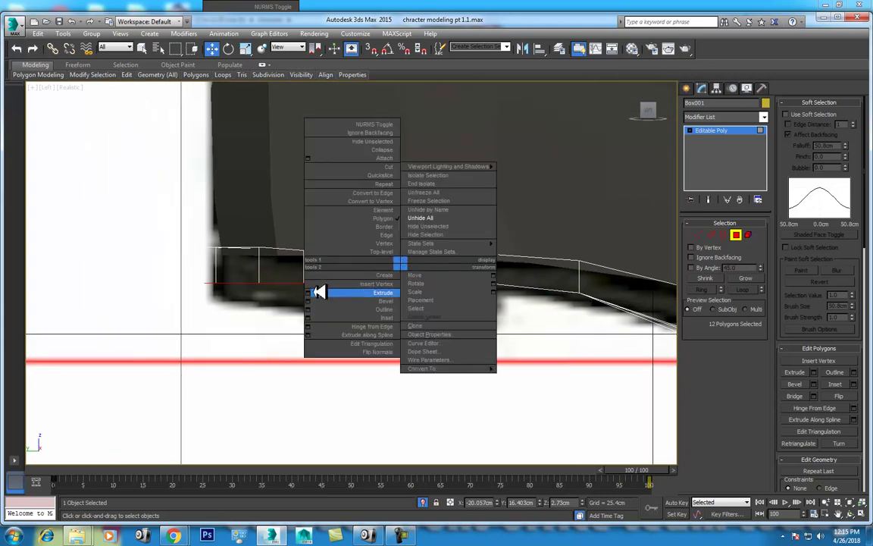
{"action": "left_click", "coordinate": [318, 292]}
{"action": "left_click_drag", "start_coordinate": [361, 293], "coordinate": [365, 269]}
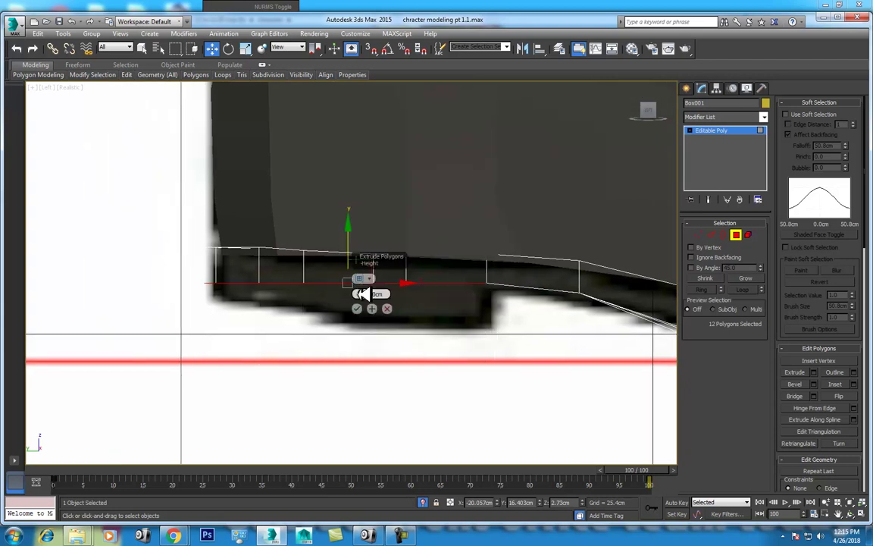
{"action": "mouse_move", "coordinate": [368, 159]}
{"action": "left_mouse_down"}
{"action": "mouse_move", "coordinate": [386, 254]}
{"action": "mouse_move", "coordinate": [362, 249]}
{"action": "mouse_move", "coordinate": [382, 24]}
{"action": "left_mouse_up"}
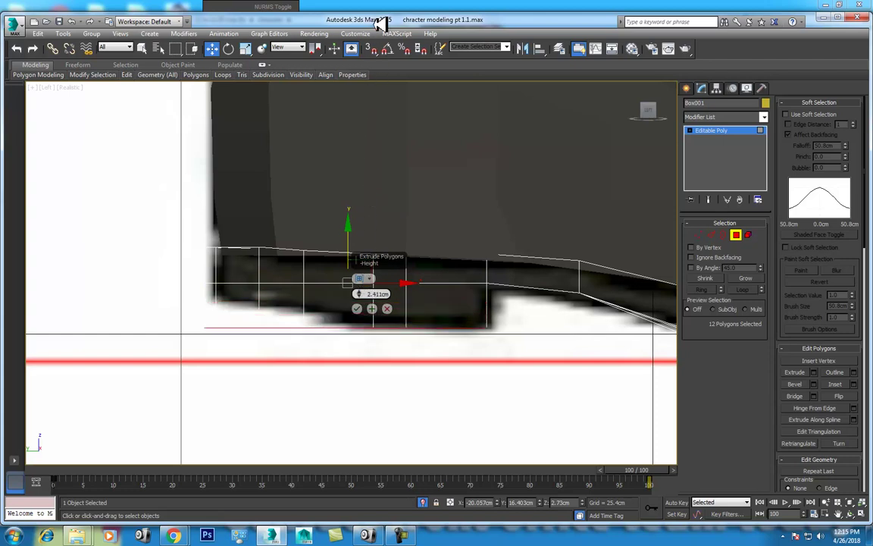
{"action": "left_click", "coordinate": [357, 308]}
Step: Leave polygon editing and view the boot in Perspective
{"action": "scroll", "coordinate": [486, 294], "scroll_direction": "down", "scroll_amount": 4}
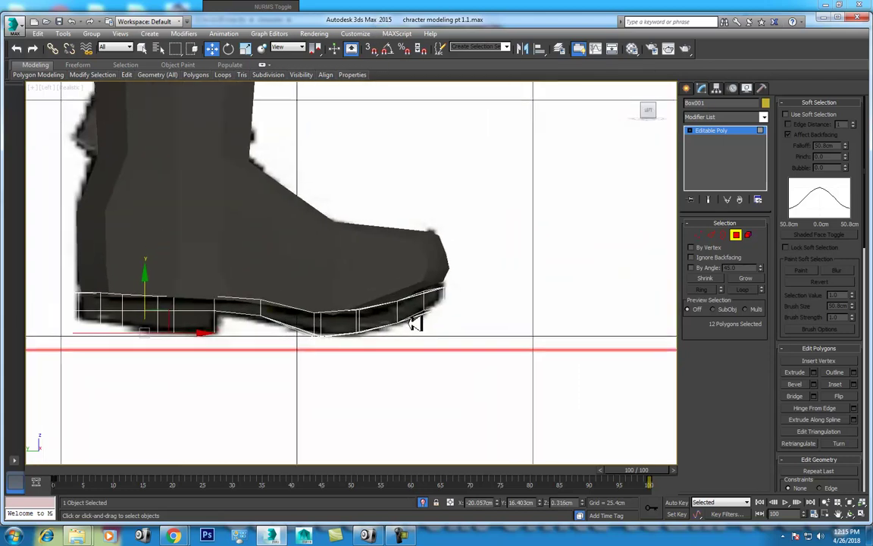
{"action": "right_click", "coordinate": [355, 299]}
{"action": "left_click", "coordinate": [319, 327]}
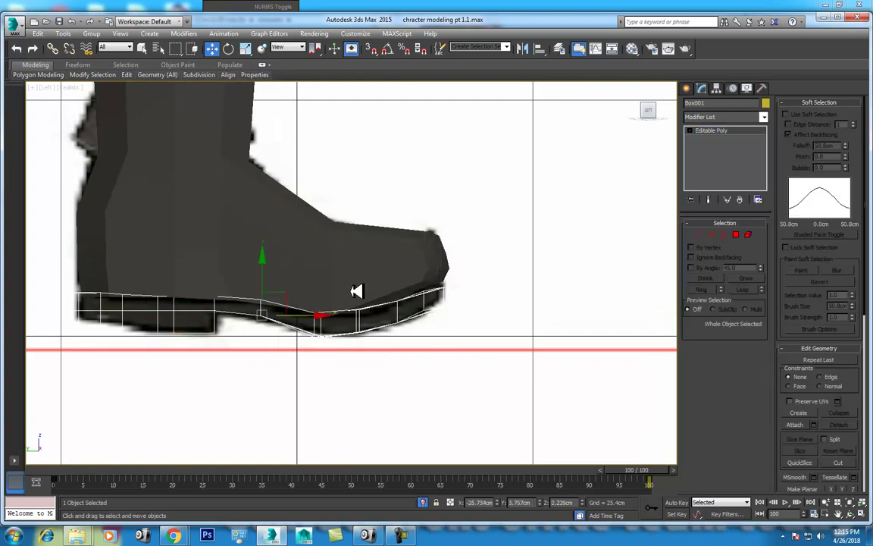
{"action": "key", "text": "p"}
{"action": "scroll", "coordinate": [401, 323], "scroll_direction": "down", "scroll_amount": 3}
Step: Isolate the boot and sole with Alt+Q, hiding the reference images
{"action": "key", "text": "Home"}
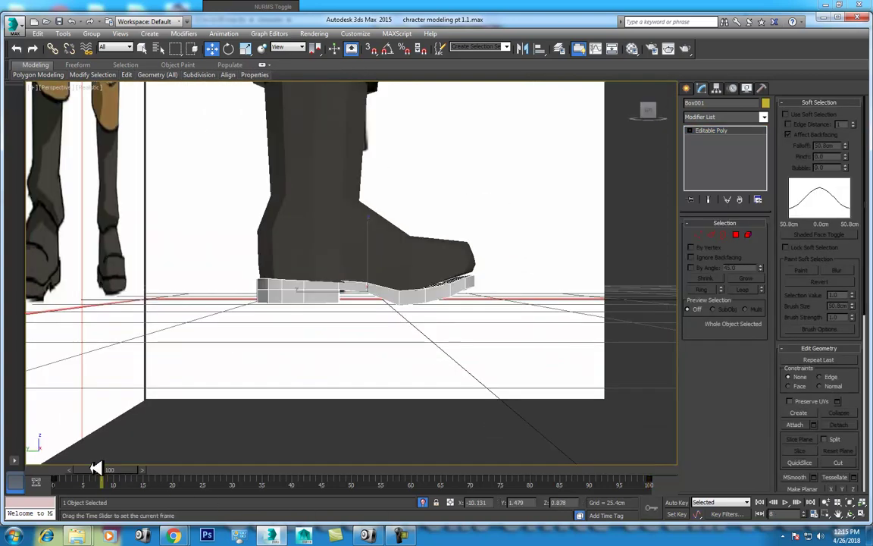
{"action": "left_click", "coordinate": [859, 517]}
{"action": "mouse_move", "coordinate": [382, 303]}
{"action": "left_mouse_down"}
{"action": "mouse_move", "coordinate": [285, 342]}
{"action": "mouse_move", "coordinate": [314, 331]}
{"action": "left_mouse_up"}
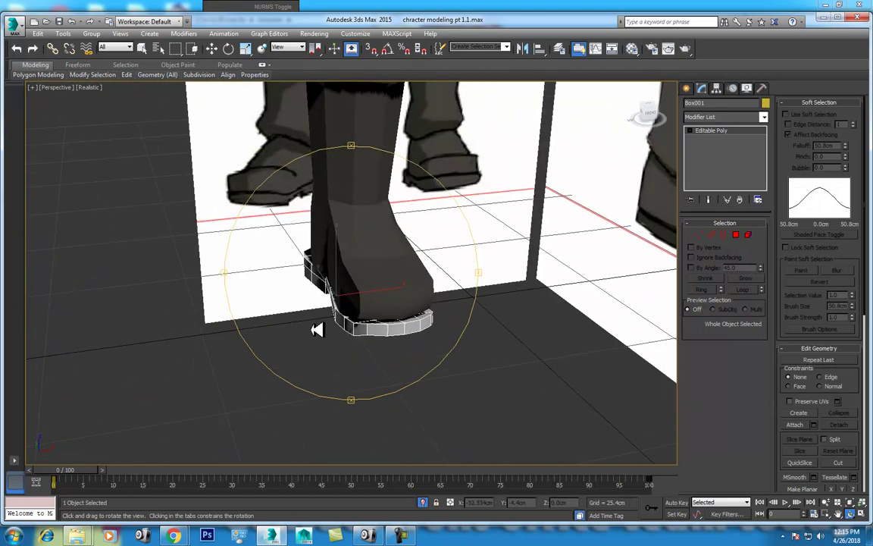
{"action": "key", "text": "w"}
{"action": "left_click", "coordinate": [392, 297]}
{"action": "left_click", "coordinate": [387, 330], "text": "ctrl"}
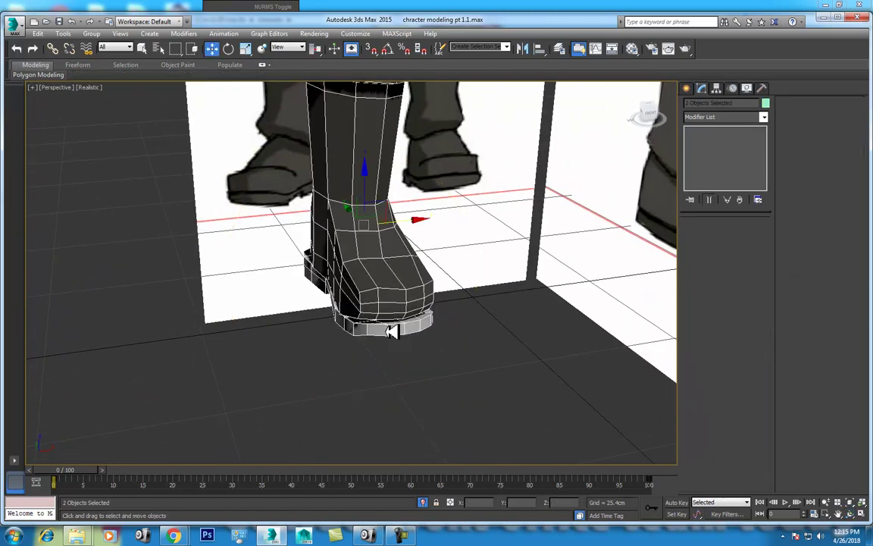
{"action": "key", "text": "alt+q"}
{"action": "scroll", "coordinate": [370, 334], "scroll_direction": "up", "scroll_amount": 2}
{"action": "scroll", "coordinate": [384, 358], "scroll_direction": "up", "scroll_amount": 3}
{"action": "scroll", "coordinate": [384, 358], "scroll_direction": "up", "scroll_amount": 1}
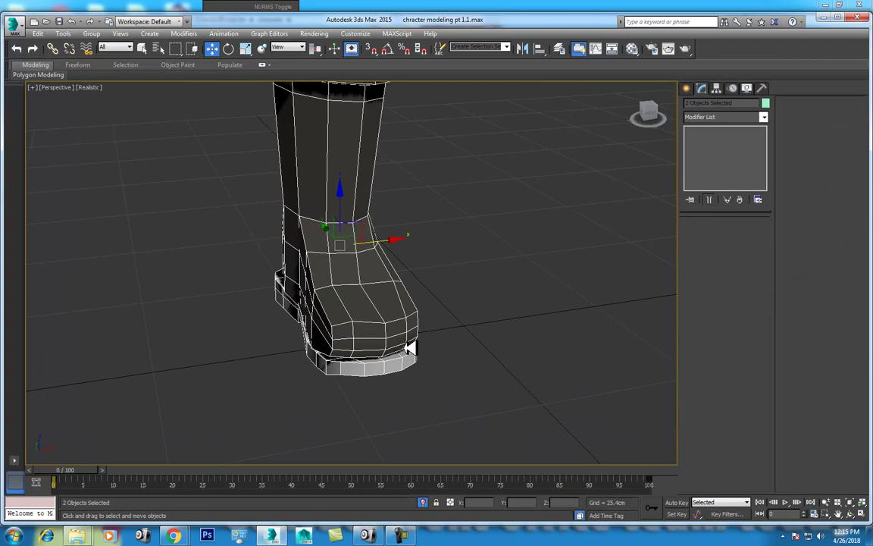
{"action": "scroll", "coordinate": [359, 316], "scroll_direction": "up", "scroll_amount": 2}
{"action": "scroll", "coordinate": [358, 316], "scroll_direction": "up", "scroll_amount": 1}
Step: Add horizontal Swift Loop edge loops around the boot's leg
{"action": "left_click", "coordinate": [840, 511]}
{"action": "mouse_move", "coordinate": [379, 288]}
{"action": "left_mouse_down"}
{"action": "mouse_move", "coordinate": [382, 307]}
{"action": "mouse_move", "coordinate": [415, 303]}
{"action": "mouse_move", "coordinate": [355, 311]}
{"action": "mouse_move", "coordinate": [400, 308]}
{"action": "left_mouse_up"}
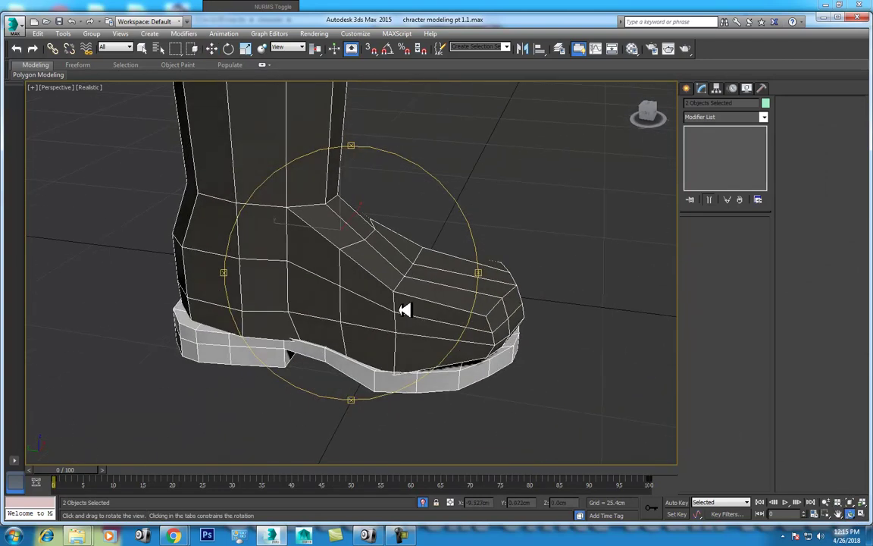
{"action": "key", "text": "w"}
{"action": "left_click", "coordinate": [358, 225]}
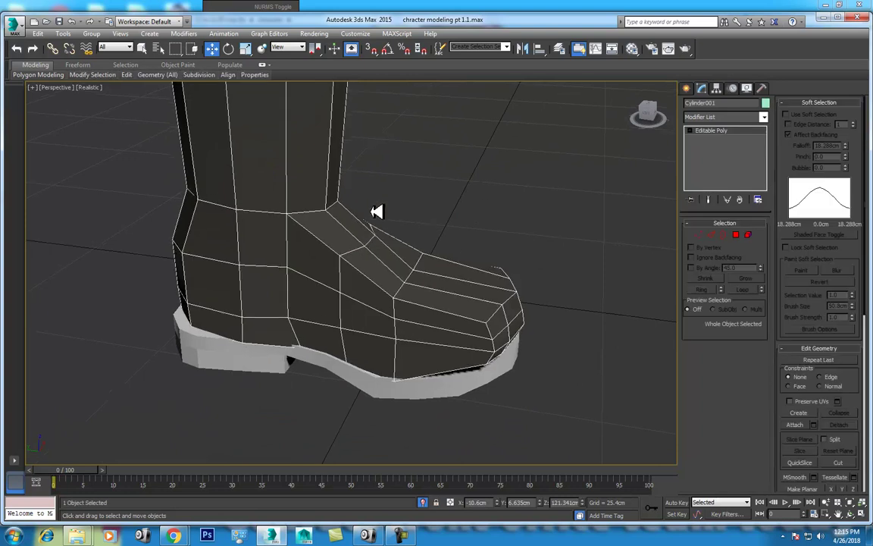
{"action": "middle_click_drag", "start_coordinate": [376, 209], "coordinate": [312, 191]}
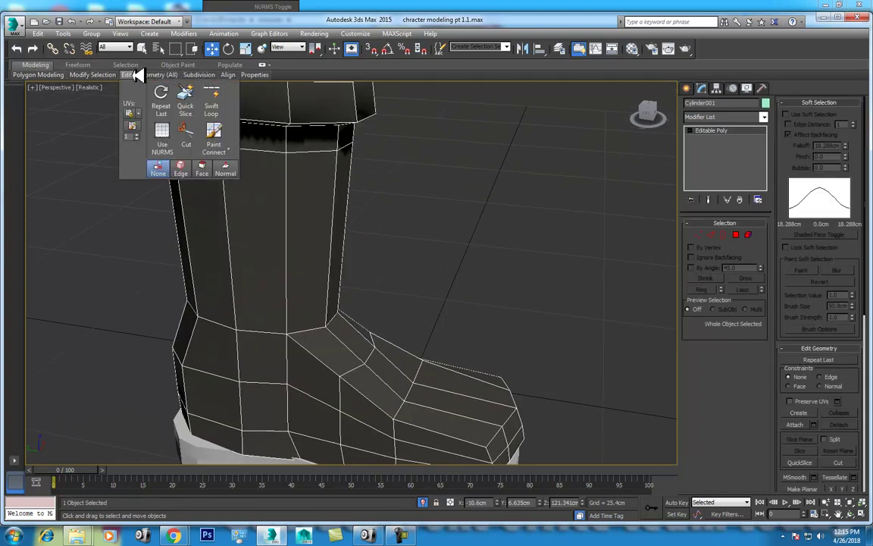
{"action": "left_click", "coordinate": [211, 102]}
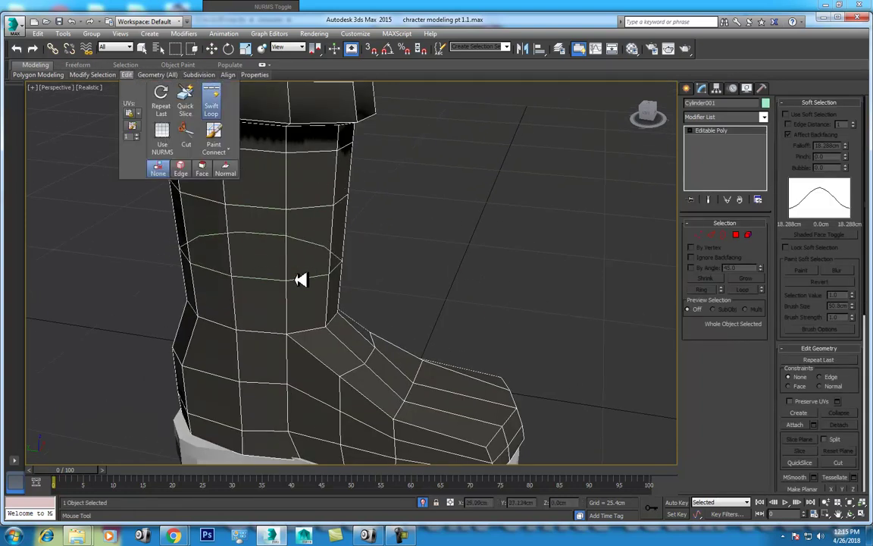
{"action": "right_click", "coordinate": [415, 279]}
{"action": "middle_click_drag", "start_coordinate": [415, 279], "coordinate": [298, 320], "text": "alt"}
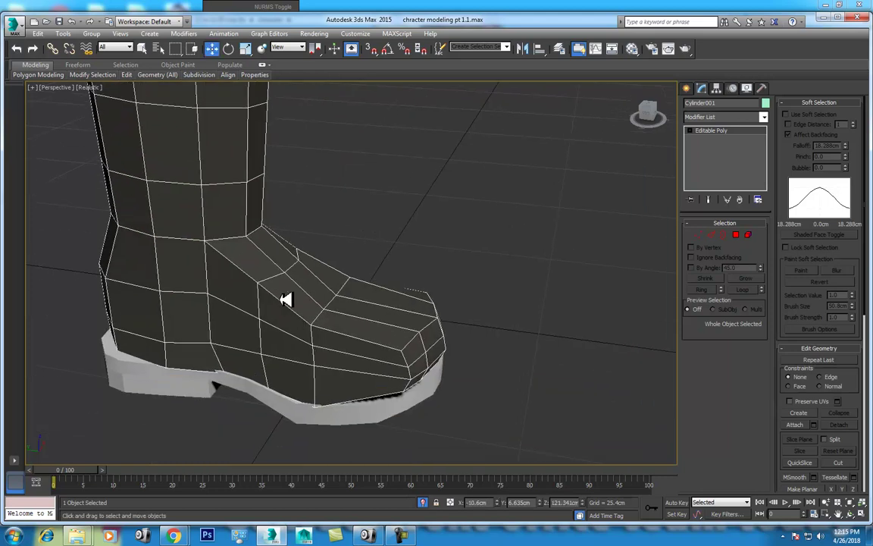
Step: Turn on Relax paint deformation with a smaller brush and relax the instep
{"action": "right_click", "coordinate": [756, 264]}
{"action": "left_click", "coordinate": [827, 355]}
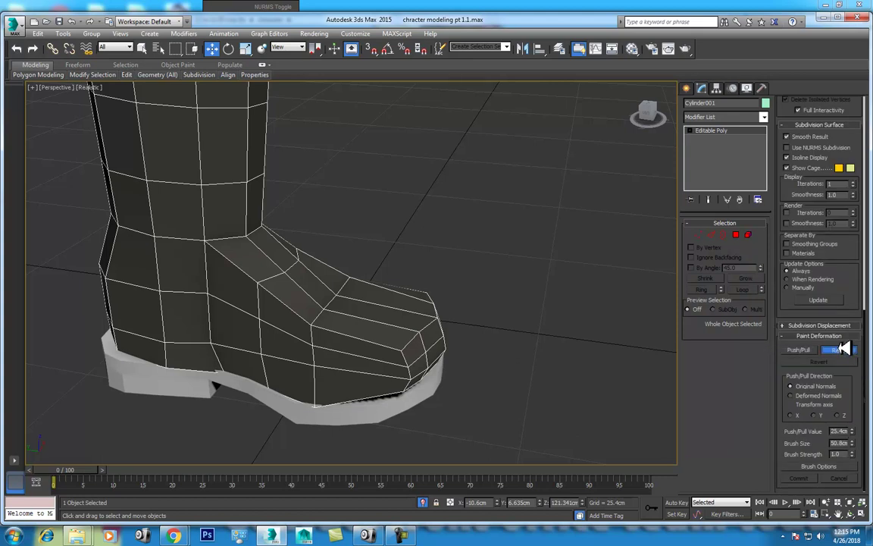
{"action": "left_click", "coordinate": [839, 349]}
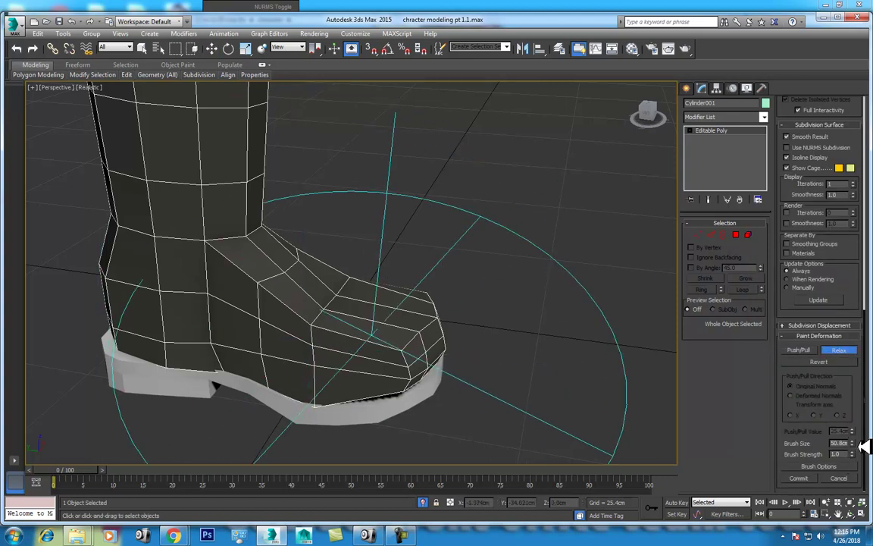
{"action": "left_click_drag", "start_coordinate": [858, 442], "coordinate": [855, 512]}
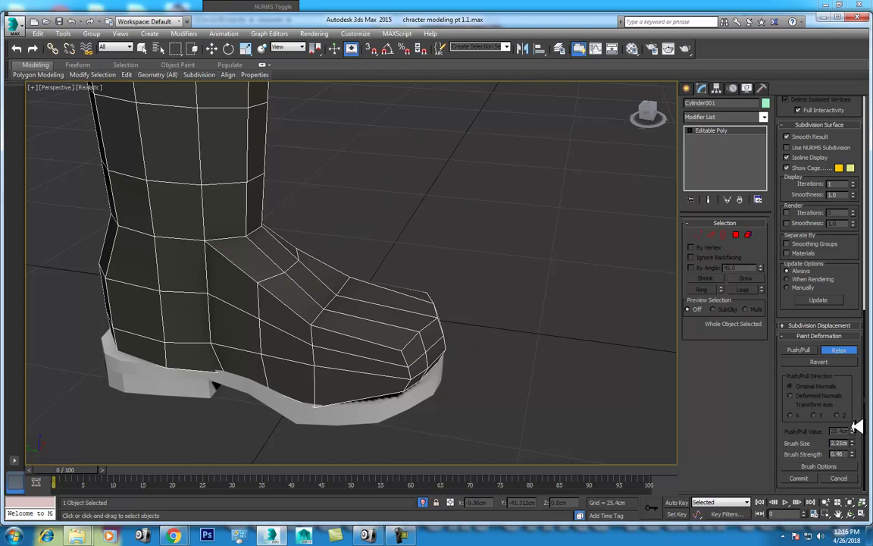
{"action": "mouse_move", "coordinate": [312, 345]}
{"action": "left_mouse_down"}
{"action": "mouse_move", "coordinate": [266, 282]}
{"action": "mouse_move", "coordinate": [284, 300]}
{"action": "mouse_move", "coordinate": [316, 274]}
{"action": "mouse_move", "coordinate": [277, 302]}
{"action": "mouse_move", "coordinate": [386, 344]}
{"action": "mouse_move", "coordinate": [439, 307]}
{"action": "mouse_move", "coordinate": [266, 322]}
{"action": "mouse_move", "coordinate": [283, 312]}
{"action": "mouse_move", "coordinate": [343, 334]}
{"action": "mouse_move", "coordinate": [335, 331]}
{"action": "left_mouse_up"}
Step: Relax-paint the toe and the middle of the foot
{"action": "left_click", "coordinate": [852, 514]}
{"action": "right_click", "coordinate": [526, 369]}
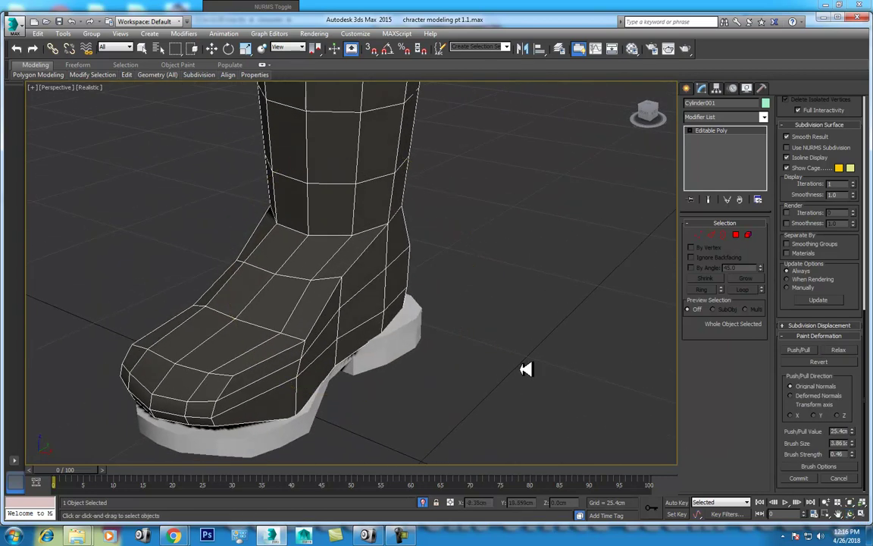
{"action": "left_click", "coordinate": [839, 349]}
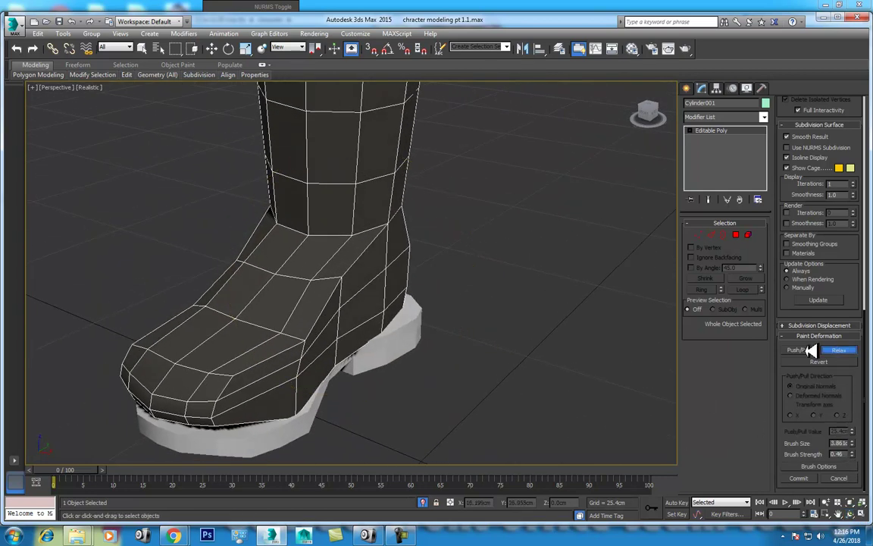
{"action": "left_click_drag", "start_coordinate": [249, 356], "coordinate": [287, 359]}
{"action": "mouse_move", "coordinate": [335, 297]}
{"action": "left_mouse_down"}
{"action": "mouse_move", "coordinate": [275, 328]}
{"action": "mouse_move", "coordinate": [283, 279]}
{"action": "left_mouse_up"}
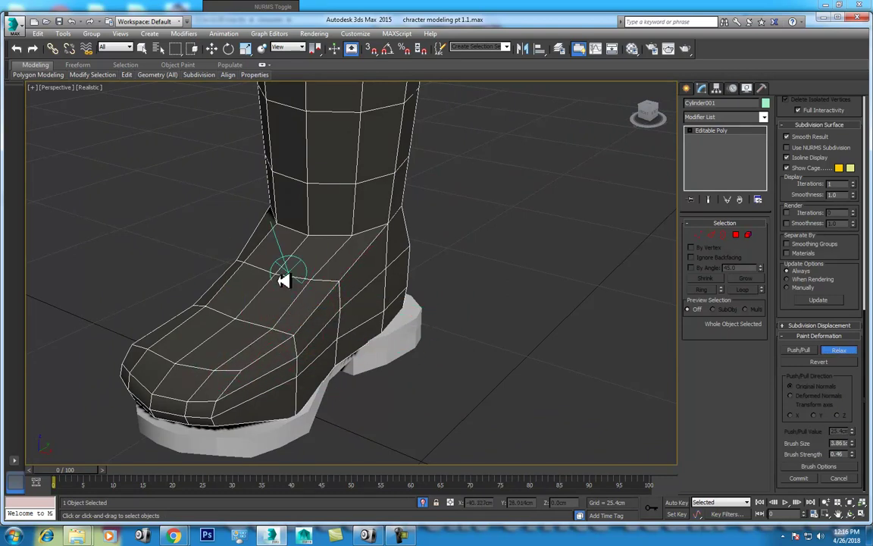
{"action": "mouse_move", "coordinate": [271, 364]}
{"action": "left_mouse_down"}
{"action": "mouse_move", "coordinate": [203, 387]}
{"action": "mouse_move", "coordinate": [307, 322]}
{"action": "mouse_move", "coordinate": [352, 315]}
{"action": "left_mouse_up"}
{"action": "left_click_drag", "start_coordinate": [380, 261], "coordinate": [312, 317]}
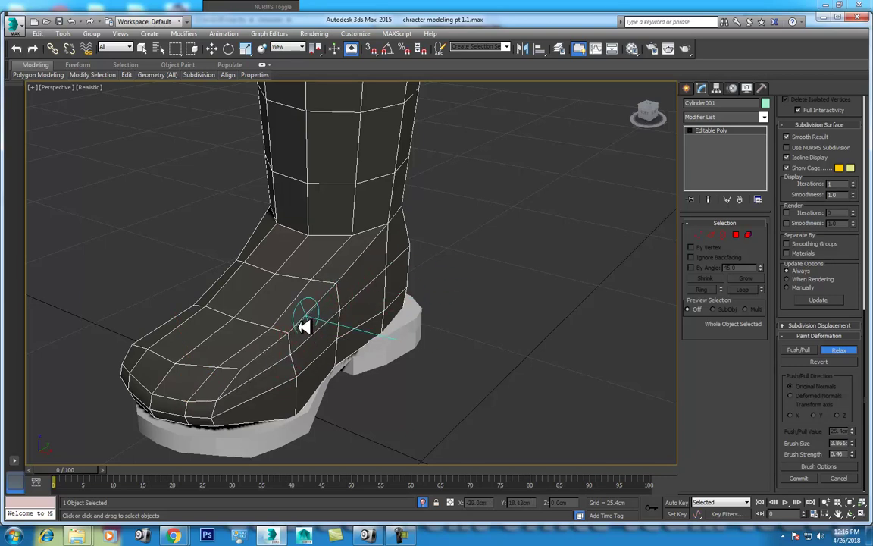
Step: Keep relaxing the toe's edges and top of the foot, then switch to Top view
{"action": "mouse_move", "coordinate": [259, 322]}
{"action": "left_mouse_down"}
{"action": "mouse_move", "coordinate": [163, 328]}
{"action": "mouse_move", "coordinate": [195, 296]}
{"action": "left_mouse_up"}
{"action": "left_click_drag", "start_coordinate": [218, 366], "coordinate": [245, 322]}
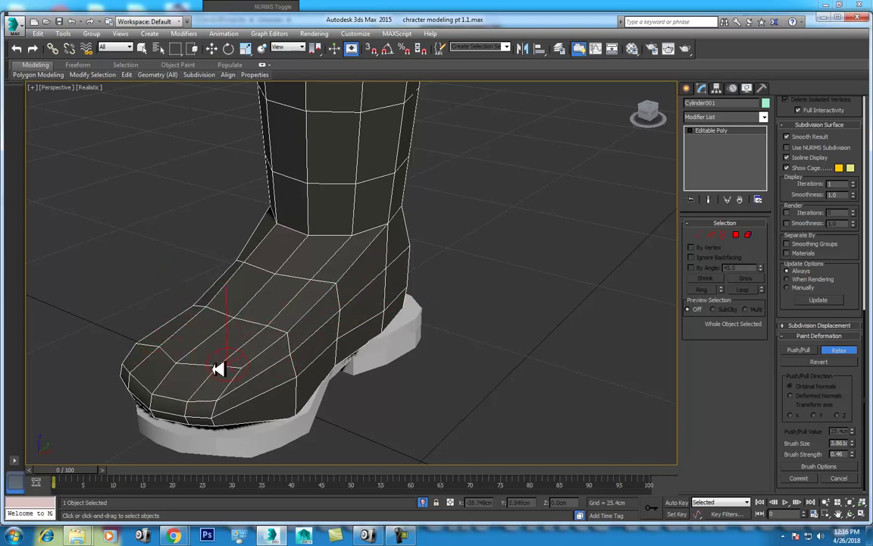
{"action": "left_click_drag", "start_coordinate": [183, 307], "coordinate": [253, 265]}
{"action": "mouse_move", "coordinate": [273, 296]}
{"action": "left_mouse_down"}
{"action": "mouse_move", "coordinate": [332, 298]}
{"action": "mouse_move", "coordinate": [288, 337]}
{"action": "mouse_move", "coordinate": [244, 326]}
{"action": "left_mouse_up"}
{"action": "left_click_drag", "start_coordinate": [250, 286], "coordinate": [202, 279]}
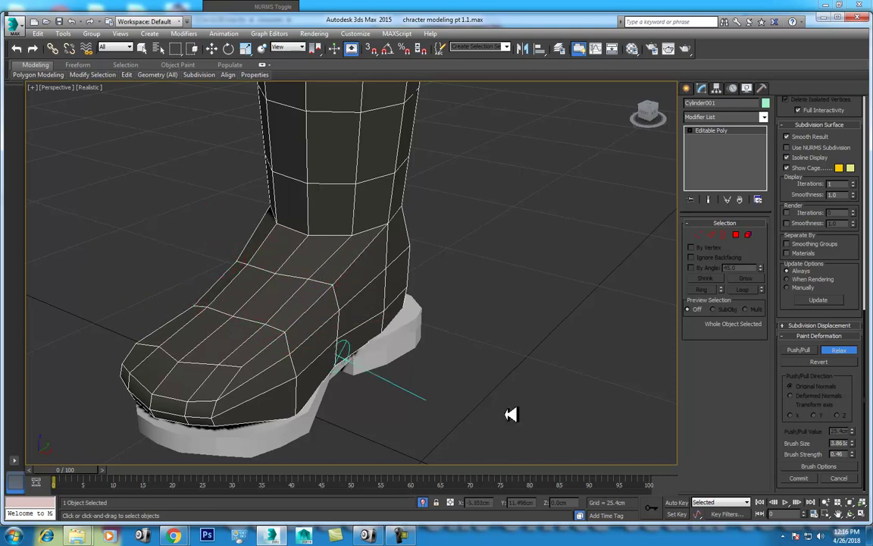
{"action": "mouse_move", "coordinate": [407, 433]}
{"action": "middle_mouse_down"}
{"action": "mouse_move", "coordinate": [396, 351]}
{"action": "mouse_move", "coordinate": [407, 364]}
{"action": "middle_mouse_up"}
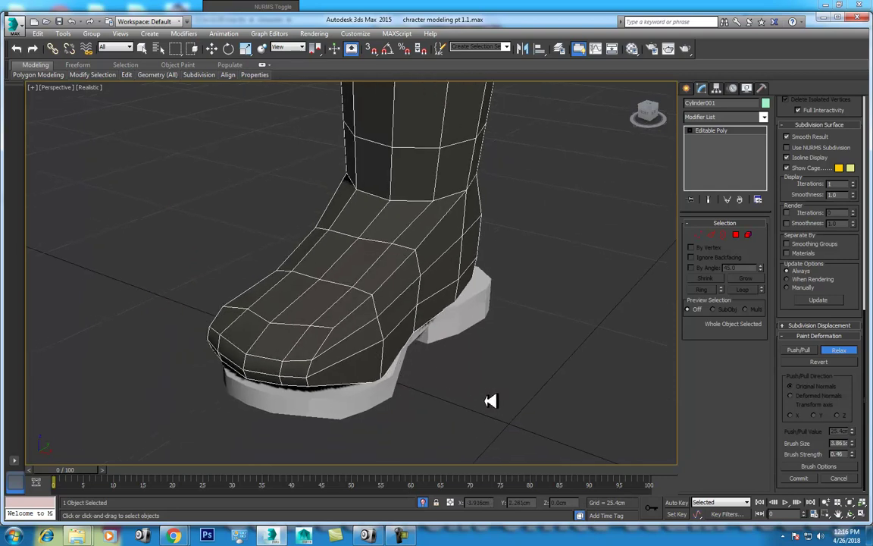
{"action": "key", "text": "t"}
{"action": "scroll", "coordinate": [421, 334], "scroll_direction": "up", "scroll_amount": 10}
Step: Enter Vertex mode and zoom in on the boot's lower mesh
{"action": "scroll", "coordinate": [418, 329], "scroll_direction": "up", "scroll_amount": 2}
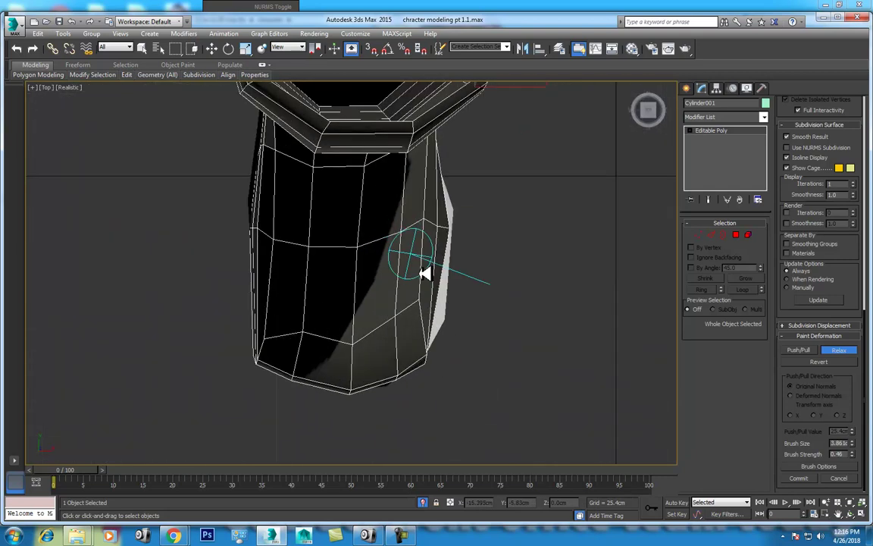
{"action": "left_click", "coordinate": [698, 235]}
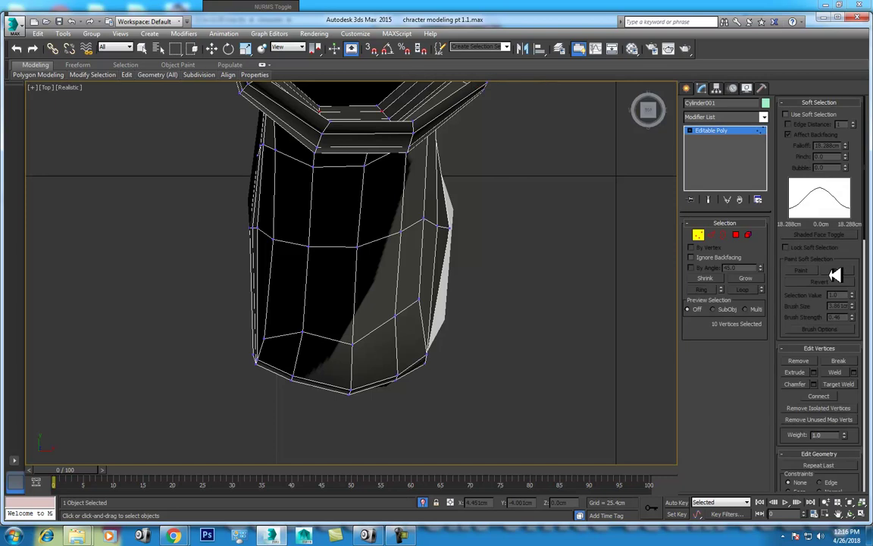
{"action": "scroll", "coordinate": [838, 315], "scroll_direction": "down", "scroll_amount": 5}
{"action": "scroll", "coordinate": [803, 121], "scroll_direction": "down", "scroll_amount": 5}
{"action": "scroll", "coordinate": [812, 379], "scroll_direction": "down", "scroll_amount": 5}
{"action": "scroll", "coordinate": [813, 457], "scroll_direction": "down", "scroll_amount": 5}
{"action": "scroll", "coordinate": [812, 462], "scroll_direction": "down", "scroll_amount": 5}
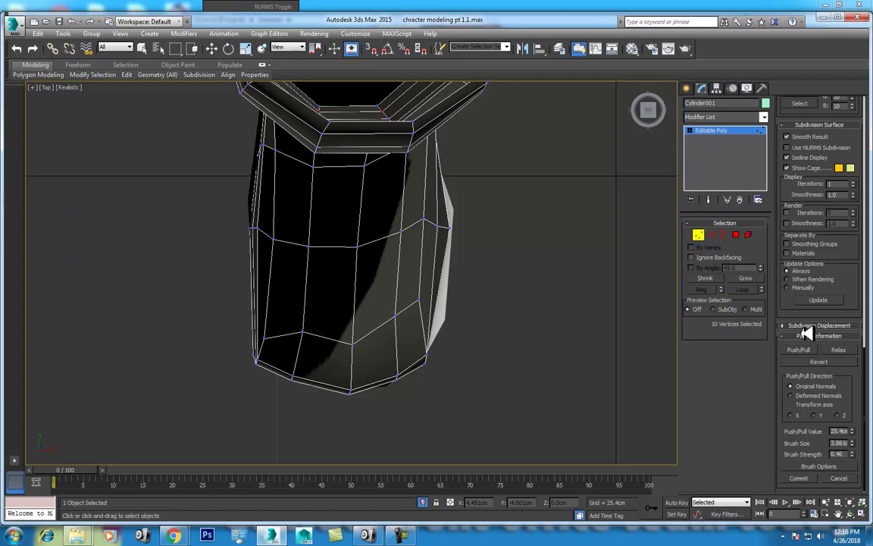
{"action": "middle_click_drag", "start_coordinate": [359, 344], "coordinate": [356, 271]}
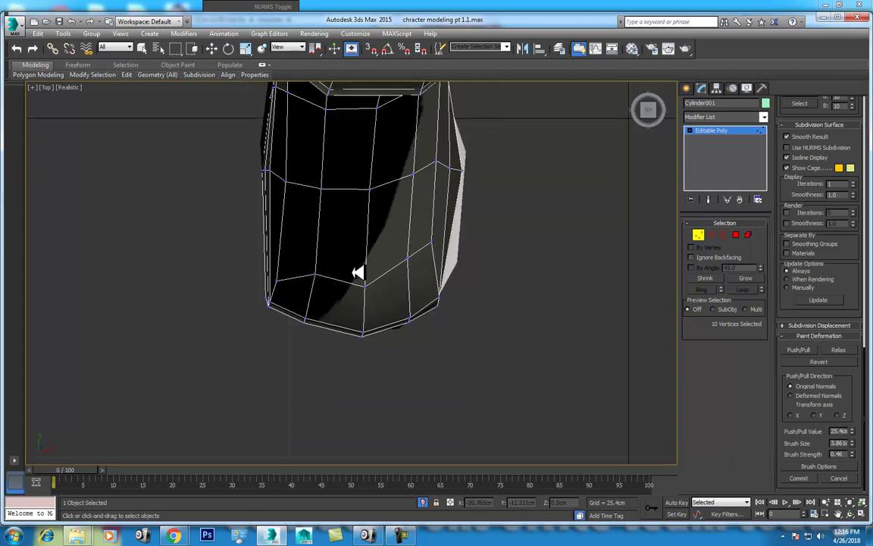
{"action": "scroll", "coordinate": [439, 292], "scroll_direction": "up", "scroll_amount": 2}
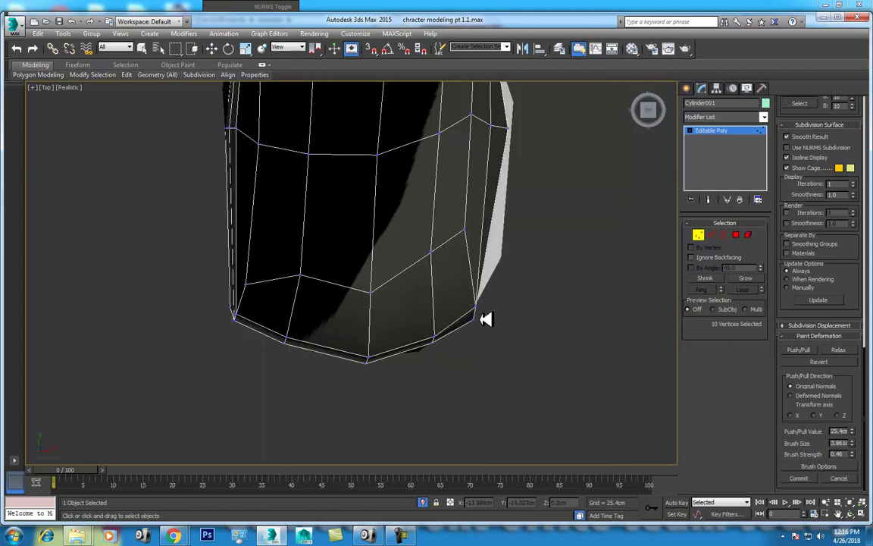
Step: Raise three vertices at the boot's lower right, then exit vertex editing
{"action": "key", "text": "w"}
{"action": "left_click_drag", "start_coordinate": [514, 271], "coordinate": [461, 360]}
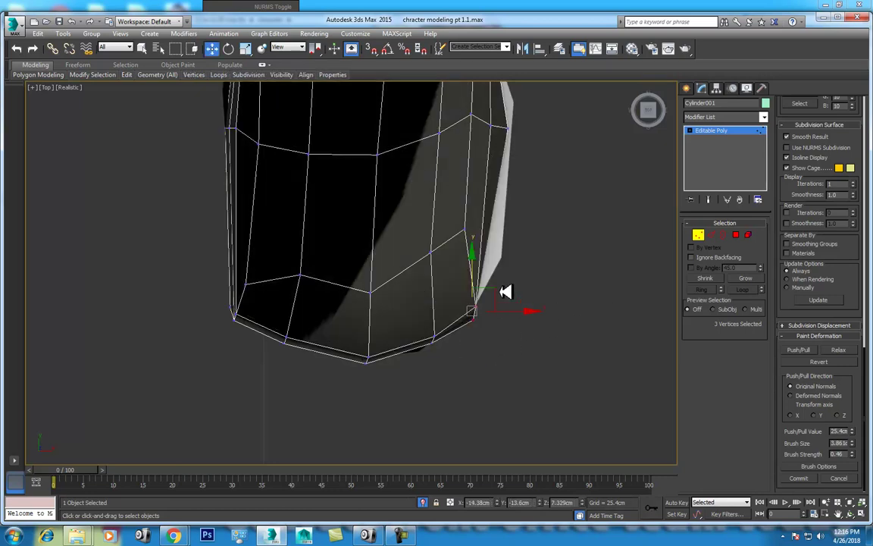
{"action": "left_click_drag", "start_coordinate": [501, 289], "coordinate": [503, 263]}
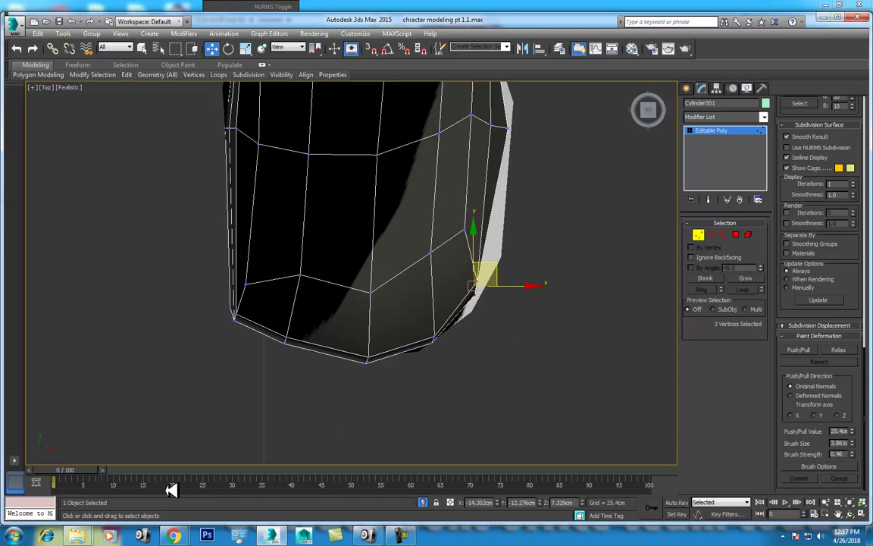
{"action": "left_click_drag", "start_coordinate": [69, 470], "coordinate": [226, 469]}
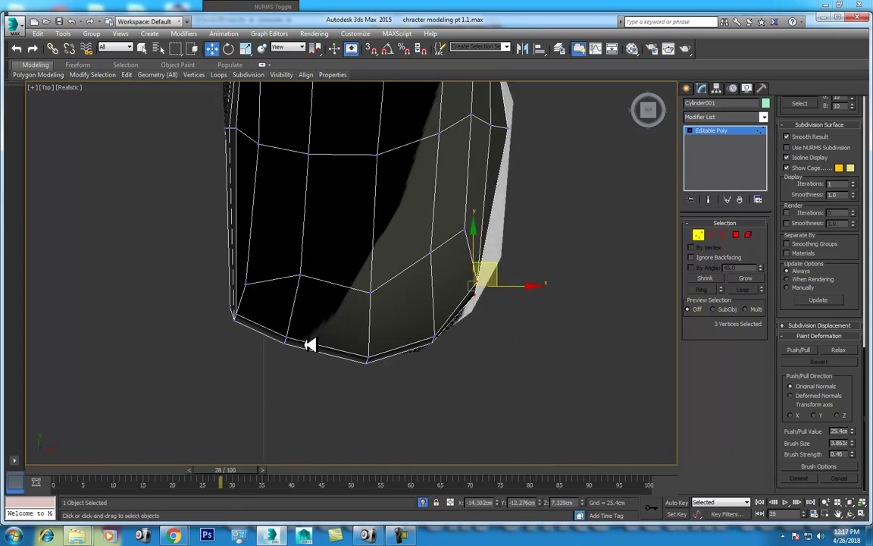
{"action": "right_click", "coordinate": [301, 310]}
{"action": "left_click", "coordinate": [282, 300]}
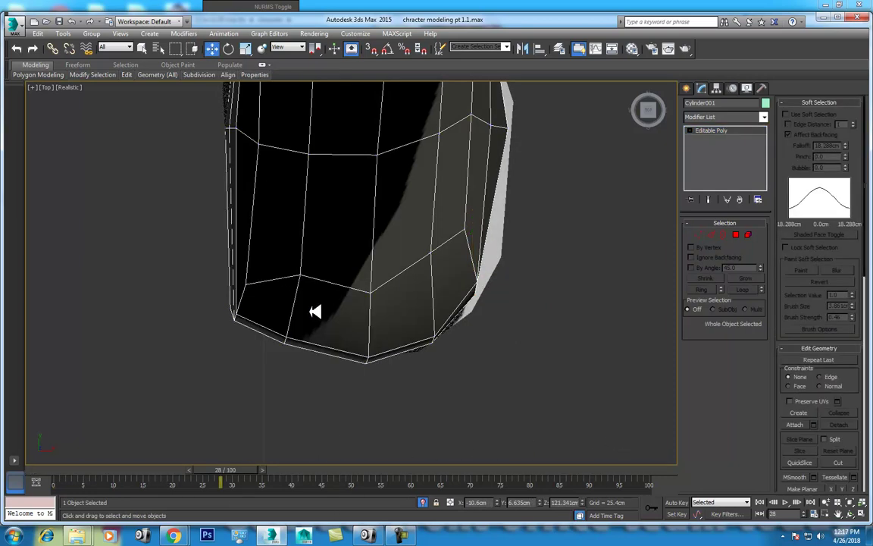
Step: Assign the grey streaked noise material to the boot from the Material Editor
{"action": "key", "text": "m"}
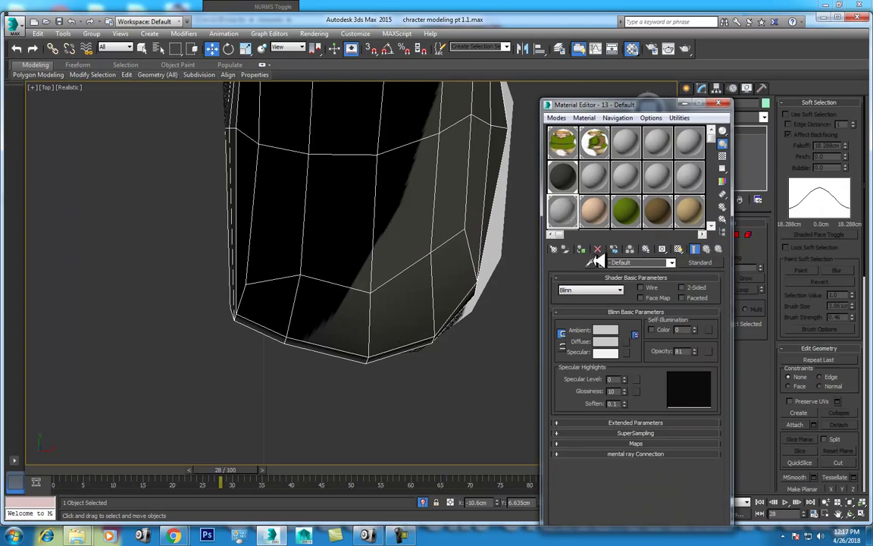
{"action": "left_click", "coordinate": [582, 250]}
{"action": "left_click", "coordinate": [720, 104]}
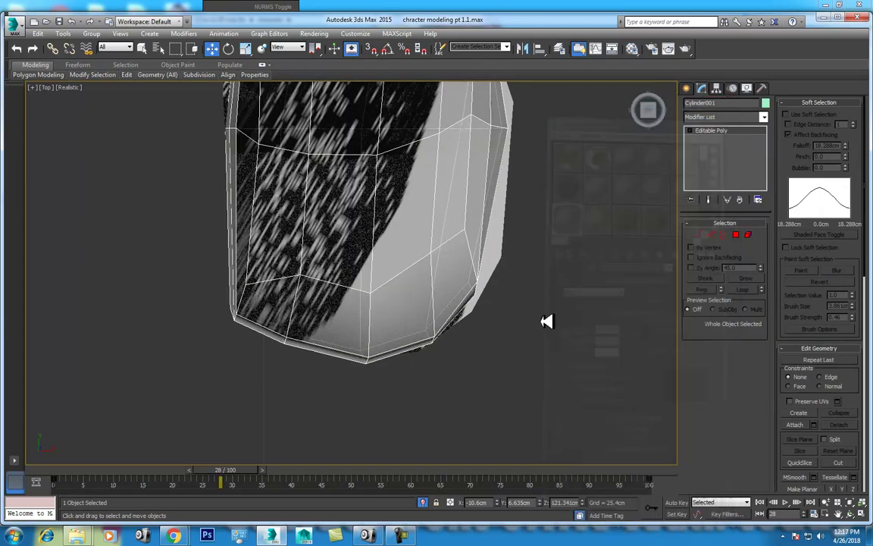
{"action": "mouse_move", "coordinate": [199, 472]}
{"action": "left_mouse_down"}
{"action": "mouse_move", "coordinate": [93, 471]}
{"action": "mouse_move", "coordinate": [382, 455]}
{"action": "mouse_move", "coordinate": [501, 429]}
{"action": "left_mouse_up"}
Step: Return to Vertex mode and select three vertices on the boot's lower edge
{"action": "key", "text": "w"}
{"action": "key", "text": "1"}
{"action": "middle_click_drag", "start_coordinate": [502, 284], "coordinate": [503, 352]}
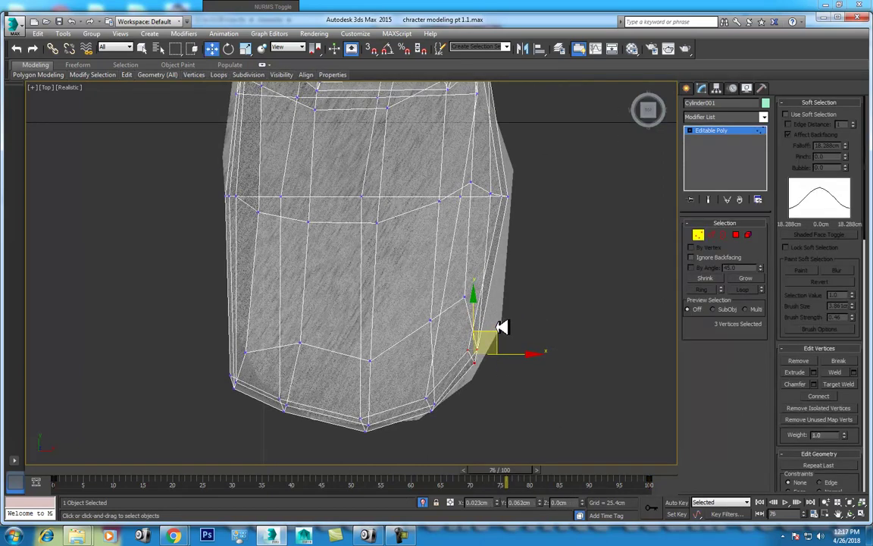
Step: Shift three edge vertices and one single vertex up and to the right
{"action": "left_click_drag", "start_coordinate": [502, 328], "coordinate": [508, 314]}
{"action": "left_click", "coordinate": [465, 297]}
{"action": "left_click_drag", "start_coordinate": [499, 274], "coordinate": [514, 238]}
{"action": "middle_click_drag", "start_coordinate": [516, 164], "coordinate": [520, 231]}
Step: Raise the bottom-left corner vertices to round that corner
{"action": "left_click_drag", "start_coordinate": [430, 296], "coordinate": [430, 296]}
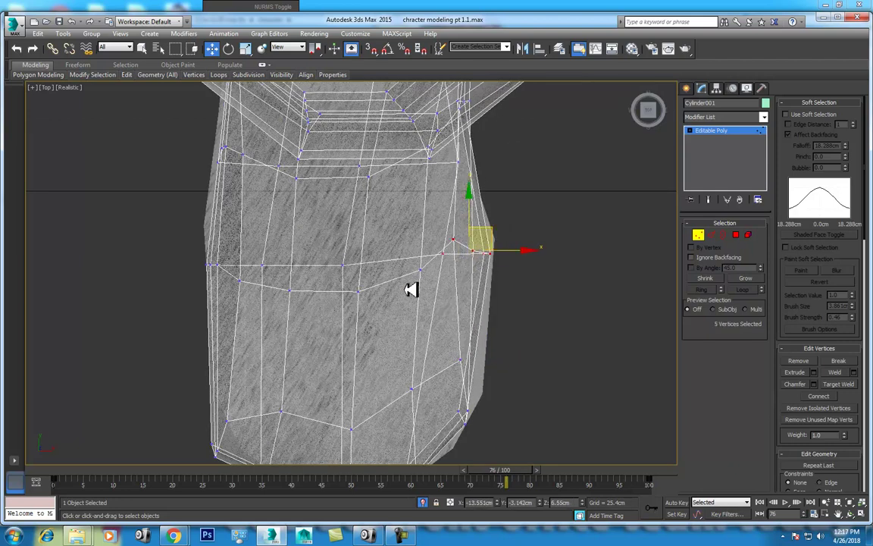
{"action": "middle_click_drag", "start_coordinate": [411, 289], "coordinate": [457, 251]}
{"action": "left_click_drag", "start_coordinate": [290, 267], "coordinate": [290, 266]}
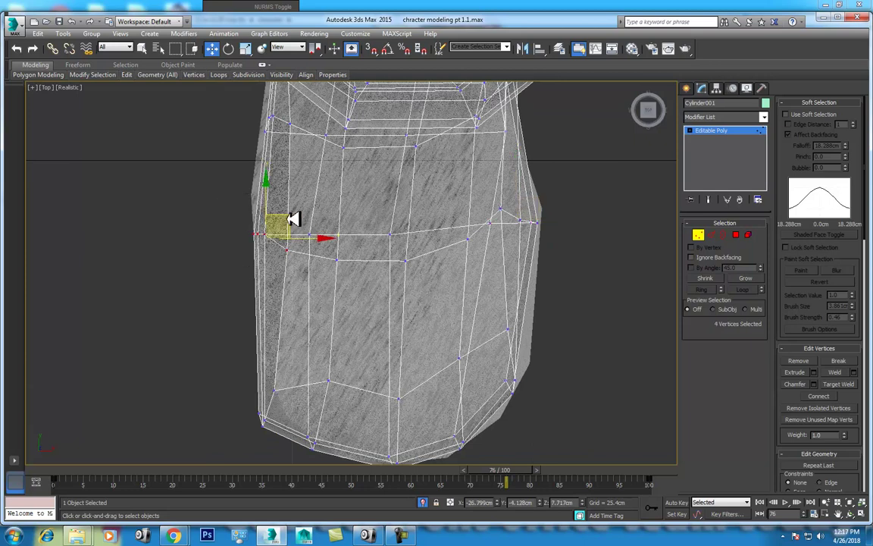
{"action": "middle_click_drag", "start_coordinate": [300, 318], "coordinate": [310, 258]}
{"action": "left_click_drag", "start_coordinate": [311, 298], "coordinate": [241, 404]}
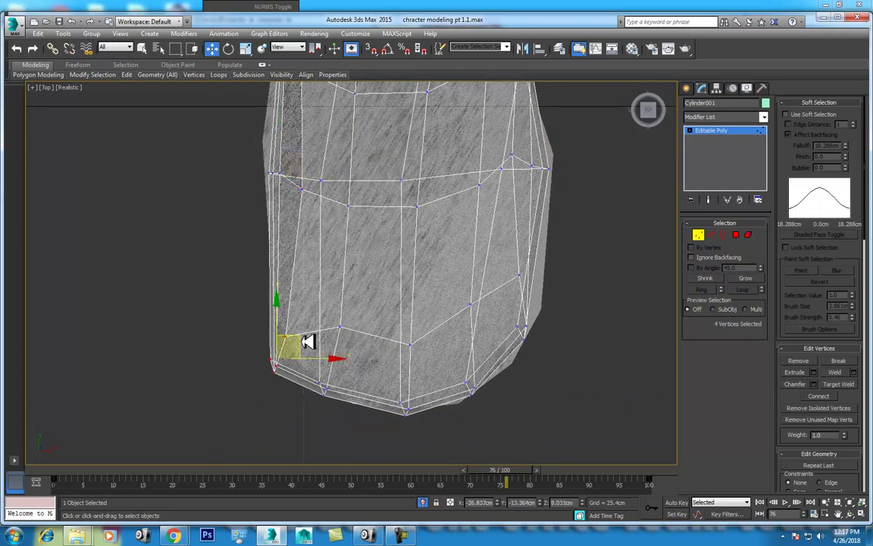
{"action": "mouse_move", "coordinate": [294, 345]}
{"action": "left_mouse_down"}
{"action": "mouse_move", "coordinate": [298, 285]}
{"action": "mouse_move", "coordinate": [340, 364]}
{"action": "left_mouse_up"}
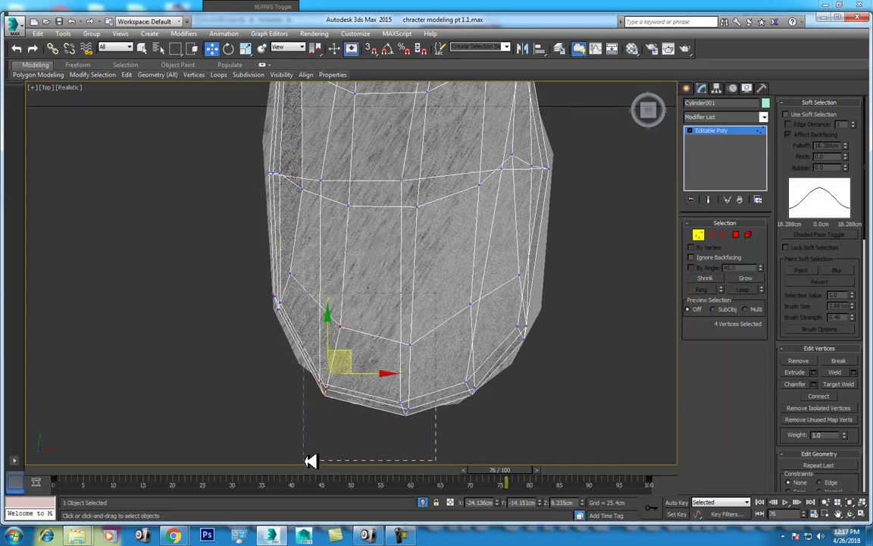
Step: Nudge eight bottom vertices up and move four lower-left vertices right and down
{"action": "key", "text": "F3"}
{"action": "left_click_drag", "start_coordinate": [424, 306], "coordinate": [317, 435]}
{"action": "key", "text": "F3"}
{"action": "left_click_drag", "start_coordinate": [370, 332], "coordinate": [372, 317]}
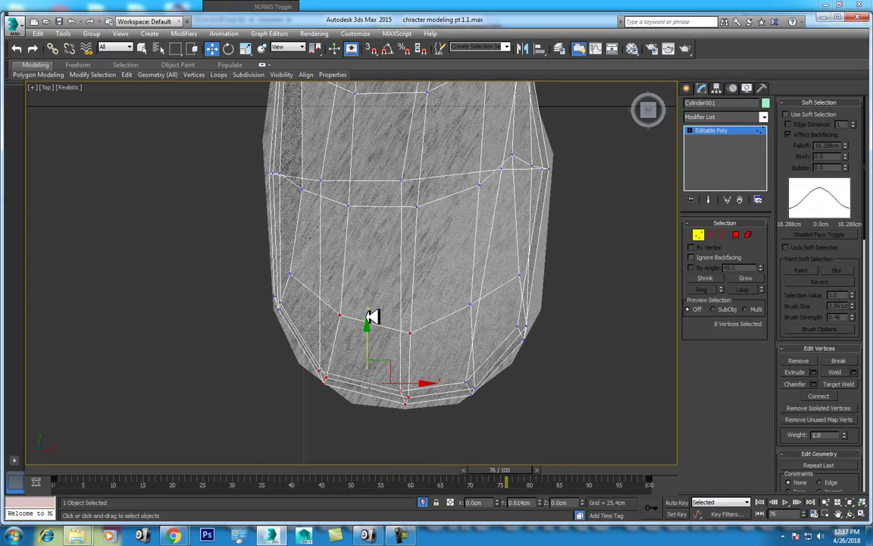
{"action": "mouse_move", "coordinate": [319, 253]}
{"action": "left_mouse_down"}
{"action": "mouse_move", "coordinate": [351, 351]}
{"action": "mouse_move", "coordinate": [375, 351]}
{"action": "left_mouse_up"}
Step: Show the boot shaded in Perspective and orbit to its side
{"action": "key", "text": "p"}
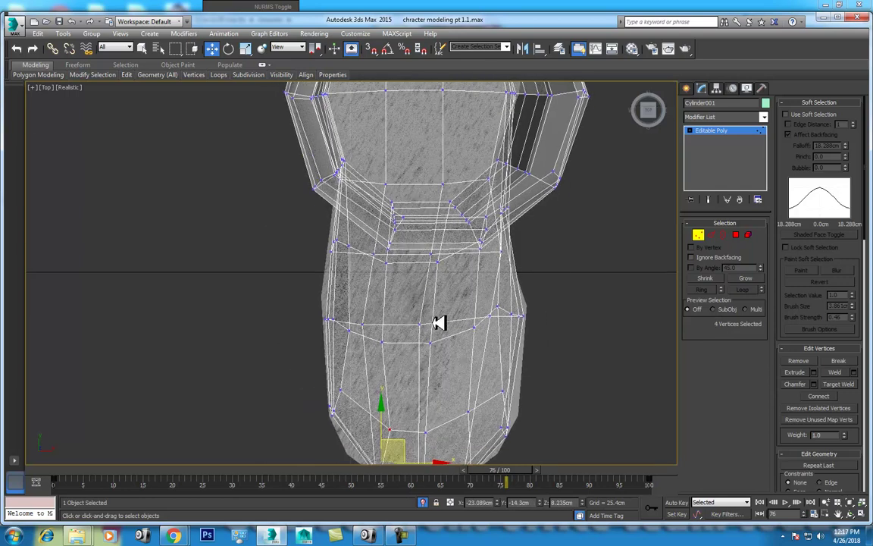
{"action": "middle_click_drag", "start_coordinate": [440, 323], "coordinate": [440, 339]}
{"action": "scroll", "coordinate": [440, 339], "scroll_direction": "up", "scroll_amount": 3}
{"action": "key", "text": "F3"}
{"action": "scroll", "coordinate": [454, 331], "scroll_direction": "down", "scroll_amount": 5}
{"action": "left_click_drag", "start_coordinate": [500, 470], "coordinate": [76, 470]}
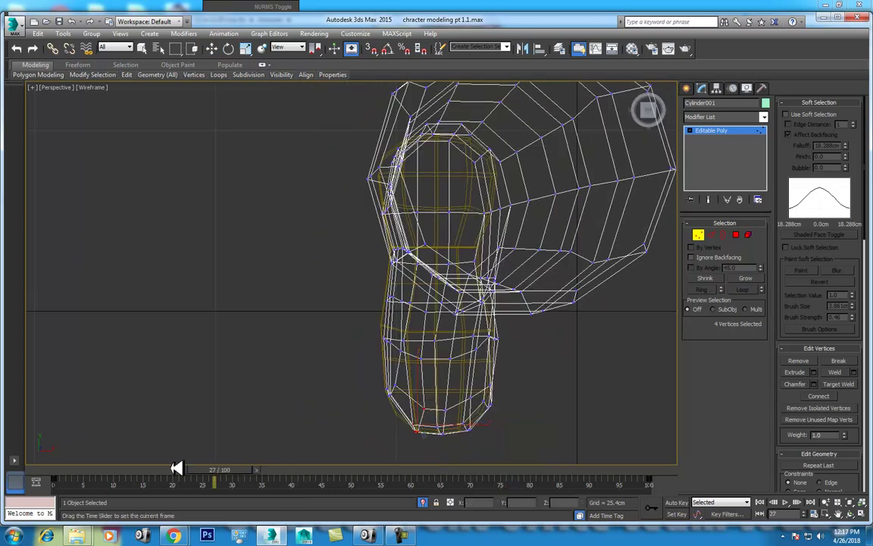
{"action": "left_click", "coordinate": [91, 87]}
{"action": "left_click", "coordinate": [121, 110]}
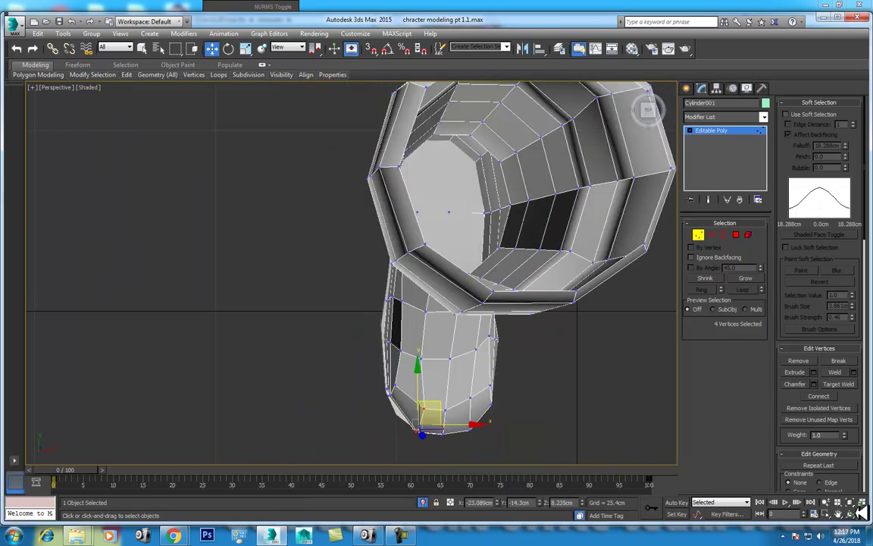
{"action": "left_click", "coordinate": [862, 514]}
{"action": "mouse_move", "coordinate": [403, 292]}
{"action": "left_mouse_down"}
{"action": "mouse_move", "coordinate": [431, 220]}
{"action": "mouse_move", "coordinate": [370, 301]}
{"action": "mouse_move", "coordinate": [410, 287]}
{"action": "mouse_move", "coordinate": [396, 297]}
{"action": "left_mouse_up"}
Step: Add MeshSmooth (NURMS, 1 iteration) above Editable Poly, then resume at Vertex level
{"action": "key", "text": "w"}
{"action": "left_click", "coordinate": [735, 117]}
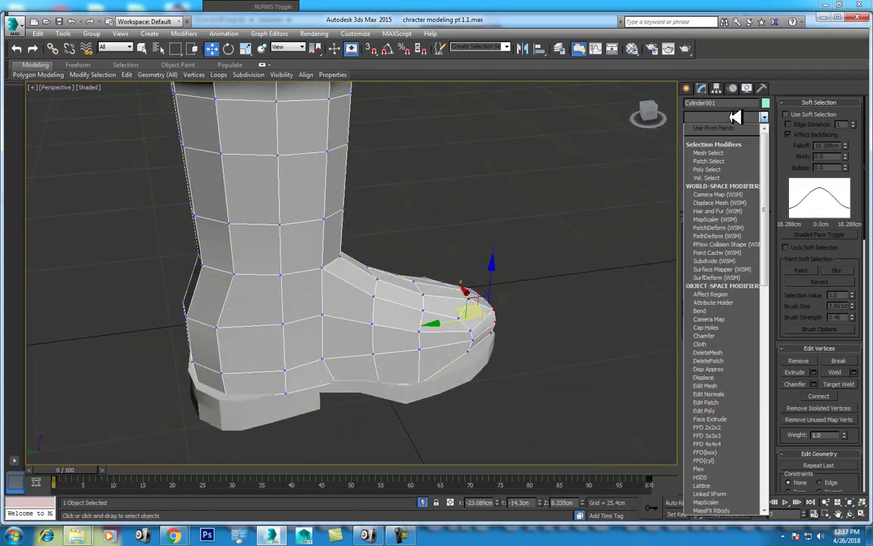
{"action": "key", "text": "m"}
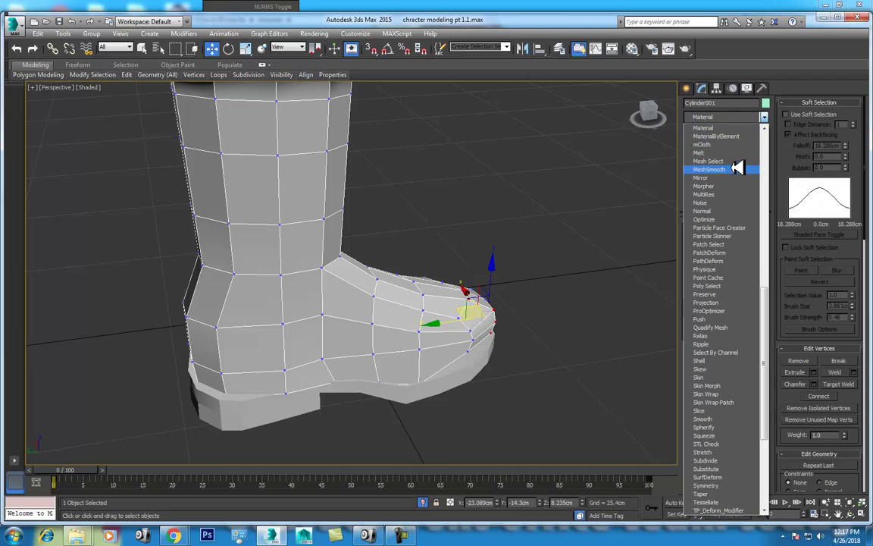
{"action": "left_click", "coordinate": [741, 169]}
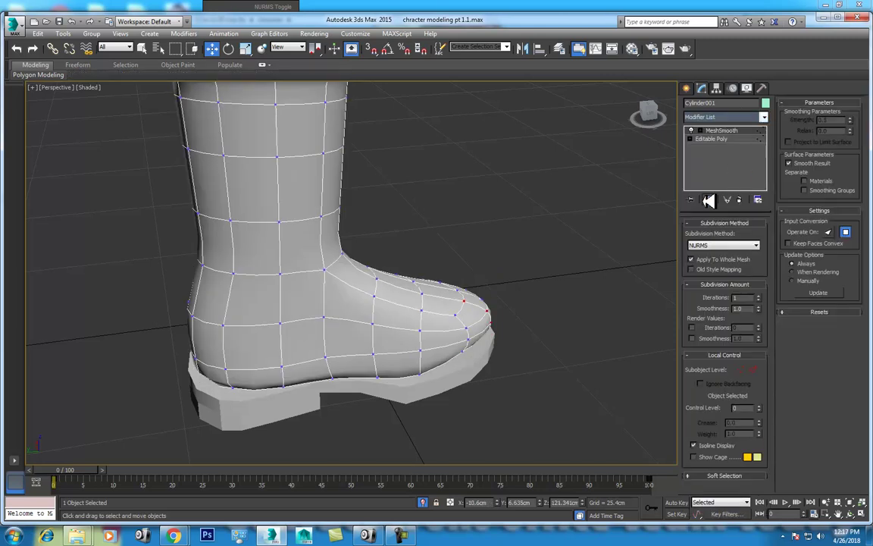
{"action": "left_click", "coordinate": [690, 139]}
{"action": "left_click", "coordinate": [709, 147]}
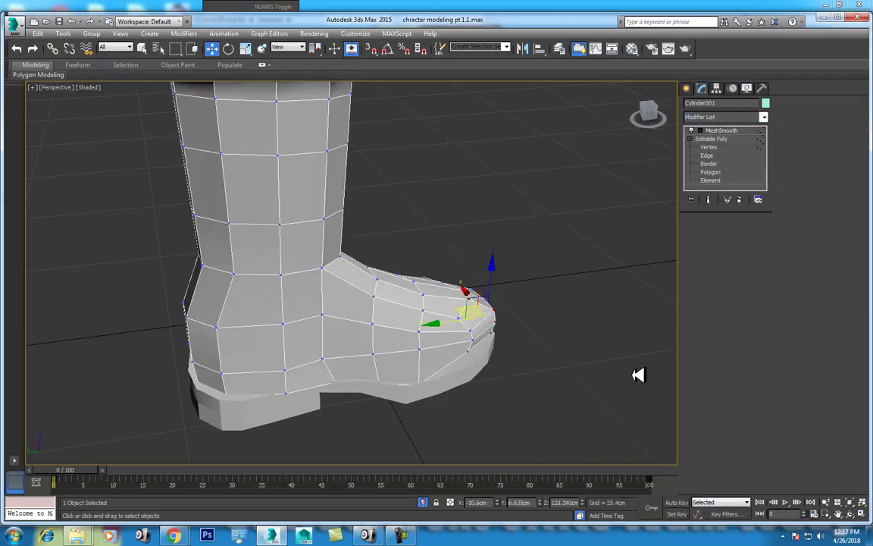
Step: With the smoothed end result shown, lower the foot's underside vertices onto the sole in Left view
{"action": "middle_click_drag", "start_coordinate": [386, 302], "coordinate": [556, 280], "text": "alt"}
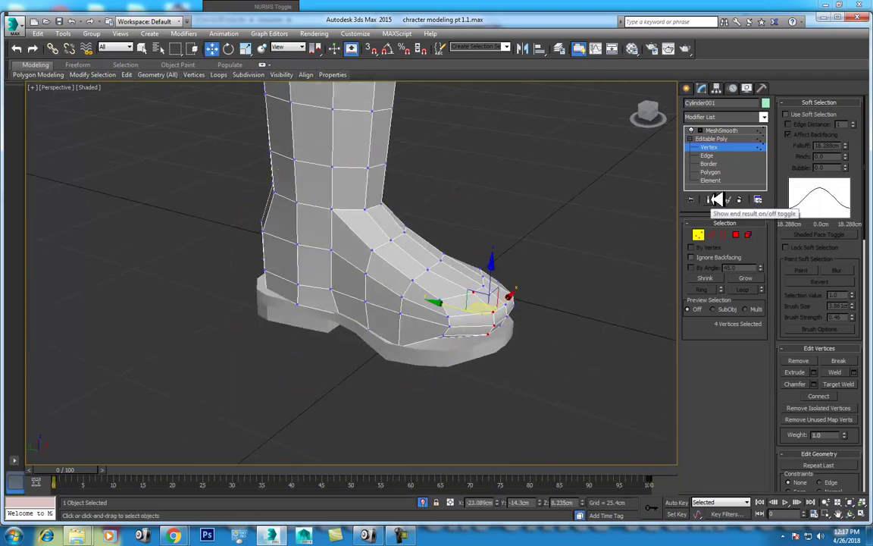
{"action": "left_click", "coordinate": [716, 199]}
{"action": "scroll", "coordinate": [470, 285], "scroll_direction": "up", "scroll_amount": 2}
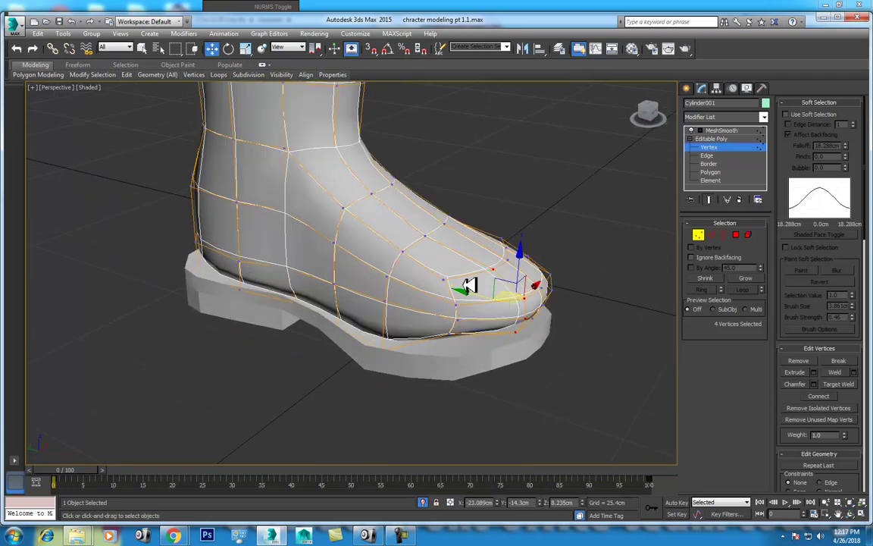
{"action": "left_click_drag", "start_coordinate": [408, 296], "coordinate": [366, 382]}
{"action": "middle_click_drag", "start_coordinate": [366, 331], "coordinate": [395, 330]}
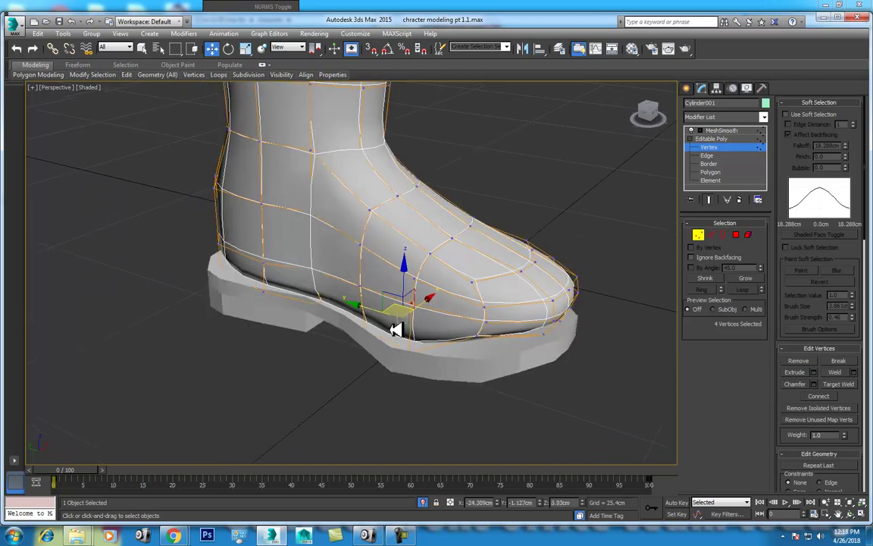
{"action": "key", "text": "l"}
{"action": "scroll", "coordinate": [444, 328], "scroll_direction": "up", "scroll_amount": 1}
{"action": "scroll", "coordinate": [445, 341], "scroll_direction": "up", "scroll_amount": 2}
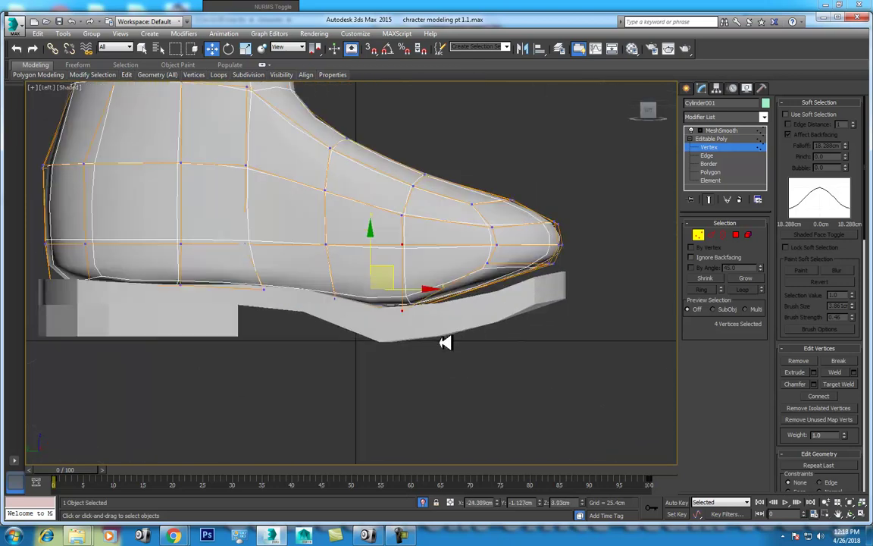
{"action": "left_click_drag", "start_coordinate": [379, 232], "coordinate": [378, 243]}
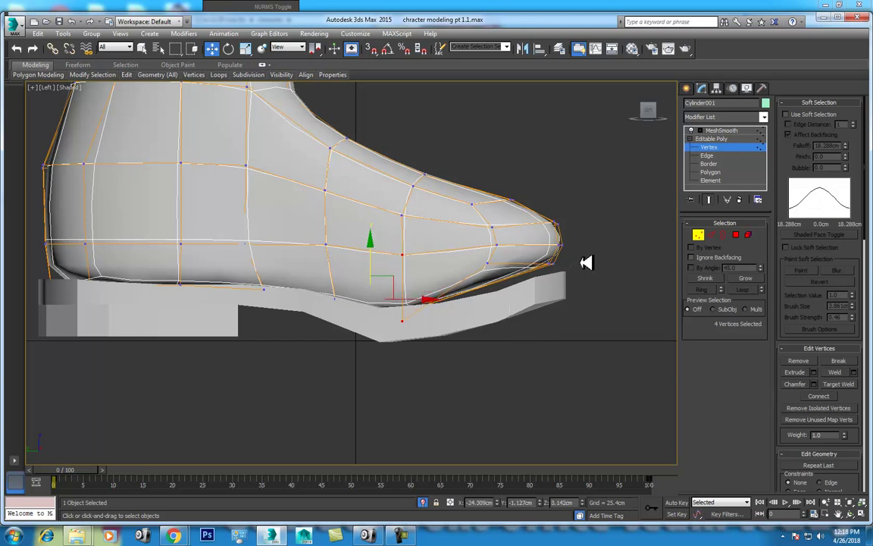
Step: Pull the toe-tip, heel and a seven-vertex column of vertices down toward the sole
{"action": "mouse_move", "coordinate": [524, 285]}
{"action": "left_mouse_down"}
{"action": "mouse_move", "coordinate": [576, 242]}
{"action": "mouse_move", "coordinate": [519, 339]}
{"action": "left_mouse_up"}
{"action": "left_click_drag", "start_coordinate": [486, 261], "coordinate": [489, 221]}
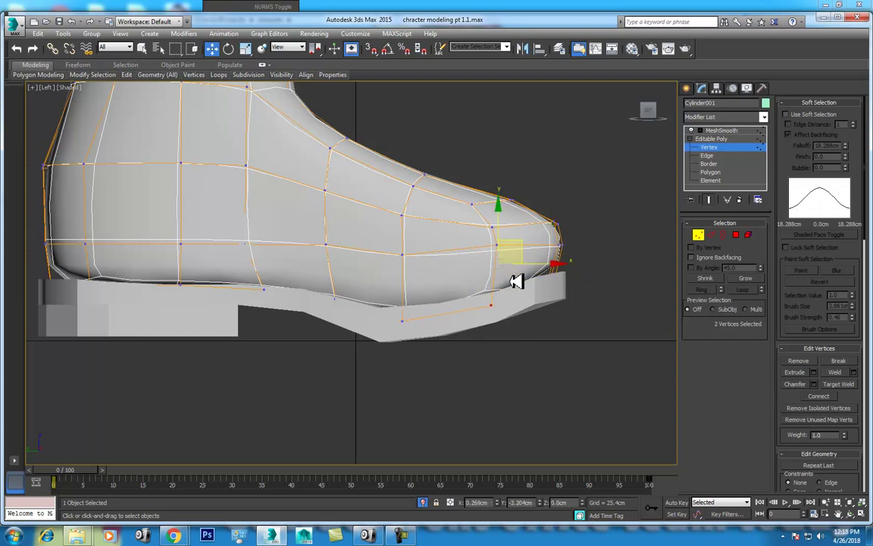
{"action": "scroll", "coordinate": [502, 261], "scroll_direction": "up", "scroll_amount": 2}
{"action": "scroll", "coordinate": [389, 307], "scroll_direction": "down", "scroll_amount": 2}
{"action": "scroll", "coordinate": [307, 309], "scroll_direction": "up", "scroll_amount": 2}
{"action": "left_click_drag", "start_coordinate": [279, 263], "coordinate": [159, 364]}
{"action": "left_click_drag", "start_coordinate": [242, 286], "coordinate": [241, 316]}
{"action": "left_click_drag", "start_coordinate": [370, 369], "coordinate": [370, 370]}
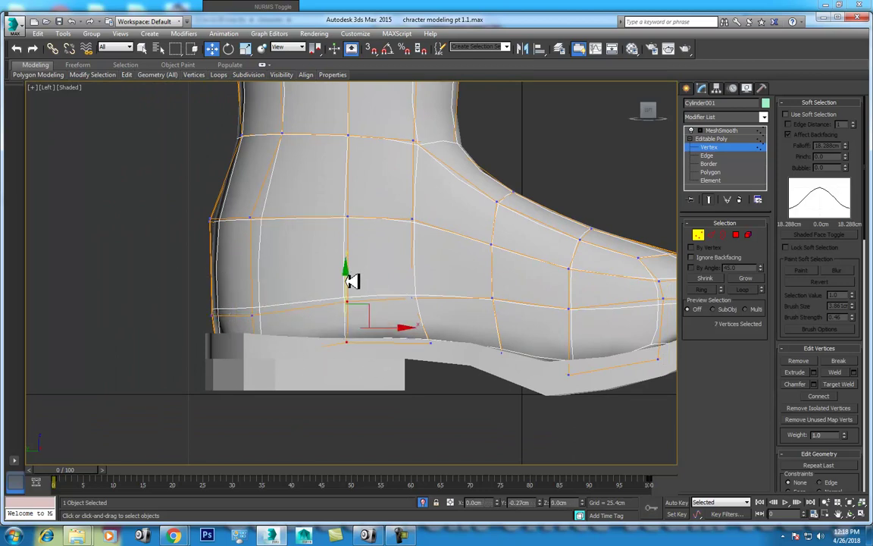
{"action": "left_click_drag", "start_coordinate": [357, 274], "coordinate": [376, 294]}
Step: Lower the vertices along the front of the sole and shift the ankle-front vertices up and back
{"action": "left_click_drag", "start_coordinate": [432, 336], "coordinate": [440, 362]}
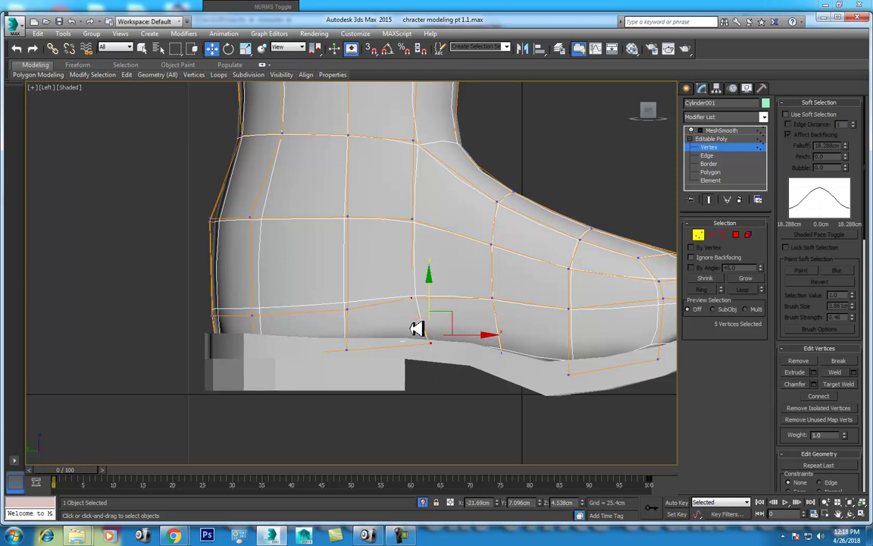
{"action": "left_click_drag", "start_coordinate": [431, 284], "coordinate": [491, 290]}
{"action": "left_click_drag", "start_coordinate": [480, 383], "coordinate": [477, 387]}
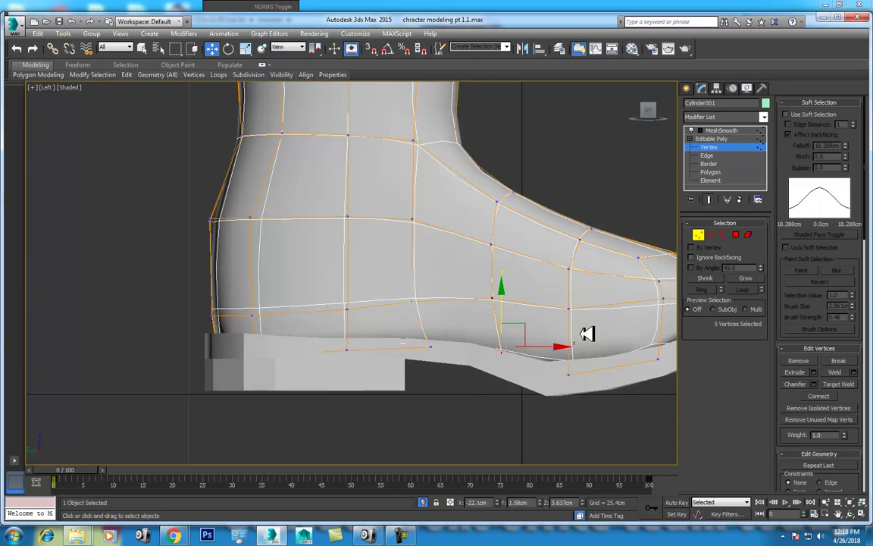
{"action": "left_click_drag", "start_coordinate": [550, 407], "coordinate": [557, 407]}
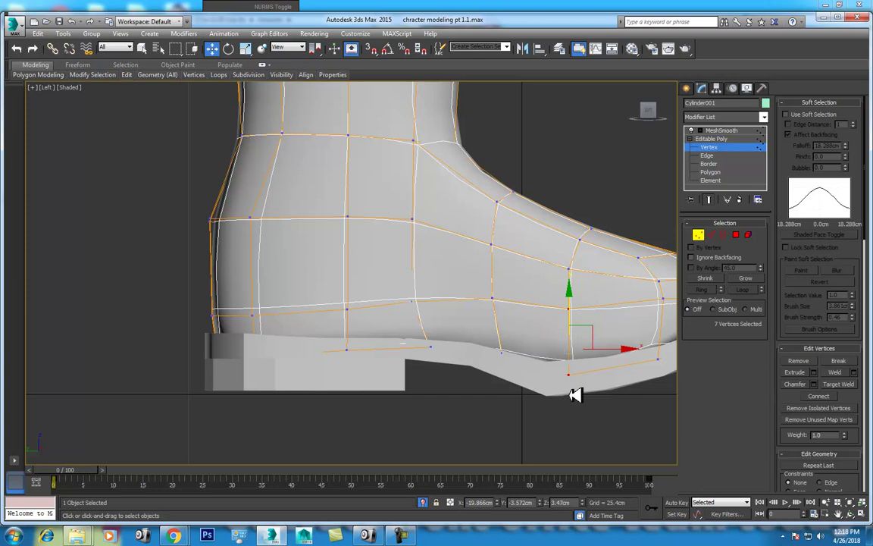
{"action": "middle_click_drag", "start_coordinate": [619, 382], "coordinate": [519, 348]}
{"action": "mouse_move", "coordinate": [535, 305]}
{"action": "middle_mouse_down"}
{"action": "mouse_move", "coordinate": [518, 353]}
{"action": "mouse_move", "coordinate": [529, 412]}
{"action": "middle_mouse_up"}
{"action": "left_click_drag", "start_coordinate": [362, 241], "coordinate": [372, 287]}
{"action": "left_click_drag", "start_coordinate": [415, 252], "coordinate": [410, 241]}
Step: Lower the vertices at the back of the heel slightly in the side view
{"action": "scroll", "coordinate": [433, 263], "scroll_direction": "down", "scroll_amount": 3}
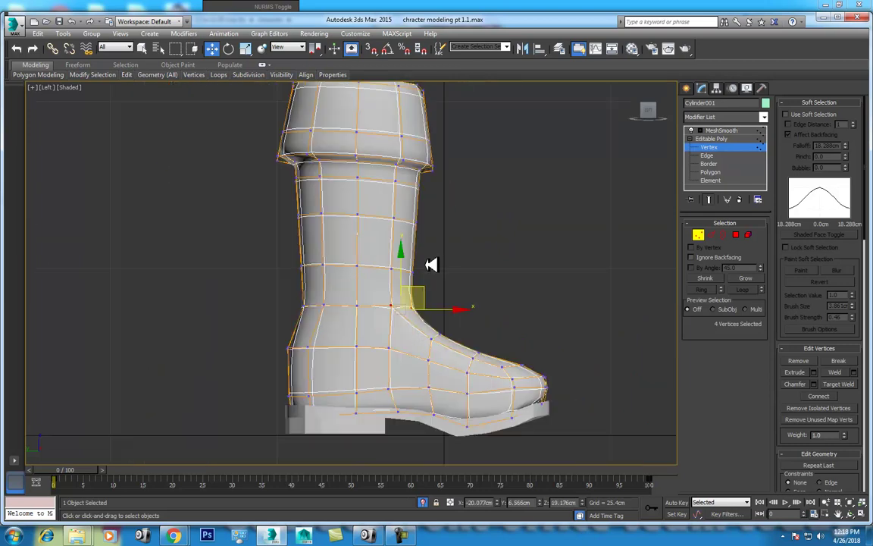
{"action": "scroll", "coordinate": [448, 278], "scroll_direction": "down", "scroll_amount": 1}
{"action": "left_click_drag", "start_coordinate": [295, 262], "coordinate": [307, 324]}
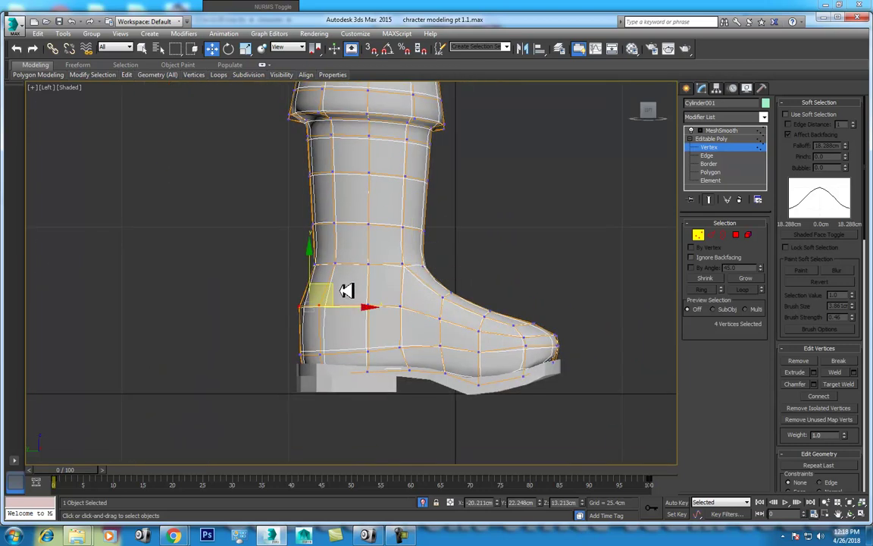
{"action": "left_click_drag", "start_coordinate": [337, 287], "coordinate": [337, 290]}
Step: In Top view, nudge two back vertices sideways and move a neighbouring vertex inward
{"action": "key", "text": "p"}
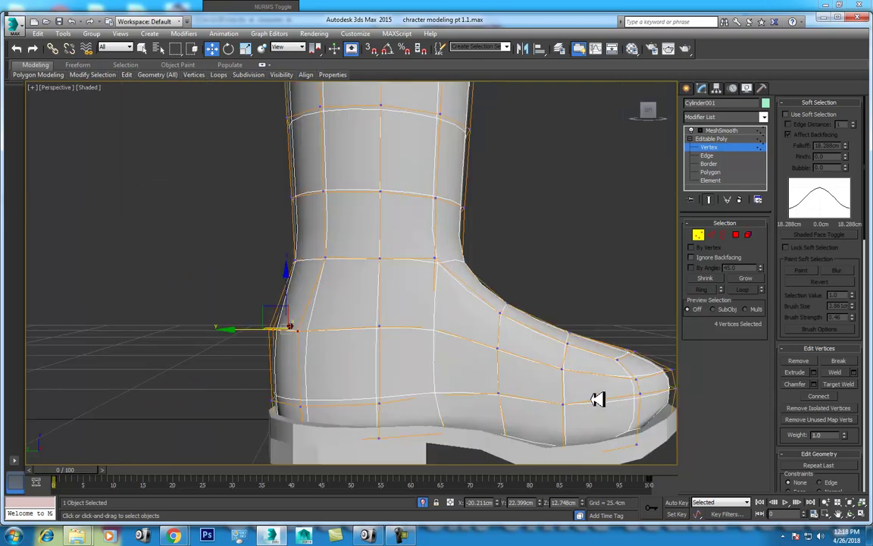
{"action": "key", "text": "ctrl+r"}
{"action": "mouse_move", "coordinate": [506, 322]}
{"action": "left_mouse_down"}
{"action": "mouse_move", "coordinate": [318, 273]}
{"action": "mouse_move", "coordinate": [319, 328]}
{"action": "mouse_move", "coordinate": [353, 339]}
{"action": "left_mouse_up"}
{"action": "key", "text": "w"}
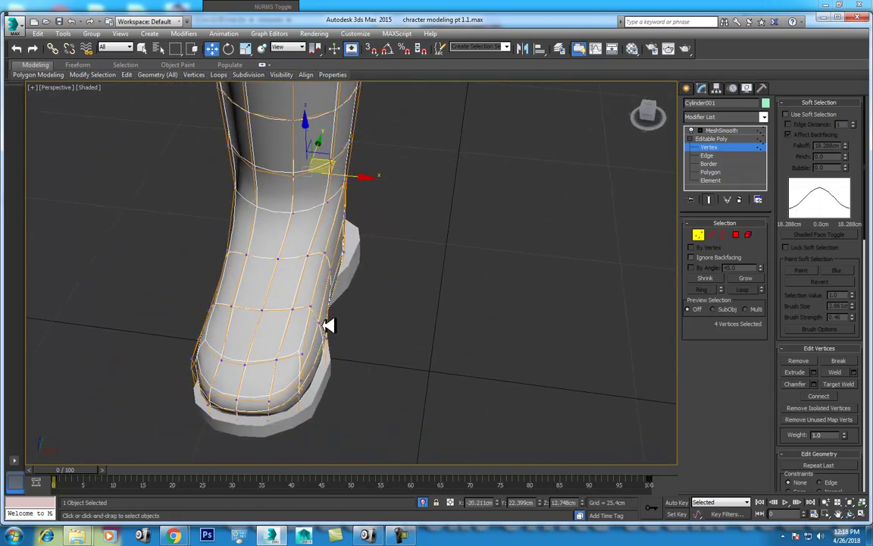
{"action": "left_click", "coordinate": [326, 322]}
{"action": "left_click", "coordinate": [331, 341], "text": "ctrl"}
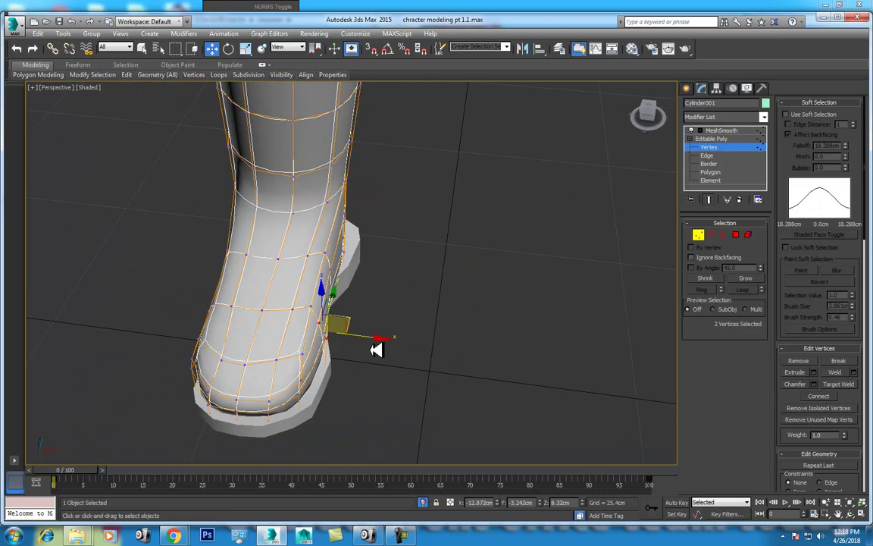
{"action": "key", "text": "t"}
{"action": "scroll", "coordinate": [390, 351], "scroll_direction": "down", "scroll_amount": 2}
{"action": "scroll", "coordinate": [433, 336], "scroll_direction": "up", "scroll_amount": 2}
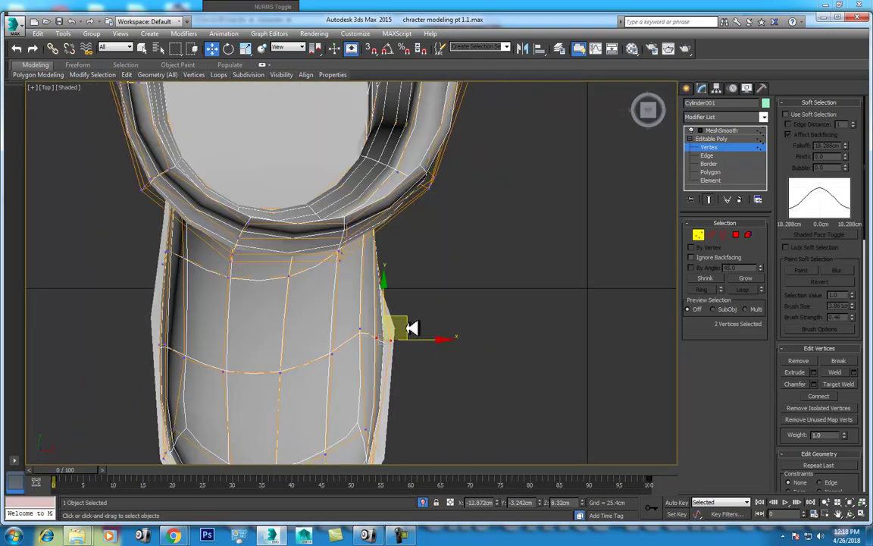
{"action": "mouse_move", "coordinate": [414, 317]}
{"action": "left_mouse_down"}
{"action": "mouse_move", "coordinate": [386, 344]}
{"action": "mouse_move", "coordinate": [405, 324]}
{"action": "left_mouse_up"}
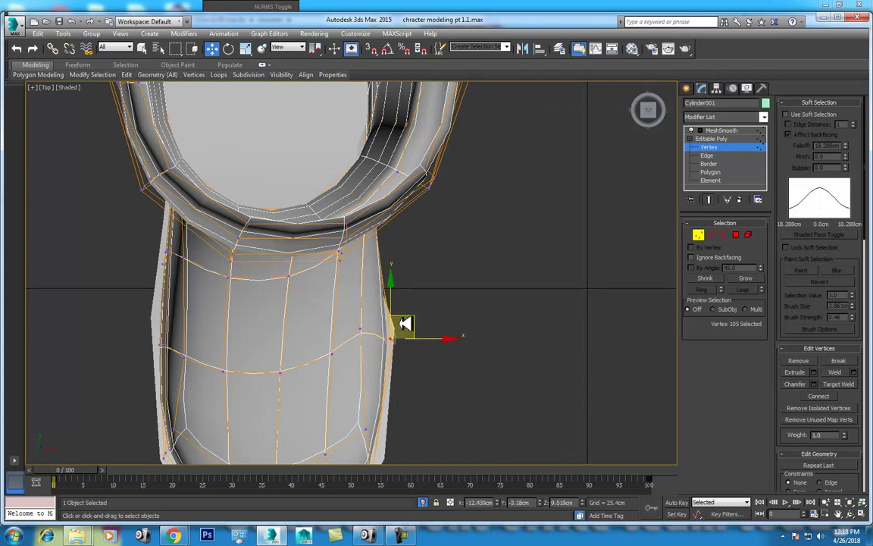
{"action": "left_click", "coordinate": [362, 328]}
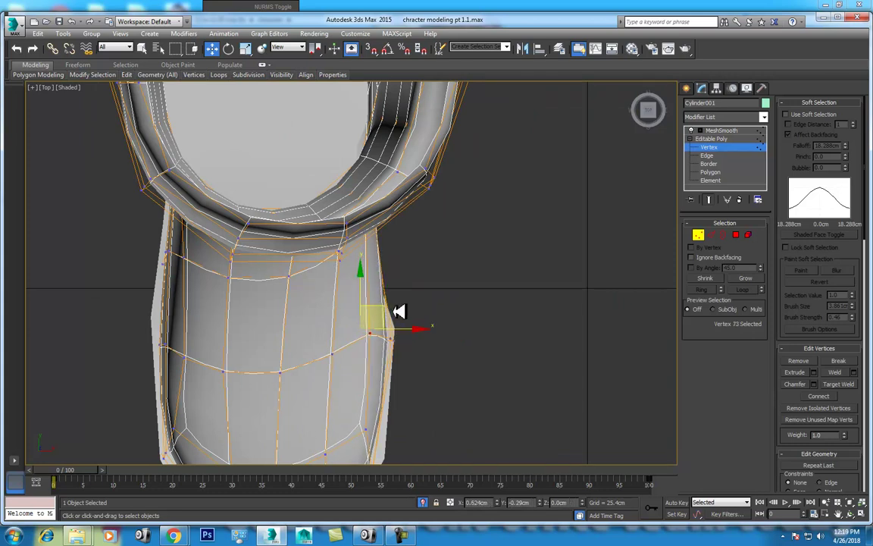
{"action": "middle_click_drag", "start_coordinate": [399, 308], "coordinate": [296, 315]}
Step: Select the vertices along the boot's other side and orbit around the boot to review it
{"action": "mouse_move", "coordinate": [176, 338]}
{"action": "left_mouse_down"}
{"action": "mouse_move", "coordinate": [231, 316]}
{"action": "mouse_move", "coordinate": [216, 300]}
{"action": "left_mouse_up"}
{"action": "key", "text": "p"}
{"action": "middle_click_drag", "start_coordinate": [249, 334], "coordinate": [273, 306], "text": "alt"}
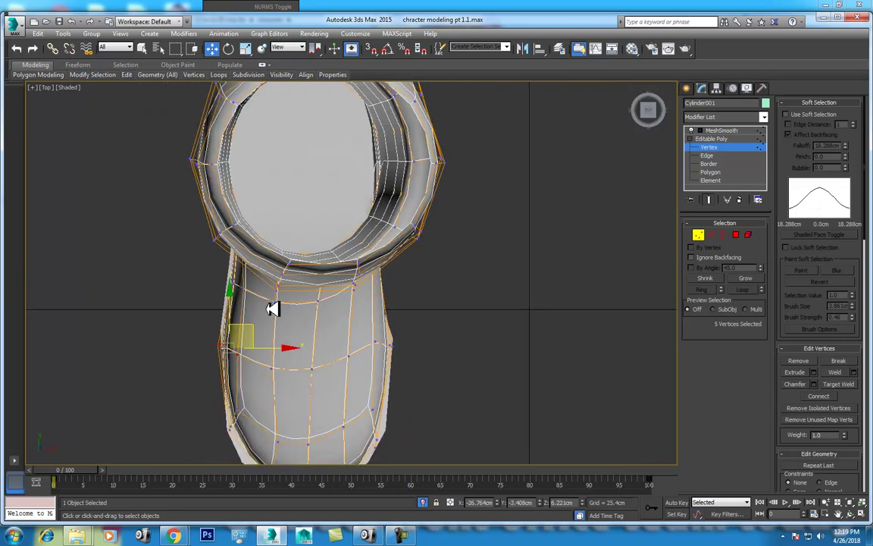
{"action": "middle_click_drag", "start_coordinate": [260, 349], "coordinate": [439, 386], "text": "alt"}
{"action": "key", "text": "z"}
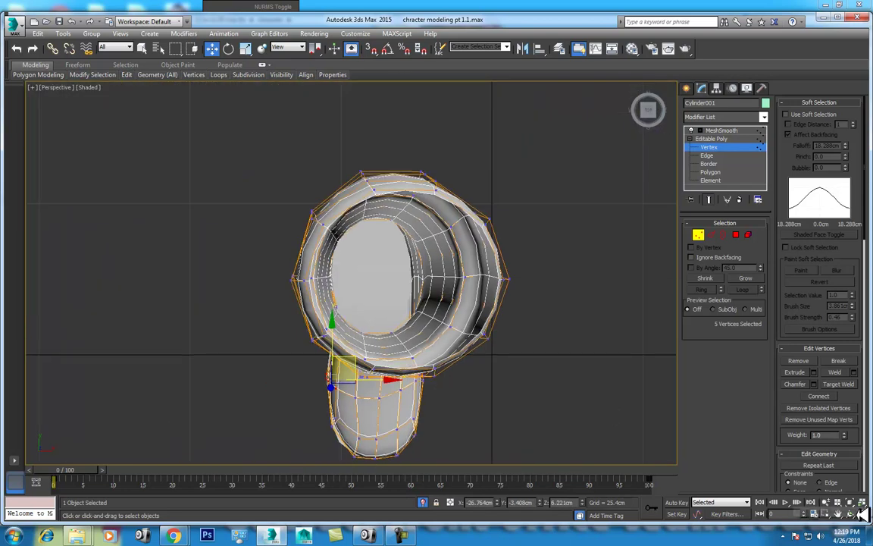
{"action": "left_click", "coordinate": [861, 514]}
{"action": "left_click", "coordinate": [862, 514]}
{"action": "left_click", "coordinate": [850, 514]}
{"action": "mouse_move", "coordinate": [457, 311]}
{"action": "left_mouse_down"}
{"action": "mouse_move", "coordinate": [416, 243]}
{"action": "mouse_move", "coordinate": [409, 317]}
{"action": "mouse_move", "coordinate": [327, 327]}
{"action": "mouse_move", "coordinate": [395, 341]}
{"action": "mouse_move", "coordinate": [415, 335]}
{"action": "mouse_move", "coordinate": [430, 353]}
{"action": "mouse_move", "coordinate": [454, 356]}
{"action": "mouse_move", "coordinate": [419, 370]}
{"action": "mouse_move", "coordinate": [392, 347]}
{"action": "mouse_move", "coordinate": [448, 379]}
{"action": "left_mouse_up"}
Step: Leave the boot, enter the sole's (Box001) Vertex level and select its heel vertices in Left view
{"action": "right_click", "coordinate": [448, 379]}
{"action": "right_click", "coordinate": [400, 290]}
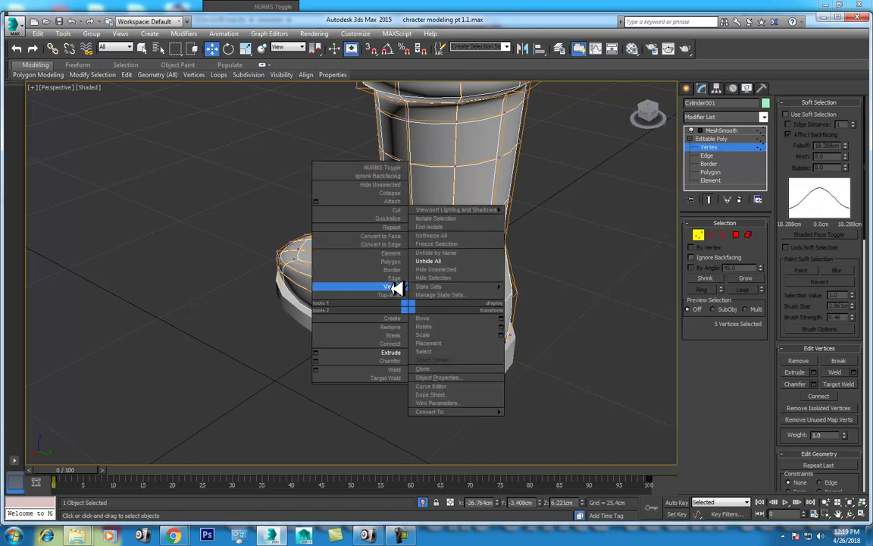
{"action": "left_click", "coordinate": [391, 289]}
{"action": "left_click", "coordinate": [473, 379]}
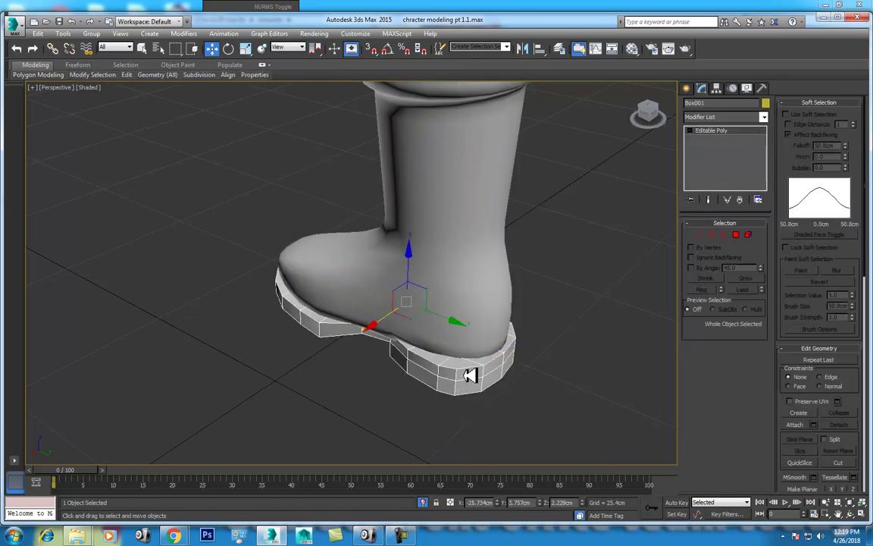
{"action": "left_click", "coordinate": [699, 233]}
{"action": "key", "text": "l"}
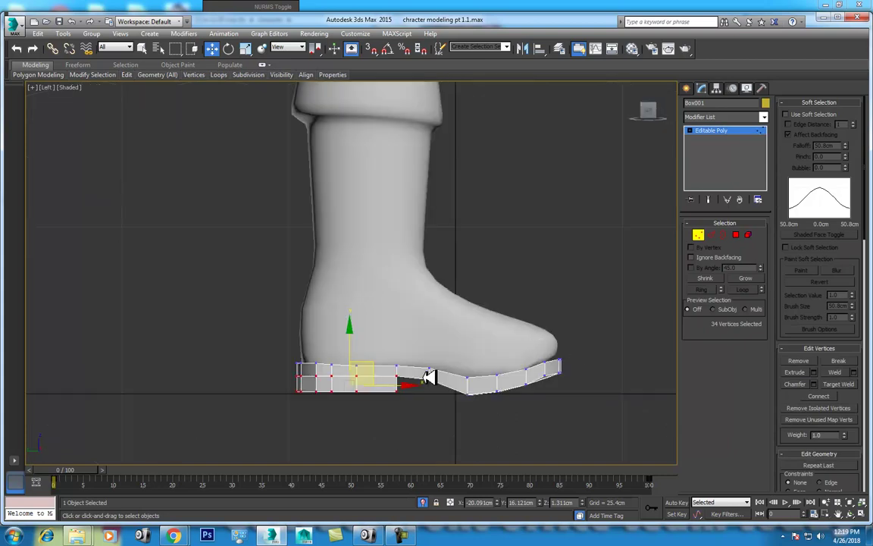
{"action": "left_click_drag", "start_coordinate": [269, 324], "coordinate": [348, 388]}
{"action": "left_click_drag", "start_coordinate": [410, 416], "coordinate": [410, 417]}
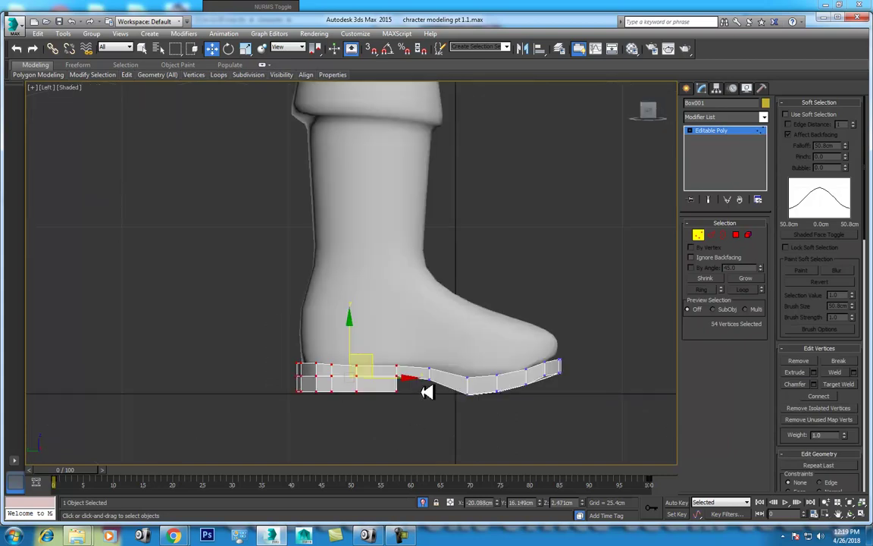
Step: Scale the sole's heel vertices inward so they fit under the boot
{"action": "key", "text": "p"}
{"action": "left_click", "coordinate": [850, 513]}
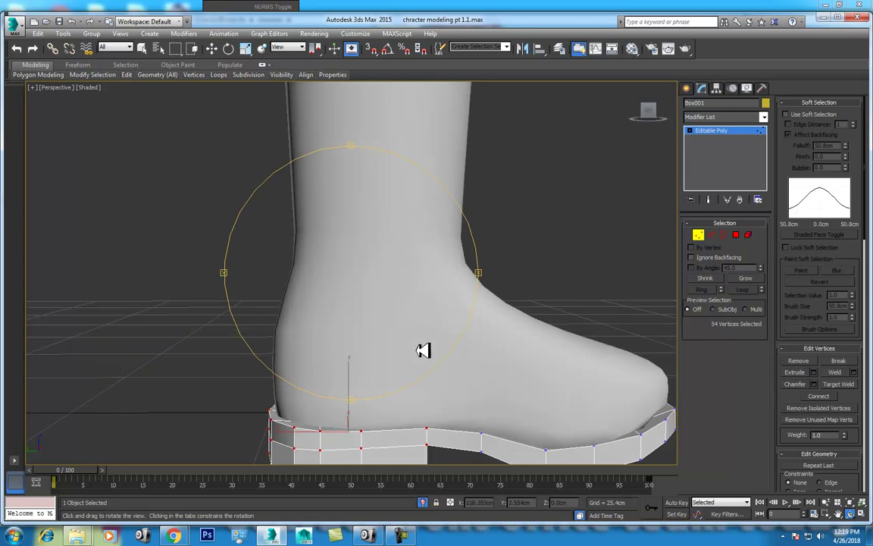
{"action": "left_click_drag", "start_coordinate": [423, 350], "coordinate": [378, 354]}
{"action": "right_click", "coordinate": [378, 354]}
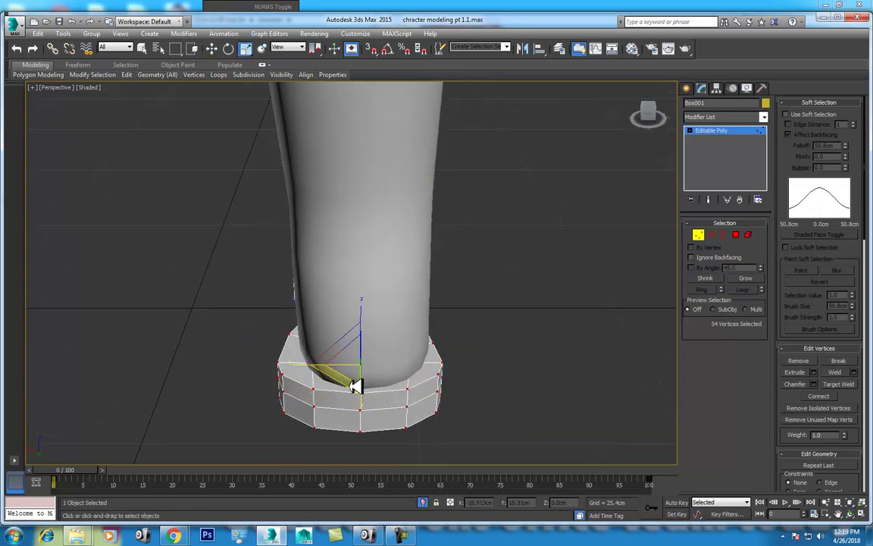
{"action": "left_click_drag", "start_coordinate": [301, 366], "coordinate": [306, 371]}
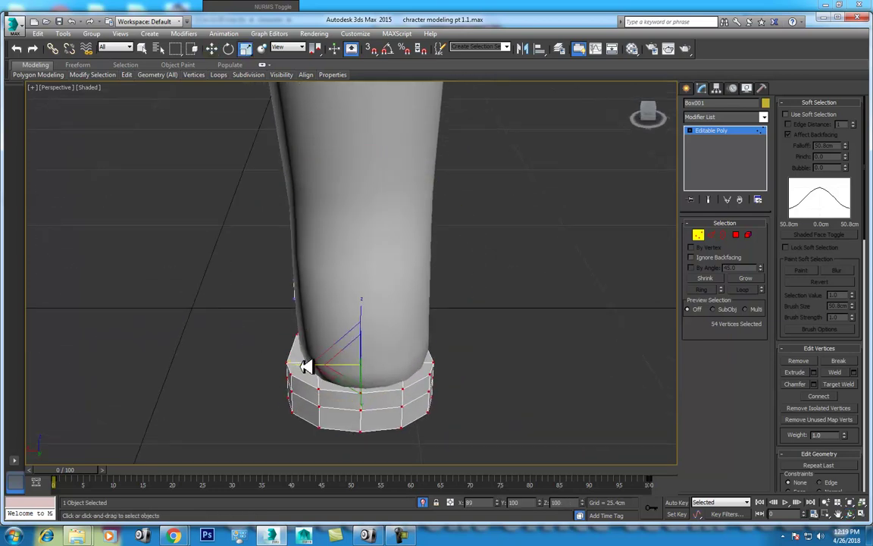
{"action": "left_click", "coordinate": [849, 513]}
{"action": "mouse_move", "coordinate": [359, 345]}
{"action": "left_mouse_down"}
{"action": "mouse_move", "coordinate": [423, 306]}
{"action": "mouse_move", "coordinate": [410, 278]}
{"action": "mouse_move", "coordinate": [413, 248]}
{"action": "mouse_move", "coordinate": [471, 308]}
{"action": "mouse_move", "coordinate": [433, 243]}
{"action": "mouse_move", "coordinate": [355, 306]}
{"action": "mouse_move", "coordinate": [253, 328]}
{"action": "mouse_move", "coordinate": [221, 312]}
{"action": "mouse_move", "coordinate": [228, 251]}
{"action": "mouse_move", "coordinate": [225, 283]}
{"action": "mouse_move", "coordinate": [195, 300]}
{"action": "mouse_move", "coordinate": [292, 347]}
{"action": "mouse_move", "coordinate": [433, 343]}
{"action": "mouse_move", "coordinate": [415, 352]}
{"action": "left_mouse_up"}
{"action": "right_click", "coordinate": [415, 353]}
Step: Return to the boot's Vertex level and select the vertices at the bottom of its heel
{"action": "right_click", "coordinate": [409, 311]}
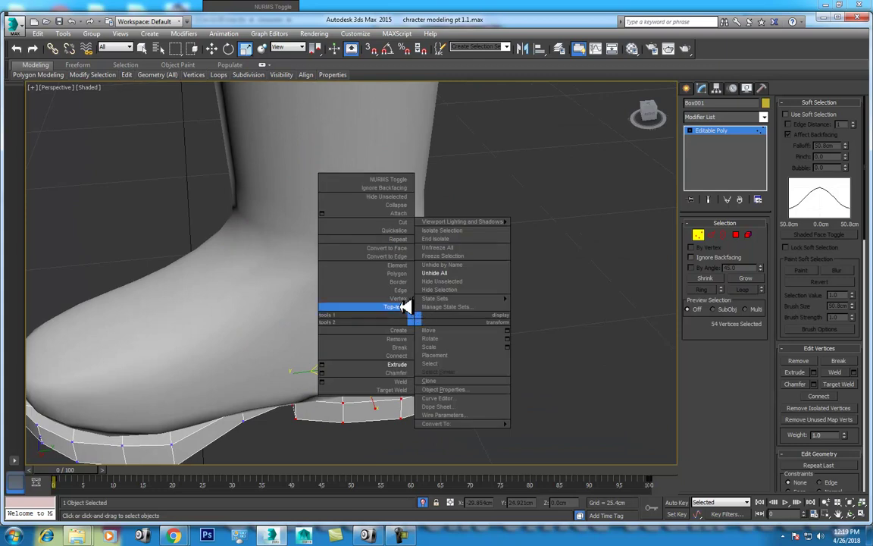
{"action": "left_click", "coordinate": [406, 306]}
{"action": "left_click", "coordinate": [389, 347]}
{"action": "left_click", "coordinate": [717, 139]}
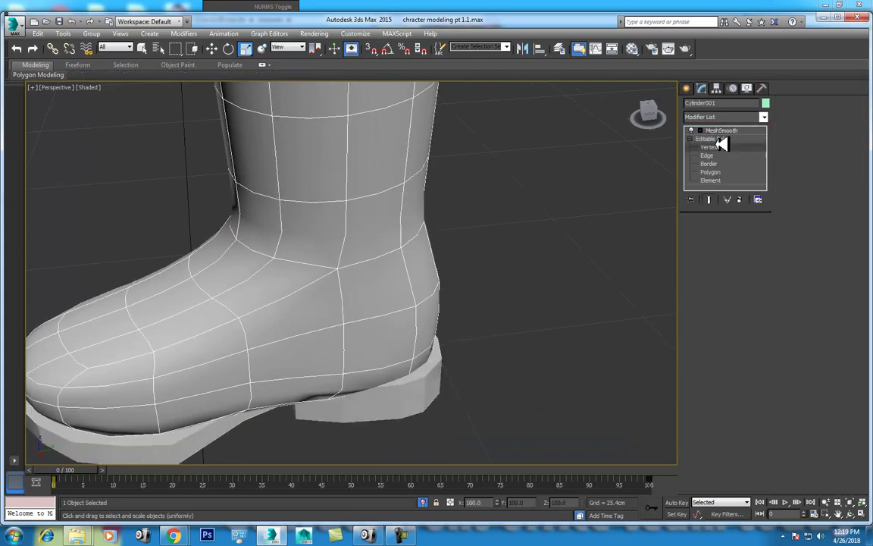
{"action": "left_click", "coordinate": [709, 147]}
{"action": "left_click_drag", "start_coordinate": [366, 431], "coordinate": [333, 368]}
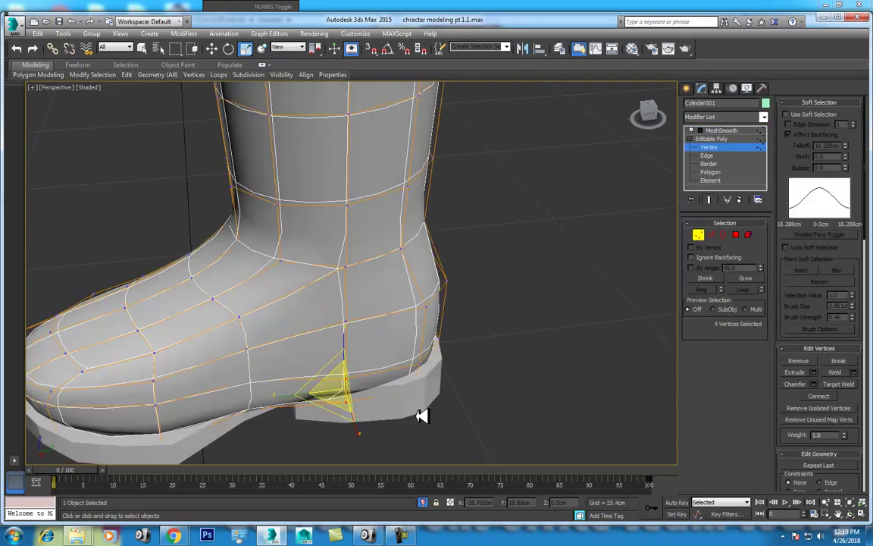
Step: Move the boot's bottom heel vertices along the sole so they line up with it
{"action": "key", "text": "w"}
{"action": "left_click", "coordinate": [863, 516]}
{"action": "left_click", "coordinate": [863, 516]}
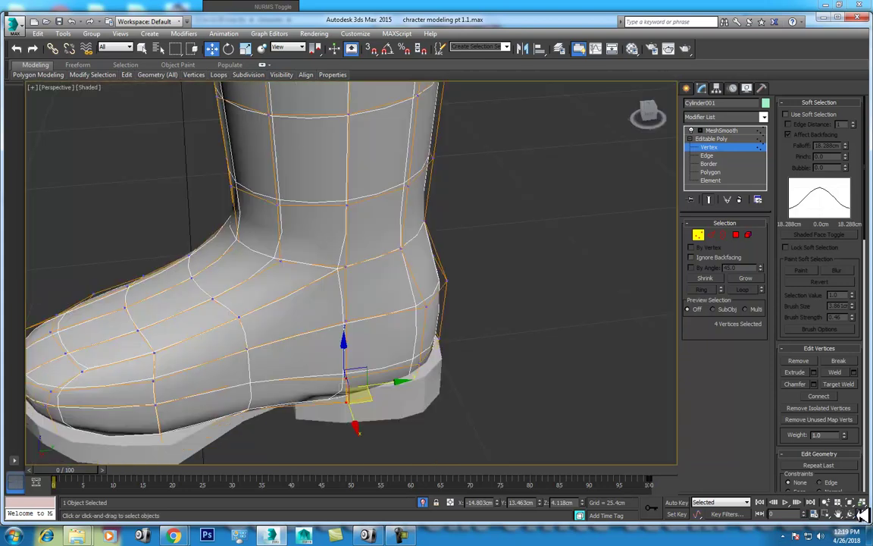
{"action": "left_click", "coordinate": [851, 513]}
{"action": "mouse_move", "coordinate": [410, 361]}
{"action": "left_mouse_down"}
{"action": "mouse_move", "coordinate": [390, 287]}
{"action": "mouse_move", "coordinate": [398, 256]}
{"action": "mouse_move", "coordinate": [384, 279]}
{"action": "left_mouse_up"}
{"action": "right_click", "coordinate": [376, 376]}
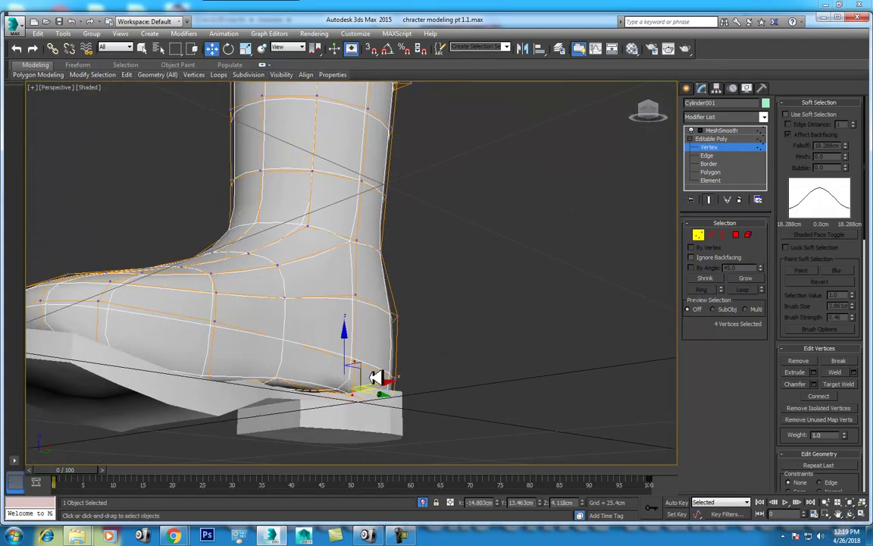
{"action": "mouse_move", "coordinate": [391, 381]}
{"action": "left_mouse_down"}
{"action": "mouse_move", "coordinate": [367, 379]}
{"action": "mouse_move", "coordinate": [284, 407]}
{"action": "left_mouse_up"}
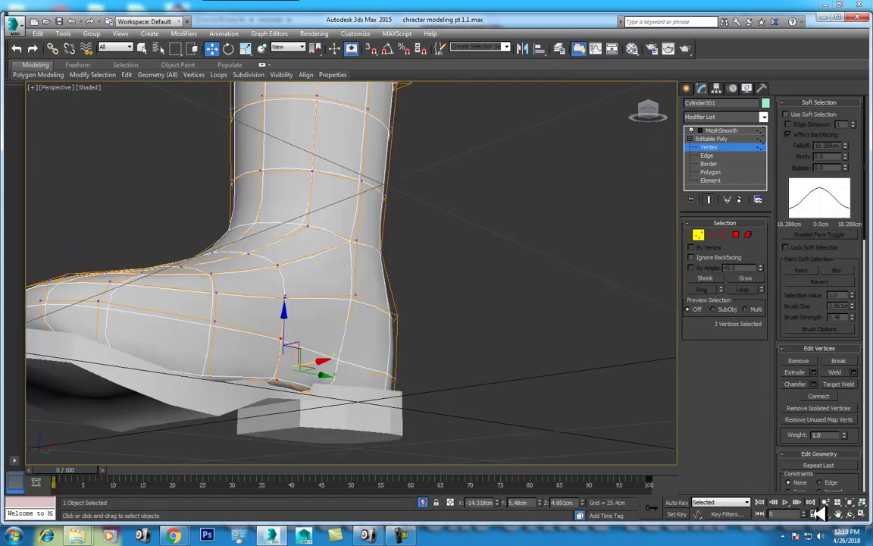
{"action": "left_click", "coordinate": [850, 513]}
{"action": "mouse_move", "coordinate": [389, 348]}
{"action": "left_mouse_down"}
{"action": "mouse_move", "coordinate": [324, 392]}
{"action": "mouse_move", "coordinate": [277, 385]}
{"action": "left_mouse_up"}
{"action": "right_click", "coordinate": [350, 381]}
{"action": "middle_click_drag", "start_coordinate": [277, 385], "coordinate": [296, 399], "text": "alt"}
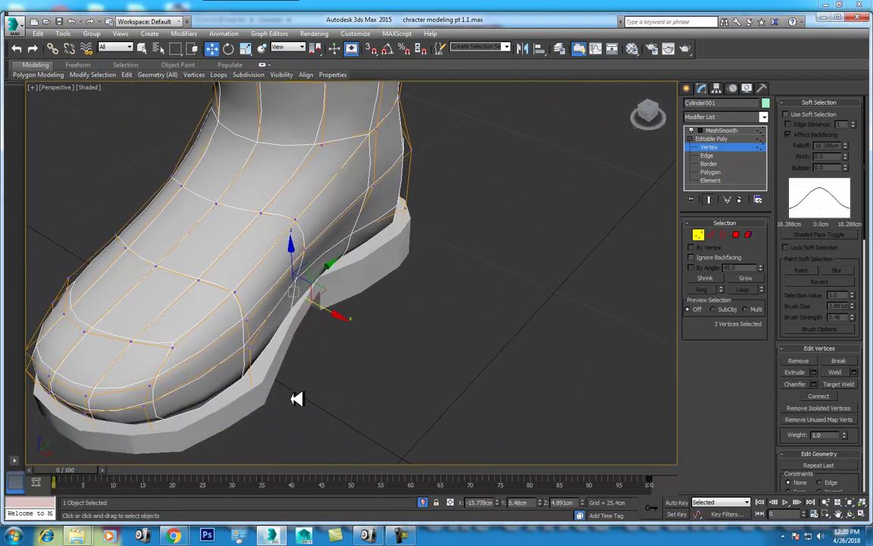
Step: Nudge the inner-side bottom vertices sideways and lower them slightly onto the sole
{"action": "left_click_drag", "start_coordinate": [242, 343], "coordinate": [244, 345]}
{"action": "left_click_drag", "start_coordinate": [292, 398], "coordinate": [296, 393]}
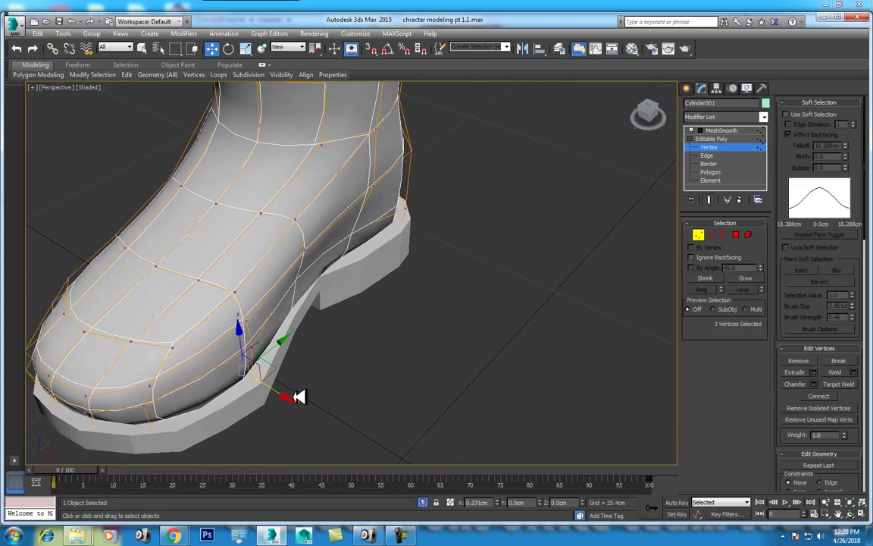
{"action": "middle_click_drag", "start_coordinate": [282, 392], "coordinate": [523, 417], "text": "alt"}
{"action": "left_click", "coordinate": [849, 513]}
{"action": "mouse_move", "coordinate": [367, 309]}
{"action": "left_mouse_down"}
{"action": "mouse_move", "coordinate": [396, 308]}
{"action": "mouse_move", "coordinate": [352, 334]}
{"action": "left_mouse_up"}
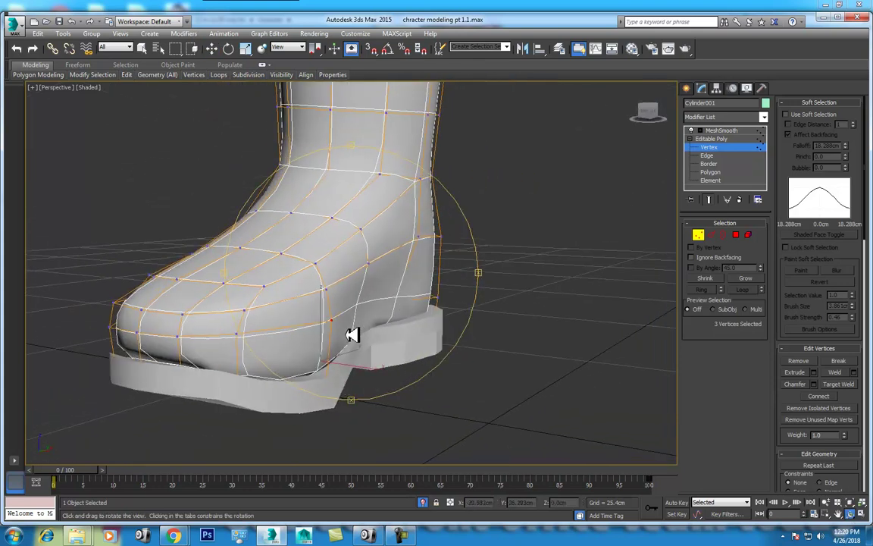
{"action": "right_click", "coordinate": [354, 310]}
{"action": "left_click_drag", "start_coordinate": [325, 303], "coordinate": [362, 330]}
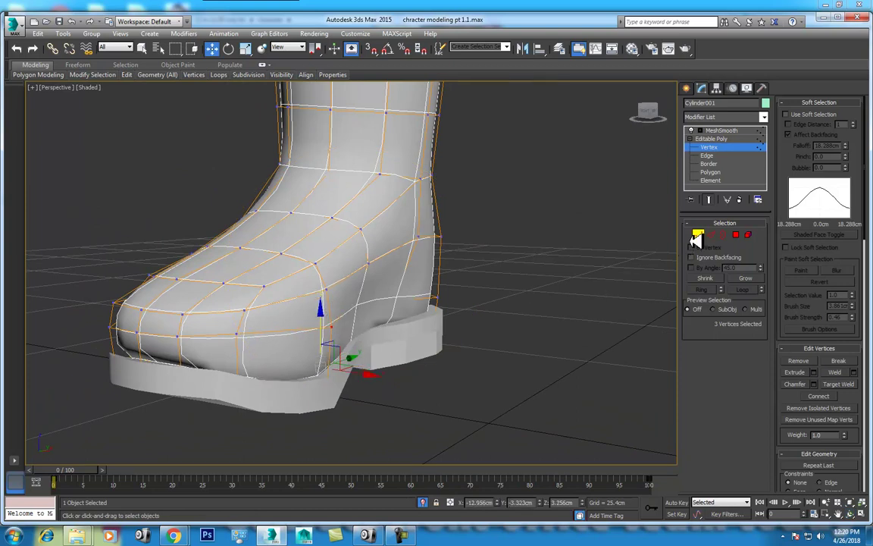
{"action": "left_click", "coordinate": [711, 235]}
Step: Ring-select the lower boot edges and Connect them into a new loop with Pinch 12, Slide -8
{"action": "left_click", "coordinate": [438, 303]}
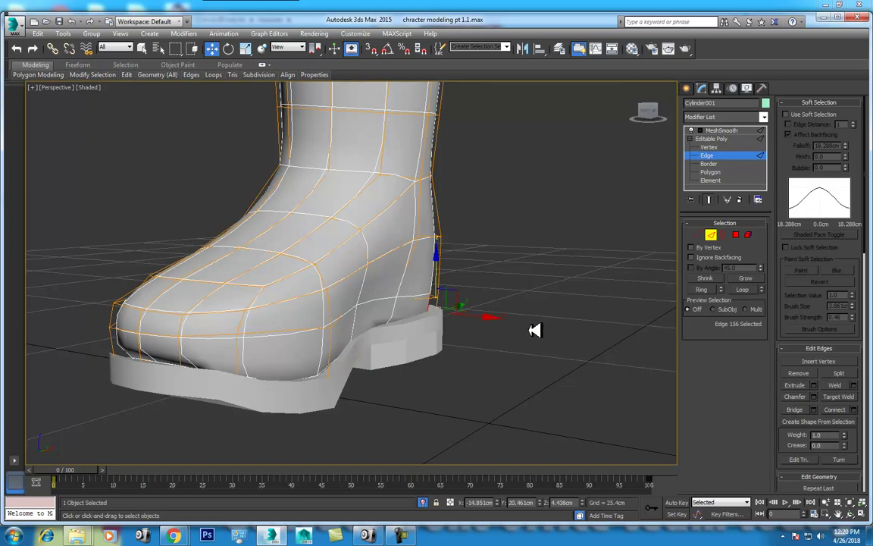
{"action": "key", "text": "alt+r"}
{"action": "right_click", "coordinate": [512, 299]}
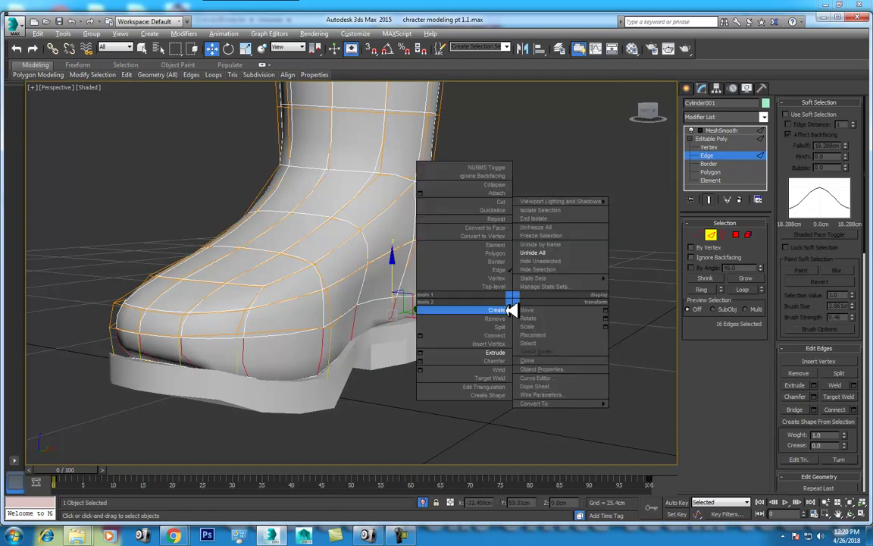
{"action": "left_click", "coordinate": [428, 334]}
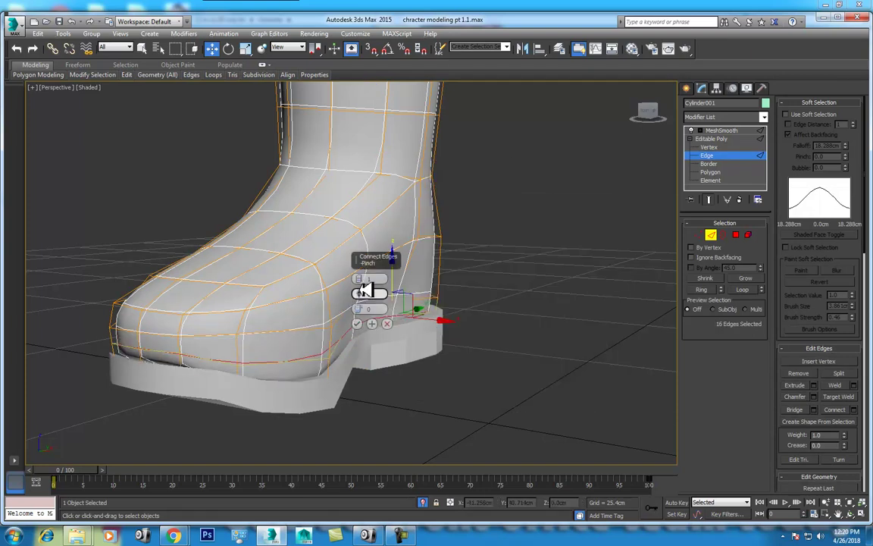
{"action": "mouse_move", "coordinate": [364, 293]}
{"action": "left_mouse_down"}
{"action": "mouse_move", "coordinate": [366, 287]}
{"action": "mouse_move", "coordinate": [380, 386]}
{"action": "mouse_move", "coordinate": [382, 352]}
{"action": "left_mouse_up"}
{"action": "left_click", "coordinate": [359, 324]}
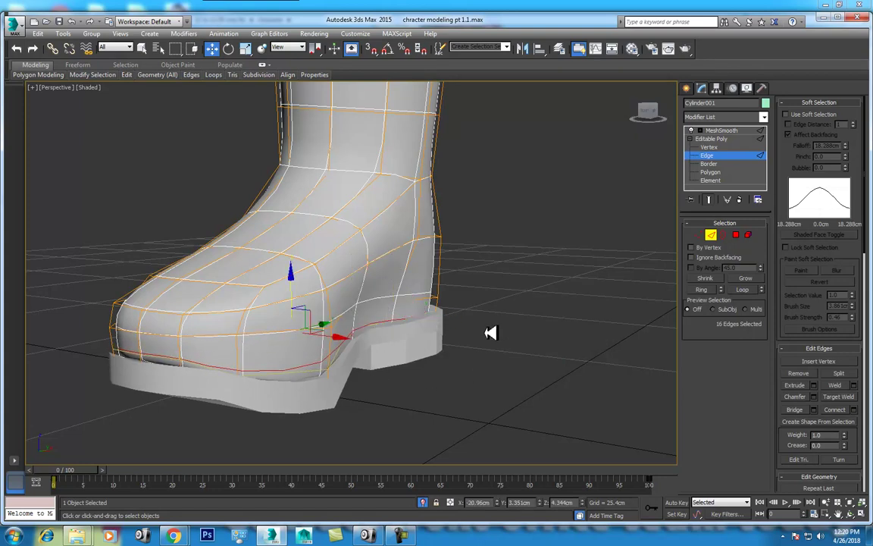
{"action": "left_click", "coordinate": [706, 236]}
Step: Select six heel vertices, raise them slightly in Left view, then narrow the selection to five
{"action": "middle_click_drag", "start_coordinate": [384, 351], "coordinate": [497, 389]}
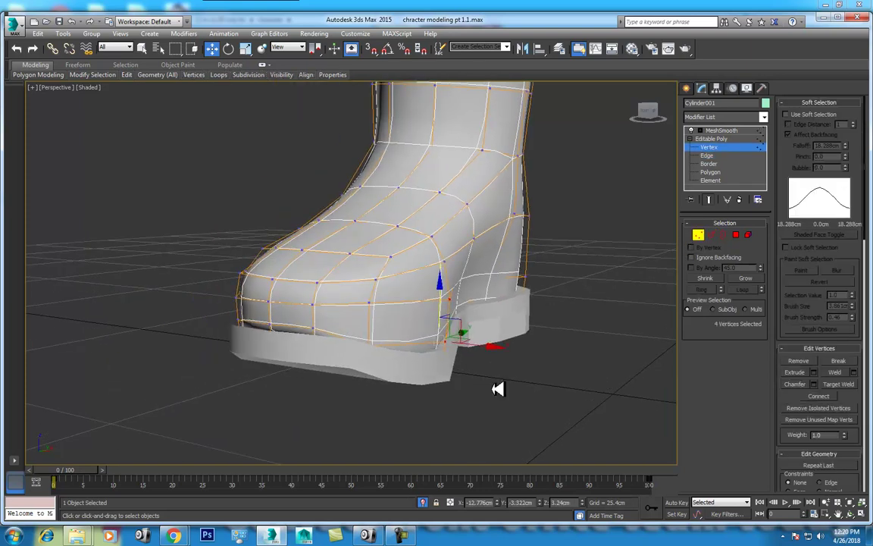
{"action": "left_click", "coordinate": [851, 513]}
{"action": "mouse_move", "coordinate": [454, 318]}
{"action": "left_mouse_down"}
{"action": "mouse_move", "coordinate": [420, 316]}
{"action": "mouse_move", "coordinate": [493, 307]}
{"action": "mouse_move", "coordinate": [334, 317]}
{"action": "mouse_move", "coordinate": [361, 324]}
{"action": "left_mouse_up"}
{"action": "key", "text": "w"}
{"action": "left_click_drag", "start_coordinate": [259, 317], "coordinate": [295, 364]}
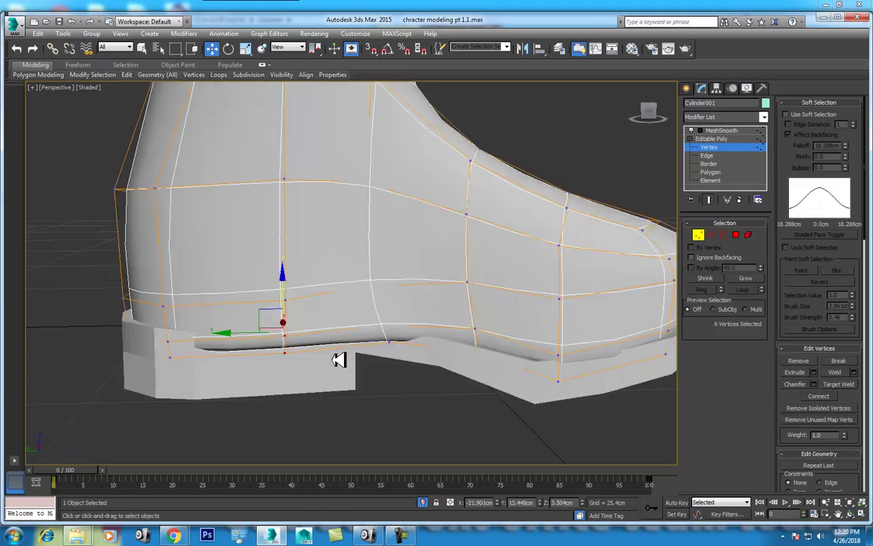
{"action": "key", "text": "l"}
{"action": "scroll", "coordinate": [347, 270], "scroll_direction": "up", "scroll_amount": 4}
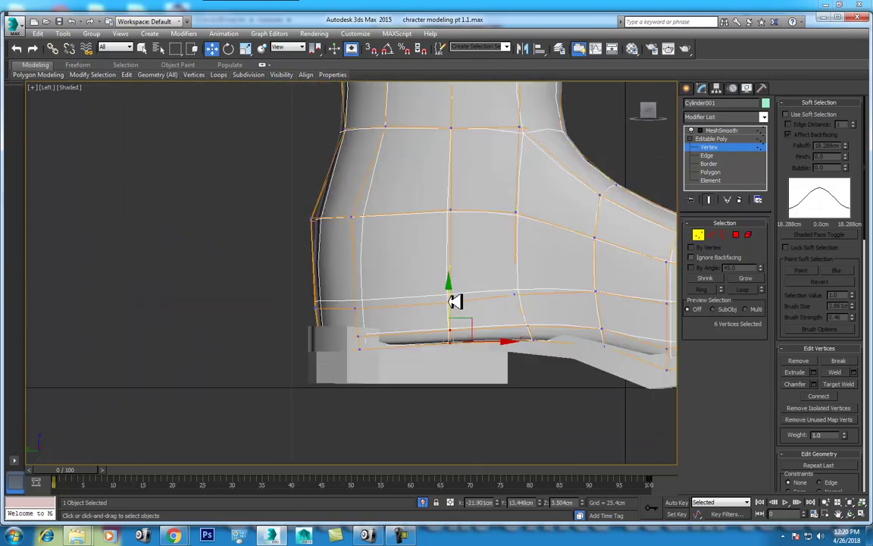
{"action": "left_click_drag", "start_coordinate": [455, 302], "coordinate": [447, 290]}
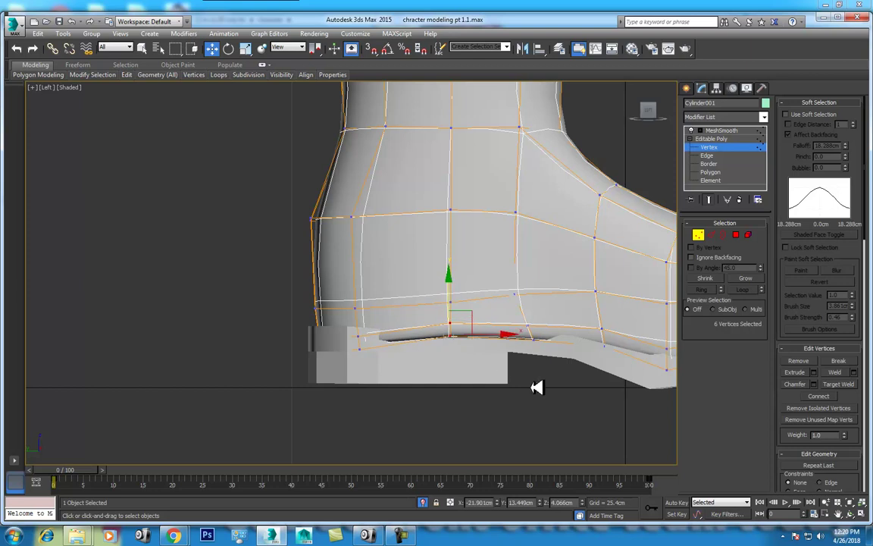
{"action": "left_click_drag", "start_coordinate": [521, 302], "coordinate": [571, 327]}
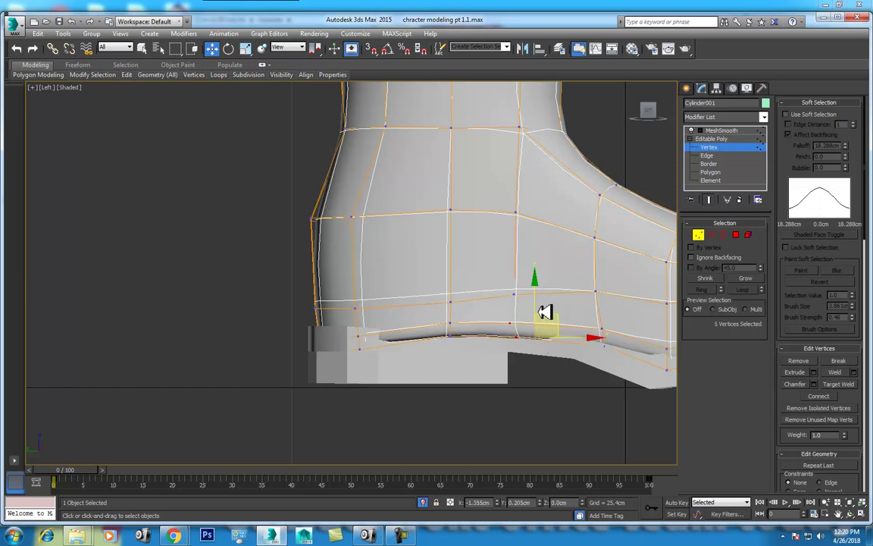
{"action": "scroll", "coordinate": [499, 348], "scroll_direction": "down", "scroll_amount": 3}
Step: Lower the heel vertices in perspective and push a single vertex above the sole down
{"action": "key", "text": "p"}
{"action": "scroll", "coordinate": [499, 347], "scroll_direction": "up", "scroll_amount": 5}
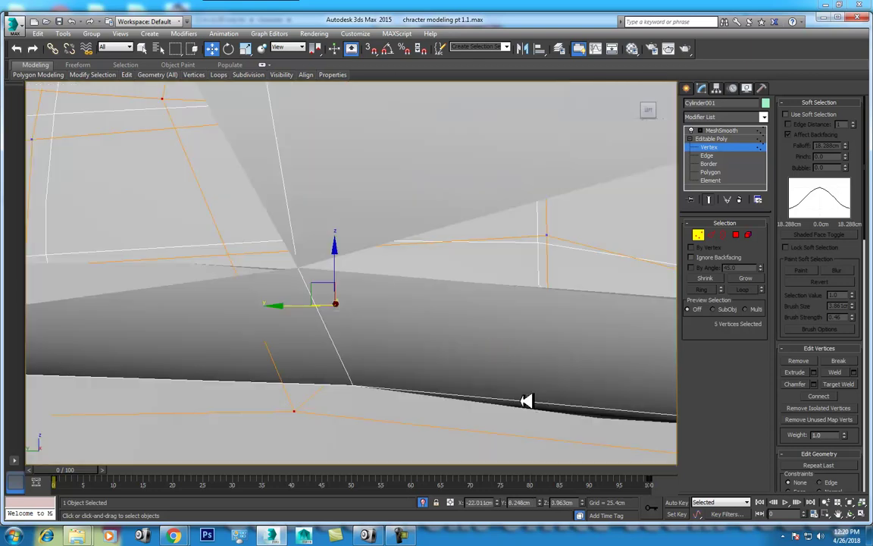
{"action": "middle_click_drag", "start_coordinate": [526, 401], "coordinate": [561, 413], "text": "alt"}
{"action": "left_click", "coordinate": [850, 513]}
{"action": "mouse_move", "coordinate": [503, 351]}
{"action": "left_mouse_down"}
{"action": "mouse_move", "coordinate": [427, 332]}
{"action": "mouse_move", "coordinate": [423, 298]}
{"action": "mouse_move", "coordinate": [389, 245]}
{"action": "left_mouse_up"}
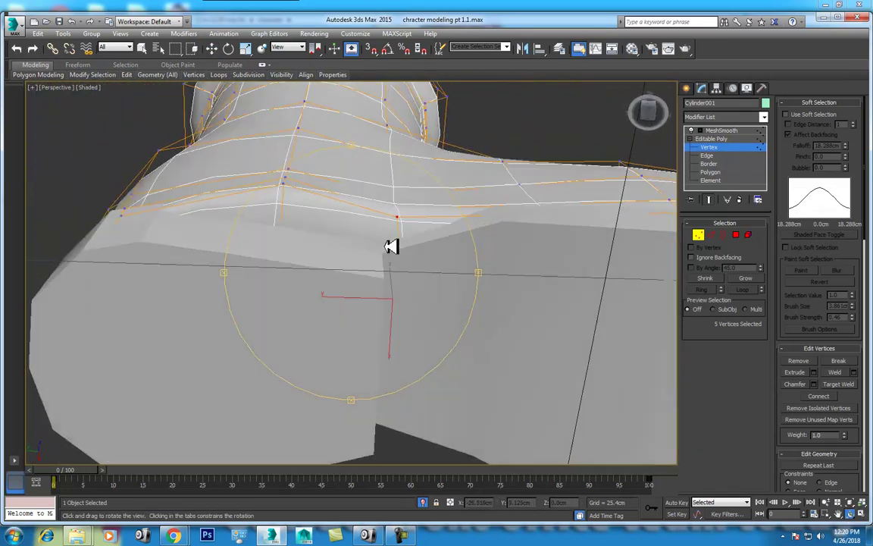
{"action": "key", "text": "w"}
{"action": "left_click_drag", "start_coordinate": [393, 353], "coordinate": [392, 382]}
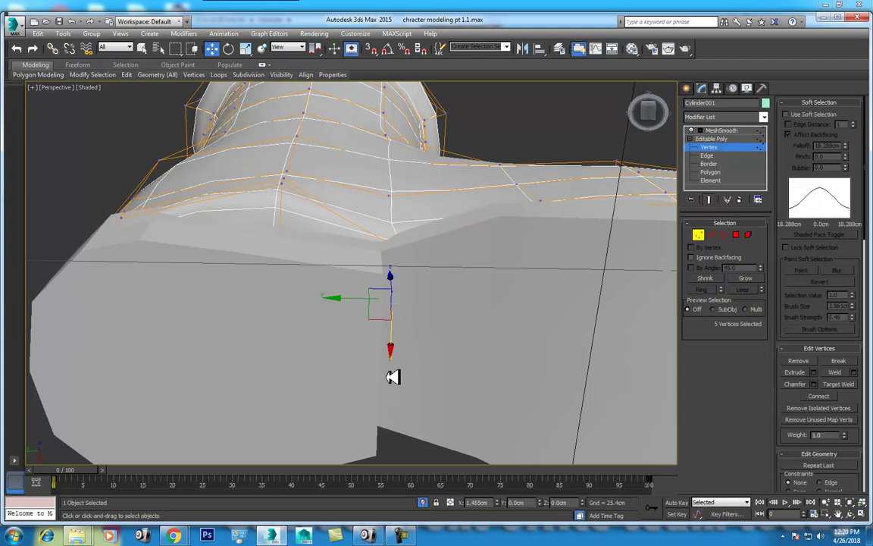
{"action": "left_click", "coordinate": [391, 194]}
{"action": "left_click_drag", "start_coordinate": [390, 249], "coordinate": [390, 262]}
{"action": "left_click", "coordinate": [285, 181]}
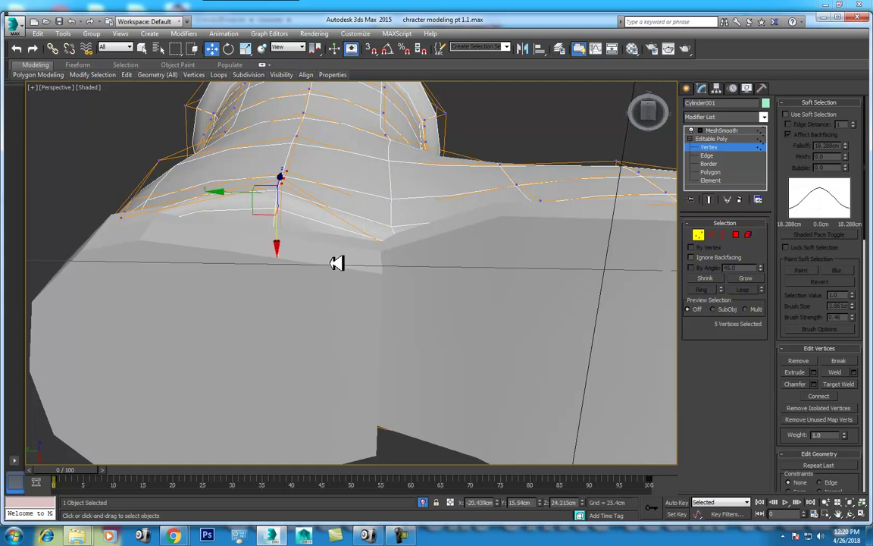
Step: Check the heel in F3 wireframe, select three foot vertices, then exit vertex editing
{"action": "left_click", "coordinate": [852, 515]}
{"action": "left_click_drag", "start_coordinate": [352, 284], "coordinate": [400, 316]}
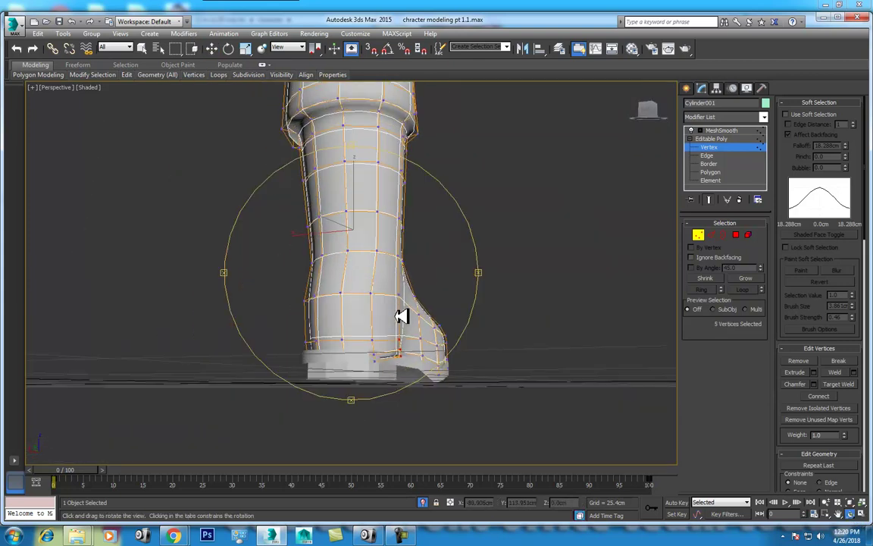
{"action": "key", "text": "F3"}
{"action": "key", "text": "w"}
{"action": "scroll", "coordinate": [413, 279], "scroll_direction": "down", "scroll_amount": 2}
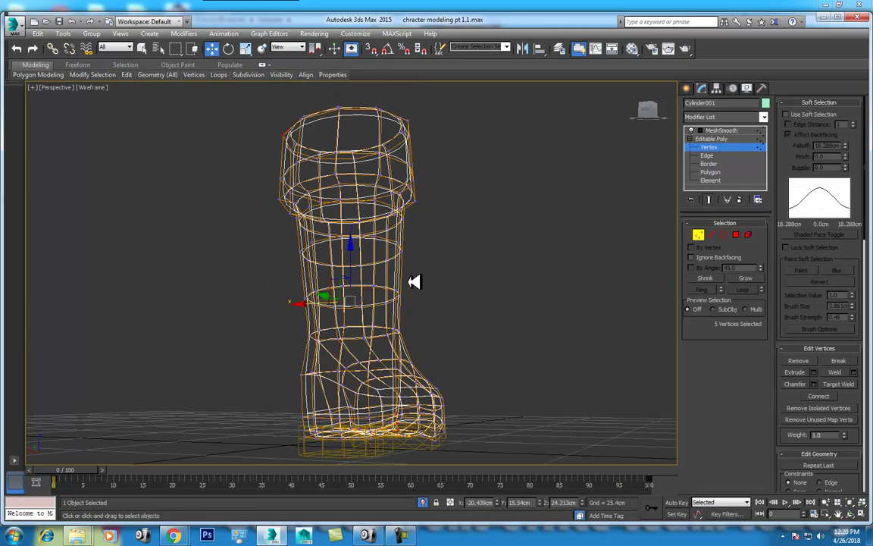
{"action": "scroll", "coordinate": [413, 279], "scroll_direction": "down", "scroll_amount": 3}
{"action": "left_click", "coordinate": [390, 307]}
{"action": "scroll", "coordinate": [389, 306], "scroll_direction": "up", "scroll_amount": 5}
{"action": "key", "text": "F3"}
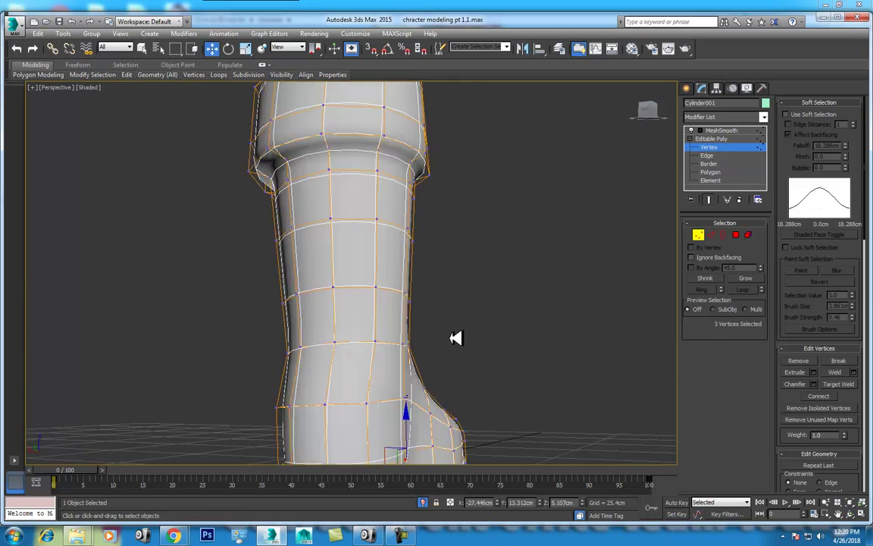
{"action": "scroll", "coordinate": [432, 292], "scroll_direction": "down", "scroll_amount": 2}
{"action": "scroll", "coordinate": [433, 293], "scroll_direction": "up", "scroll_amount": 3}
{"action": "left_click", "coordinate": [851, 514]}
{"action": "mouse_move", "coordinate": [428, 356]}
{"action": "left_mouse_down"}
{"action": "mouse_move", "coordinate": [363, 266]}
{"action": "mouse_move", "coordinate": [405, 259]}
{"action": "mouse_move", "coordinate": [335, 297]}
{"action": "mouse_move", "coordinate": [422, 363]}
{"action": "mouse_move", "coordinate": [503, 298]}
{"action": "mouse_move", "coordinate": [478, 318]}
{"action": "mouse_move", "coordinate": [450, 318]}
{"action": "mouse_move", "coordinate": [474, 378]}
{"action": "mouse_move", "coordinate": [414, 296]}
{"action": "mouse_move", "coordinate": [425, 303]}
{"action": "left_mouse_up"}
{"action": "right_click", "coordinate": [396, 274]}
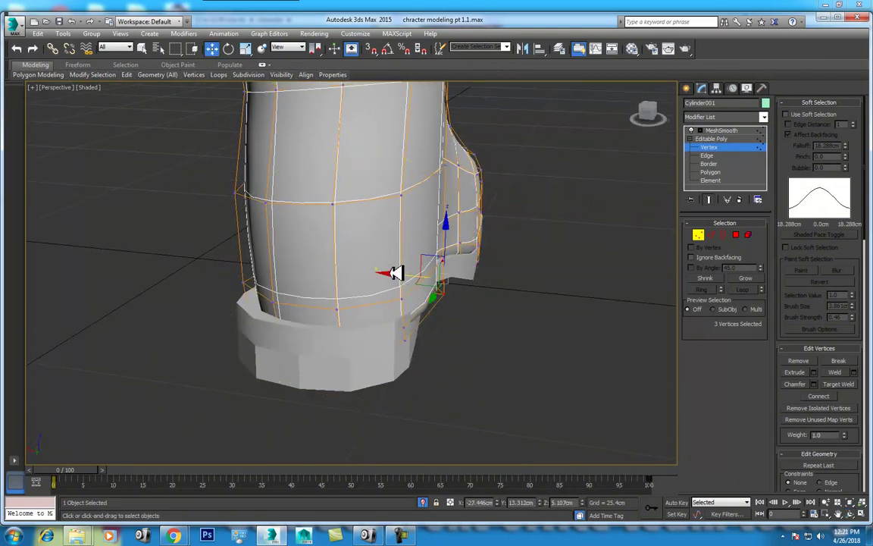
{"action": "right_click", "coordinate": [384, 327]}
Step: On the sole Box001, raise three top-edge vertices along Z where the heel meets the front
{"action": "left_click", "coordinate": [371, 322]}
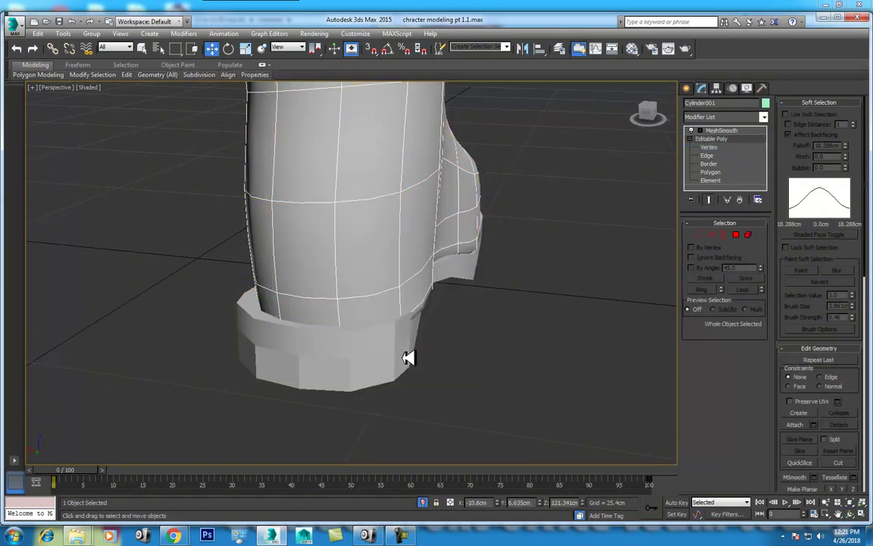
{"action": "left_click", "coordinate": [407, 358]}
{"action": "left_click", "coordinate": [699, 235]}
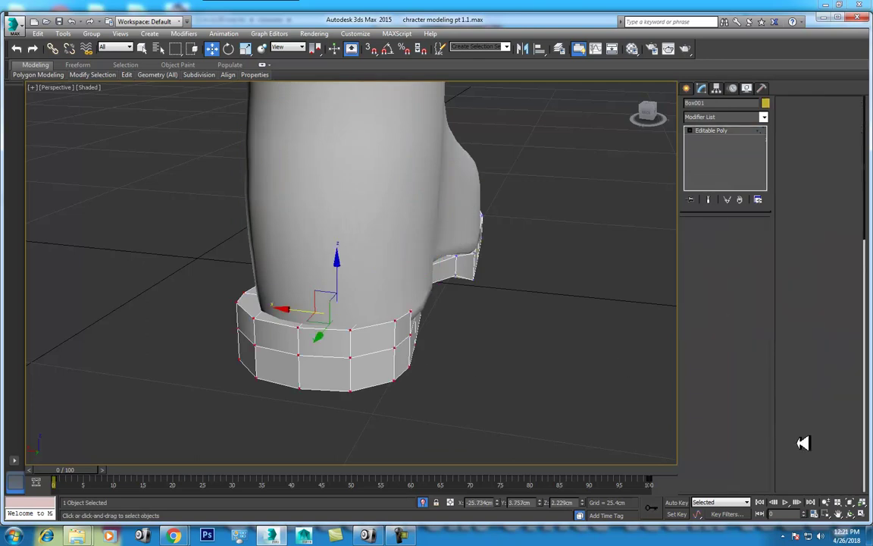
{"action": "left_click", "coordinate": [855, 514]}
{"action": "left_click_drag", "start_coordinate": [406, 325], "coordinate": [389, 213]}
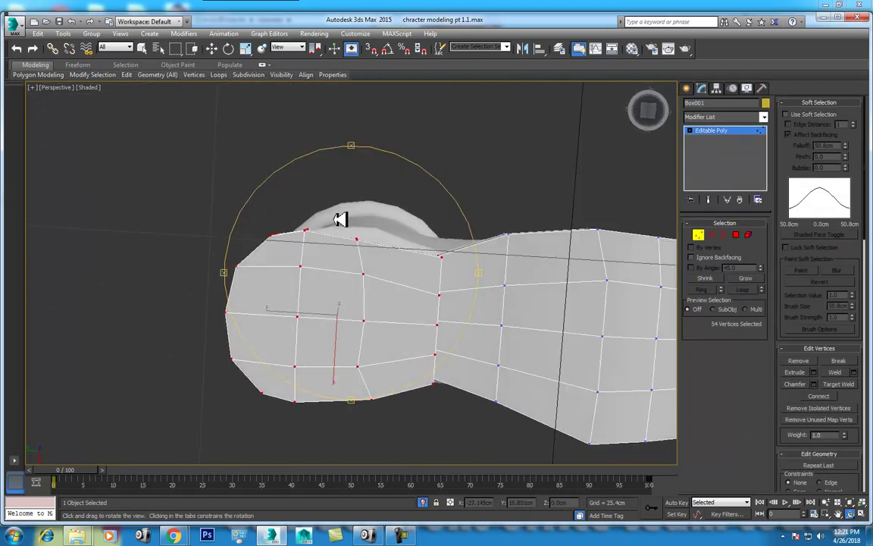
{"action": "left_click_drag", "start_coordinate": [343, 258], "coordinate": [342, 257]}
{"action": "left_click_drag", "start_coordinate": [356, 298], "coordinate": [354, 283]}
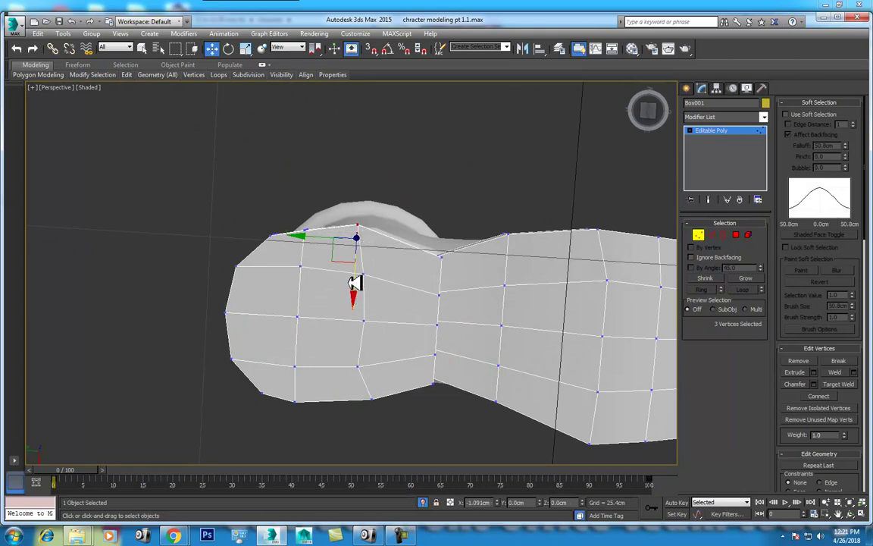
{"action": "mouse_move", "coordinate": [453, 235]}
{"action": "left_mouse_down"}
{"action": "mouse_move", "coordinate": [437, 328]}
{"action": "mouse_move", "coordinate": [502, 318]}
{"action": "left_mouse_up"}
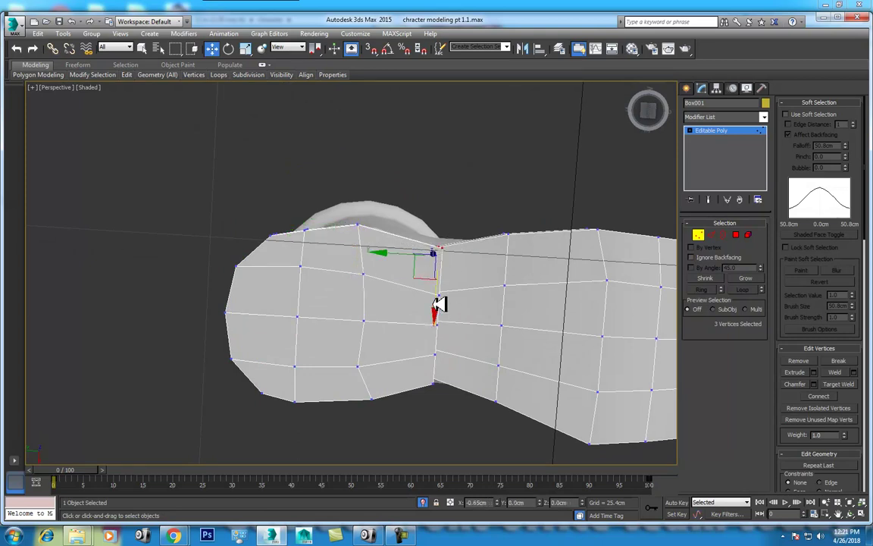
{"action": "left_click", "coordinate": [854, 514]}
{"action": "mouse_move", "coordinate": [438, 297]}
{"action": "left_mouse_down"}
{"action": "mouse_move", "coordinate": [474, 380]}
{"action": "mouse_move", "coordinate": [416, 320]}
{"action": "mouse_move", "coordinate": [421, 343]}
{"action": "mouse_move", "coordinate": [444, 351]}
{"action": "mouse_move", "coordinate": [418, 346]}
{"action": "left_mouse_up"}
Step: Leave vertex editing and add a MeshSmooth modifier to the sole
{"action": "right_click", "coordinate": [418, 345]}
{"action": "left_click", "coordinate": [726, 132]}
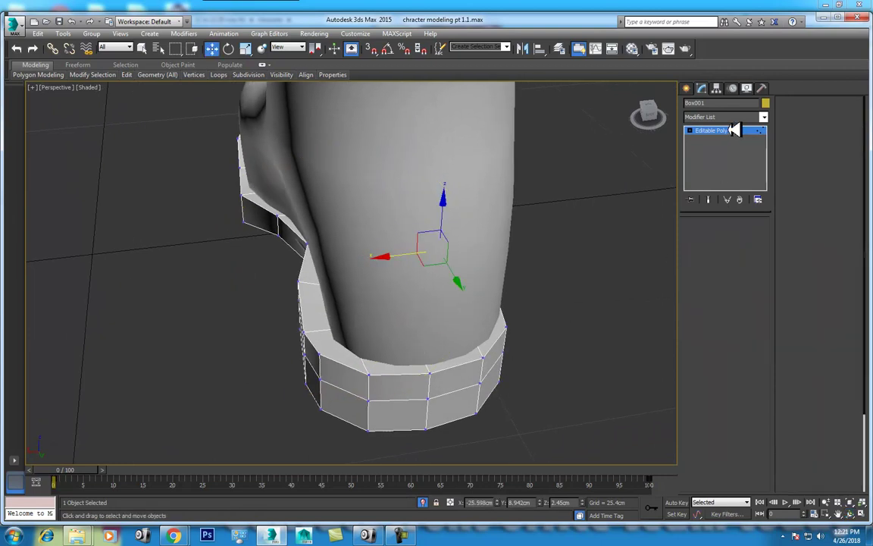
{"action": "left_click", "coordinate": [728, 116]}
{"action": "scroll", "coordinate": [739, 119], "scroll_direction": "down", "scroll_amount": 2}
{"action": "scroll", "coordinate": [737, 120], "scroll_direction": "down", "scroll_amount": 5}
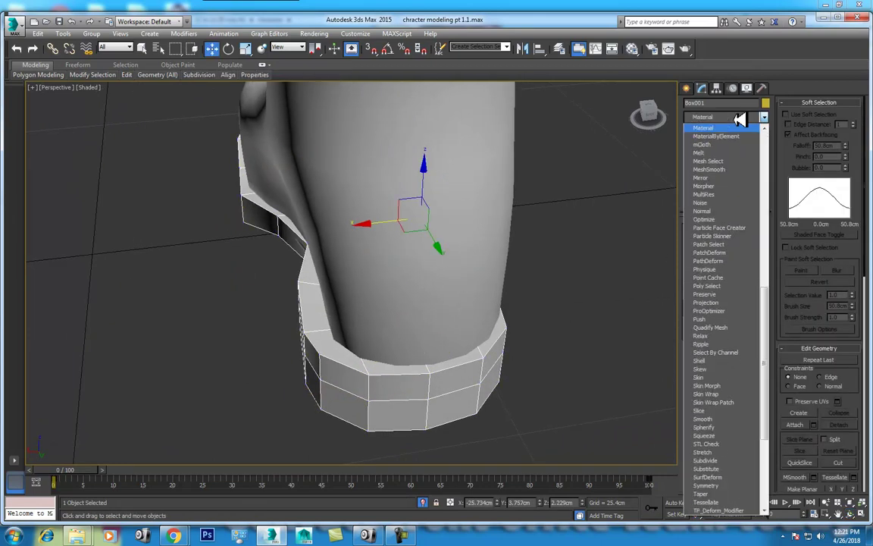
{"action": "left_click", "coordinate": [728, 171]}
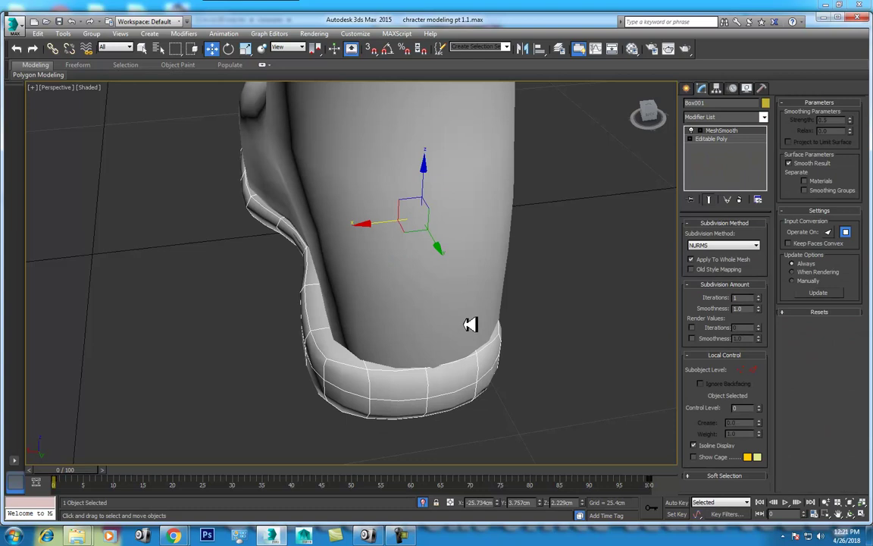
Step: Add a Chamfer modifier on top of MeshSmooth with a thin 0.051cm amount
{"action": "left_click", "coordinate": [733, 119]}
{"action": "scroll", "coordinate": [733, 119], "scroll_direction": "down", "scroll_amount": 3}
{"action": "scroll", "coordinate": [733, 119], "scroll_direction": "down", "scroll_amount": 5}
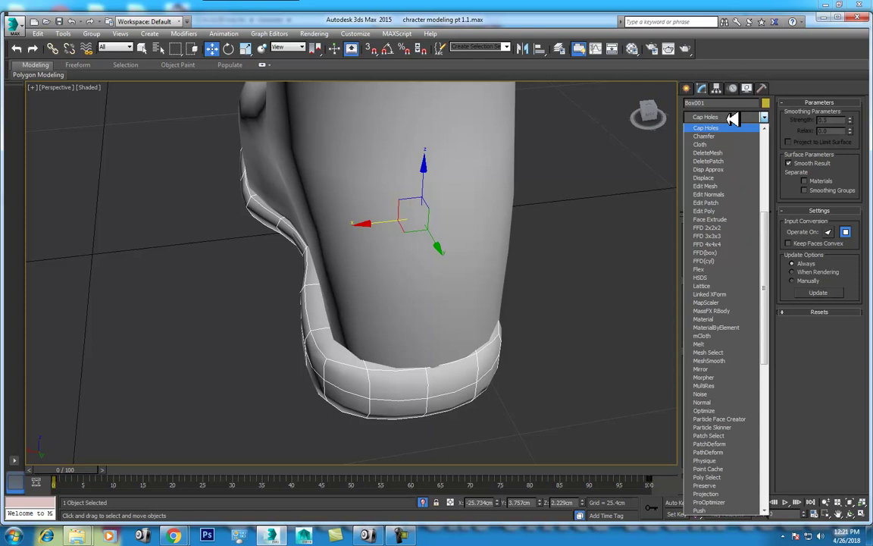
{"action": "left_click", "coordinate": [716, 136]}
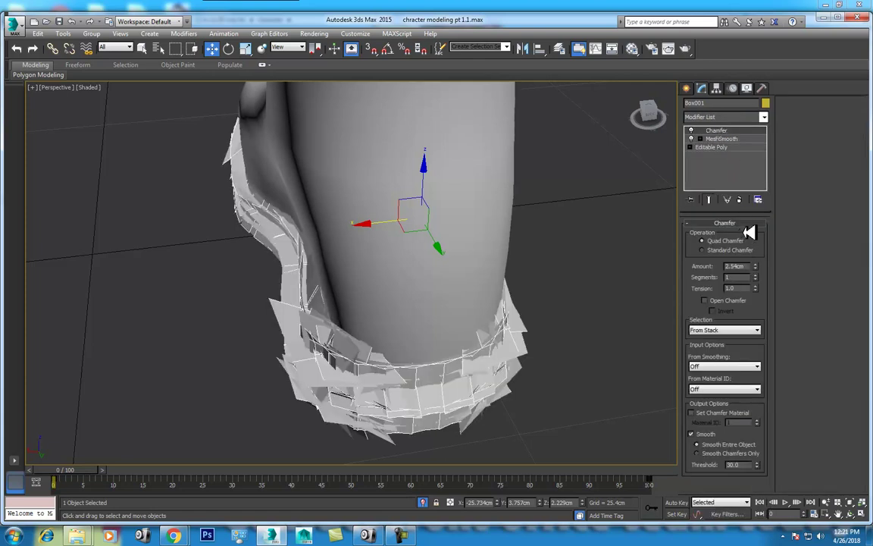
{"action": "left_click_drag", "start_coordinate": [755, 268], "coordinate": [715, 317]}
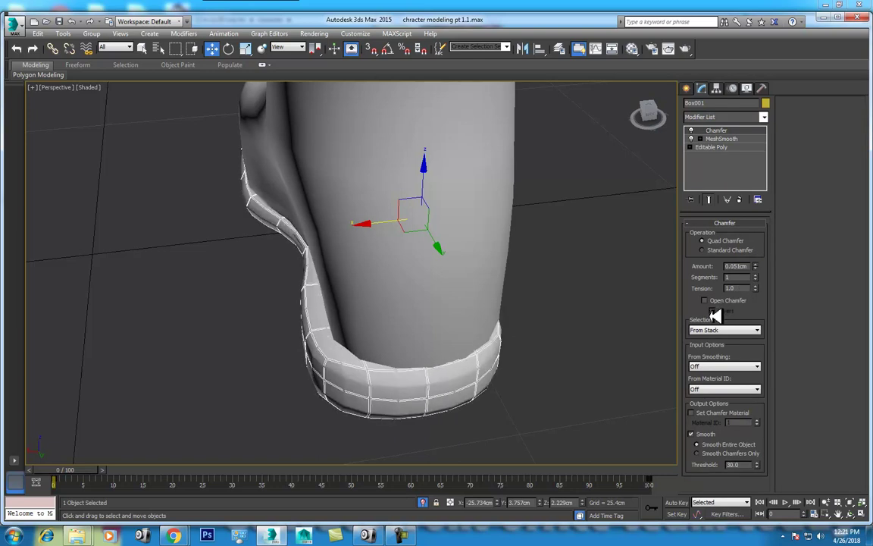
Step: View the boot from a low side angle and reselect the sole
{"action": "middle_click_drag", "start_coordinate": [567, 279], "coordinate": [470, 377]}
{"action": "left_click", "coordinate": [854, 514]}
{"action": "mouse_move", "coordinate": [464, 335]}
{"action": "left_mouse_down"}
{"action": "mouse_move", "coordinate": [357, 312]}
{"action": "mouse_move", "coordinate": [366, 318]}
{"action": "mouse_move", "coordinate": [370, 288]}
{"action": "mouse_move", "coordinate": [361, 308]}
{"action": "left_mouse_up"}
{"action": "key", "text": "w"}
{"action": "left_click", "coordinate": [362, 331]}
{"action": "left_click", "coordinate": [269, 294]}
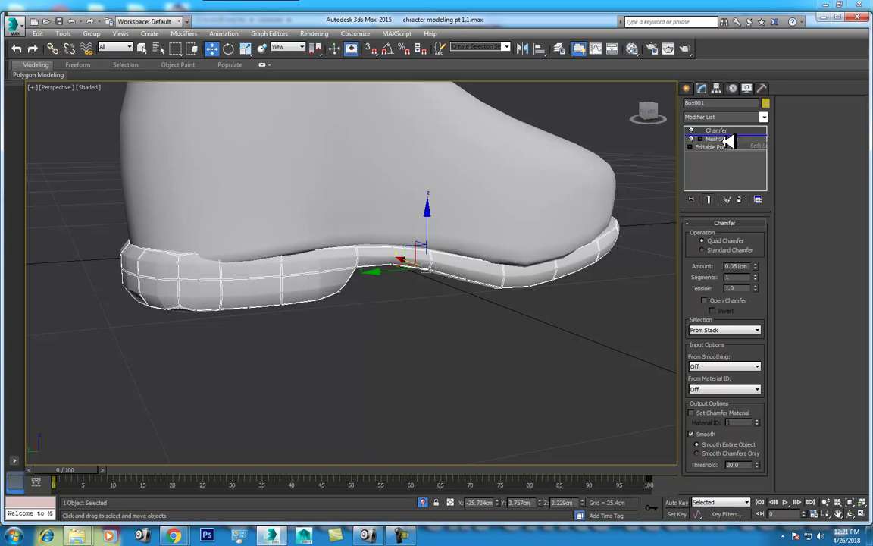
Step: Move Chamfer below MeshSmooth and compare results with MeshSmooth on and off and chamfer reset to zero
{"action": "left_click_drag", "start_coordinate": [725, 129], "coordinate": [716, 144]}
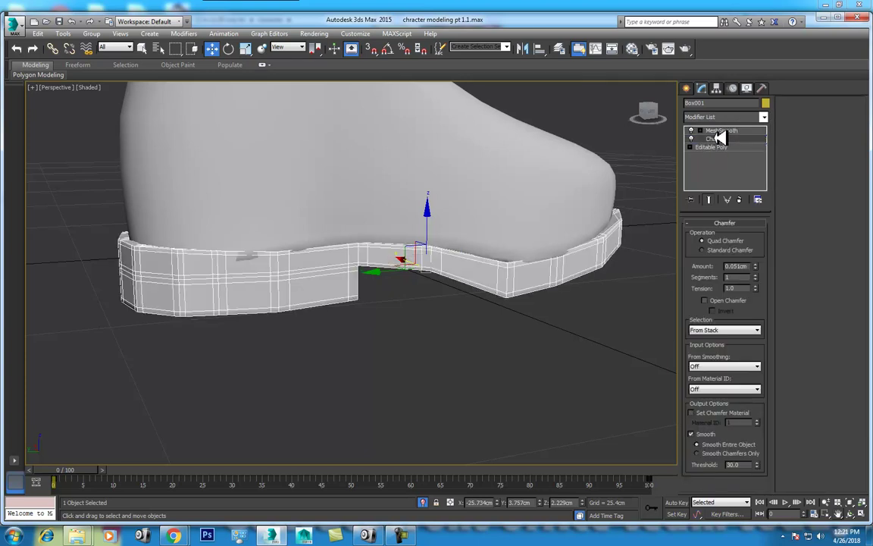
{"action": "left_click", "coordinate": [732, 131]}
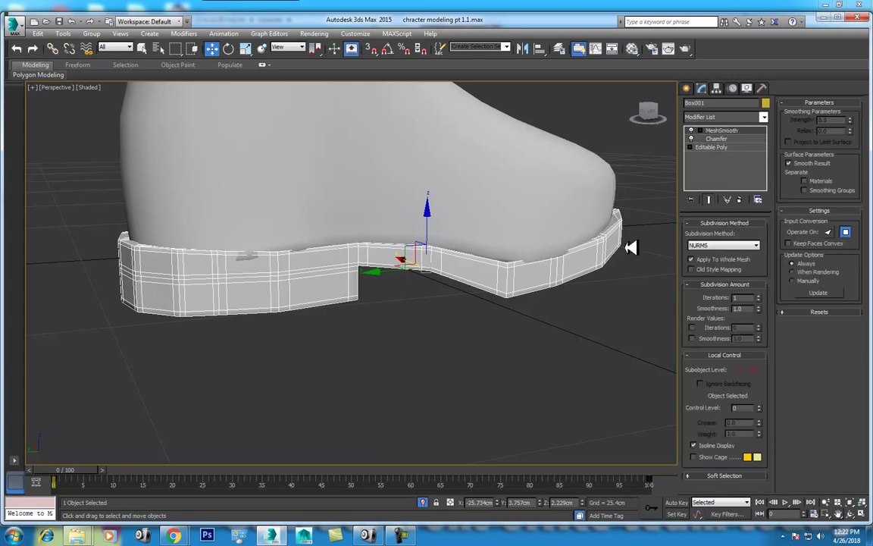
{"action": "left_click", "coordinate": [691, 139]}
{"action": "left_click", "coordinate": [691, 139]}
{"action": "left_click", "coordinate": [720, 139]}
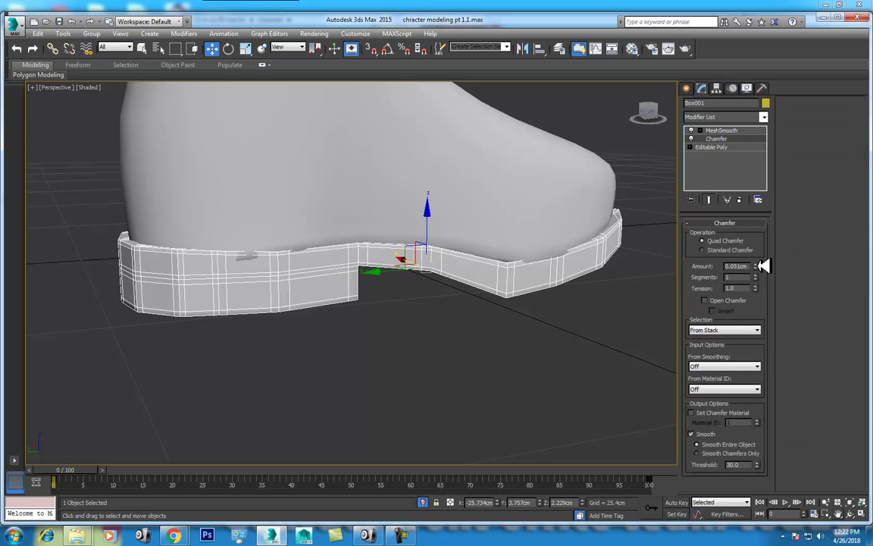
{"action": "right_click", "coordinate": [755, 266]}
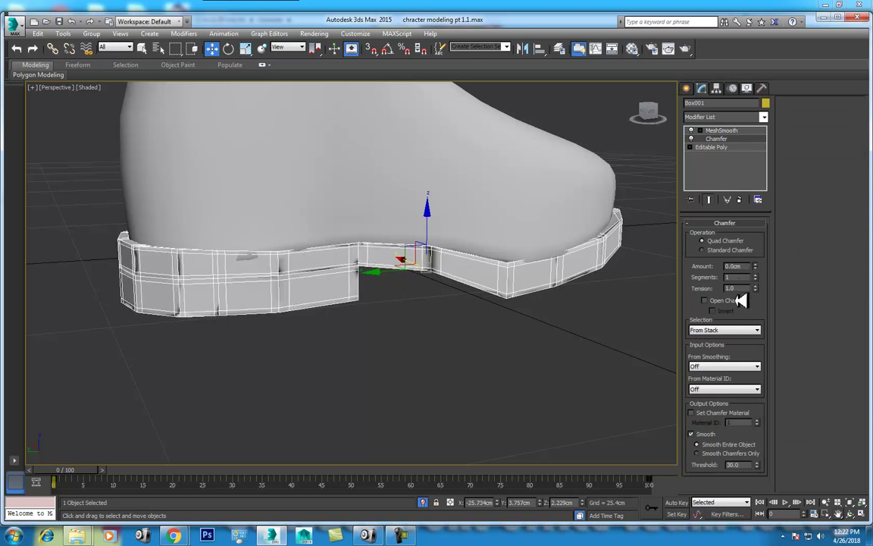
{"action": "left_click", "coordinate": [691, 131]}
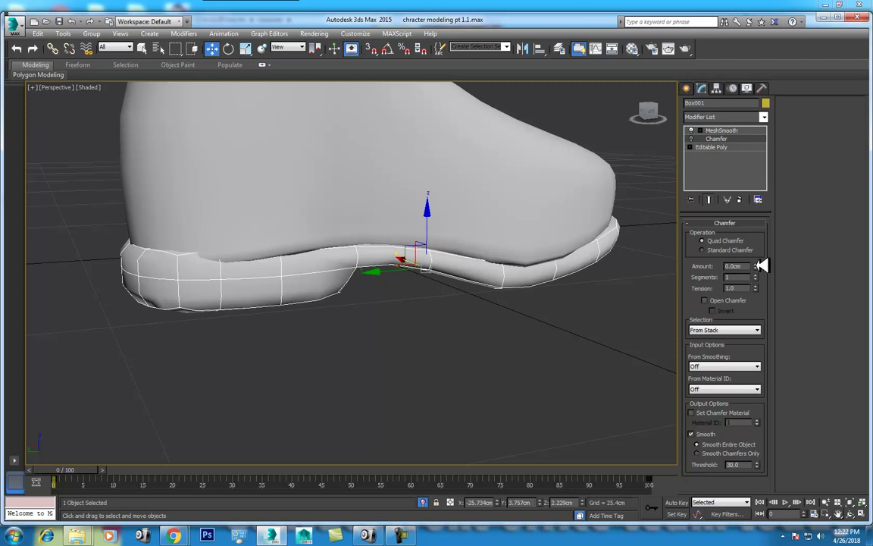
{"action": "left_click", "coordinate": [692, 131]}
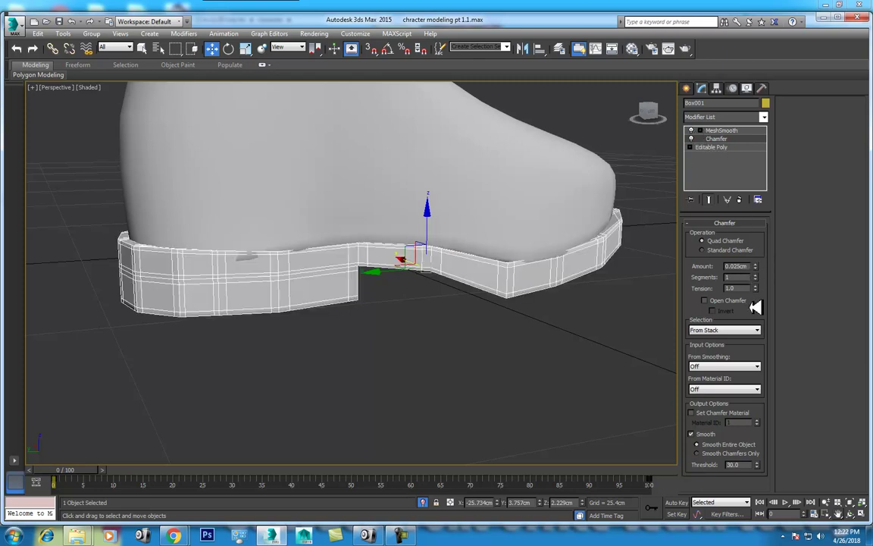
Step: Try a 0.041cm chamfer amount, then delete the Chamfer modifier from the stack
{"action": "right_click", "coordinate": [755, 266]}
{"action": "left_click_drag", "start_coordinate": [748, 262], "coordinate": [741, 240]}
{"action": "middle_click_drag", "start_coordinate": [346, 245], "coordinate": [244, 296], "text": "alt"}
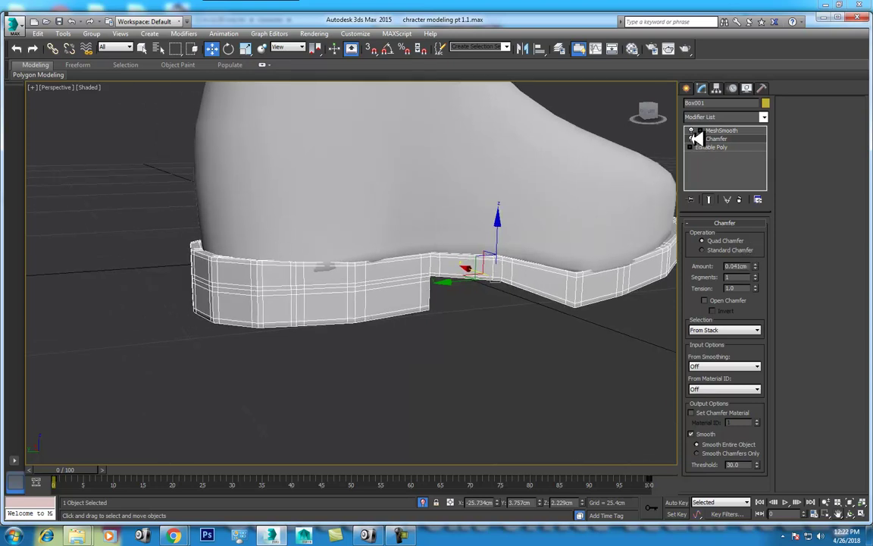
{"action": "right_click", "coordinate": [696, 139]}
{"action": "left_click", "coordinate": [676, 179]}
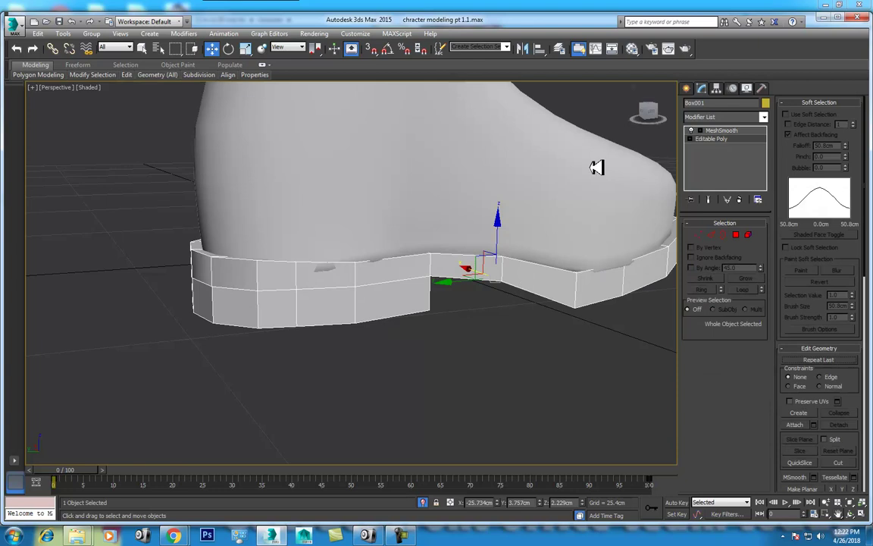
Step: Select the ring of side edges on the sole and connect them into a new edge loop
{"action": "middle_click_drag", "start_coordinate": [335, 318], "coordinate": [340, 323], "text": "alt"}
{"action": "mouse_move", "coordinate": [520, 296]}
{"action": "middle_mouse_down", "text": "alt"}
{"action": "mouse_move", "coordinate": [405, 288]}
{"action": "mouse_move", "coordinate": [444, 306]}
{"action": "middle_mouse_up", "text": "alt"}
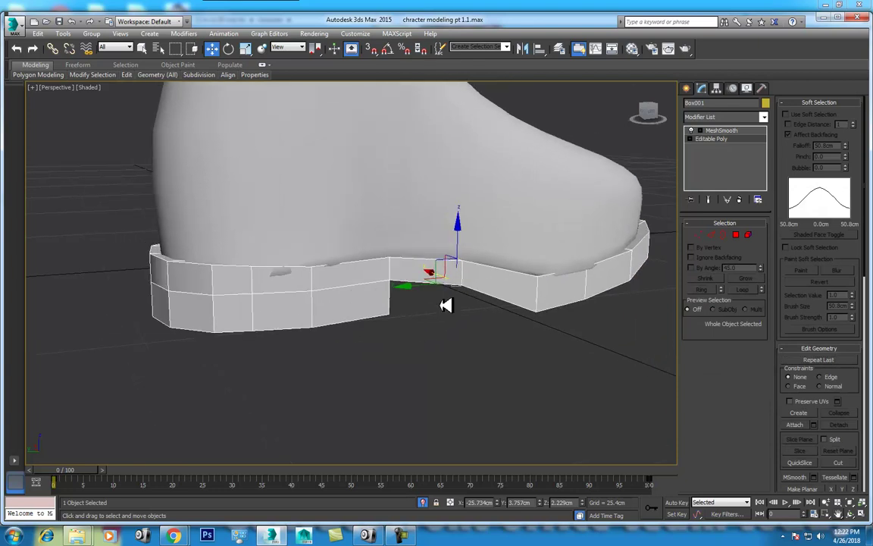
{"action": "left_click", "coordinate": [710, 235]}
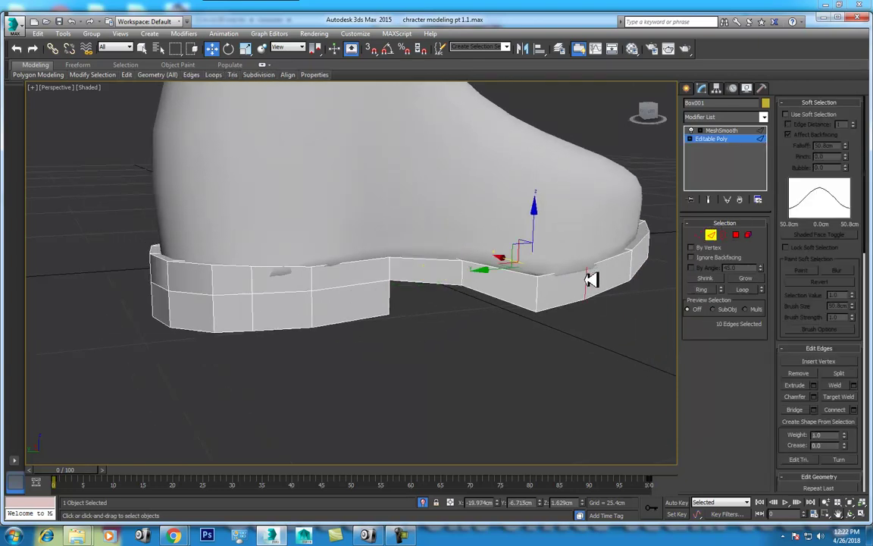
{"action": "left_click", "coordinate": [587, 279]}
{"action": "key", "text": "alt+r"}
{"action": "right_click", "coordinate": [366, 260]}
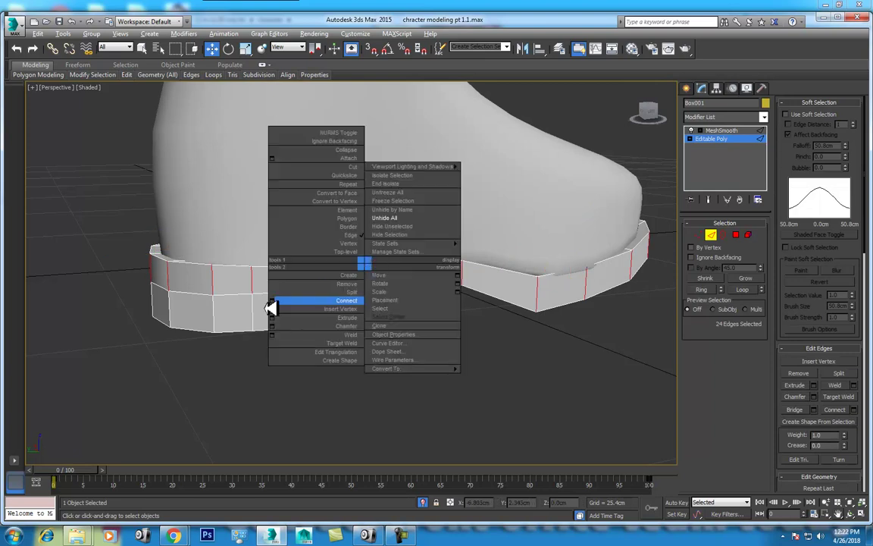
{"action": "left_click", "coordinate": [278, 301]}
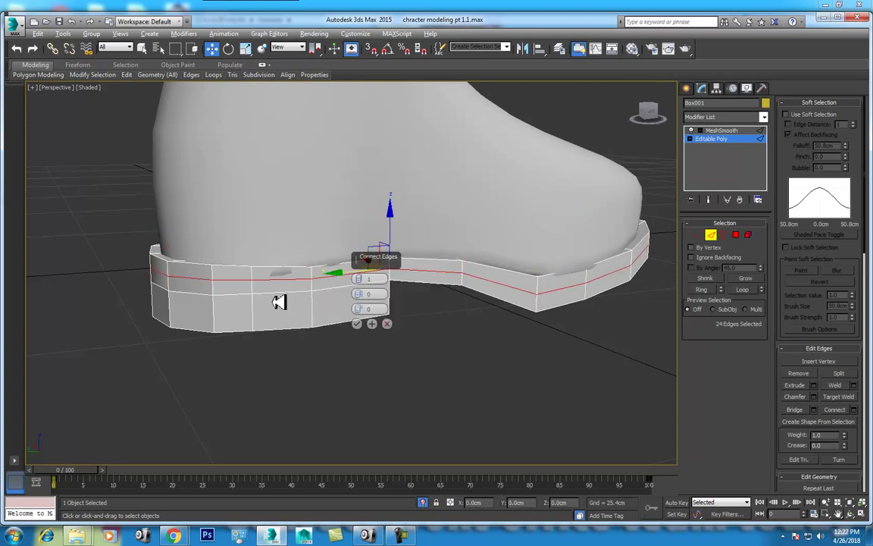
Step: Select the full upper rim edge loop of the sole, including the far side and heel
{"action": "left_click", "coordinate": [387, 325]}
{"action": "left_click", "coordinate": [235, 261]}
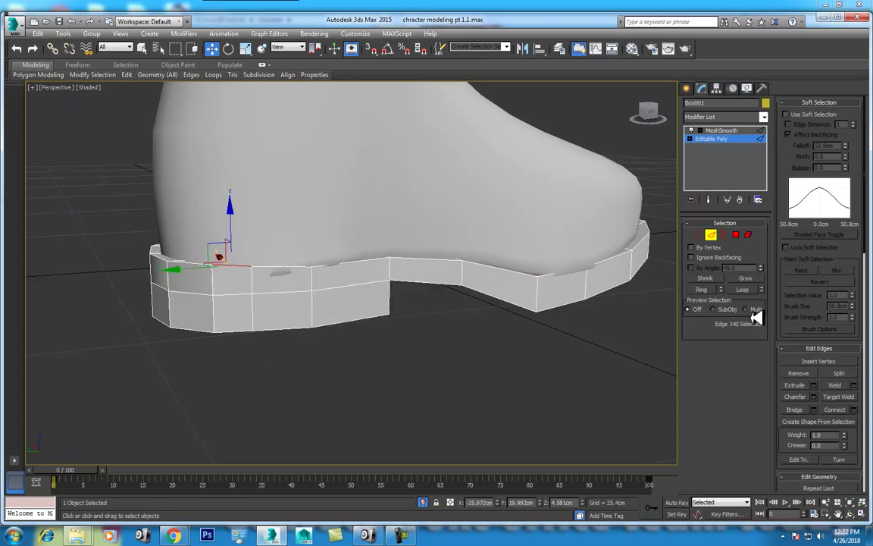
{"action": "left_click", "coordinate": [744, 288]}
{"action": "left_click", "coordinate": [196, 262], "text": "ctrl"}
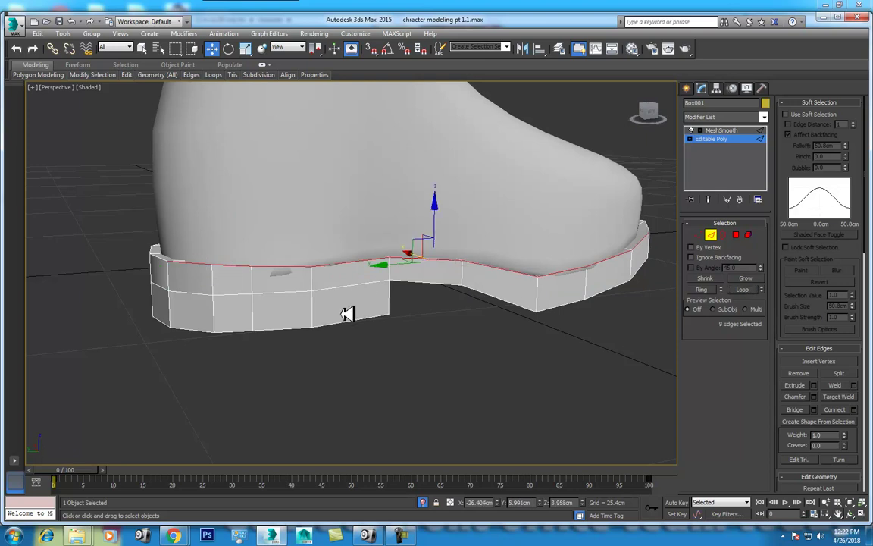
{"action": "left_click", "coordinate": [853, 511]}
{"action": "mouse_move", "coordinate": [341, 306]}
{"action": "left_mouse_down"}
{"action": "mouse_move", "coordinate": [399, 296]}
{"action": "mouse_move", "coordinate": [411, 309]}
{"action": "left_mouse_up"}
{"action": "left_click", "coordinate": [444, 351], "text": "ctrl"}
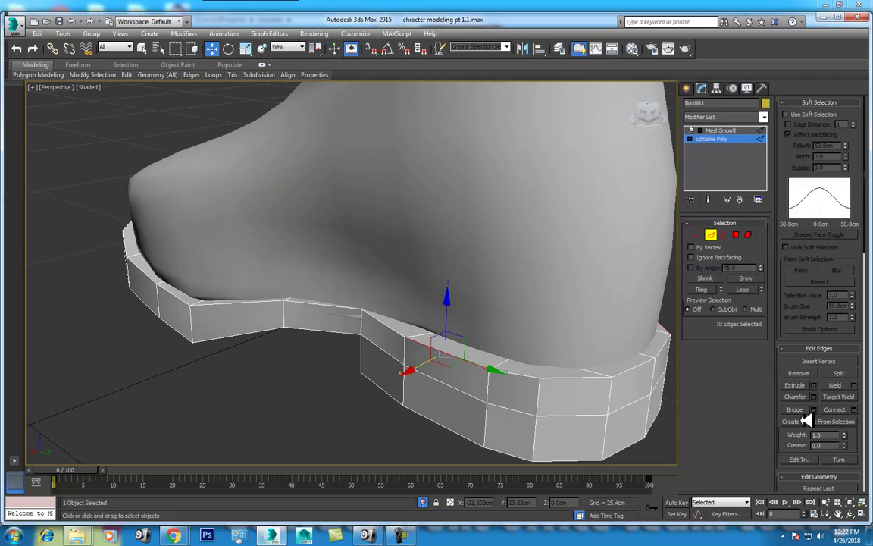
{"action": "left_click", "coordinate": [743, 290]}
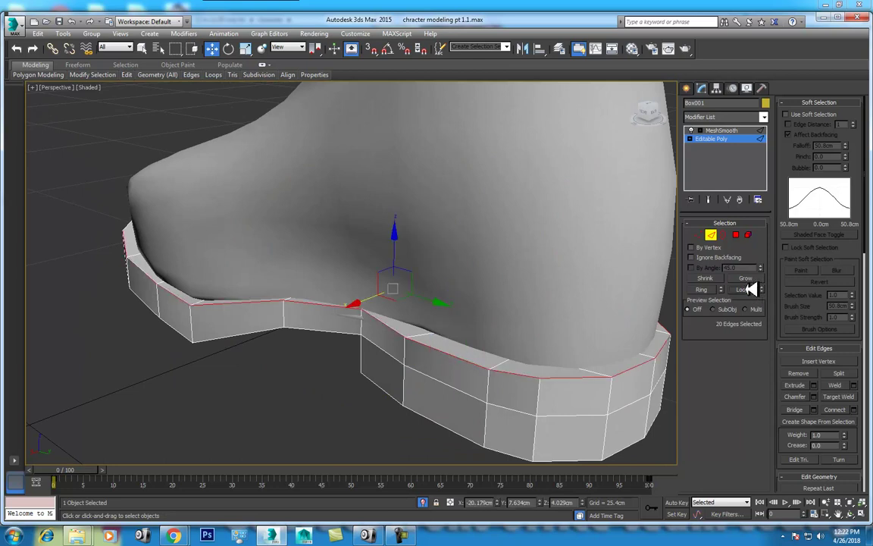
{"action": "left_click", "coordinate": [851, 512]}
{"action": "mouse_move", "coordinate": [415, 312]}
{"action": "left_mouse_down"}
{"action": "mouse_move", "coordinate": [376, 304]}
{"action": "mouse_move", "coordinate": [386, 317]}
{"action": "mouse_move", "coordinate": [432, 336]}
{"action": "mouse_move", "coordinate": [427, 364]}
{"action": "left_mouse_up"}
{"action": "key", "text": "w"}
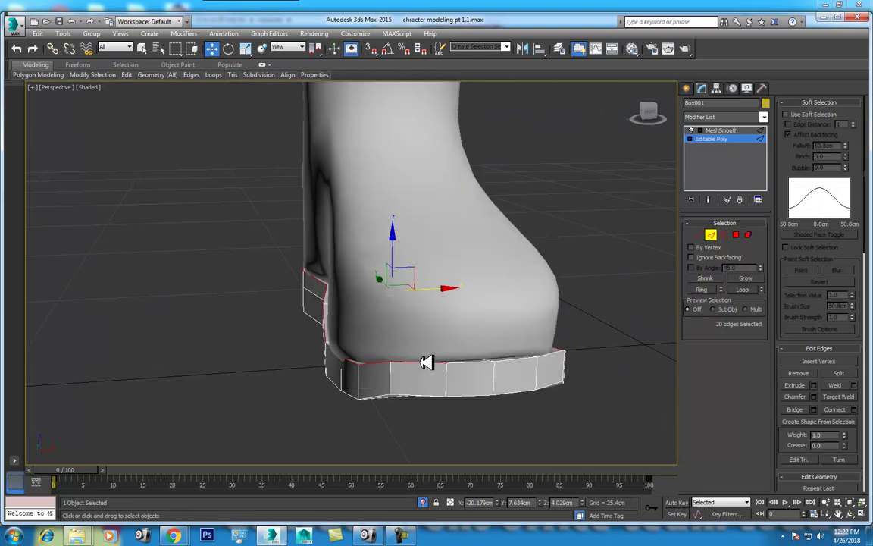
{"action": "left_click", "coordinate": [752, 289]}
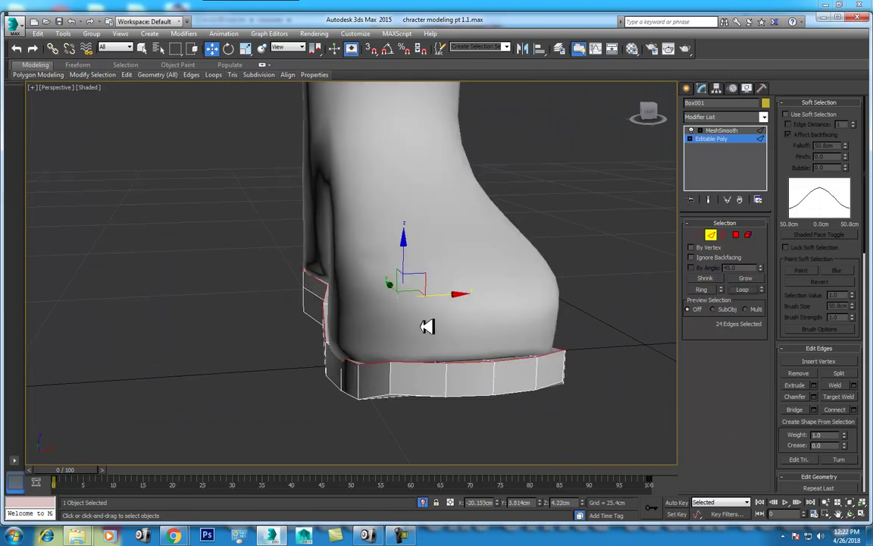
Step: Chamfer the 24 upper-rim edges at 0.207cm with 2 segments, checked in Left view
{"action": "key", "text": "l"}
{"action": "middle_click_drag", "start_coordinate": [472, 322], "coordinate": [416, 302]}
{"action": "scroll", "coordinate": [416, 310], "scroll_direction": "up", "scroll_amount": 2}
{"action": "right_click", "coordinate": [415, 329]}
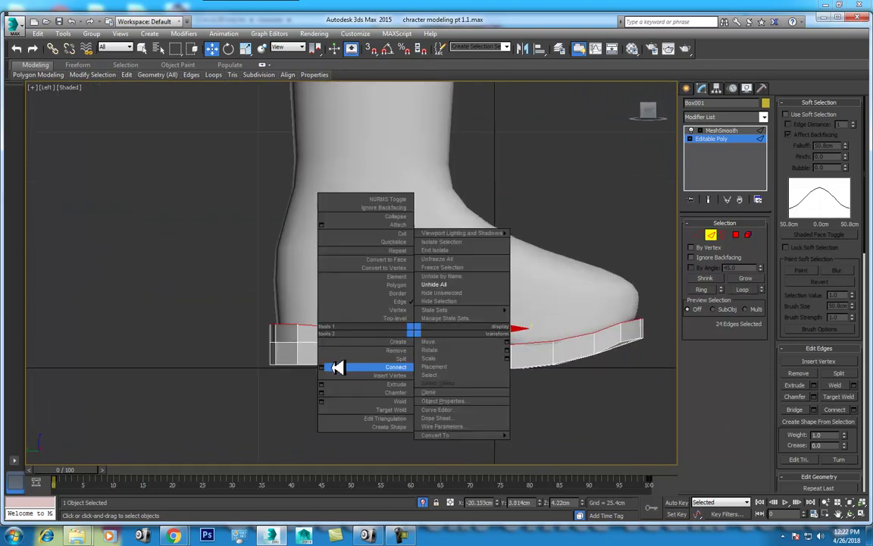
{"action": "left_click", "coordinate": [323, 392]}
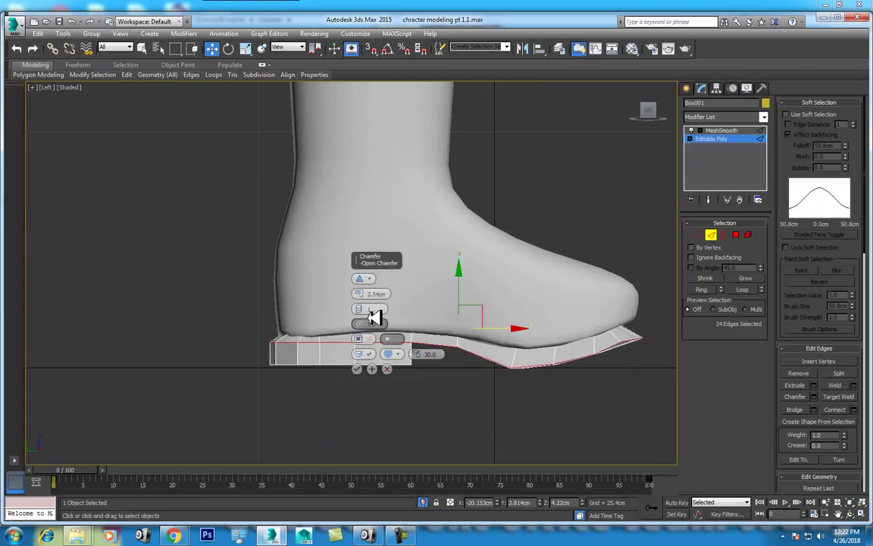
{"action": "left_click_drag", "start_coordinate": [363, 294], "coordinate": [331, 347]}
{"action": "mouse_move", "coordinate": [281, 357]}
{"action": "middle_mouse_down"}
{"action": "mouse_move", "coordinate": [241, 370]}
{"action": "mouse_move", "coordinate": [292, 343]}
{"action": "mouse_move", "coordinate": [242, 339]}
{"action": "mouse_move", "coordinate": [209, 361]}
{"action": "middle_mouse_up"}
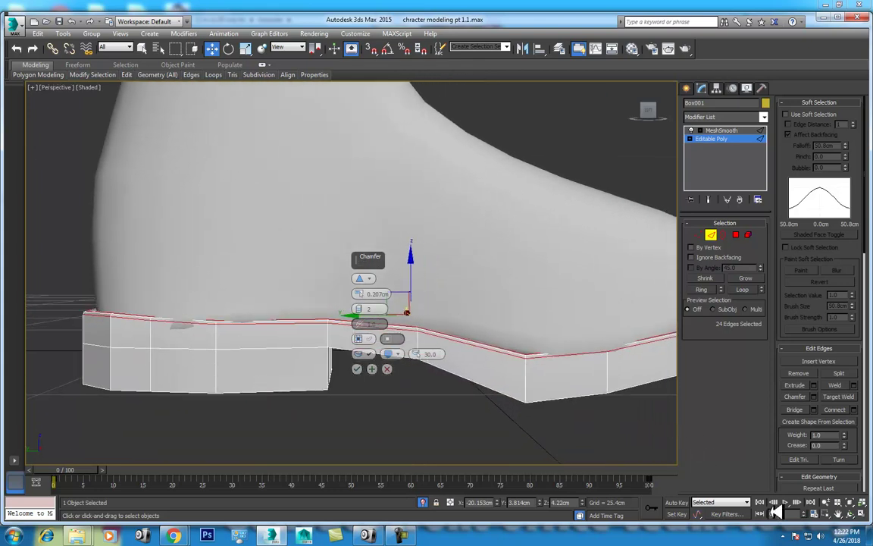
{"action": "left_click", "coordinate": [843, 510]}
{"action": "mouse_move", "coordinate": [312, 361]}
{"action": "left_mouse_down"}
{"action": "mouse_move", "coordinate": [263, 361]}
{"action": "mouse_move", "coordinate": [283, 344]}
{"action": "left_mouse_up"}
{"action": "key", "text": "w"}
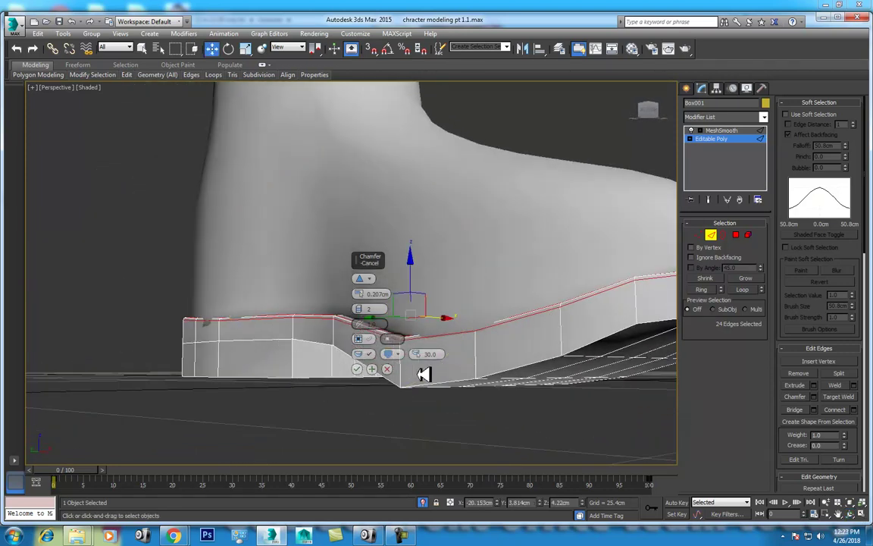
{"action": "left_click", "coordinate": [358, 369]}
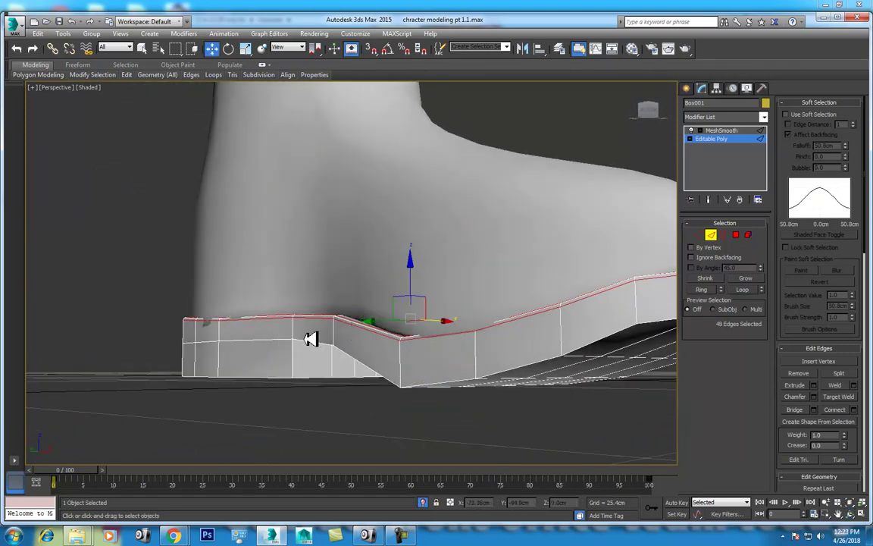
Step: Select the sole's bottom rim edges along the front and sides using Loop
{"action": "left_click", "coordinate": [307, 346]}
{"action": "left_click", "coordinate": [299, 367], "text": "ctrl"}
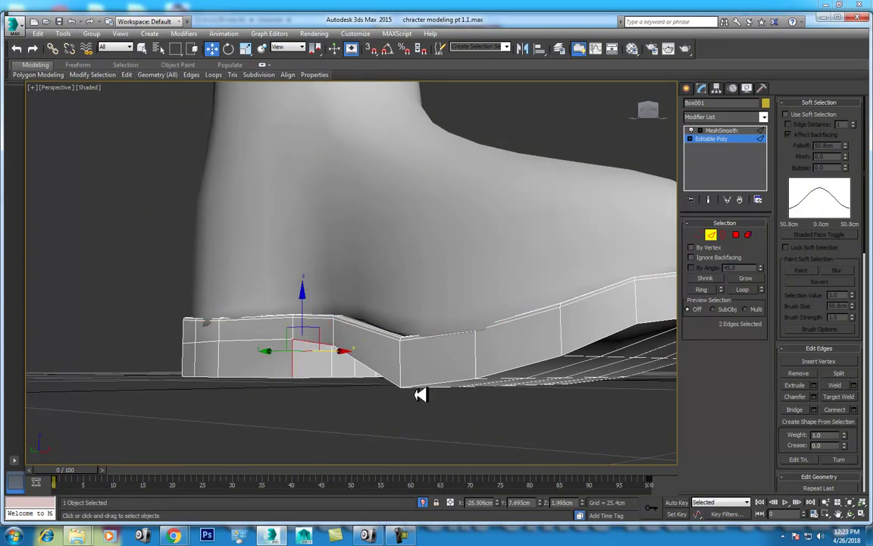
{"action": "left_click", "coordinate": [441, 382], "text": "ctrl"}
{"action": "left_click", "coordinate": [743, 289]}
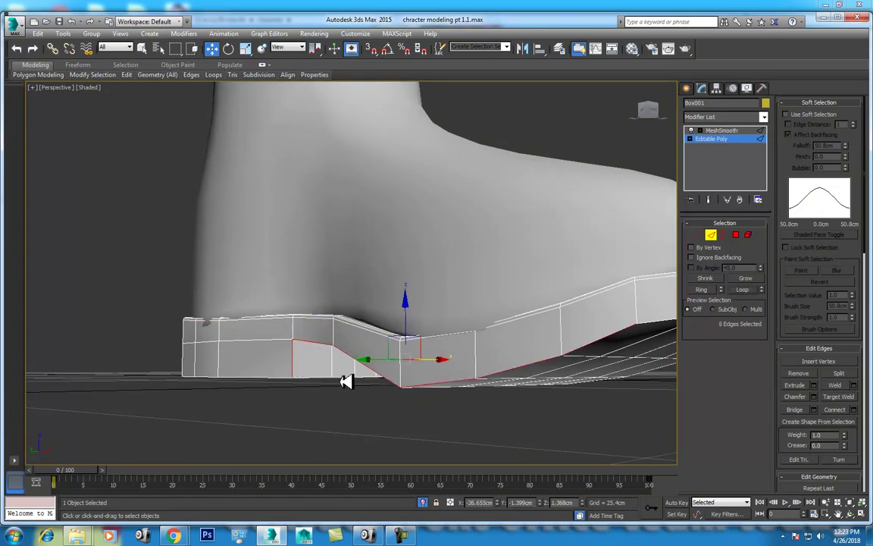
{"action": "left_click", "coordinate": [322, 377], "text": "ctrl"}
{"action": "left_click", "coordinate": [756, 289]}
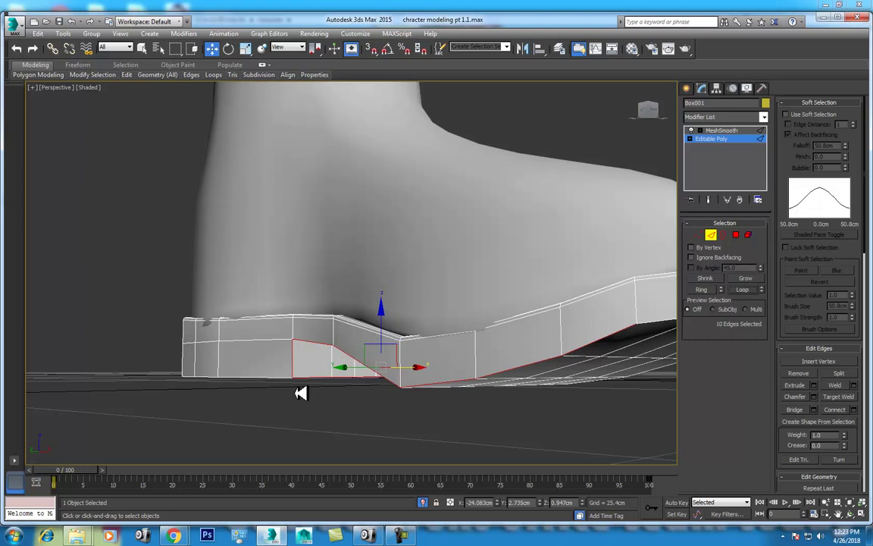
{"action": "left_click", "coordinate": [265, 376], "text": "ctrl"}
{"action": "left_click", "coordinate": [714, 291]}
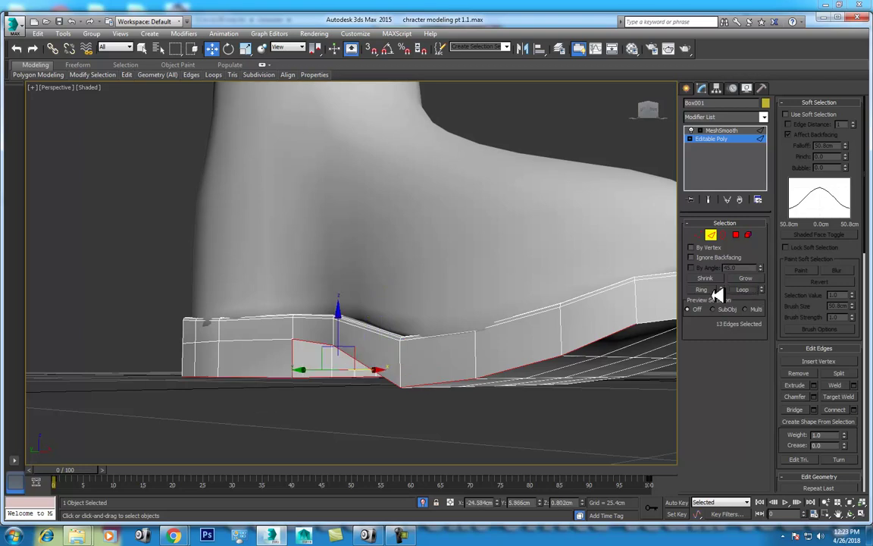
{"action": "left_click", "coordinate": [850, 513]}
{"action": "mouse_move", "coordinate": [473, 343]}
{"action": "left_mouse_down"}
{"action": "mouse_move", "coordinate": [382, 309]}
{"action": "mouse_move", "coordinate": [270, 303]}
{"action": "left_mouse_up"}
{"action": "right_click", "coordinate": [271, 303]}
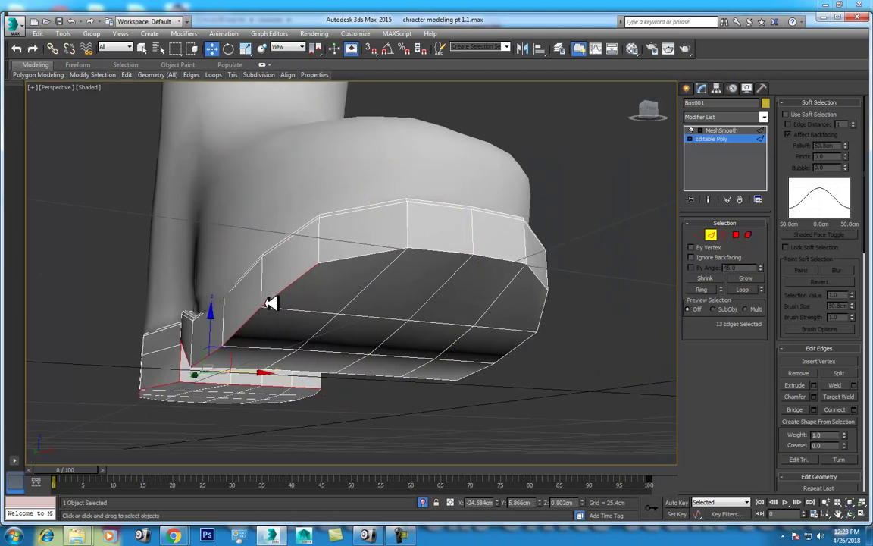
{"action": "left_click", "coordinate": [353, 258], "text": "ctrl"}
{"action": "left_click", "coordinate": [546, 305], "text": "ctrl"}
{"action": "left_click", "coordinate": [751, 289]}
Step: Add the underside and heel-step edges to complete the 30-edge bottom rim loop
{"action": "left_click", "coordinate": [850, 514]}
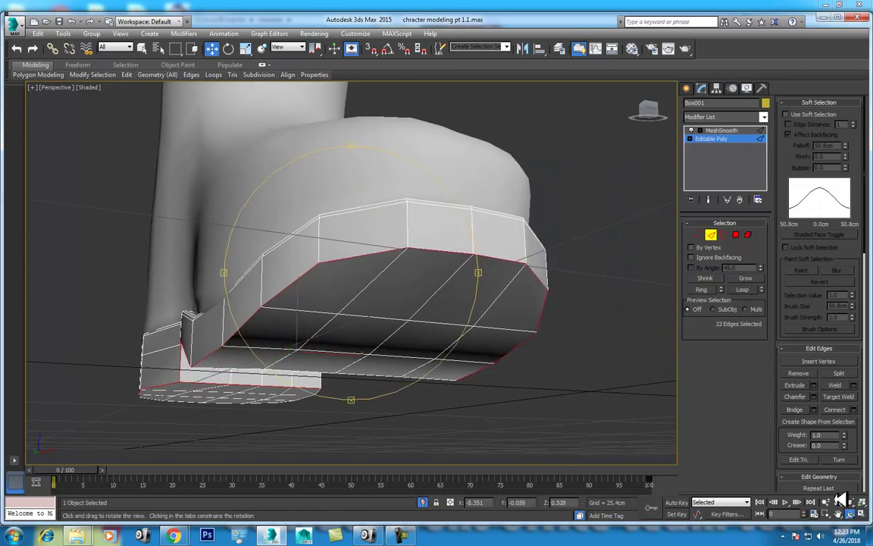
{"action": "mouse_move", "coordinate": [390, 304]}
{"action": "left_mouse_down"}
{"action": "mouse_move", "coordinate": [354, 331]}
{"action": "mouse_move", "coordinate": [365, 334]}
{"action": "left_mouse_up"}
{"action": "right_click", "coordinate": [365, 334]}
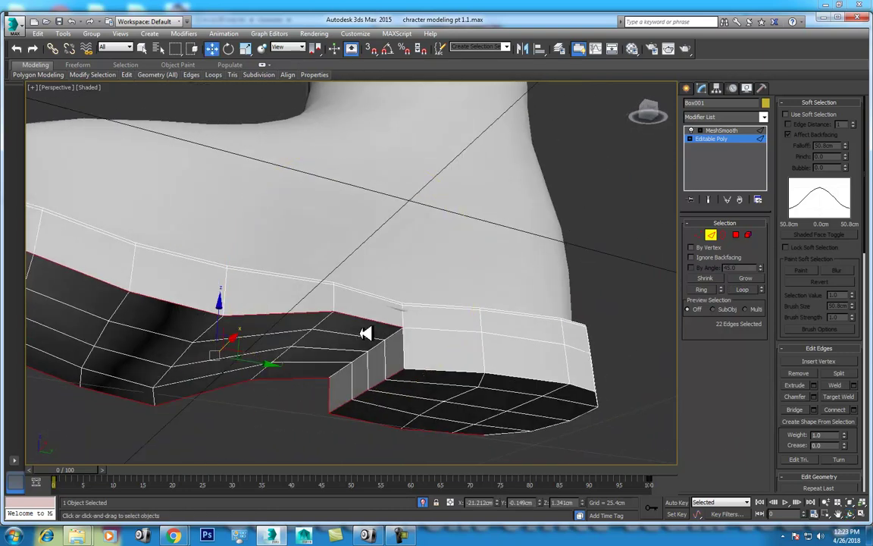
{"action": "left_click", "coordinate": [406, 345], "text": "ctrl"}
{"action": "left_click", "coordinate": [446, 369], "text": "ctrl"}
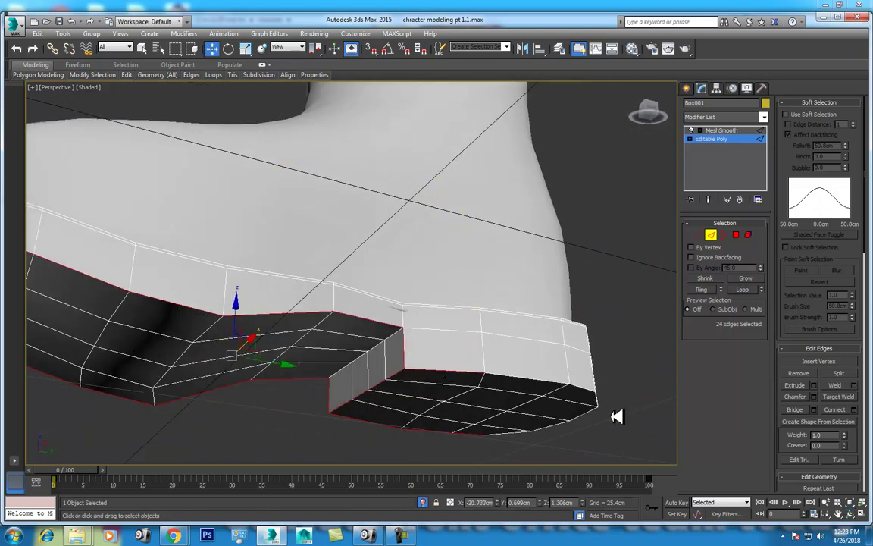
{"action": "left_click", "coordinate": [748, 288]}
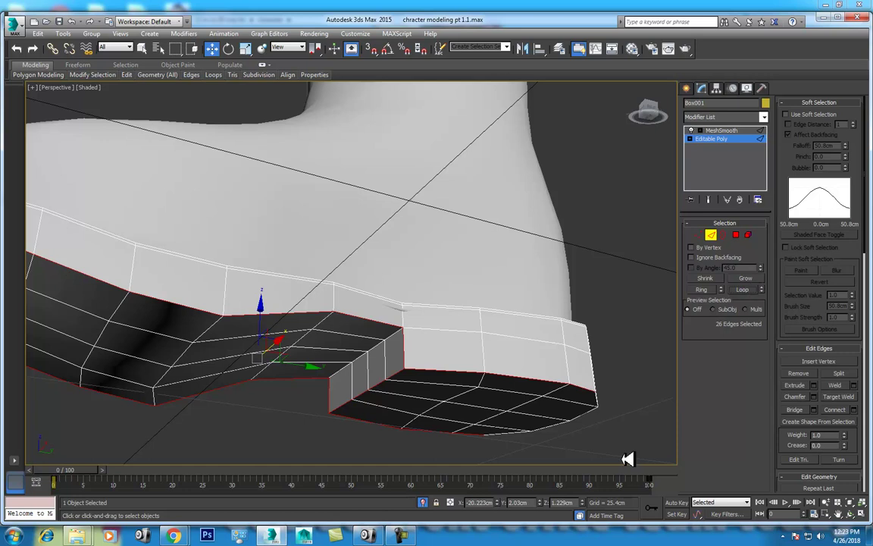
{"action": "left_click", "coordinate": [587, 416], "text": "ctrl"}
{"action": "left_click", "coordinate": [747, 291]}
Step: Chamfer the bottom rim at 0.207cm with 2 segments and return to object level
{"action": "right_click", "coordinate": [442, 317]}
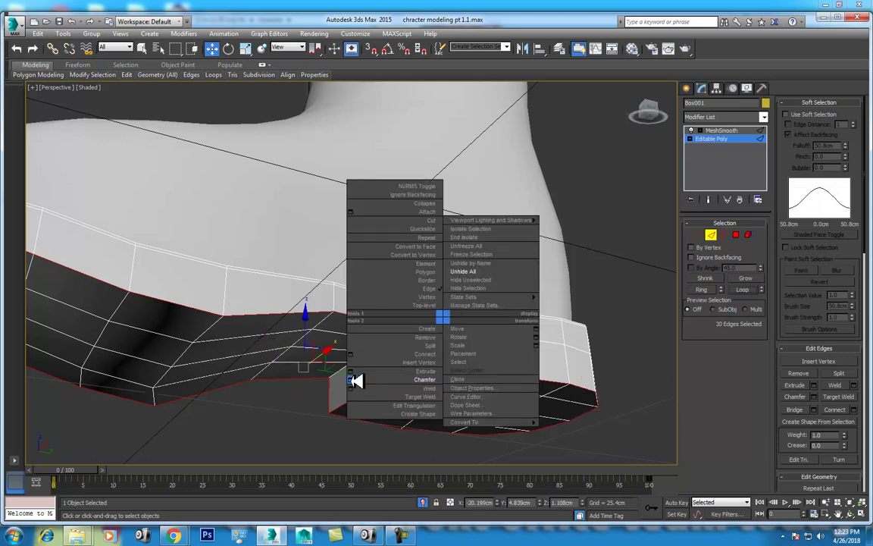
{"action": "left_click", "coordinate": [352, 379]}
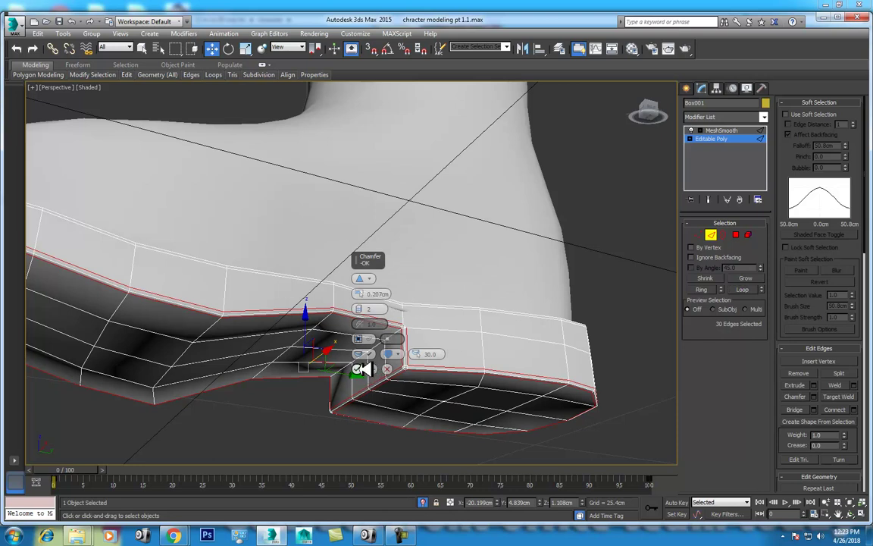
{"action": "left_click", "coordinate": [361, 369]}
{"action": "right_click", "coordinate": [451, 330]}
{"action": "left_click", "coordinate": [413, 324]}
{"action": "scroll", "coordinate": [526, 375], "scroll_direction": "down", "scroll_amount": 5}
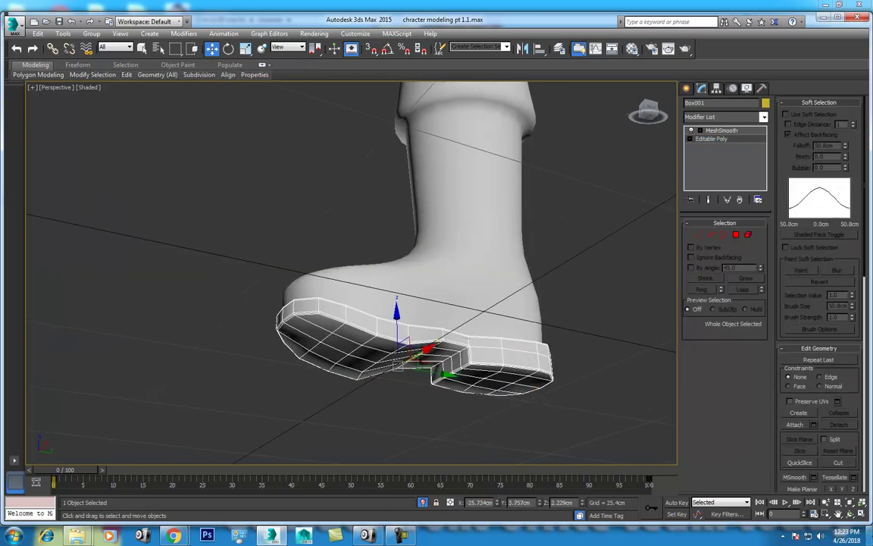
Step: View the boot from the front and show the sole's MeshSmooth settings
{"action": "left_click", "coordinate": [857, 515]}
{"action": "mouse_move", "coordinate": [513, 331]}
{"action": "left_mouse_down"}
{"action": "mouse_move", "coordinate": [453, 371]}
{"action": "mouse_move", "coordinate": [386, 331]}
{"action": "mouse_move", "coordinate": [414, 376]}
{"action": "mouse_move", "coordinate": [376, 352]}
{"action": "mouse_move", "coordinate": [455, 318]}
{"action": "left_mouse_up"}
{"action": "key", "text": "Escape"}
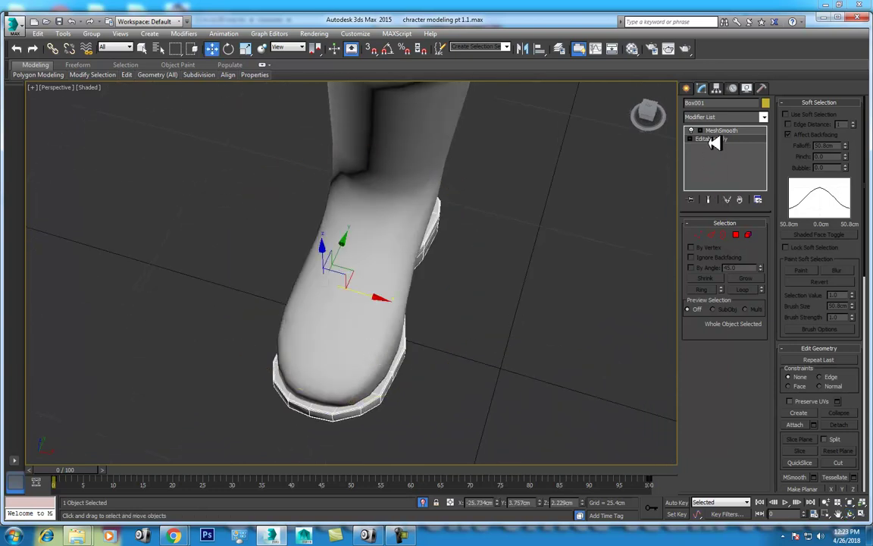
{"action": "left_click", "coordinate": [706, 130]}
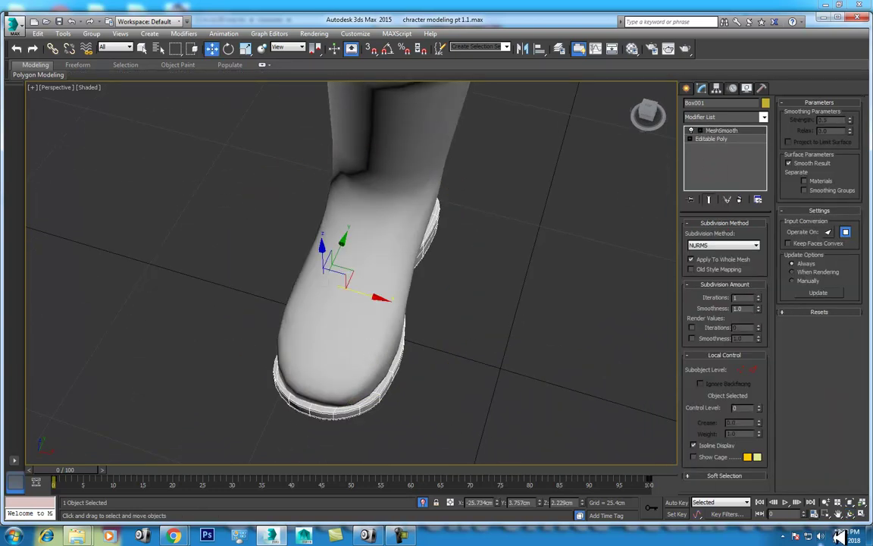
Step: Select the boot mesh Cylinder001 and orbit around it toward the toe
{"action": "left_click", "coordinate": [851, 514]}
{"action": "mouse_move", "coordinate": [588, 384]}
{"action": "left_mouse_down"}
{"action": "mouse_move", "coordinate": [351, 273]}
{"action": "mouse_move", "coordinate": [275, 272]}
{"action": "mouse_move", "coordinate": [332, 293]}
{"action": "mouse_move", "coordinate": [396, 298]}
{"action": "mouse_move", "coordinate": [399, 287]}
{"action": "left_mouse_up"}
{"action": "key", "text": "w"}
{"action": "left_click", "coordinate": [402, 288]}
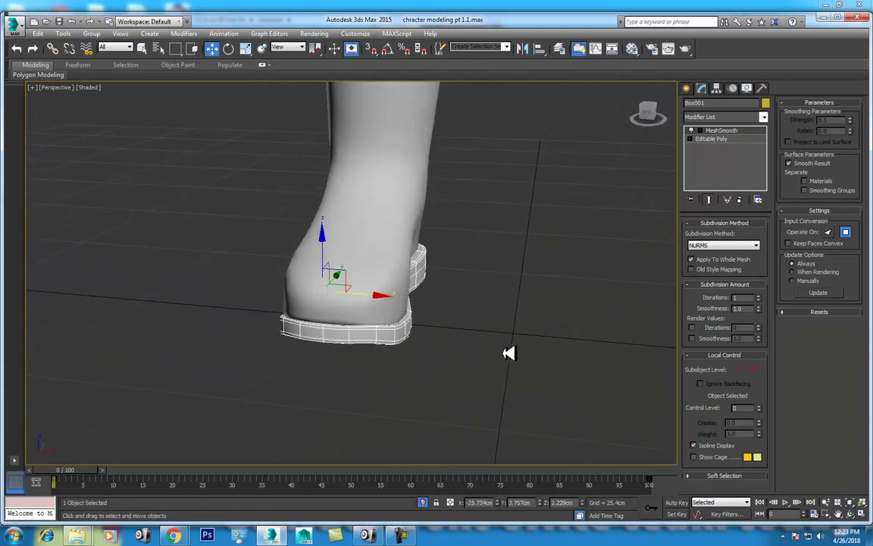
{"action": "middle_click_drag", "start_coordinate": [409, 277], "coordinate": [538, 326], "text": "alt"}
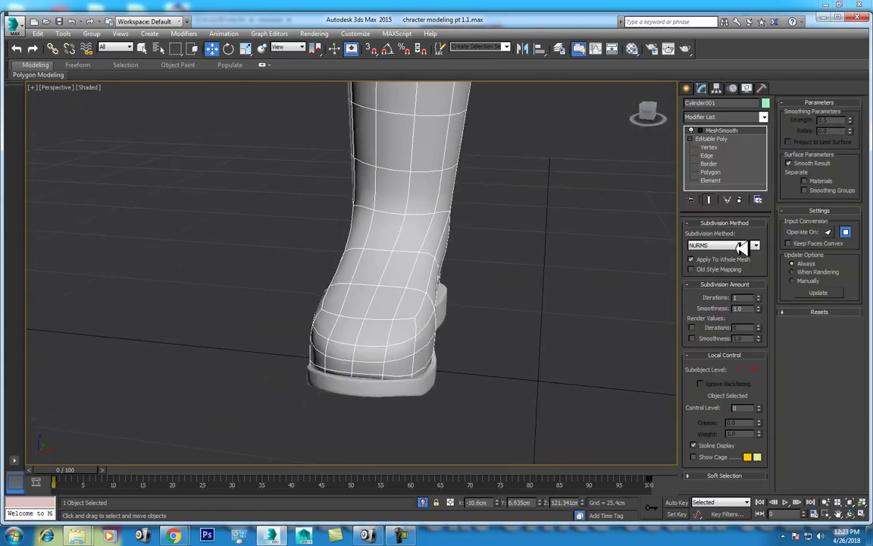
{"action": "middle_click_drag", "start_coordinate": [429, 361], "coordinate": [491, 350], "text": "alt"}
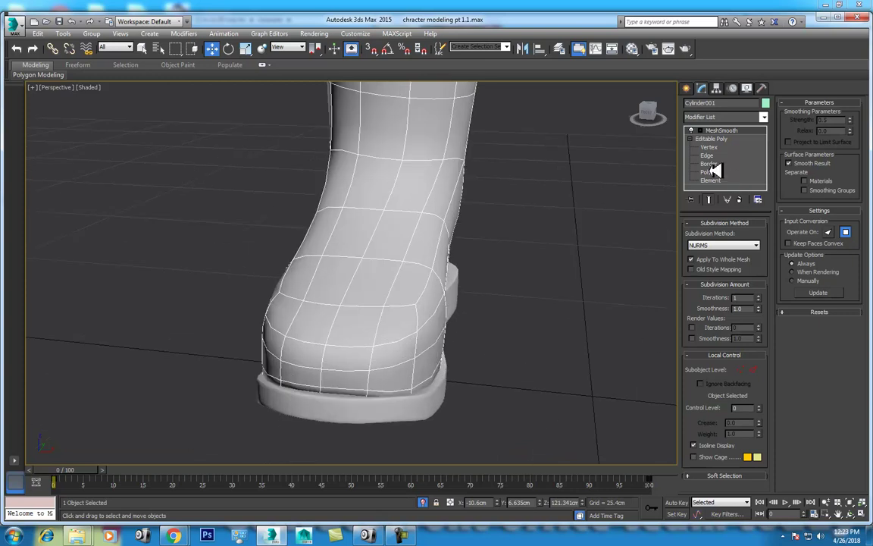
Step: Select six vertices around the boot's toe and along the sole edge
{"action": "left_click", "coordinate": [713, 146]}
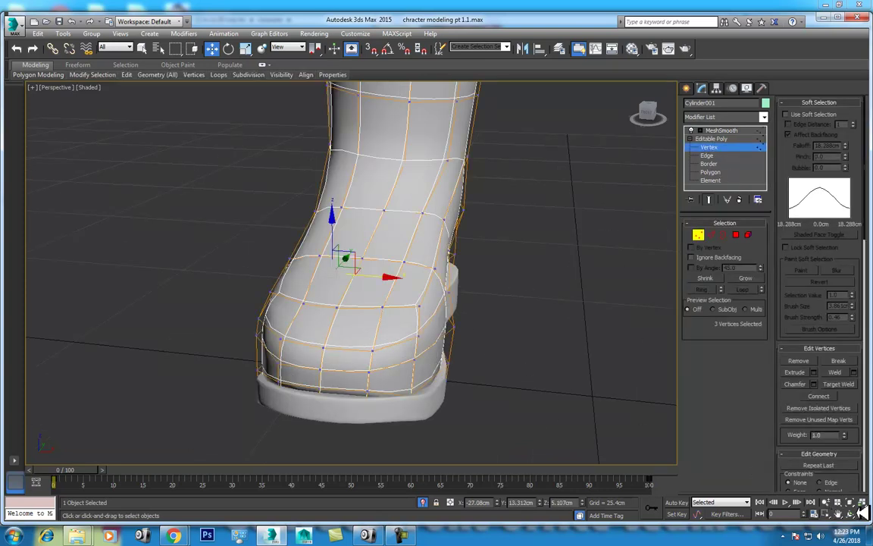
{"action": "middle_click_drag", "start_coordinate": [531, 379], "coordinate": [362, 316], "text": "alt"}
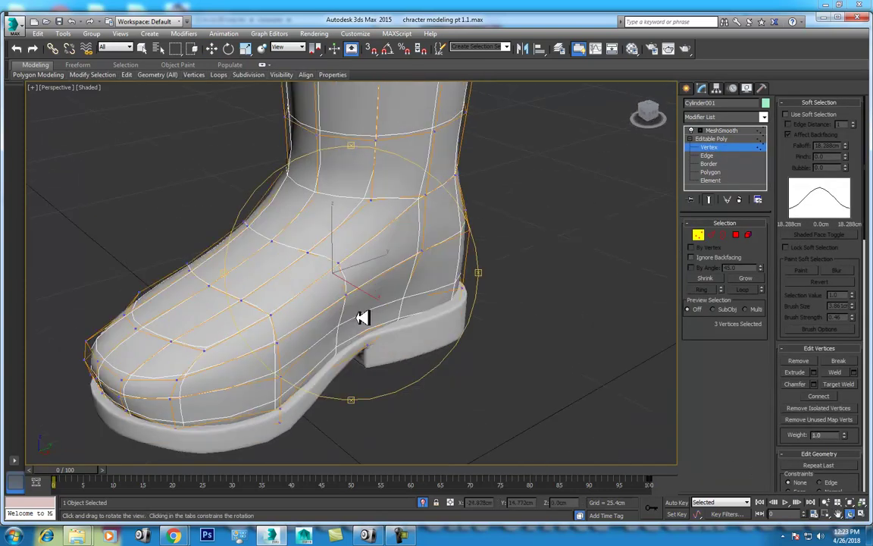
{"action": "left_click", "coordinate": [273, 313]}
{"action": "left_click", "coordinate": [278, 342], "text": "ctrl"}
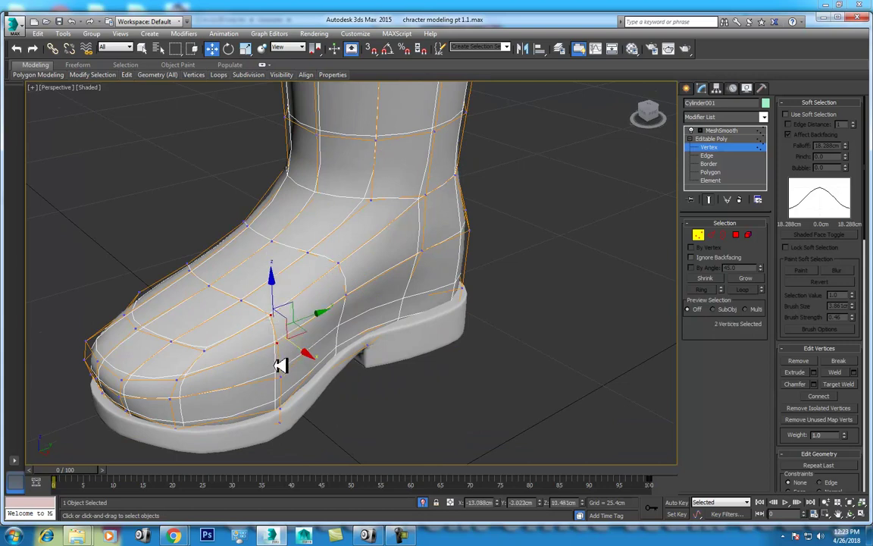
{"action": "left_click", "coordinate": [281, 377], "text": "ctrl"}
{"action": "left_click", "coordinate": [204, 351], "text": "ctrl"}
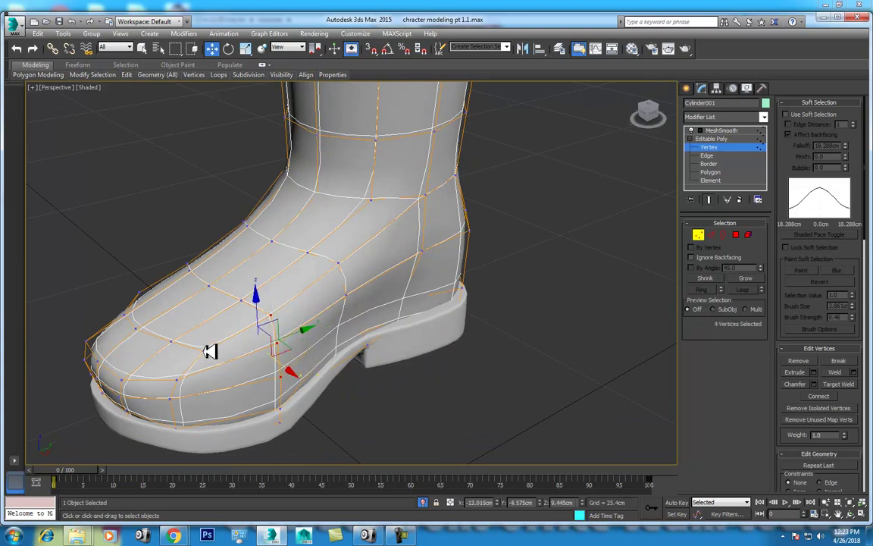
{"action": "left_click", "coordinate": [177, 378], "text": "ctrl"}
{"action": "left_click", "coordinate": [179, 398], "text": "ctrl"}
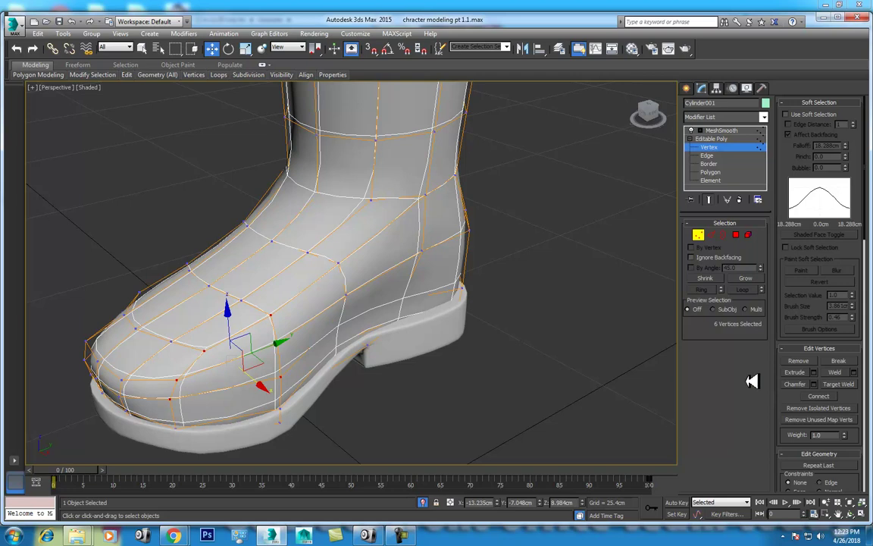
Step: Relax the selected toe vertices to smooth the toe's shape
{"action": "right_click", "coordinate": [806, 295]}
{"action": "left_click", "coordinate": [823, 366]}
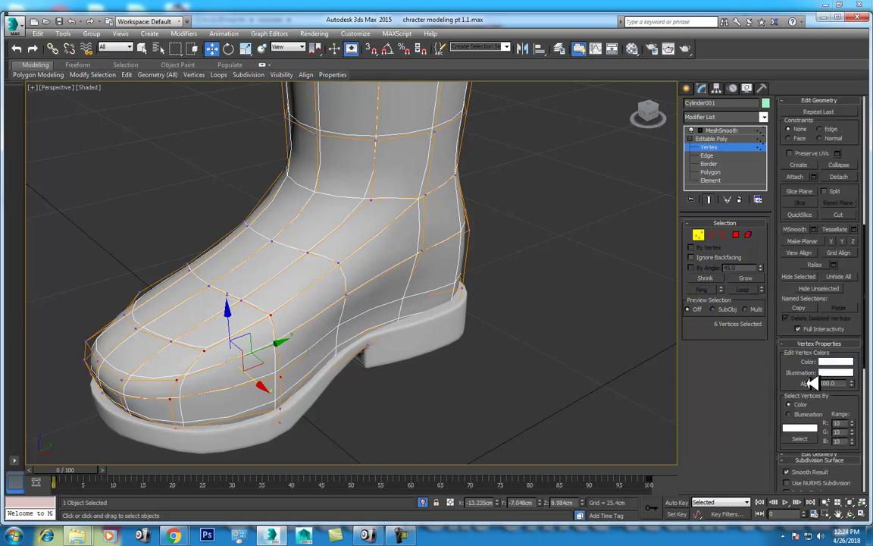
{"action": "scroll", "coordinate": [822, 420], "scroll_direction": "down", "scroll_amount": 4}
{"action": "scroll", "coordinate": [841, 379], "scroll_direction": "down", "scroll_amount": 1}
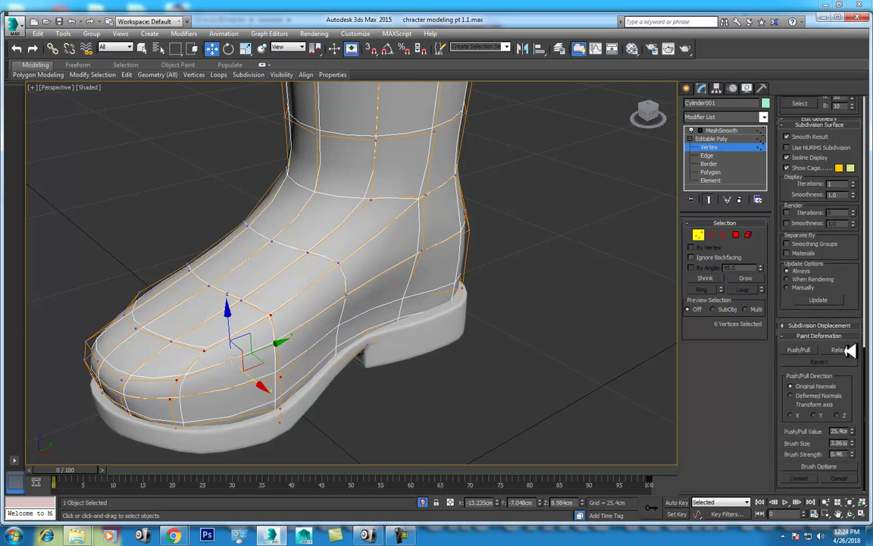
{"action": "left_click", "coordinate": [846, 350]}
{"action": "left_click", "coordinate": [843, 351]}
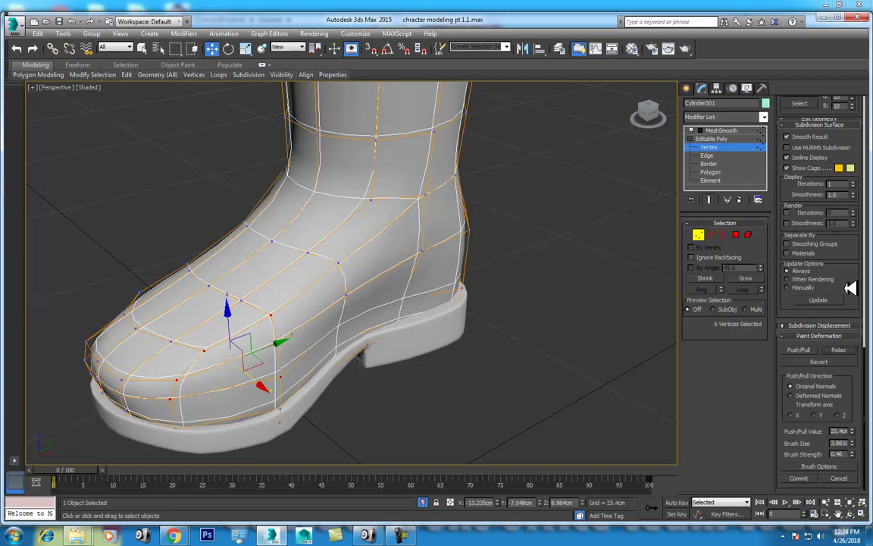
{"action": "right_click", "coordinate": [852, 265]}
{"action": "left_click", "coordinate": [823, 335]}
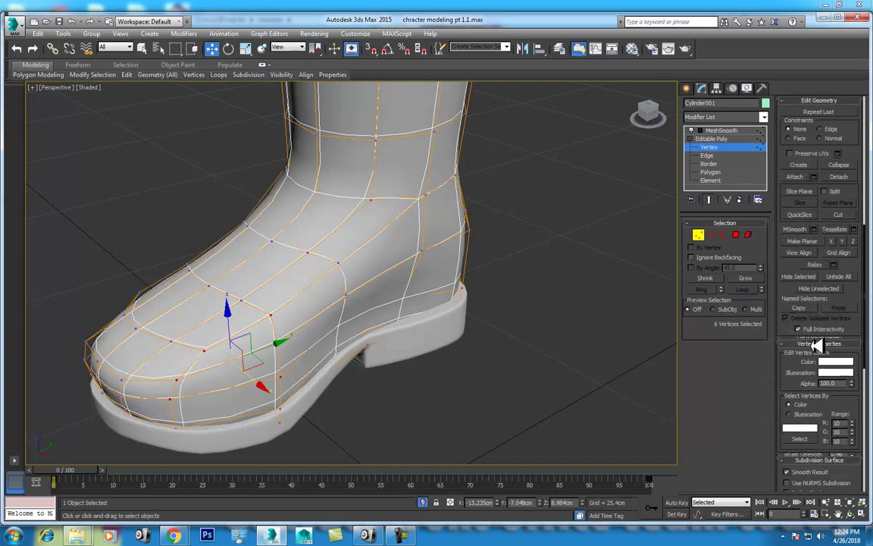
{"action": "left_click", "coordinate": [817, 267]}
Step: Narrow the selection to four toe vertices and nudge them sideways
{"action": "middle_click_drag", "start_coordinate": [346, 329], "coordinate": [343, 308]}
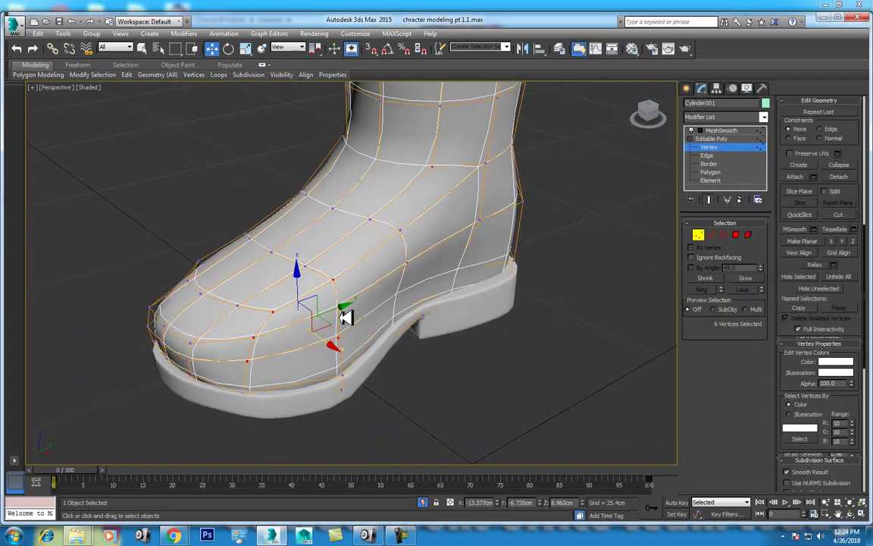
{"action": "left_click", "coordinate": [264, 323], "text": "alt"}
{"action": "left_click_drag", "start_coordinate": [366, 337], "coordinate": [371, 339]}
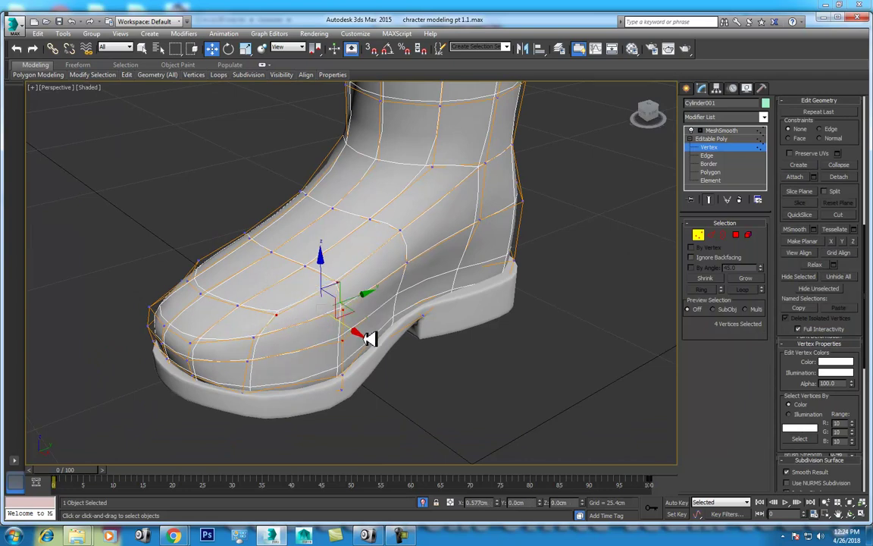
{"action": "left_click", "coordinate": [283, 322], "text": "alt"}
{"action": "scroll", "coordinate": [441, 365], "scroll_direction": "down", "scroll_amount": 2}
{"action": "middle_click_drag", "start_coordinate": [440, 365], "coordinate": [551, 399]}
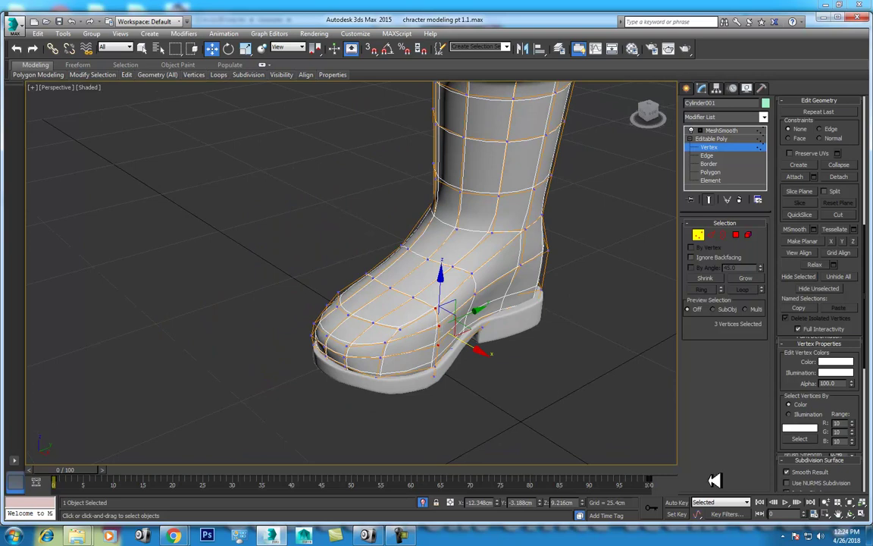
Step: Select the vertices around the heel and pull them down slightly
{"action": "left_click", "coordinate": [857, 513]}
{"action": "mouse_move", "coordinate": [493, 357]}
{"action": "left_mouse_down"}
{"action": "mouse_move", "coordinate": [356, 324]}
{"action": "mouse_move", "coordinate": [411, 337]}
{"action": "left_mouse_up"}
{"action": "right_click", "coordinate": [412, 338]}
{"action": "left_click_drag", "start_coordinate": [489, 398], "coordinate": [478, 324]}
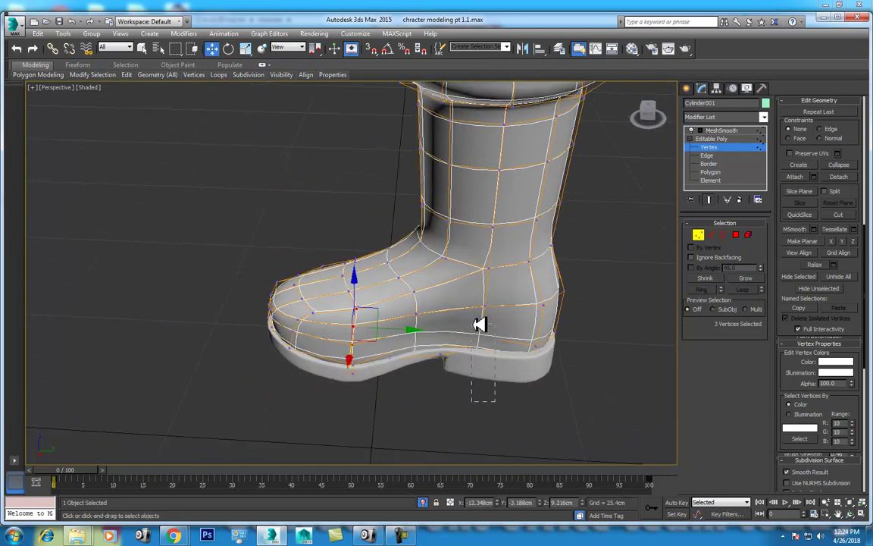
{"action": "left_click_drag", "start_coordinate": [489, 379], "coordinate": [442, 367]}
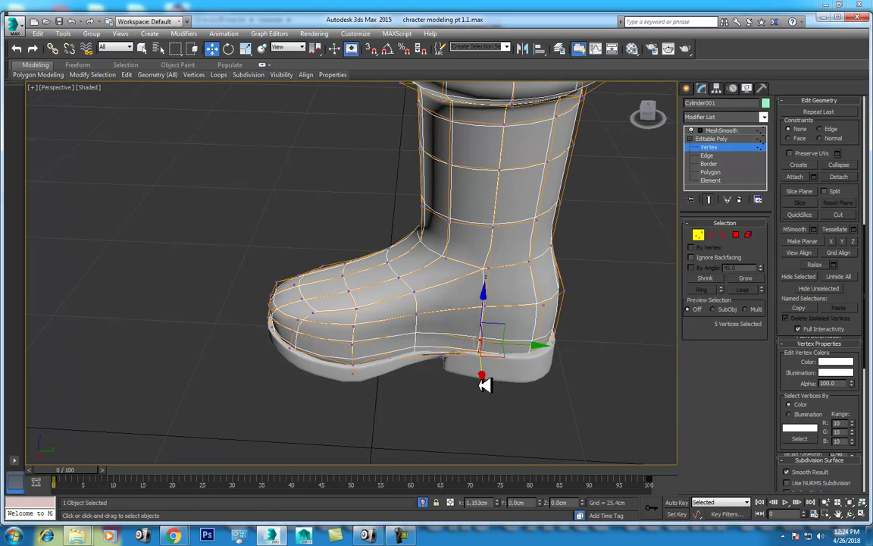
Step: Refine the heel selection and nudge two vertices near the toe
{"action": "left_click", "coordinate": [850, 513]}
{"action": "mouse_move", "coordinate": [360, 310]}
{"action": "left_mouse_down"}
{"action": "mouse_move", "coordinate": [495, 335]}
{"action": "mouse_move", "coordinate": [388, 295]}
{"action": "mouse_move", "coordinate": [462, 317]}
{"action": "left_mouse_up"}
{"action": "right_click", "coordinate": [458, 380]}
{"action": "mouse_move", "coordinate": [449, 389]}
{"action": "left_mouse_down"}
{"action": "mouse_move", "coordinate": [438, 331]}
{"action": "mouse_move", "coordinate": [367, 336]}
{"action": "left_mouse_up"}
{"action": "middle_click_drag", "start_coordinate": [499, 393], "coordinate": [441, 376], "text": "alt"}
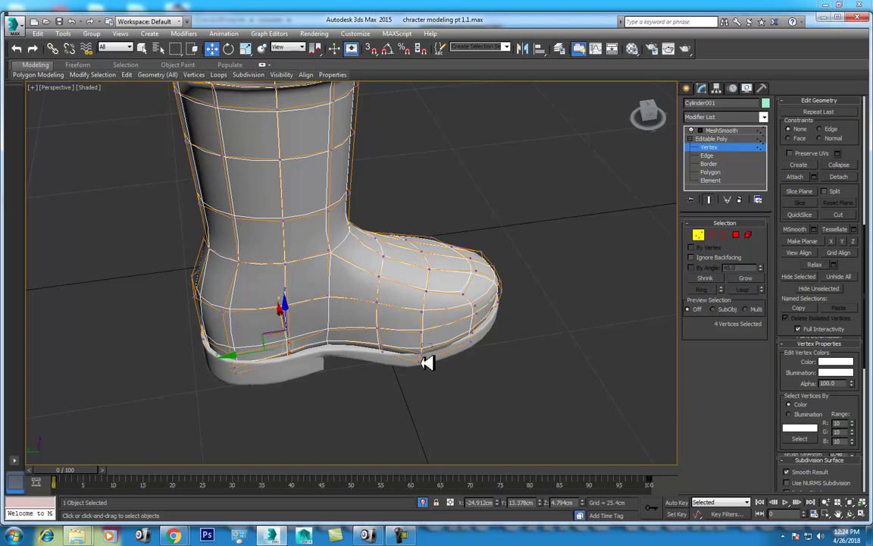
{"action": "left_click", "coordinate": [425, 338]}
{"action": "left_click_drag", "start_coordinate": [417, 328], "coordinate": [410, 322]}
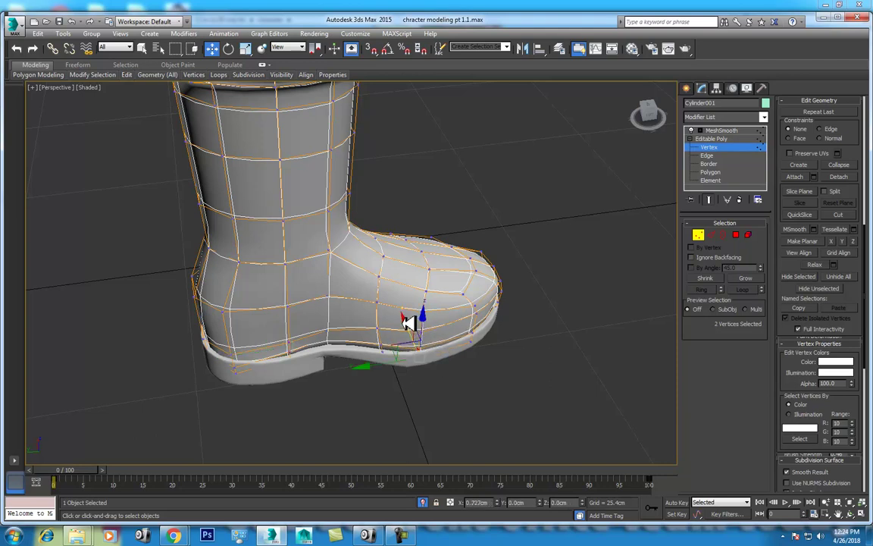
{"action": "left_click_drag", "start_coordinate": [490, 361], "coordinate": [468, 326]}
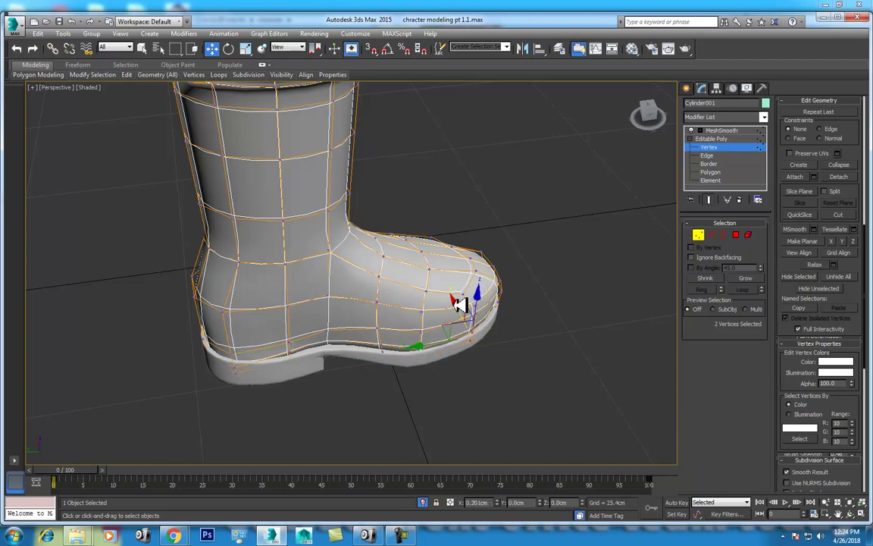
Step: Return the boot to top object level and unhide all reference images
{"action": "right_click", "coordinate": [392, 295]}
{"action": "left_click", "coordinate": [373, 288]}
{"action": "scroll", "coordinate": [342, 308], "scroll_direction": "down", "scroll_amount": 5}
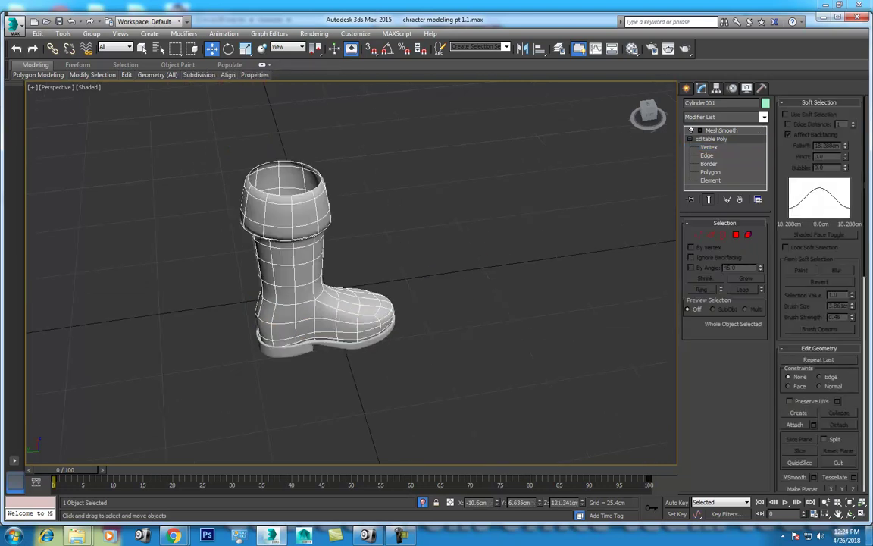
{"action": "left_click", "coordinate": [850, 514]}
{"action": "left_click_drag", "start_coordinate": [546, 378], "coordinate": [293, 279]}
{"action": "right_click", "coordinate": [351, 268]}
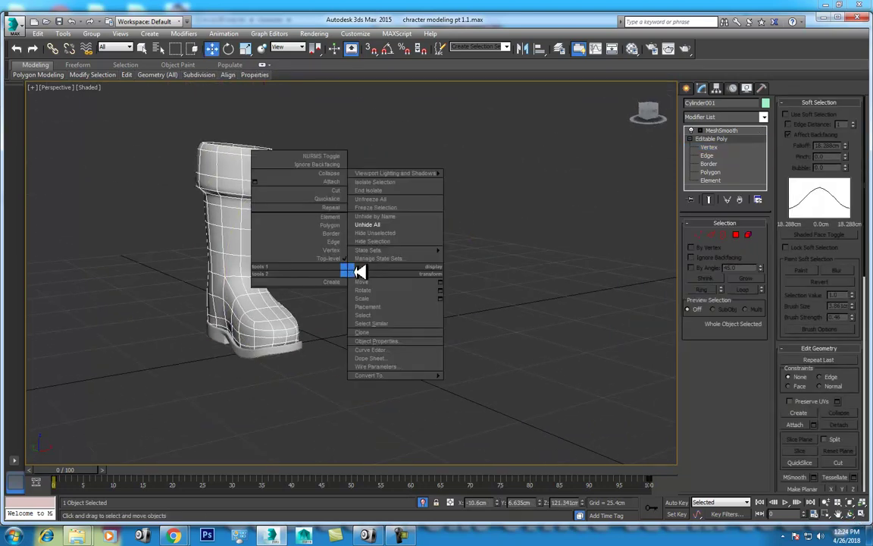
{"action": "left_click", "coordinate": [439, 223]}
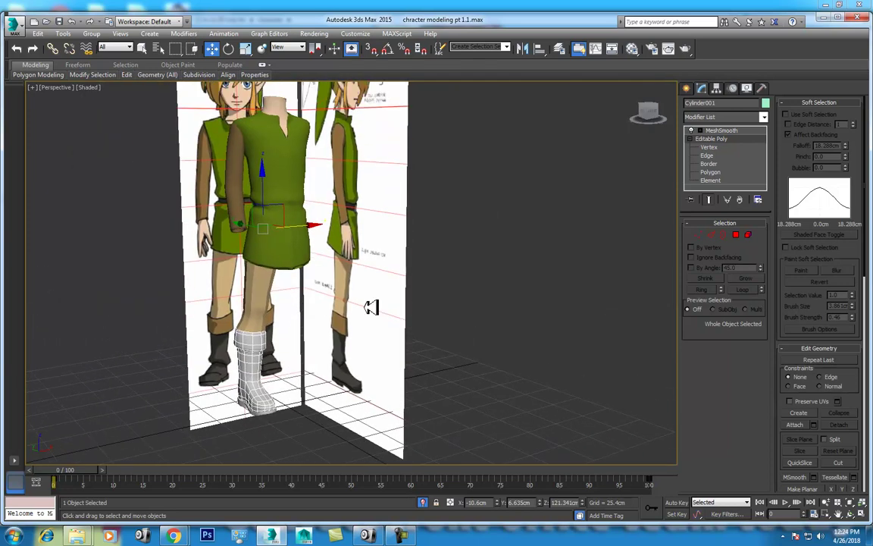
Step: Switch to the Front view and copy the tunic's Symmetry modifier
{"action": "key", "text": "f"}
{"action": "scroll", "coordinate": [365, 306], "scroll_direction": "up", "scroll_amount": 3}
{"action": "scroll", "coordinate": [343, 227], "scroll_direction": "up", "scroll_amount": 2}
{"action": "left_click", "coordinate": [342, 227]}
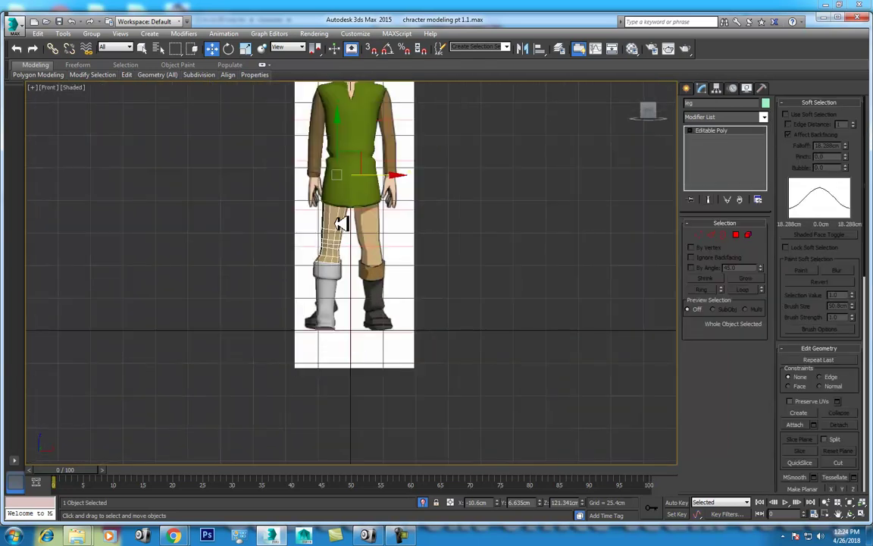
{"action": "left_click", "coordinate": [337, 279], "text": "ctrl"}
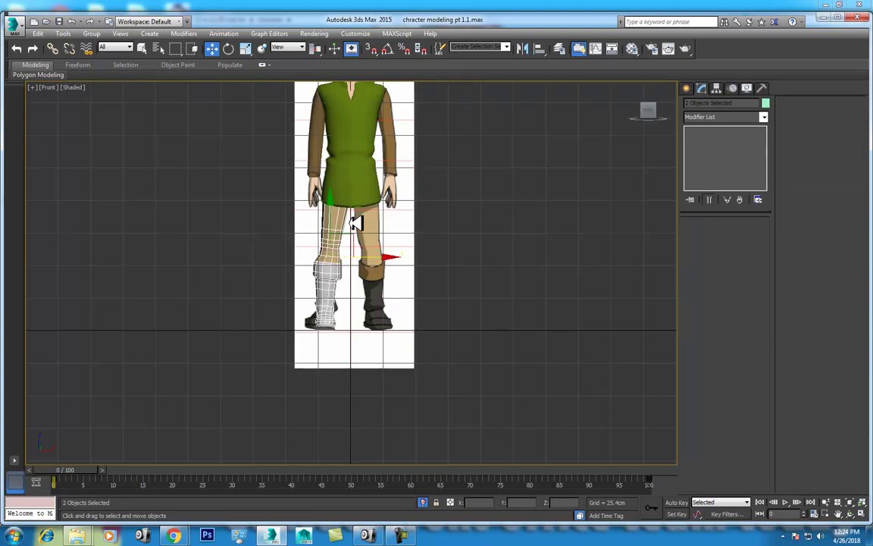
{"action": "left_click", "coordinate": [372, 182]}
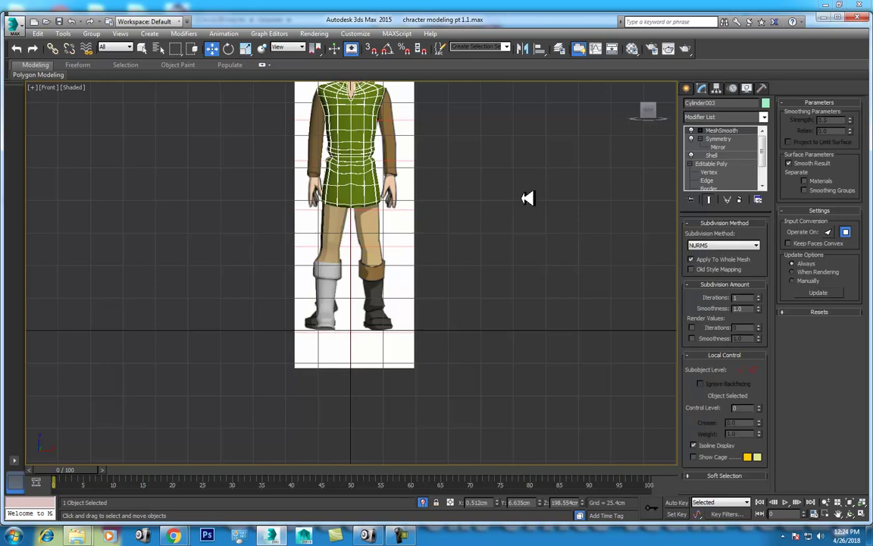
{"action": "left_click", "coordinate": [734, 140]}
{"action": "right_click", "coordinate": [724, 139]}
{"action": "left_click", "coordinate": [762, 184]}
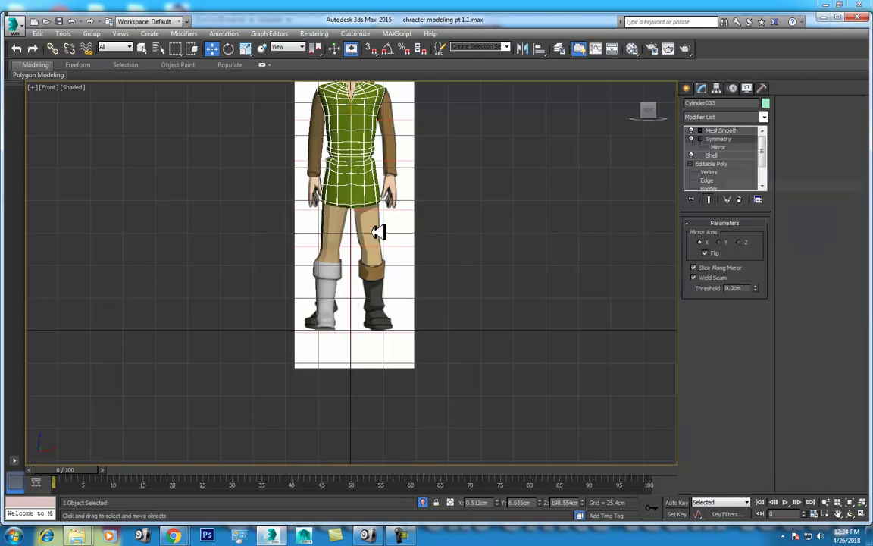
Step: Apply the dark grey 07 - Default material to the boot
{"action": "left_click", "coordinate": [343, 236]}
{"action": "scroll", "coordinate": [349, 239], "scroll_direction": "up", "scroll_amount": 3}
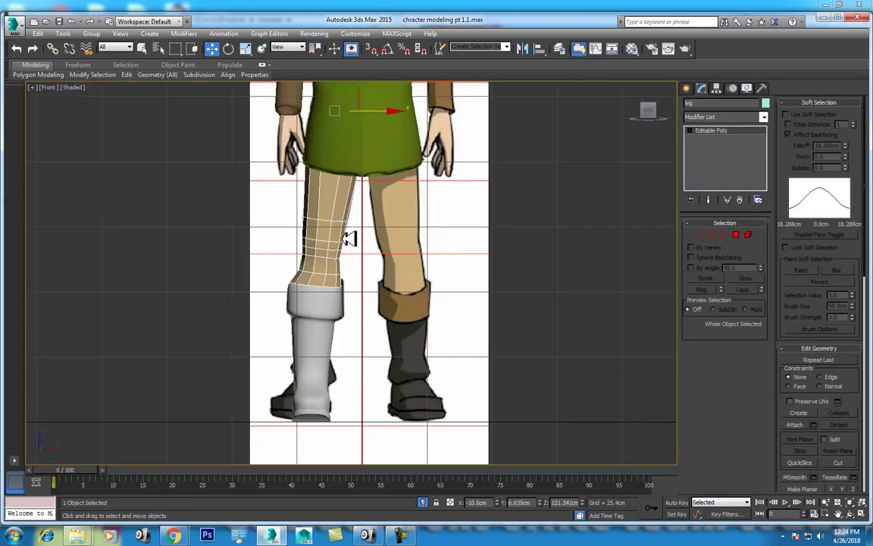
{"action": "left_click", "coordinate": [325, 305]}
{"action": "key", "text": "m"}
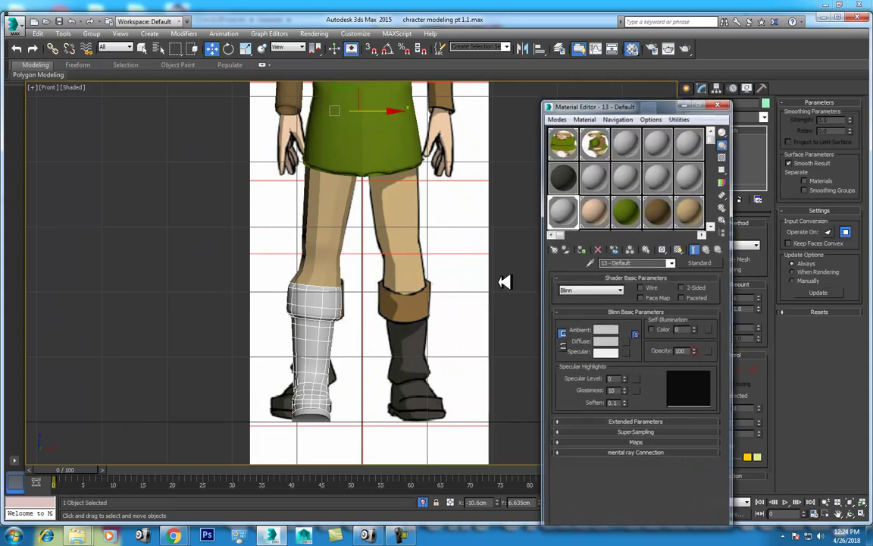
{"action": "left_click", "coordinate": [581, 248]}
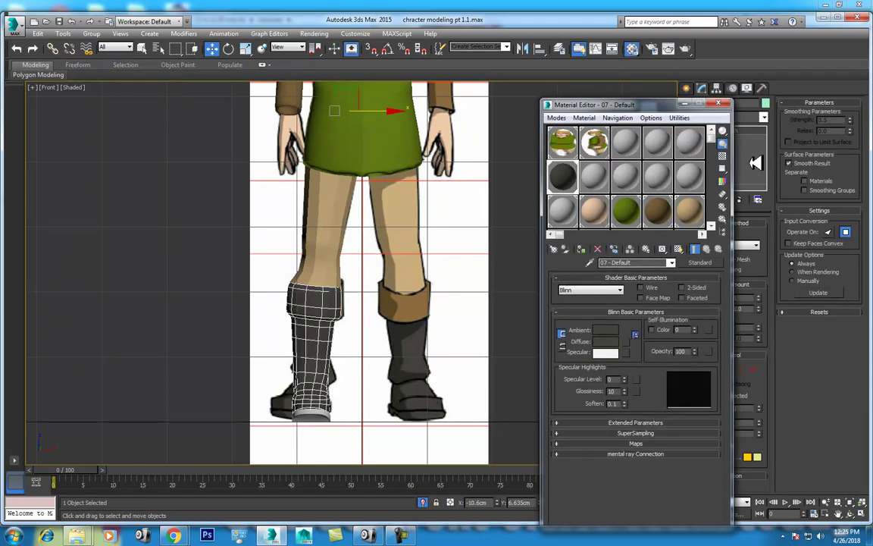
{"action": "left_click", "coordinate": [718, 104]}
Step: Select the boot's MeshSmooth in the modifier stack and bring up its options
{"action": "right_click", "coordinate": [319, 283]}
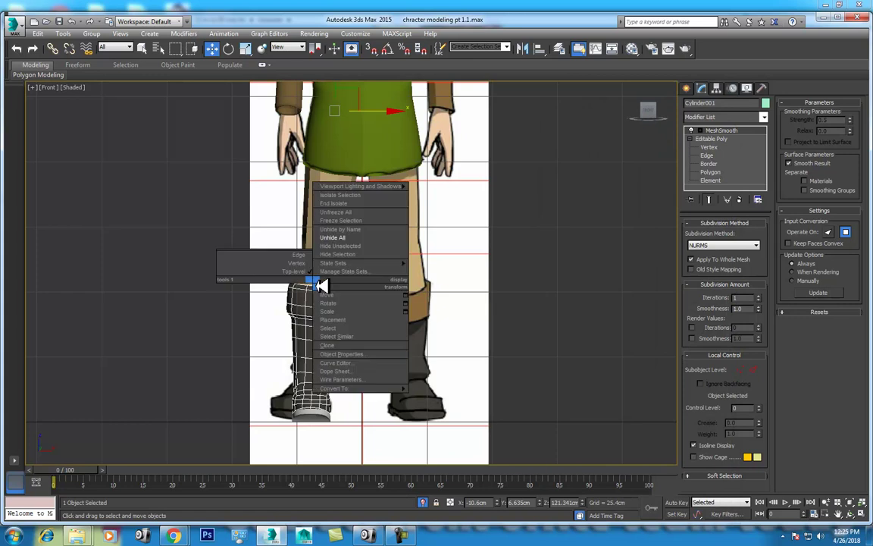
{"action": "left_click", "coordinate": [724, 138]}
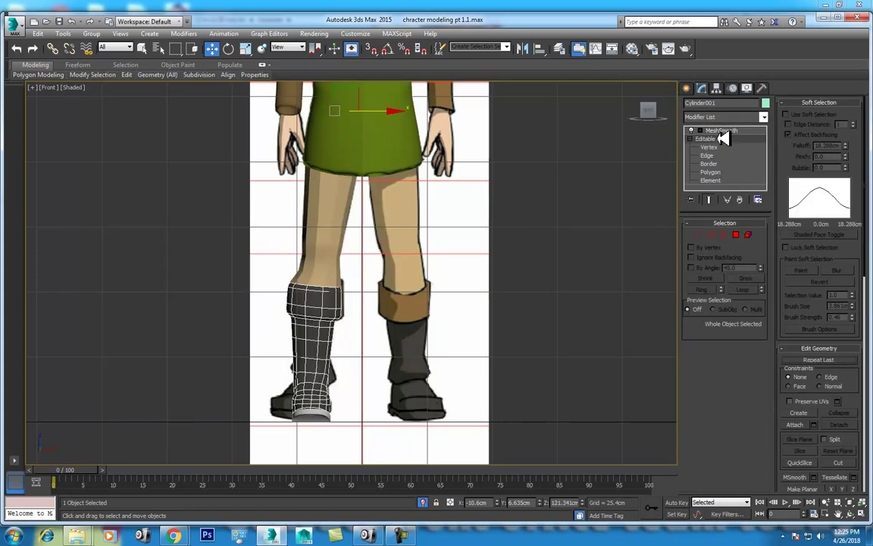
{"action": "left_click", "coordinate": [722, 131]}
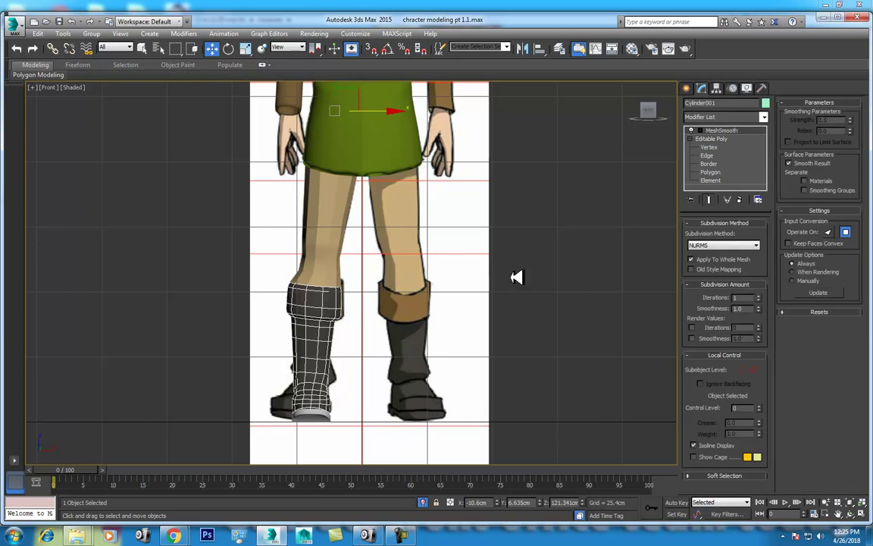
{"action": "right_click", "coordinate": [722, 140]}
Step: Paste Symmetry into the boot, then replace it with a fresh Symmetry modifier
{"action": "left_click", "coordinate": [737, 193]}
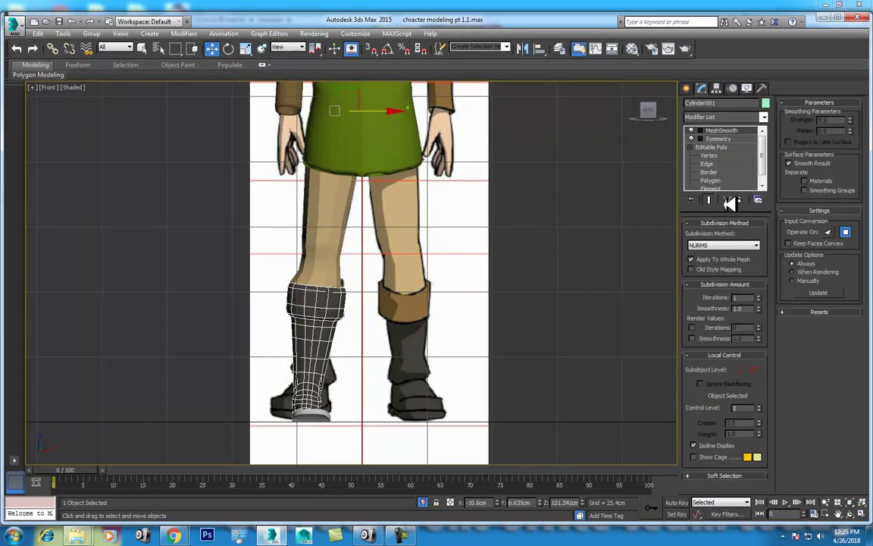
{"action": "left_click", "coordinate": [720, 139]}
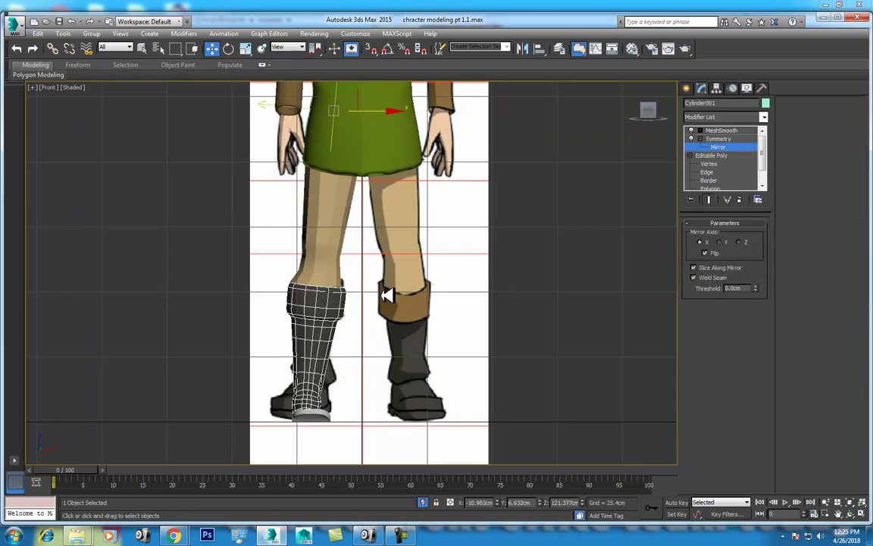
{"action": "left_click_drag", "start_coordinate": [402, 112], "coordinate": [431, 114]}
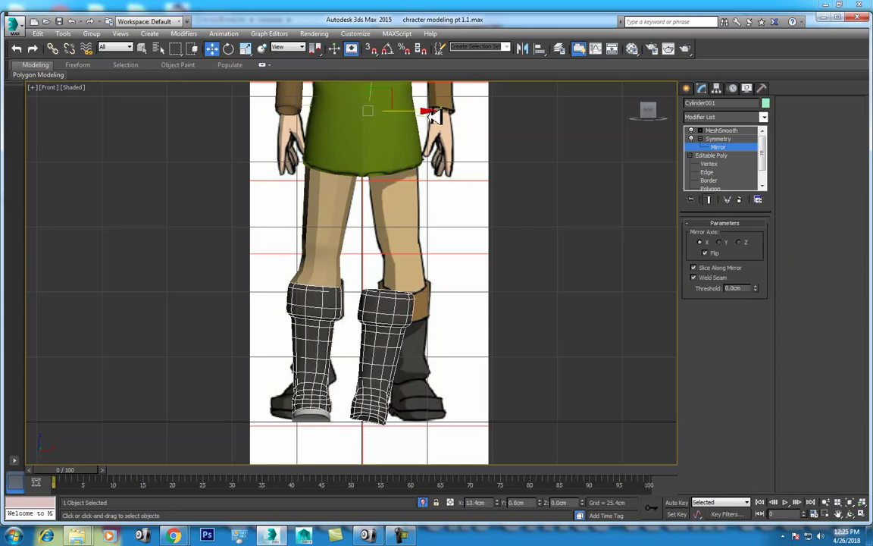
{"action": "left_click", "coordinate": [739, 200]}
{"action": "left_click", "coordinate": [748, 114]}
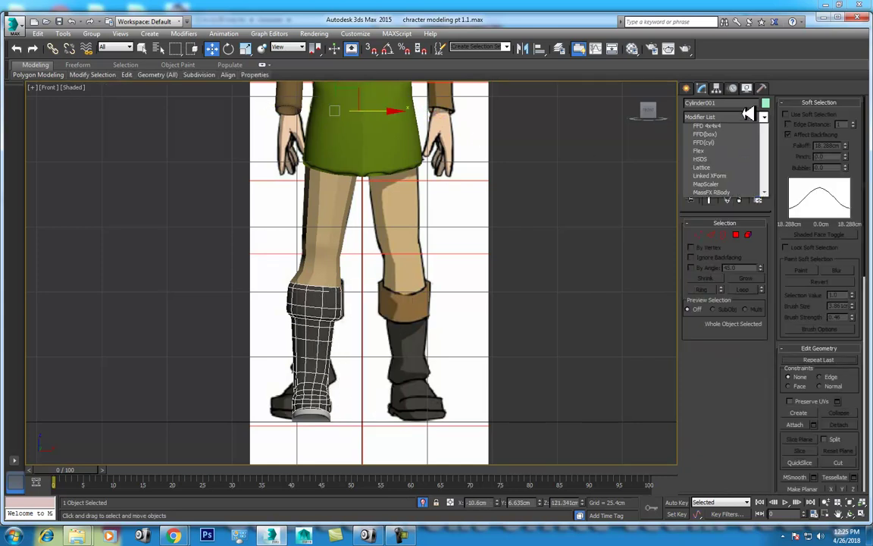
{"action": "scroll", "coordinate": [721, 303], "scroll_direction": "down", "scroll_amount": 3}
{"action": "scroll", "coordinate": [720, 303], "scroll_direction": "down", "scroll_amount": 6}
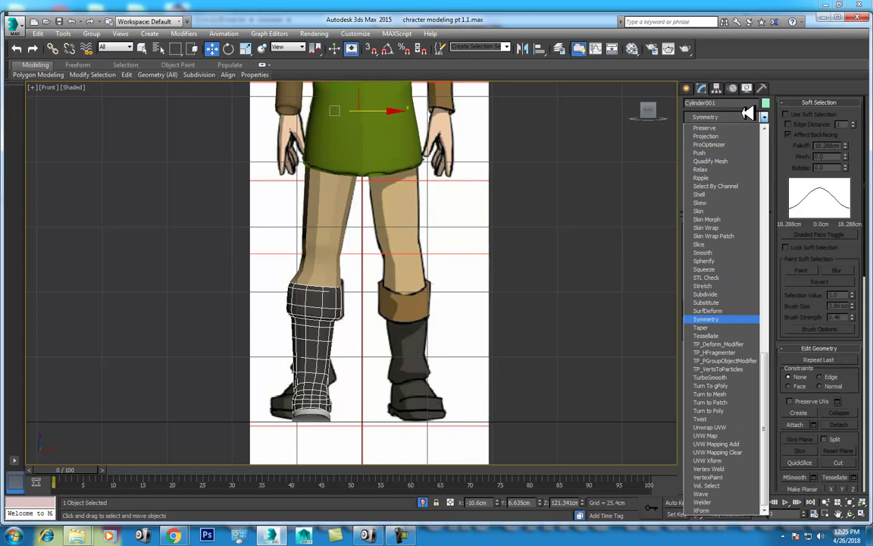
{"action": "left_click", "coordinate": [720, 314]}
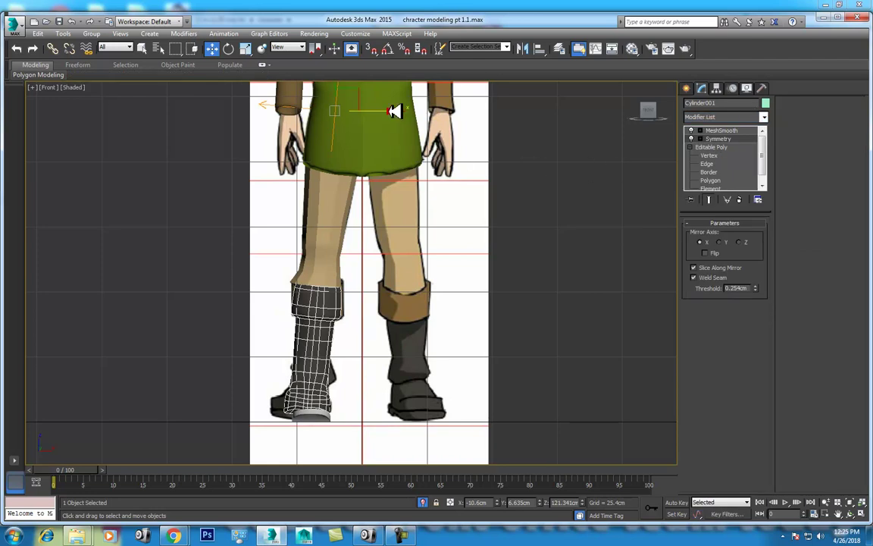
Step: Move the Symmetry mirror plane across the boot and turn on Flip
{"action": "left_click", "coordinate": [690, 138]}
{"action": "left_click", "coordinate": [717, 146]}
{"action": "left_click_drag", "start_coordinate": [430, 121], "coordinate": [487, 148]}
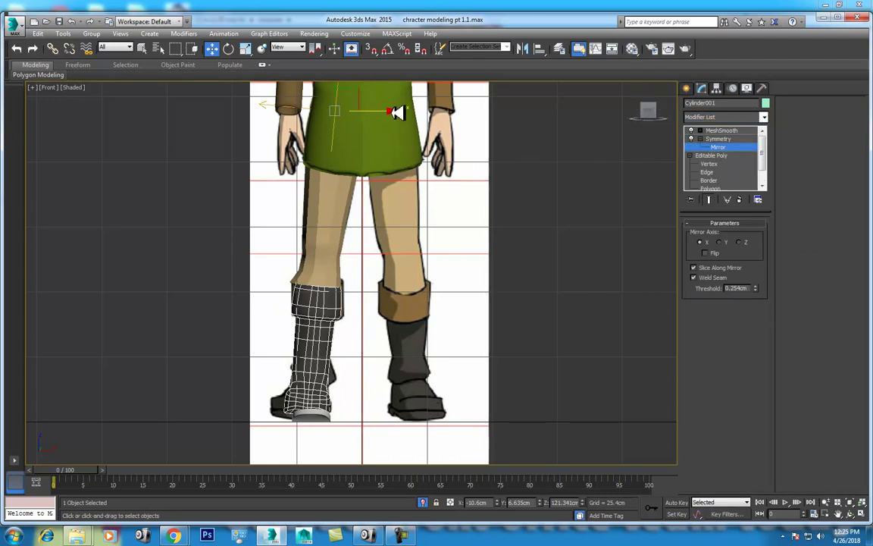
{"action": "left_click", "coordinate": [717, 253]}
Step: Rotate and slide the mirror plane so the mirrored boot sits on the right leg
{"action": "middle_click_drag", "start_coordinate": [438, 130], "coordinate": [429, 175]}
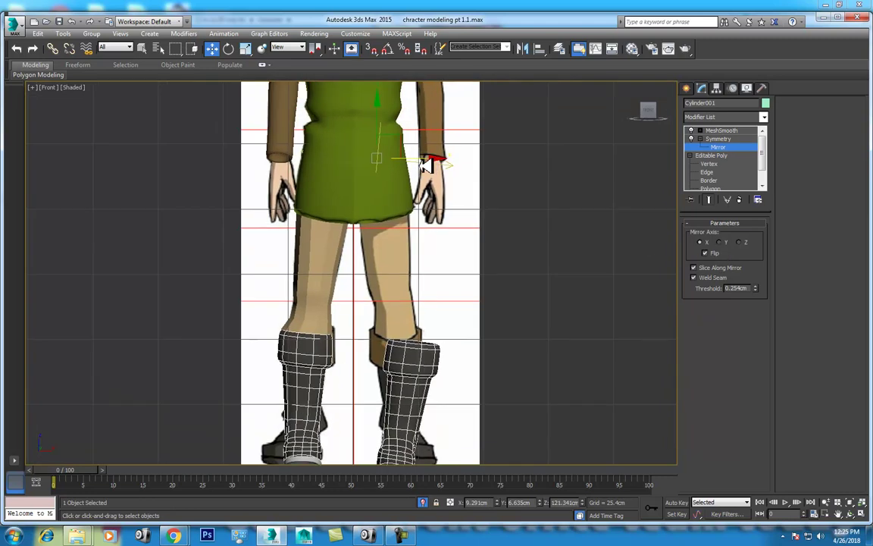
{"action": "key", "text": "e"}
{"action": "left_click_drag", "start_coordinate": [426, 126], "coordinate": [425, 121]}
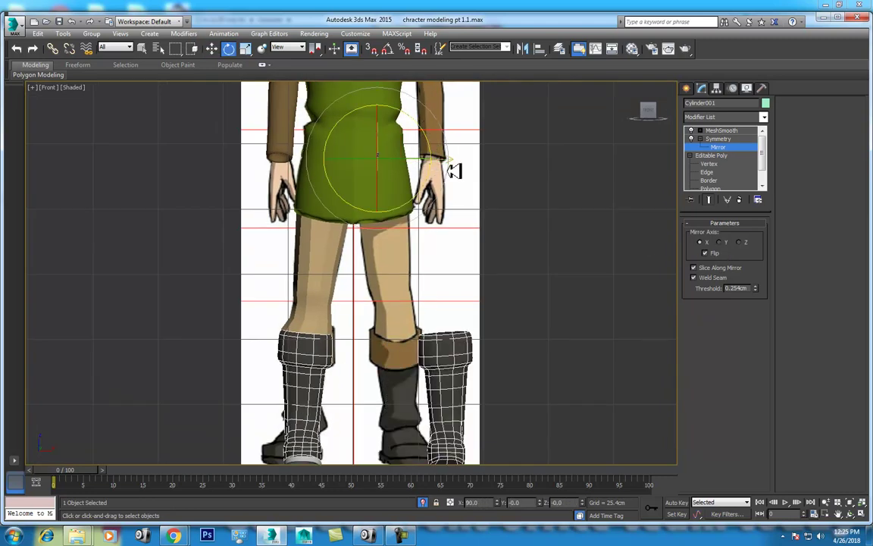
{"action": "key", "text": "w"}
{"action": "left_click_drag", "start_coordinate": [440, 157], "coordinate": [413, 156]}
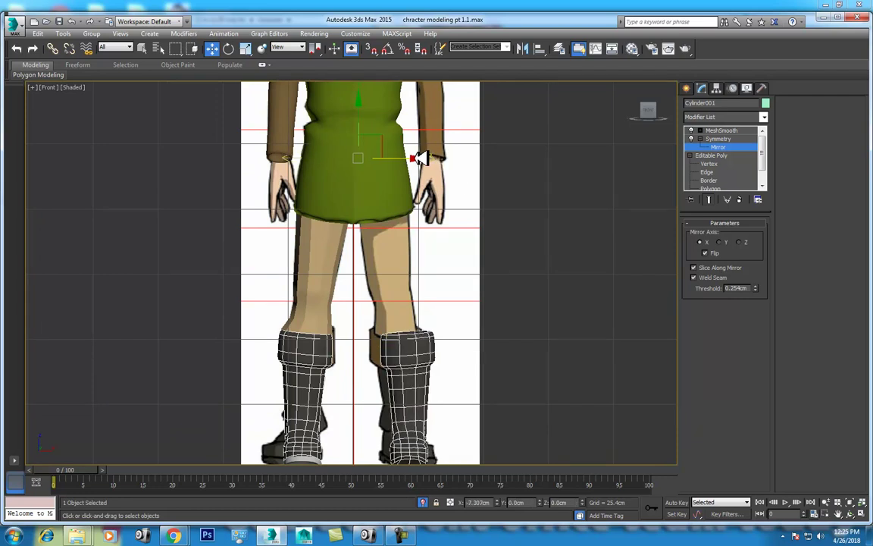
Step: Copy the boots' Symmetry modifier and paste it onto the leg
{"action": "right_click", "coordinate": [720, 139]}
{"action": "left_click", "coordinate": [728, 184]}
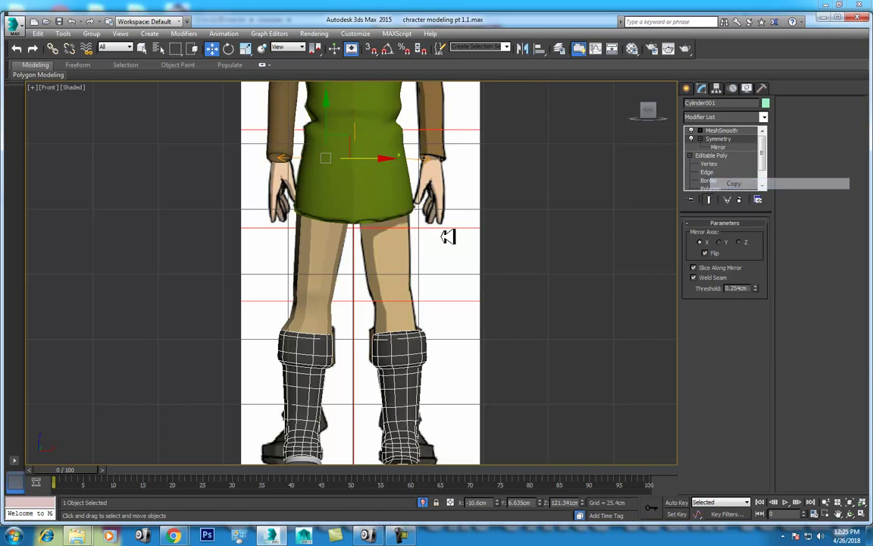
{"action": "left_click", "coordinate": [331, 243]}
{"action": "right_click", "coordinate": [720, 130]}
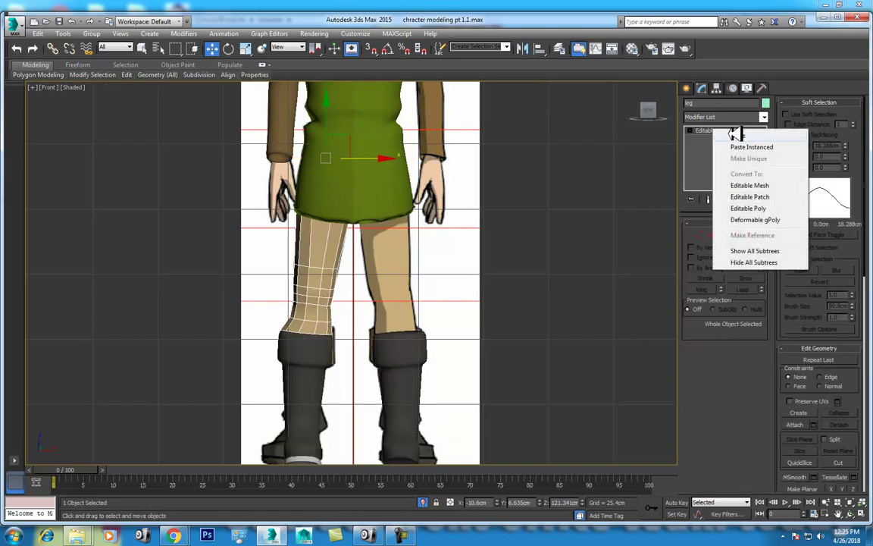
{"action": "left_click", "coordinate": [740, 134]}
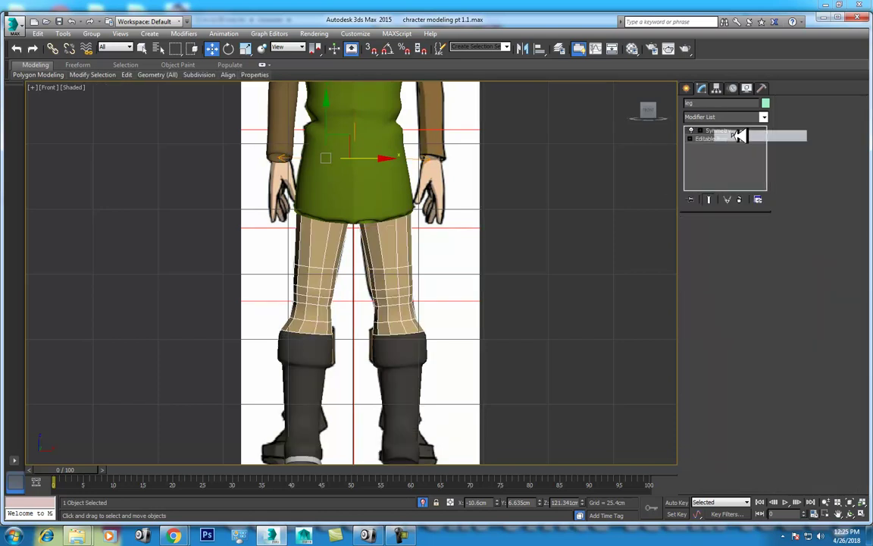
Step: Copy the boots' MeshSmooth modifier and paste it onto the leg
{"action": "left_click", "coordinate": [416, 343]}
{"action": "right_click", "coordinate": [729, 130]}
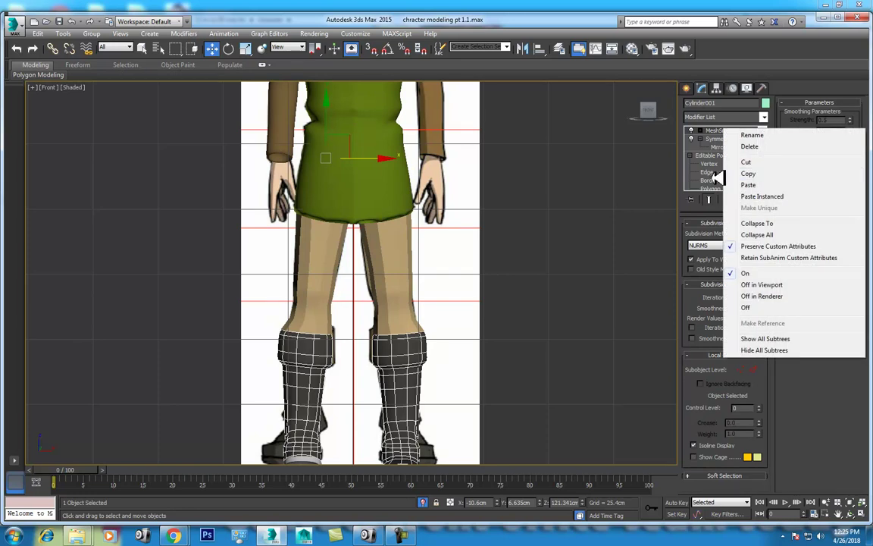
{"action": "left_click", "coordinate": [761, 174]}
{"action": "left_click", "coordinate": [331, 238]}
{"action": "right_click", "coordinate": [743, 132]}
{"action": "left_click", "coordinate": [747, 181]}
{"action": "middle_click_drag", "start_coordinate": [415, 256], "coordinate": [419, 258]}
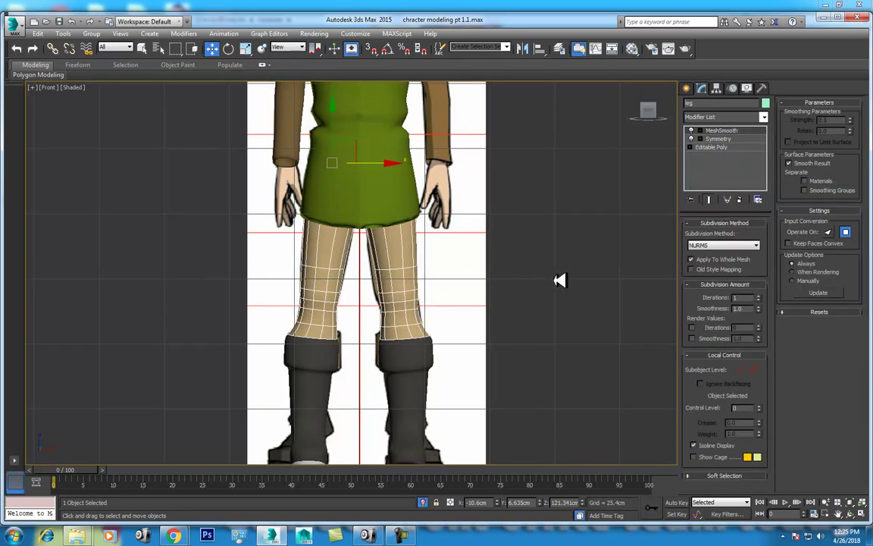
Step: Frame the whole character and select the left sleeved arm
{"action": "scroll", "coordinate": [561, 281], "scroll_direction": "down", "scroll_amount": 4}
{"action": "scroll", "coordinate": [496, 246], "scroll_direction": "up", "scroll_amount": 1}
{"action": "left_click", "coordinate": [384, 196]}
{"action": "scroll", "coordinate": [455, 200], "scroll_direction": "up", "scroll_amount": 4}
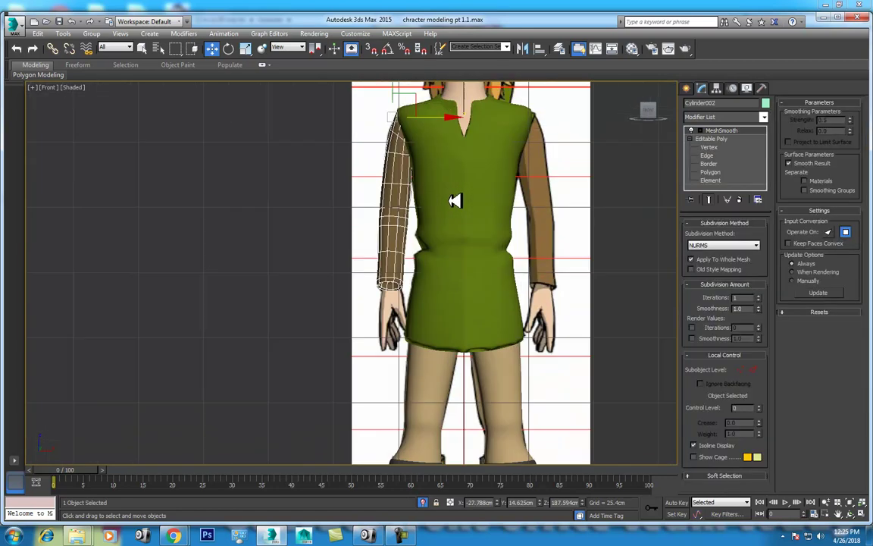
{"action": "middle_click_drag", "start_coordinate": [455, 200], "coordinate": [445, 242]}
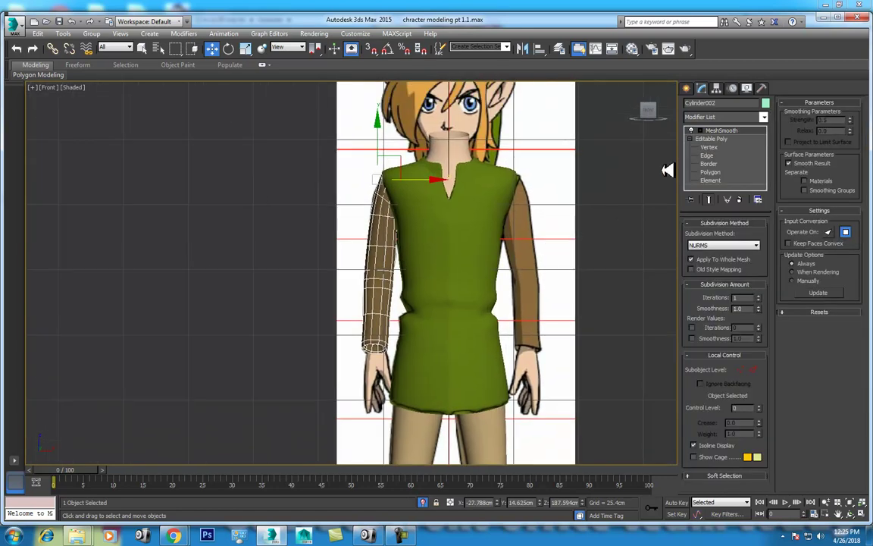
{"action": "middle_click_drag", "start_coordinate": [454, 440], "coordinate": [462, 368]}
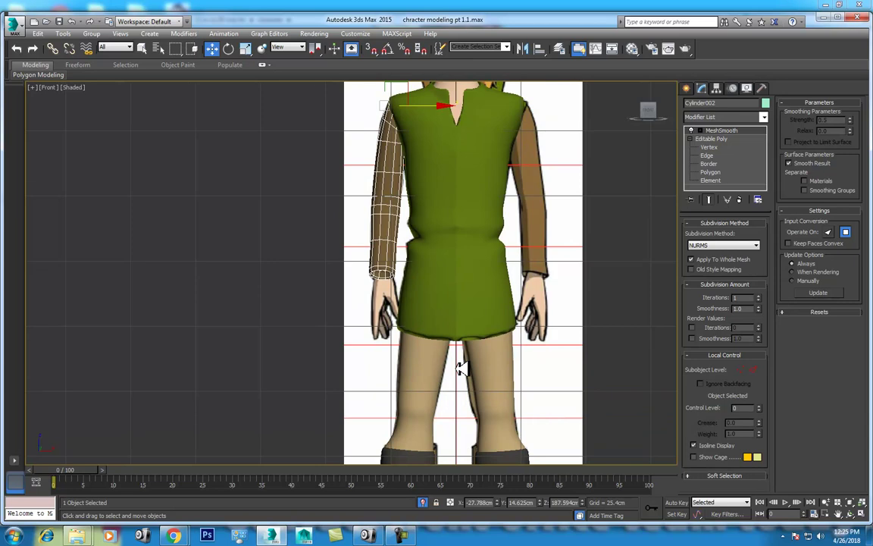
{"action": "left_click", "coordinate": [449, 278]}
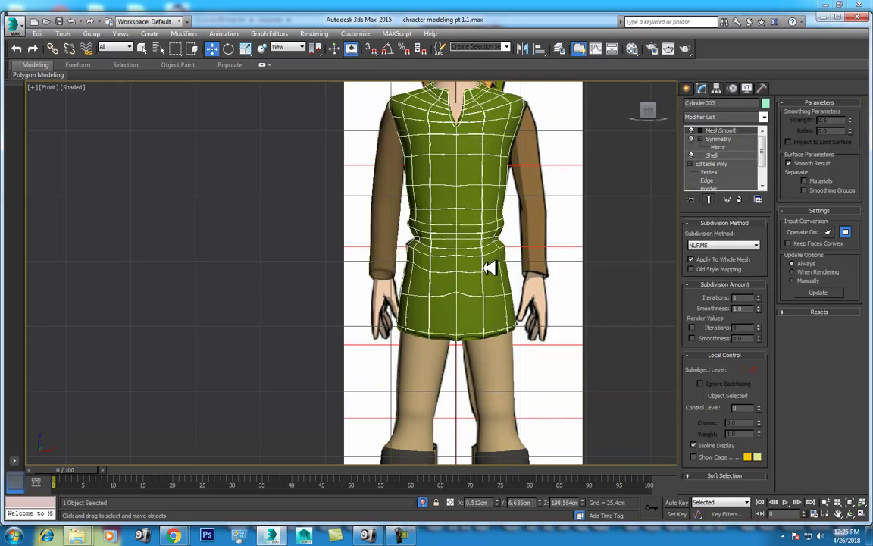
{"action": "left_click", "coordinate": [394, 180]}
Step: Add a Symmetry modifier to the arm, move its mirror plane across, and turn on Flip
{"action": "left_click", "coordinate": [735, 113]}
{"action": "type", "text": "sym"}
{"action": "key", "text": "Return"}
{"action": "left_click", "coordinate": [701, 130]}
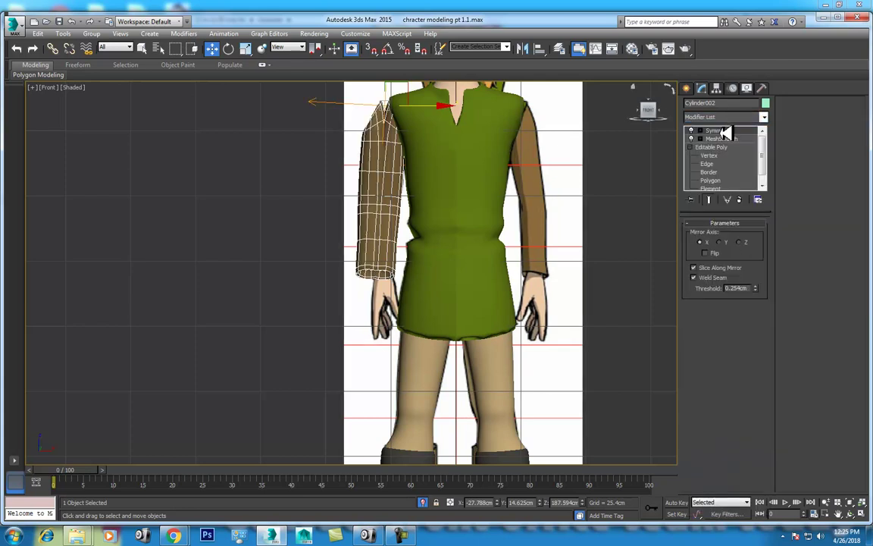
{"action": "left_click", "coordinate": [717, 138]}
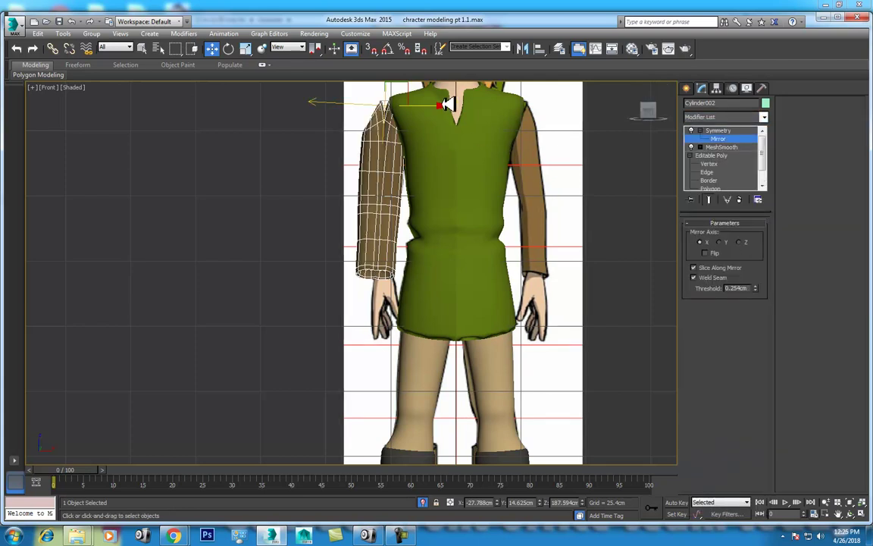
{"action": "left_click_drag", "start_coordinate": [450, 103], "coordinate": [520, 105]}
{"action": "left_click", "coordinate": [707, 252]}
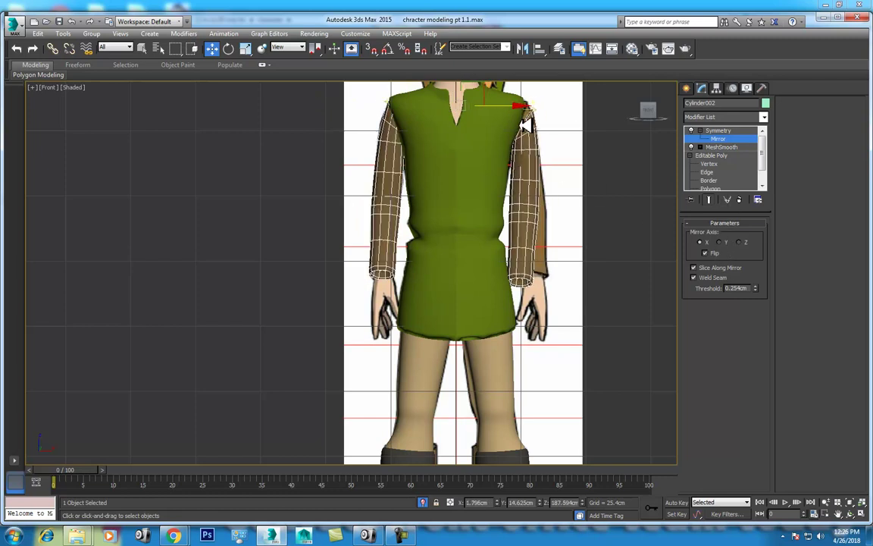
Step: Rotate the arm's mirror plane so the right sleeve lines up
{"action": "middle_click_drag", "start_coordinate": [529, 106], "coordinate": [528, 150]}
{"action": "key", "text": "e"}
{"action": "left_click_drag", "start_coordinate": [511, 135], "coordinate": [518, 168]}
{"action": "key", "text": "w"}
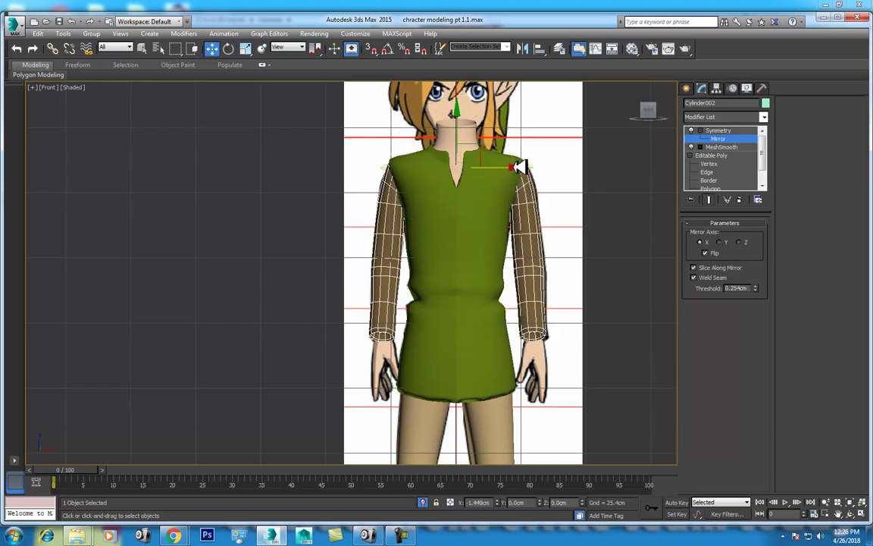
{"action": "scroll", "coordinate": [501, 236], "scroll_direction": "down", "scroll_amount": 2}
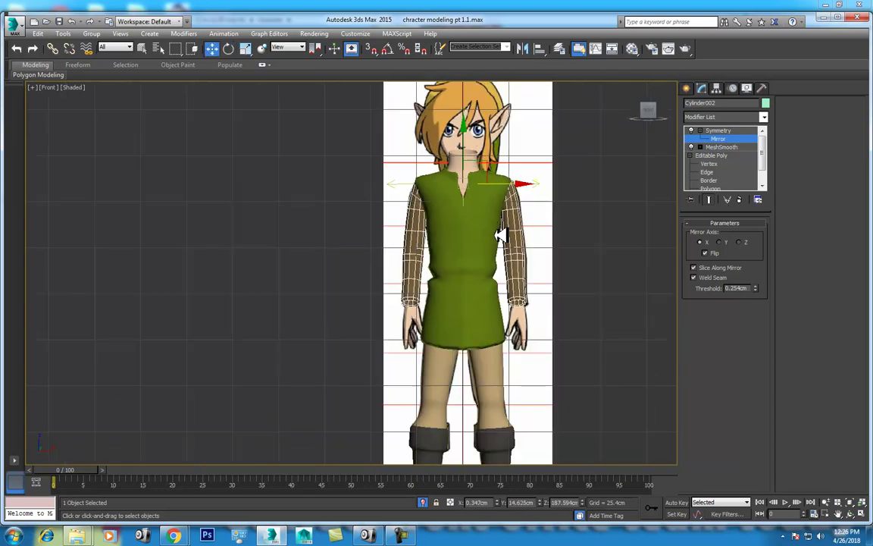
Step: In Perspective view, convert the mirrored arm to an Editable Poly
{"action": "key", "text": "p"}
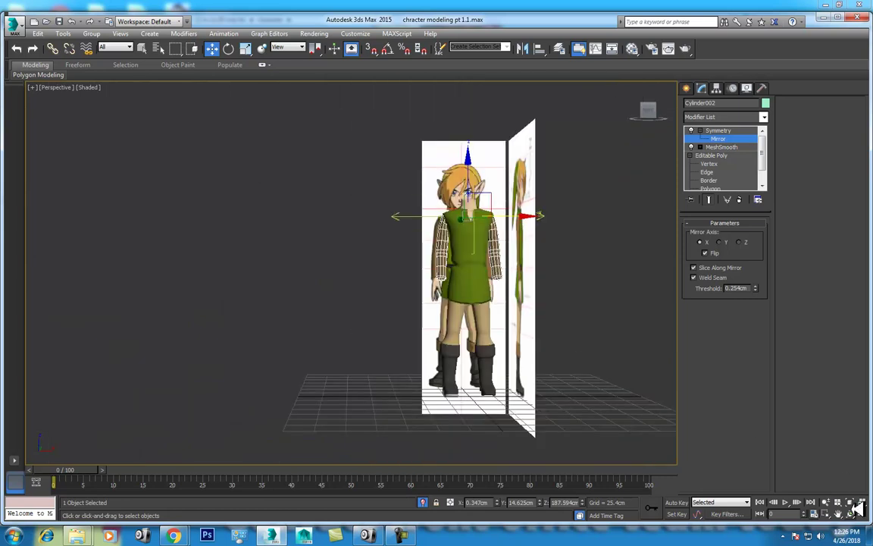
{"action": "key", "text": "ctrl+r"}
{"action": "mouse_move", "coordinate": [596, 386]}
{"action": "left_mouse_down"}
{"action": "mouse_move", "coordinate": [390, 283]}
{"action": "mouse_move", "coordinate": [362, 306]}
{"action": "mouse_move", "coordinate": [332, 309]}
{"action": "left_mouse_up"}
{"action": "scroll", "coordinate": [419, 277], "scroll_direction": "up", "scroll_amount": 2}
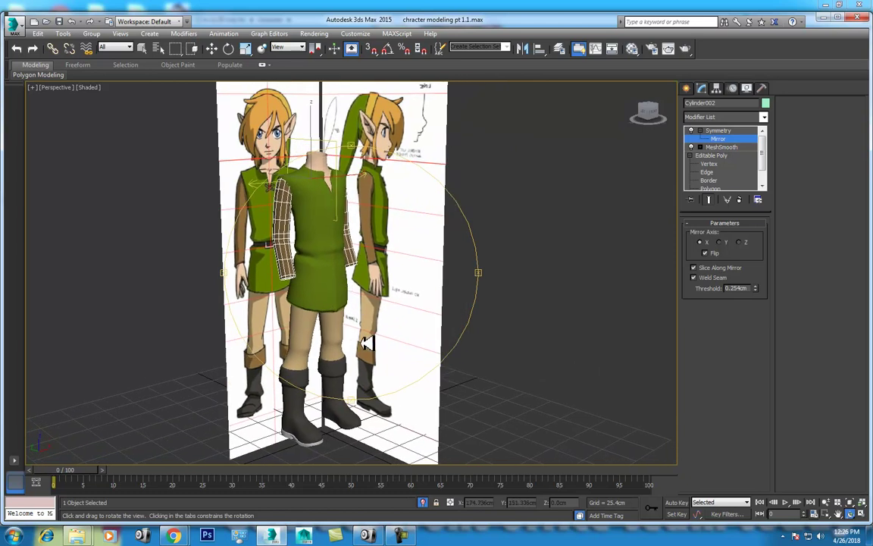
{"action": "key", "text": "w"}
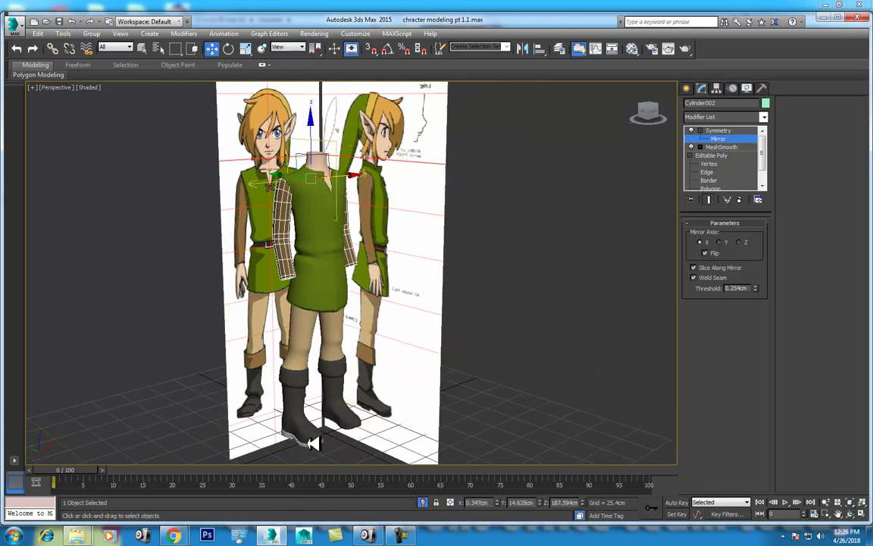
{"action": "right_click", "coordinate": [322, 403]}
{"action": "left_click", "coordinate": [288, 392]}
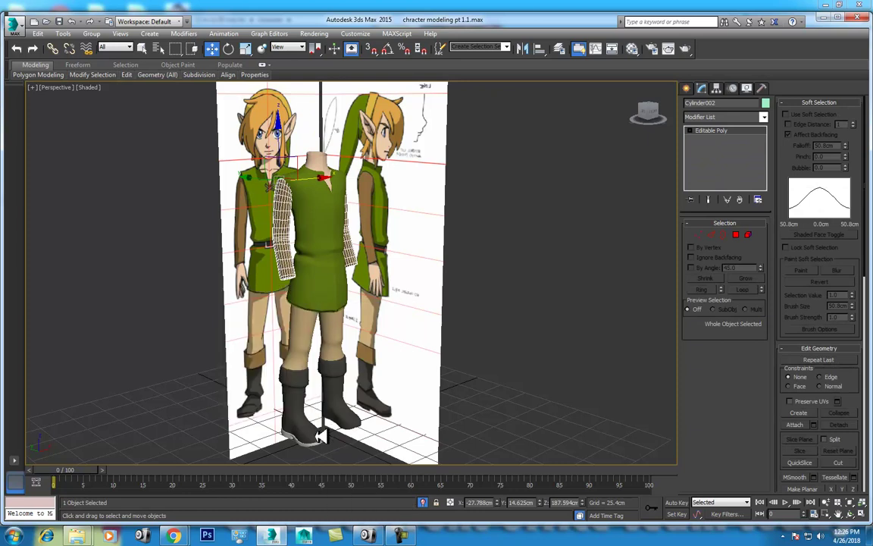
Step: Select the boot sole and check it in the Material Editor
{"action": "left_click", "coordinate": [312, 443]}
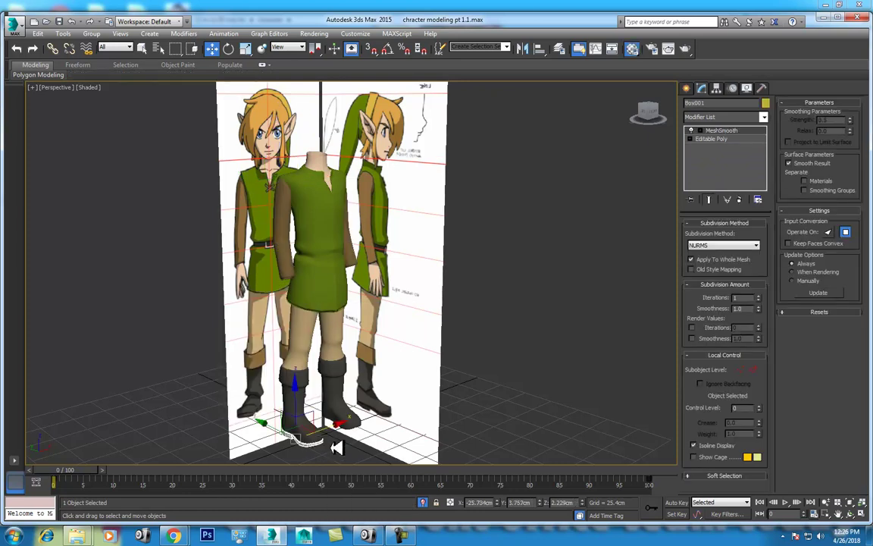
{"action": "key", "text": "m"}
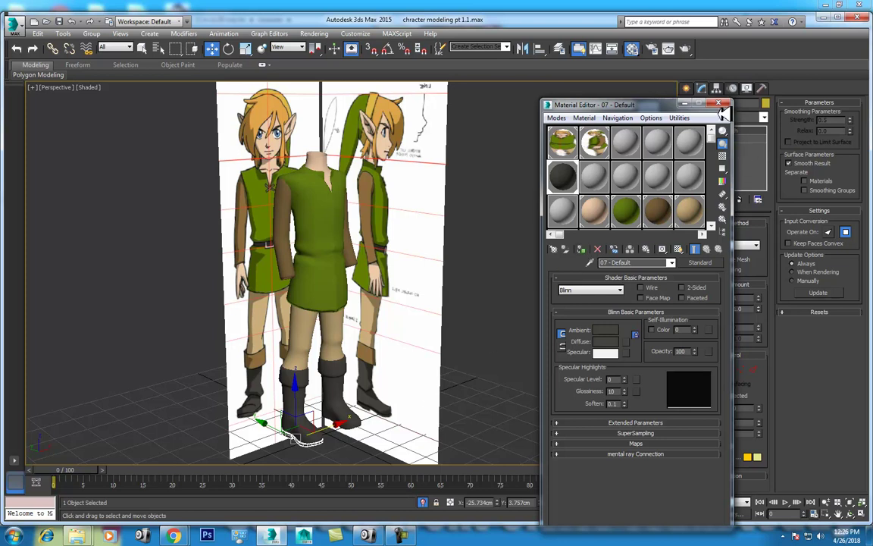
{"action": "left_click", "coordinate": [719, 104]}
Step: Turn off the MeshSmooth on both the boots and the sole
{"action": "left_click", "coordinate": [339, 426]}
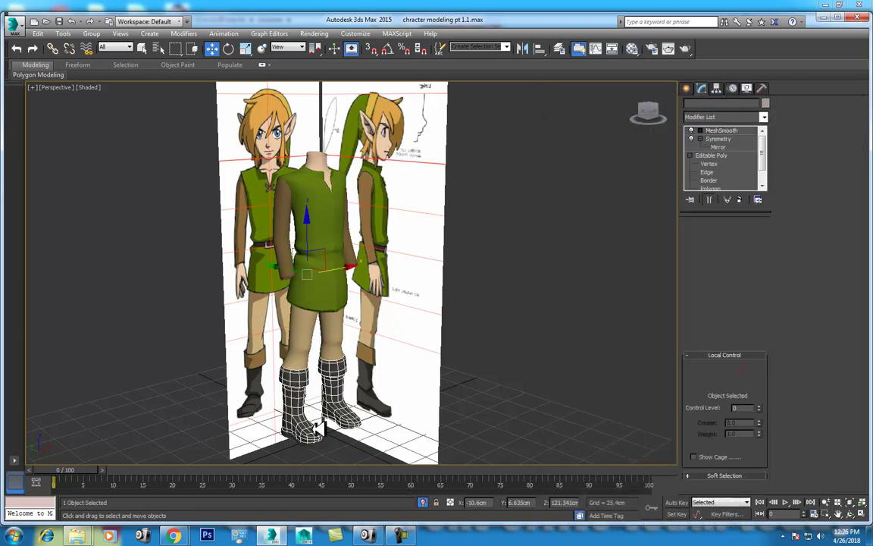
{"action": "scroll", "coordinate": [348, 414], "scroll_direction": "up", "scroll_amount": 3}
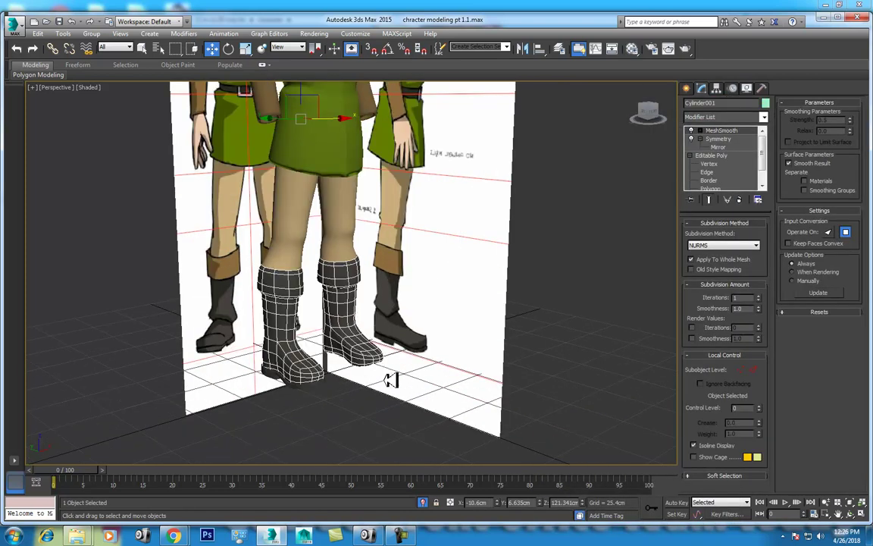
{"action": "left_click", "coordinate": [316, 403]}
{"action": "left_click", "coordinate": [300, 365]}
{"action": "left_click", "coordinate": [691, 131]}
{"action": "left_click", "coordinate": [320, 381]}
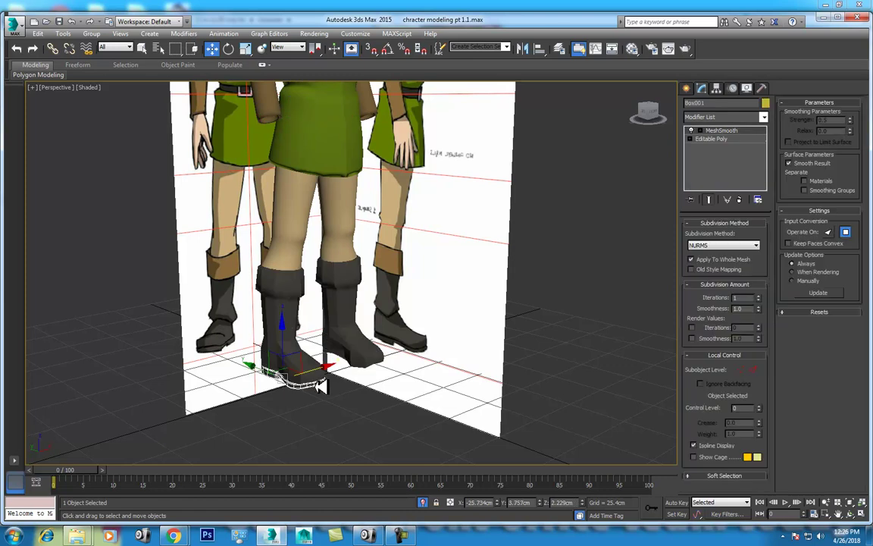
{"action": "left_click", "coordinate": [692, 131]}
Step: At the boots' Editable Poly level, attach the sole object to the boot
{"action": "left_click", "coordinate": [376, 345]}
{"action": "left_click", "coordinate": [713, 156]}
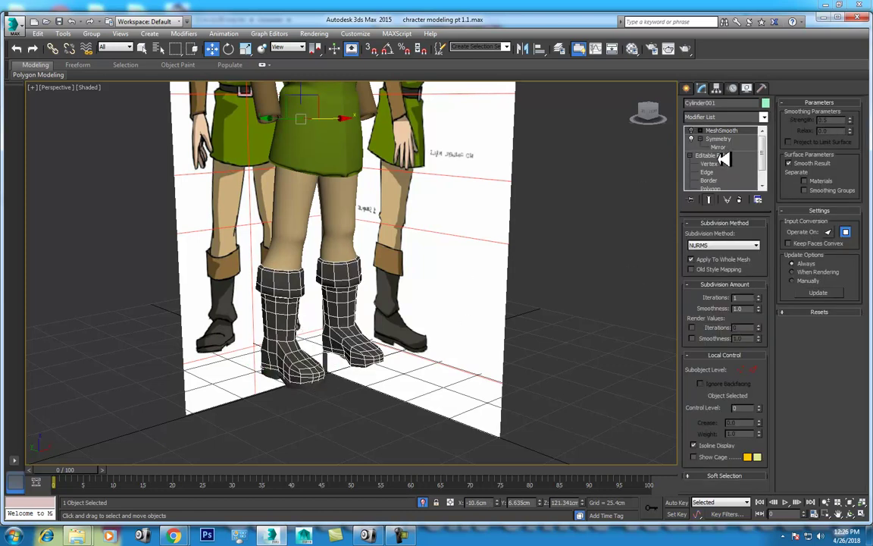
{"action": "left_click", "coordinate": [711, 156]}
{"action": "scroll", "coordinate": [284, 307], "scroll_direction": "up", "scroll_amount": 2}
{"action": "scroll", "coordinate": [290, 297], "scroll_direction": "up", "scroll_amount": 3}
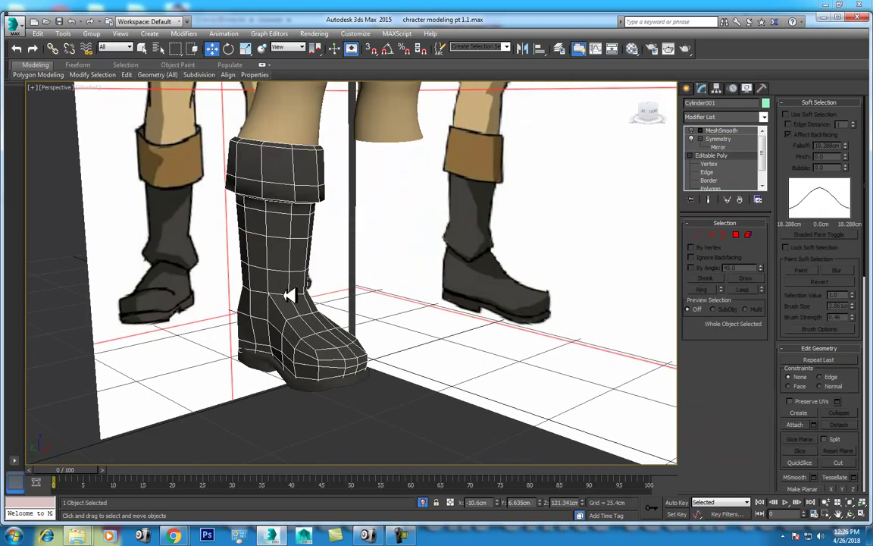
{"action": "right_click", "coordinate": [290, 297]}
{"action": "left_click", "coordinate": [251, 188]}
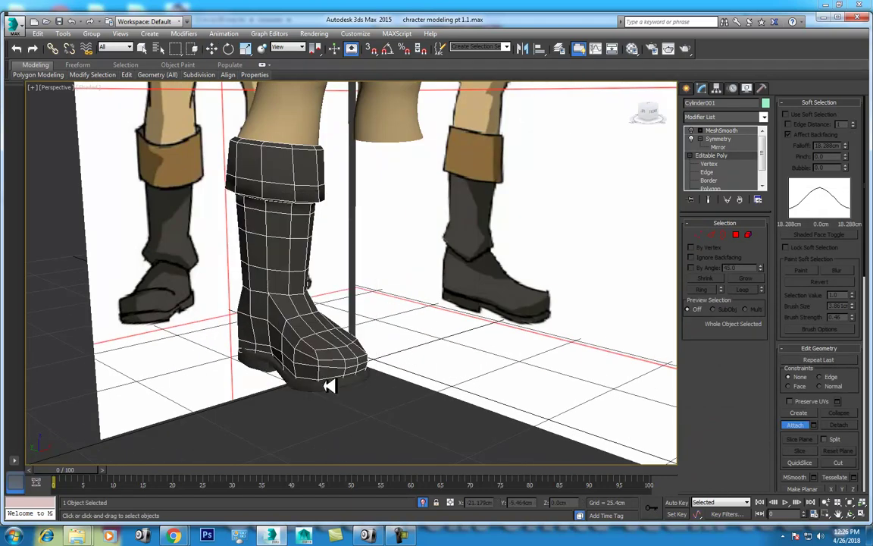
{"action": "left_click", "coordinate": [328, 386]}
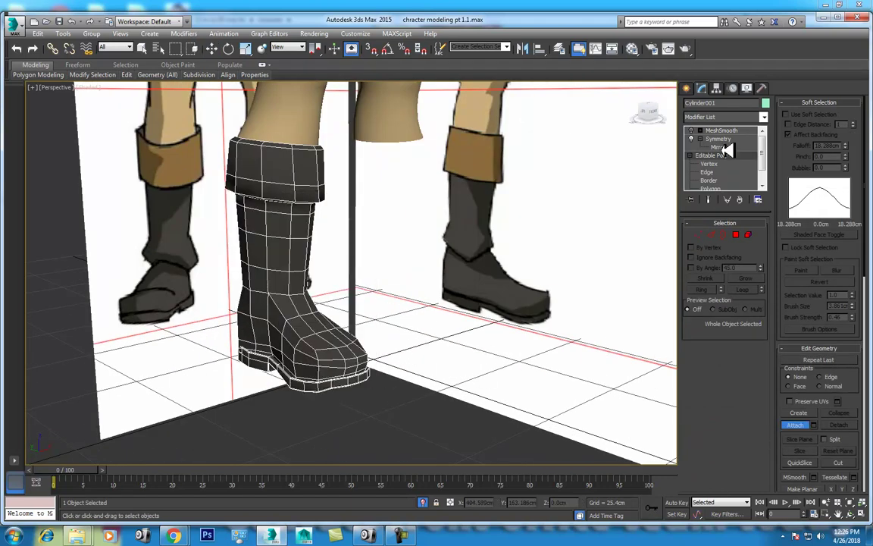
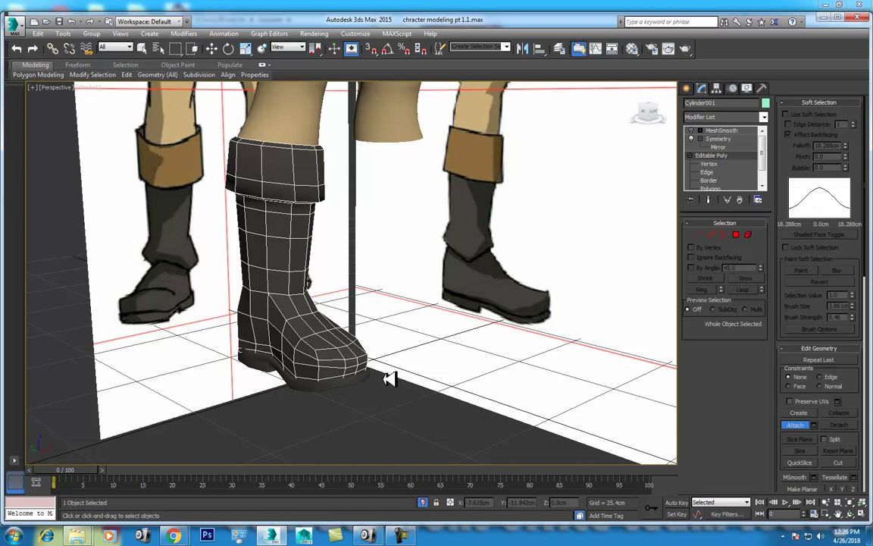
Step: Turn off the Symmetry modifier, hiding the mirrored boot, and return to the boot's Editable Poly level
{"action": "key", "text": "w"}
{"action": "right_click", "coordinate": [326, 335]}
{"action": "left_click", "coordinate": [303, 324]}
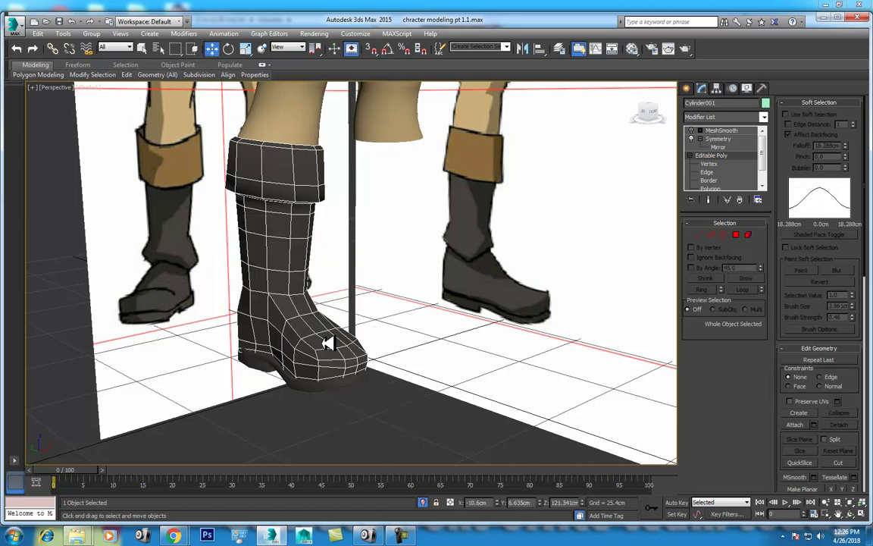
{"action": "left_click", "coordinate": [700, 138]}
{"action": "left_click", "coordinate": [713, 155]}
Step: Attach the separate sole under the boot to the boot's Editable Poly mesh
{"action": "right_click", "coordinate": [311, 284]}
{"action": "left_click", "coordinate": [299, 385]}
{"action": "left_click", "coordinate": [299, 385]}
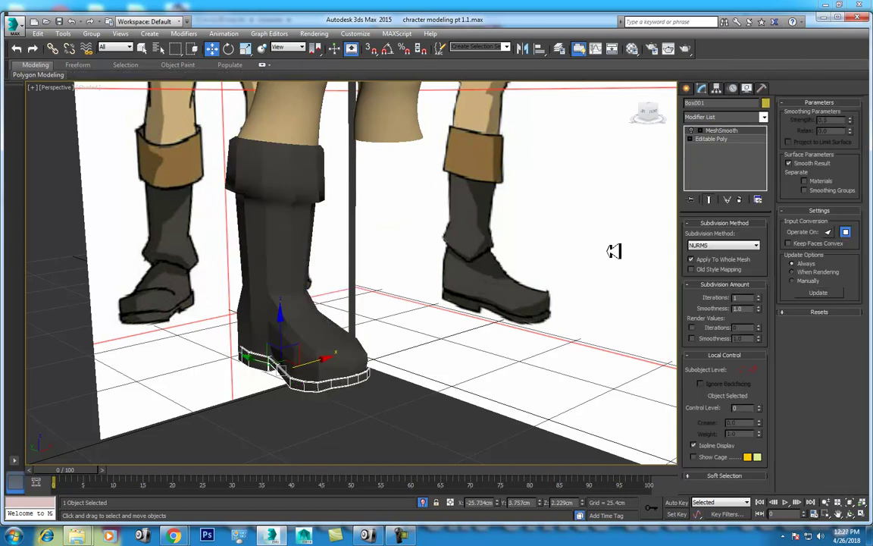
{"action": "left_click", "coordinate": [291, 216]}
{"action": "right_click", "coordinate": [358, 218]}
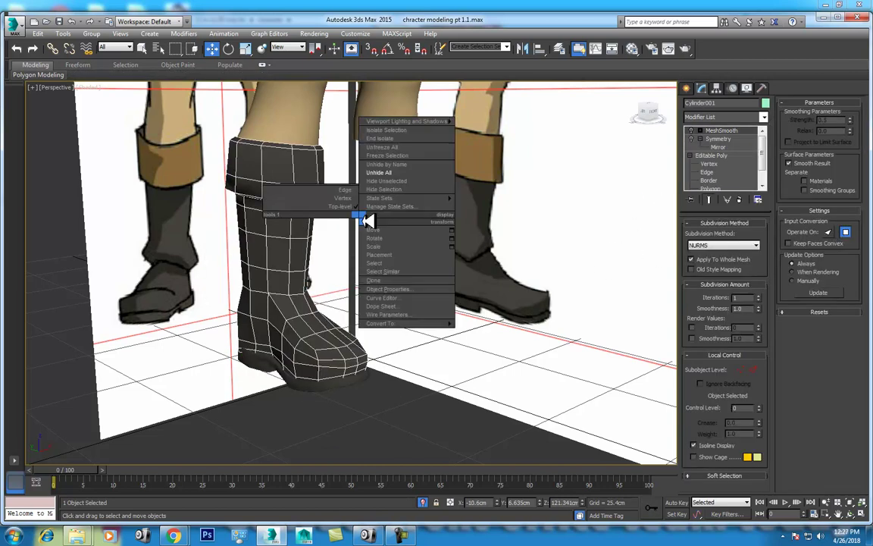
{"action": "left_click", "coordinate": [724, 158]}
{"action": "left_click", "coordinate": [721, 156]}
{"action": "right_click", "coordinate": [345, 223]}
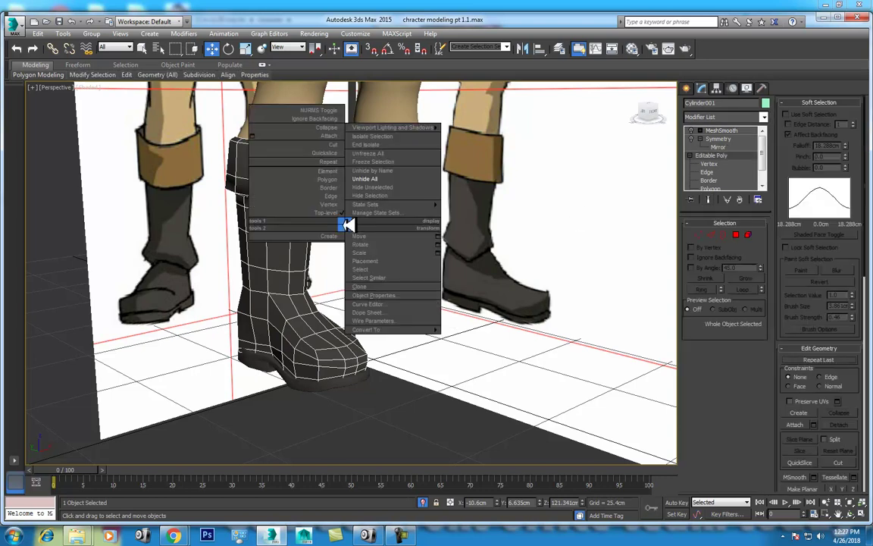
{"action": "left_click", "coordinate": [327, 136]}
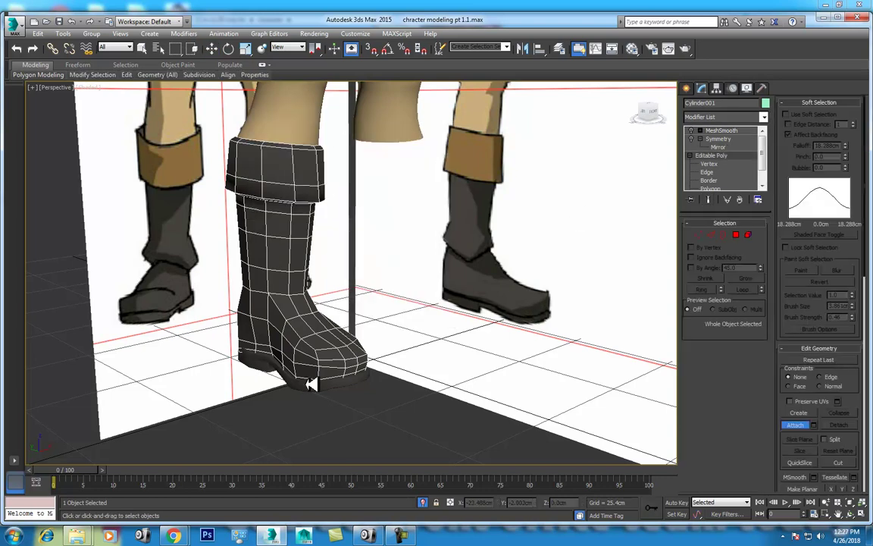
{"action": "left_click", "coordinate": [311, 383]}
Step: Re-enable Symmetry so the soled boot is mirrored into a second boot
{"action": "left_click", "coordinate": [717, 138]}
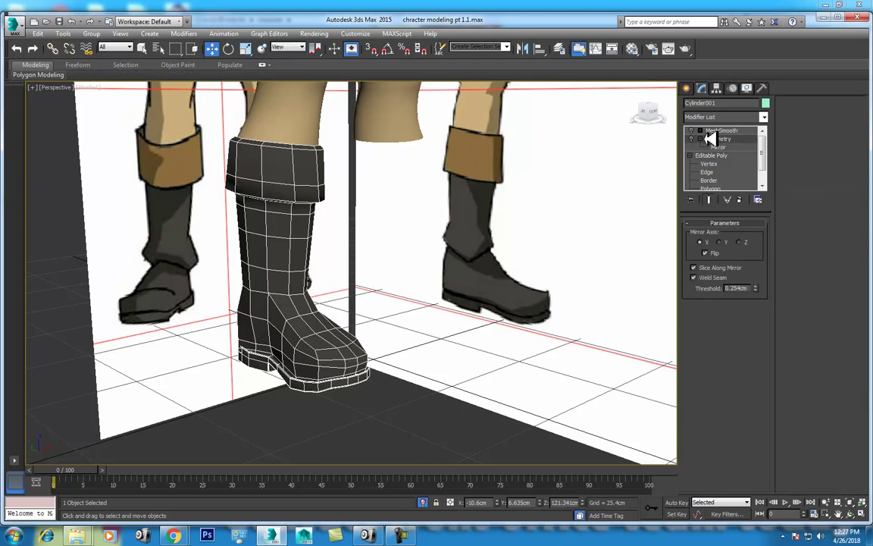
{"action": "left_click", "coordinate": [696, 138]}
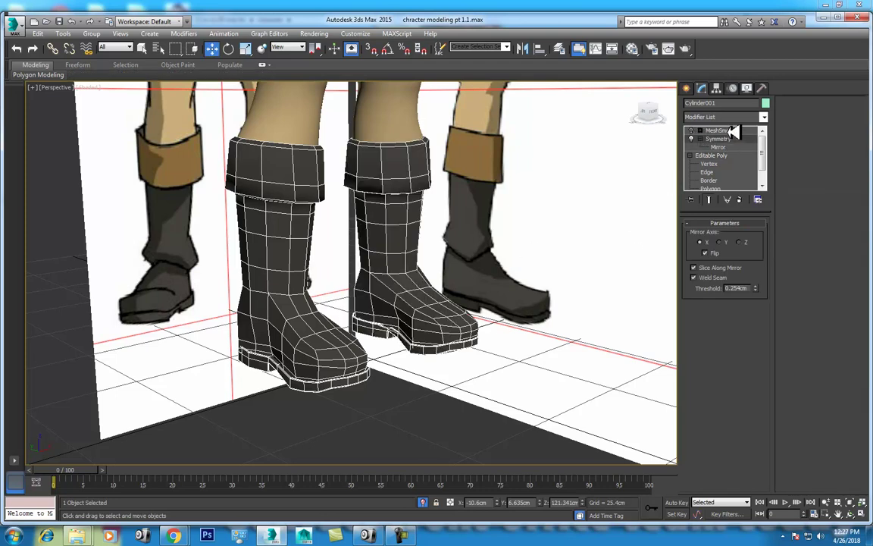
{"action": "scroll", "coordinate": [421, 380], "scroll_direction": "down", "scroll_amount": 2}
Step: Deselect the boots and zoom to frame the whole character against the reference planes
{"action": "left_click", "coordinate": [422, 379]}
{"action": "scroll", "coordinate": [423, 140], "scroll_direction": "down", "scroll_amount": 3}
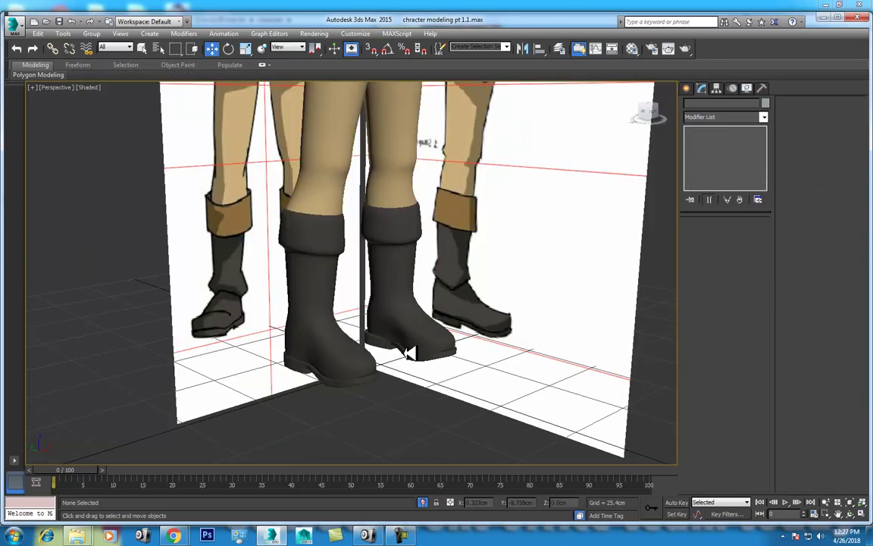
{"action": "scroll", "coordinate": [419, 297], "scroll_direction": "down", "scroll_amount": 3}
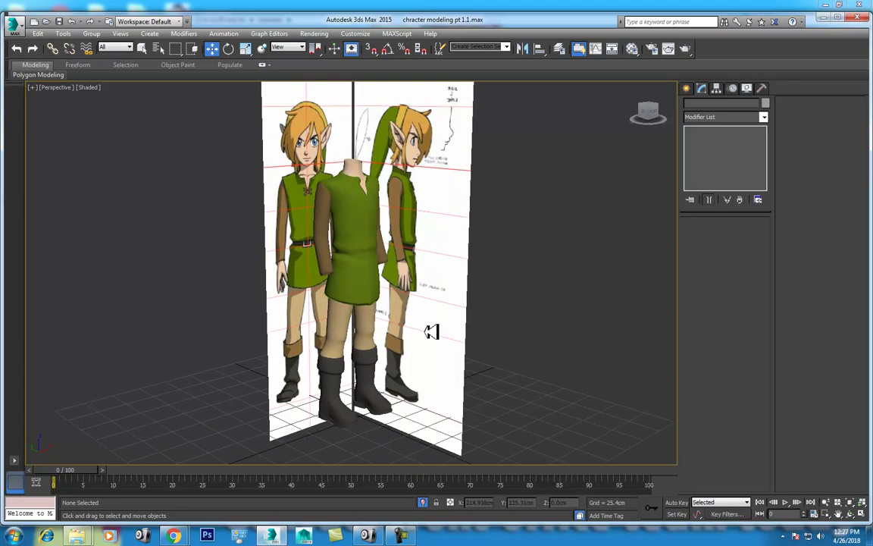
{"action": "scroll", "coordinate": [439, 326], "scroll_direction": "down", "scroll_amount": 2}
{"action": "left_click", "coordinate": [824, 501]}
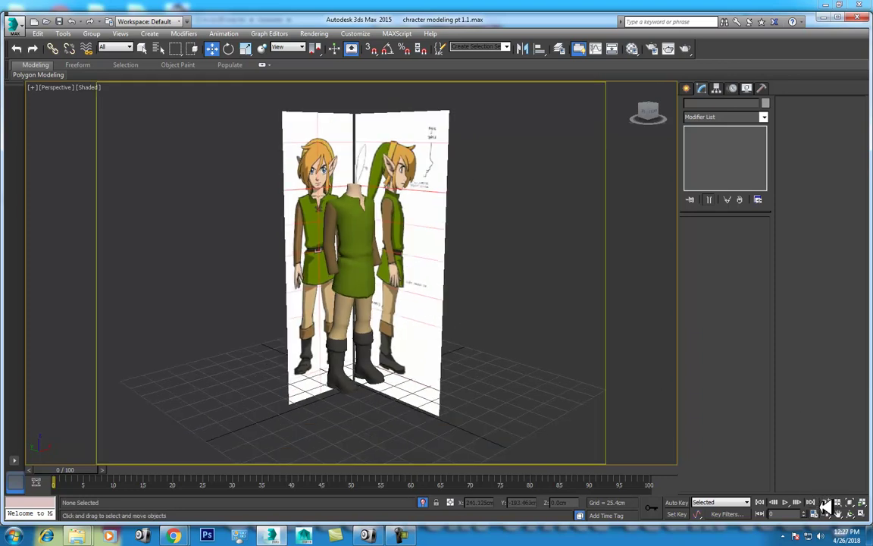
{"action": "mouse_move", "coordinate": [446, 340]}
{"action": "left_mouse_down"}
{"action": "mouse_move", "coordinate": [513, 383]}
{"action": "mouse_move", "coordinate": [510, 397]}
{"action": "mouse_move", "coordinate": [506, 376]}
{"action": "mouse_move", "coordinate": [515, 400]}
{"action": "mouse_move", "coordinate": [503, 398]}
{"action": "mouse_move", "coordinate": [484, 454]}
{"action": "left_mouse_up"}
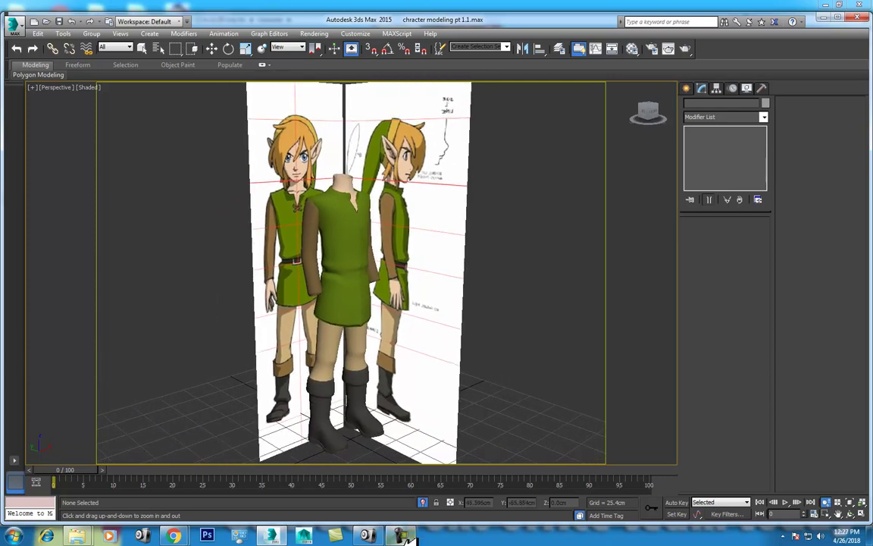